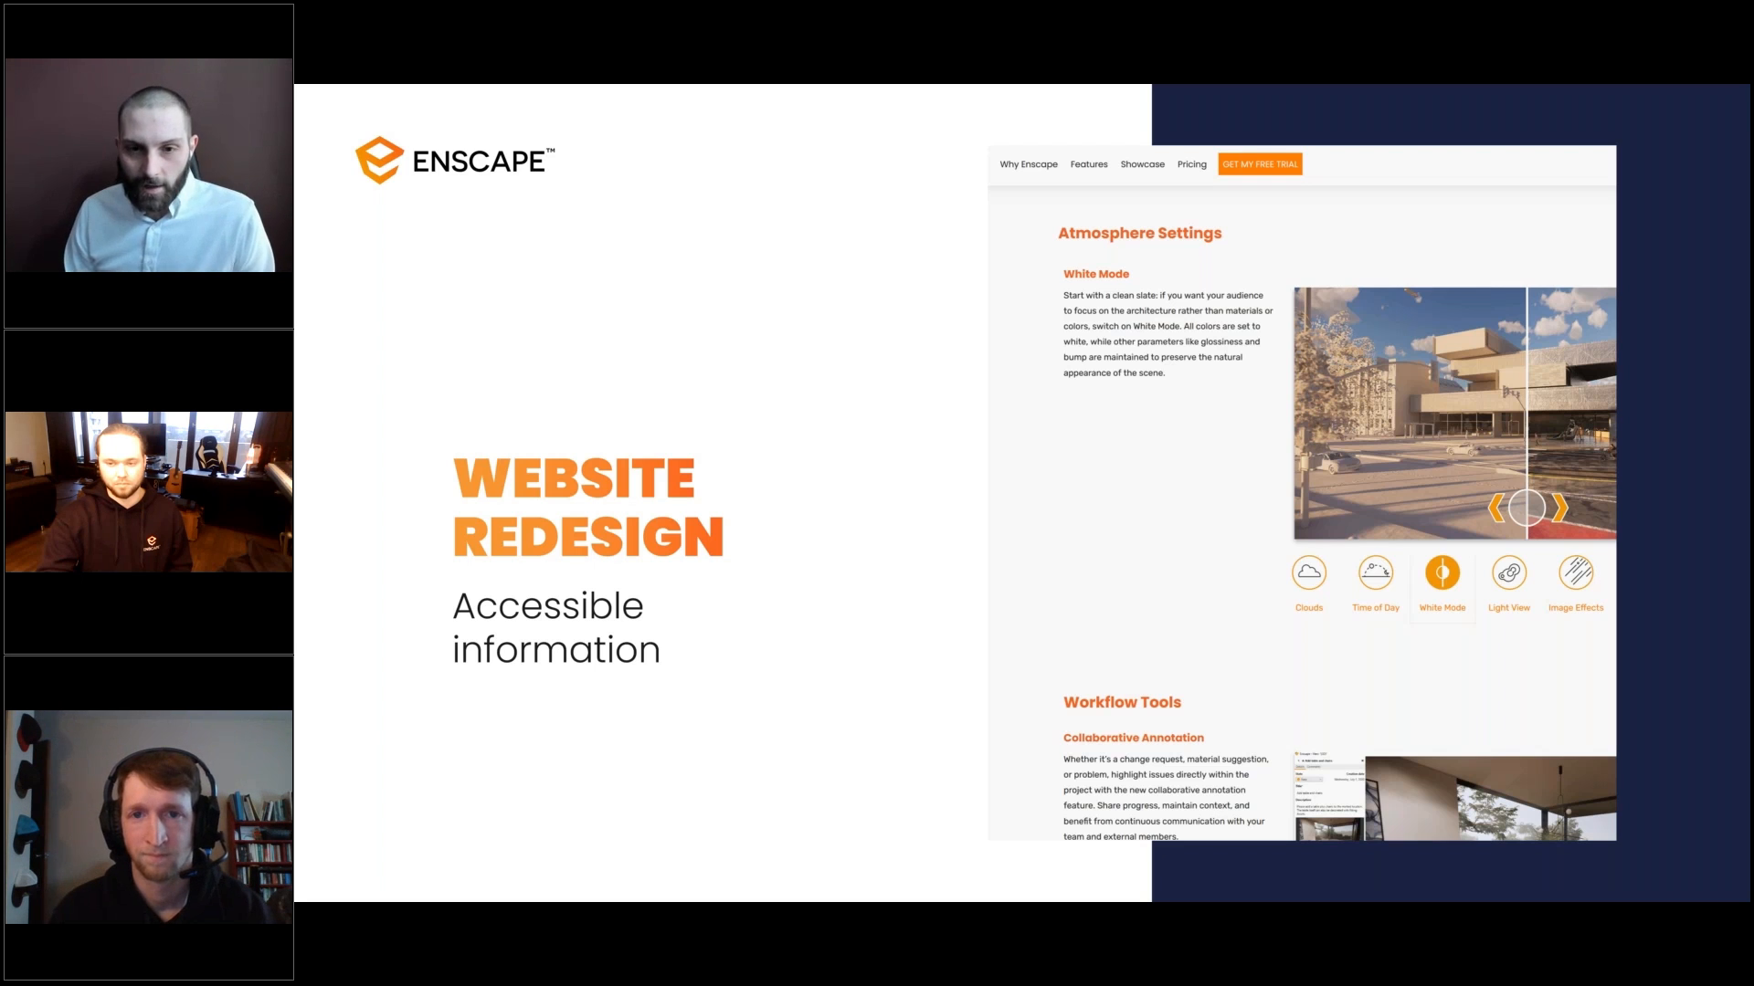
{"action": "key", "text": "Right"}
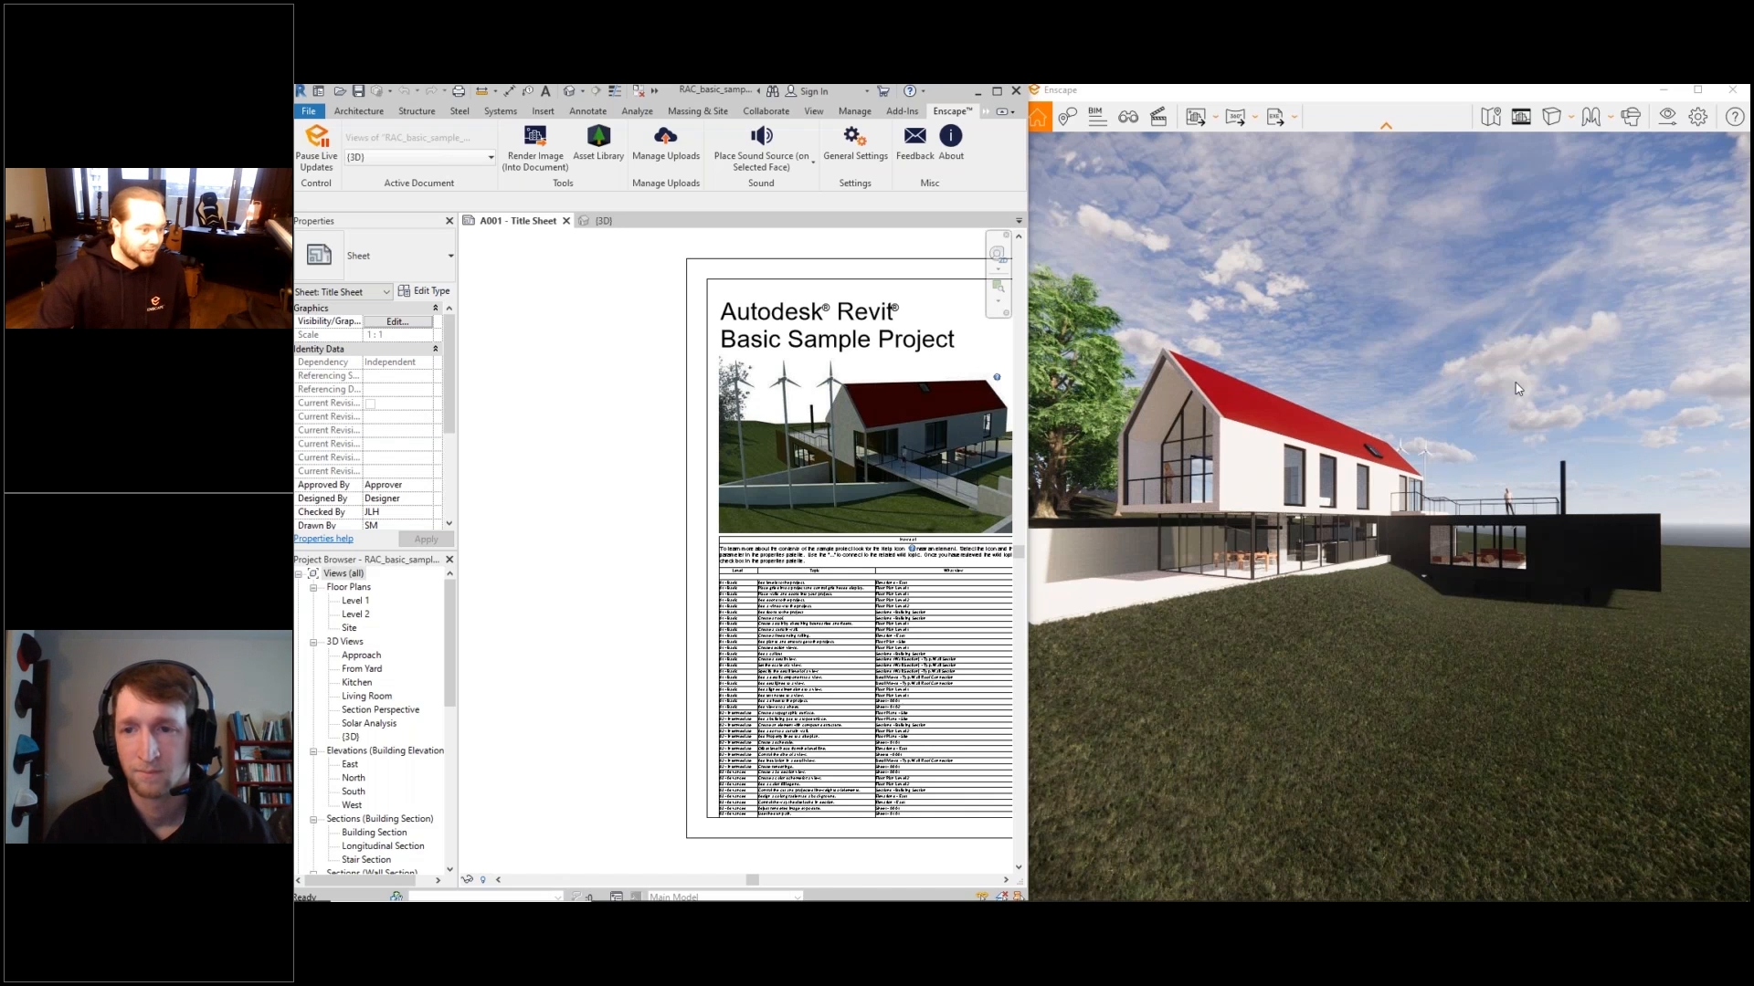
{"action": "key", "text": "w"}
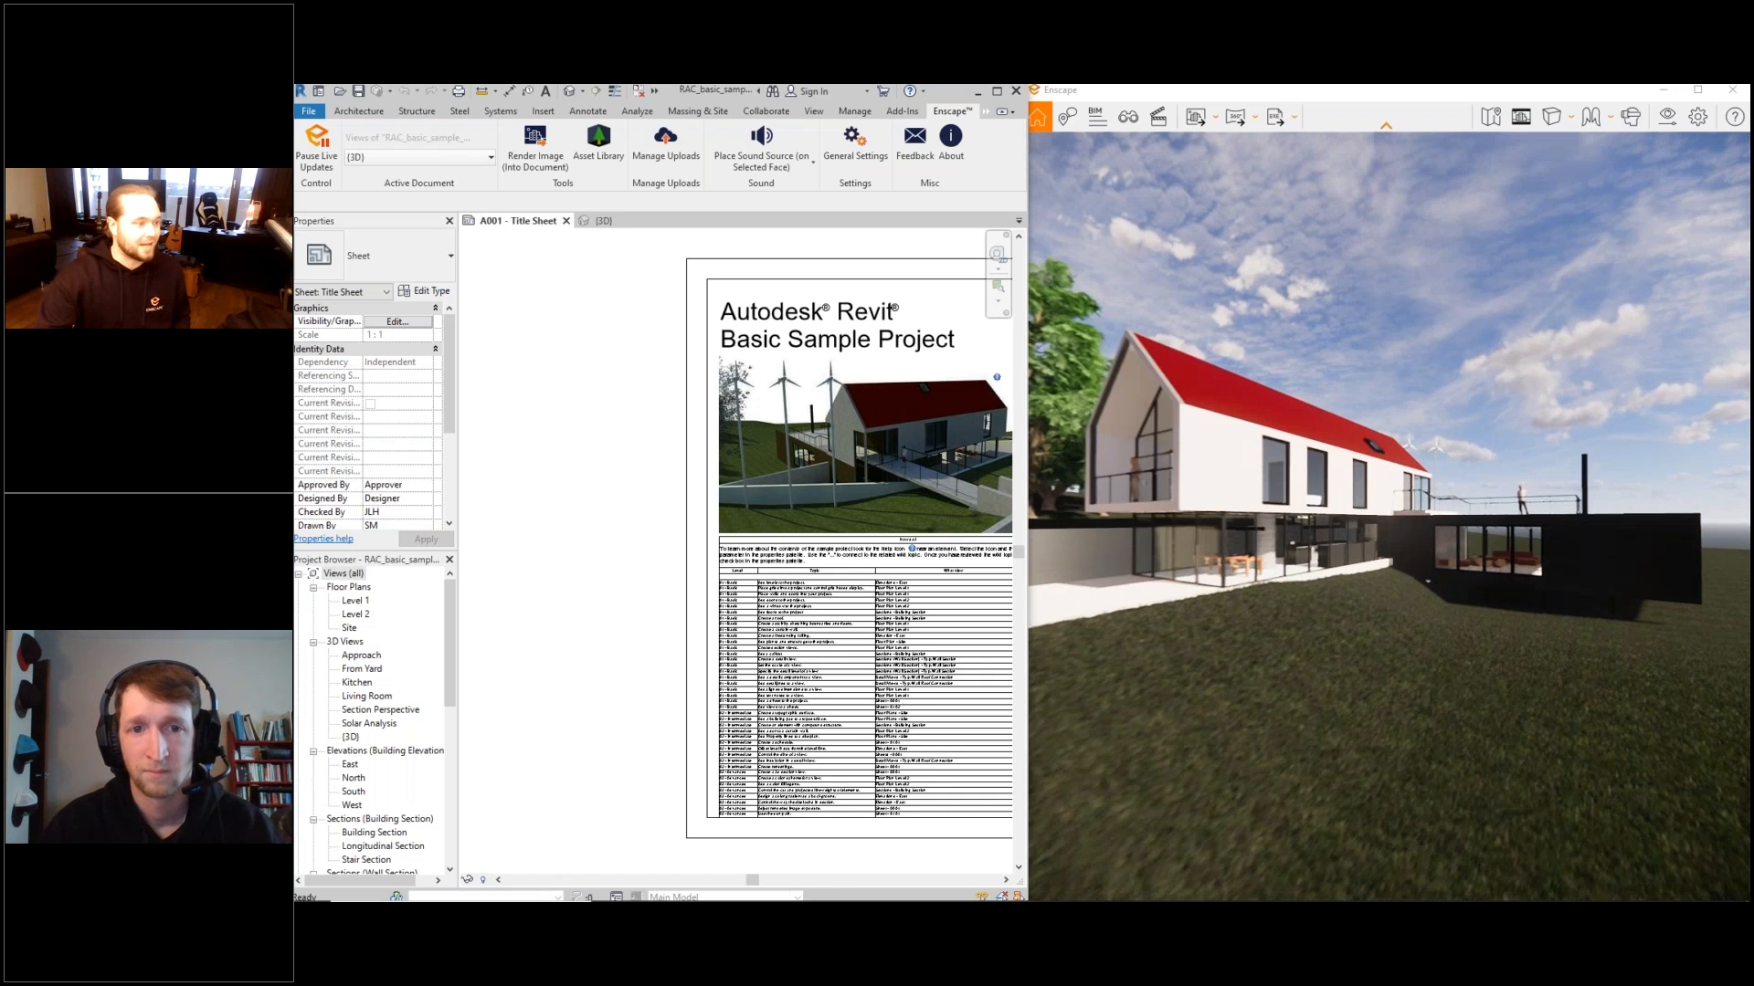
{"action": "key", "text": "w"}
{"action": "key", "text": "s"}
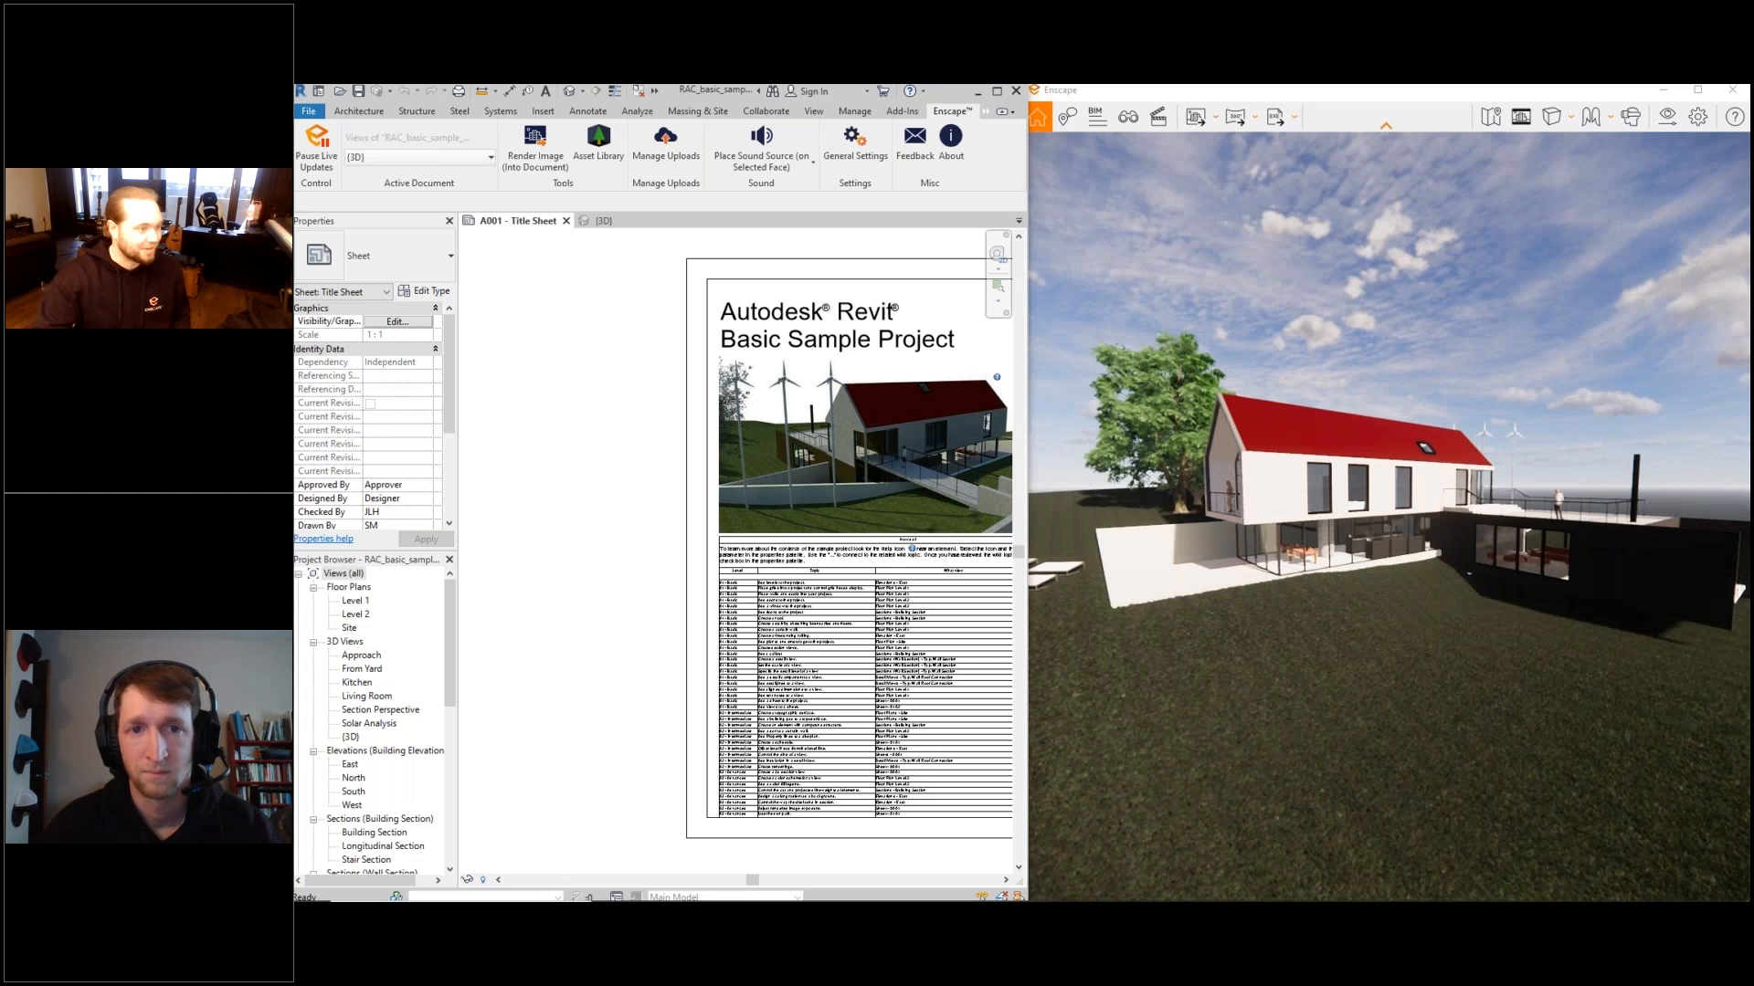
{"action": "key", "text": "w"}
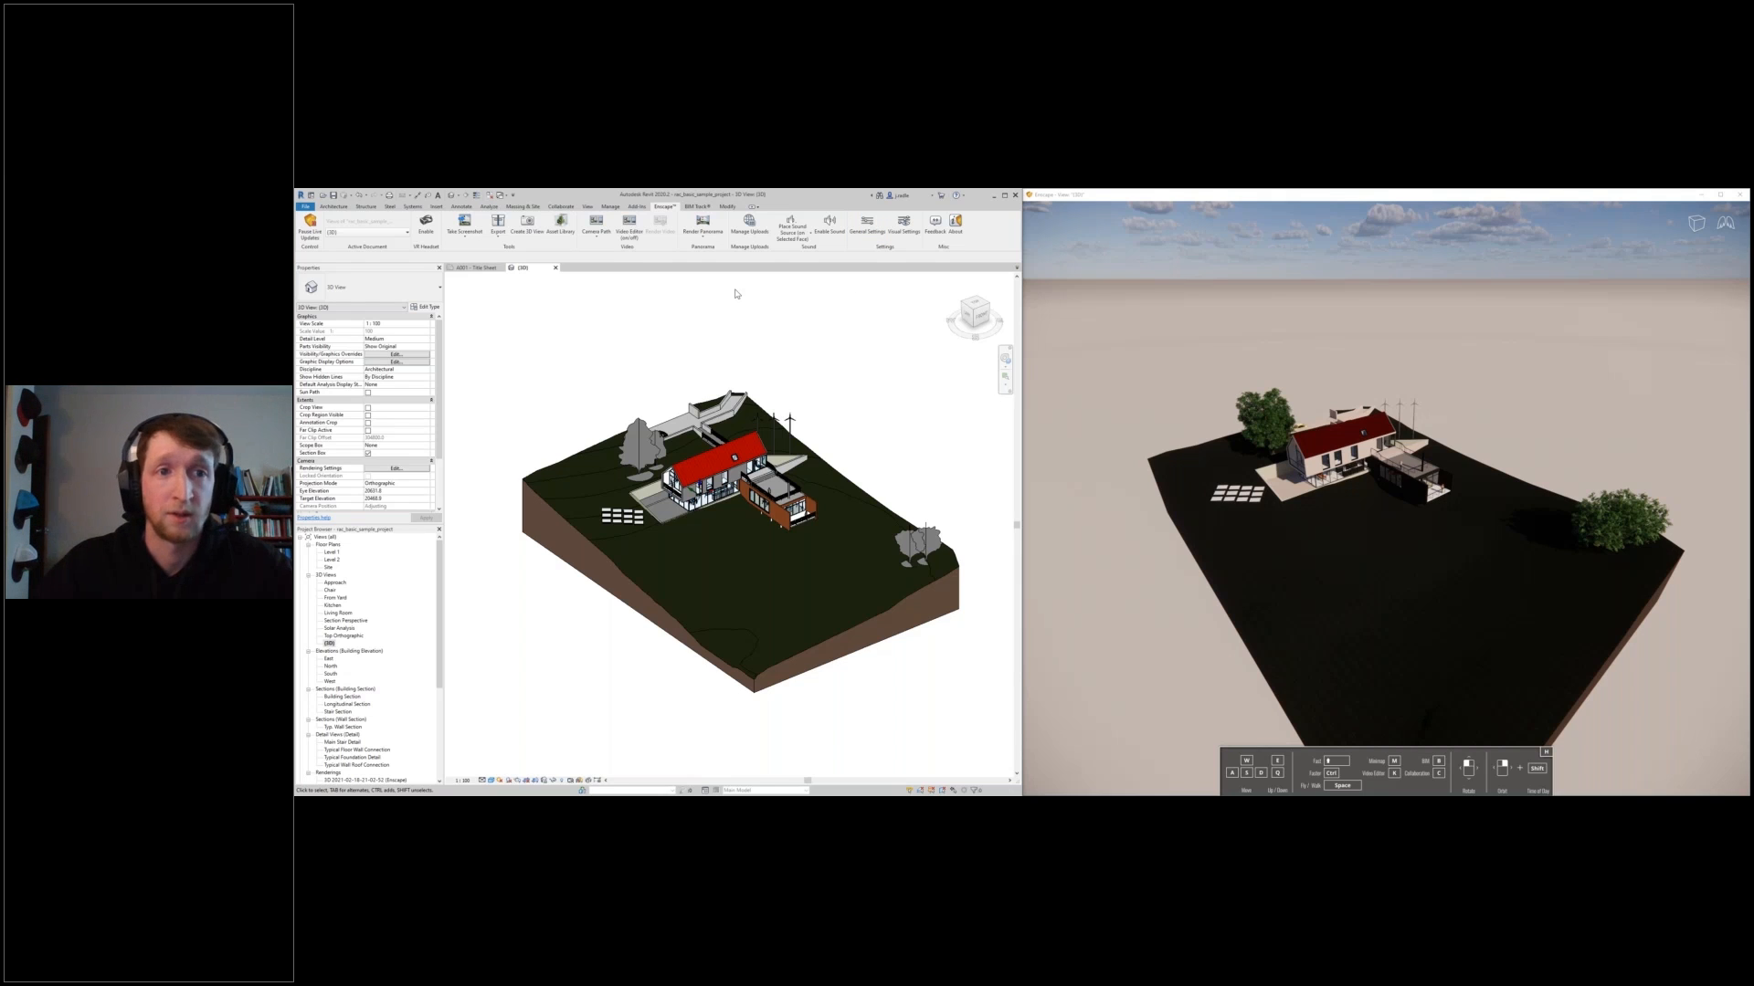
- Turn on the safe frame in the capture options of the visual settings
{"action": "left_click", "coordinate": [471, 242]}
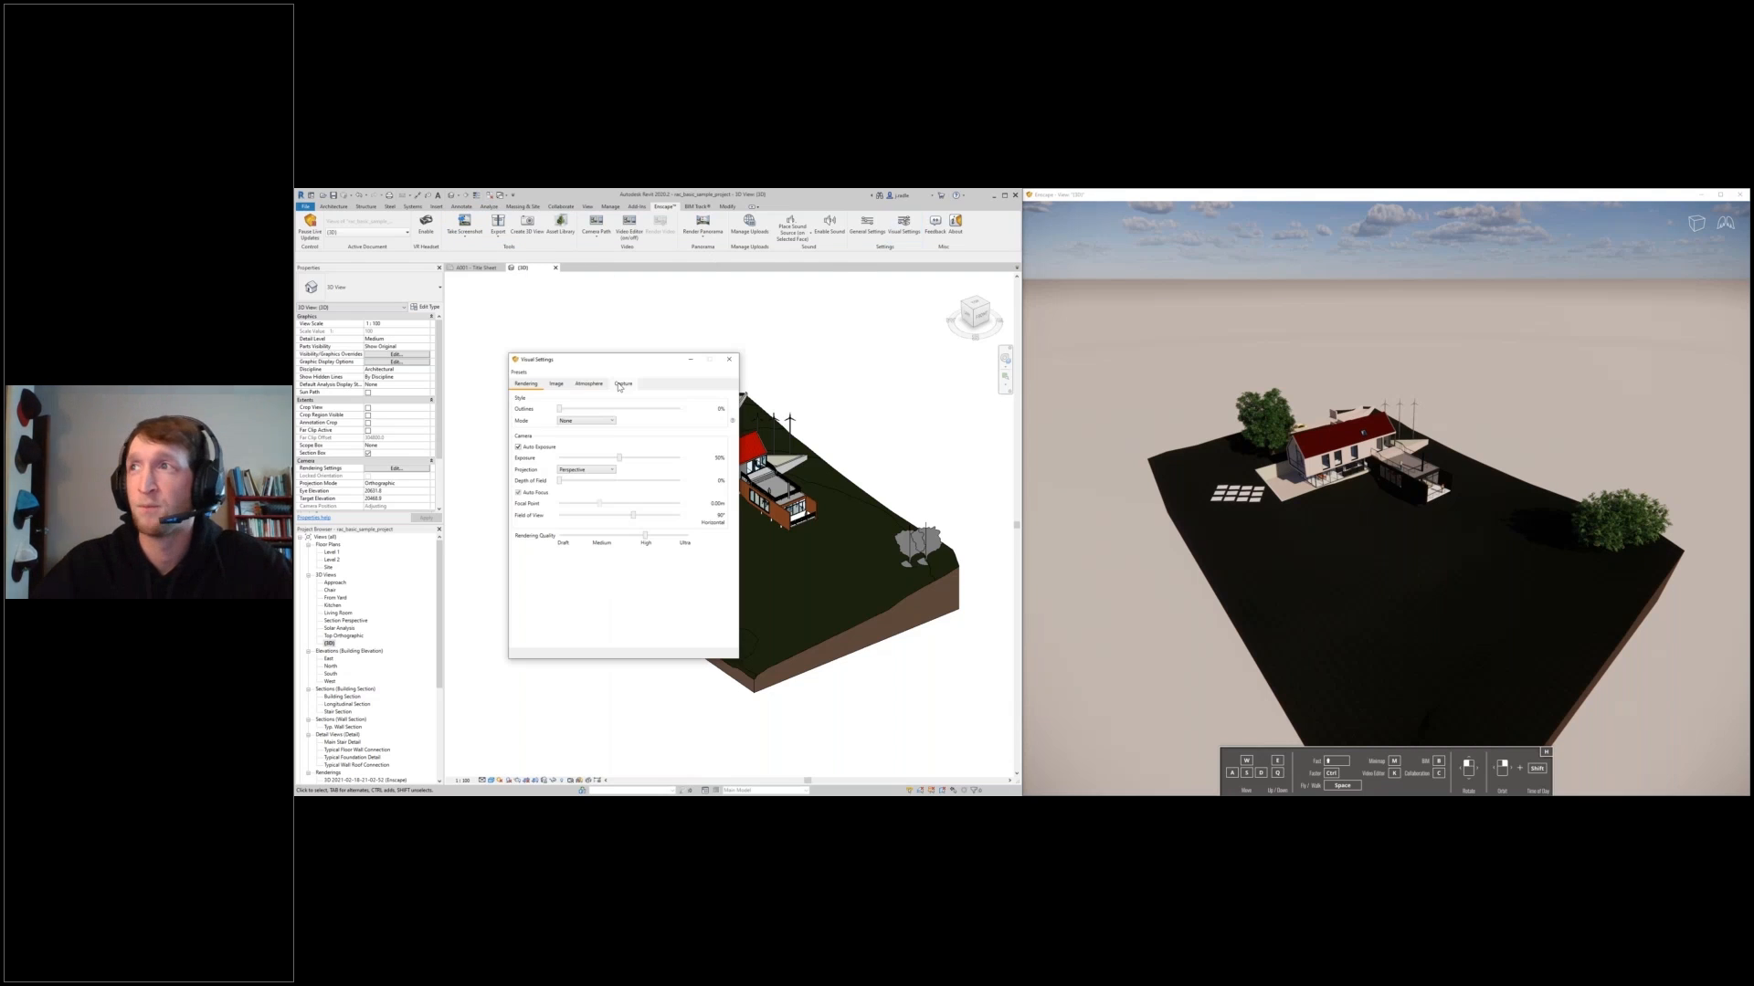
{"action": "left_click", "coordinate": [622, 383]}
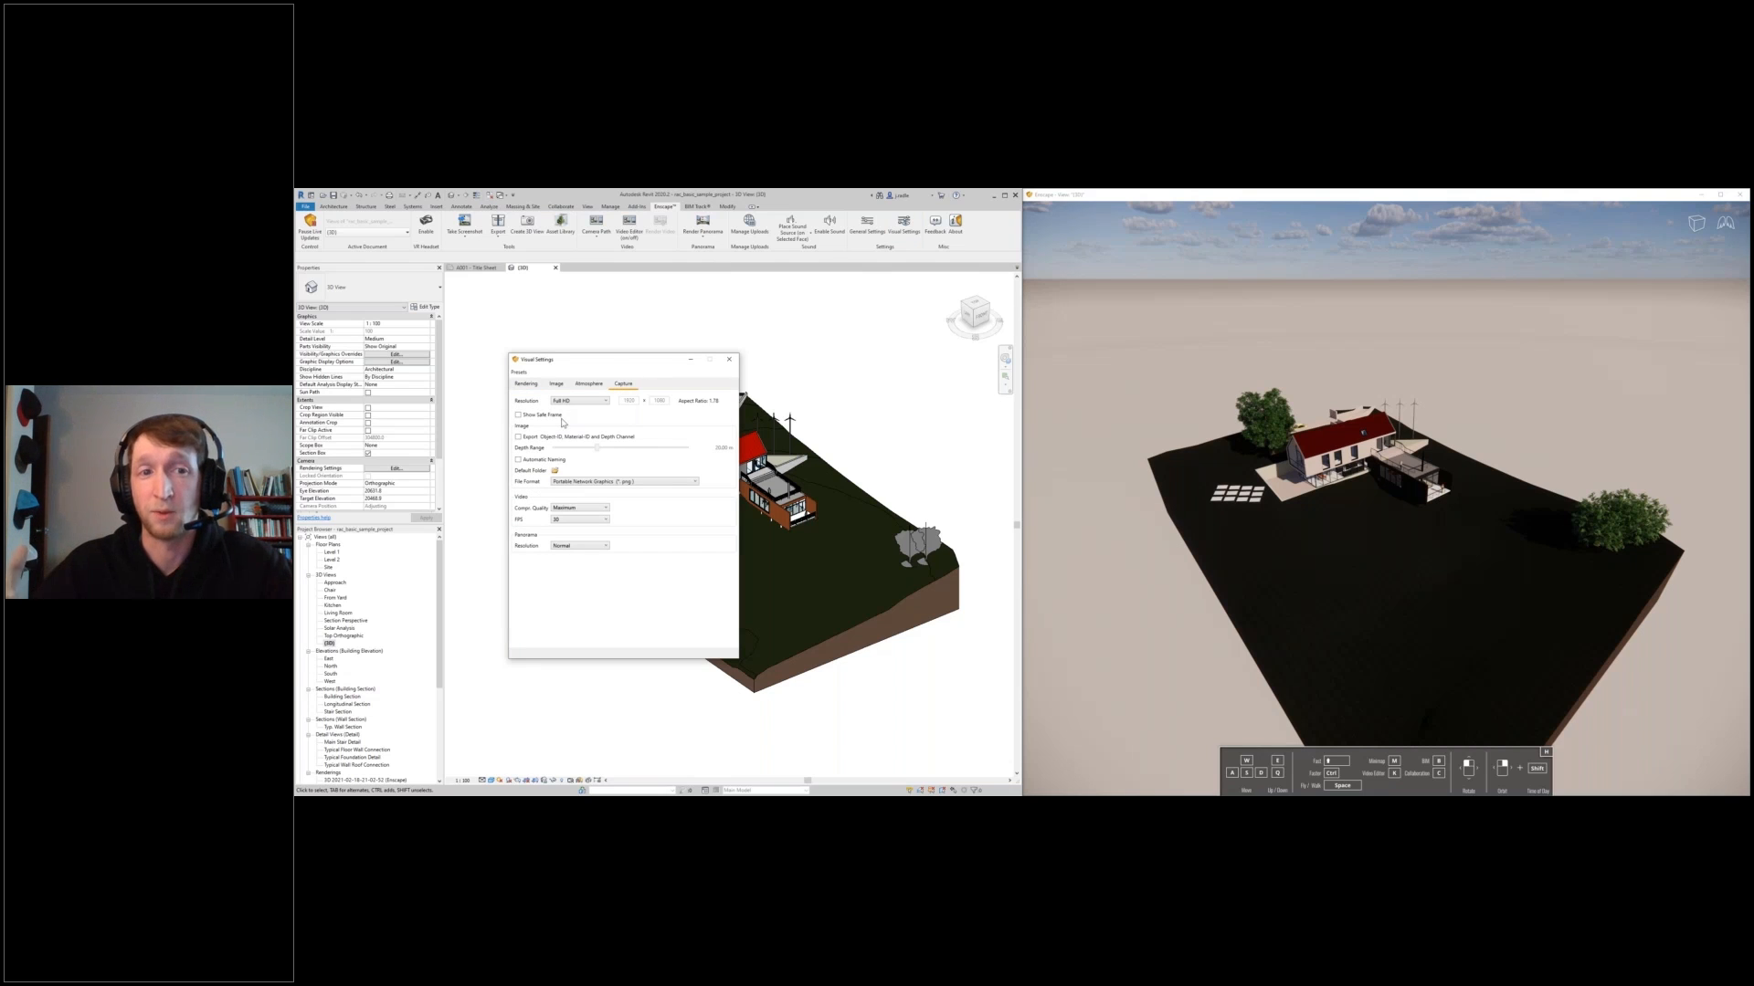
{"action": "left_click", "coordinate": [557, 415]}
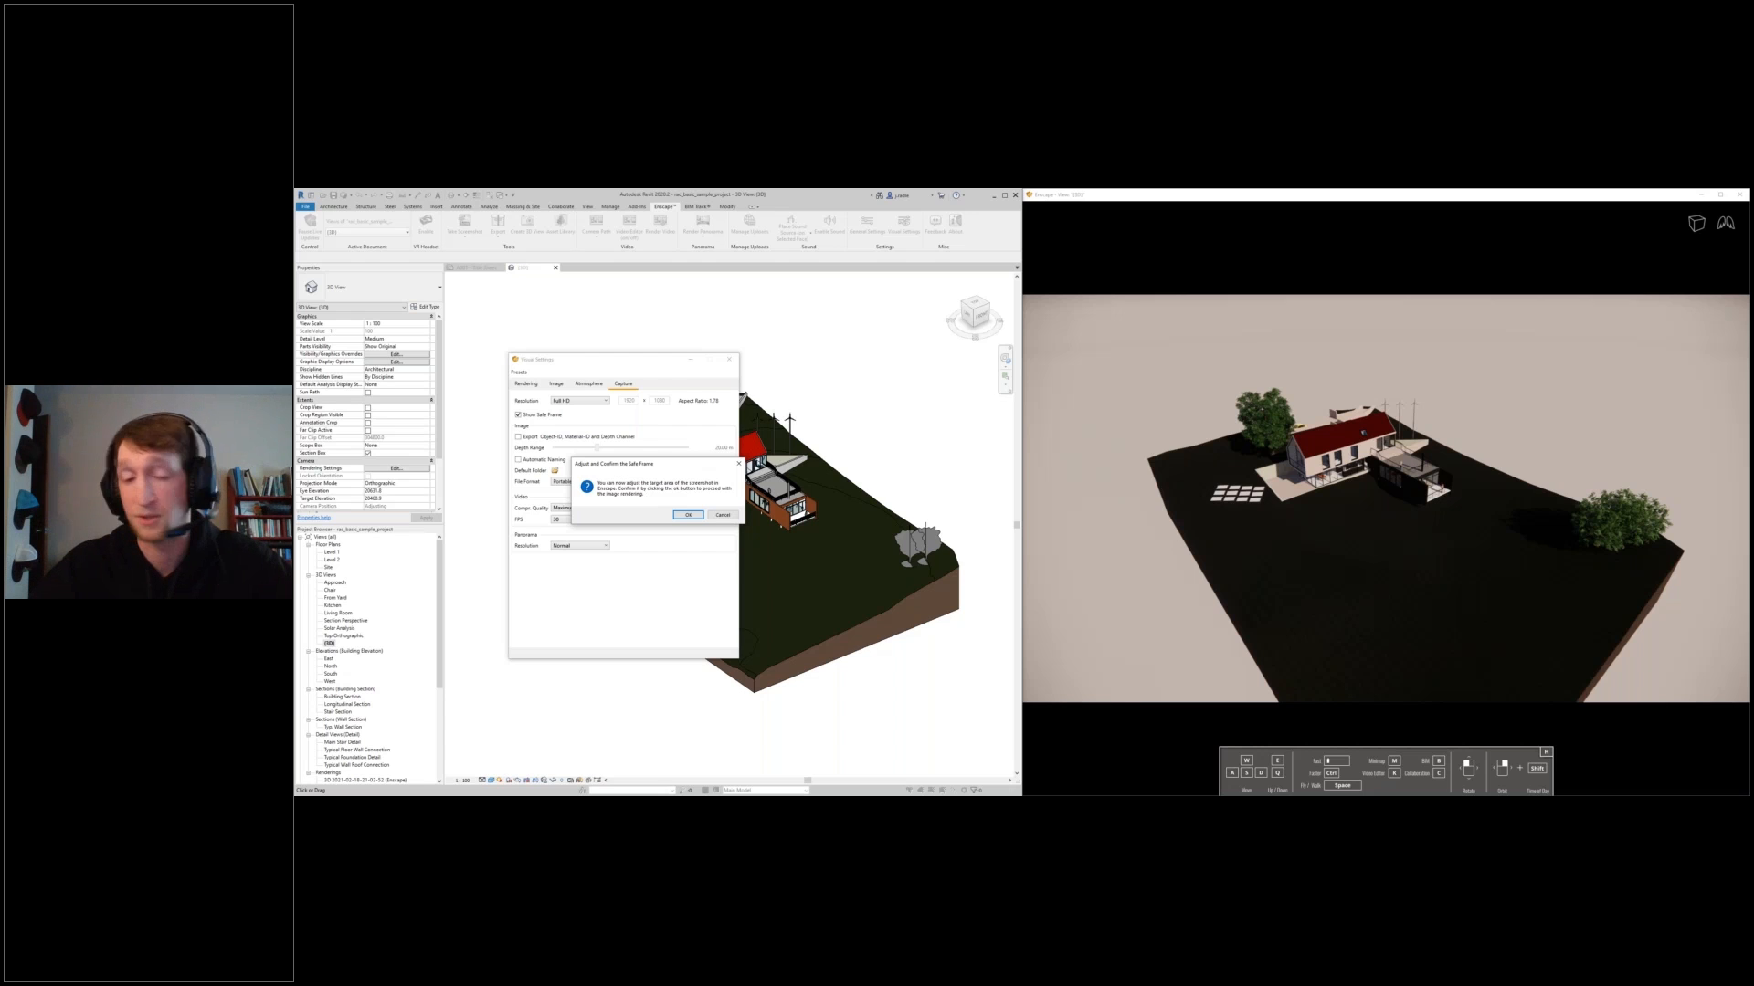
- Reframe the house inside the screenshot safe frame and cancel the capture
{"action": "right_click_drag", "start_coordinate": [1387, 511], "coordinate": [1390, 488]}
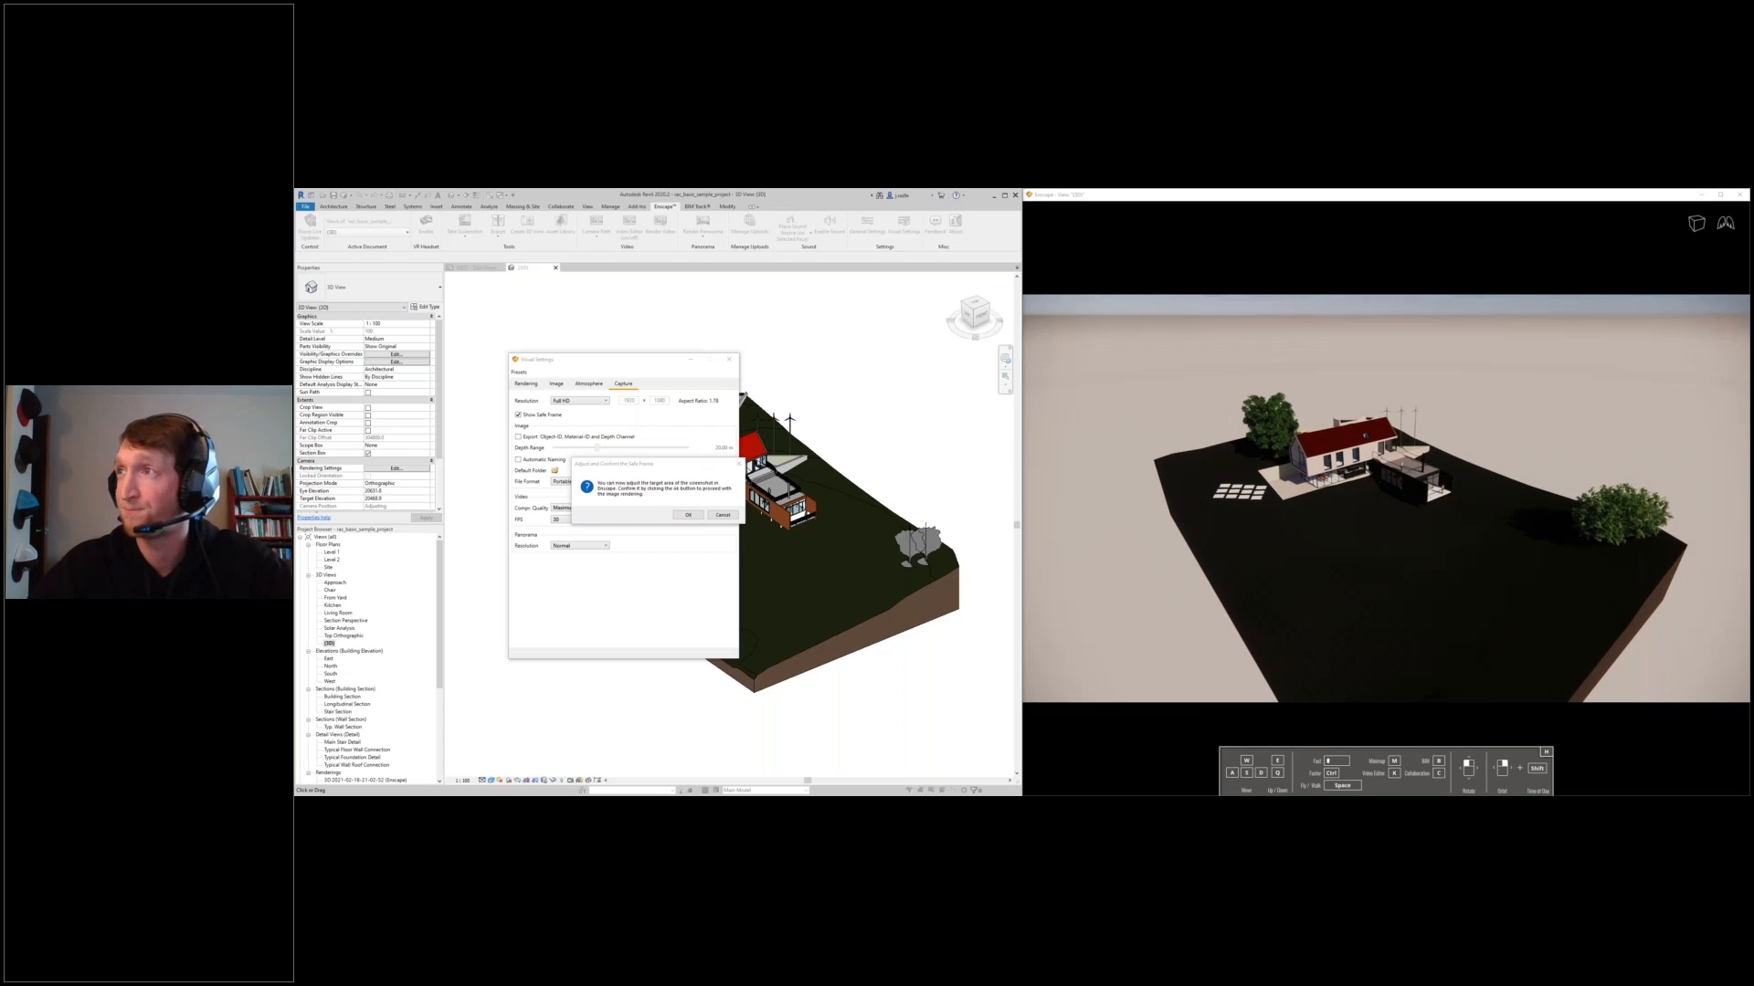
{"action": "scroll", "coordinate": [1370, 507], "scroll_direction": "up", "scroll_amount": 2}
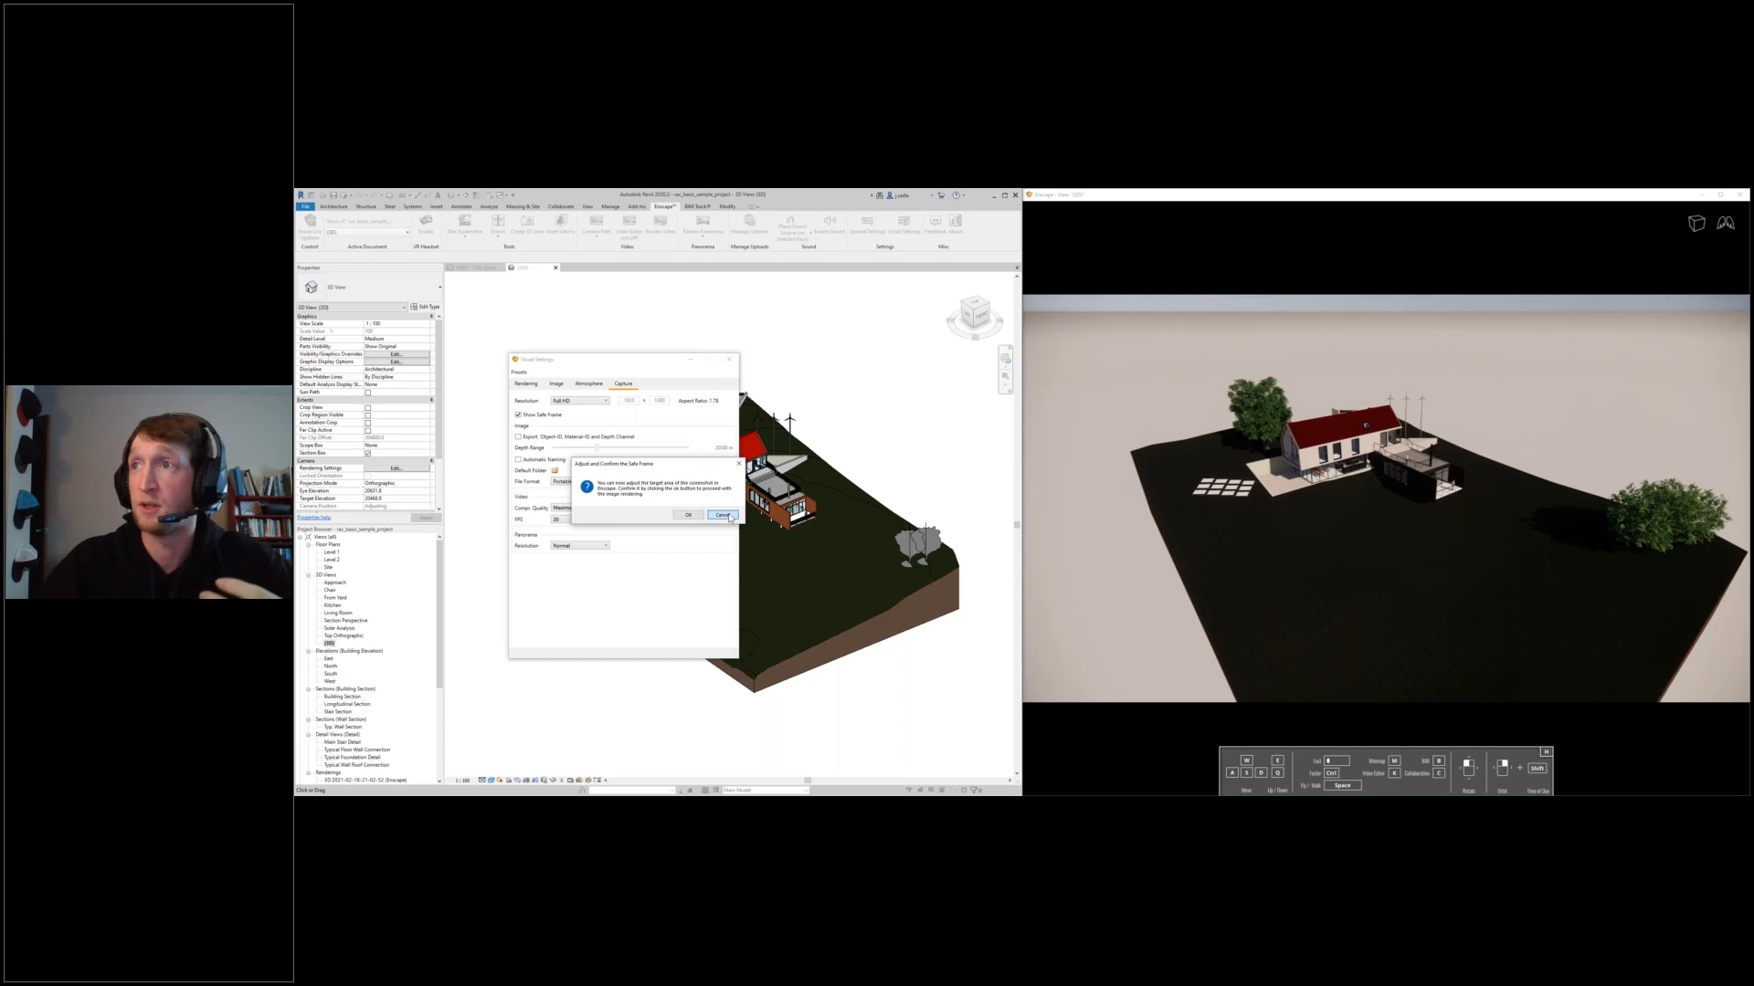
{"action": "left_click", "coordinate": [729, 517]}
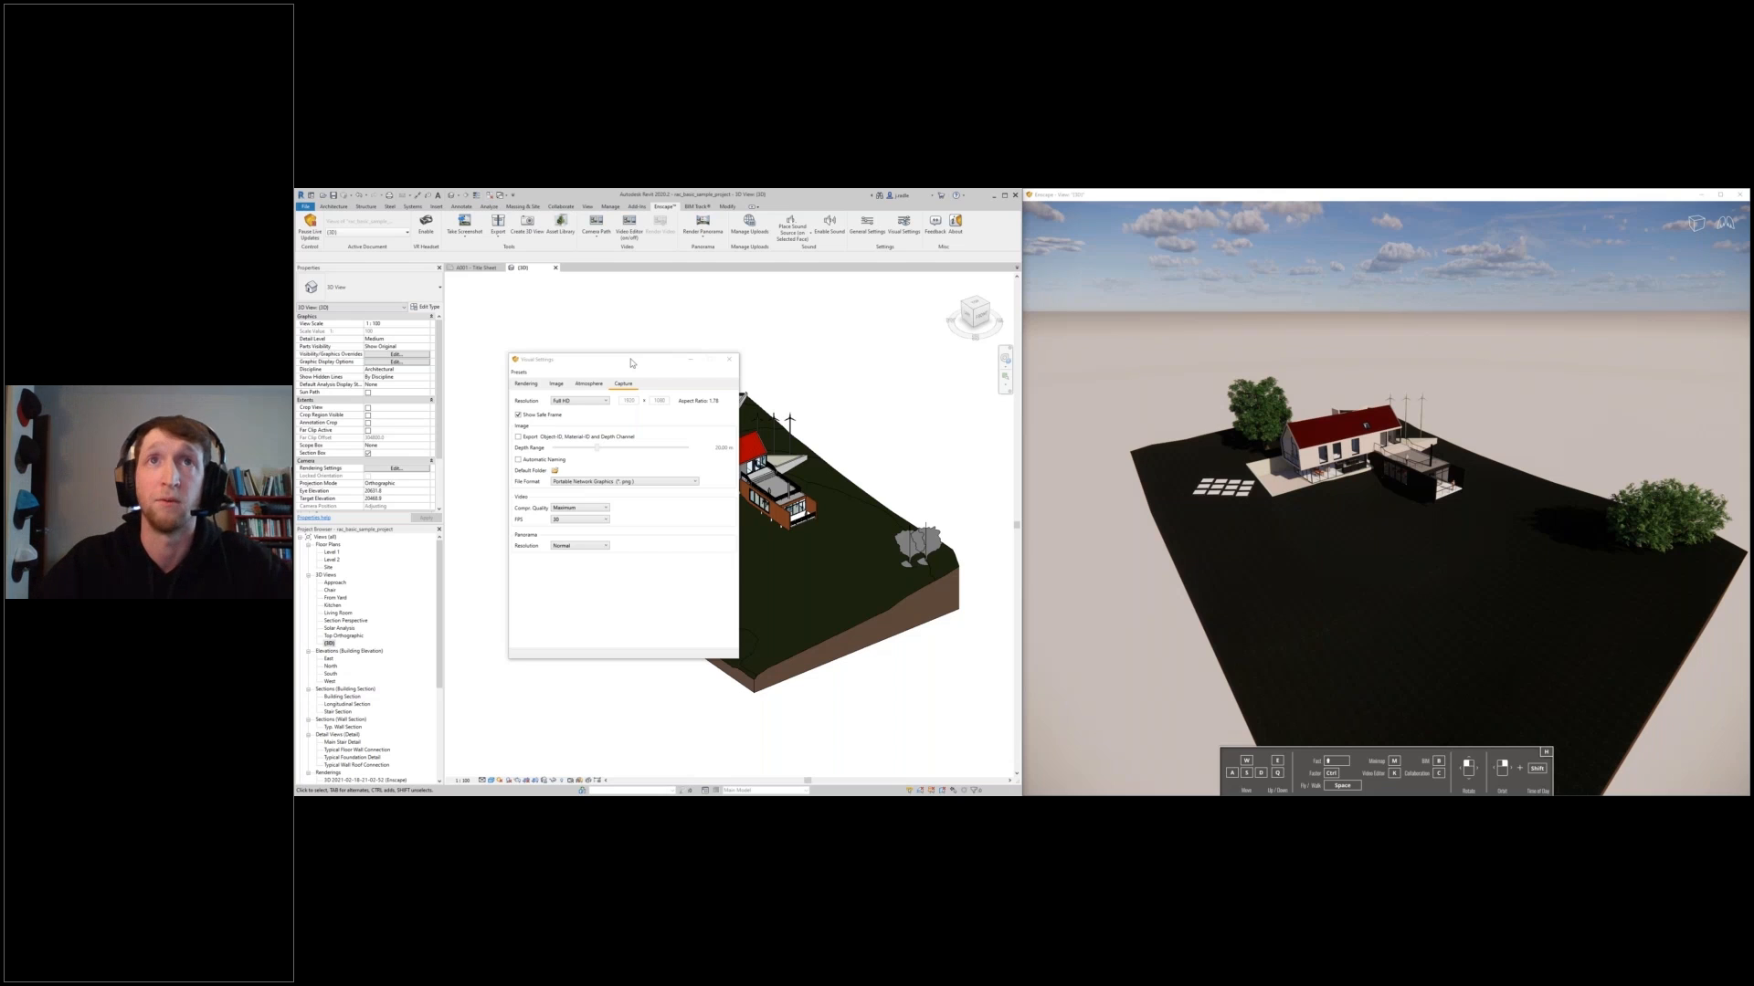
- Show the Chair view, preview the Lightview preset, and load the Chair Interior visual preset from the project
{"action": "left_click", "coordinate": [403, 234]}
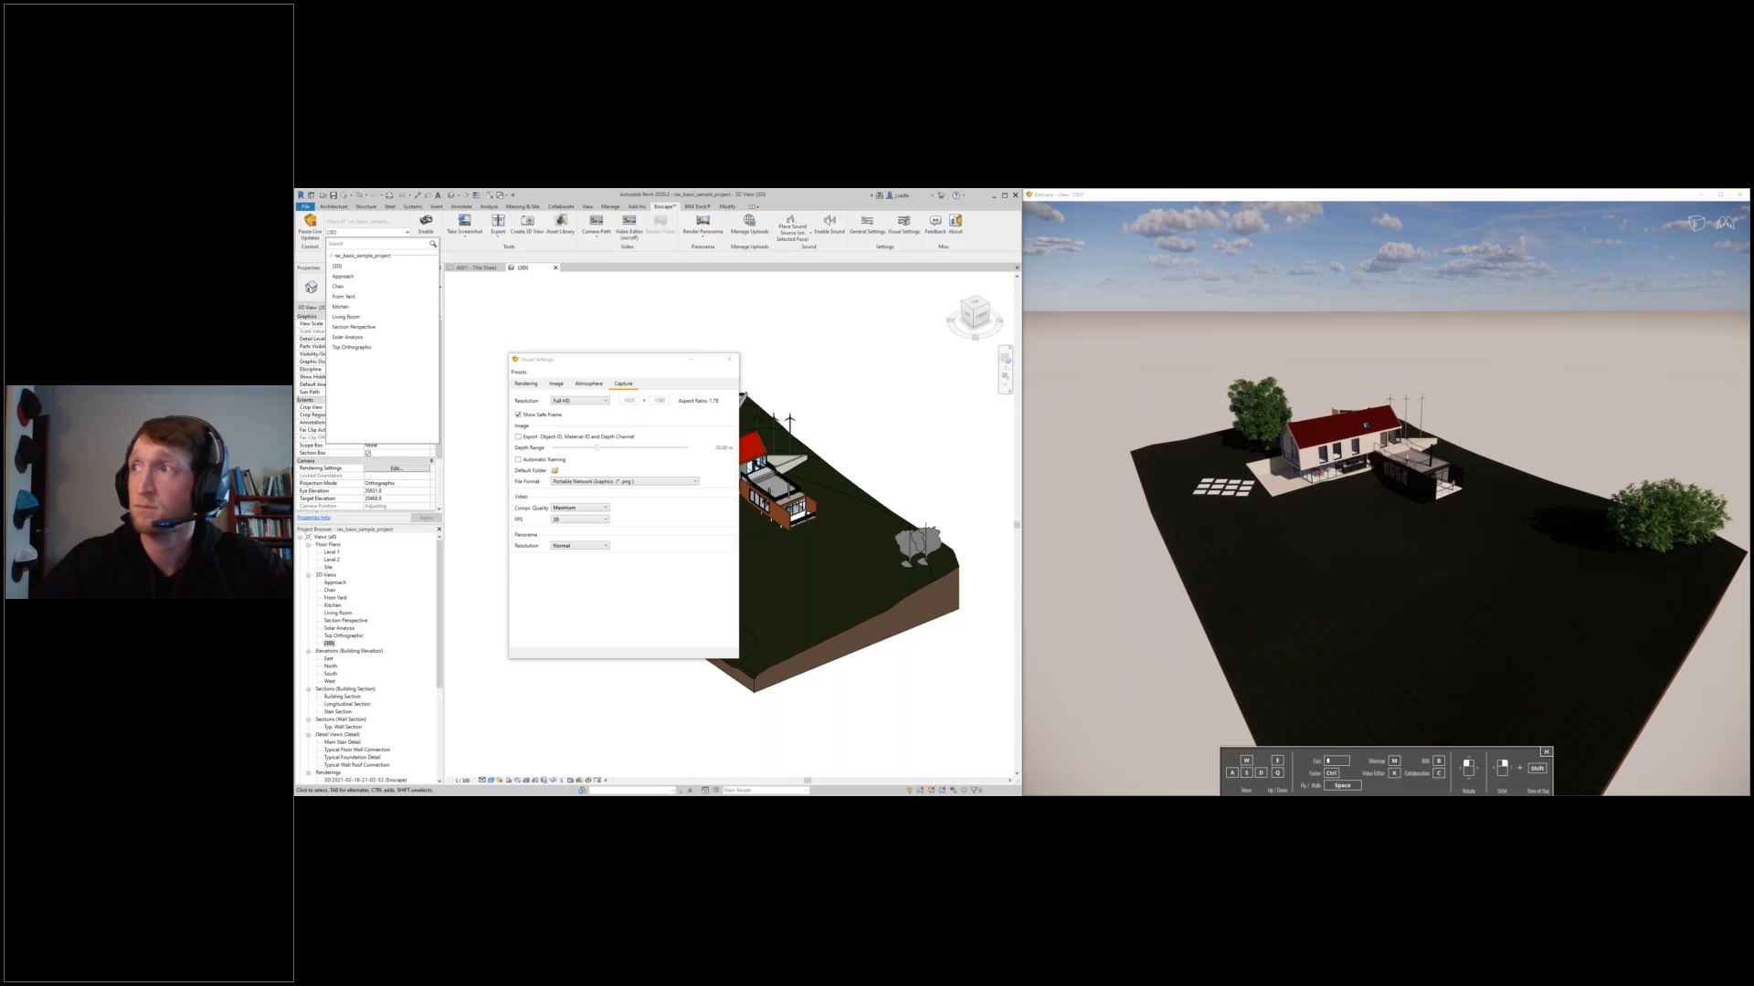
{"action": "left_click", "coordinate": [354, 288]}
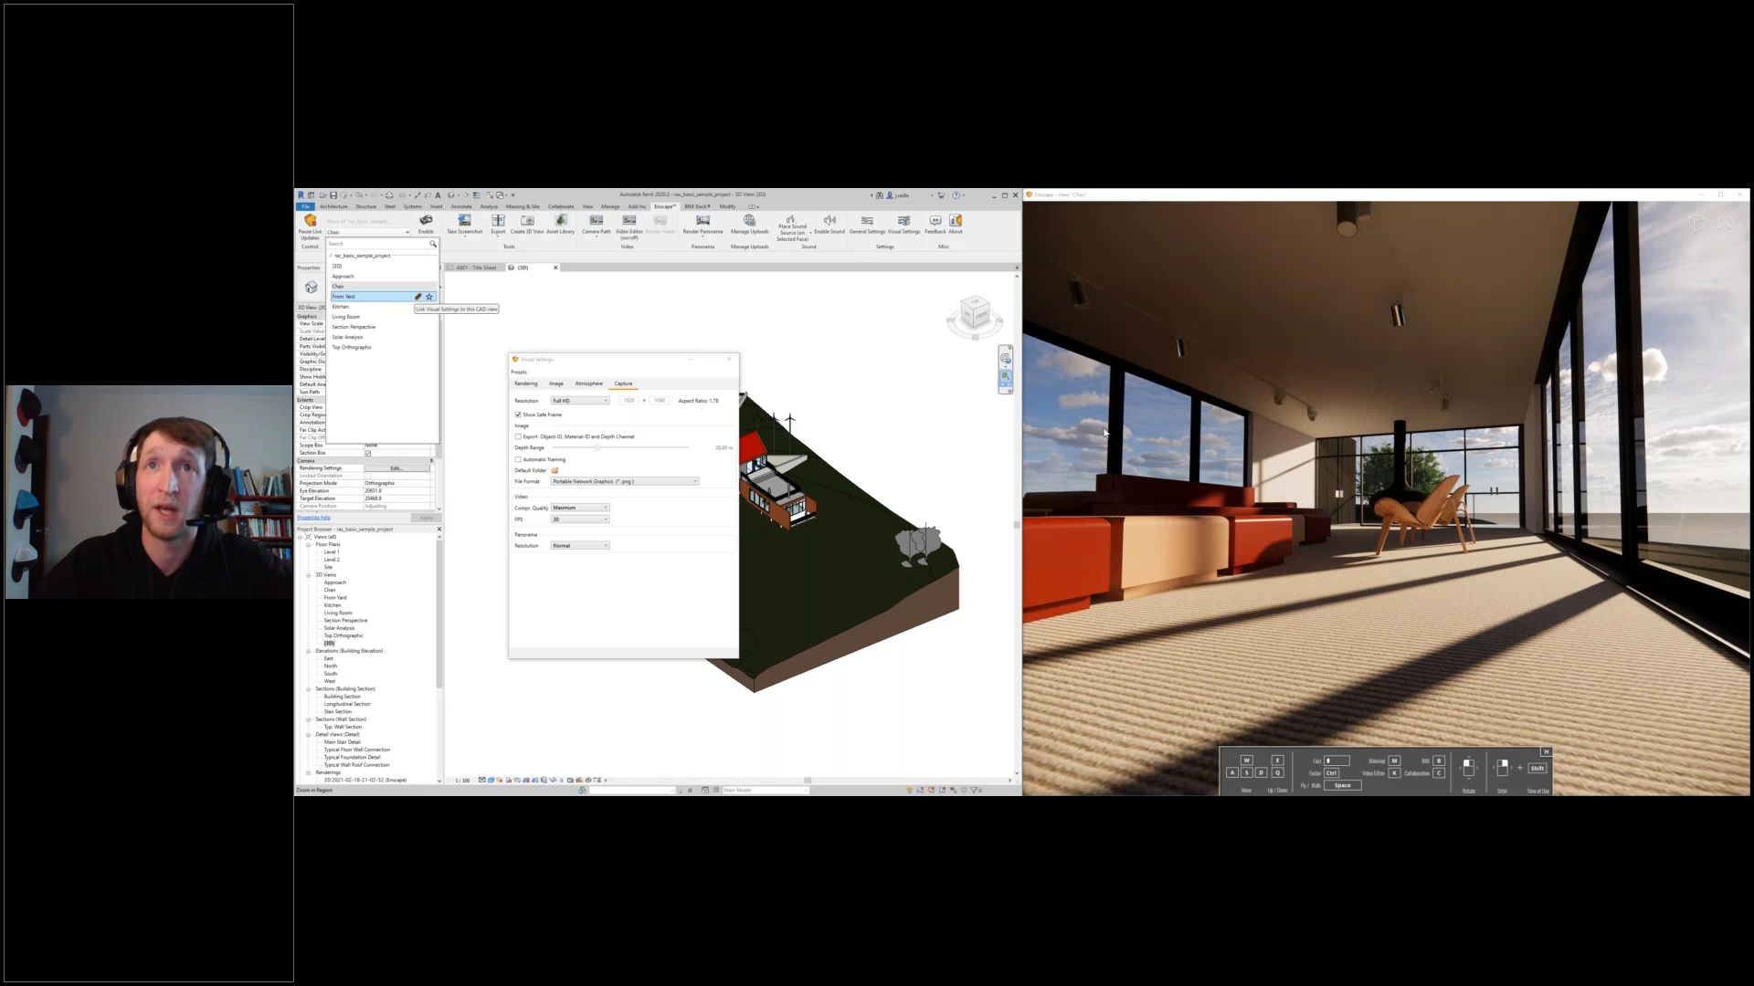
{"action": "left_click", "coordinate": [519, 372]}
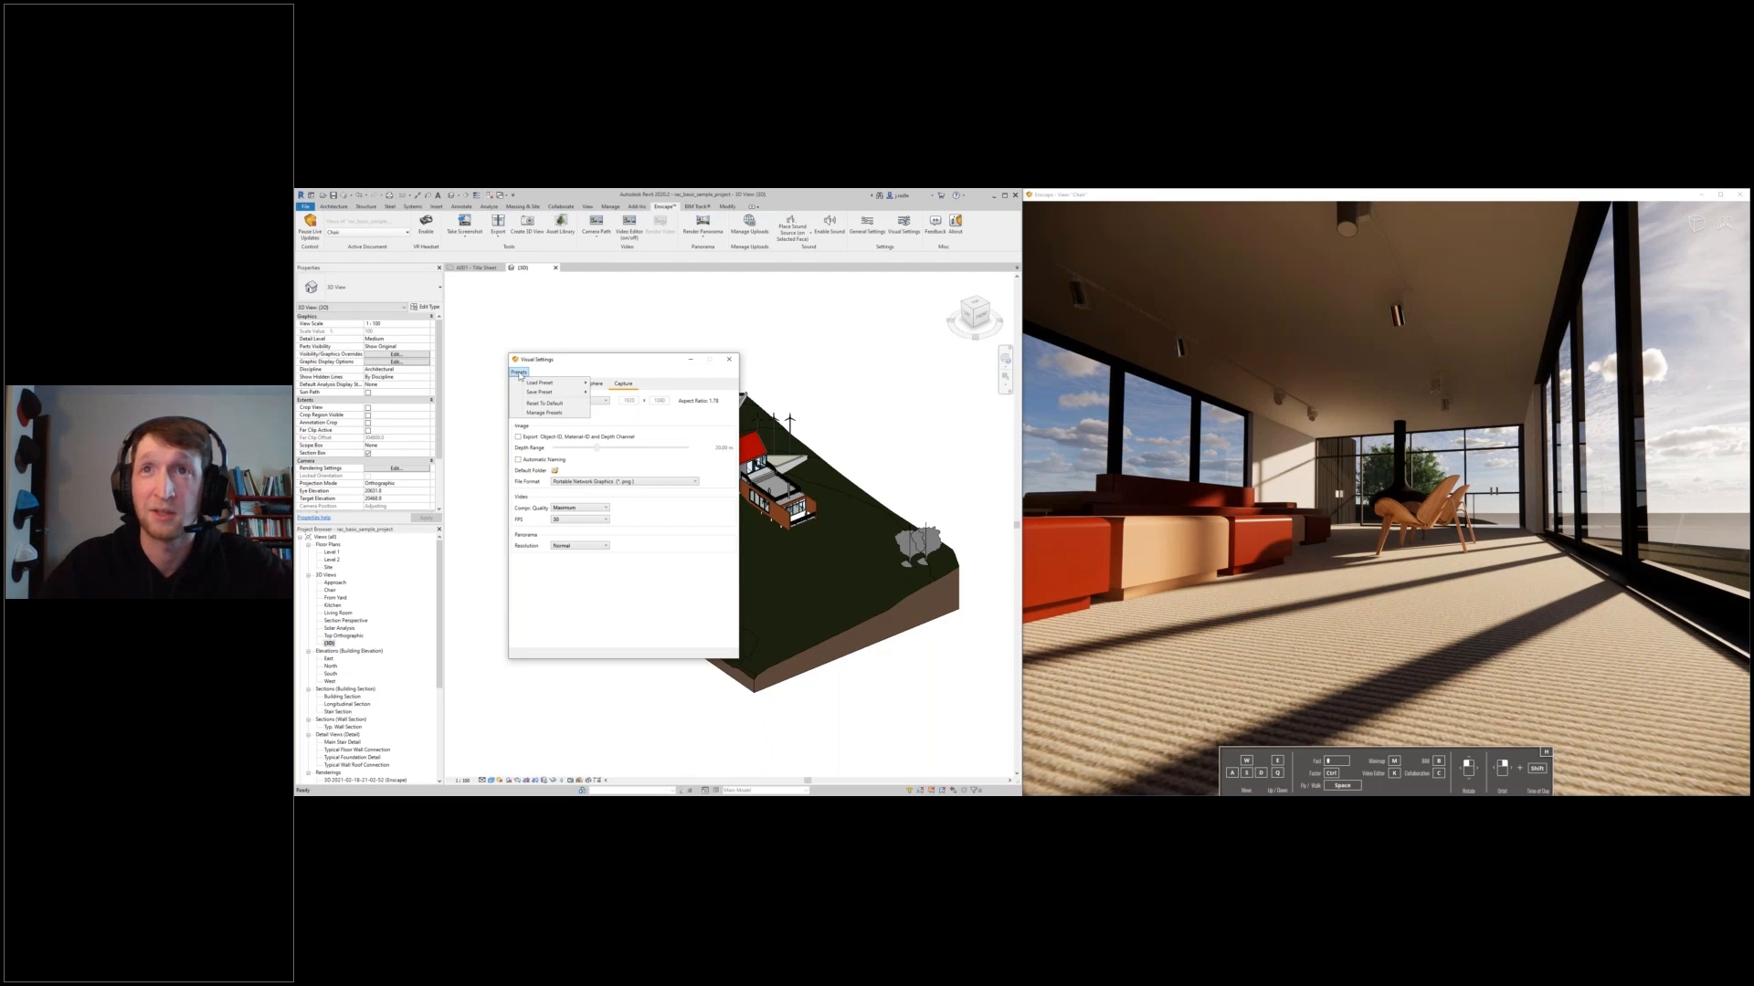
{"action": "mouse_move", "coordinate": [557, 383]}
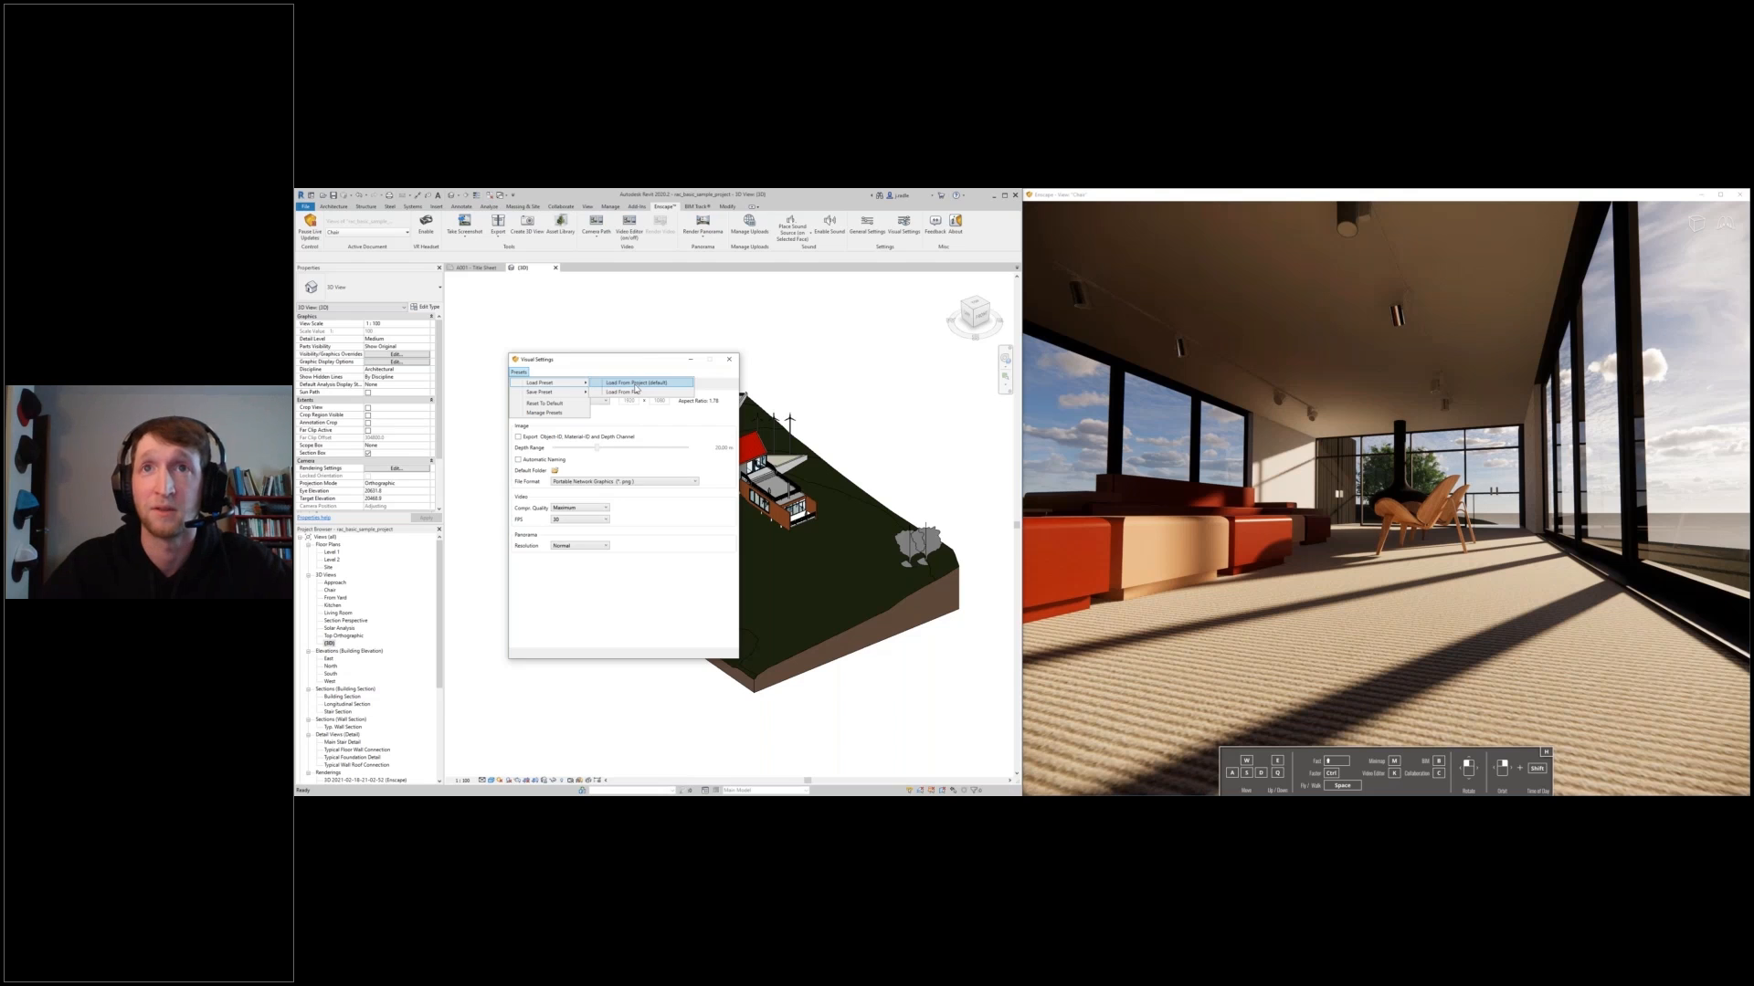
{"action": "left_click", "coordinate": [636, 384]}
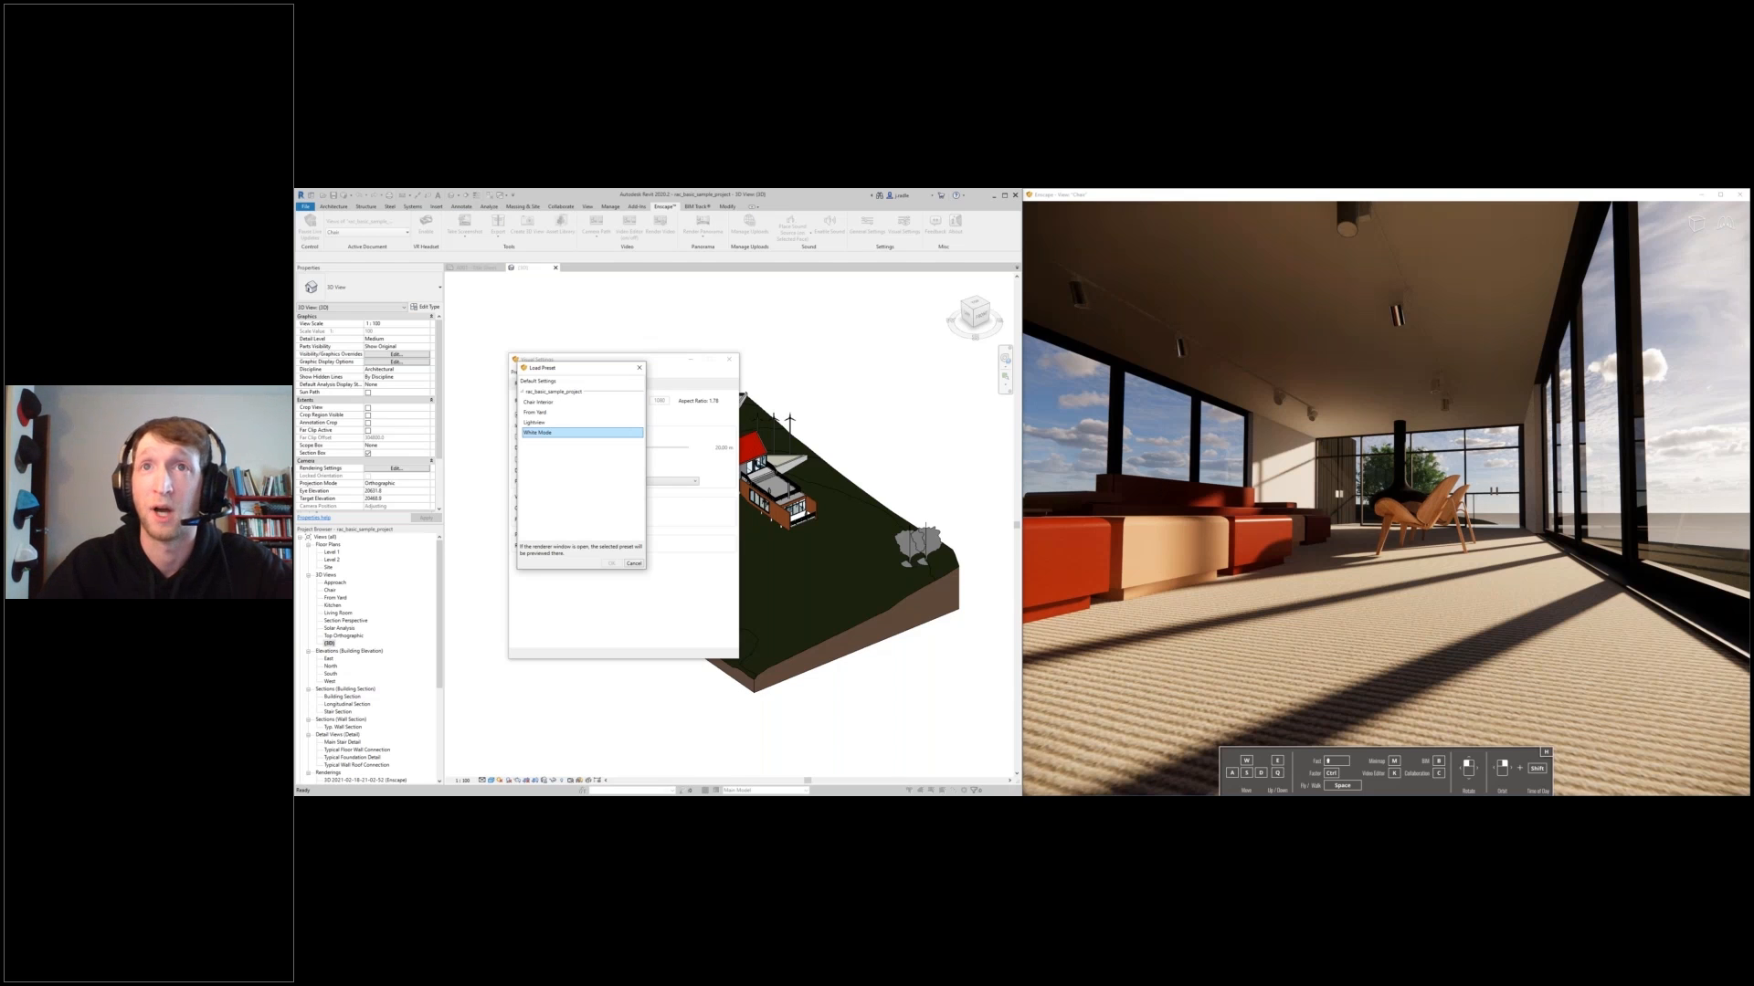
{"action": "left_click", "coordinate": [545, 423]}
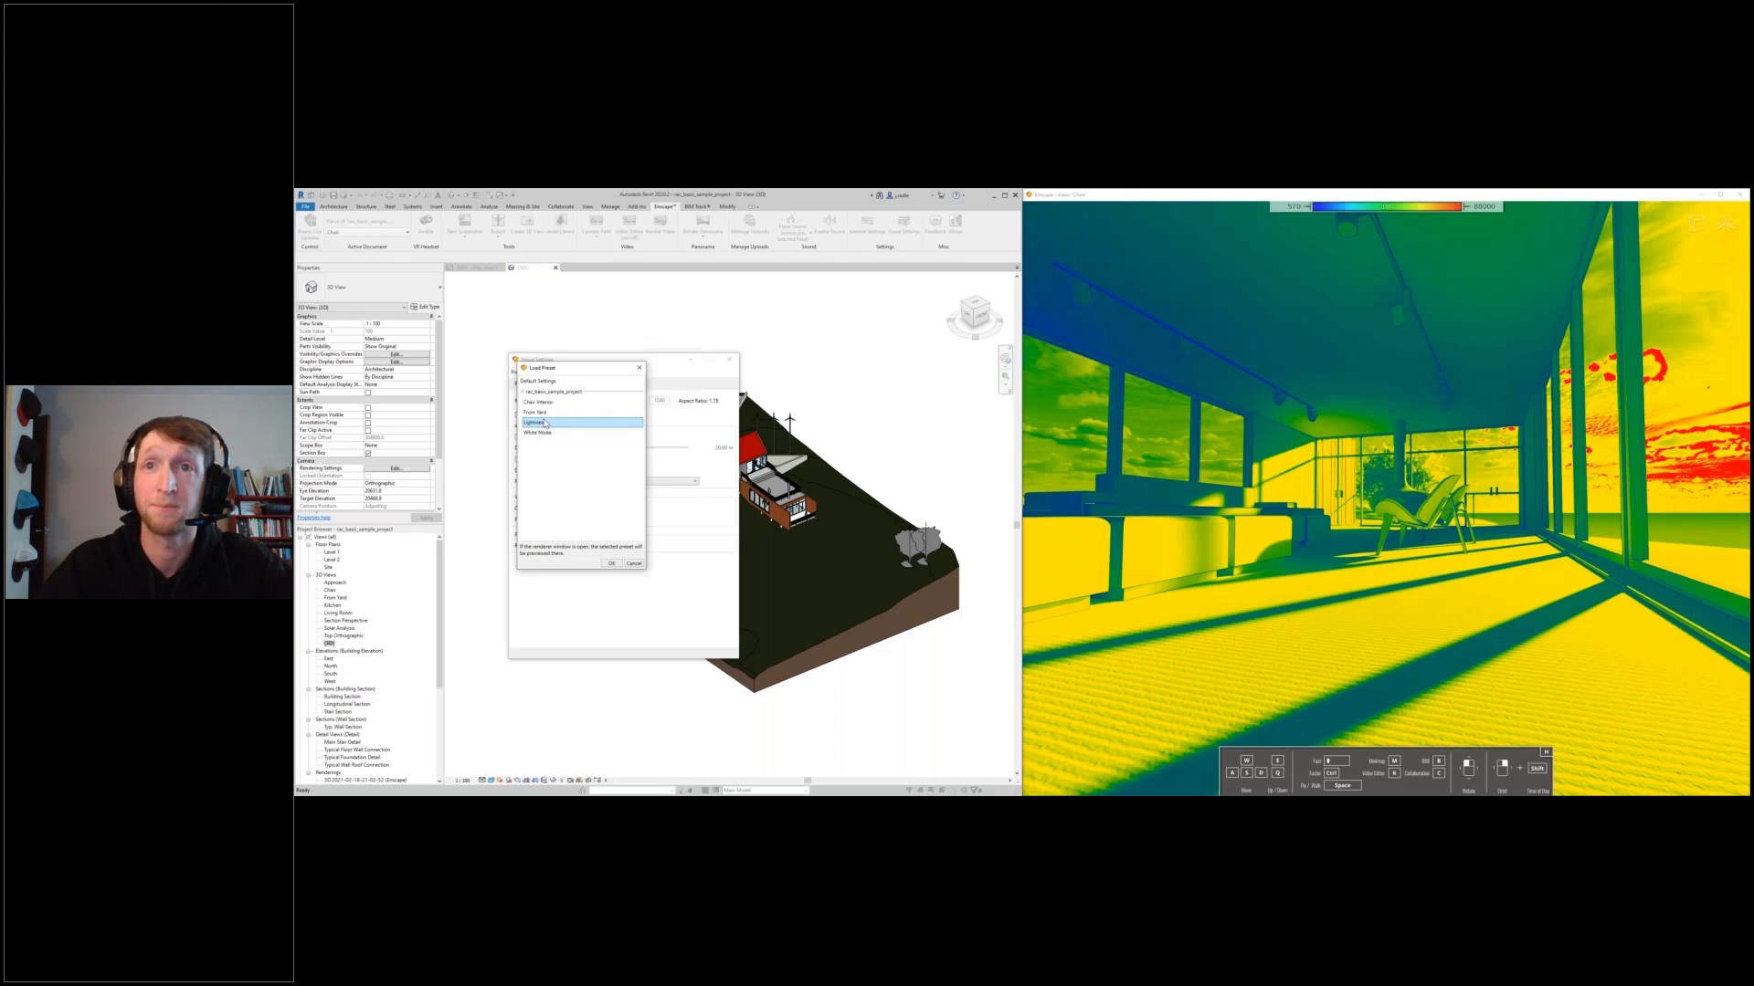
{"action": "left_click", "coordinate": [551, 403]}
{"action": "left_click", "coordinate": [611, 564]}
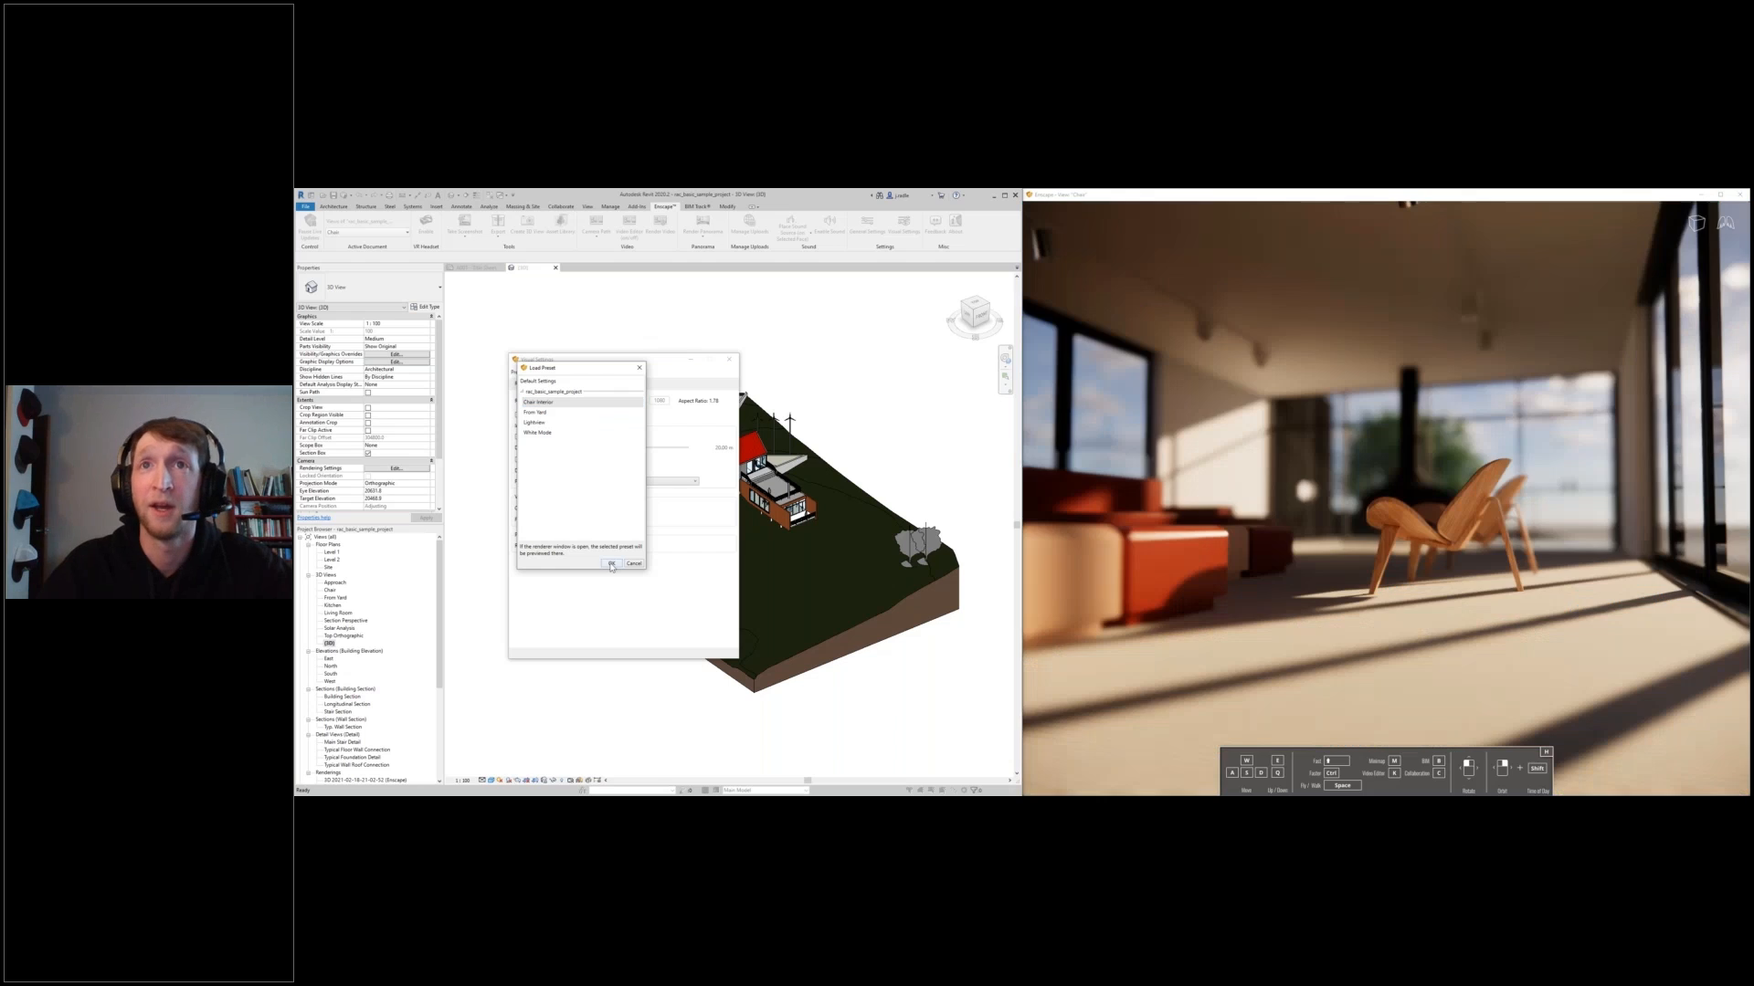
{"action": "left_click", "coordinate": [611, 563]}
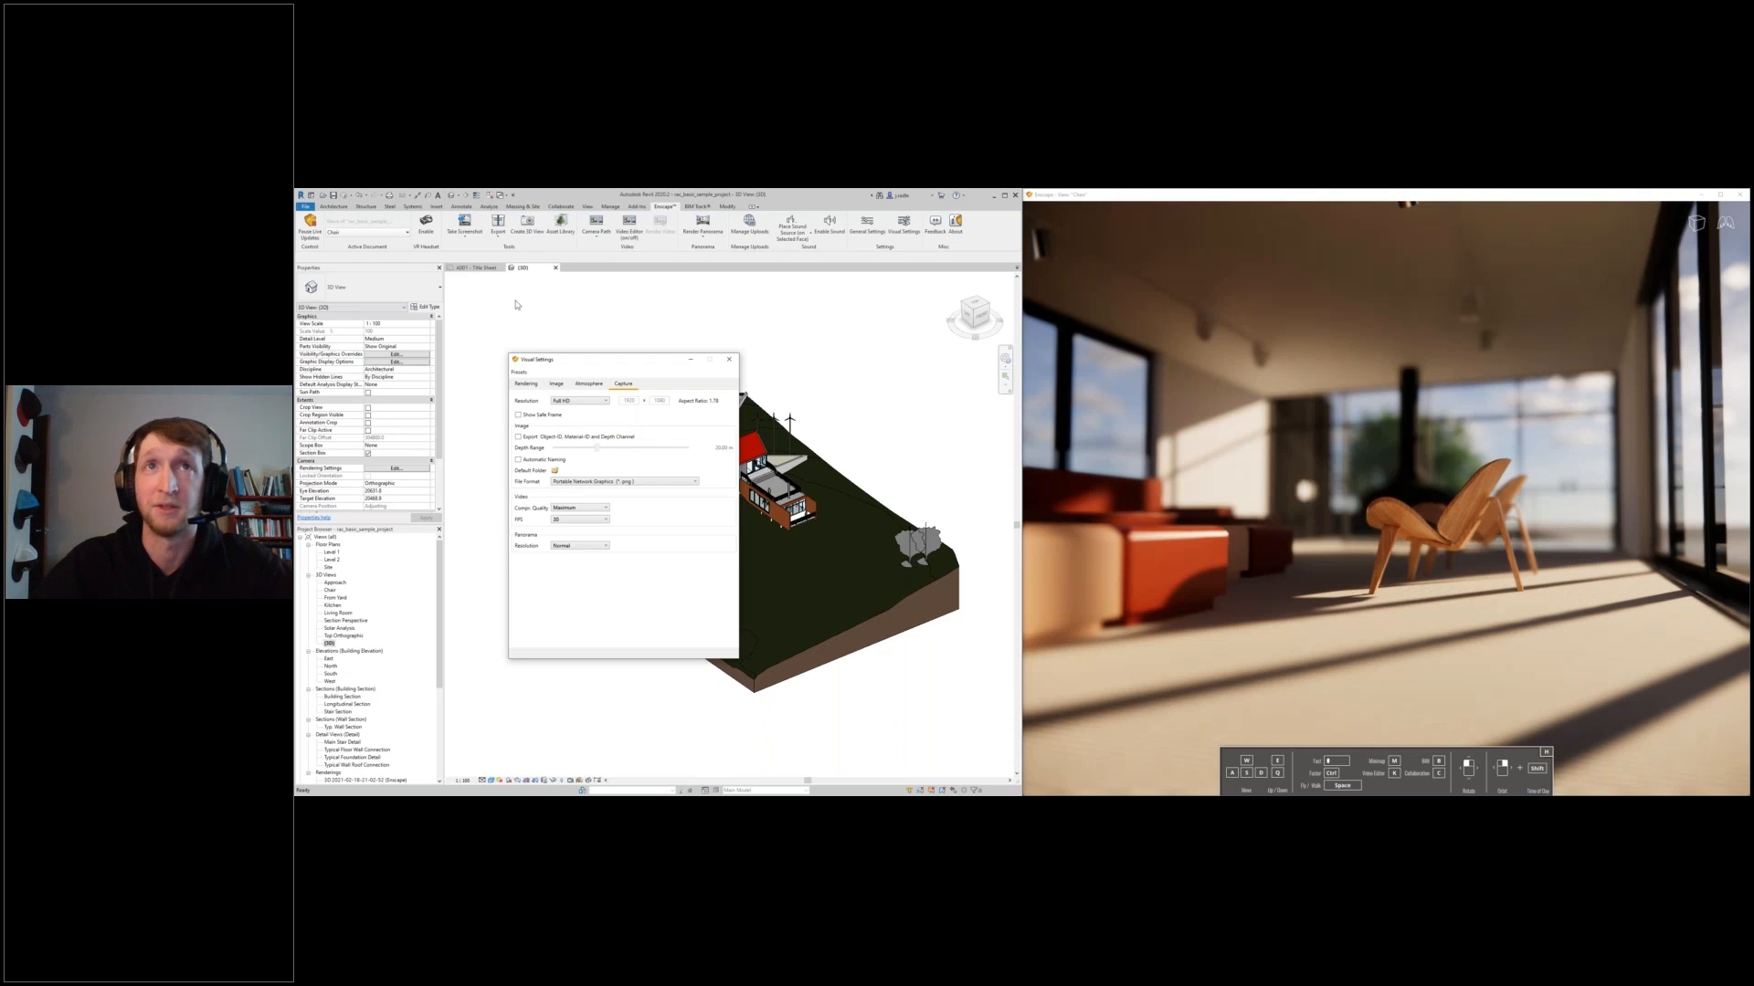
- Show the From Yard view and link the Chair Interior visual settings to the Chair view
{"action": "left_click", "coordinate": [395, 232]}
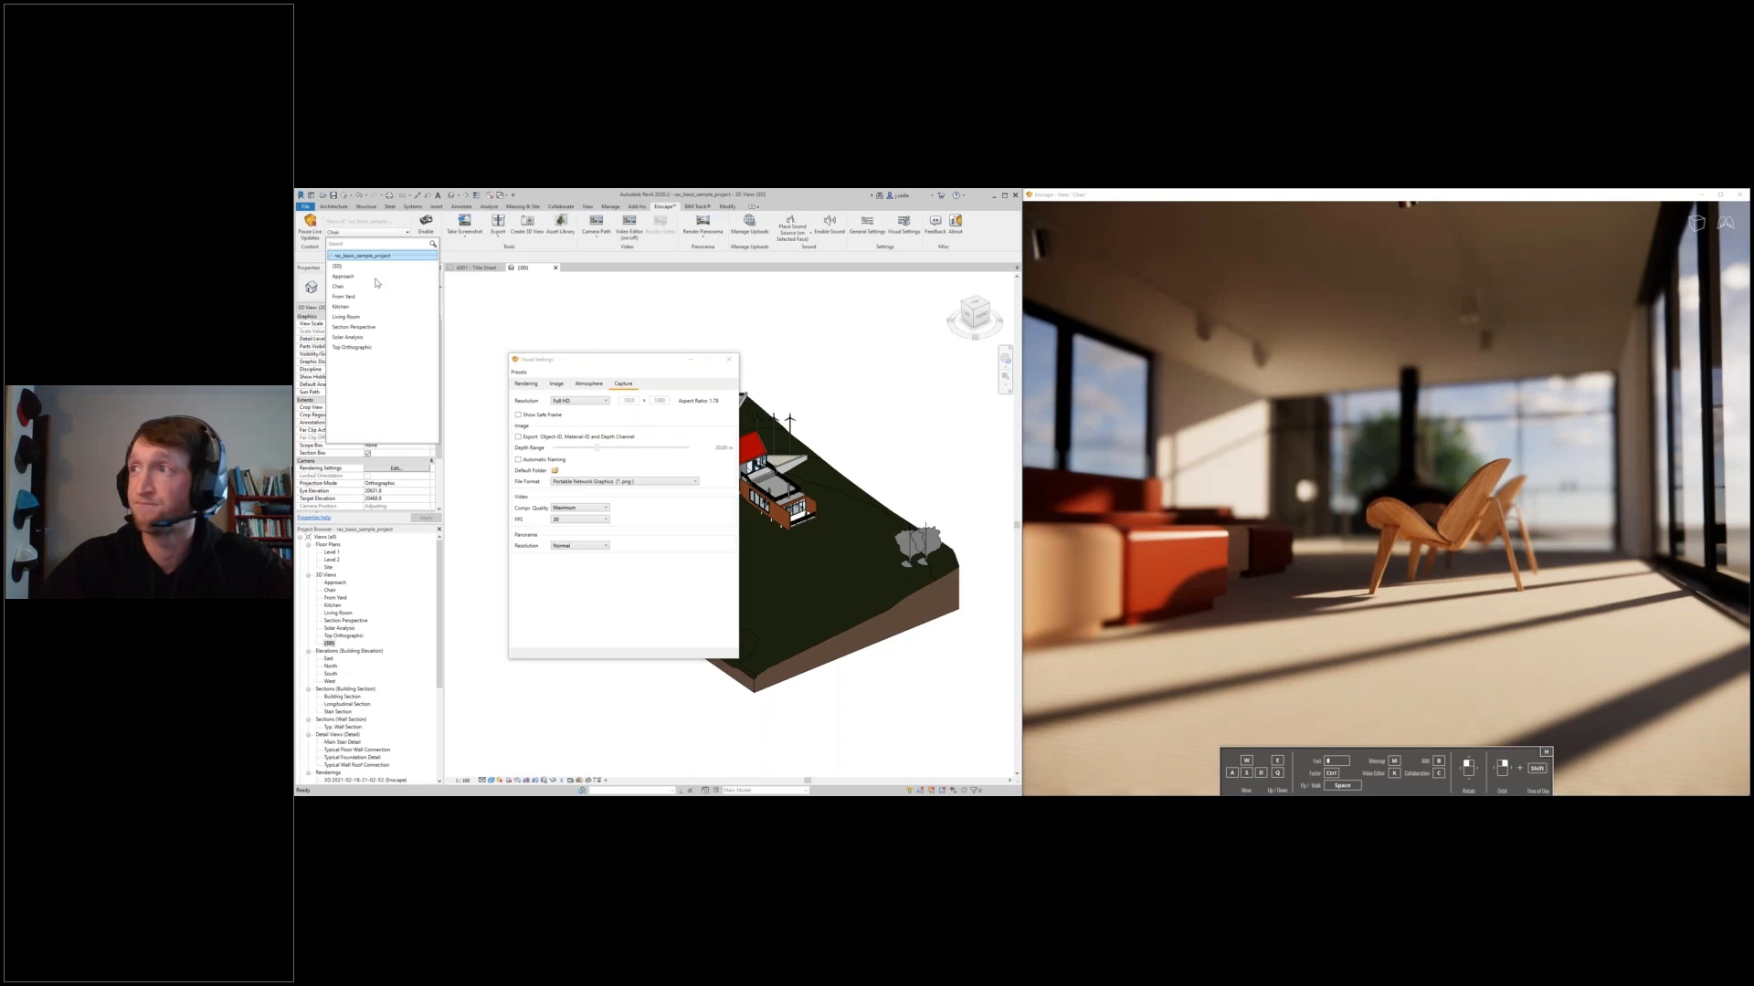
{"action": "left_click", "coordinate": [365, 297]}
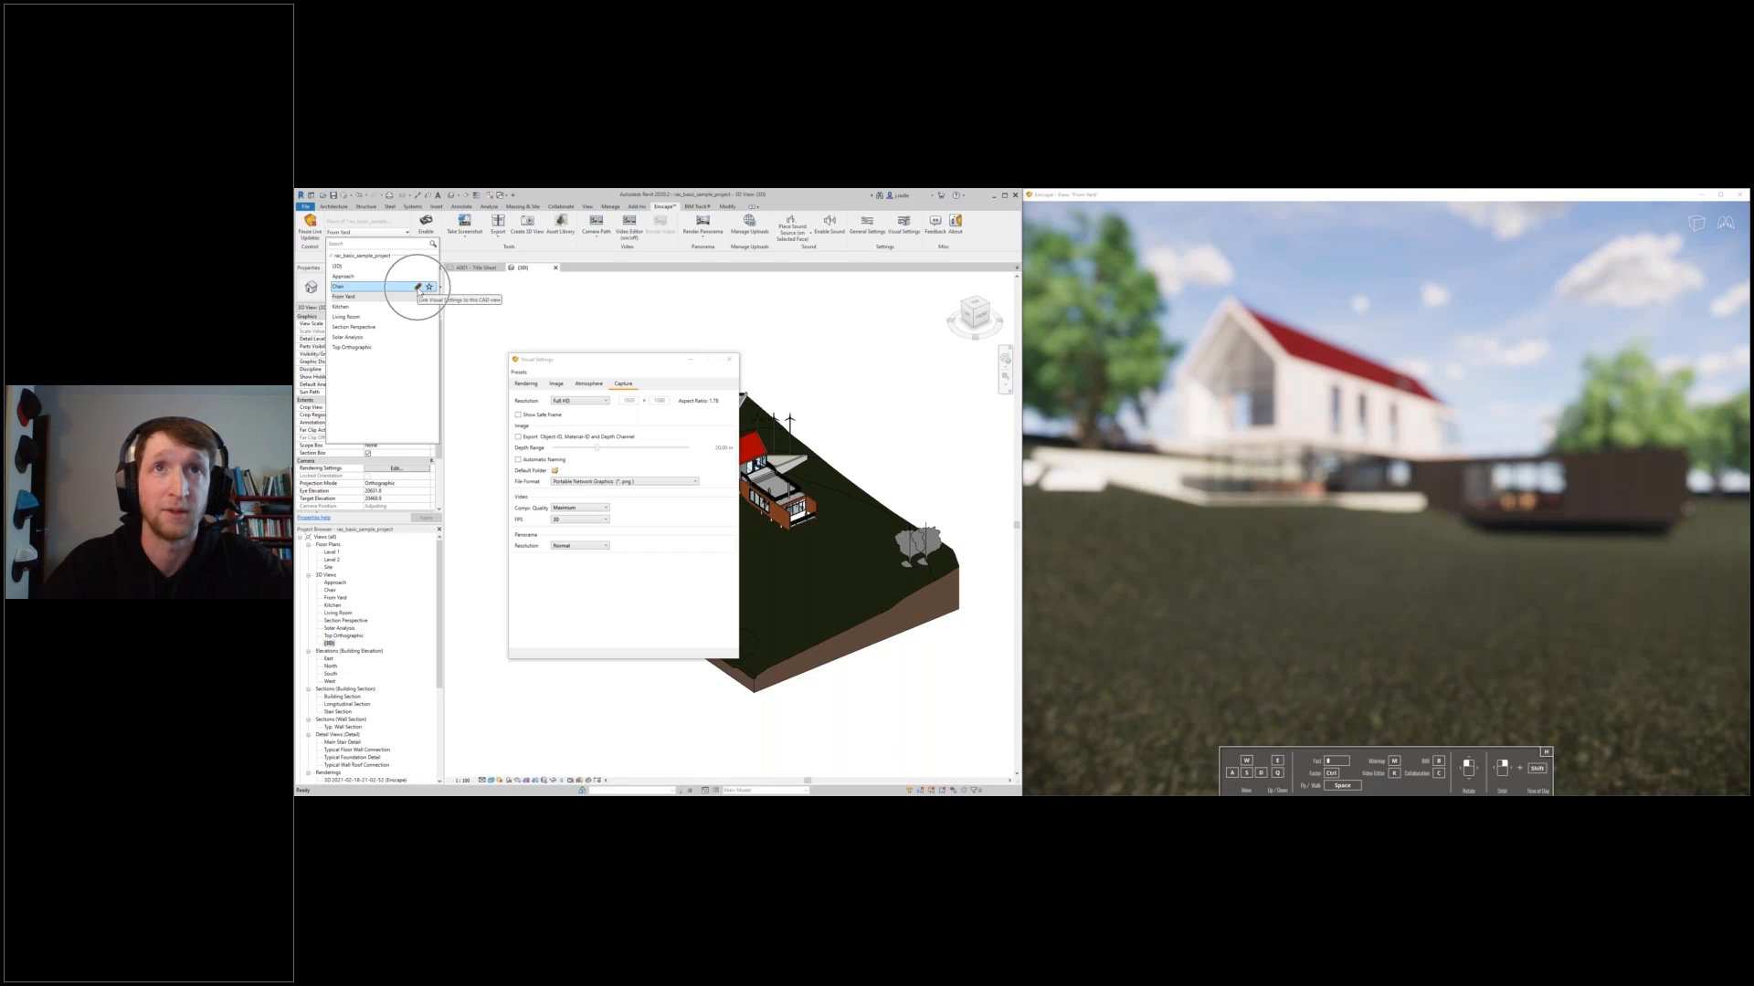
{"action": "left_click", "coordinate": [419, 290]}
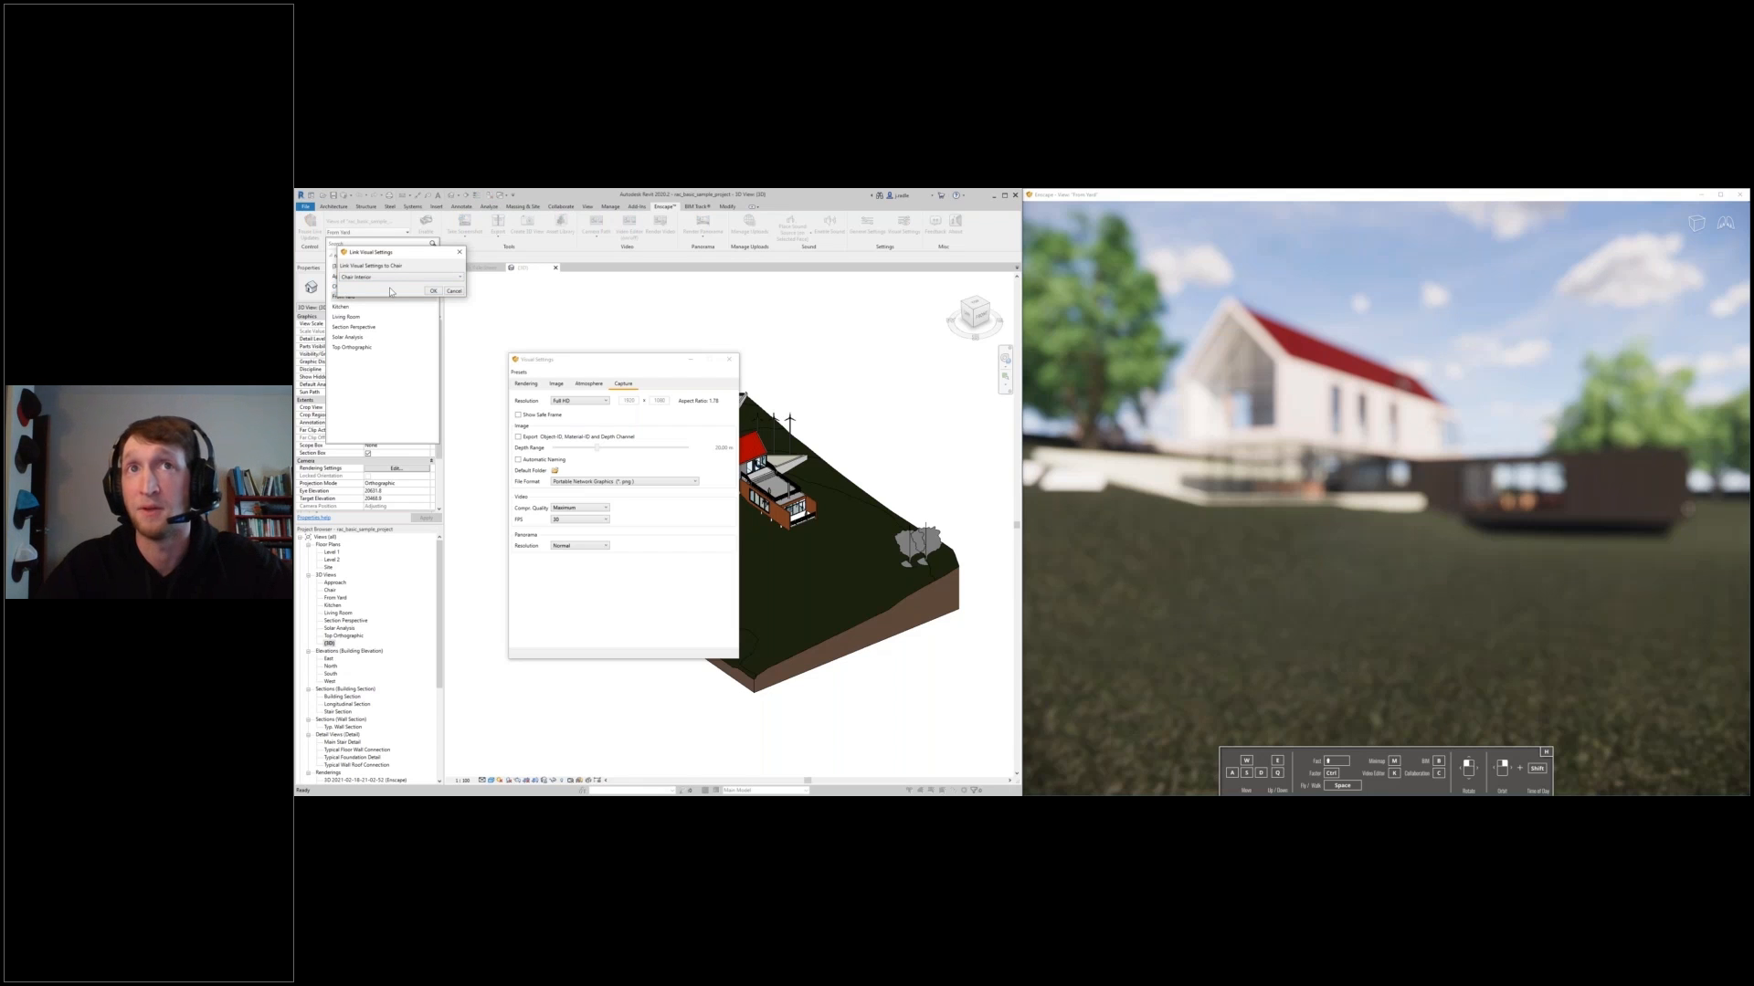
{"action": "key", "text": "Return"}
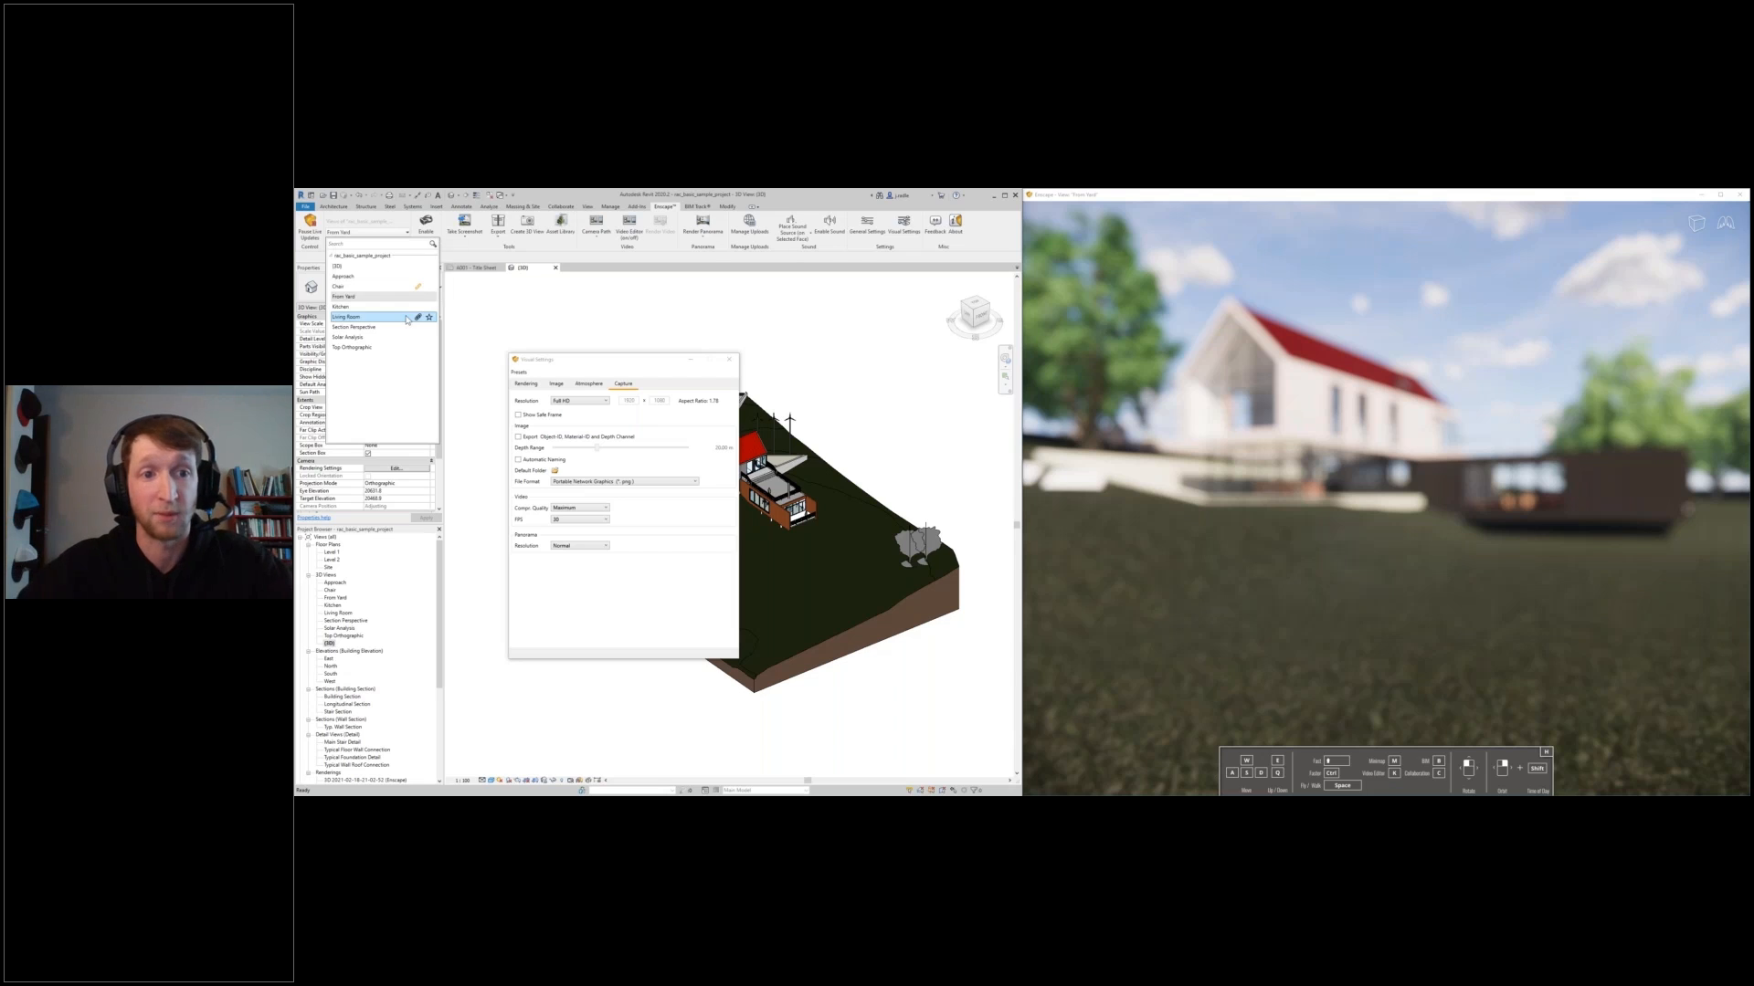
- Link the White Mode visual settings to the Section Perspective and Approach views
{"action": "left_click", "coordinate": [418, 326]}
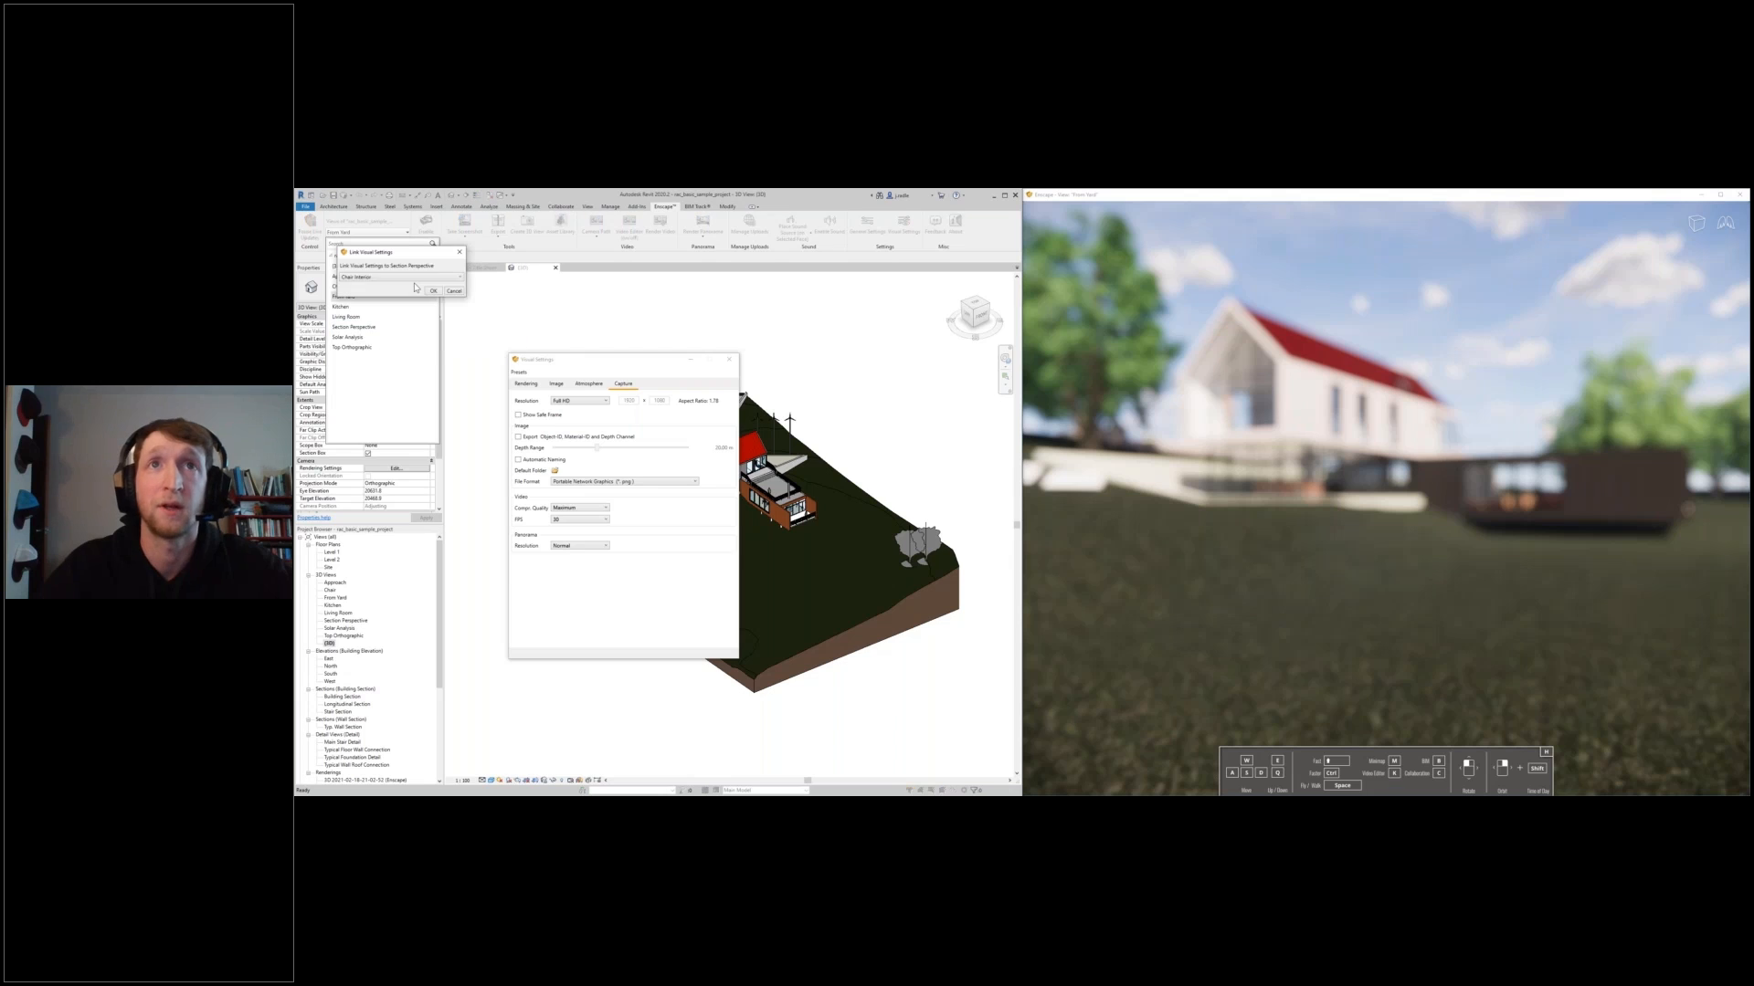
{"action": "left_click", "coordinate": [408, 277]}
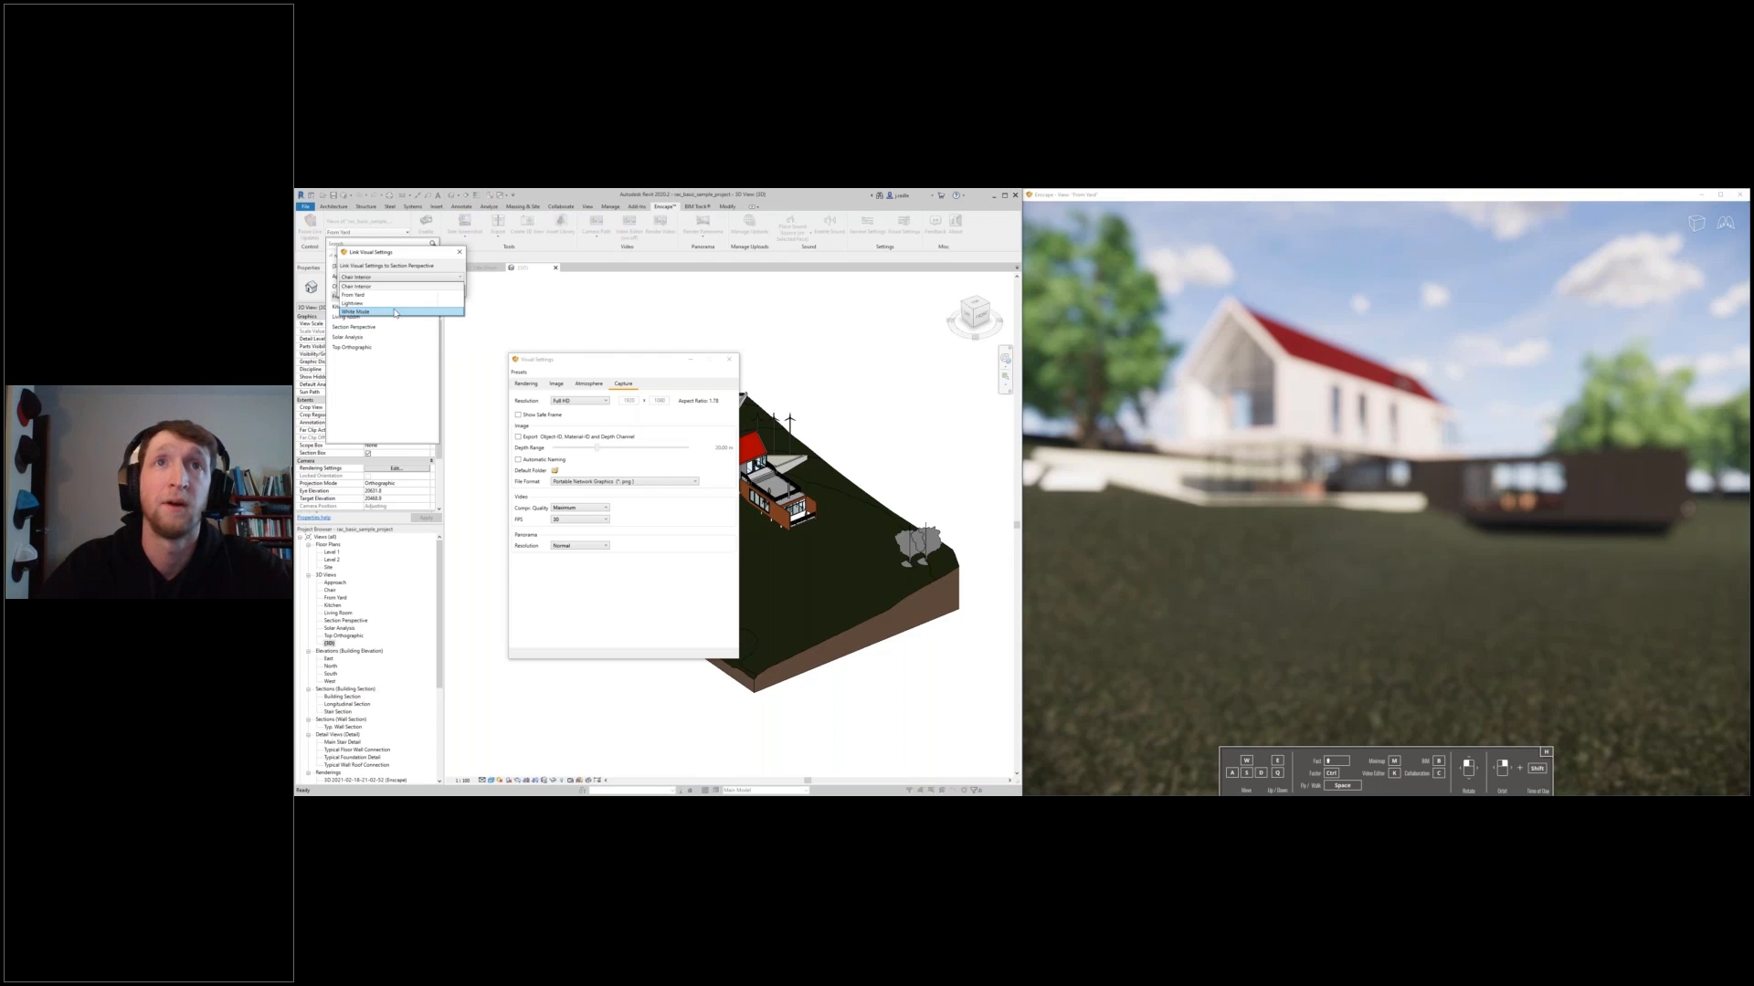
{"action": "left_click", "coordinate": [395, 312]}
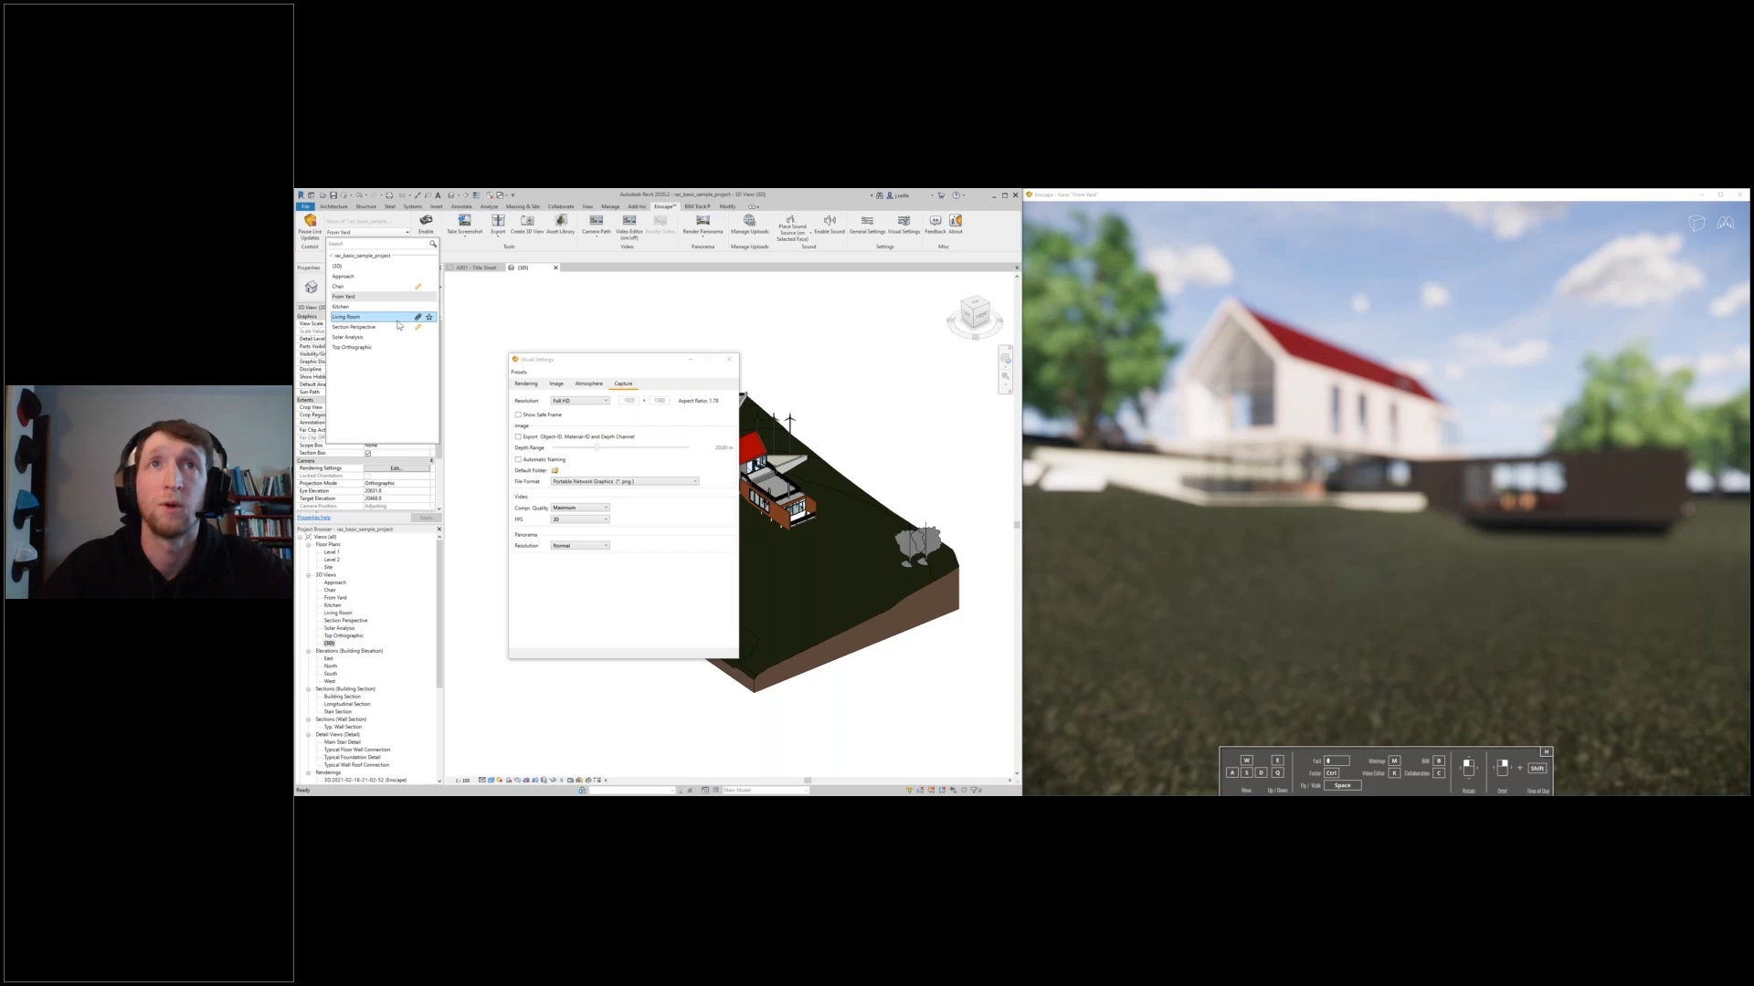
{"action": "left_click", "coordinate": [419, 277]}
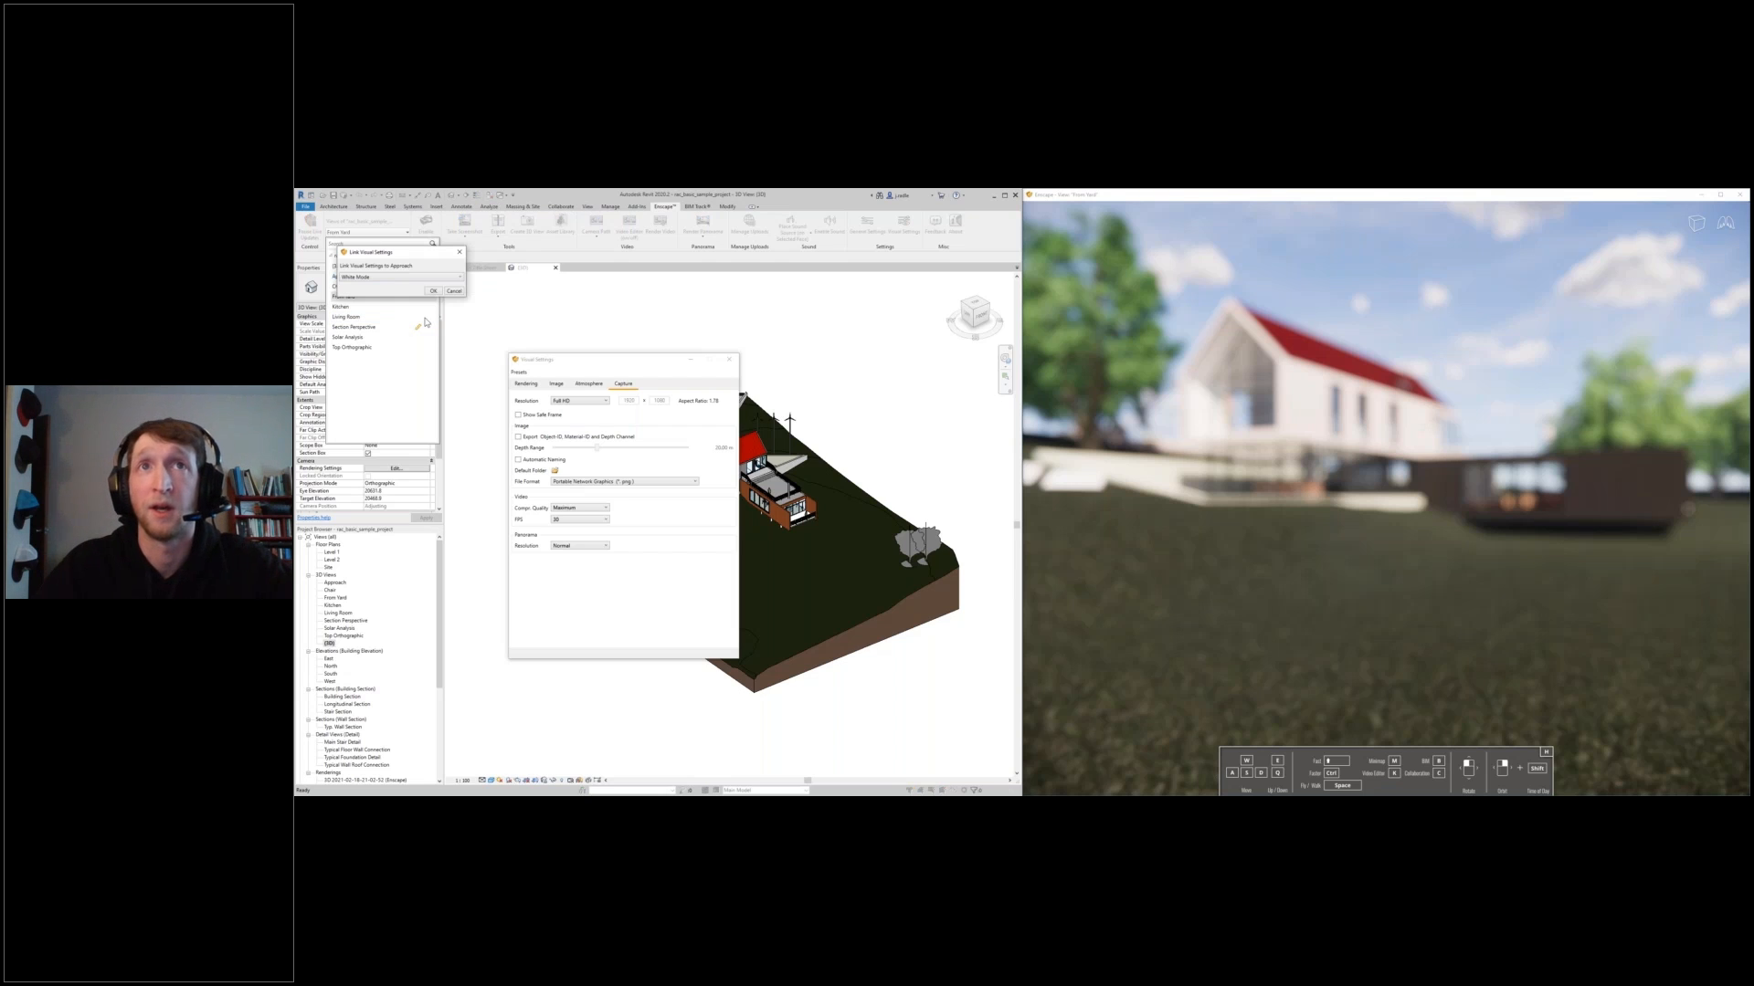
{"action": "left_click", "coordinate": [433, 291]}
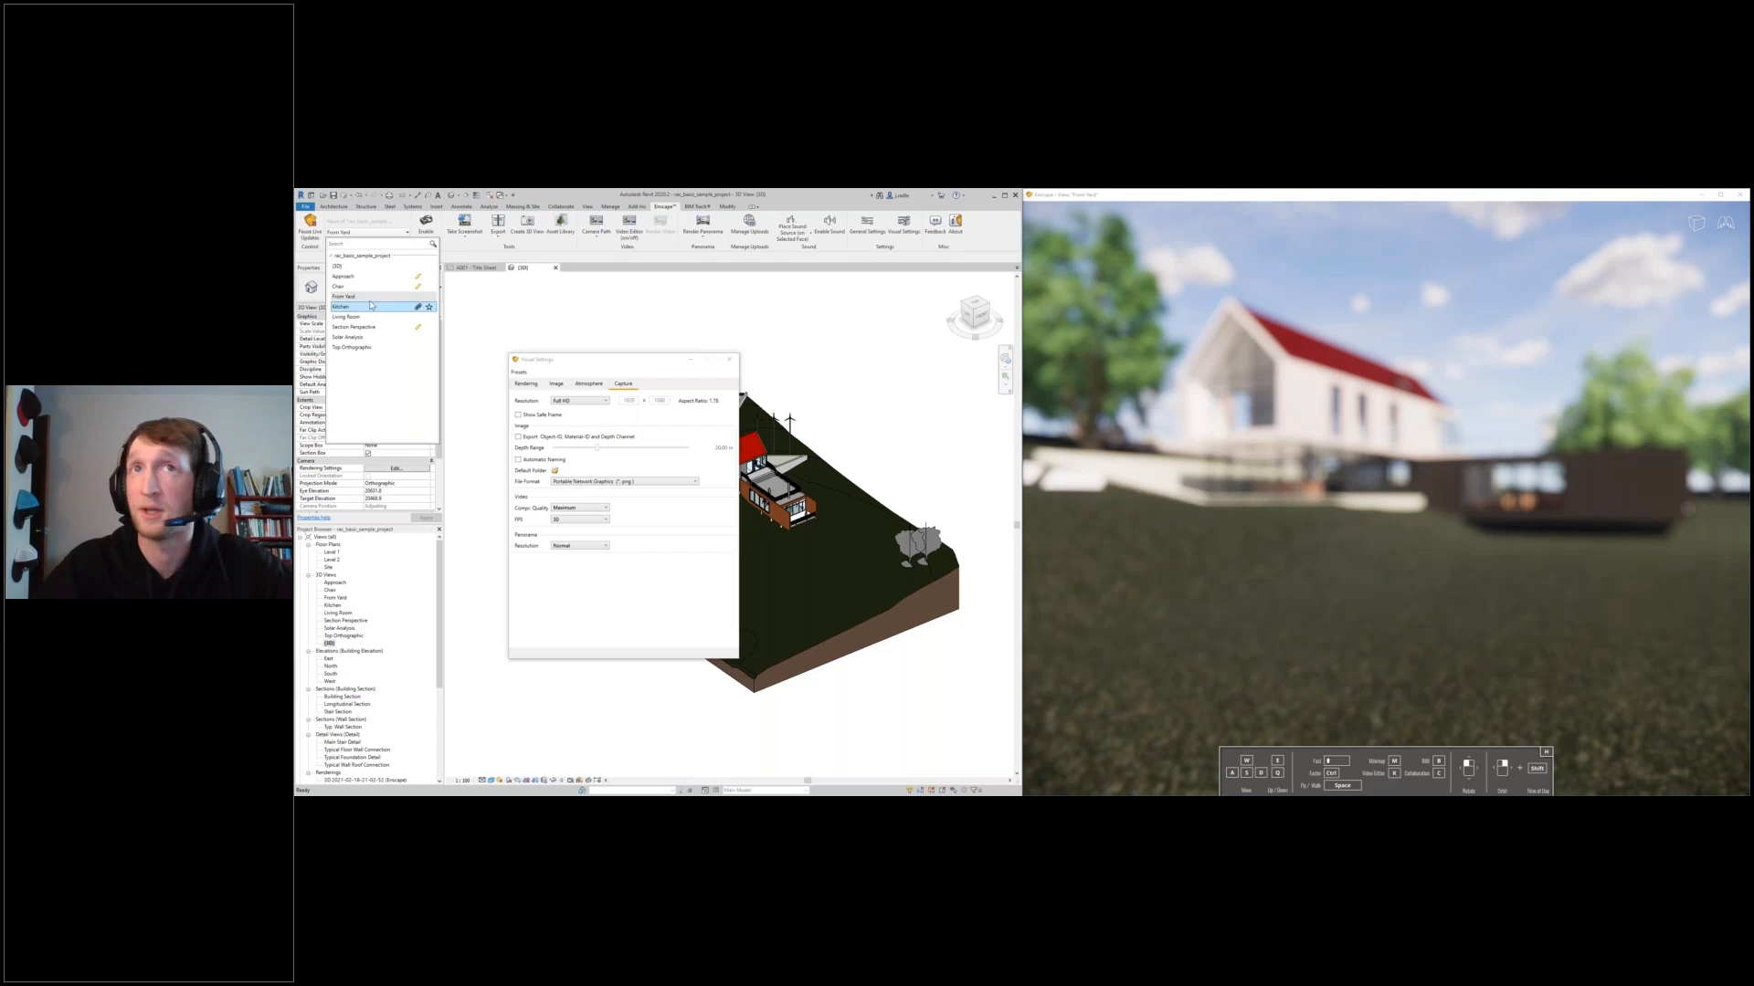
- Preview the camera positions of the Approach and Section Perspective views in the rendering window
{"action": "left_click", "coordinate": [350, 277]}
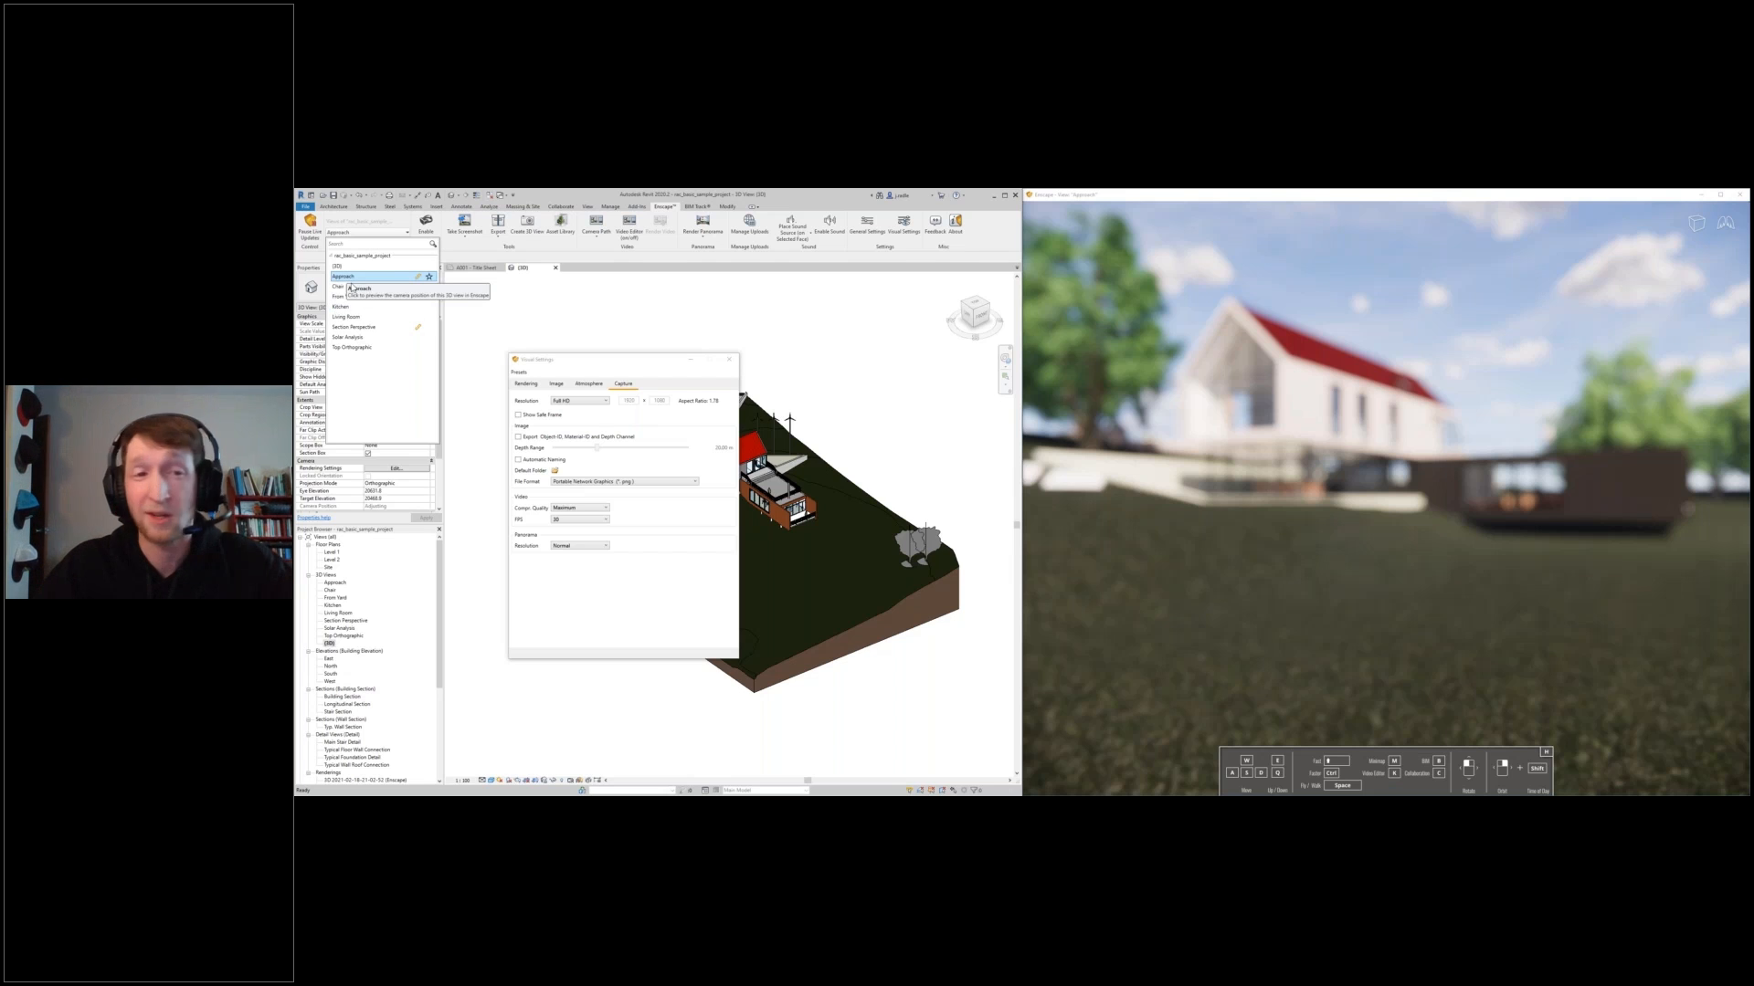
{"action": "left_click", "coordinate": [351, 327]}
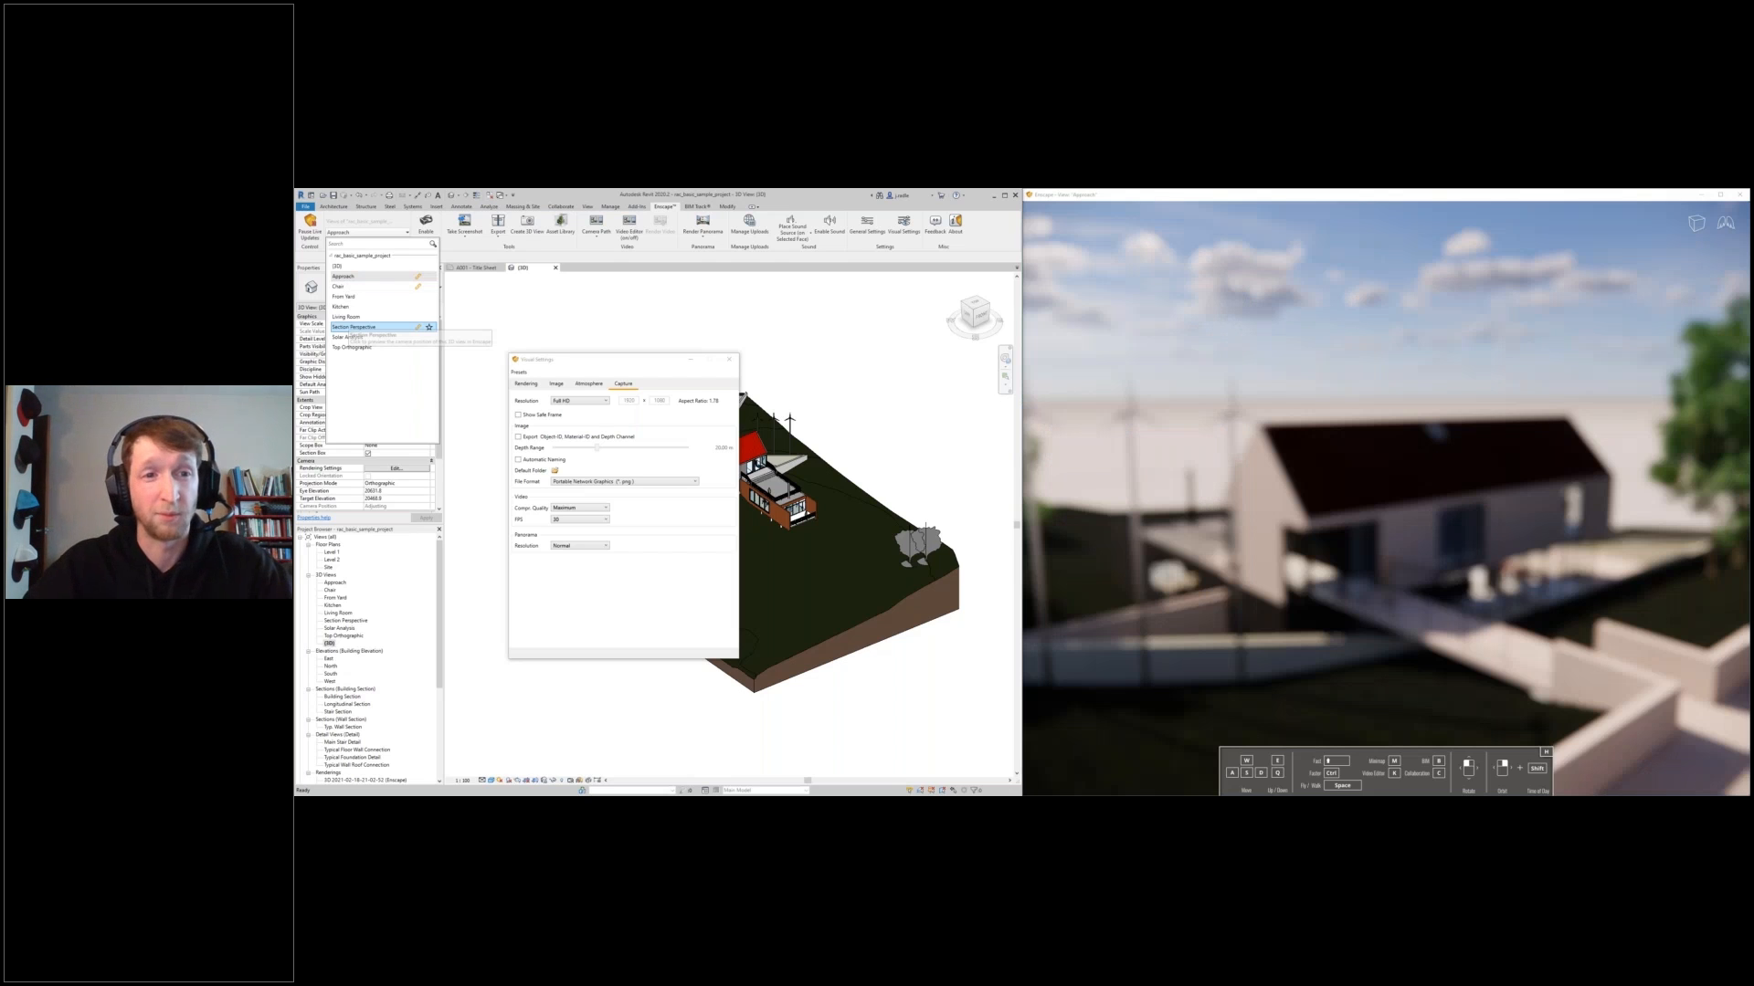
{"action": "left_click", "coordinate": [405, 329]}
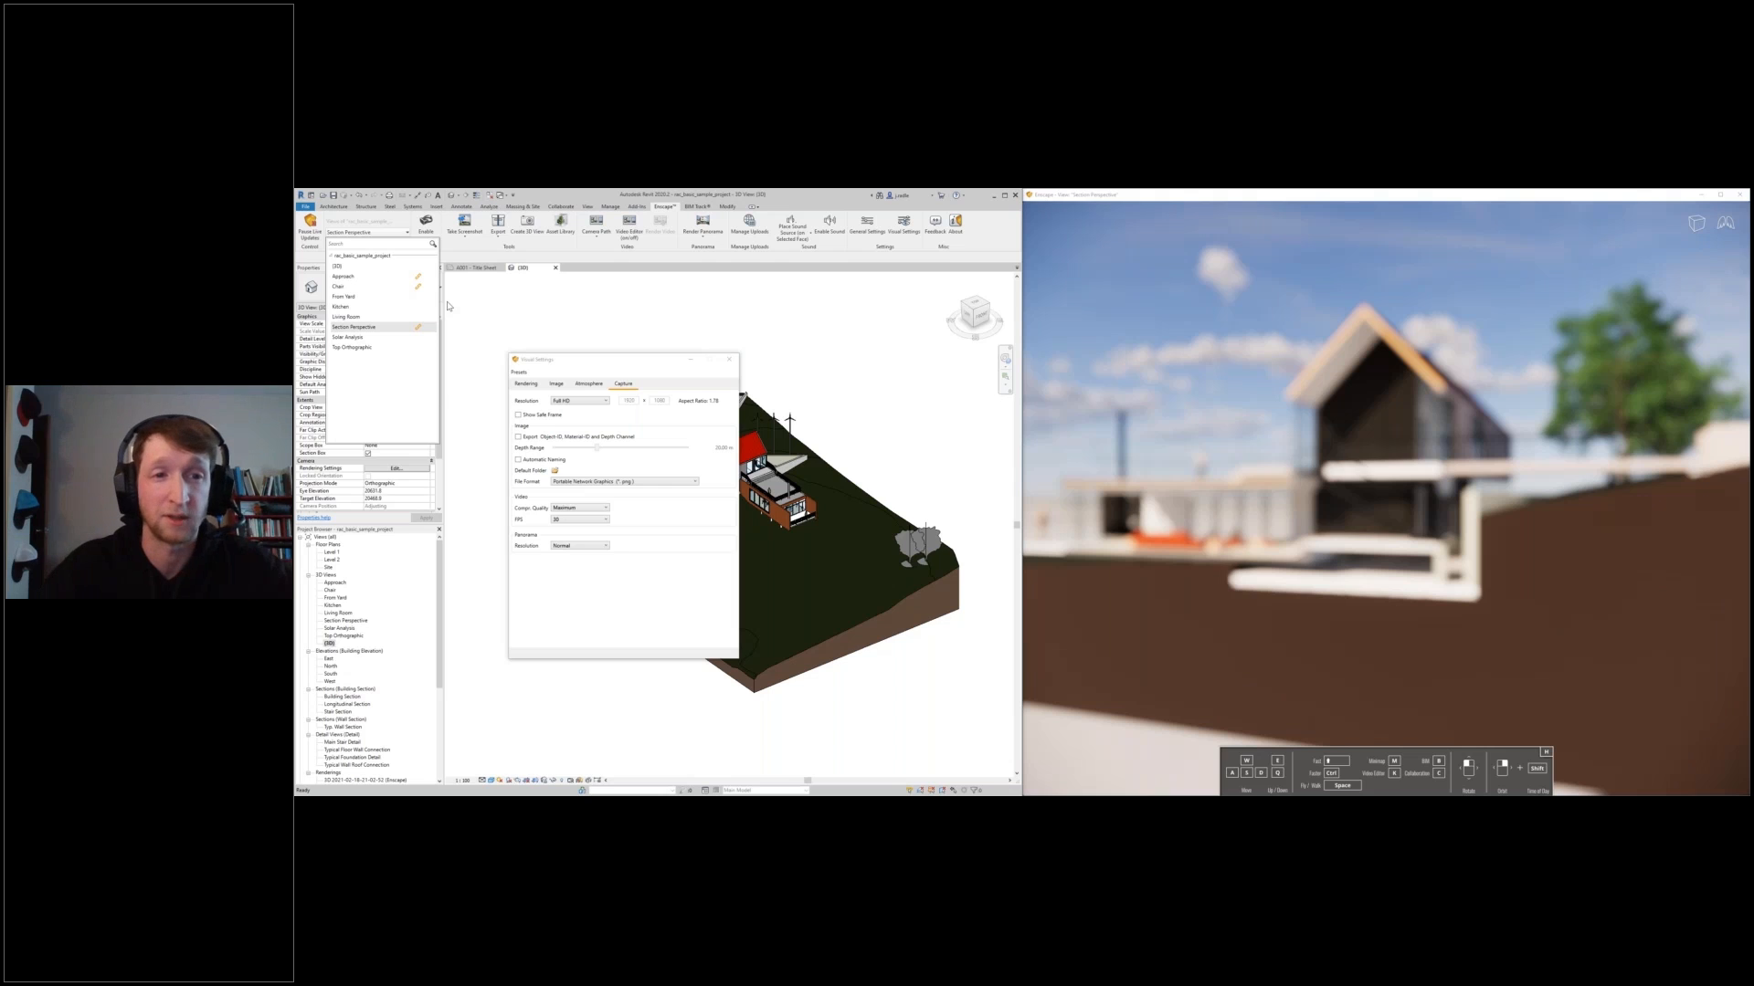
{"action": "left_click", "coordinate": [467, 240]}
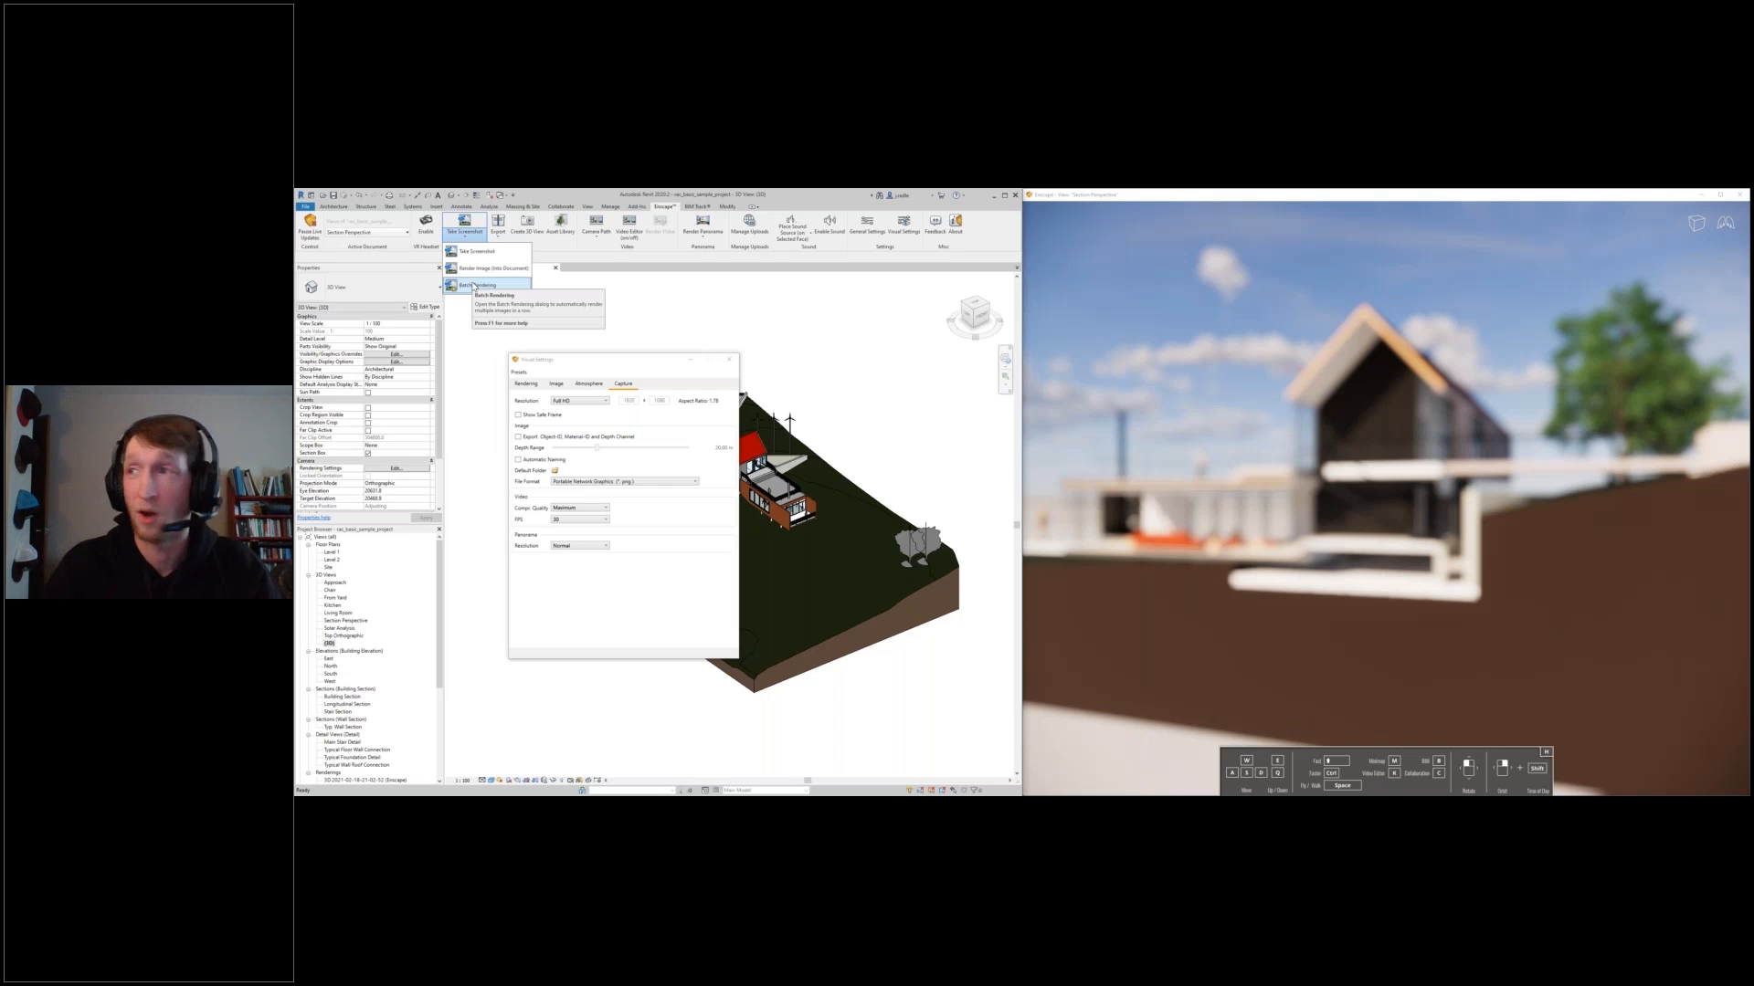
{"action": "left_click", "coordinate": [654, 308]}
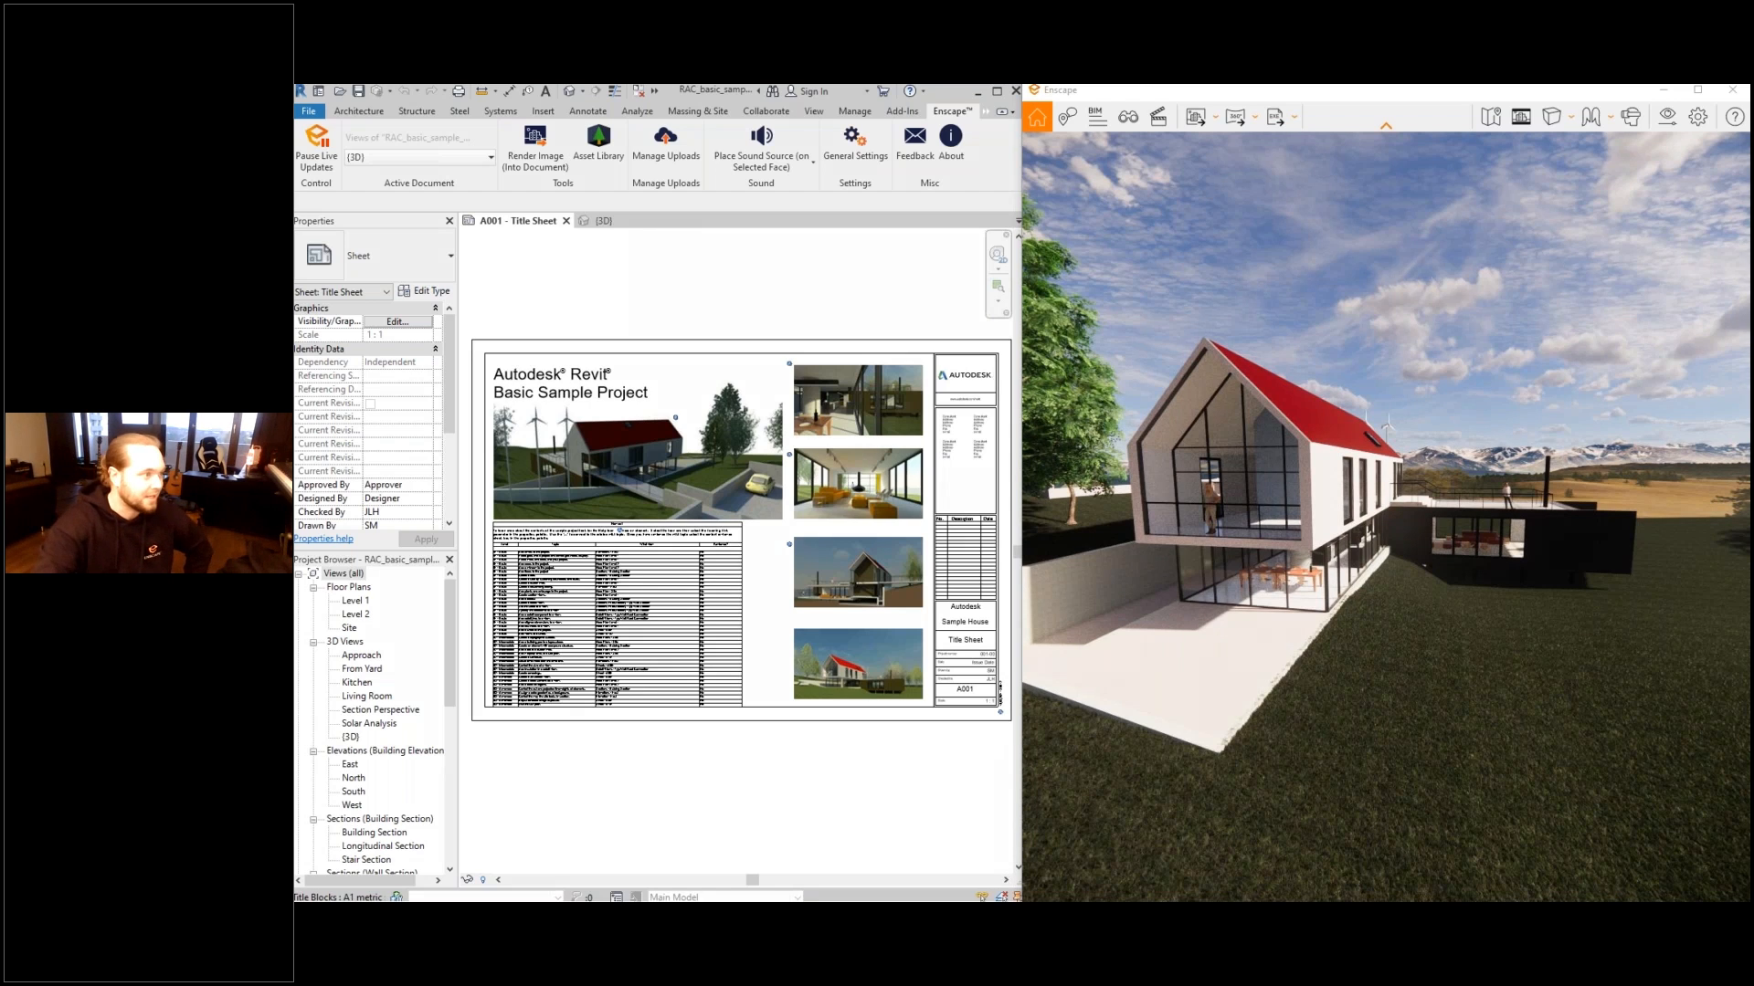
{"action": "left_click_drag", "start_coordinate": [302, 194], "coordinate": [999, 110]}
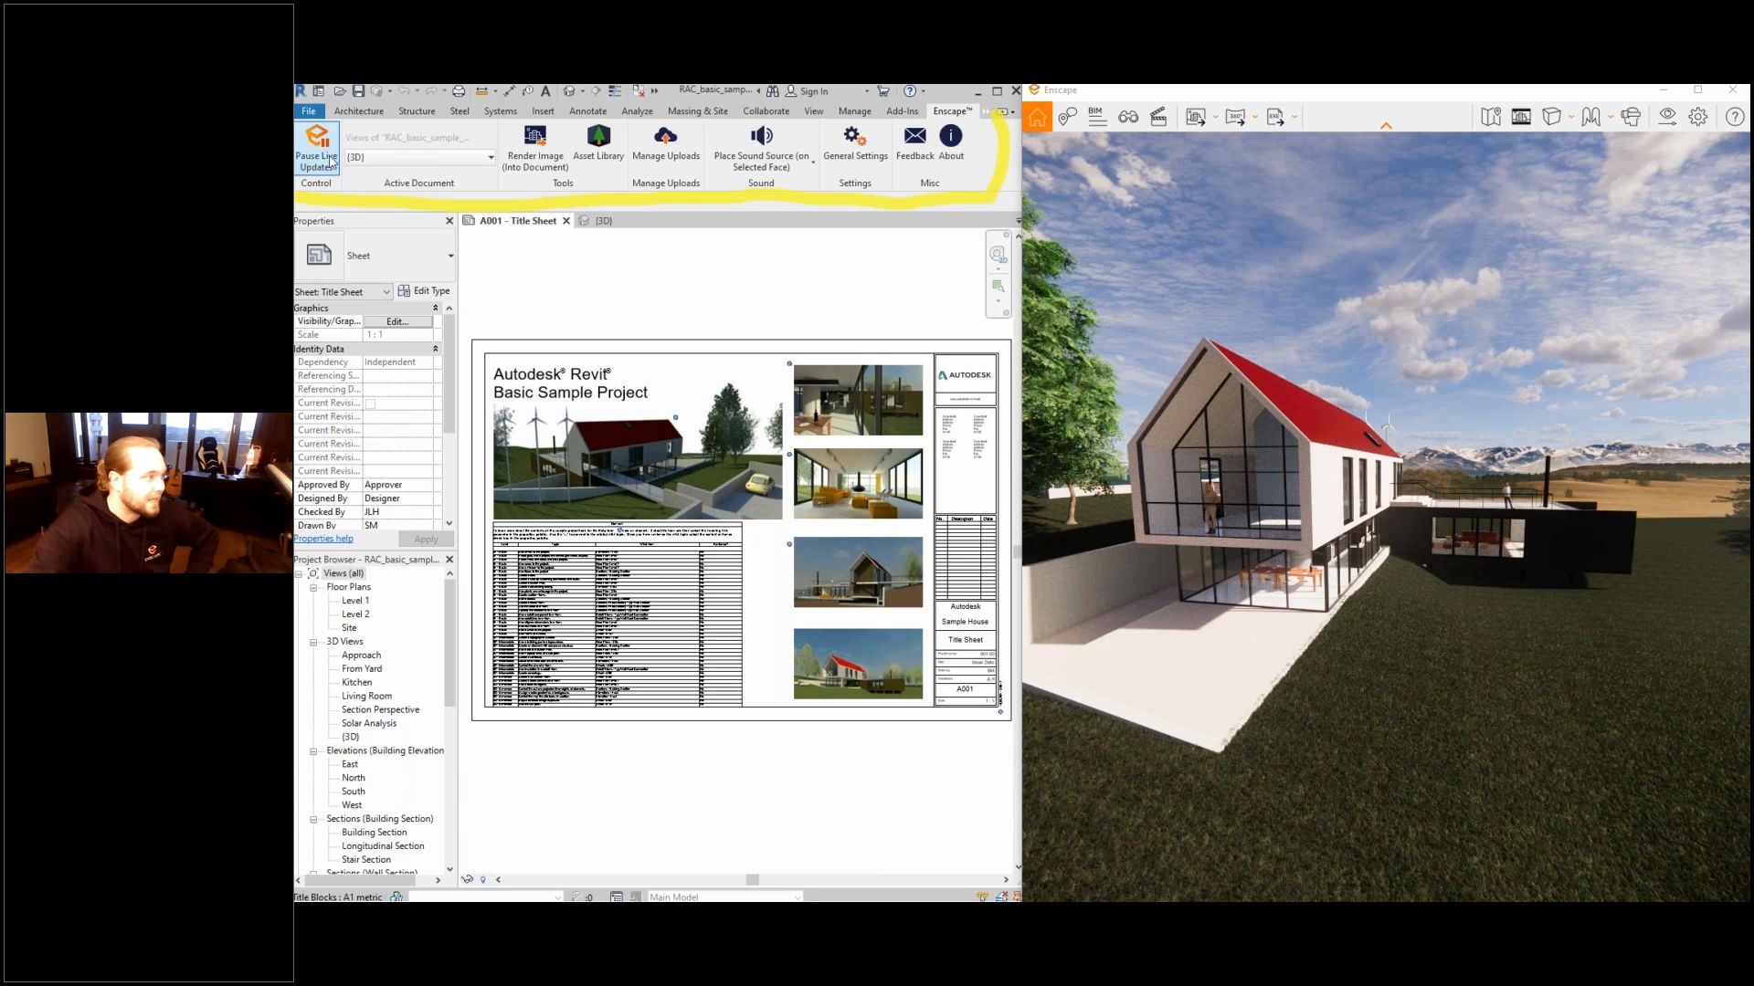
- Open the Enscape Asset Library and browse through its available assets
{"action": "left_click", "coordinate": [603, 157]}
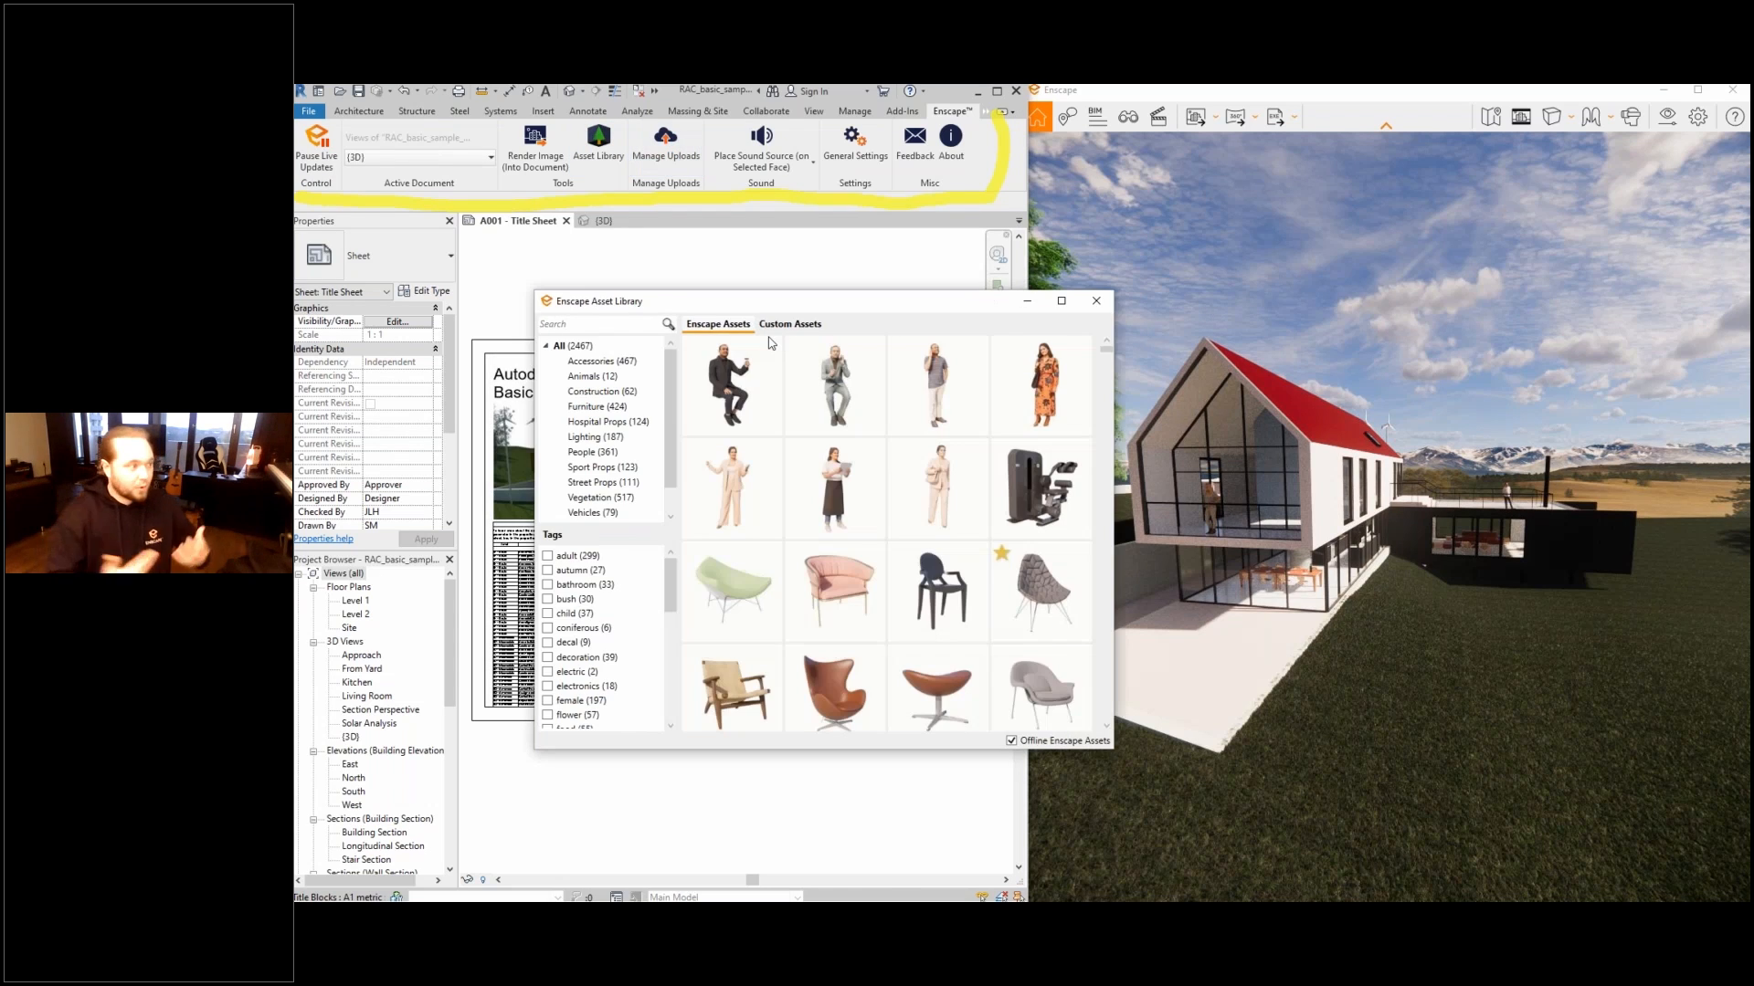
{"action": "scroll", "coordinate": [859, 364], "scroll_direction": "down", "scroll_amount": 5}
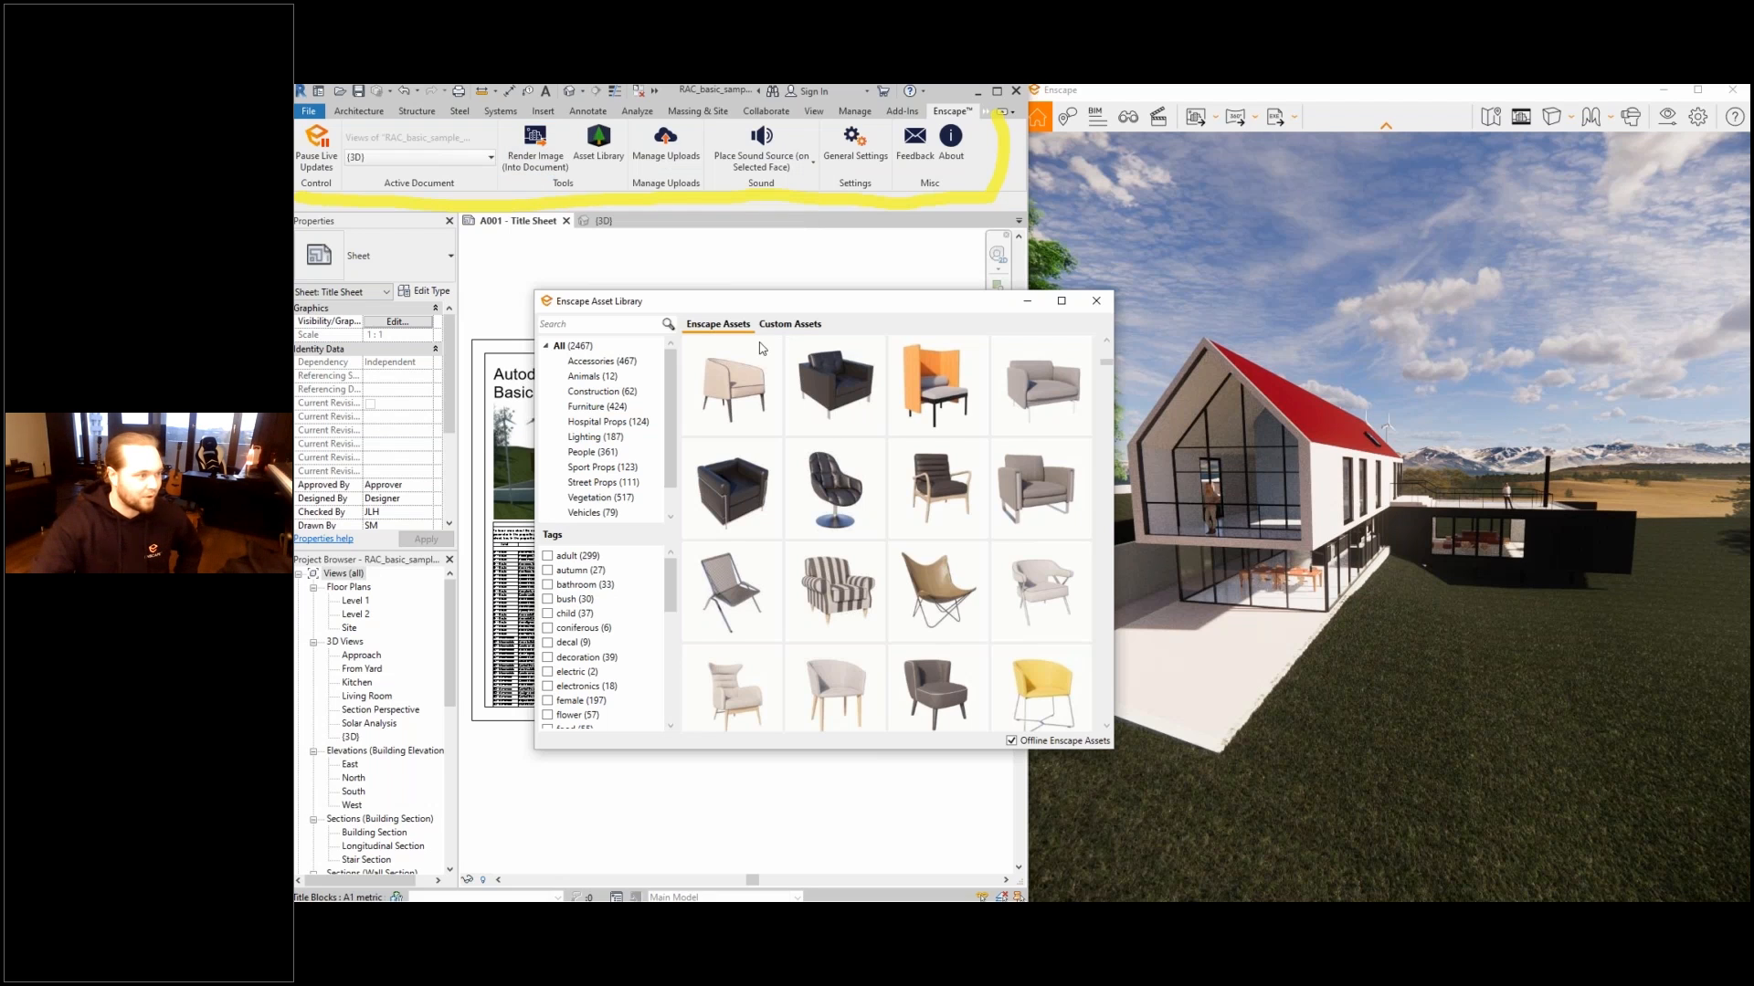
- Close the Enscape Asset Library window
{"action": "left_click", "coordinate": [1097, 303]}
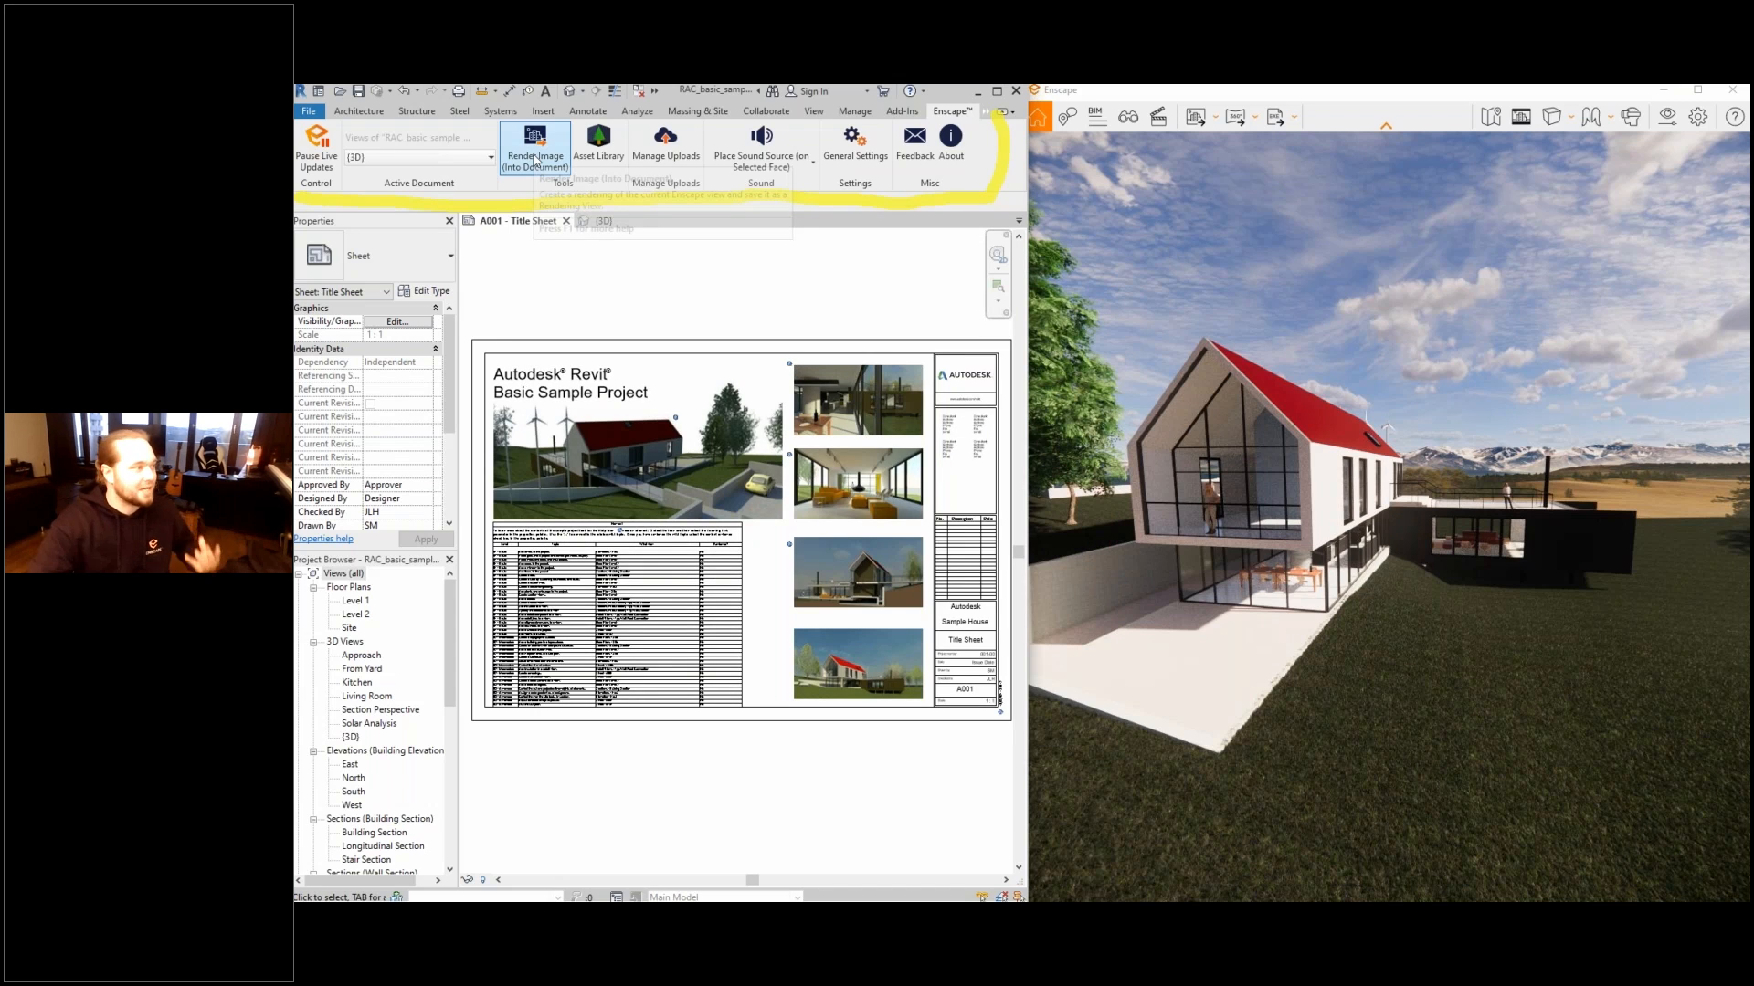
{"action": "left_click", "coordinate": [675, 166]}
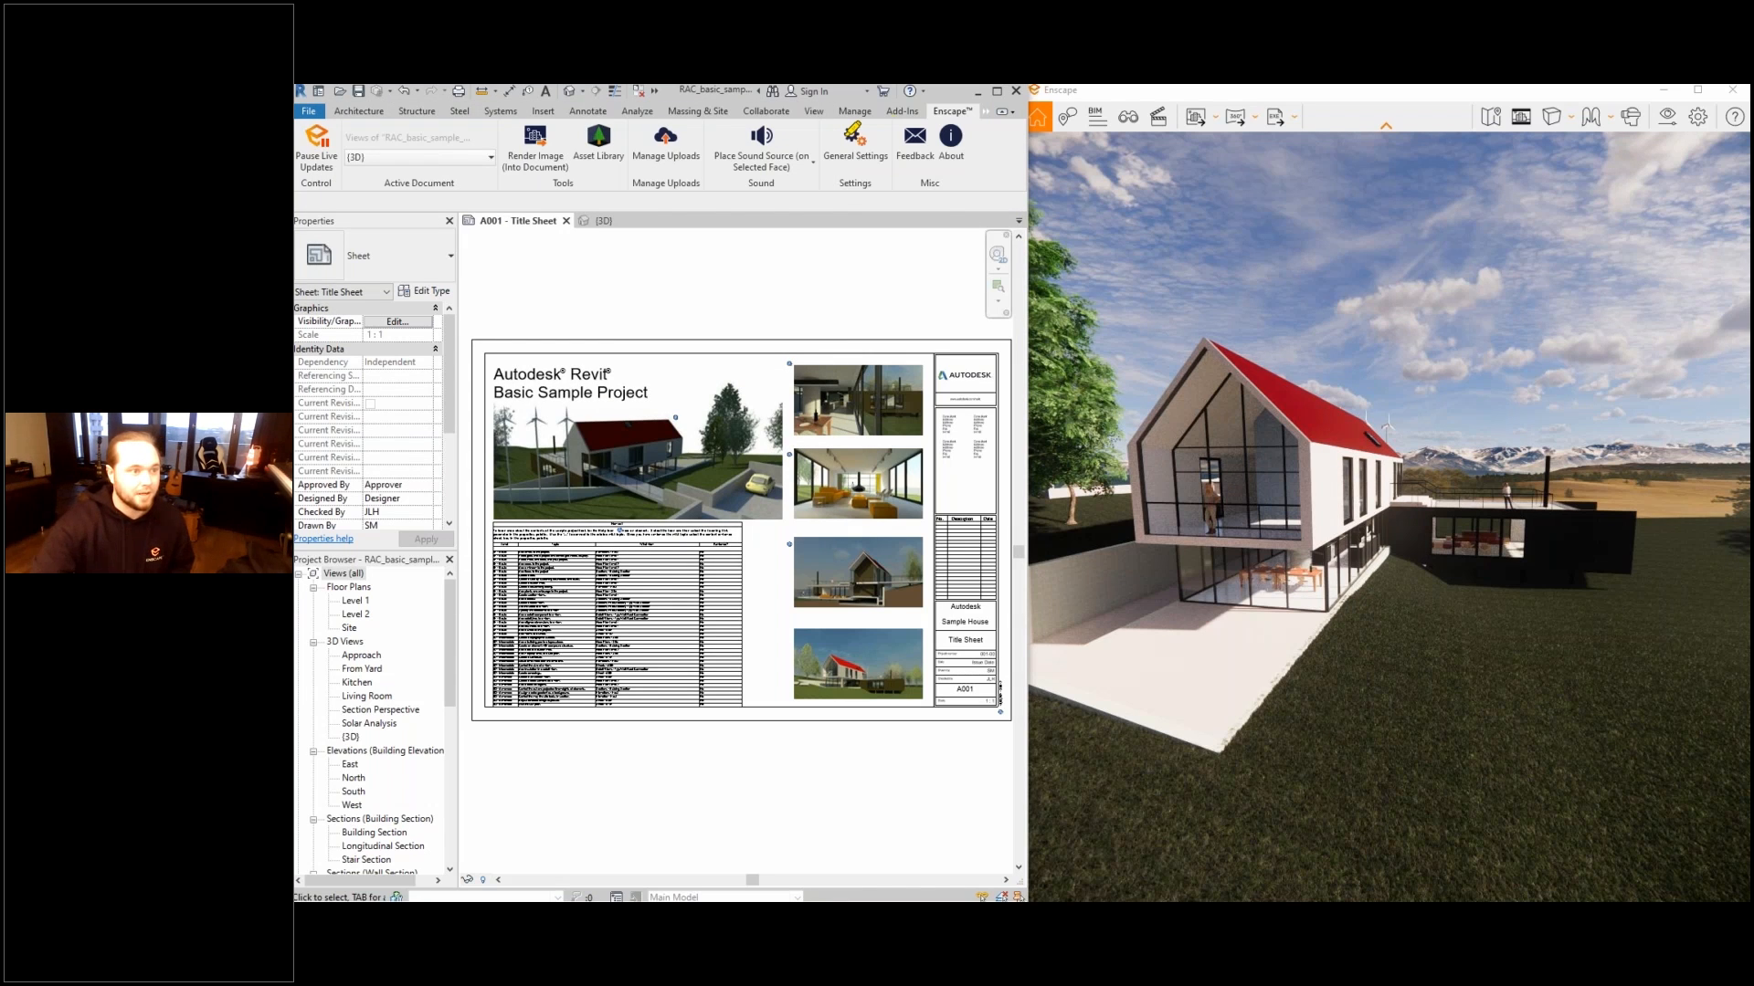
{"action": "mouse_move", "coordinate": [820, 122]}
{"action": "left_mouse_down"}
{"action": "mouse_move", "coordinate": [804, 173]}
{"action": "mouse_move", "coordinate": [815, 123]}
{"action": "left_mouse_up"}
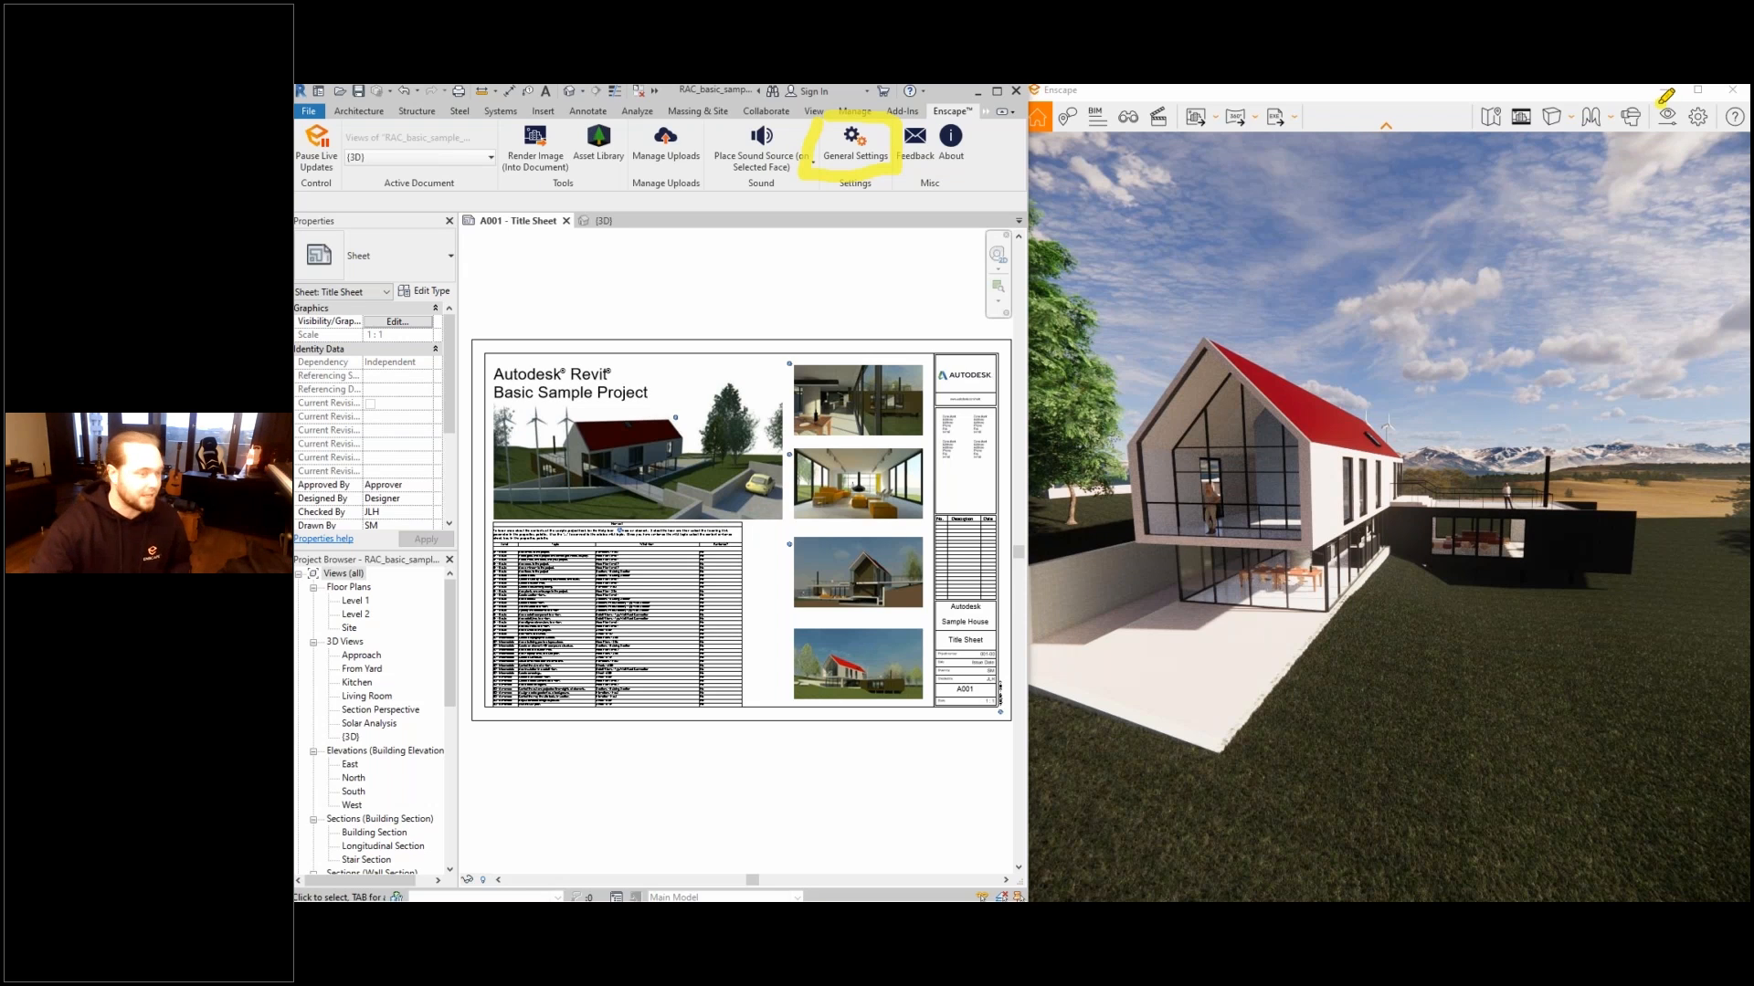
{"action": "left_click_drag", "start_coordinate": [1661, 102], "coordinate": [1649, 91]}
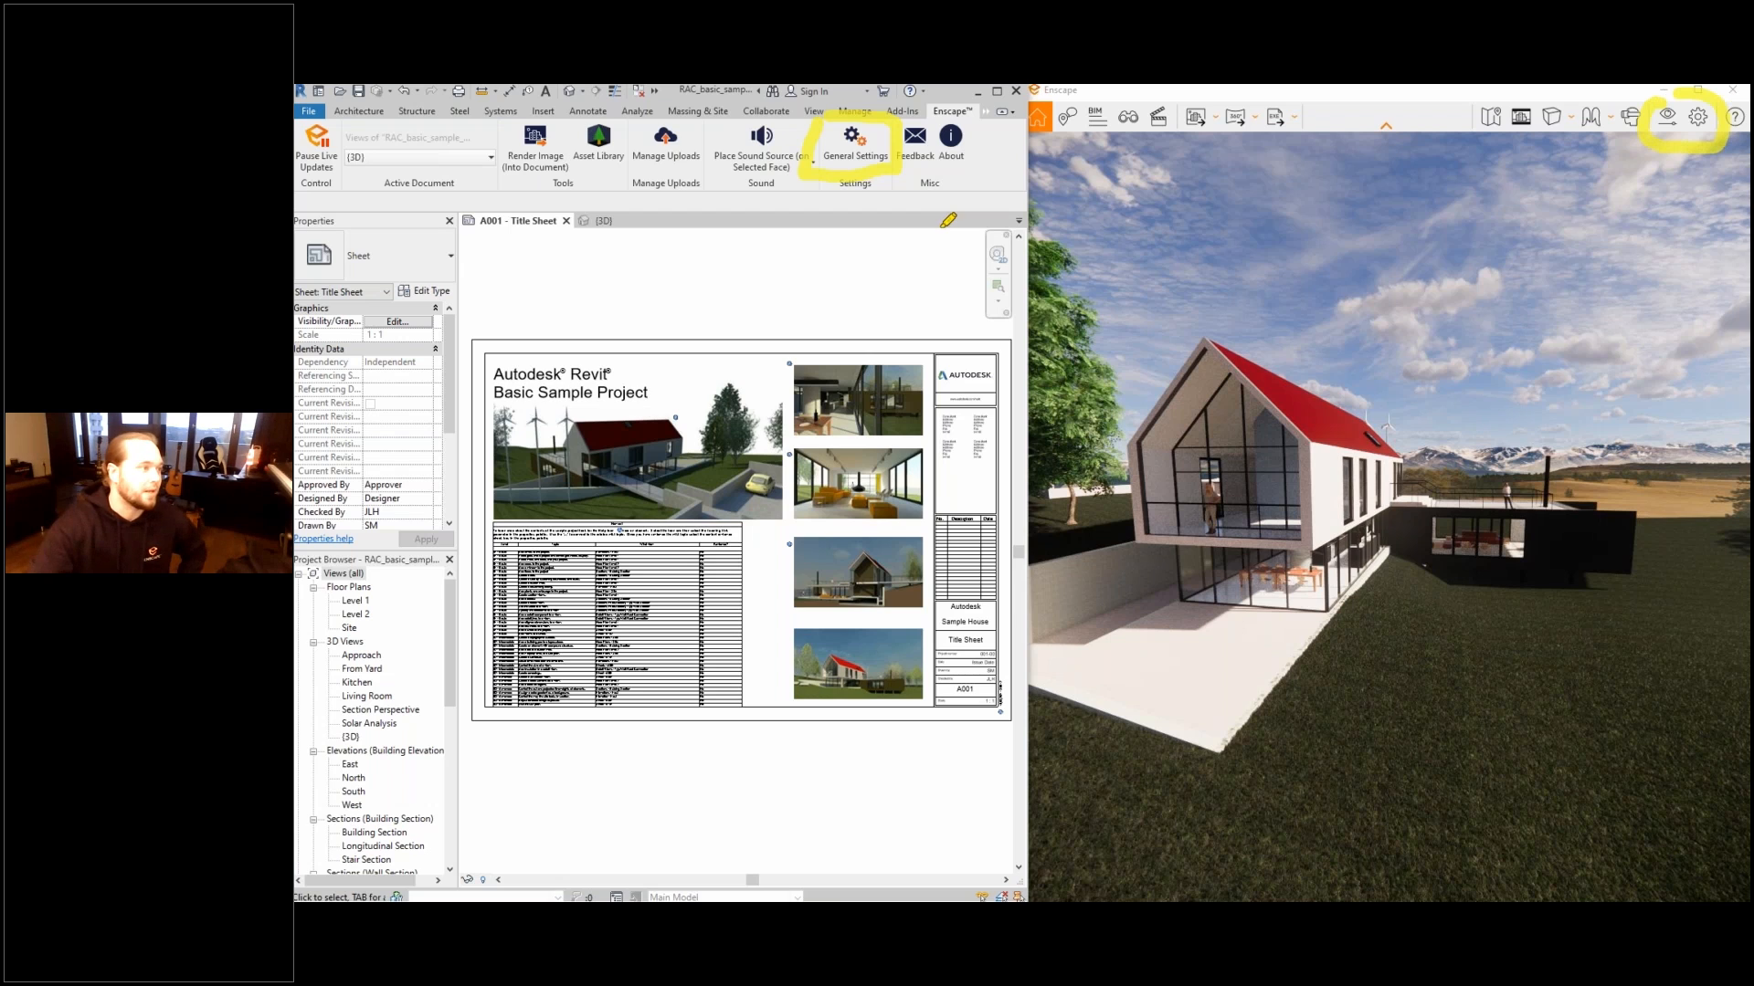
- Review the Performance, Network and Preferences pages of Enscape's general settings, including the available interface languages, and close the settings window
{"action": "left_click", "coordinate": [857, 139]}
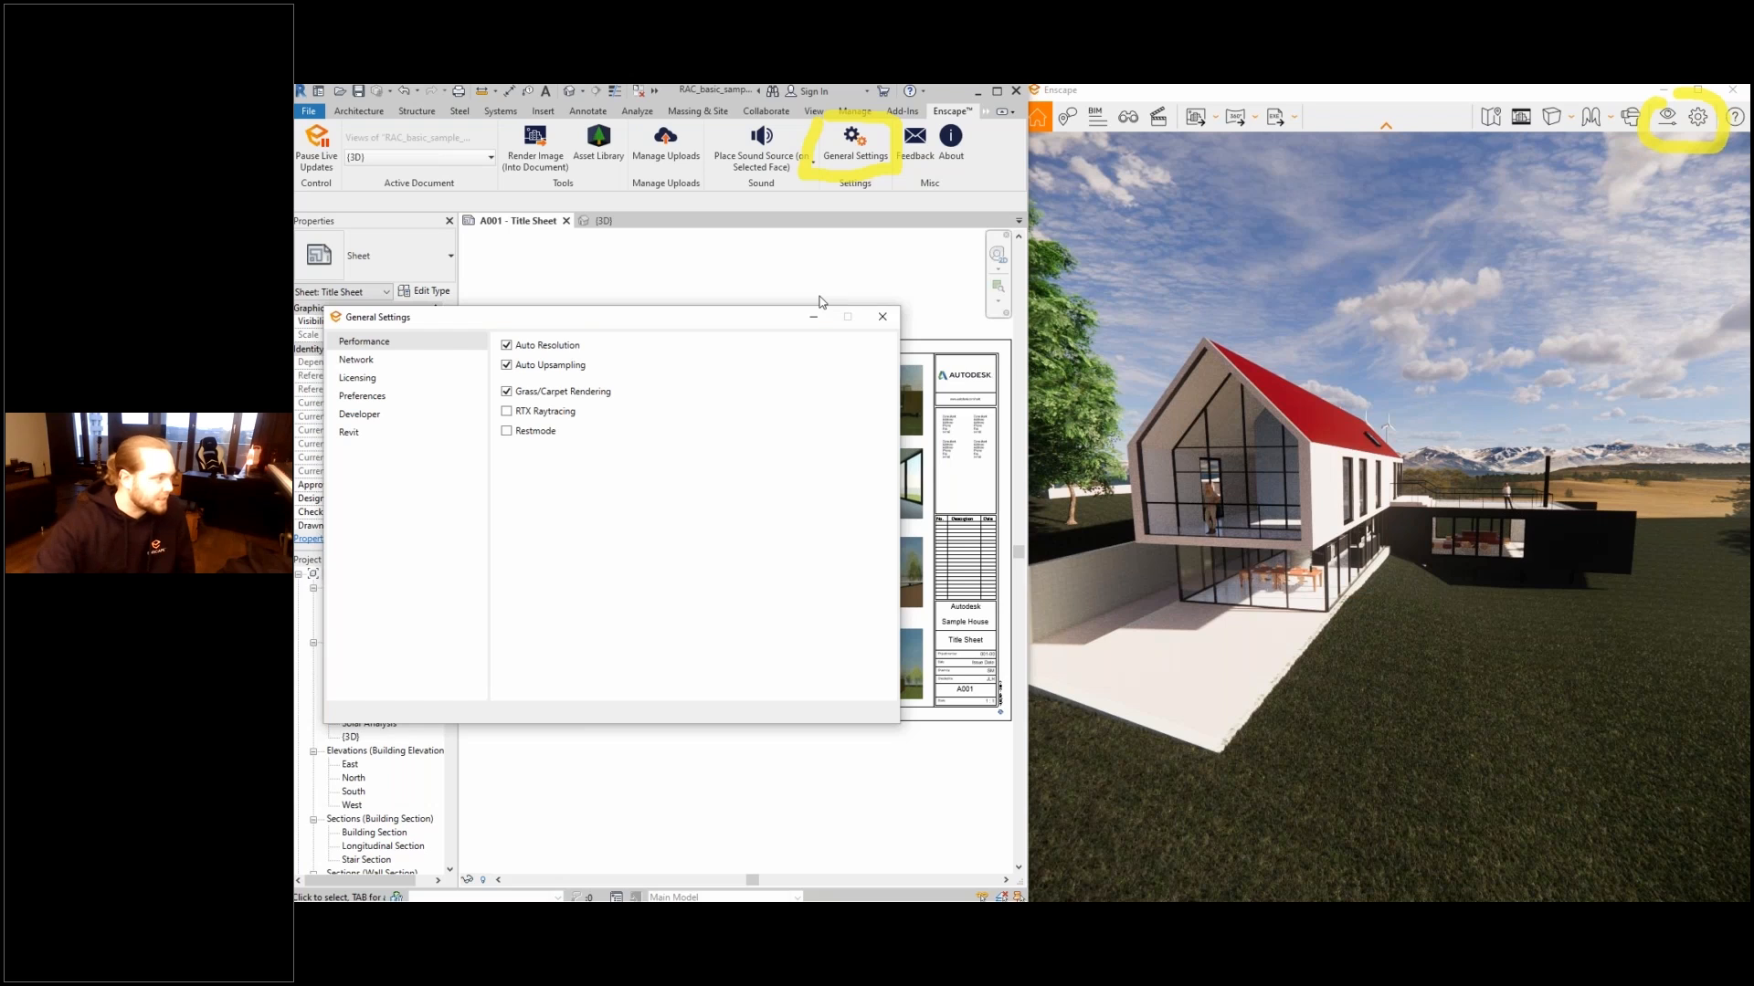
{"action": "left_click", "coordinate": [441, 380]}
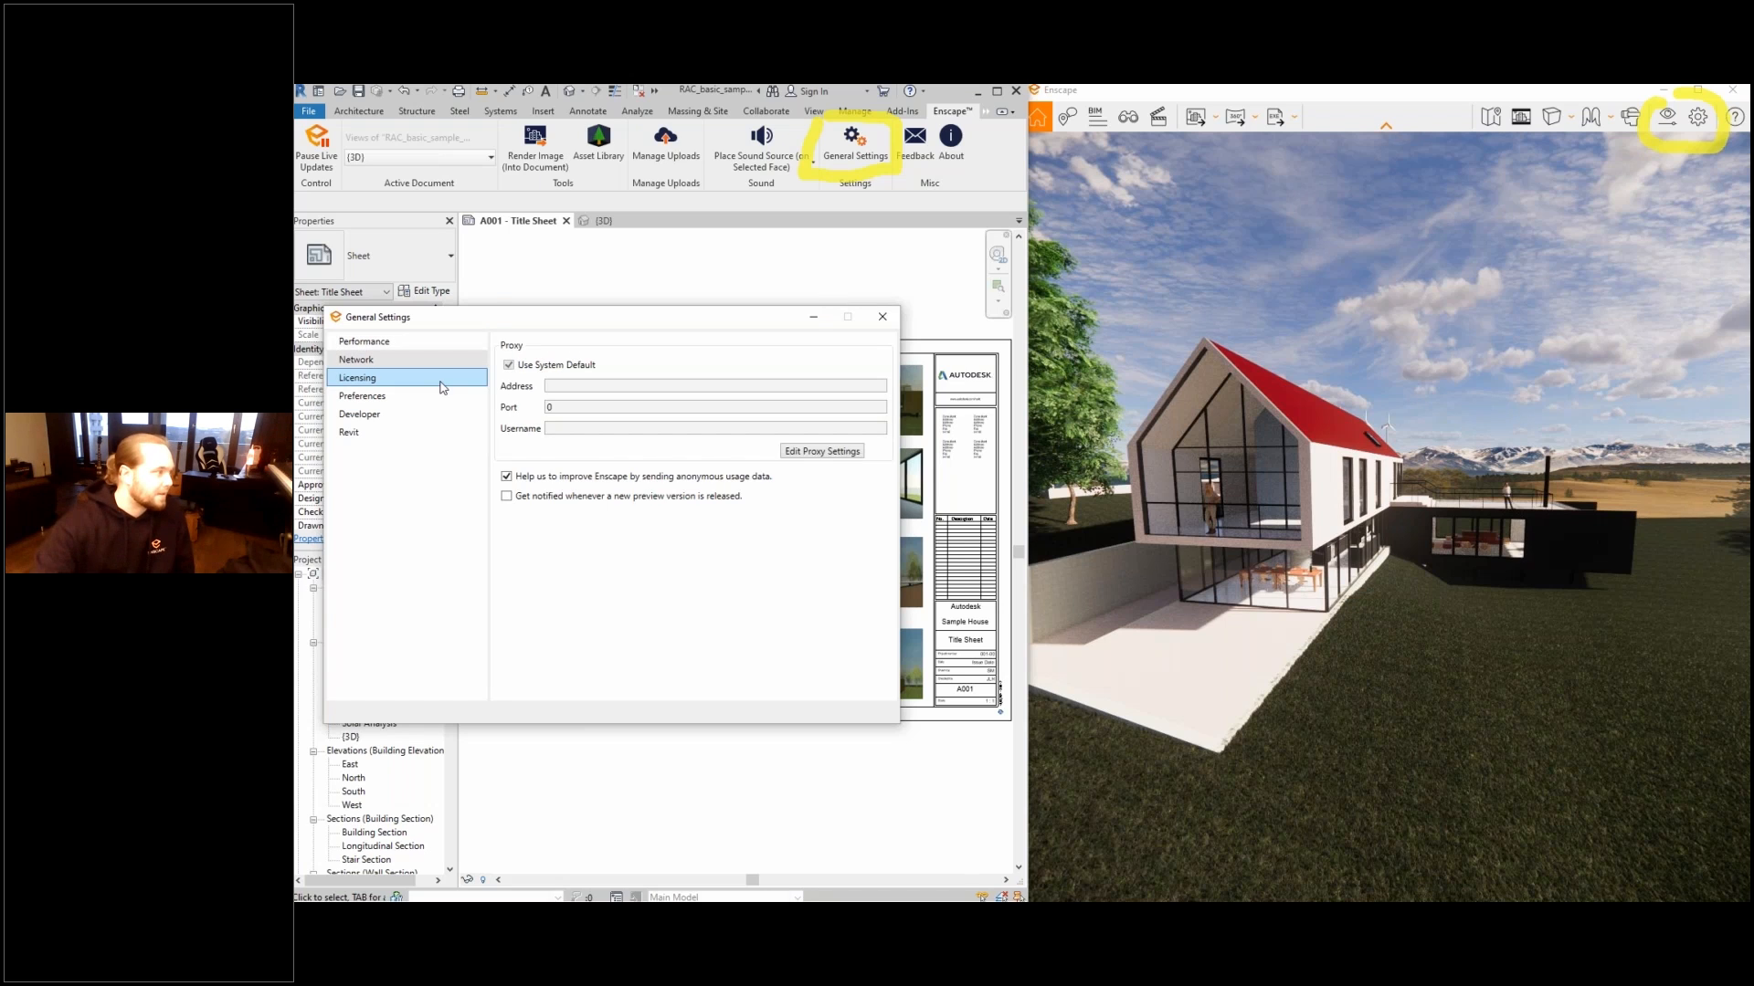
{"action": "left_click", "coordinate": [437, 365]}
{"action": "left_click", "coordinate": [441, 398]}
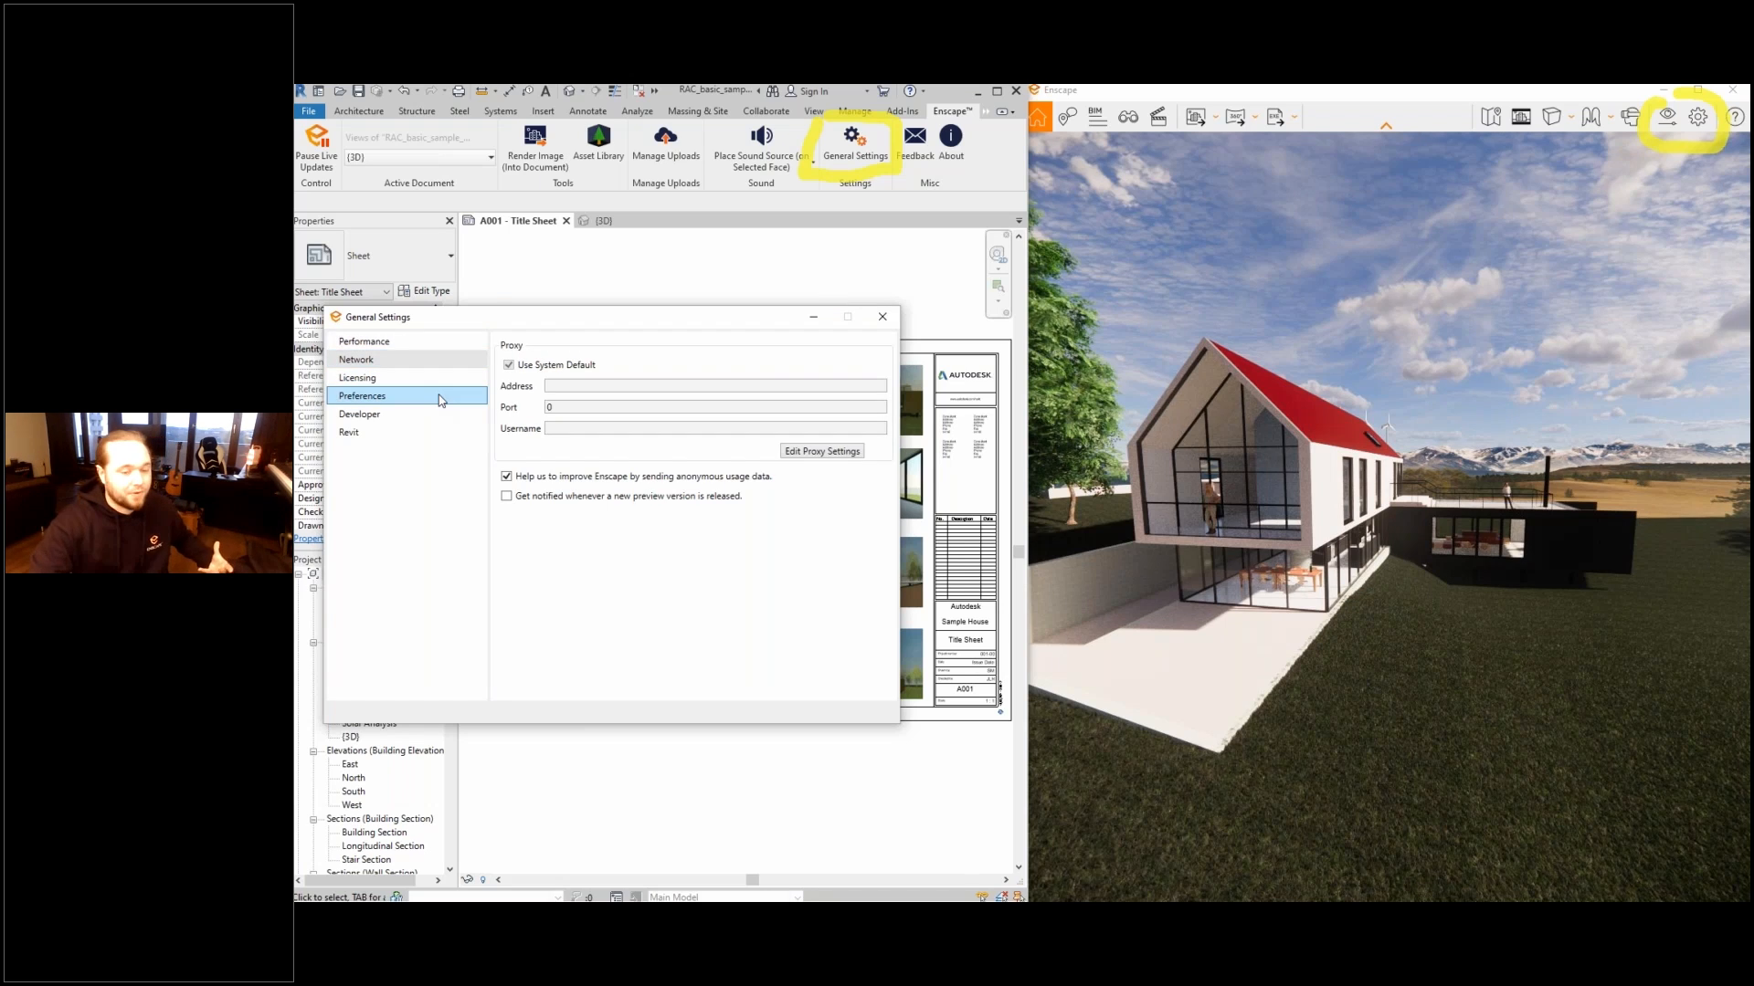
{"action": "left_click", "coordinate": [828, 407]}
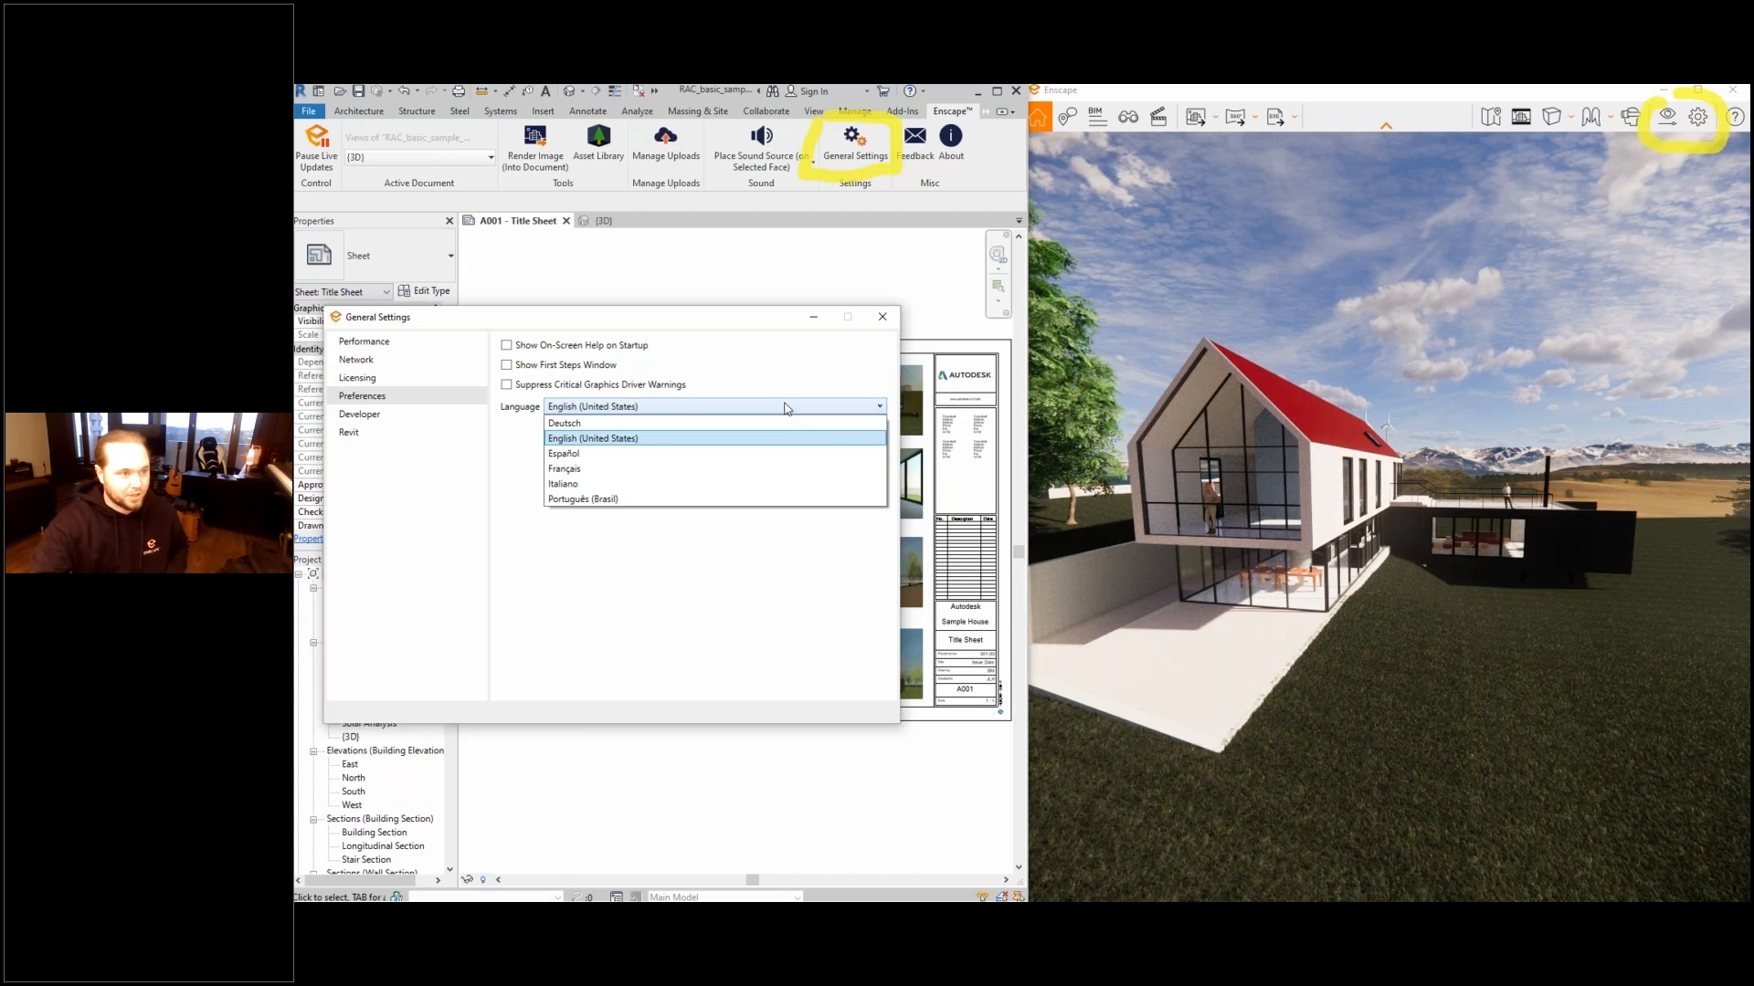
{"action": "left_click", "coordinate": [882, 330]}
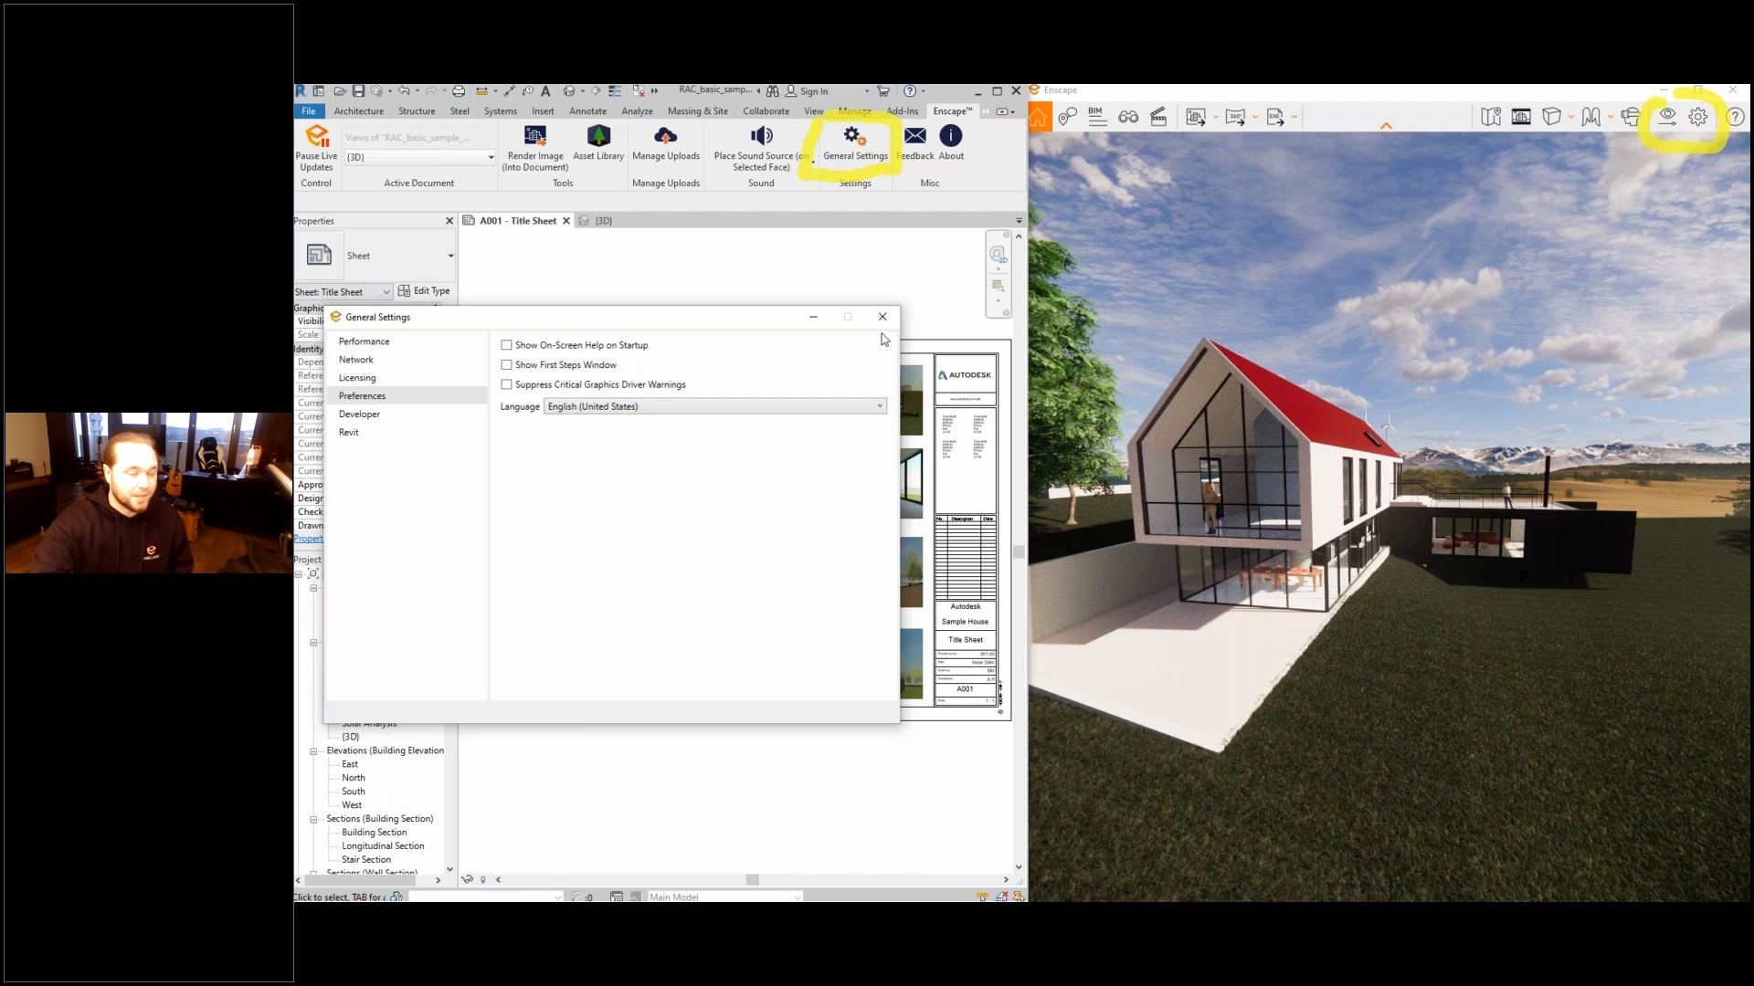
{"action": "left_click", "coordinate": [882, 316]}
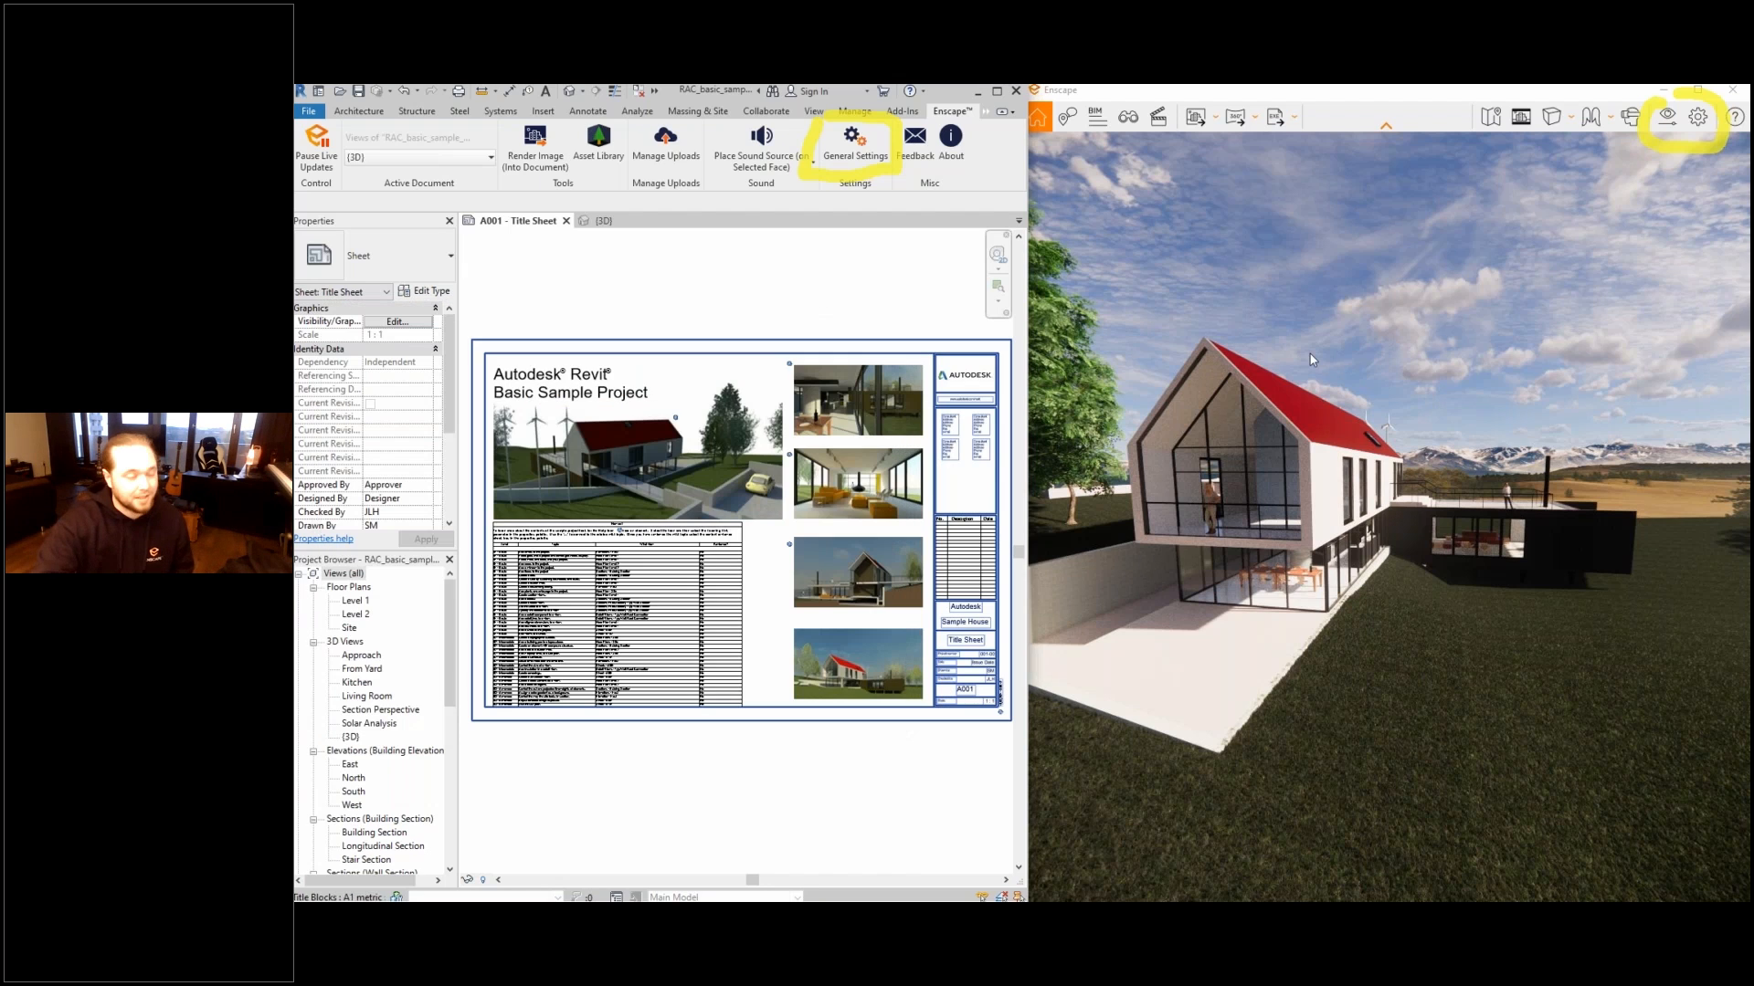
- Bring up the visual settings beside the rendering and set the image saturation to 107%
{"action": "left_click", "coordinate": [1678, 124]}
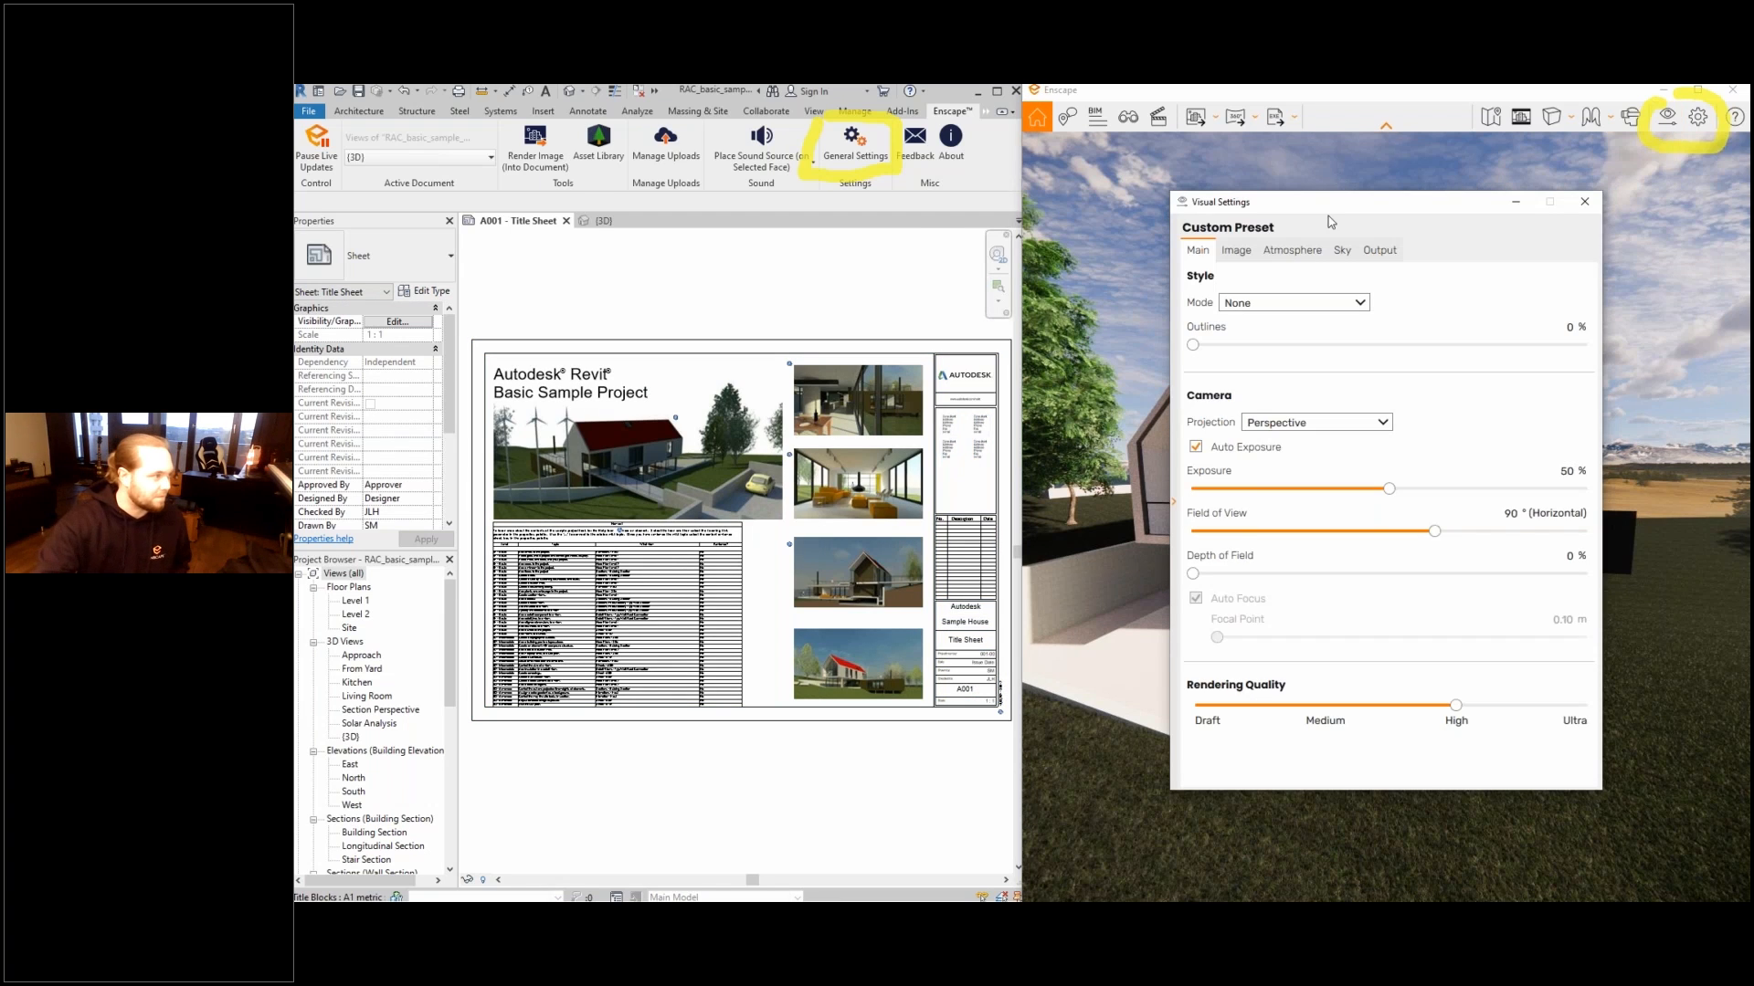
{"action": "left_click_drag", "start_coordinate": [1286, 211], "coordinate": [652, 228]}
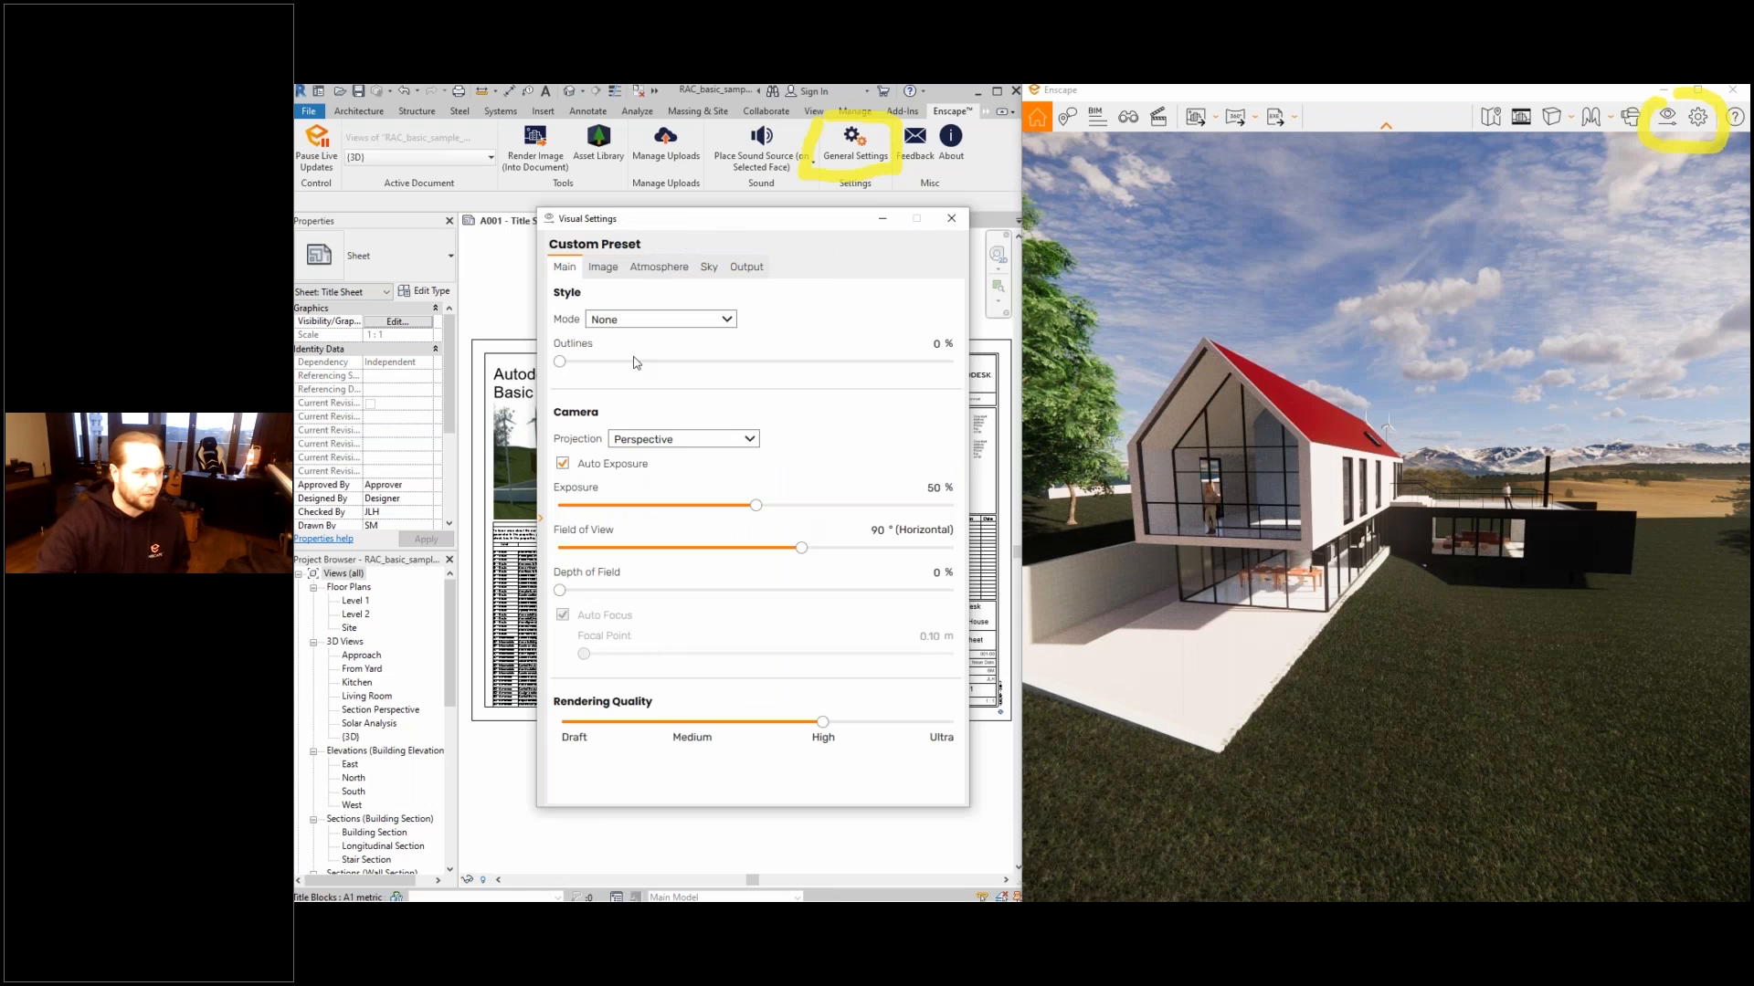
{"action": "left_click", "coordinate": [603, 267]}
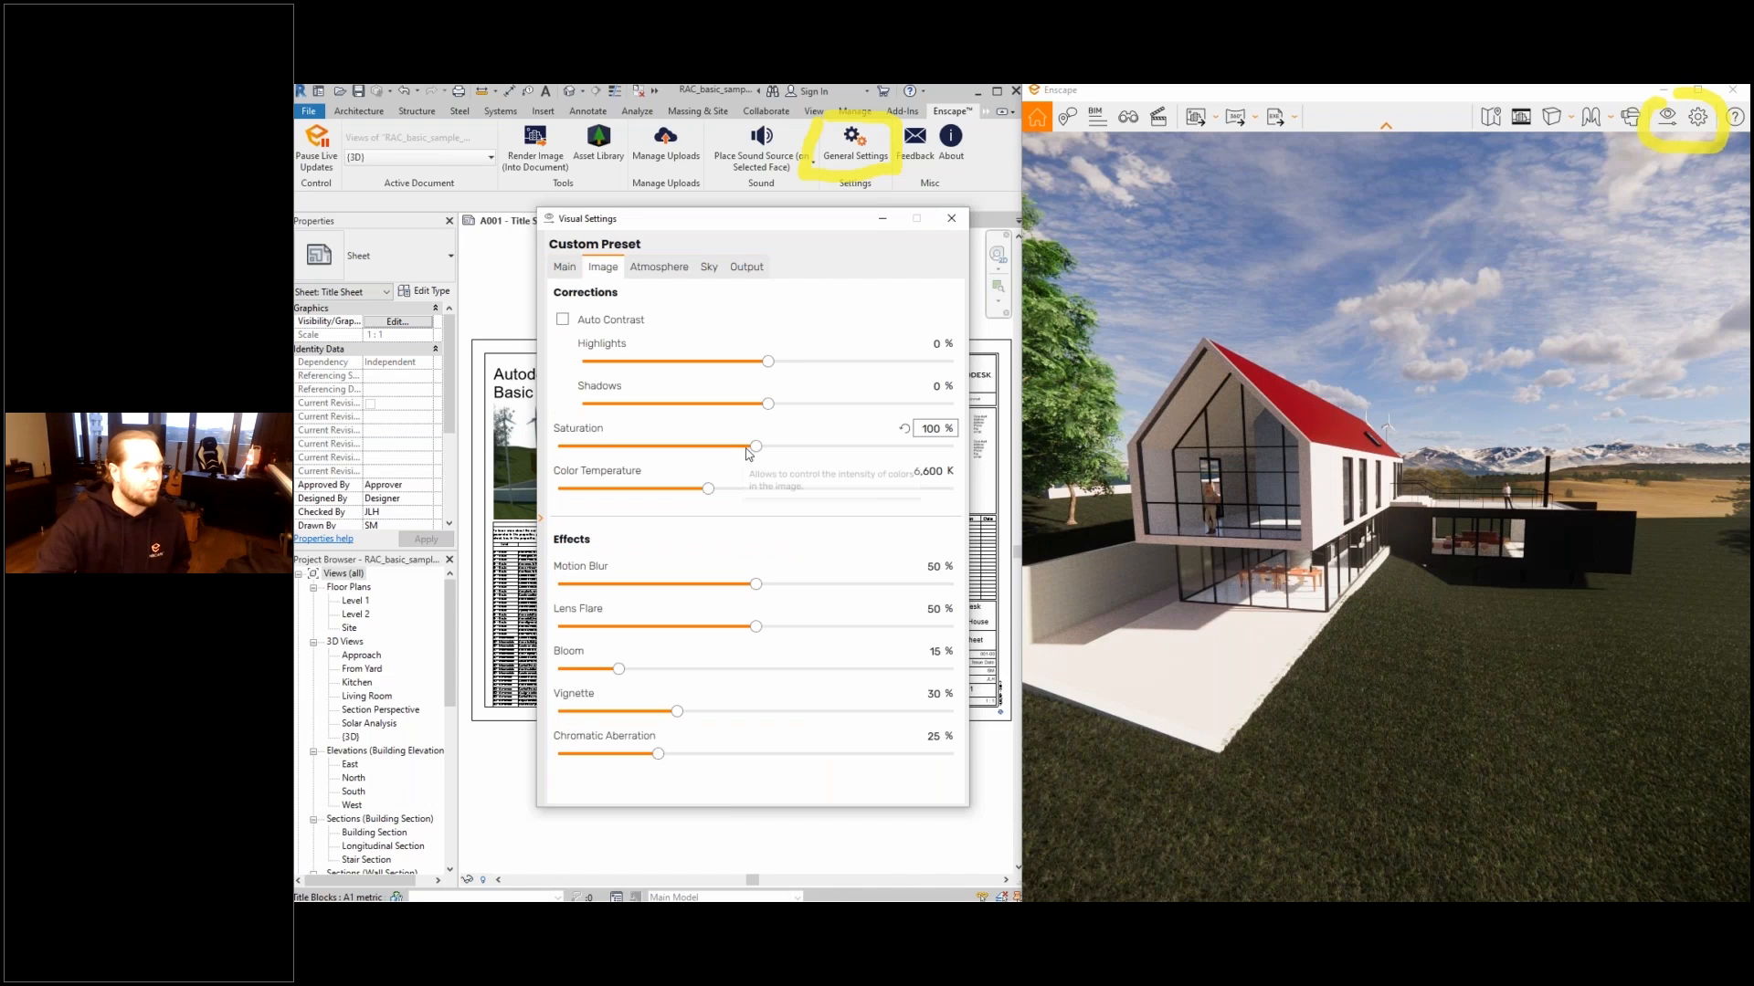
{"action": "left_click_drag", "start_coordinate": [754, 446], "coordinate": [770, 446]}
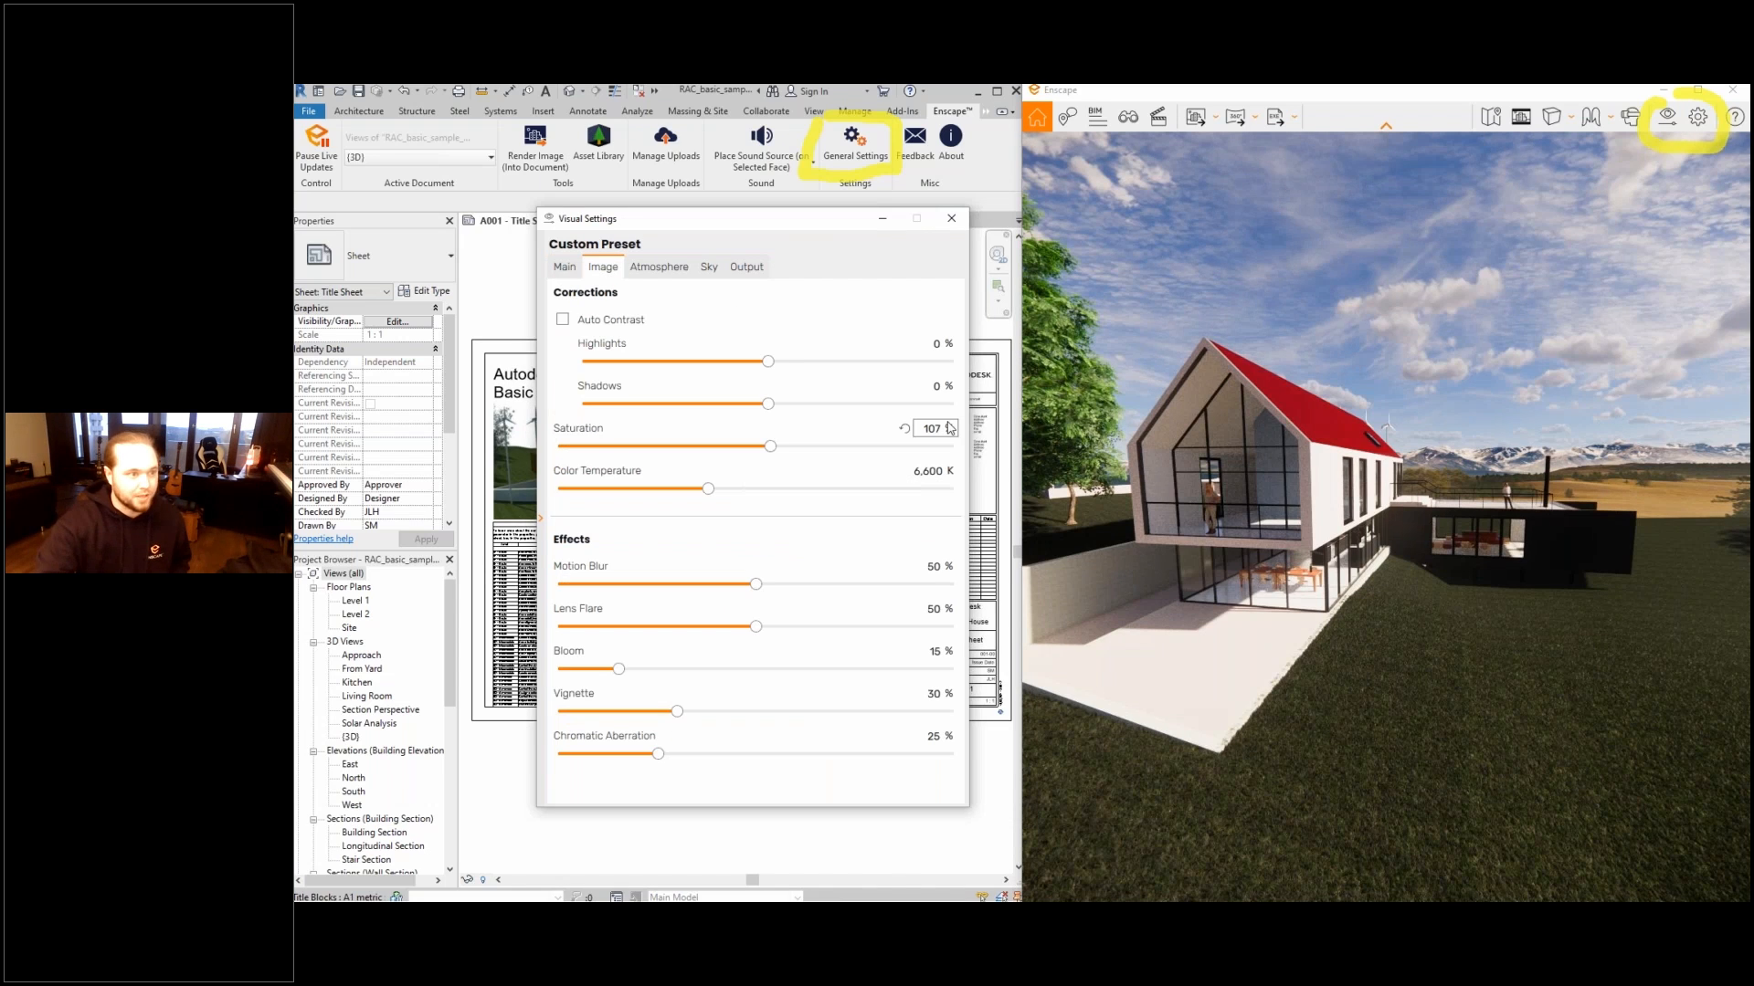
- Inspect the customization options for icon, window title, loading screen and watermark in the renderer window settings, and close them
{"action": "left_click", "coordinate": [1700, 120]}
{"action": "left_click", "coordinate": [1710, 127]}
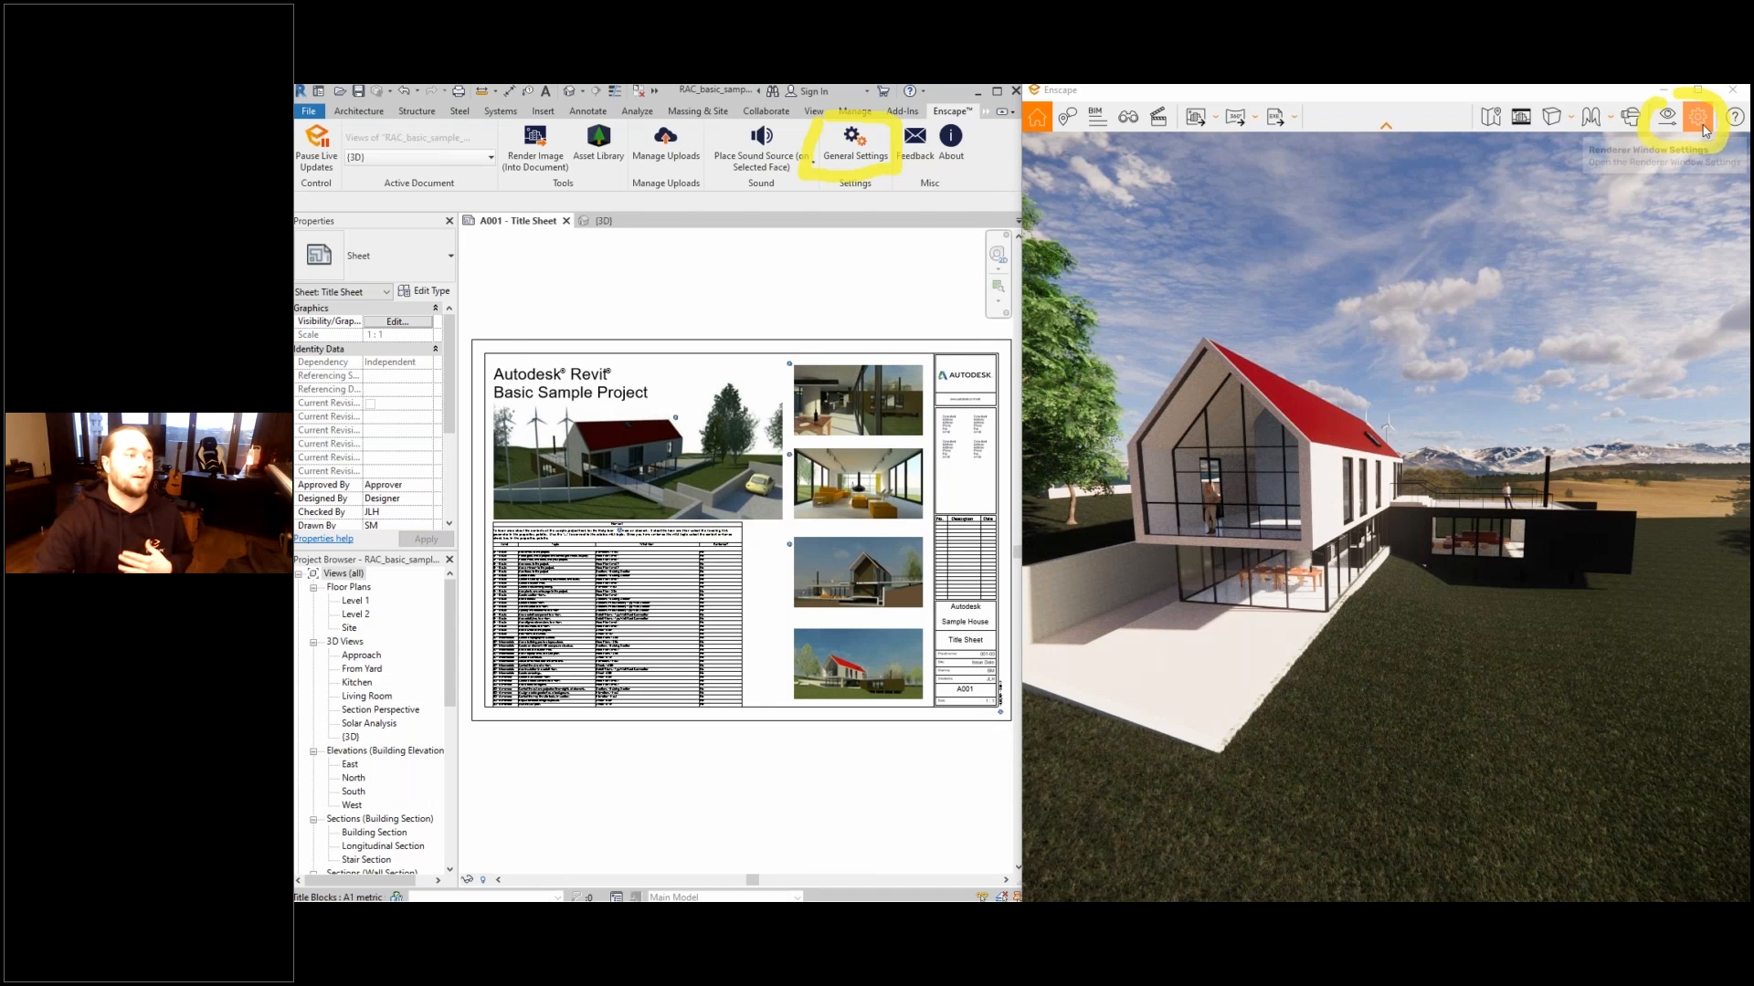
{"action": "left_click_drag", "start_coordinate": [1382, 239], "coordinate": [1333, 157]}
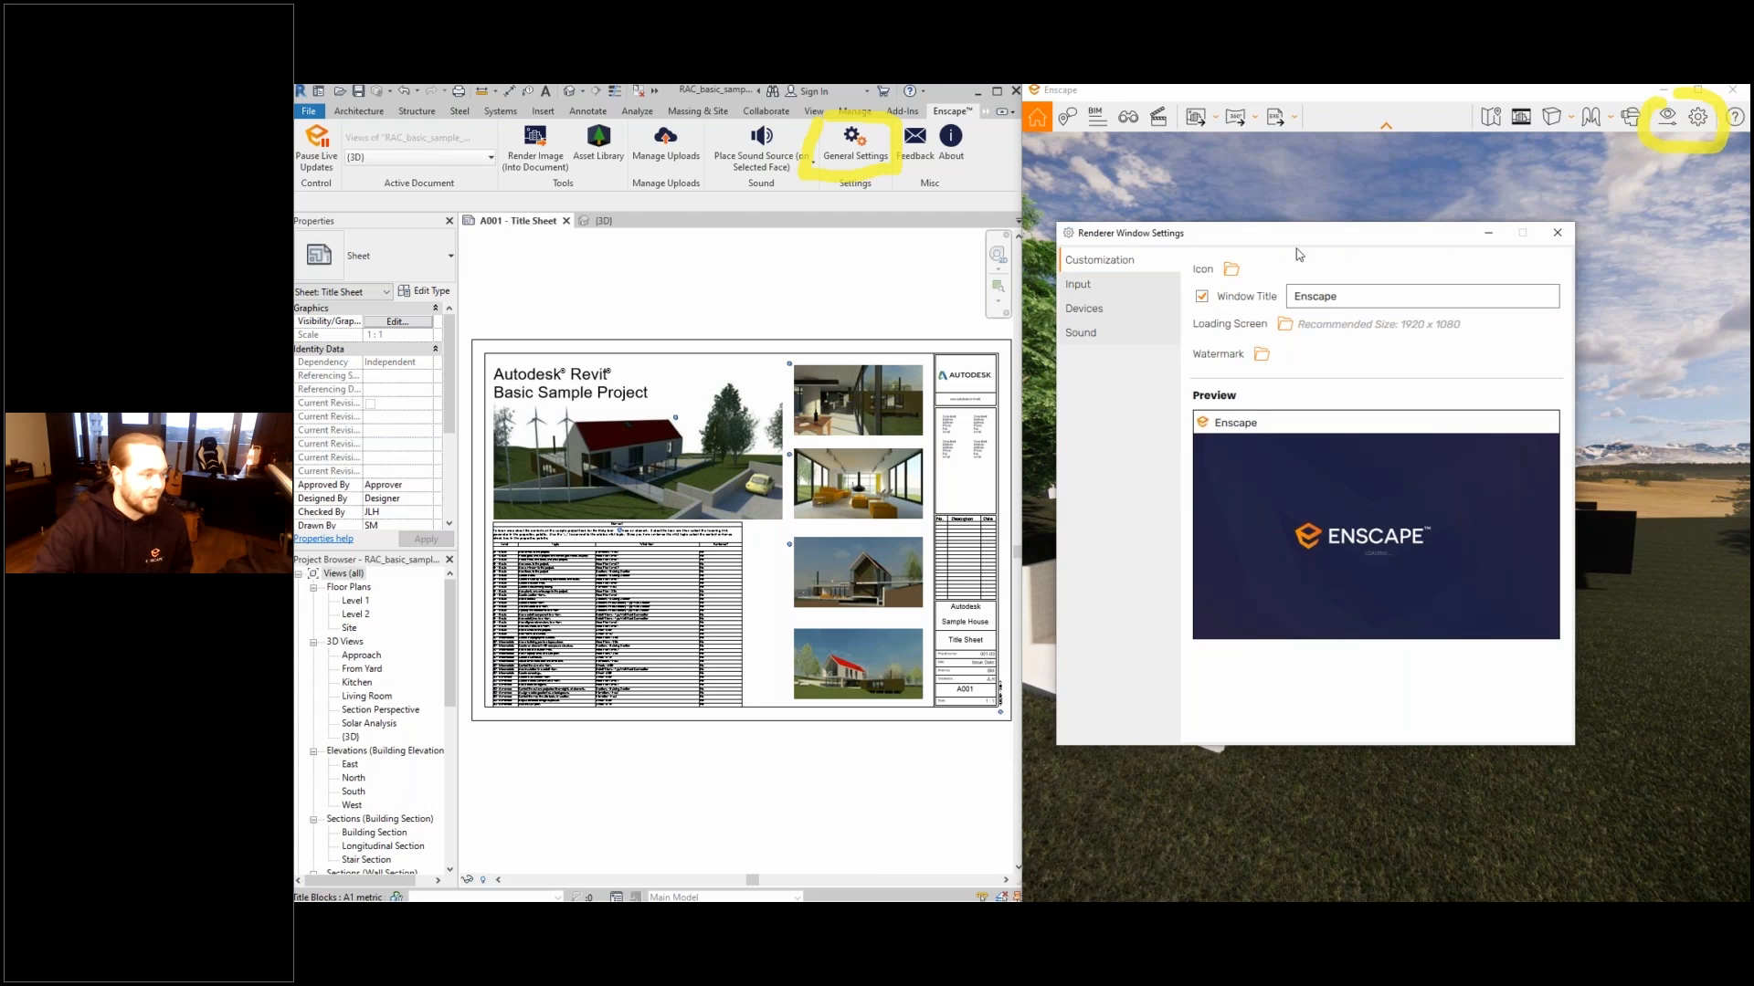
{"action": "left_click_drag", "start_coordinate": [1252, 236], "coordinate": [909, 245]}
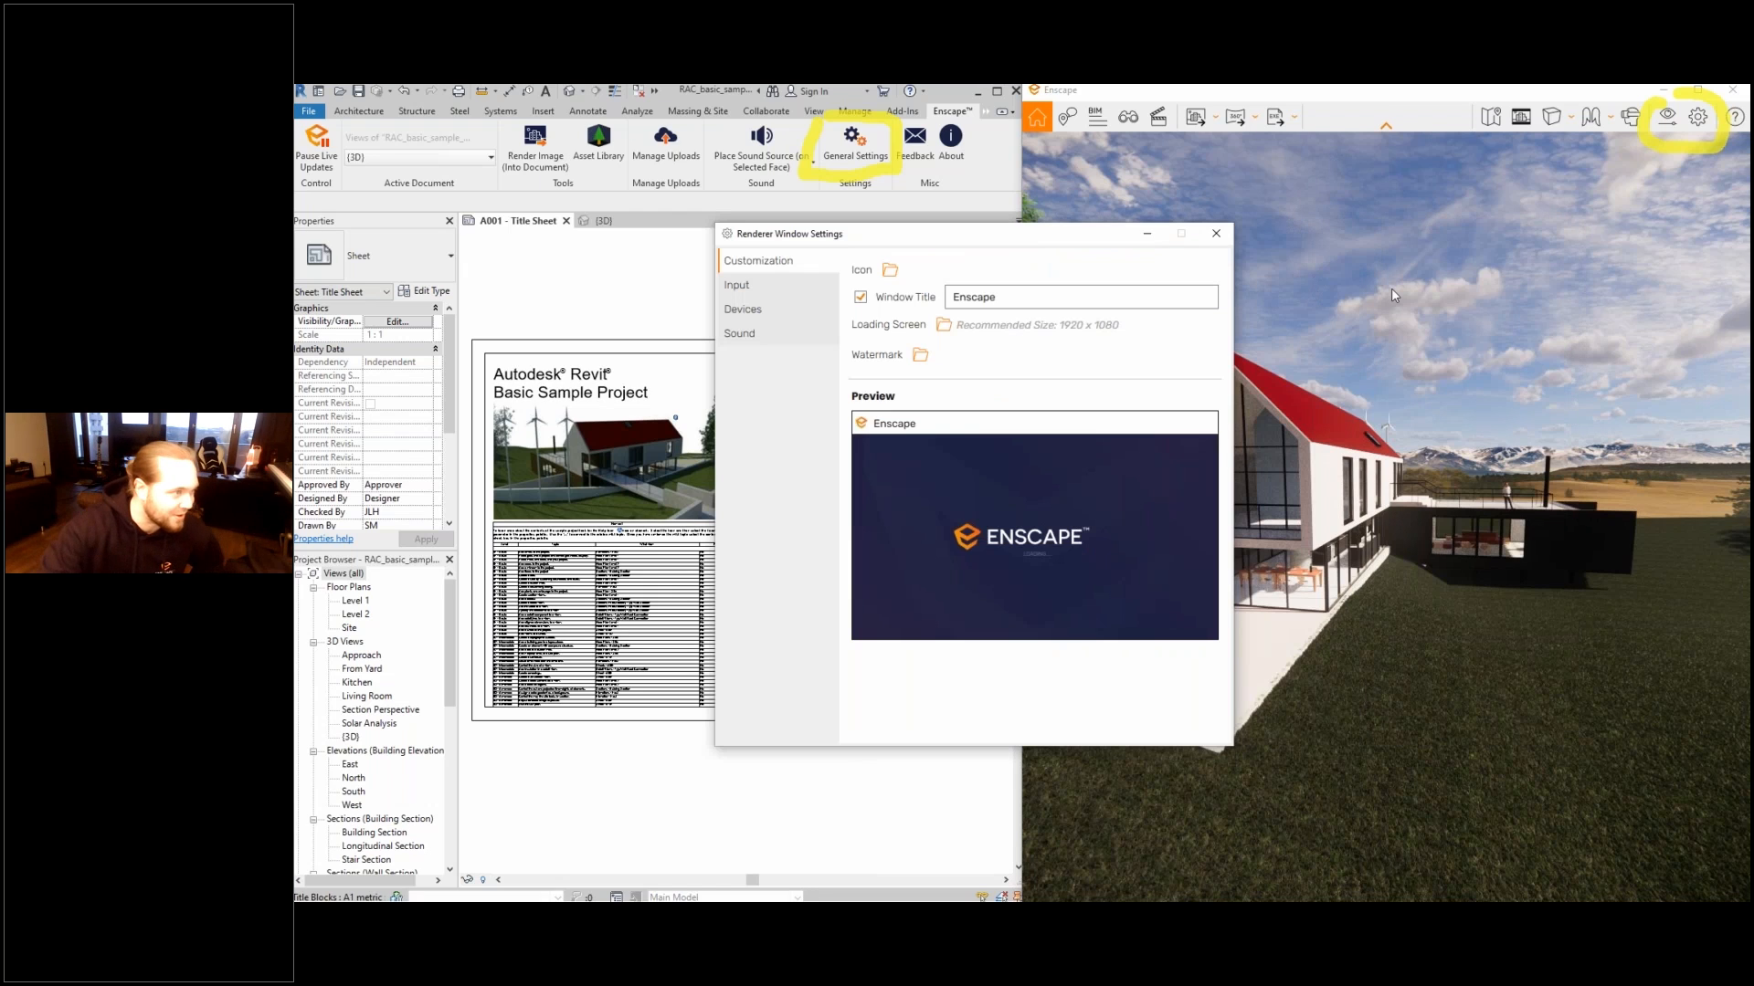
{"action": "left_click", "coordinate": [1215, 234]}
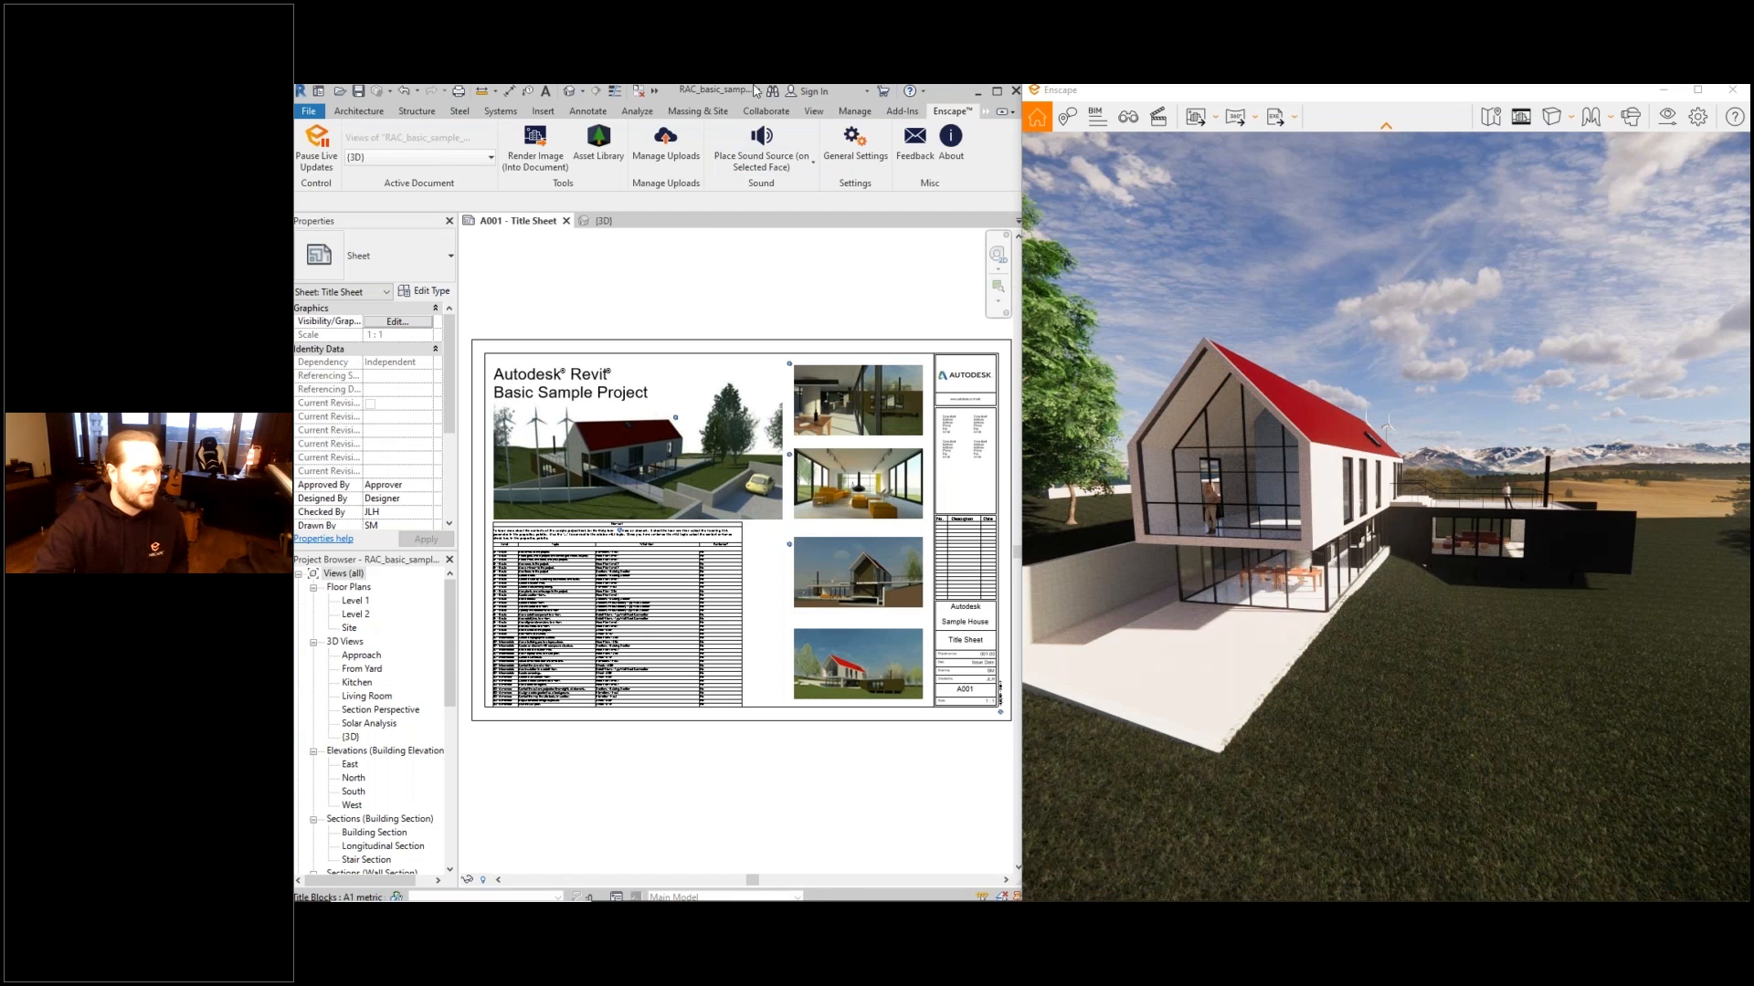
- Maximize the rendering window and reframe the camera so the whole house and the large tree are in view
{"action": "mouse_move", "coordinate": [1354, 91]}
{"action": "left_mouse_down"}
{"action": "mouse_move", "coordinate": [1351, 164]}
{"action": "mouse_move", "coordinate": [1348, 86]}
{"action": "left_mouse_up"}
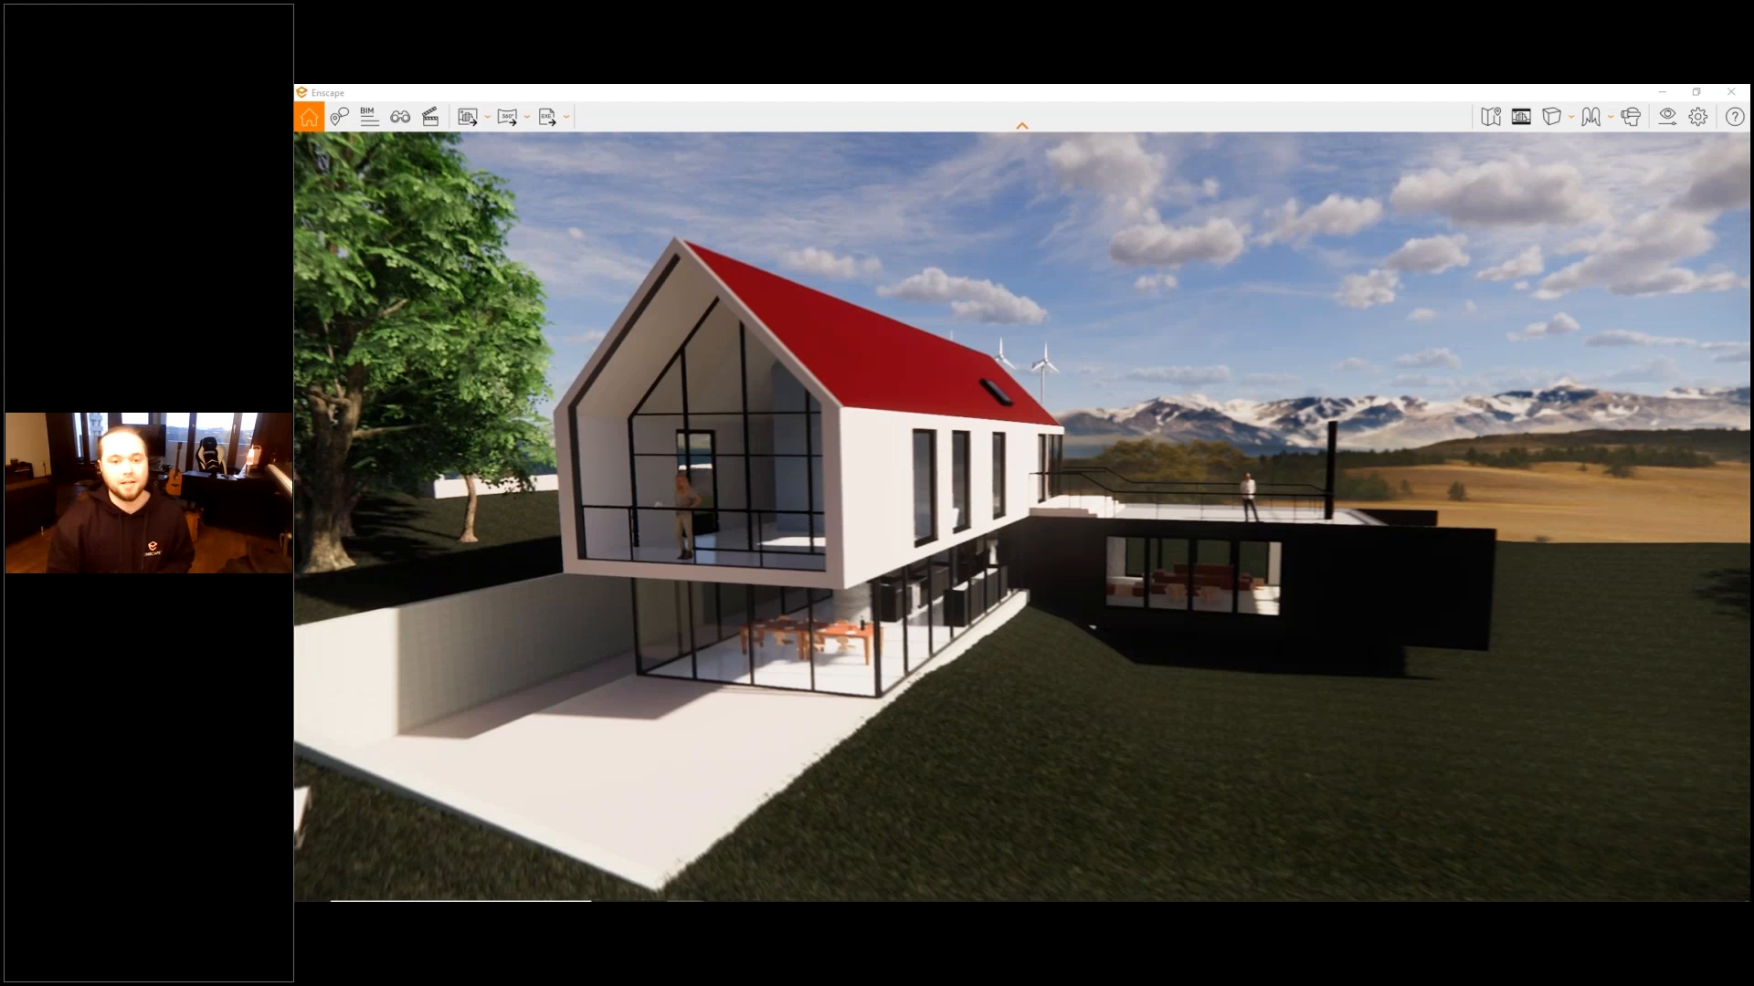
{"action": "right_click_drag", "start_coordinate": [1069, 393], "coordinate": [1069, 309]}
{"action": "left_click_drag", "start_coordinate": [1069, 309], "coordinate": [1069, 291]}
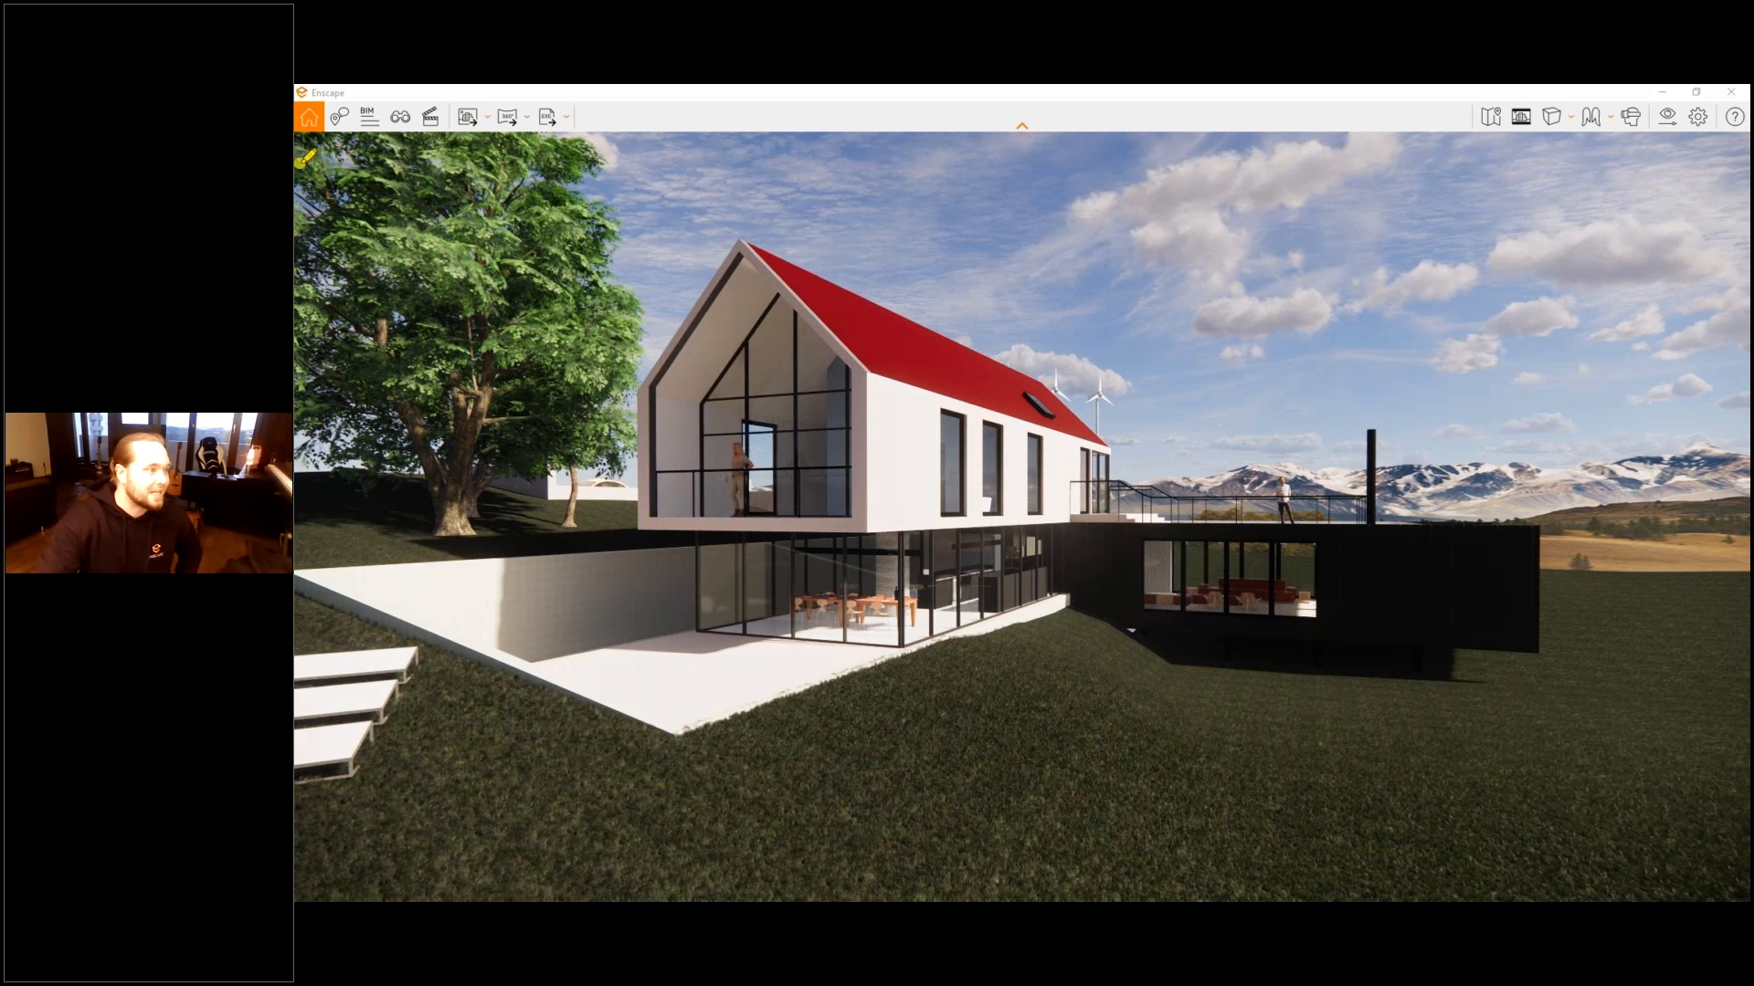
- Collapse the rendering window's toolbar and expand it again
{"action": "left_click_drag", "start_coordinate": [299, 165], "coordinate": [591, 88]}
{"action": "left_click_drag", "start_coordinate": [1452, 90], "coordinate": [1748, 169]}
{"action": "left_click_drag", "start_coordinate": [1049, 102], "coordinate": [971, 125]}
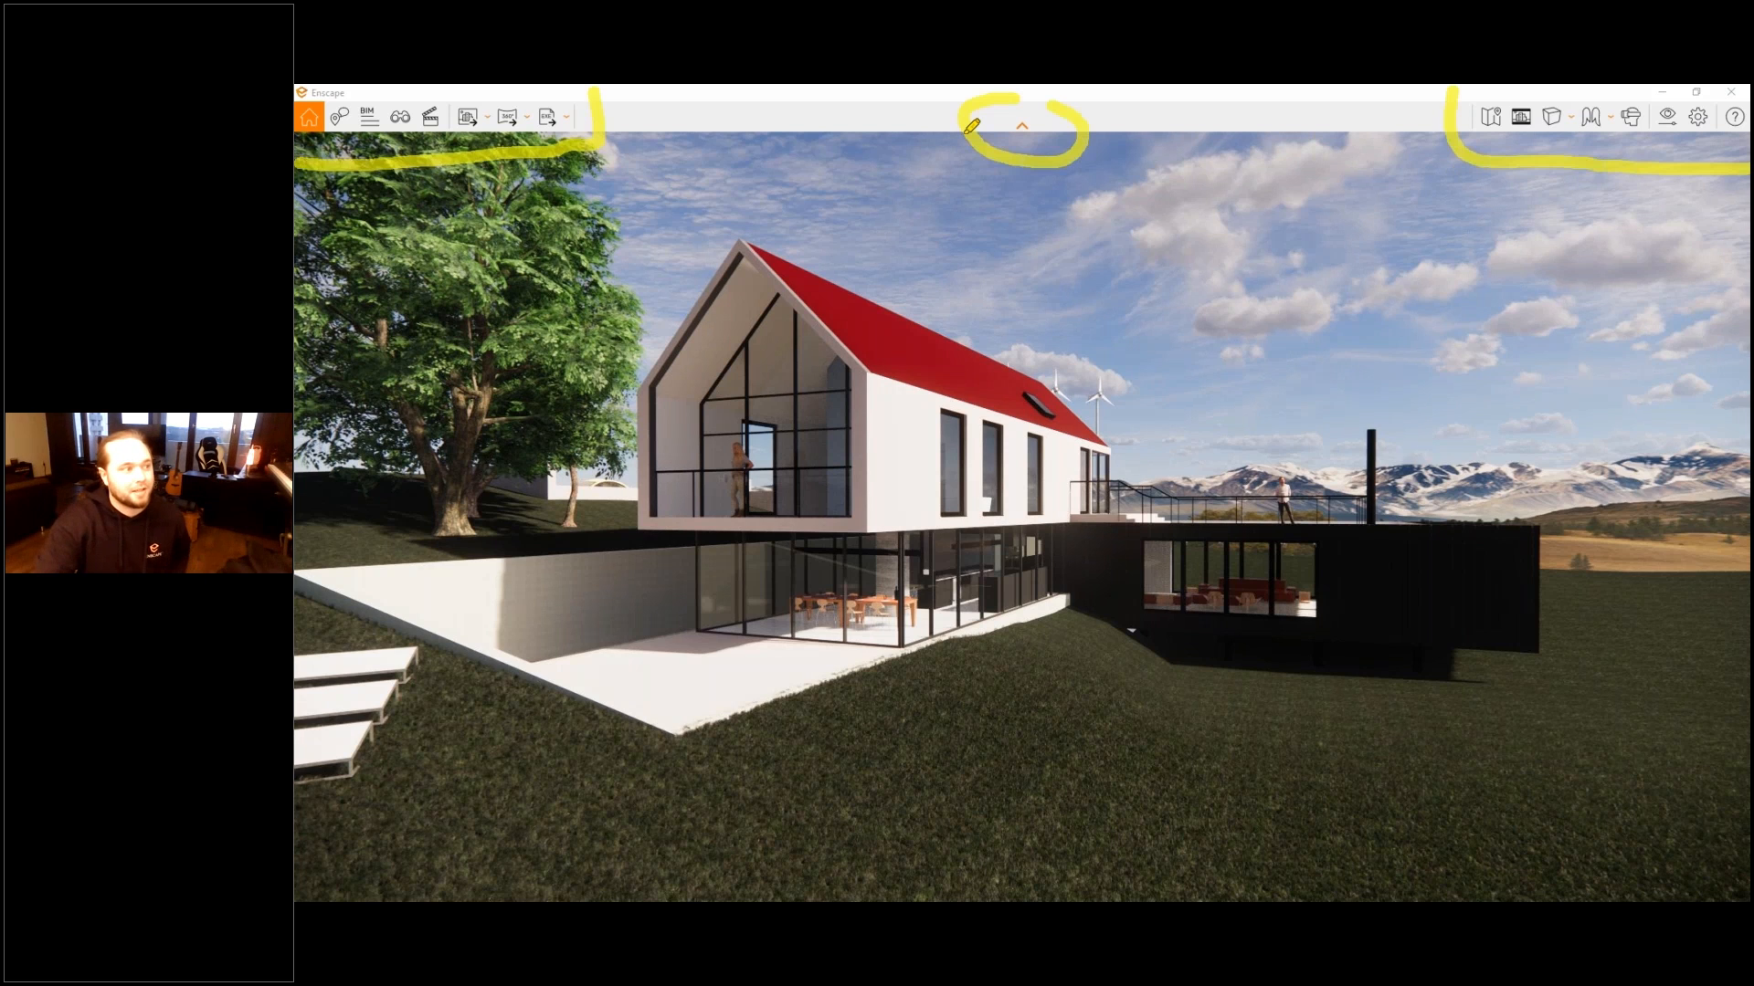
{"action": "left_click", "coordinate": [1022, 119]}
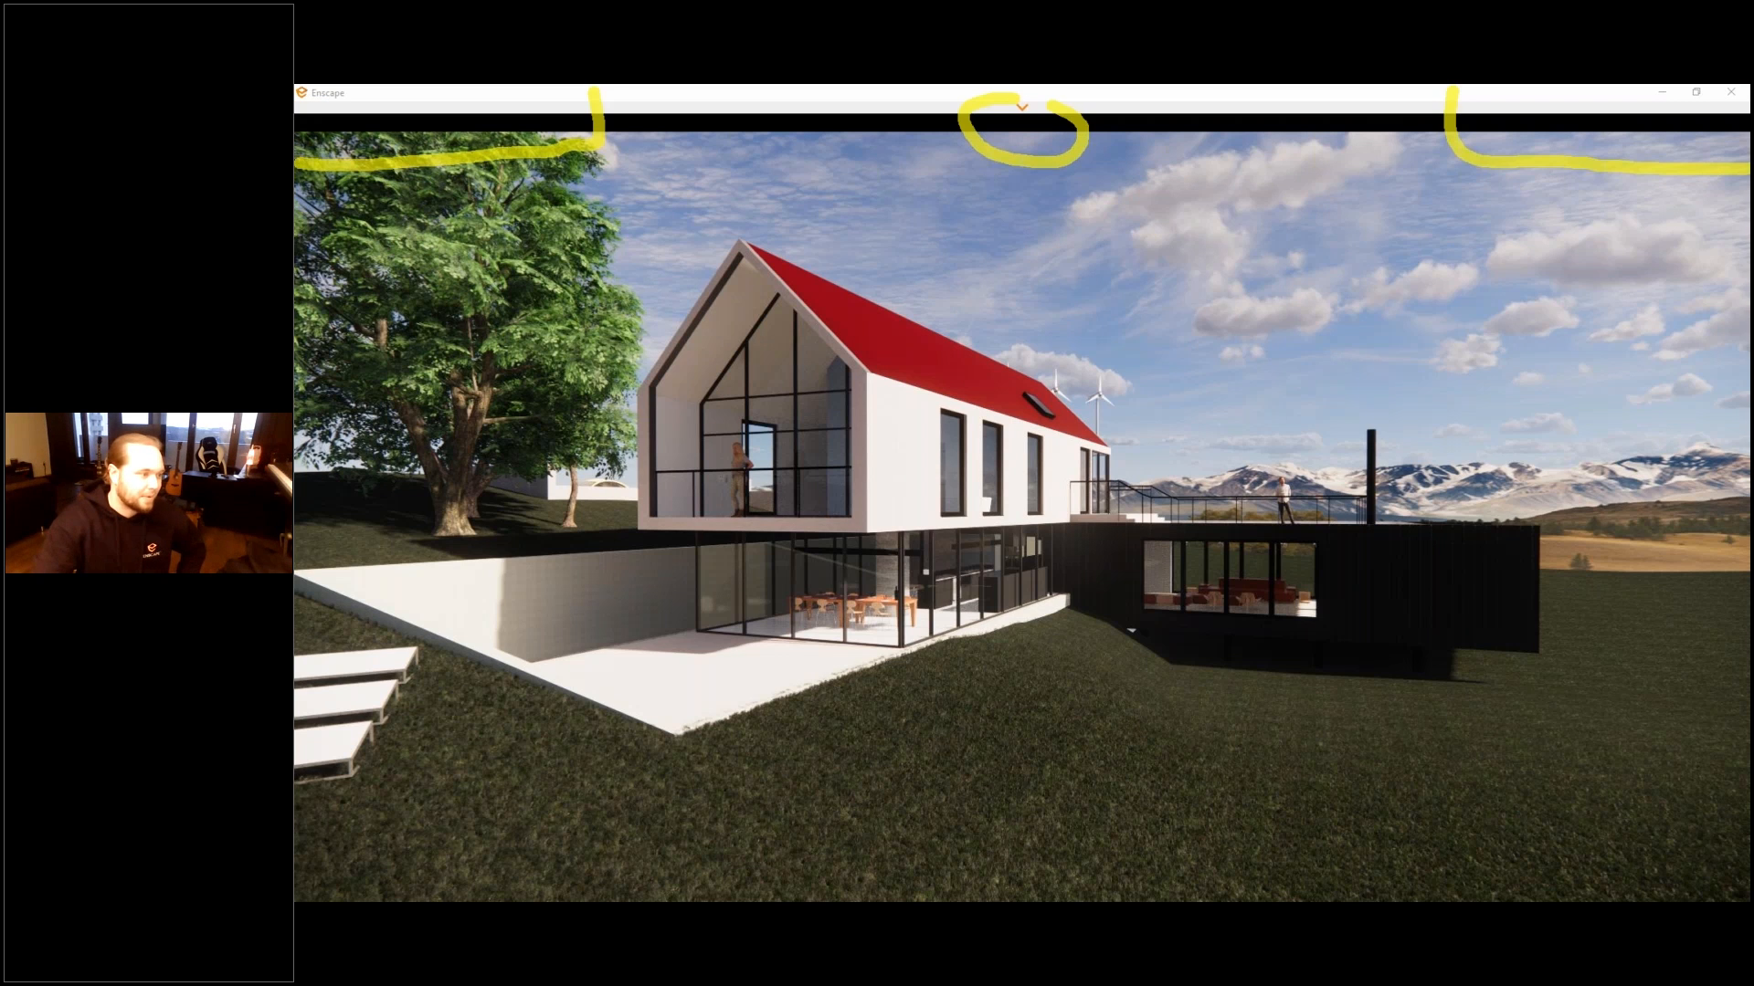
{"action": "left_click", "coordinate": [1022, 108]}
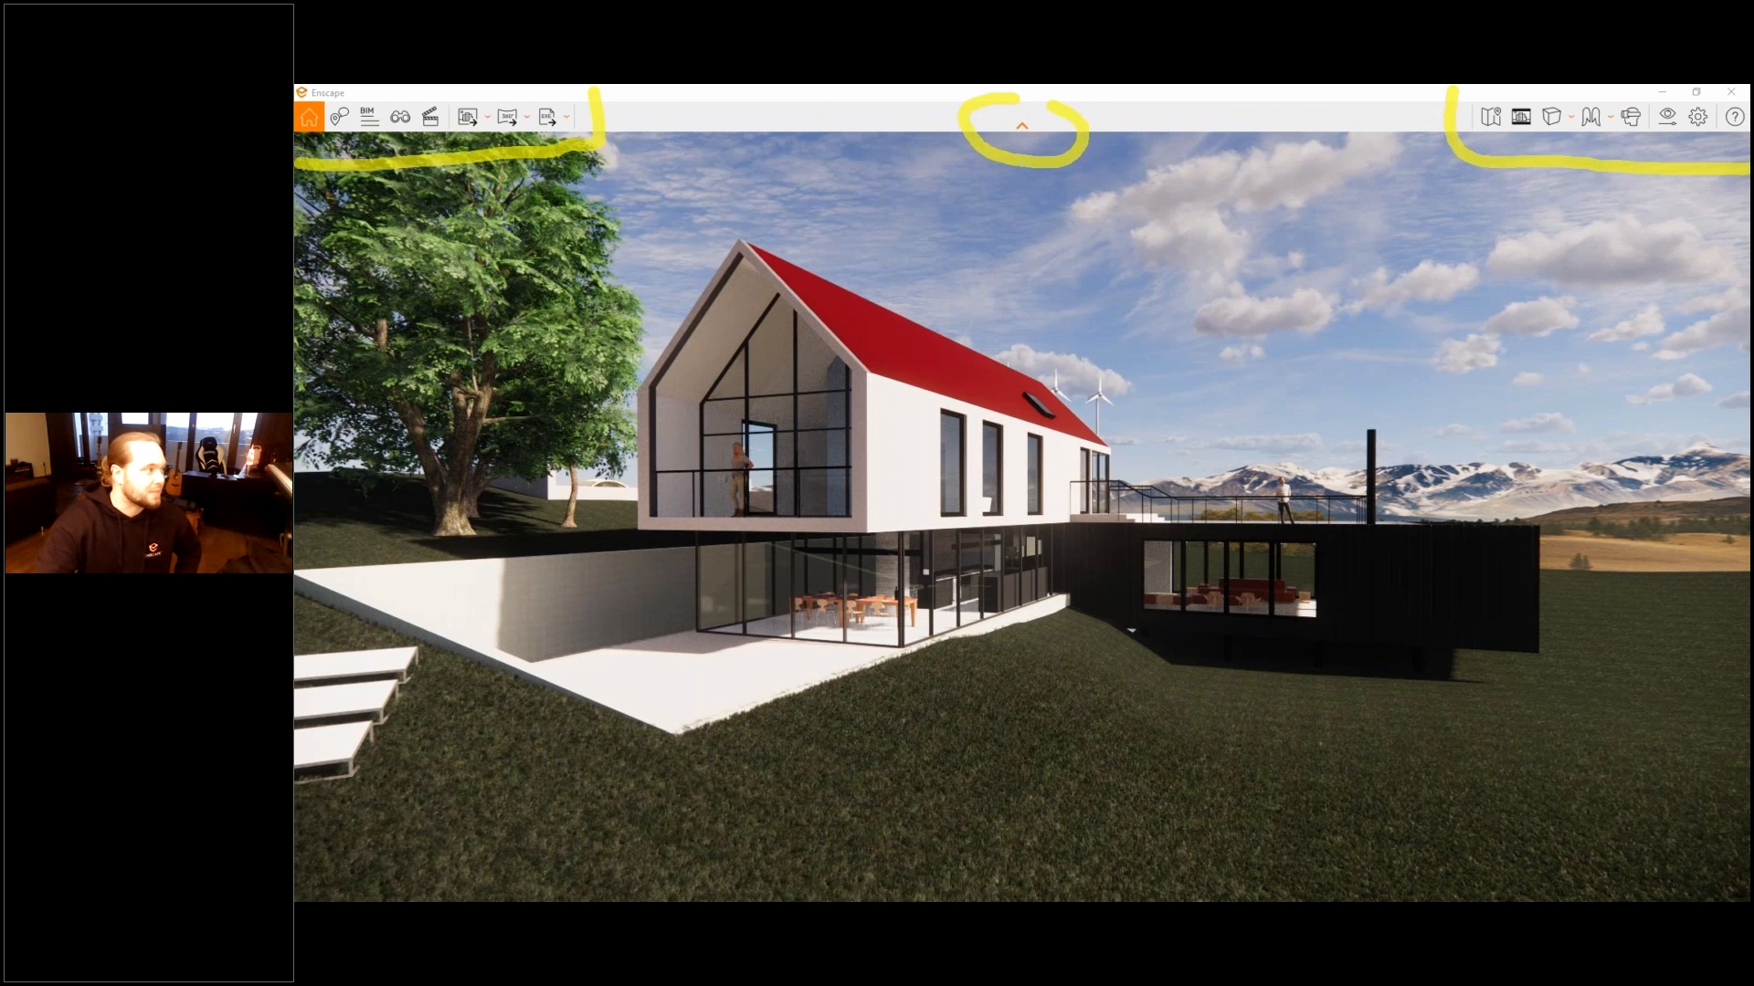
{"action": "key", "text": "Escape"}
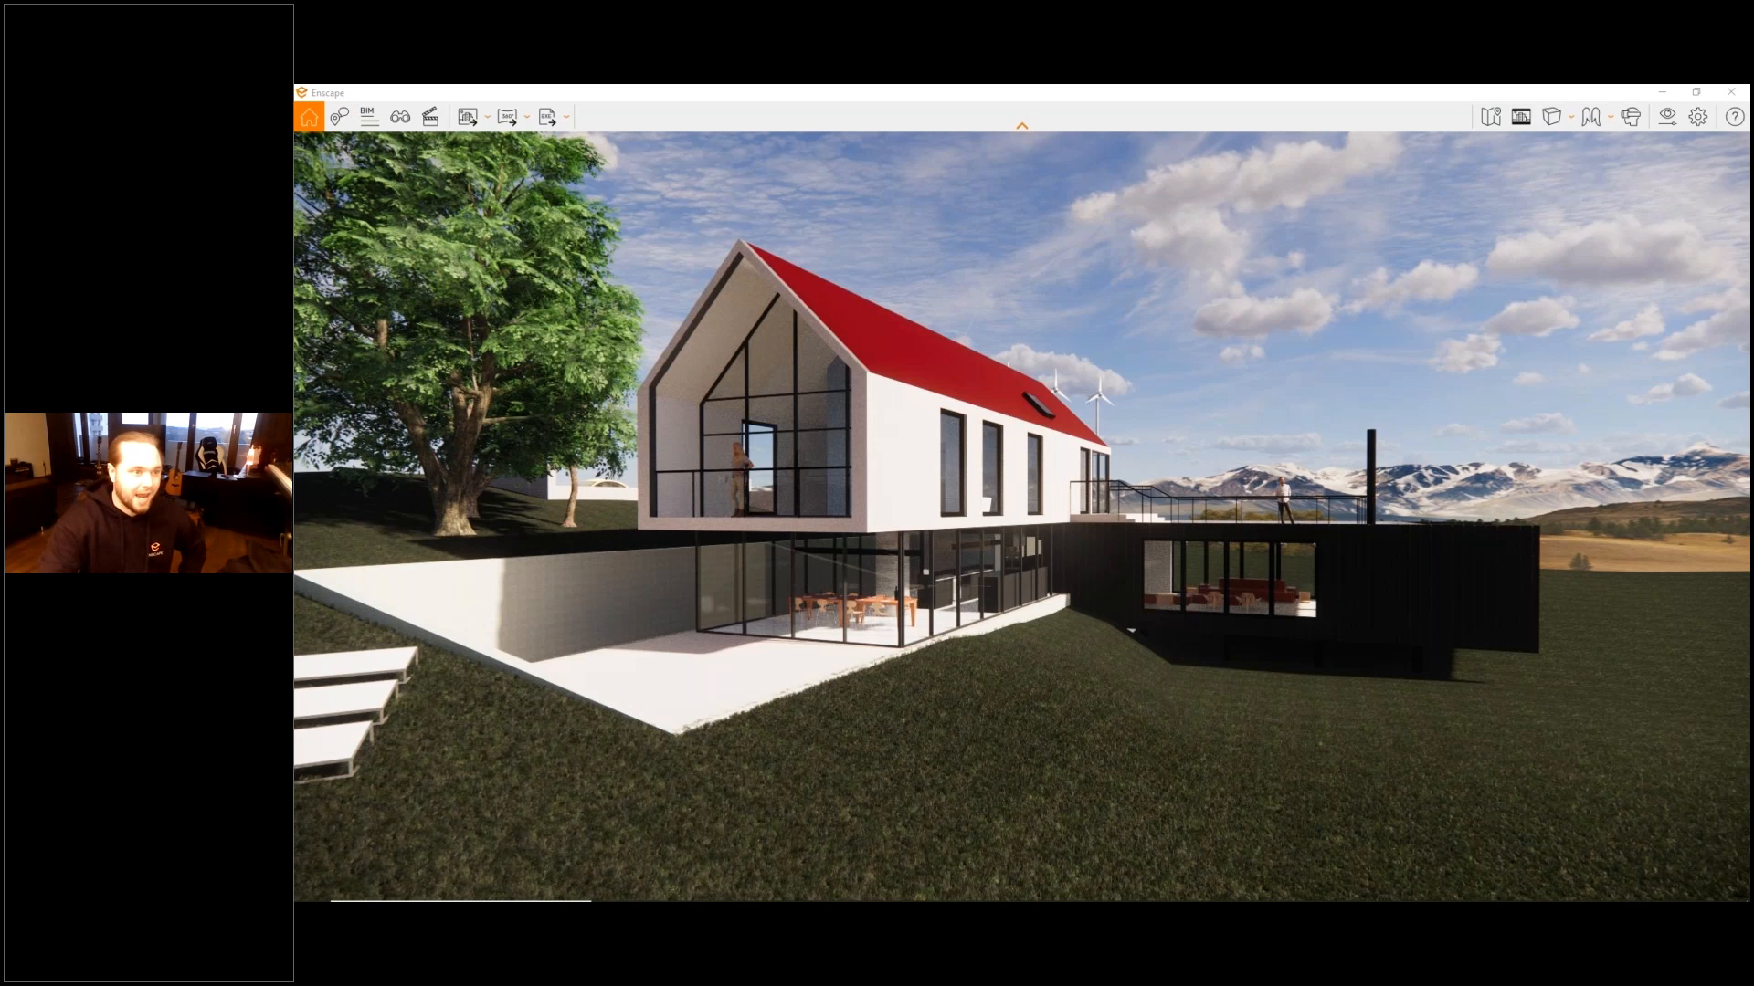
- Open the rendering window's help and review its general controls, down to the time of day and solar entries
{"action": "left_click_drag", "start_coordinate": [1712, 102], "coordinate": [1747, 140]}
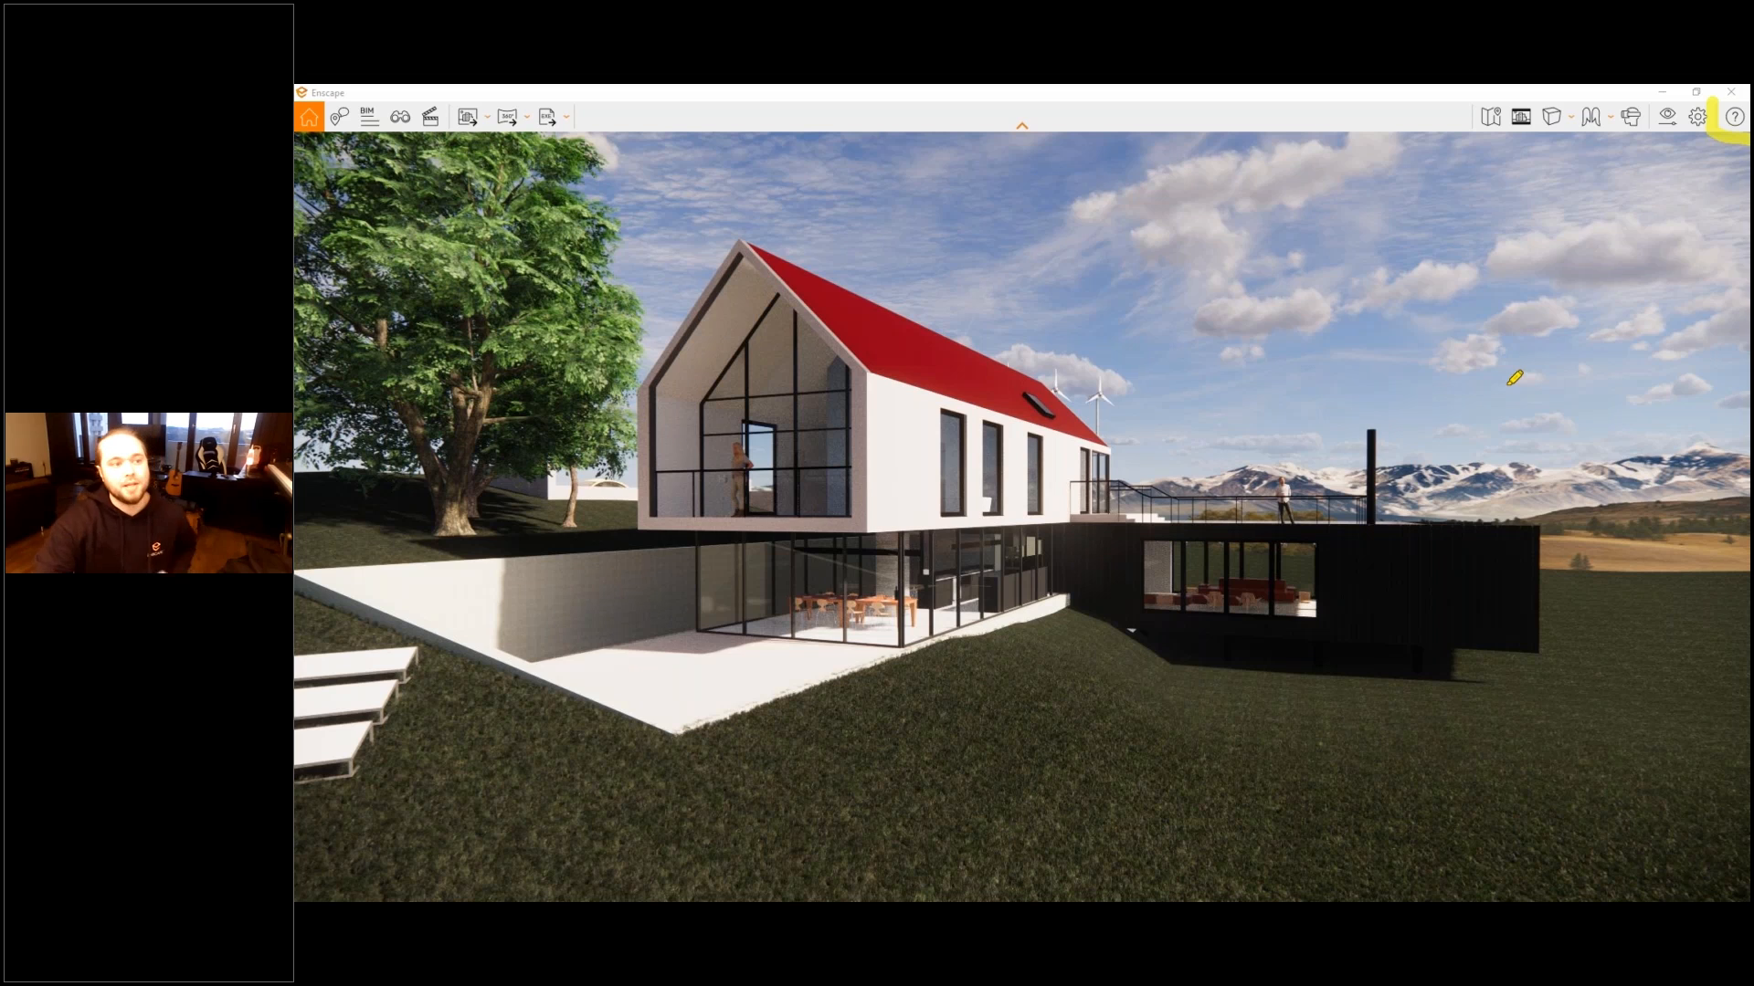
{"action": "left_click_drag", "start_coordinate": [1507, 385], "coordinate": [1652, 248]}
{"action": "left_click_drag", "start_coordinate": [1615, 234], "coordinate": [1691, 316]}
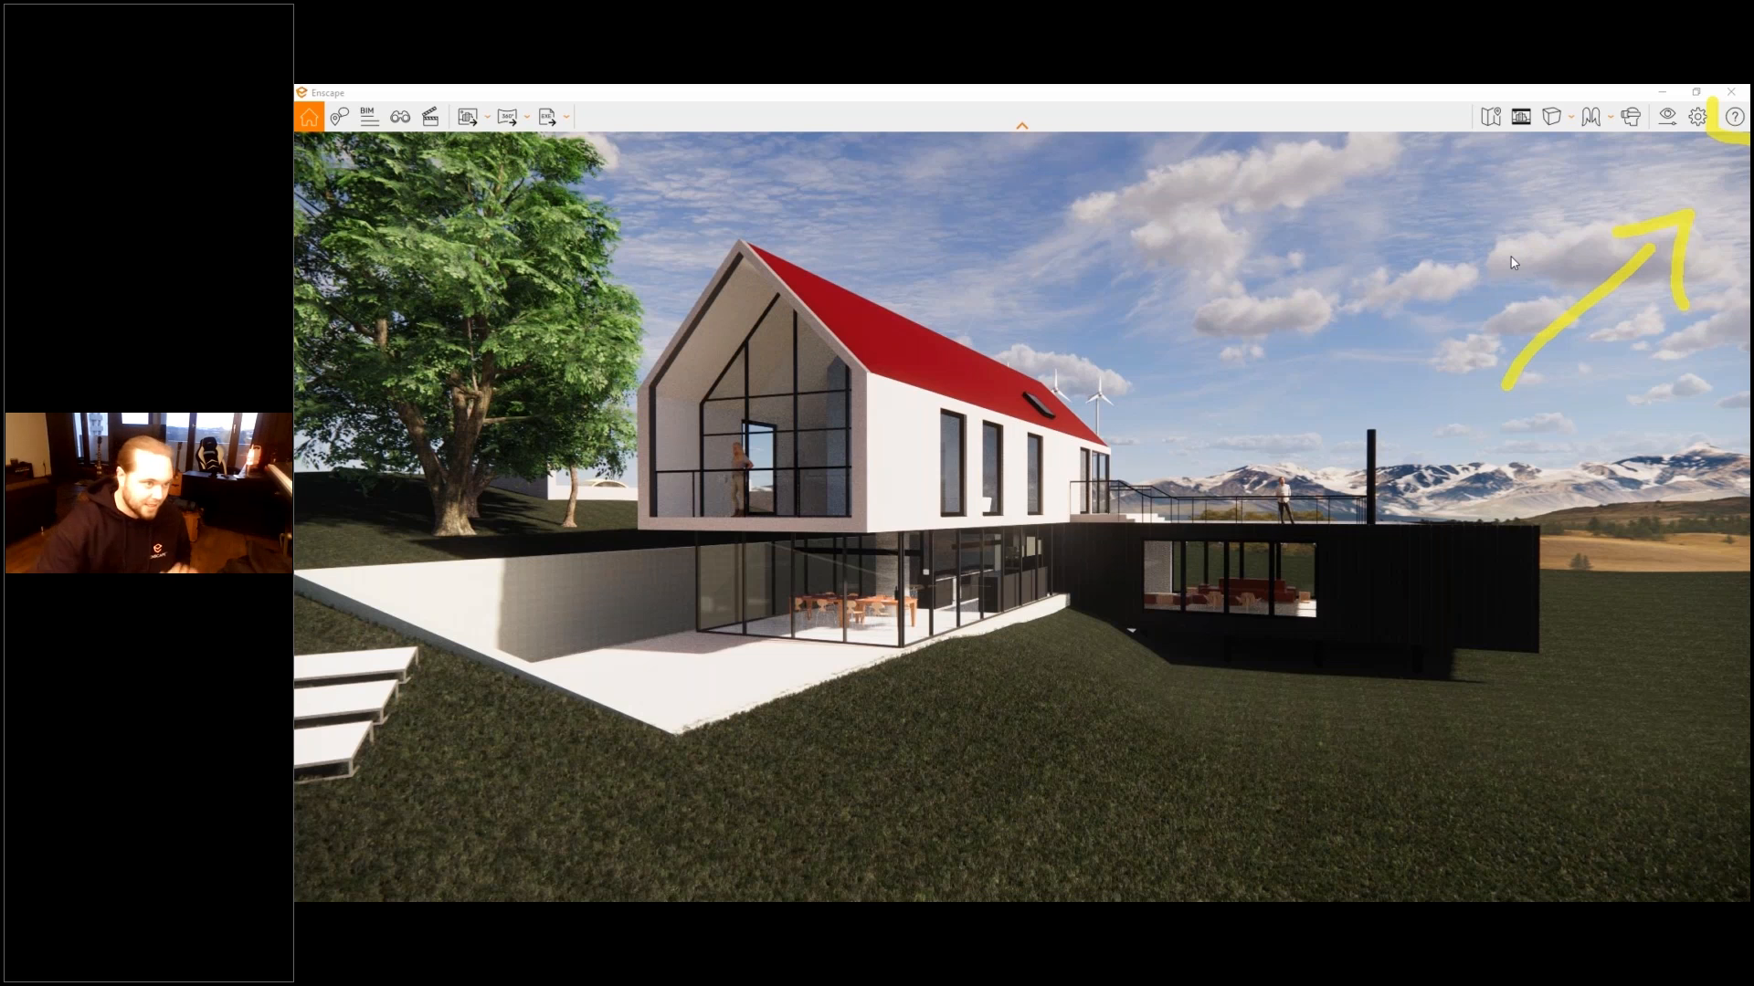
{"action": "key", "text": "h"}
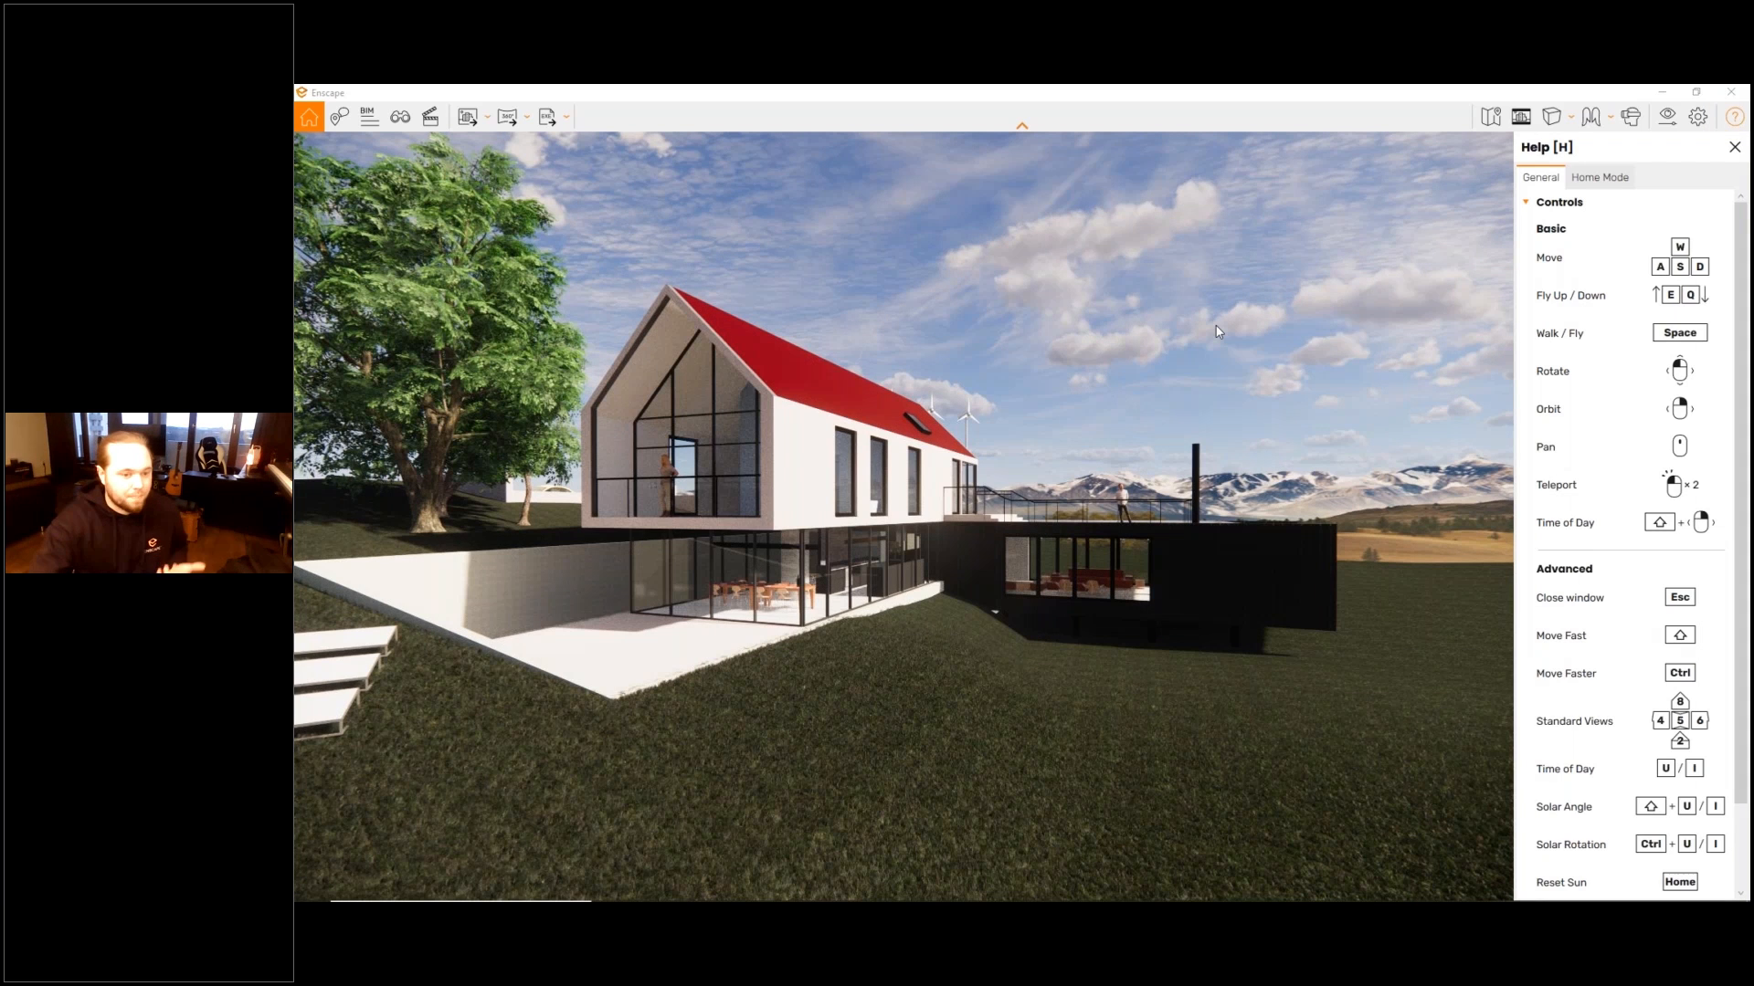
{"action": "scroll", "coordinate": [1634, 484], "scroll_direction": "down", "scroll_amount": 3}
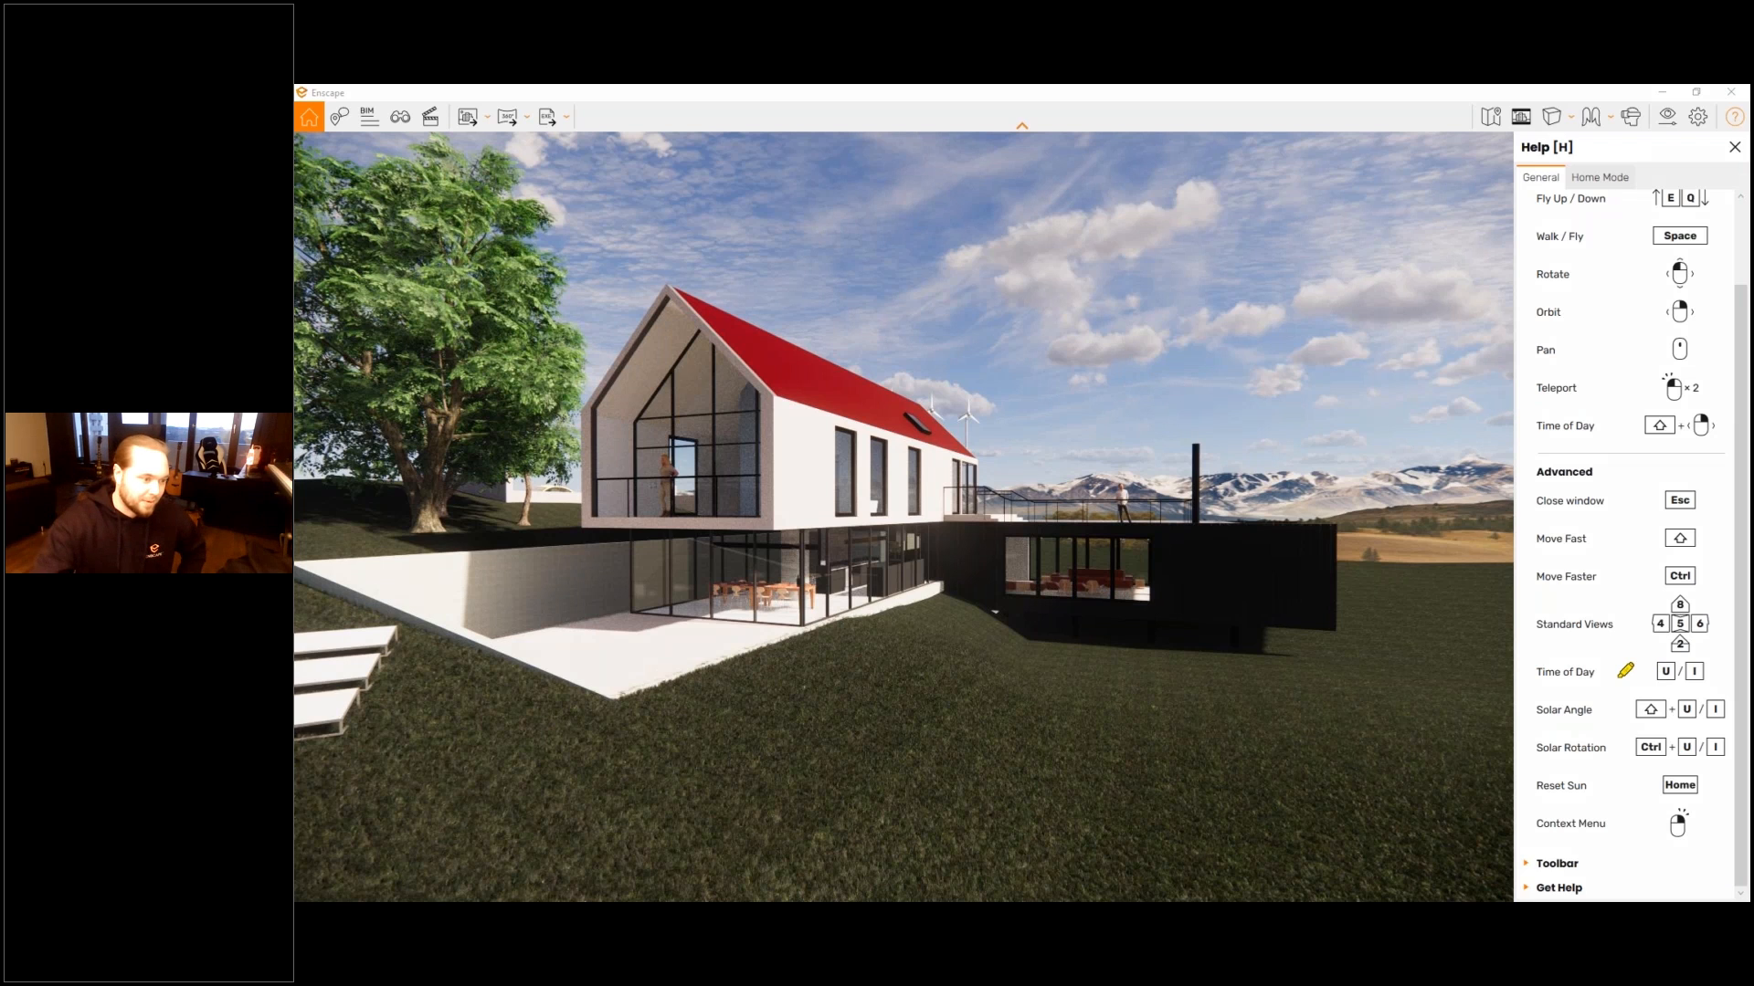
{"action": "mouse_move", "coordinate": [1562, 642]}
{"action": "left_mouse_down"}
{"action": "mouse_move", "coordinate": [1521, 647]}
{"action": "mouse_move", "coordinate": [1596, 767]}
{"action": "mouse_move", "coordinate": [1623, 770]}
{"action": "left_mouse_up"}
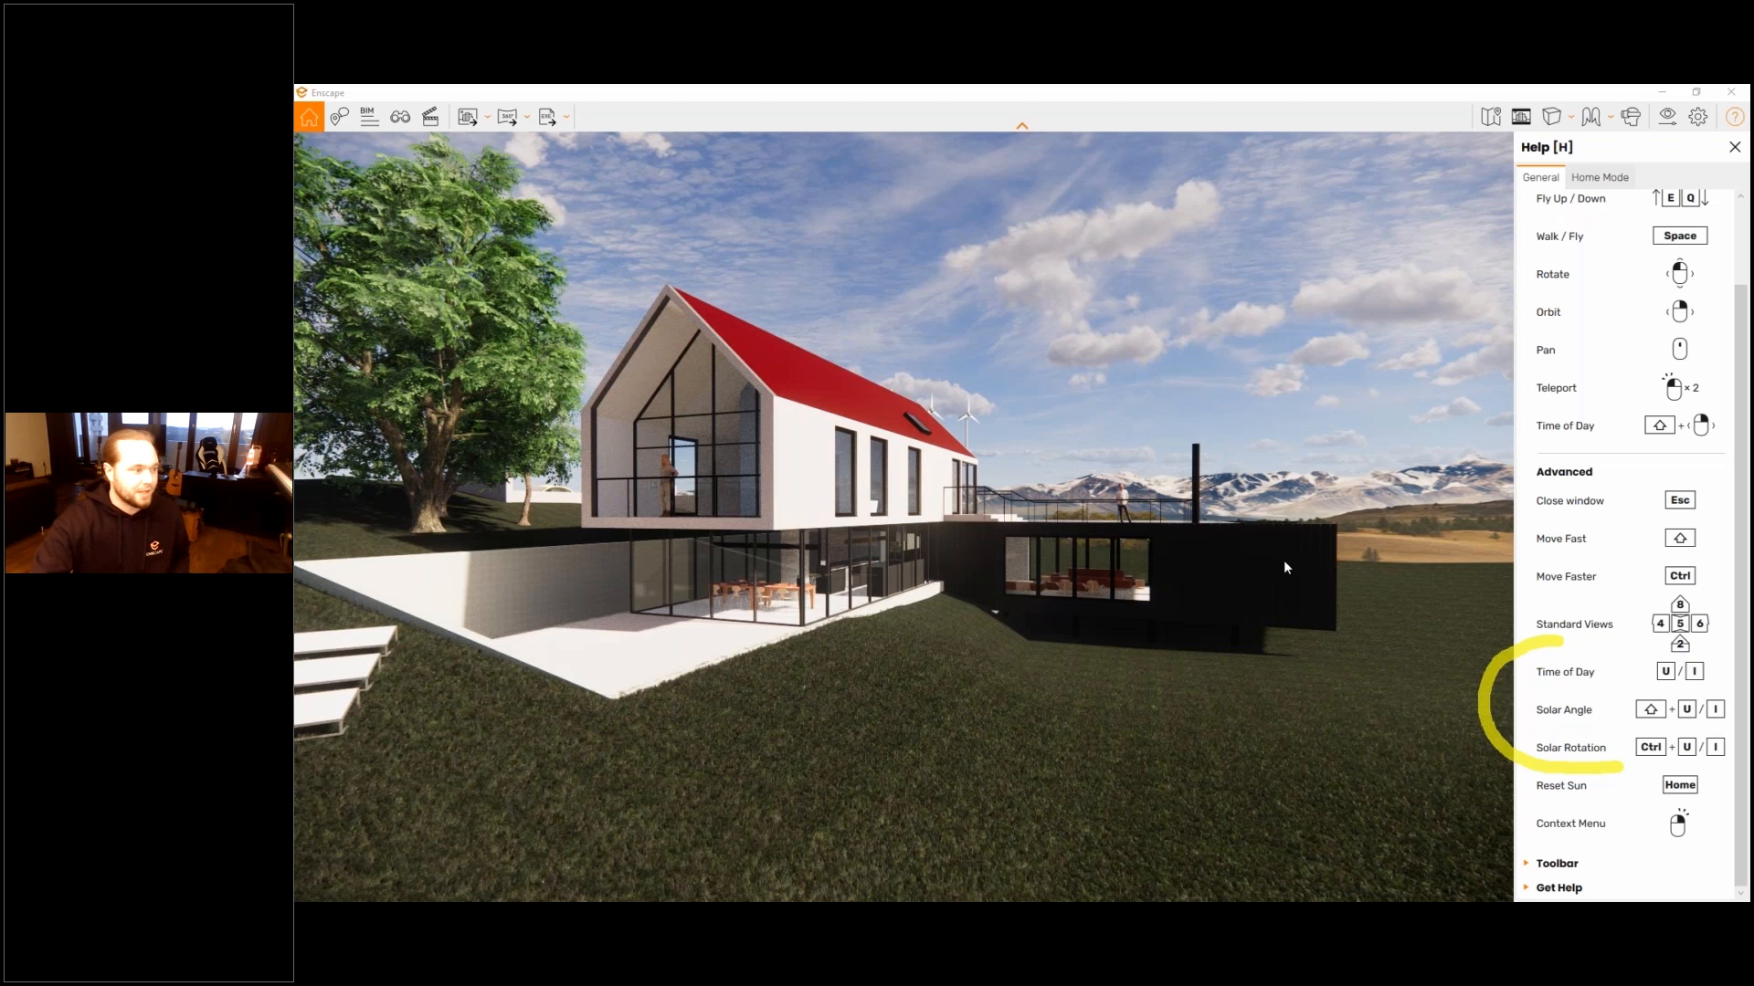
- Turn the camera towards the sun and shift the time of day back and forth to see the sun and shadows move
{"action": "left_click_drag", "start_coordinate": [416, 340], "coordinate": [537, 270]}
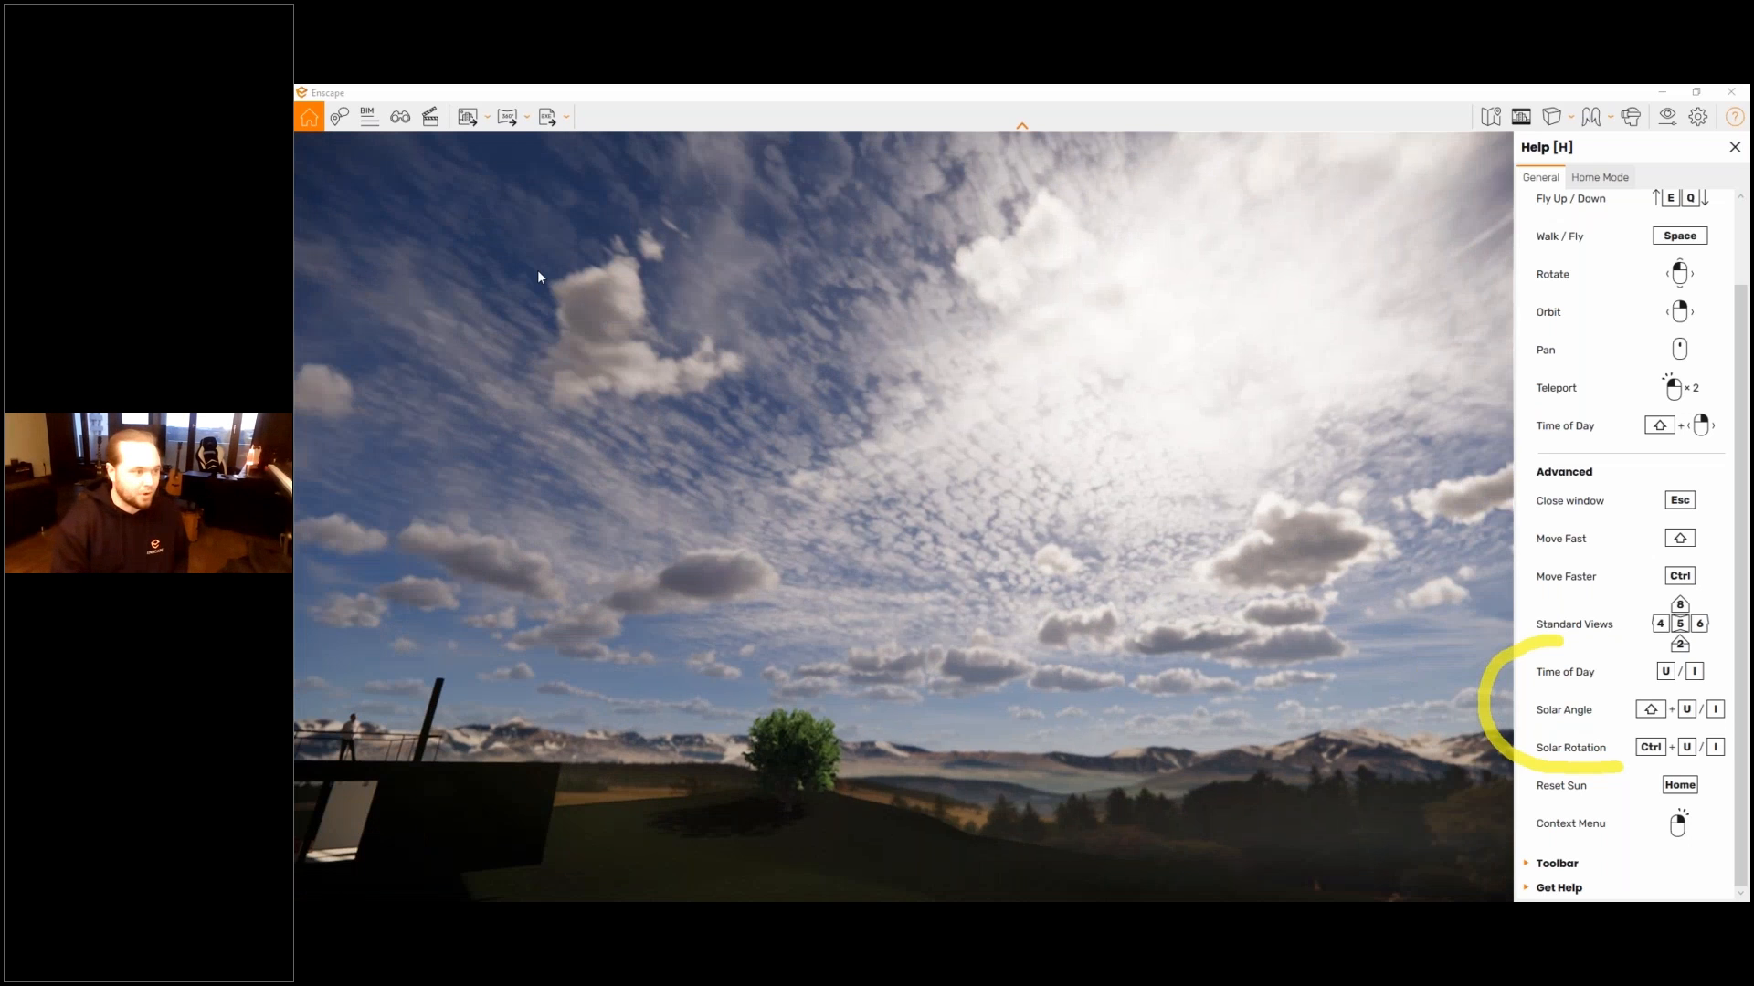
{"action": "key", "text": "i"}
{"action": "key", "text": "u"}
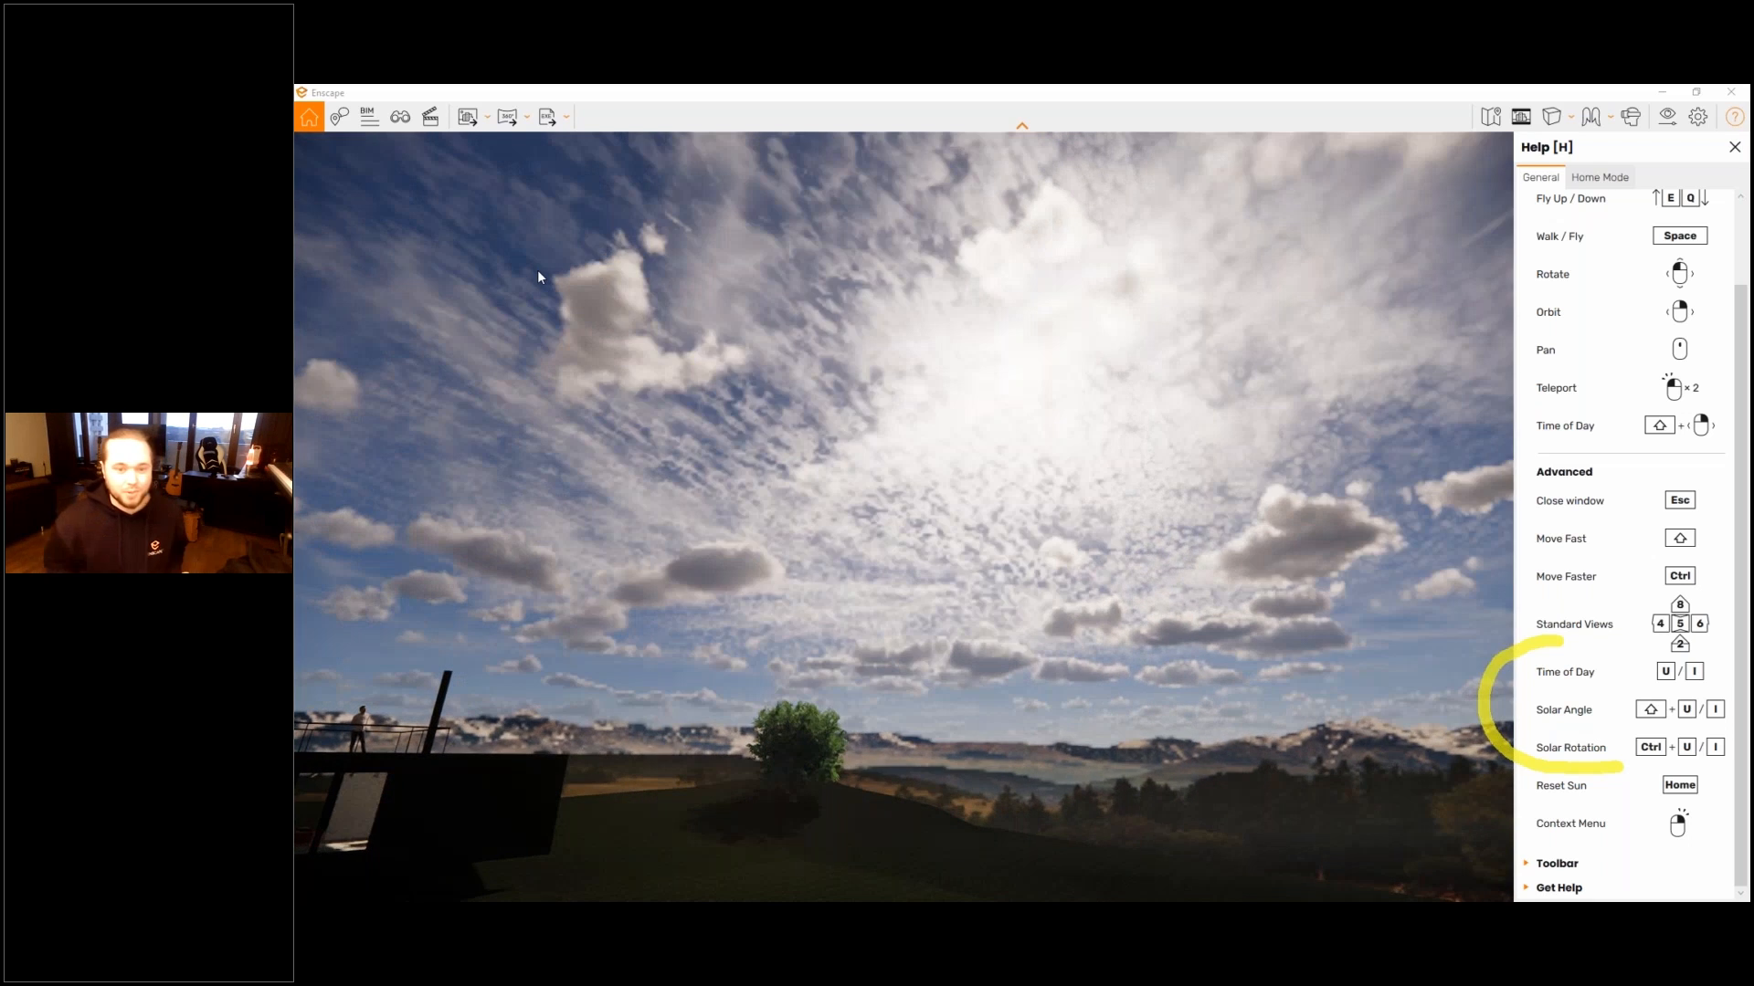
{"action": "key", "text": "u"}
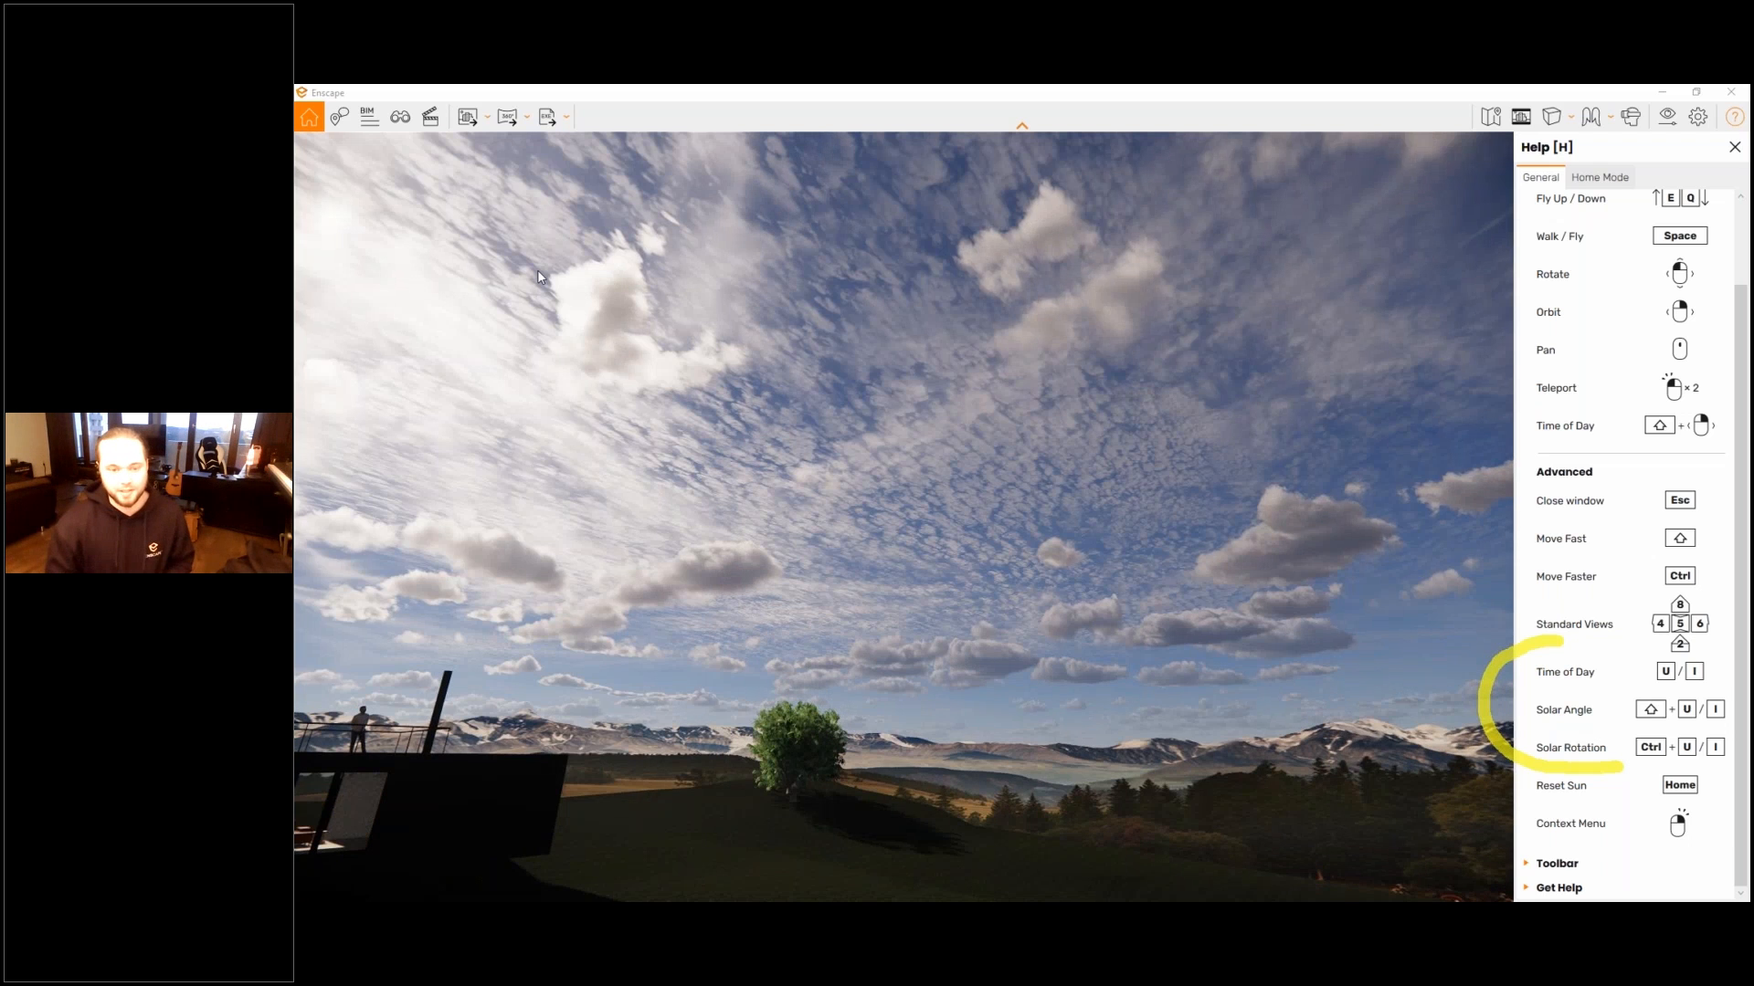
{"action": "key", "text": "i"}
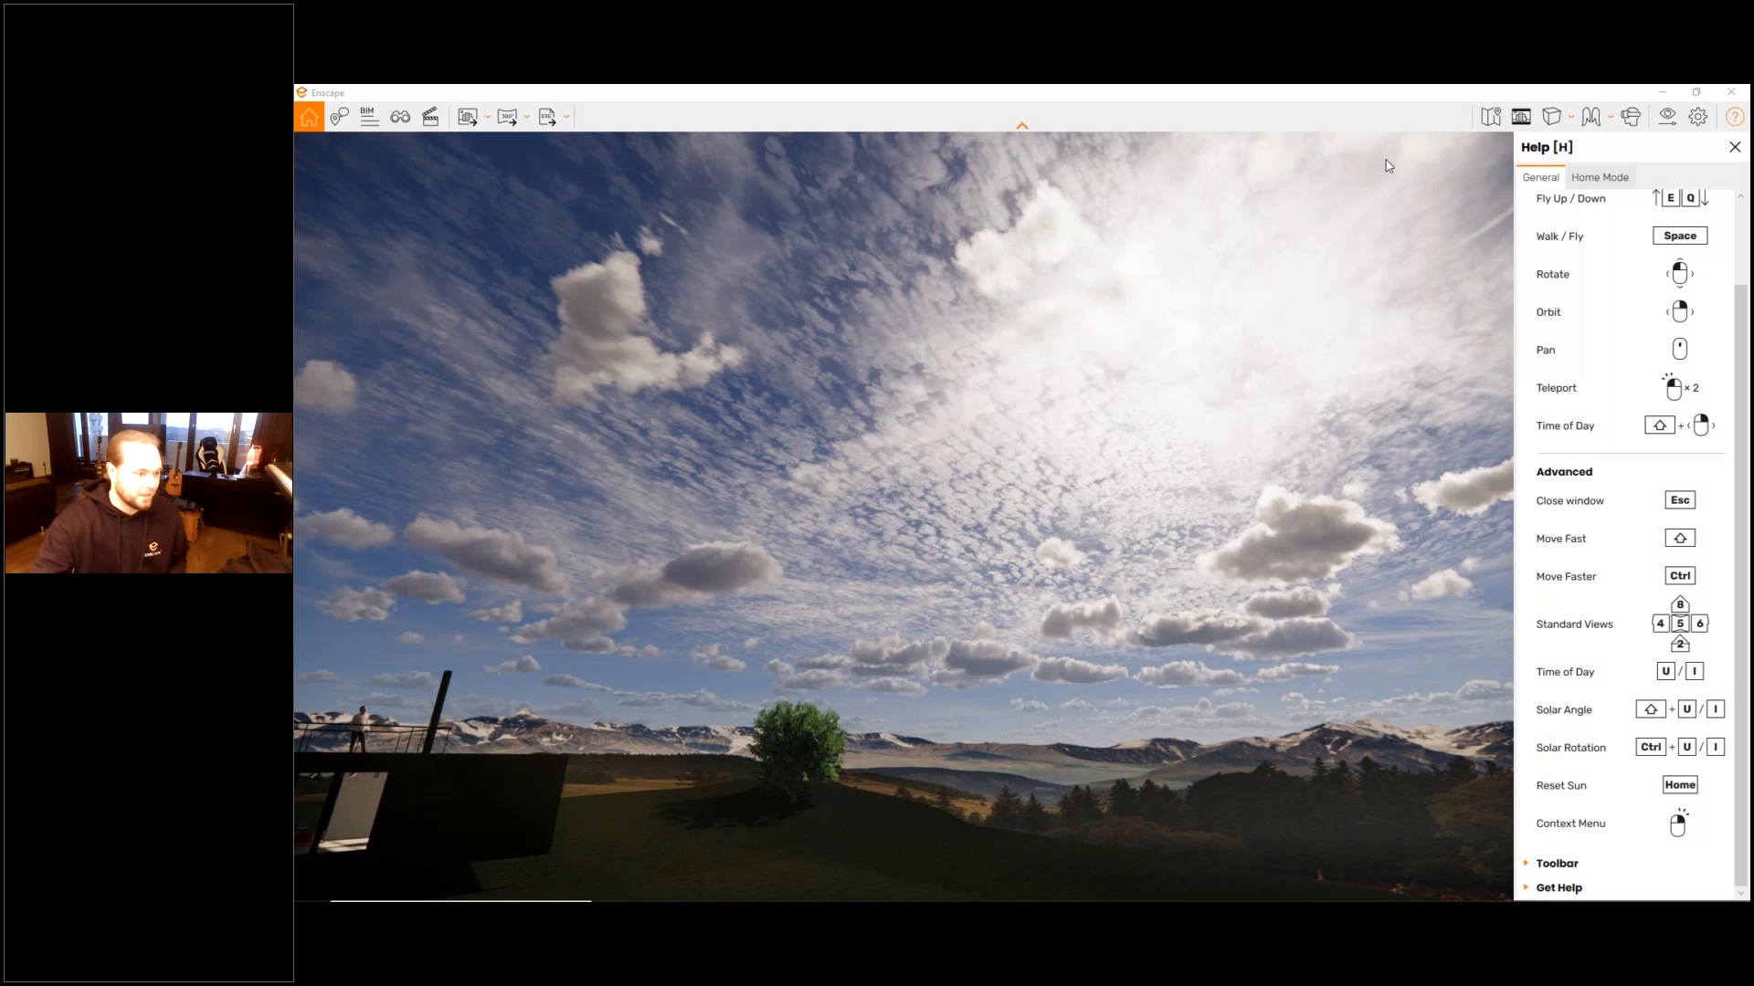
- Return the camera to the house for a closer view of its long side and terrace
{"action": "left_click_drag", "start_coordinate": [905, 516], "coordinate": [438, 649]}
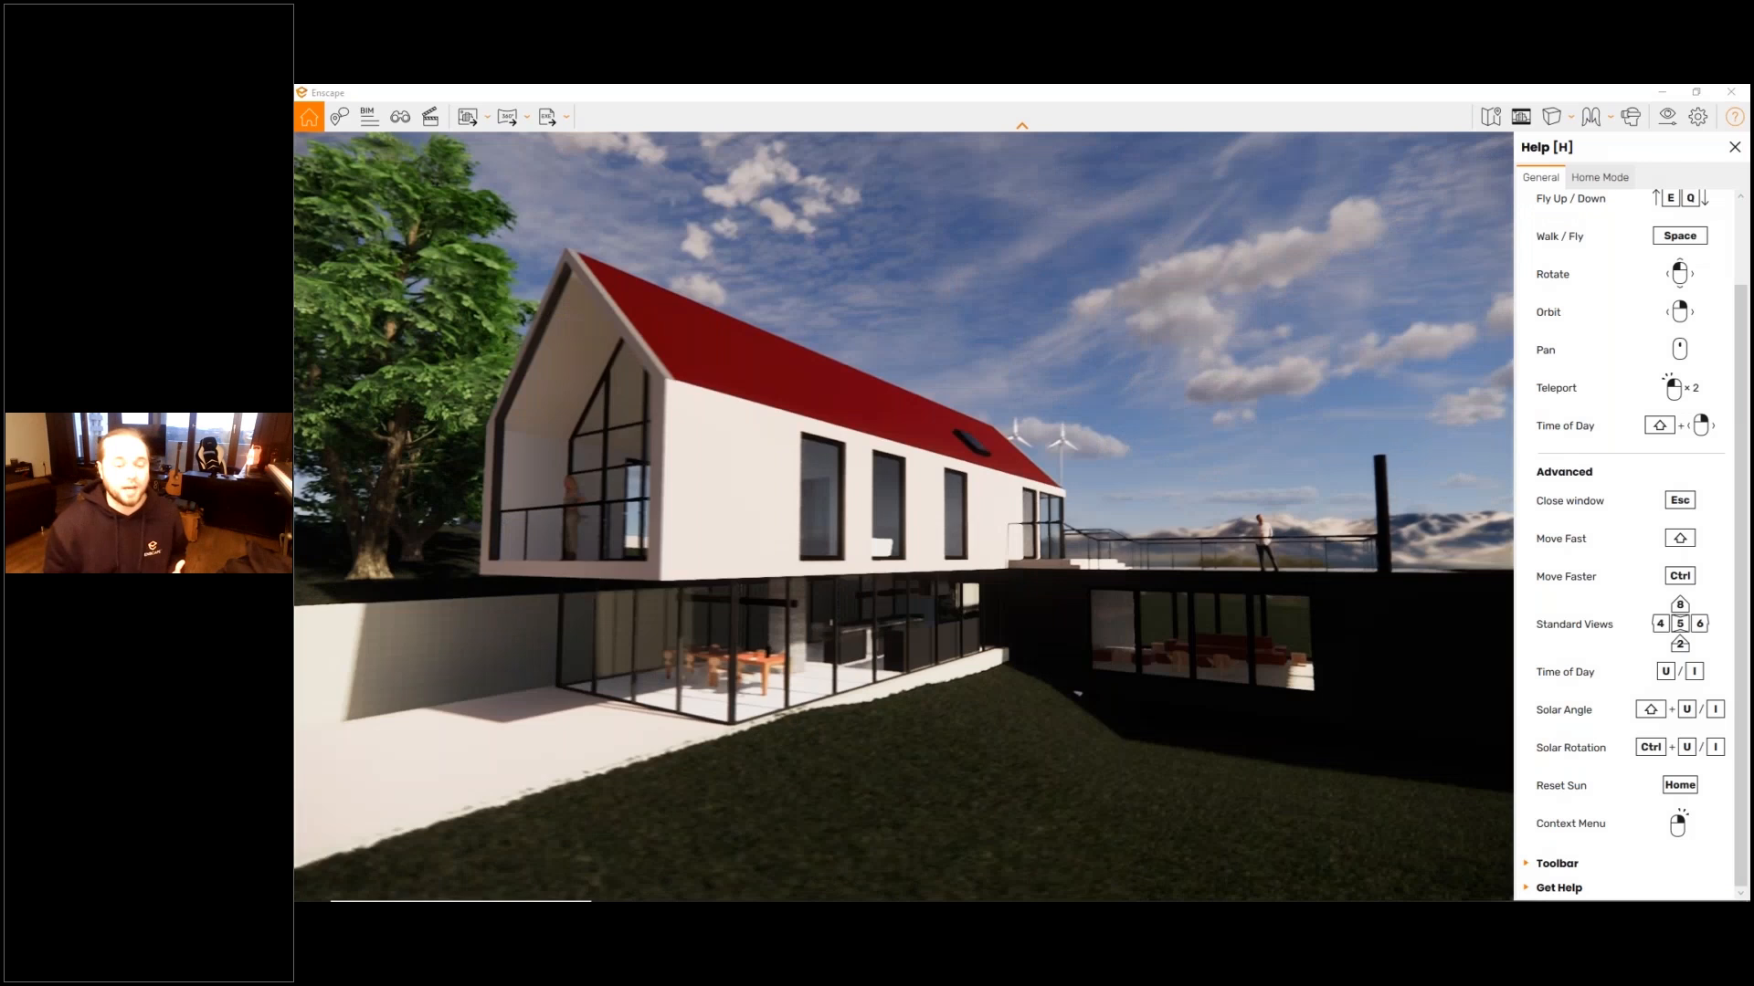
{"action": "right_click_drag", "start_coordinate": [1251, 285], "coordinate": [1163, 281]}
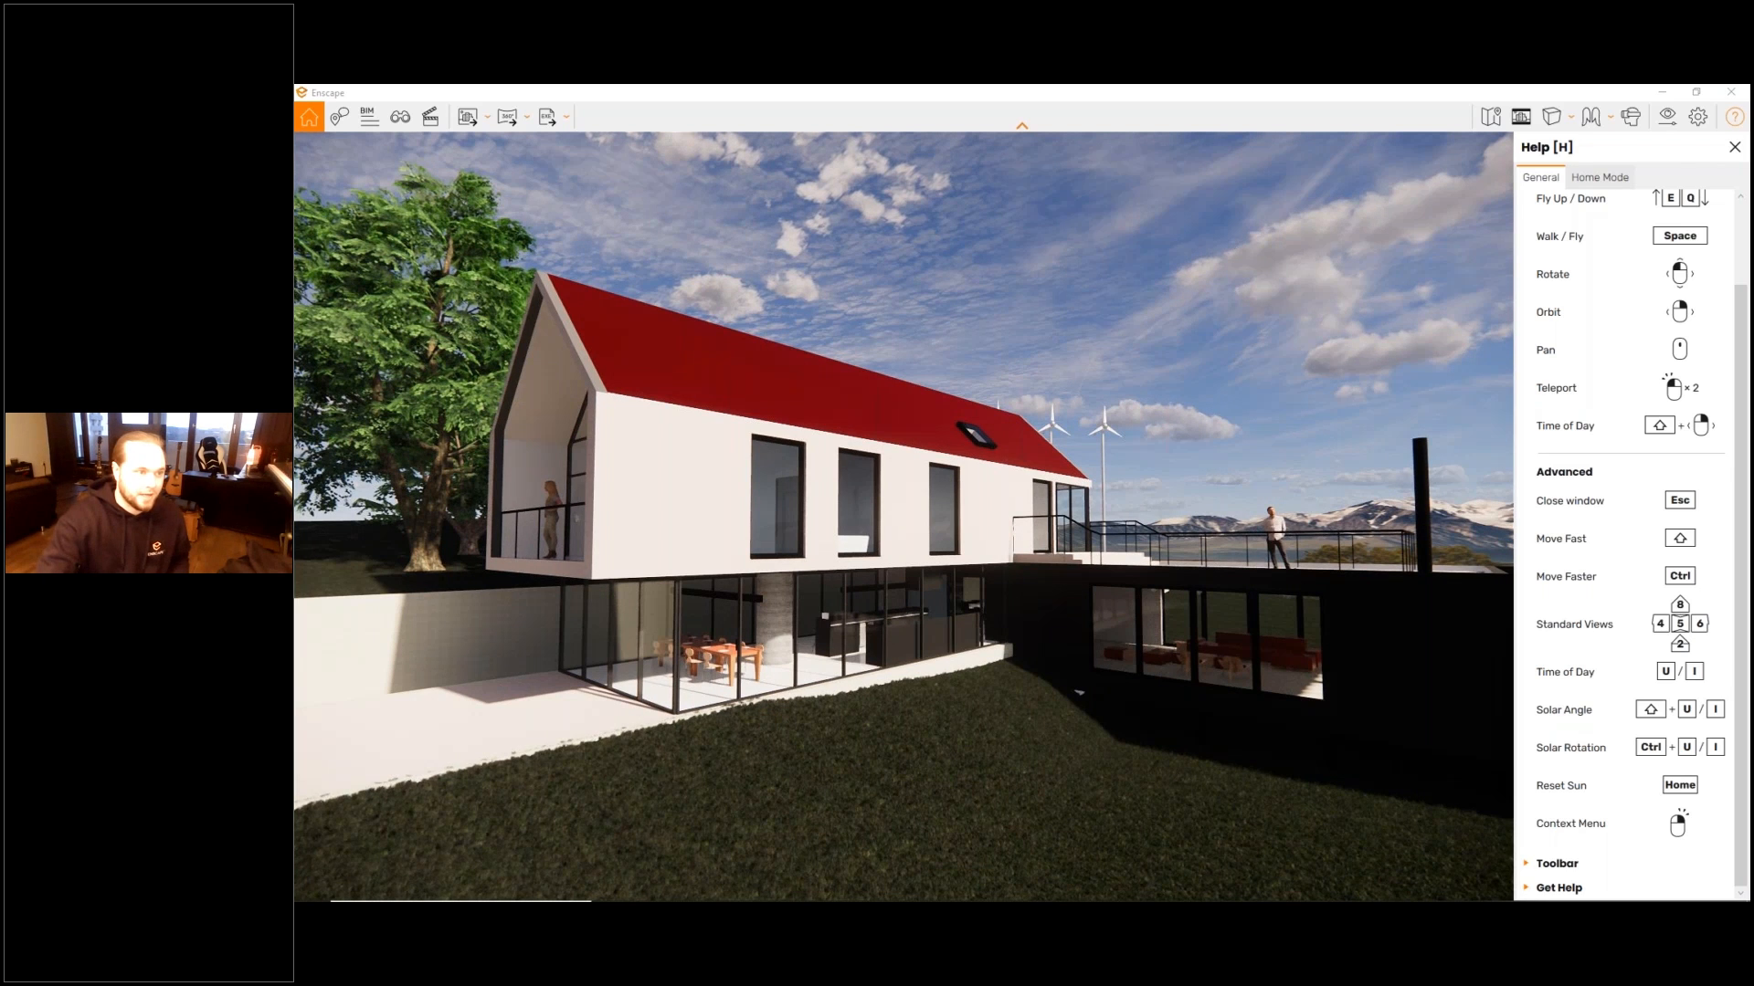
{"action": "mouse_move", "coordinate": [1562, 153]}
{"action": "left_mouse_down"}
{"action": "mouse_move", "coordinate": [1617, 153]}
{"action": "mouse_move", "coordinate": [1566, 170]}
{"action": "left_mouse_up"}
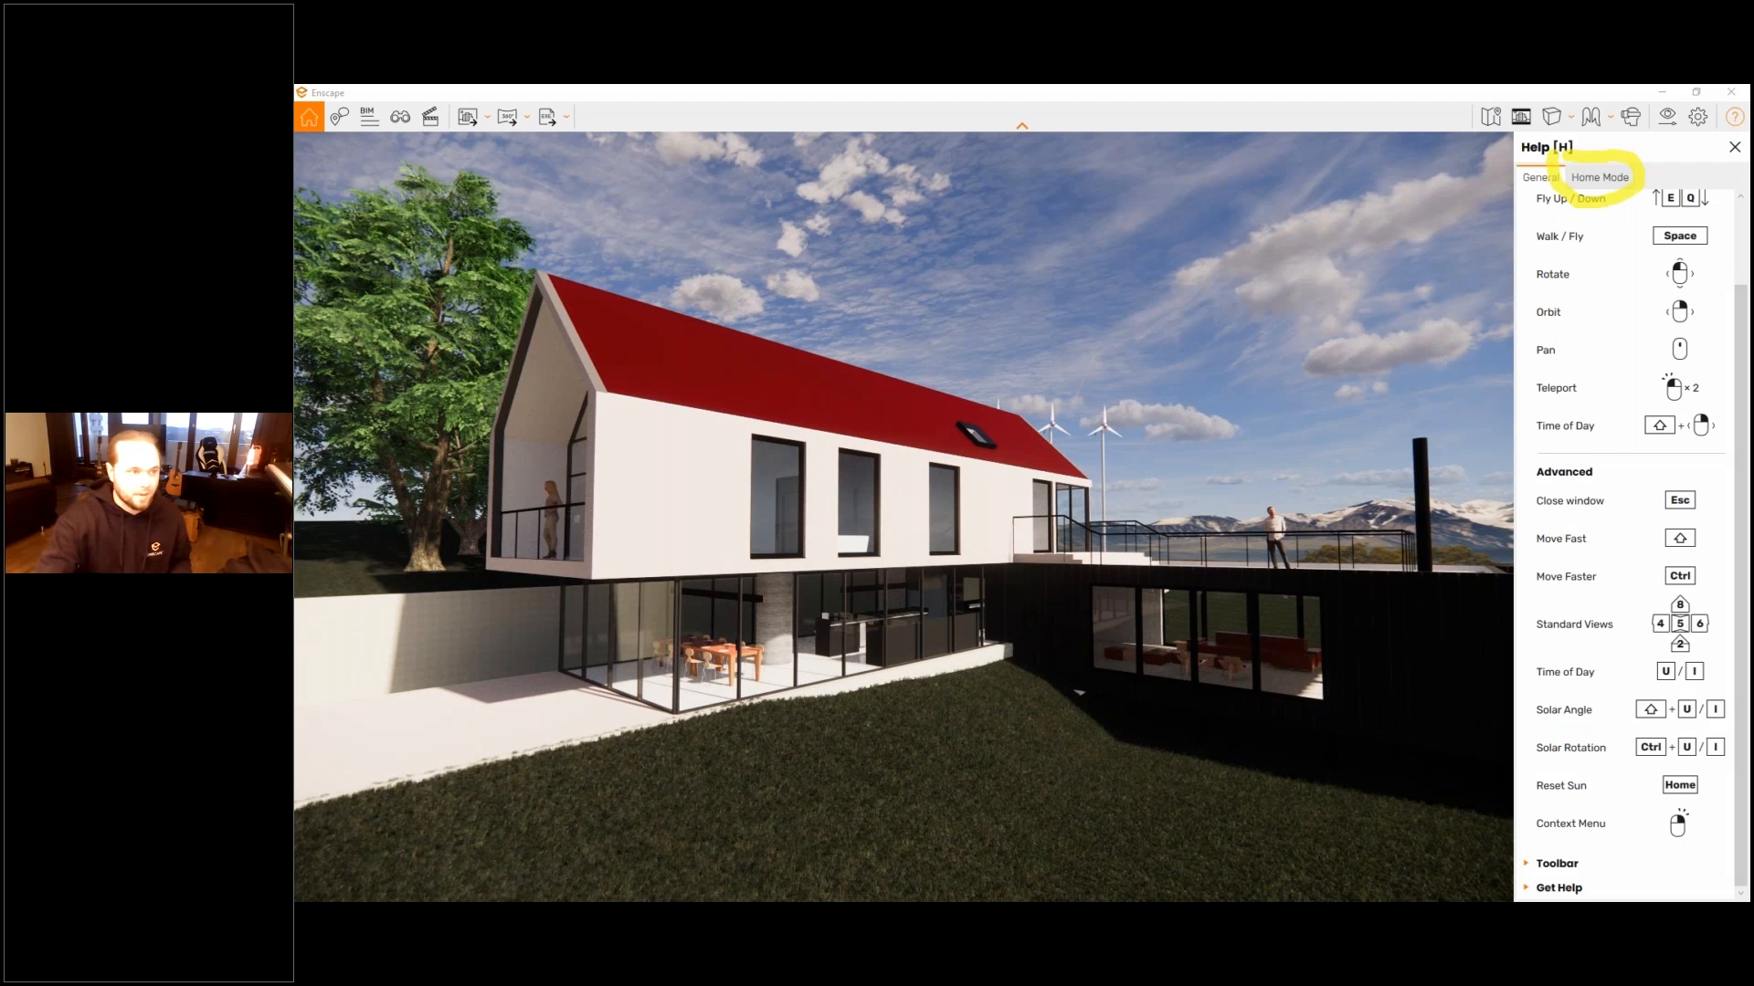
- Review the help pages for Home Mode, Collaborative Annotation, BIM Mode, View Management and the Video Editor, and return to Home Mode with the help closed
{"action": "left_click", "coordinate": [1606, 181]}
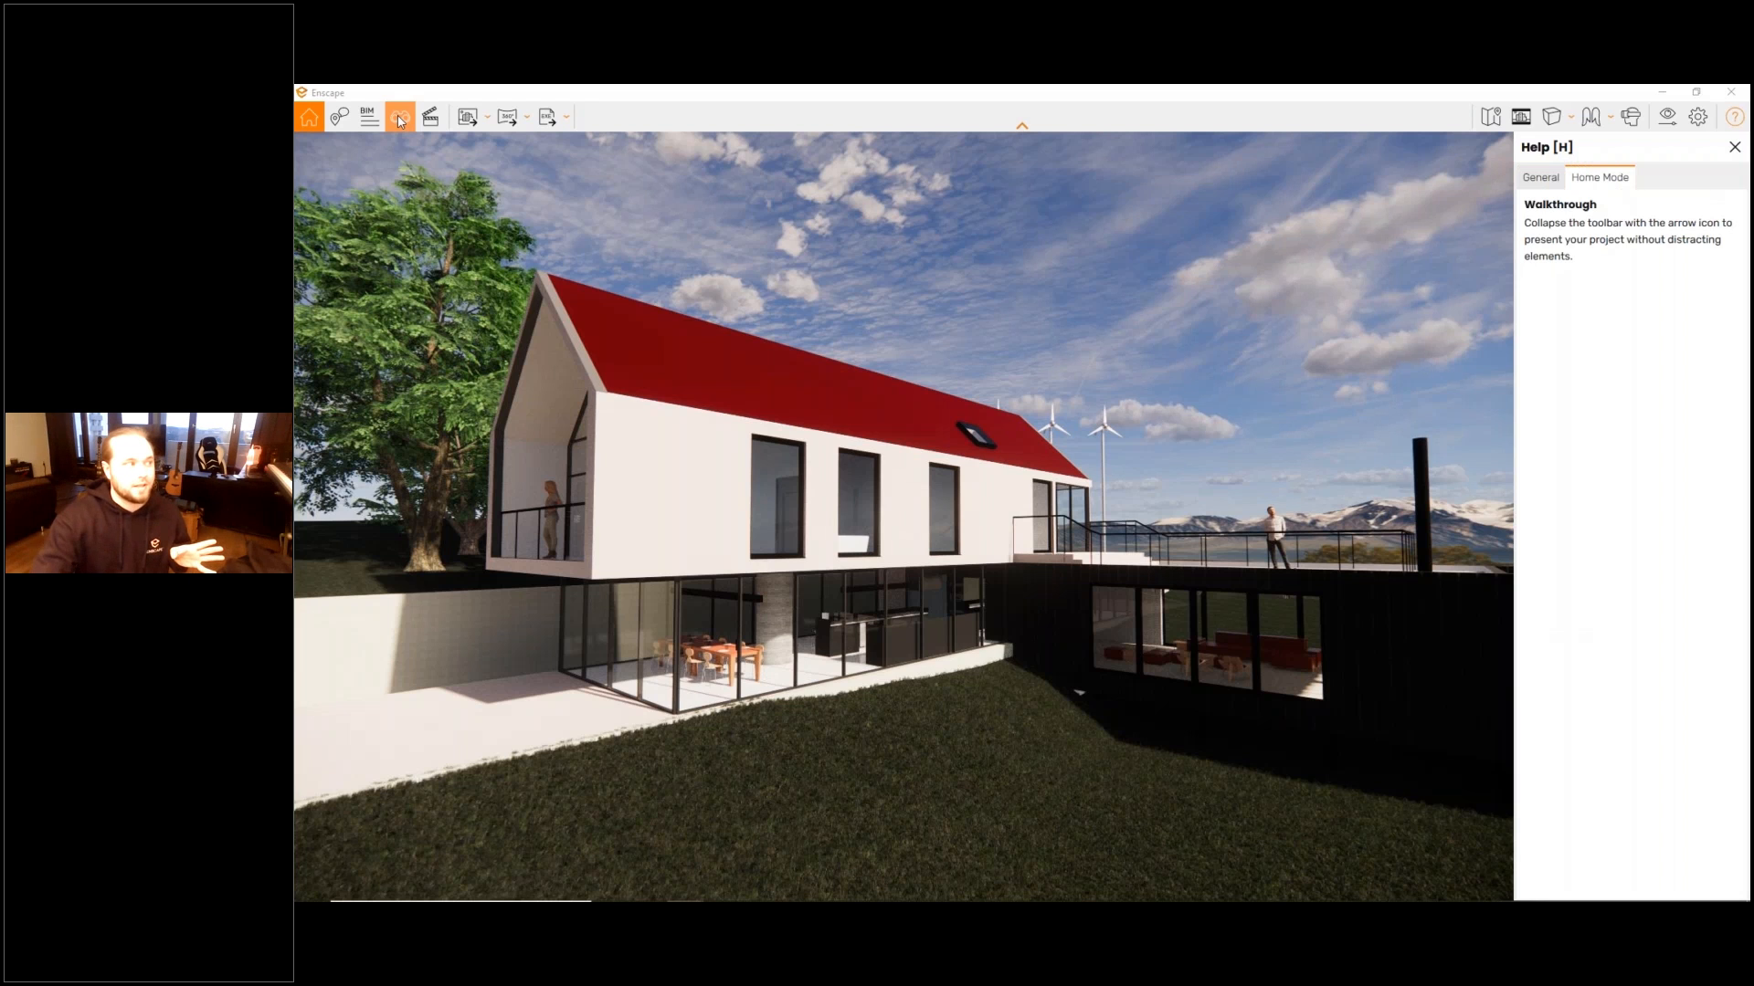
{"action": "left_click", "coordinate": [344, 123]}
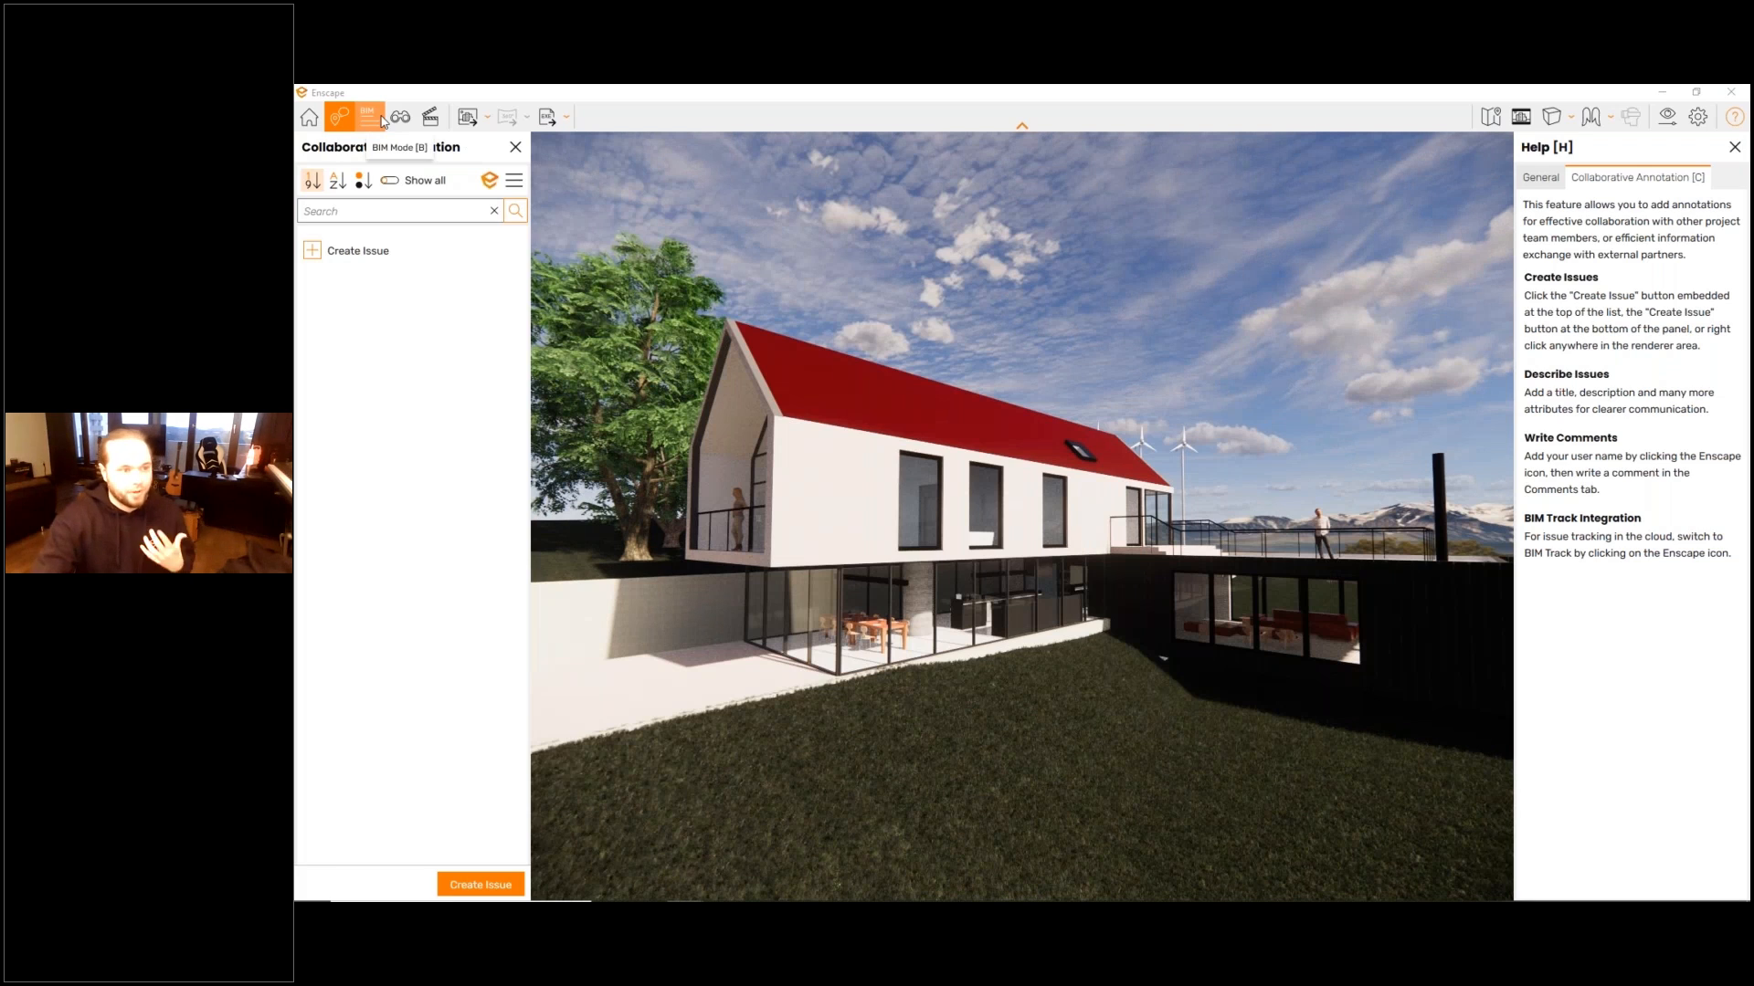
{"action": "left_click", "coordinate": [370, 117]}
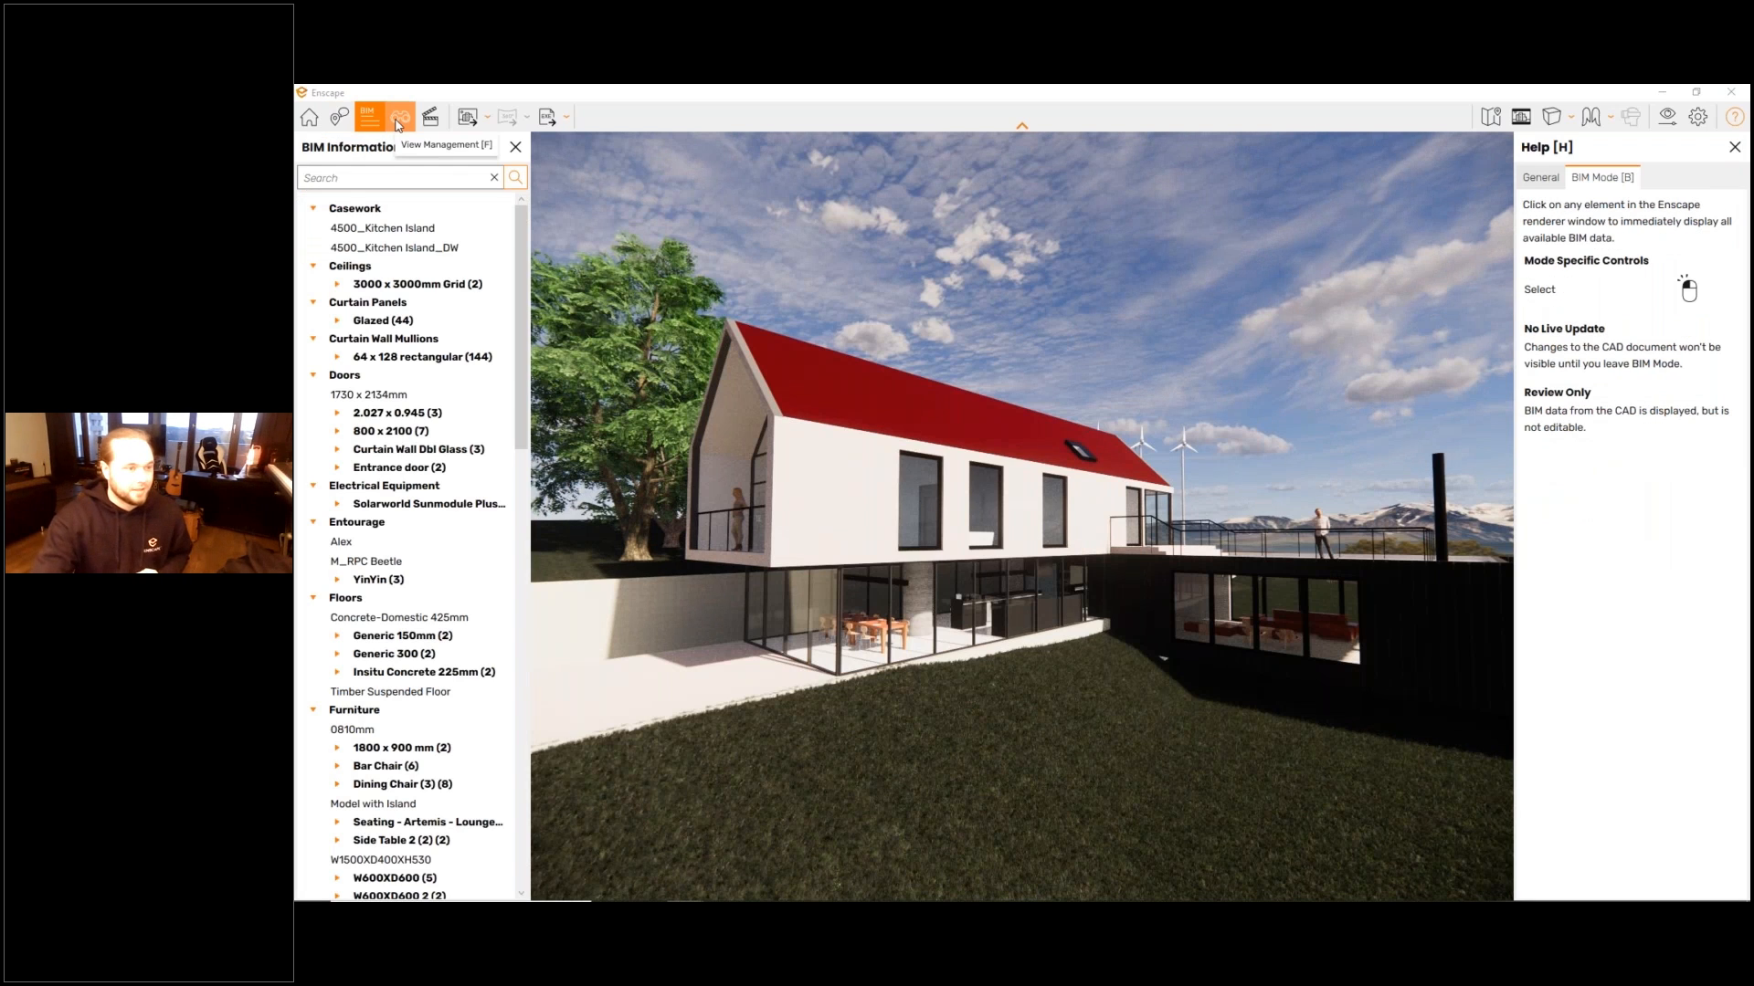
{"action": "left_click", "coordinate": [399, 120]}
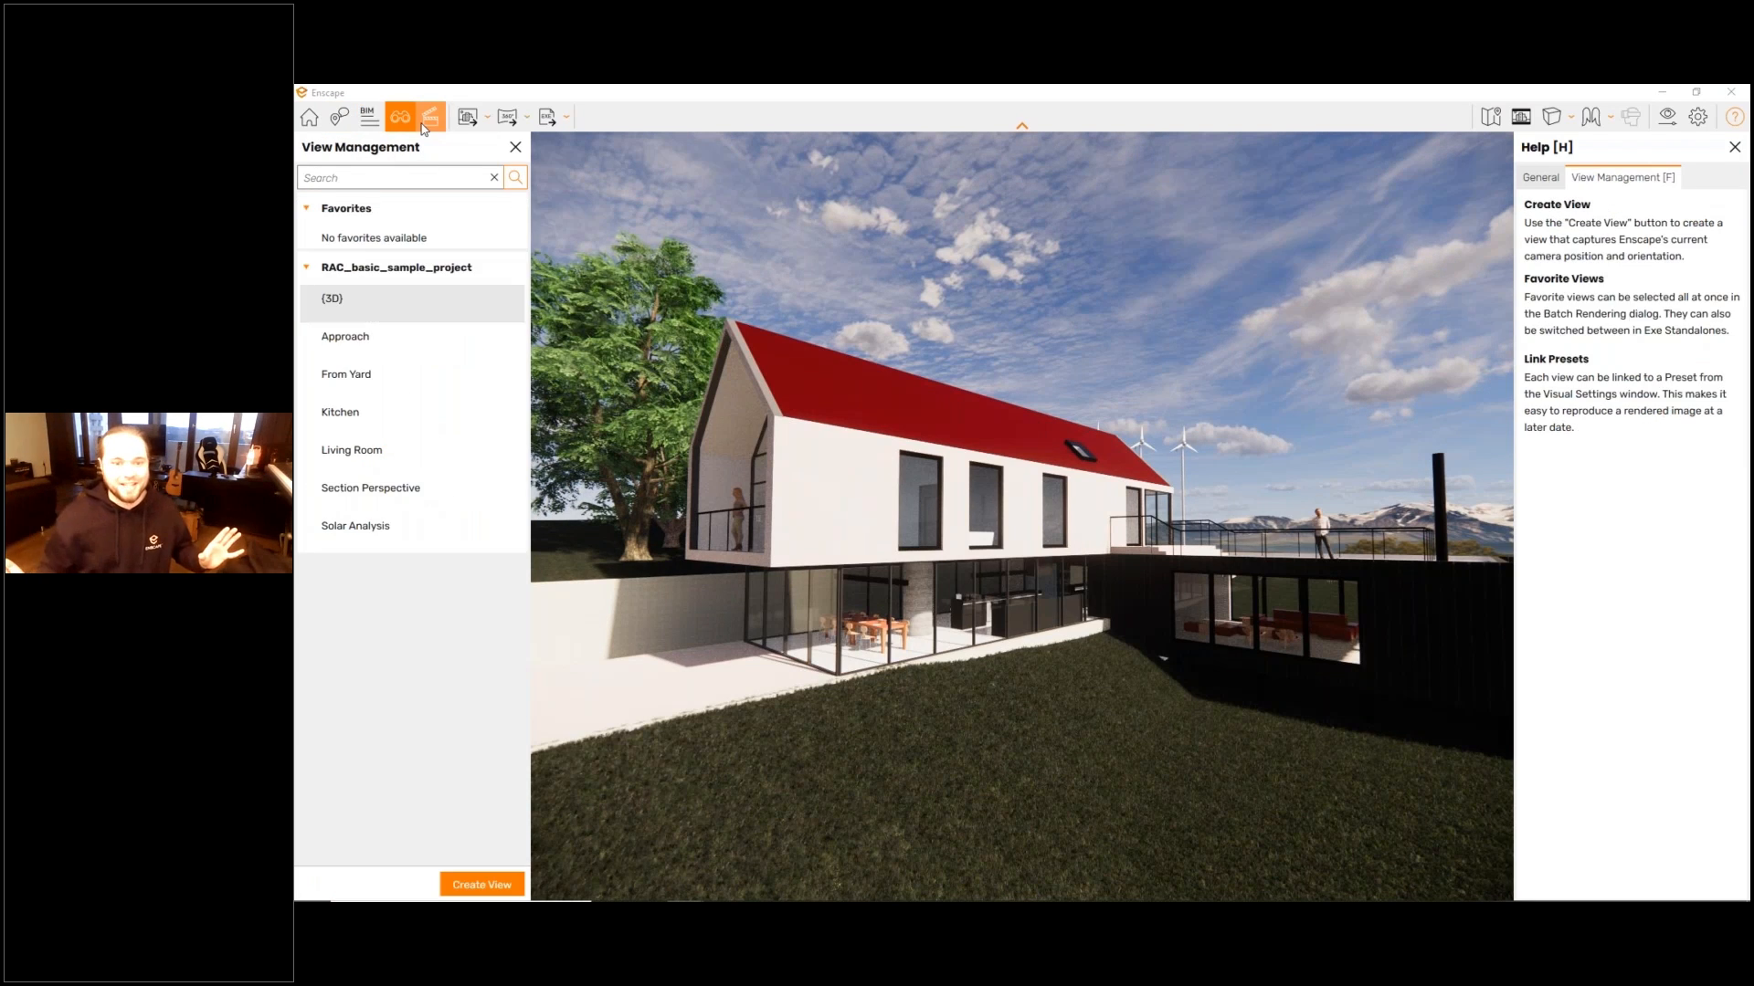
{"action": "left_click", "coordinate": [426, 124]}
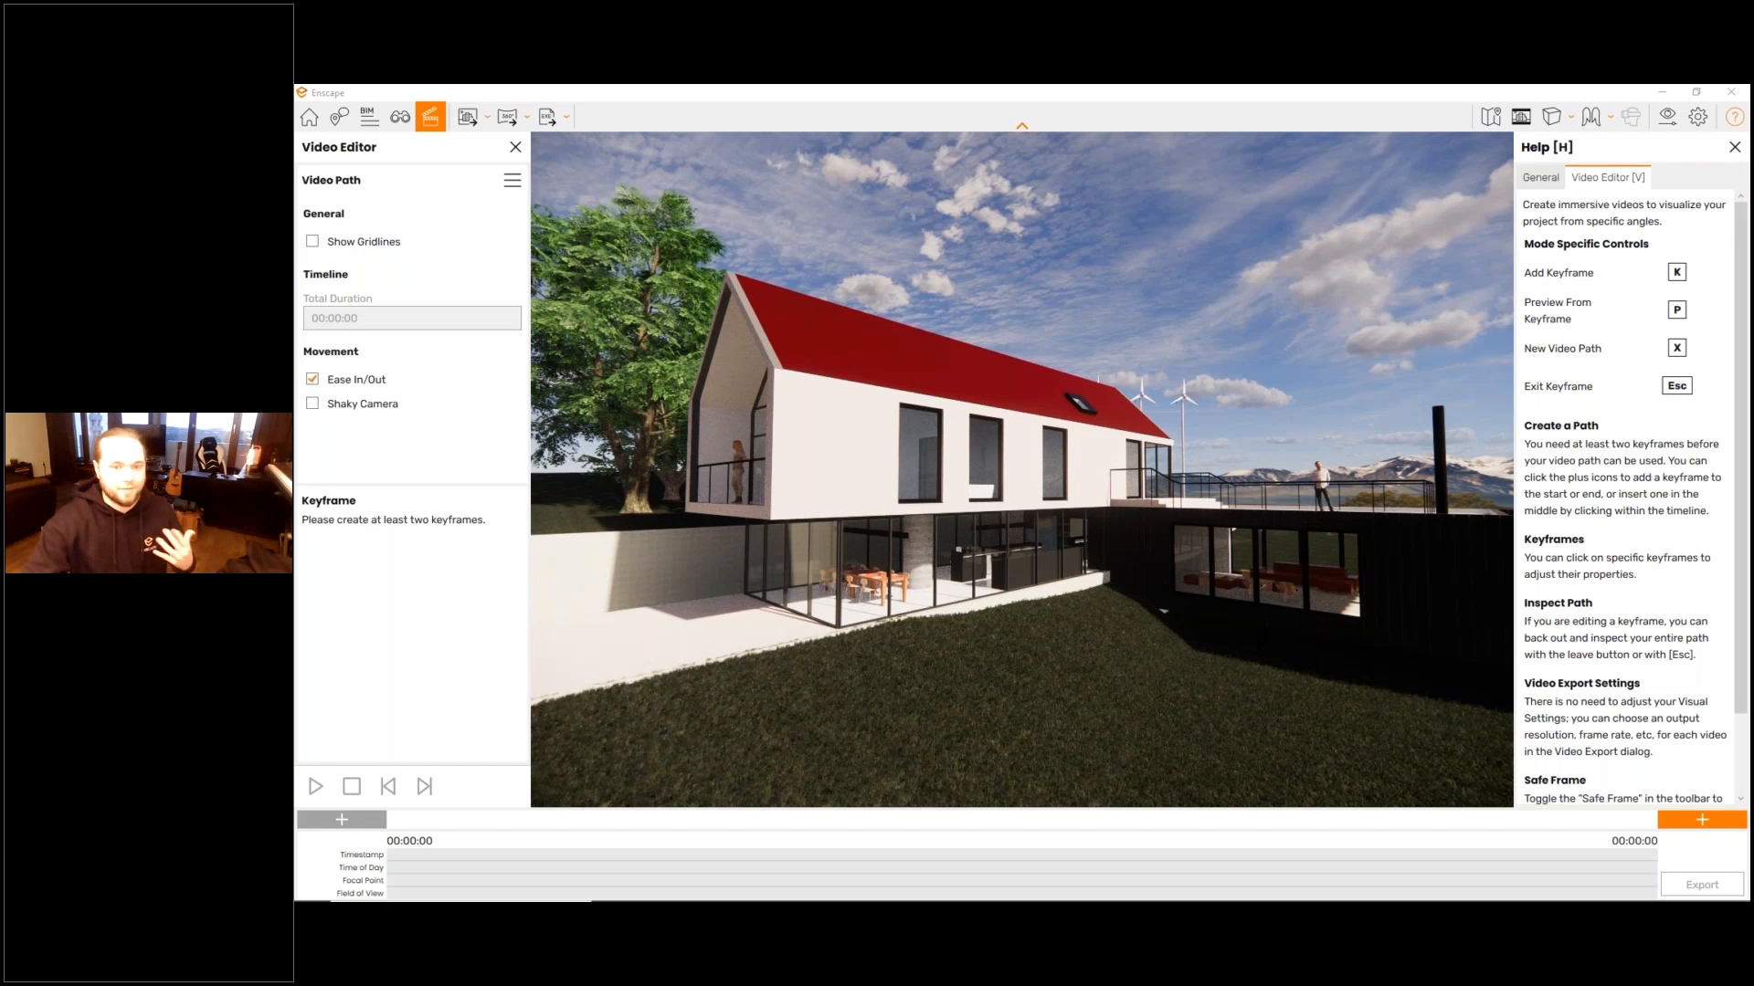
{"action": "left_click", "coordinate": [1733, 149]}
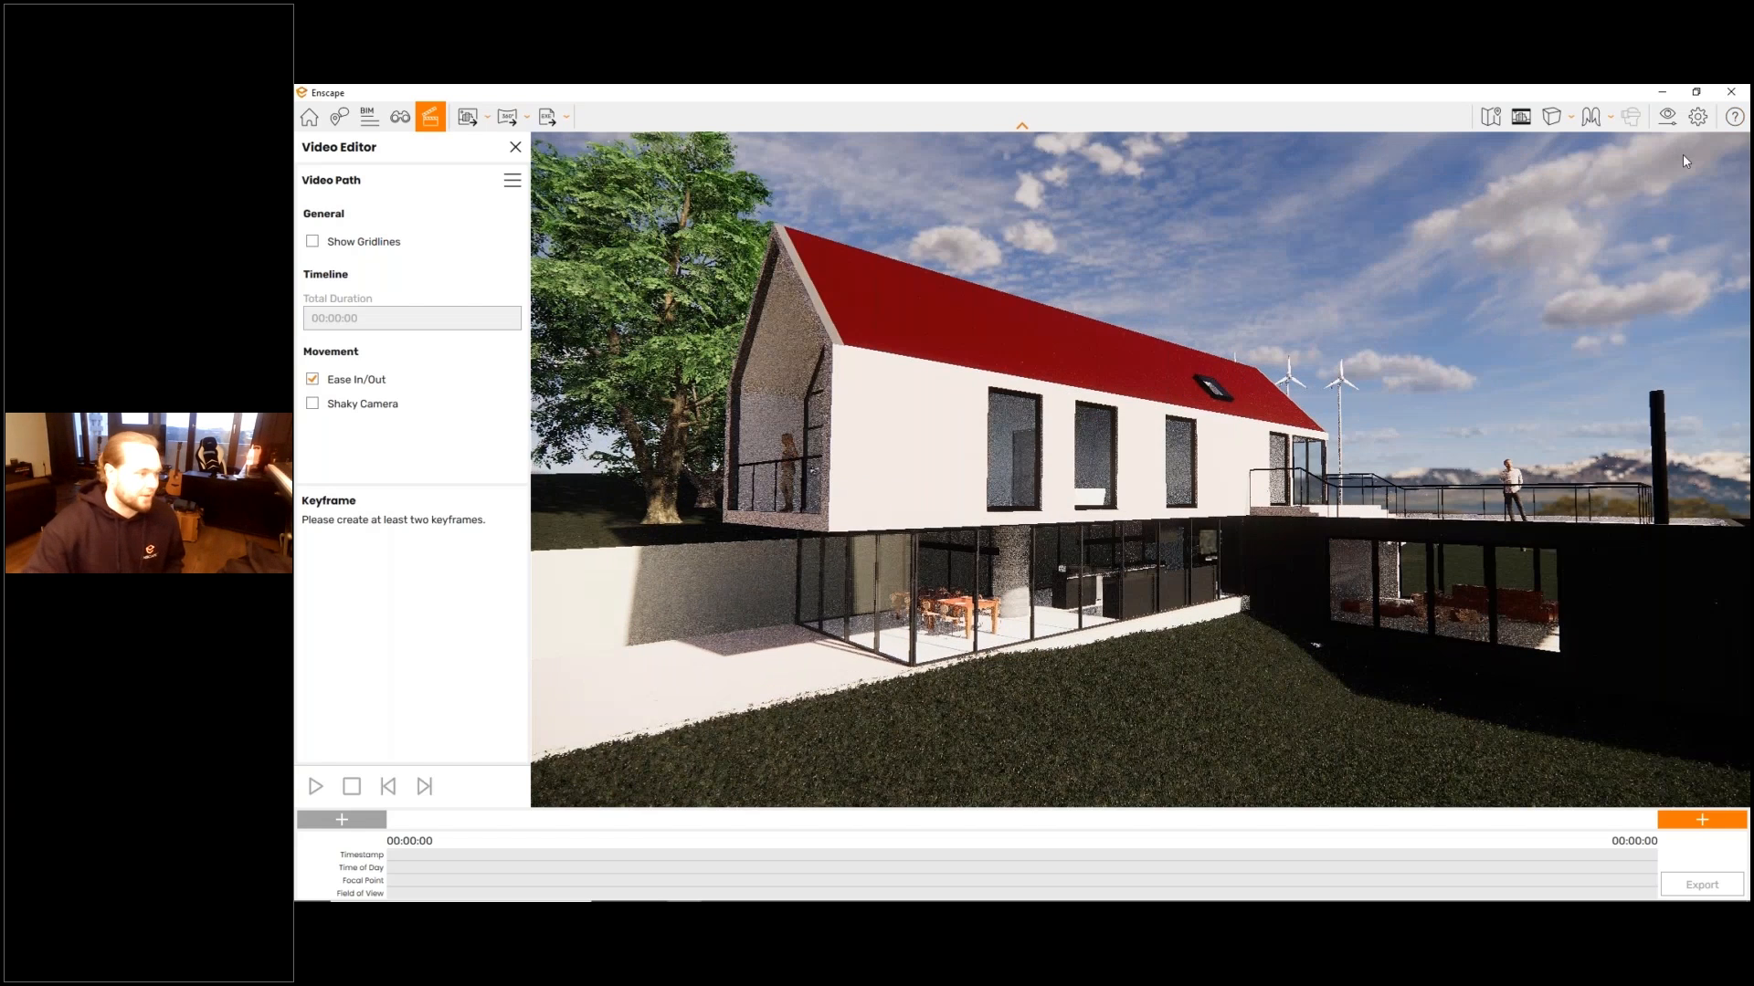
{"action": "key", "text": "k"}
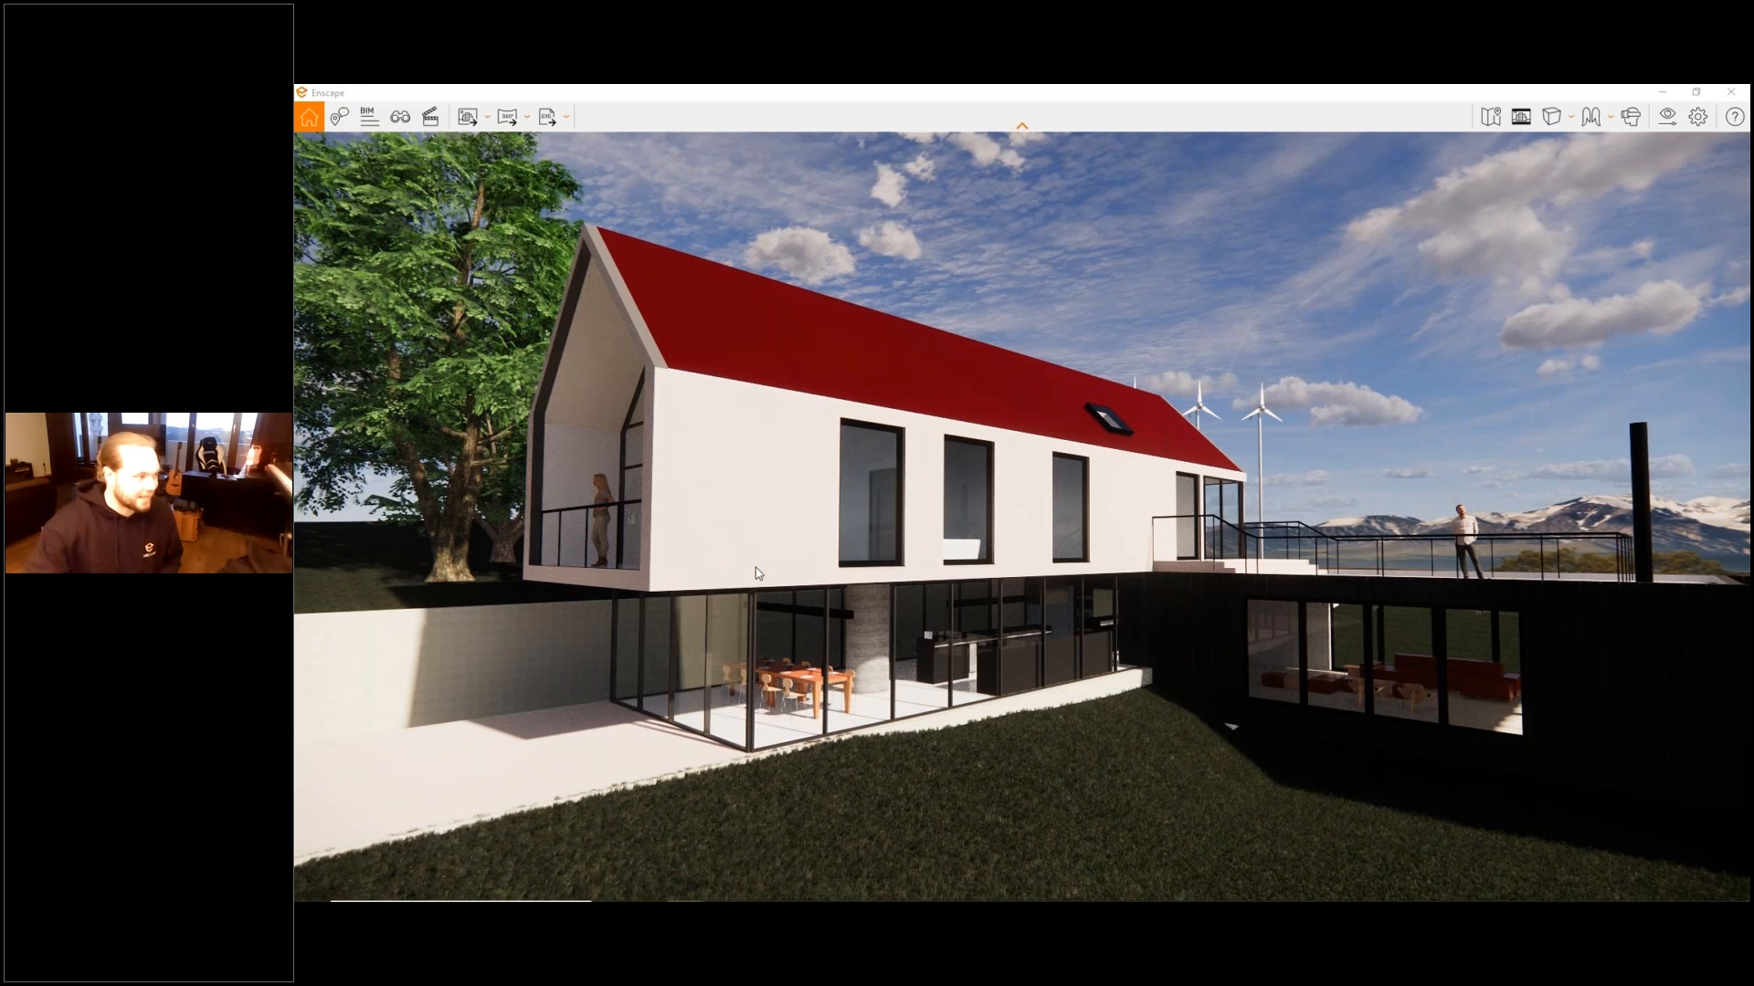
- Create a collaborative annotation issue titled "A Title" with the description "aeata" and the state In Progress
{"action": "right_click", "coordinate": [660, 555]}
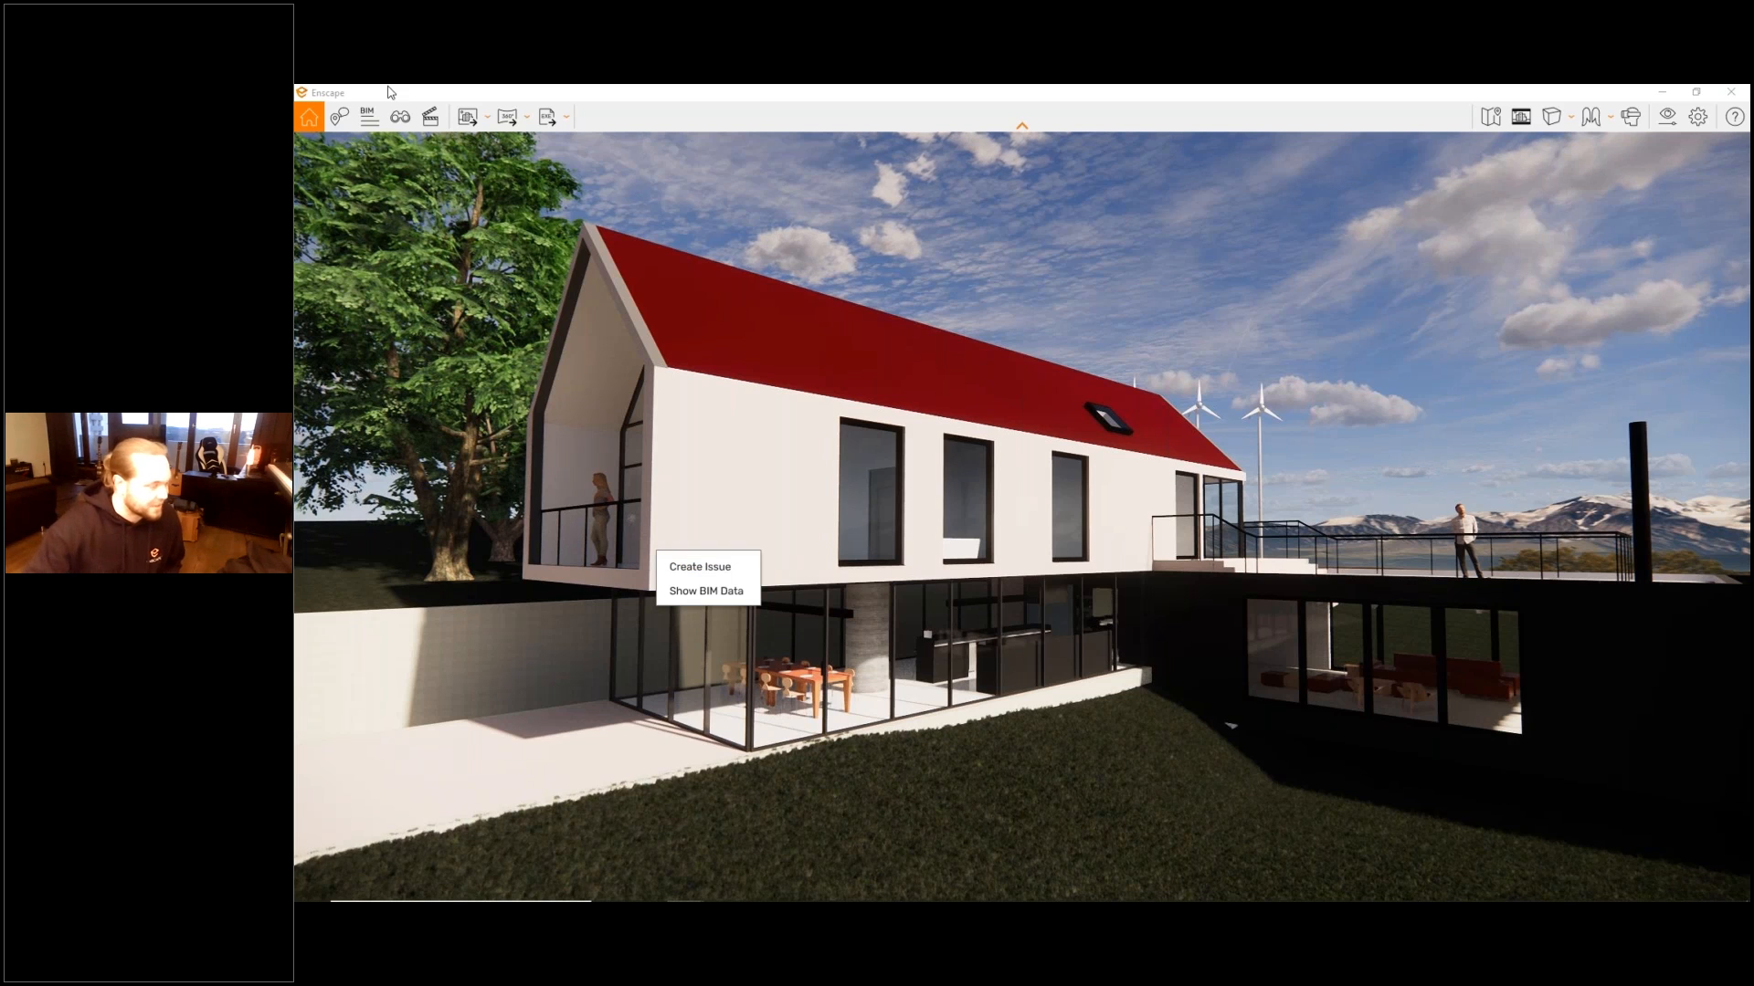
{"action": "left_click", "coordinate": [339, 116]}
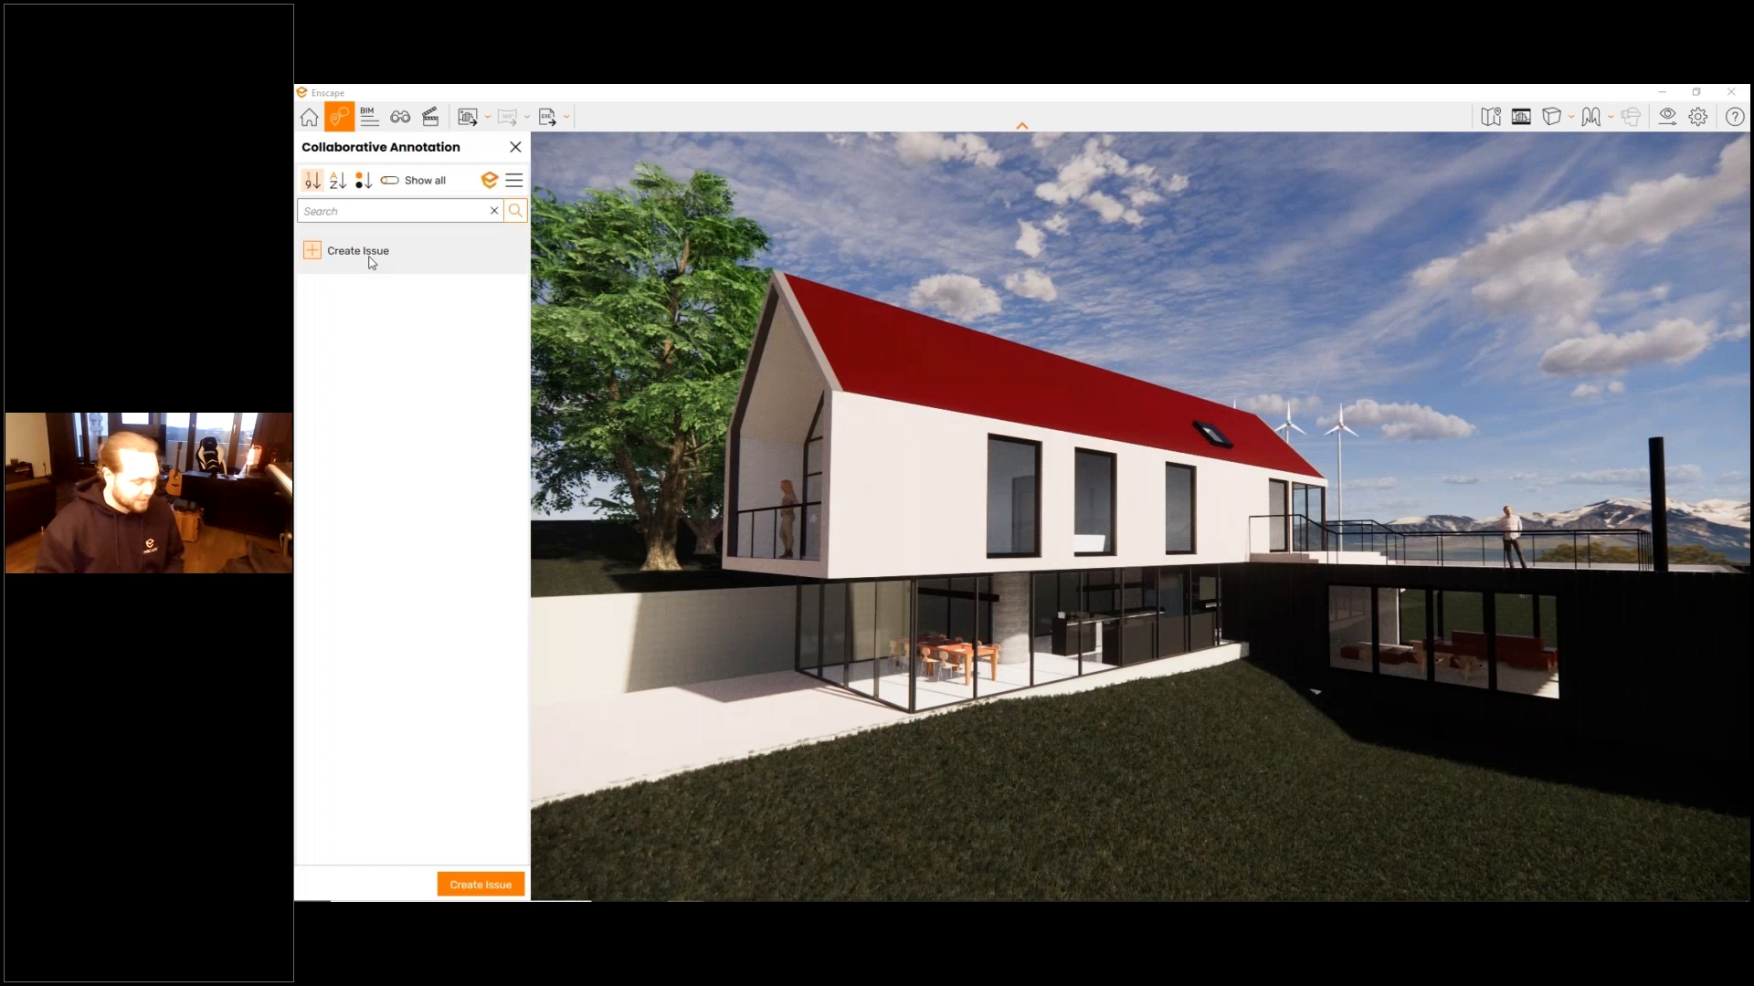
{"action": "left_click", "coordinate": [358, 251]}
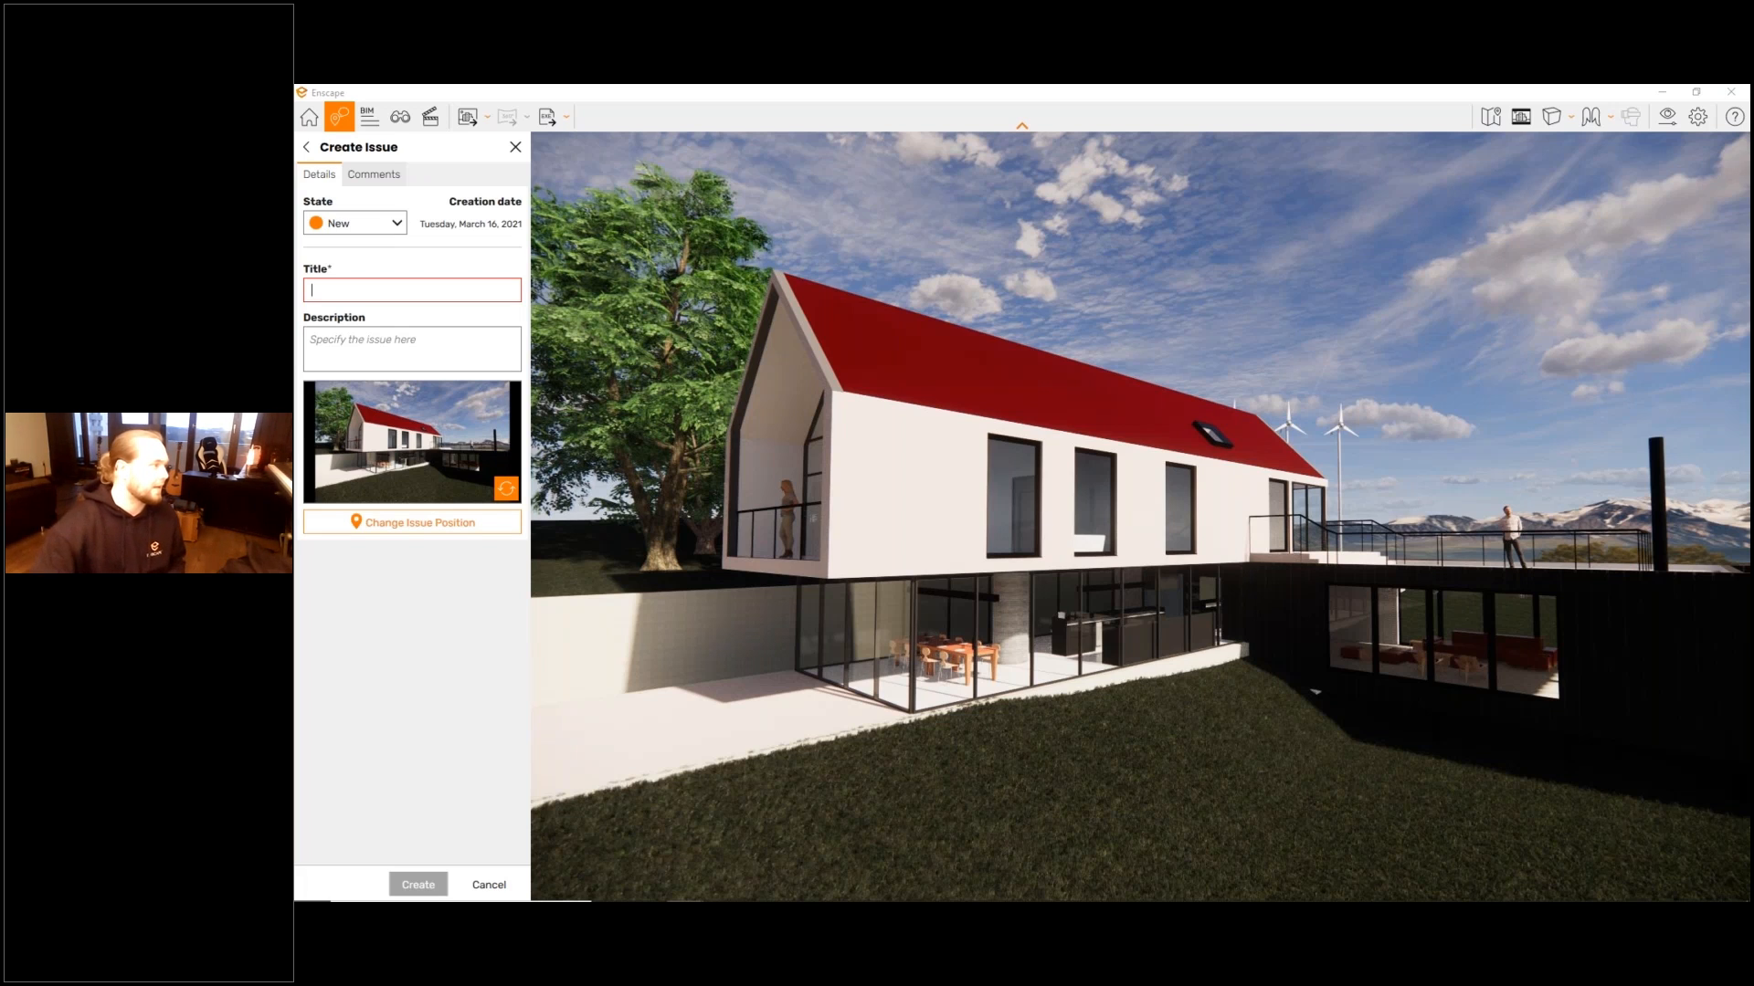
{"action": "type", "text": "A Title"}
{"action": "key", "text": "Tab"}
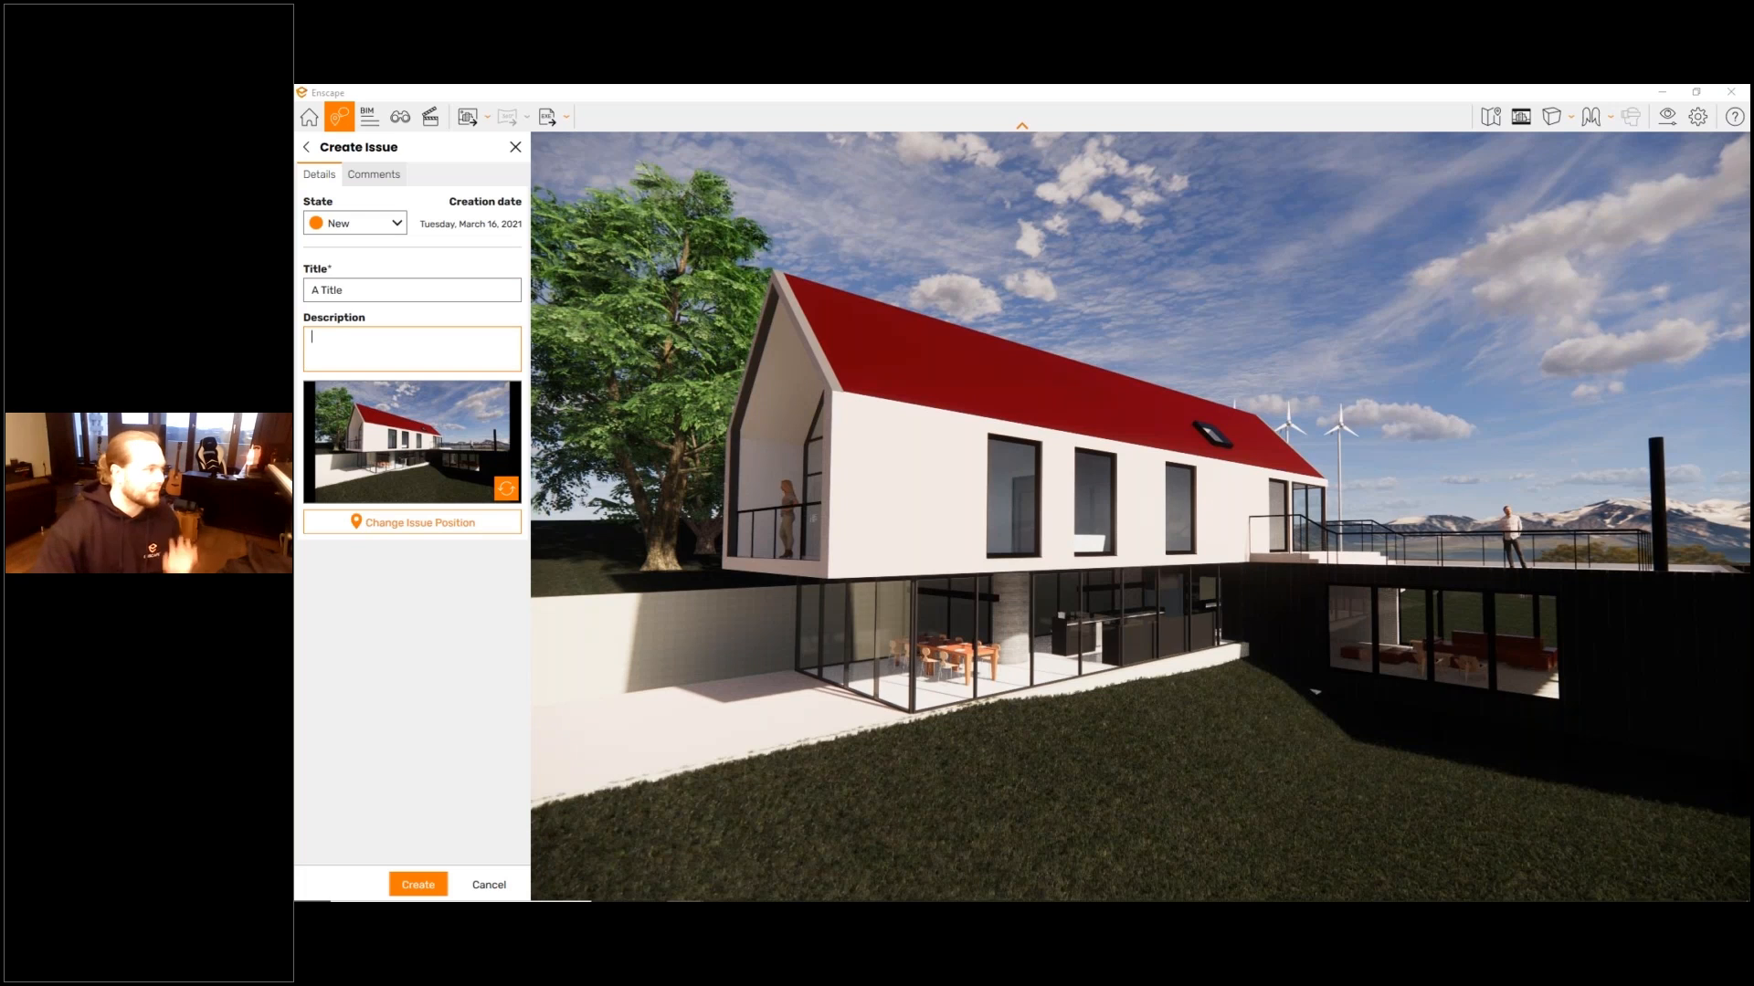
{"action": "type", "text": "aeata"}
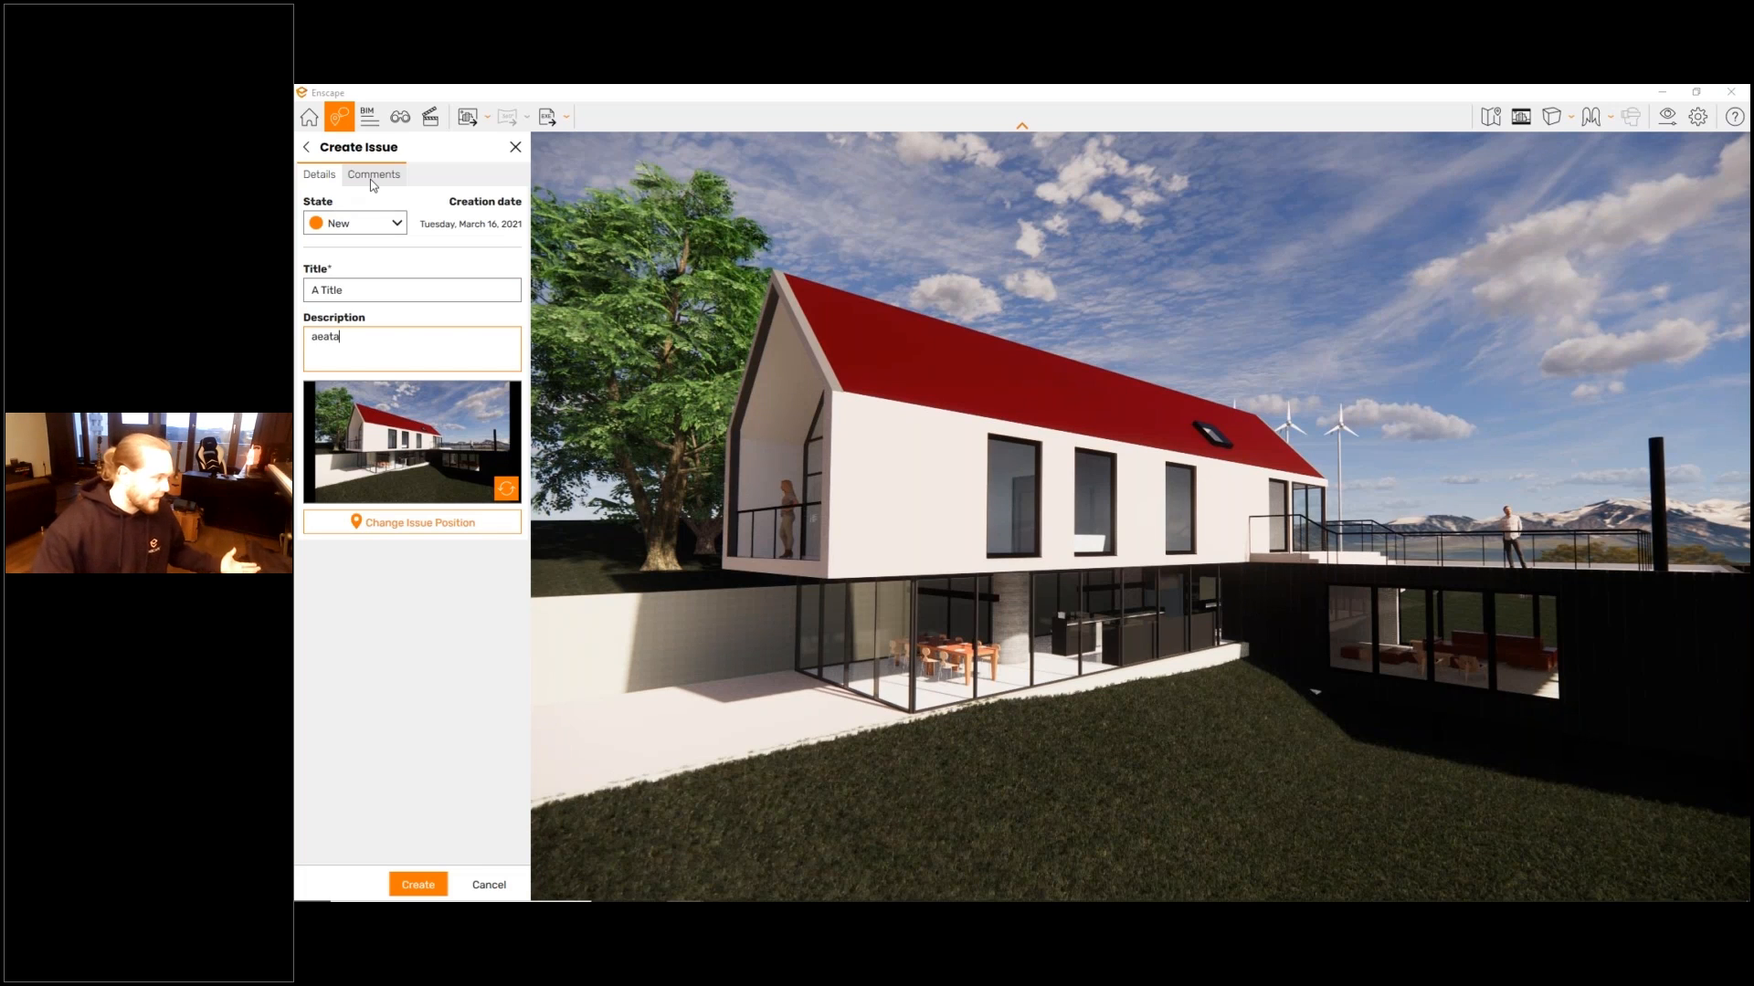
{"action": "left_click", "coordinate": [354, 229]}
{"action": "left_click", "coordinate": [357, 269]}
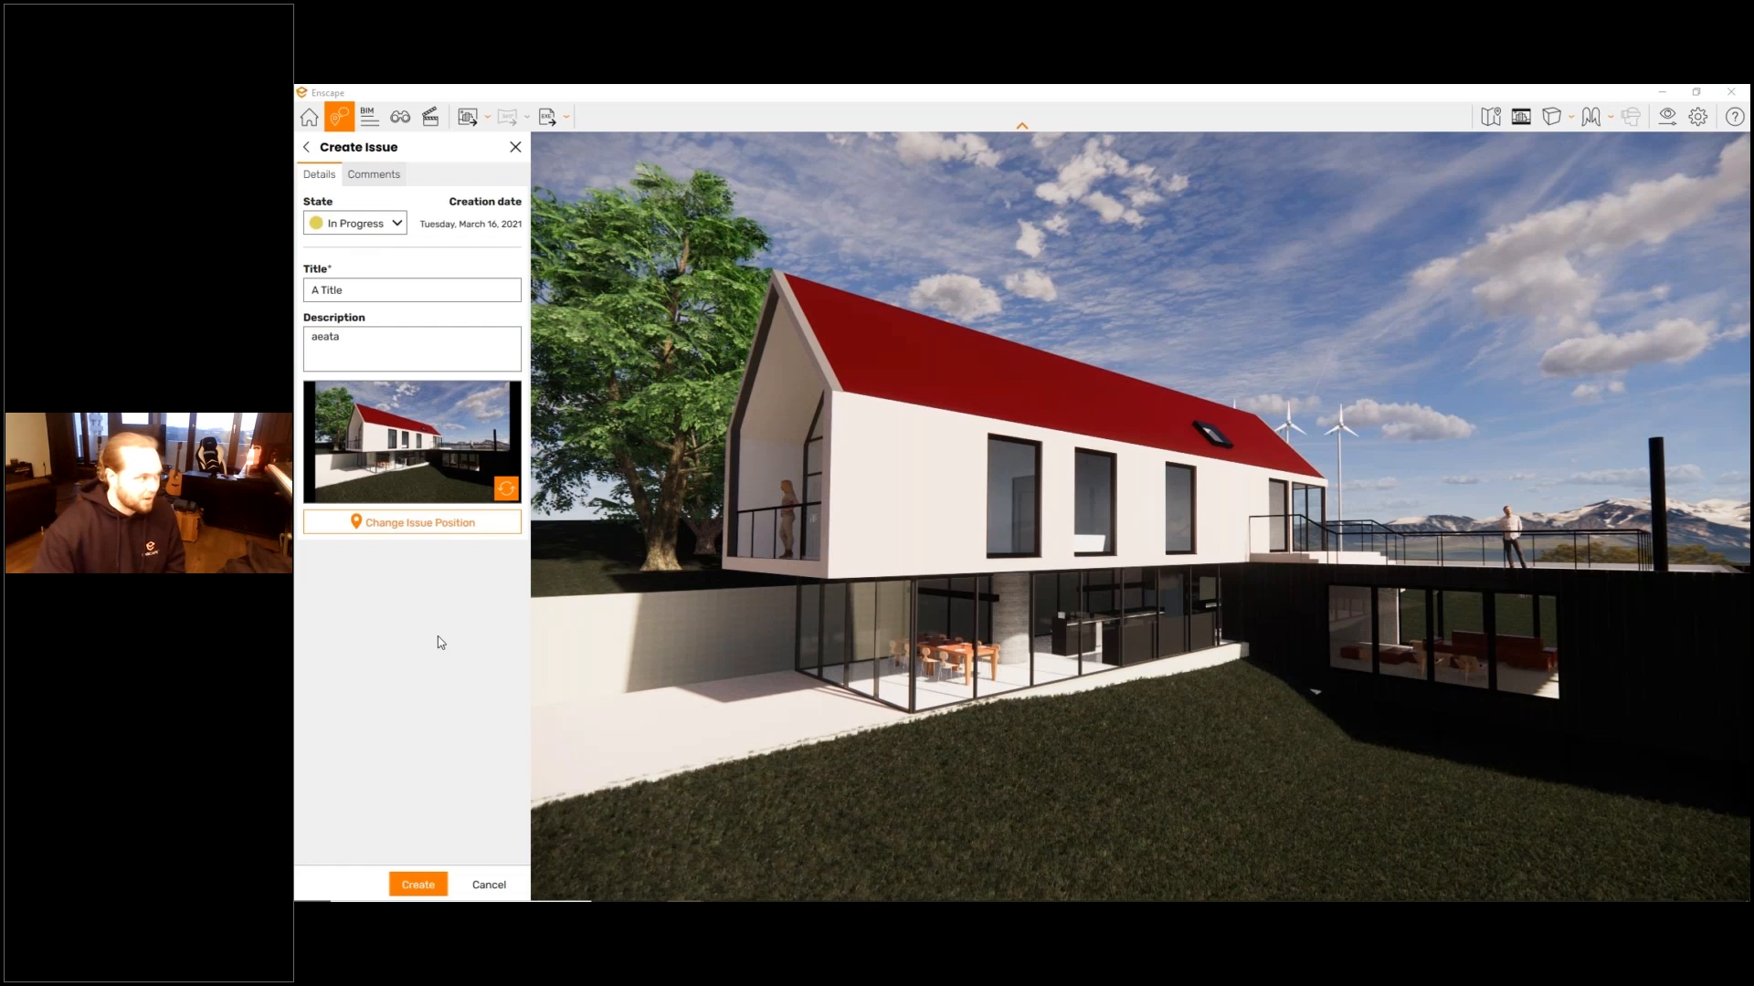
{"action": "left_click", "coordinate": [418, 884]}
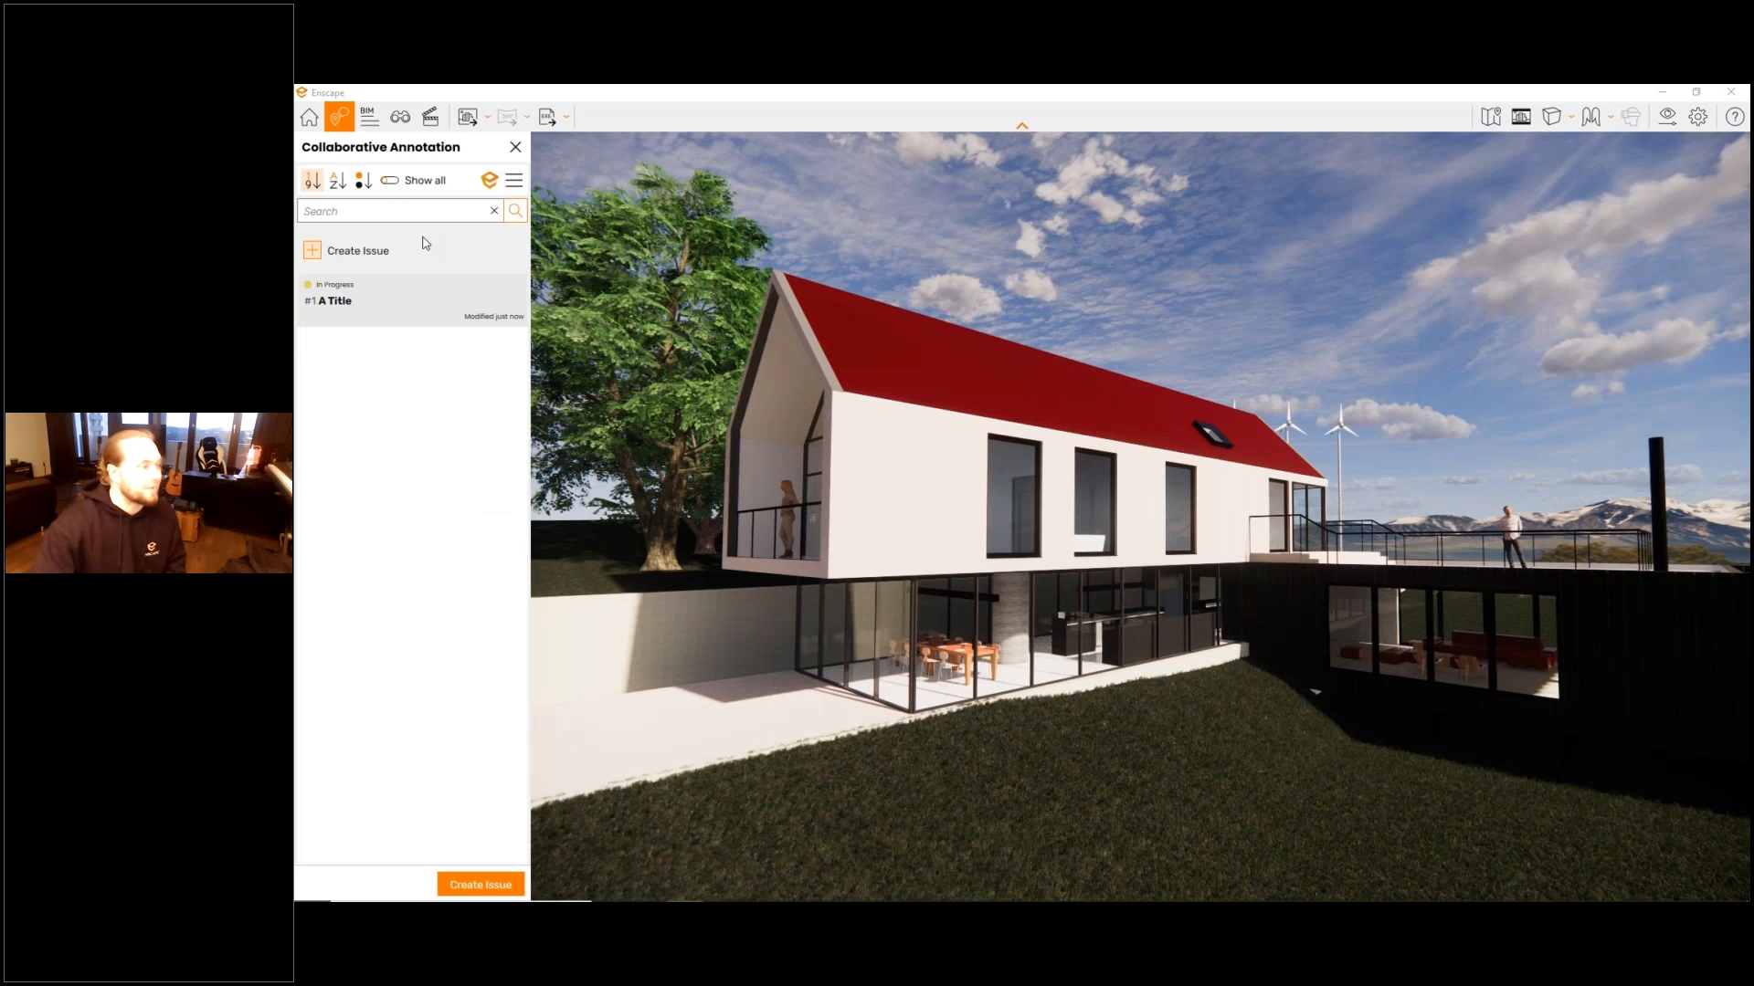
- Review the comments and details of the issue "A Title" and the issue list's BCF export and import options
{"action": "left_click", "coordinate": [377, 303]}
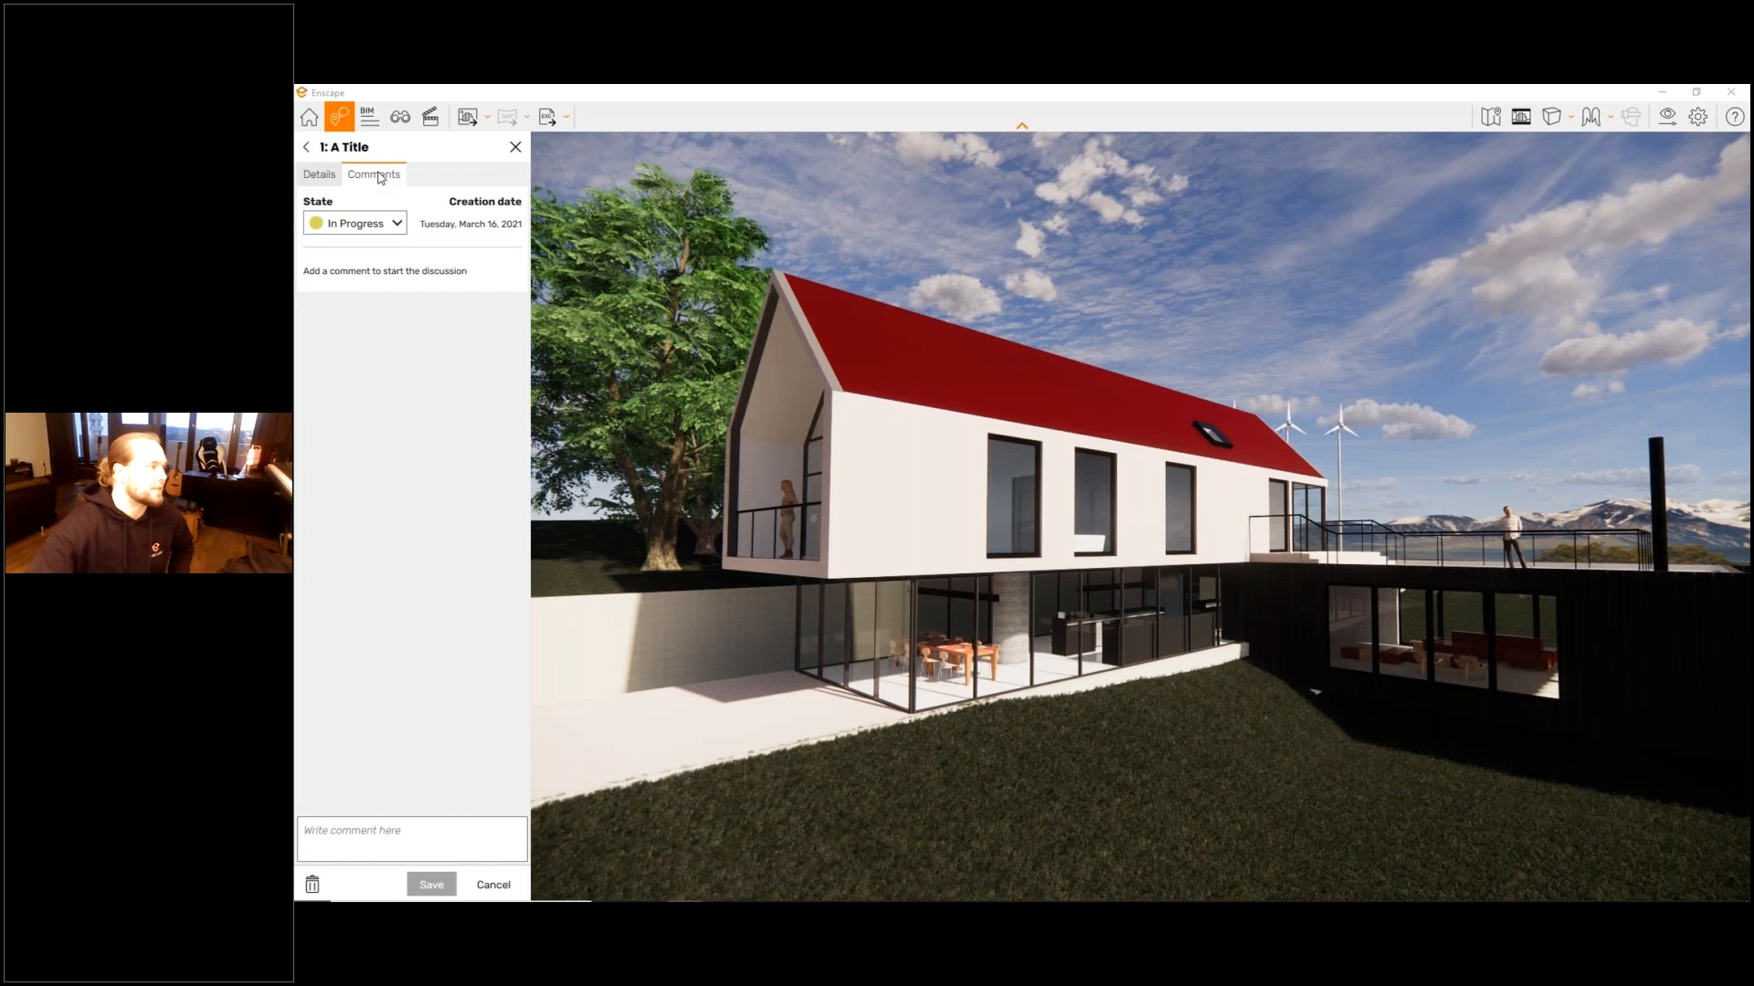
{"action": "left_click", "coordinate": [320, 174]}
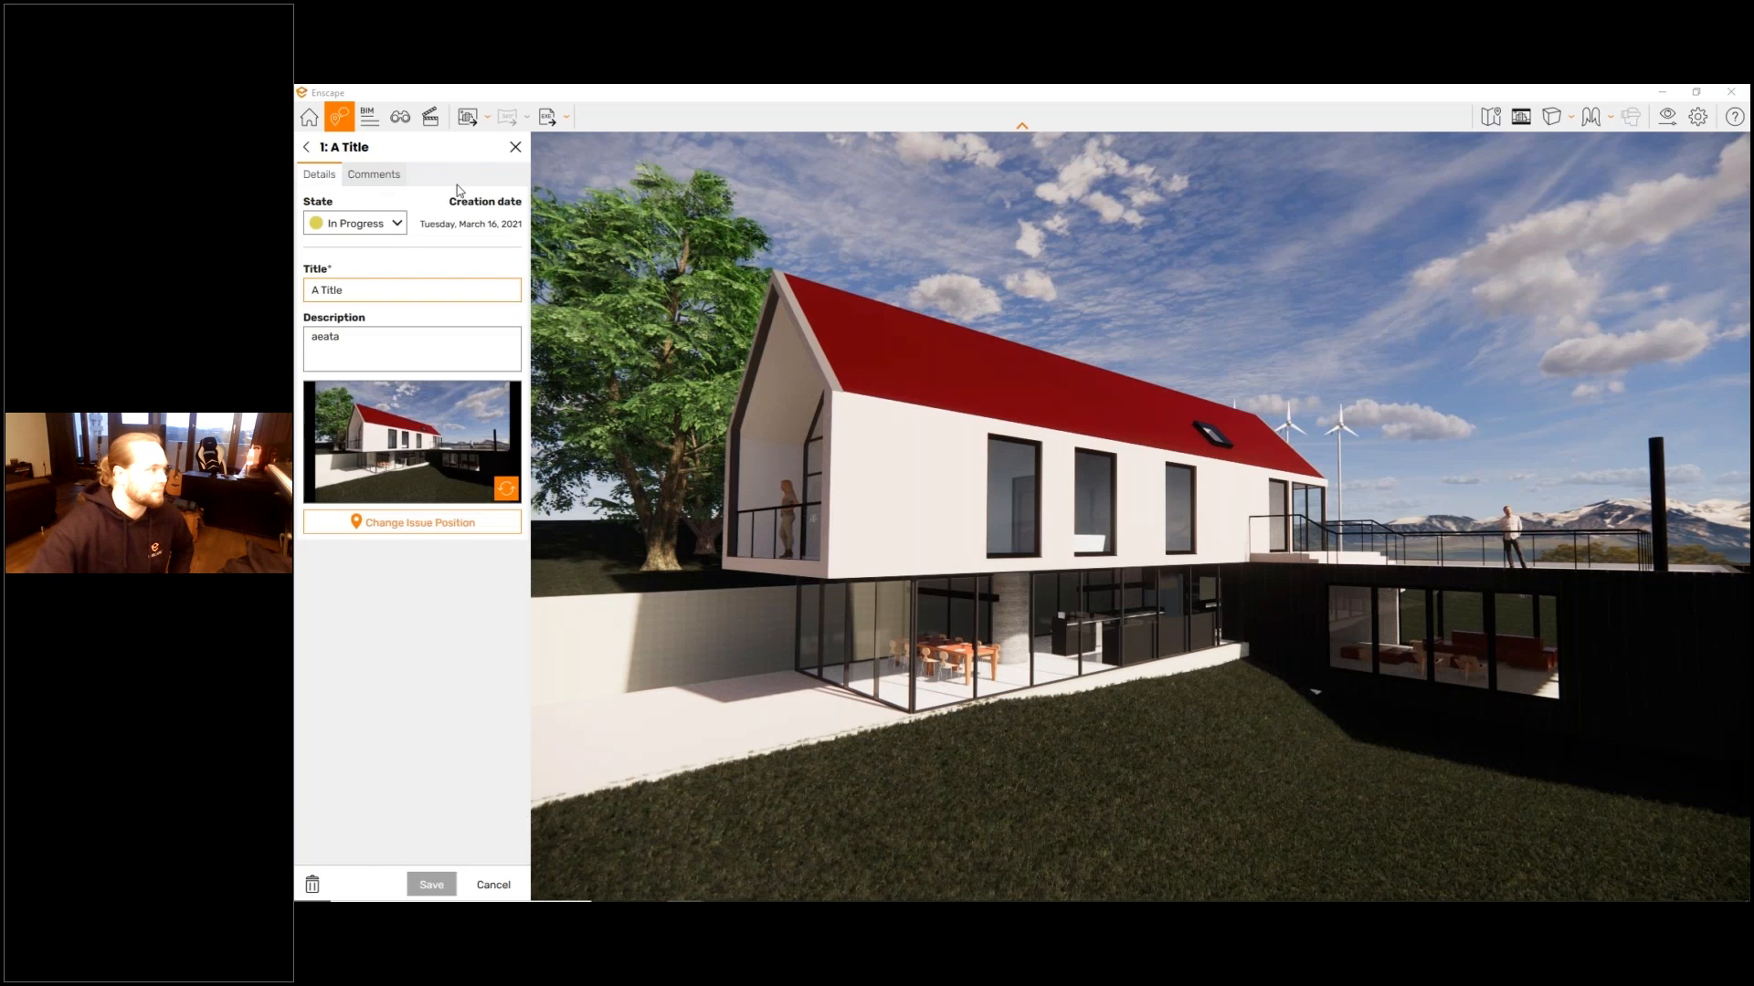
{"action": "left_click", "coordinate": [348, 153]}
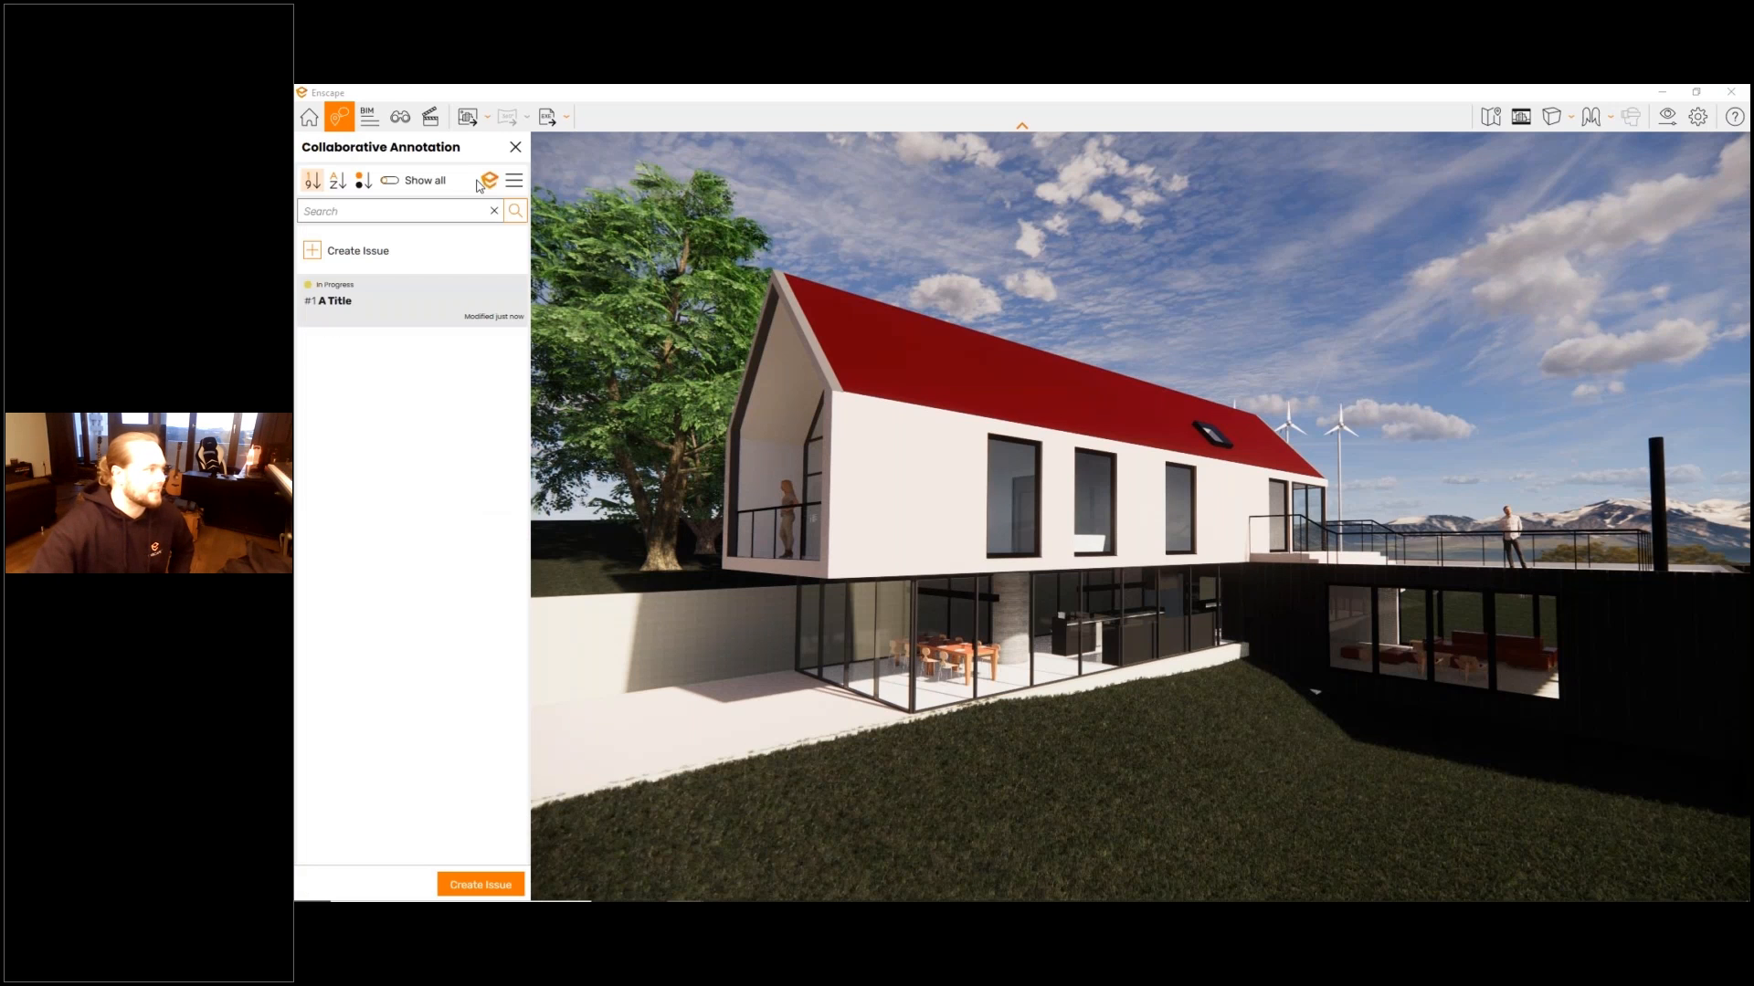
{"action": "left_click", "coordinate": [514, 181]}
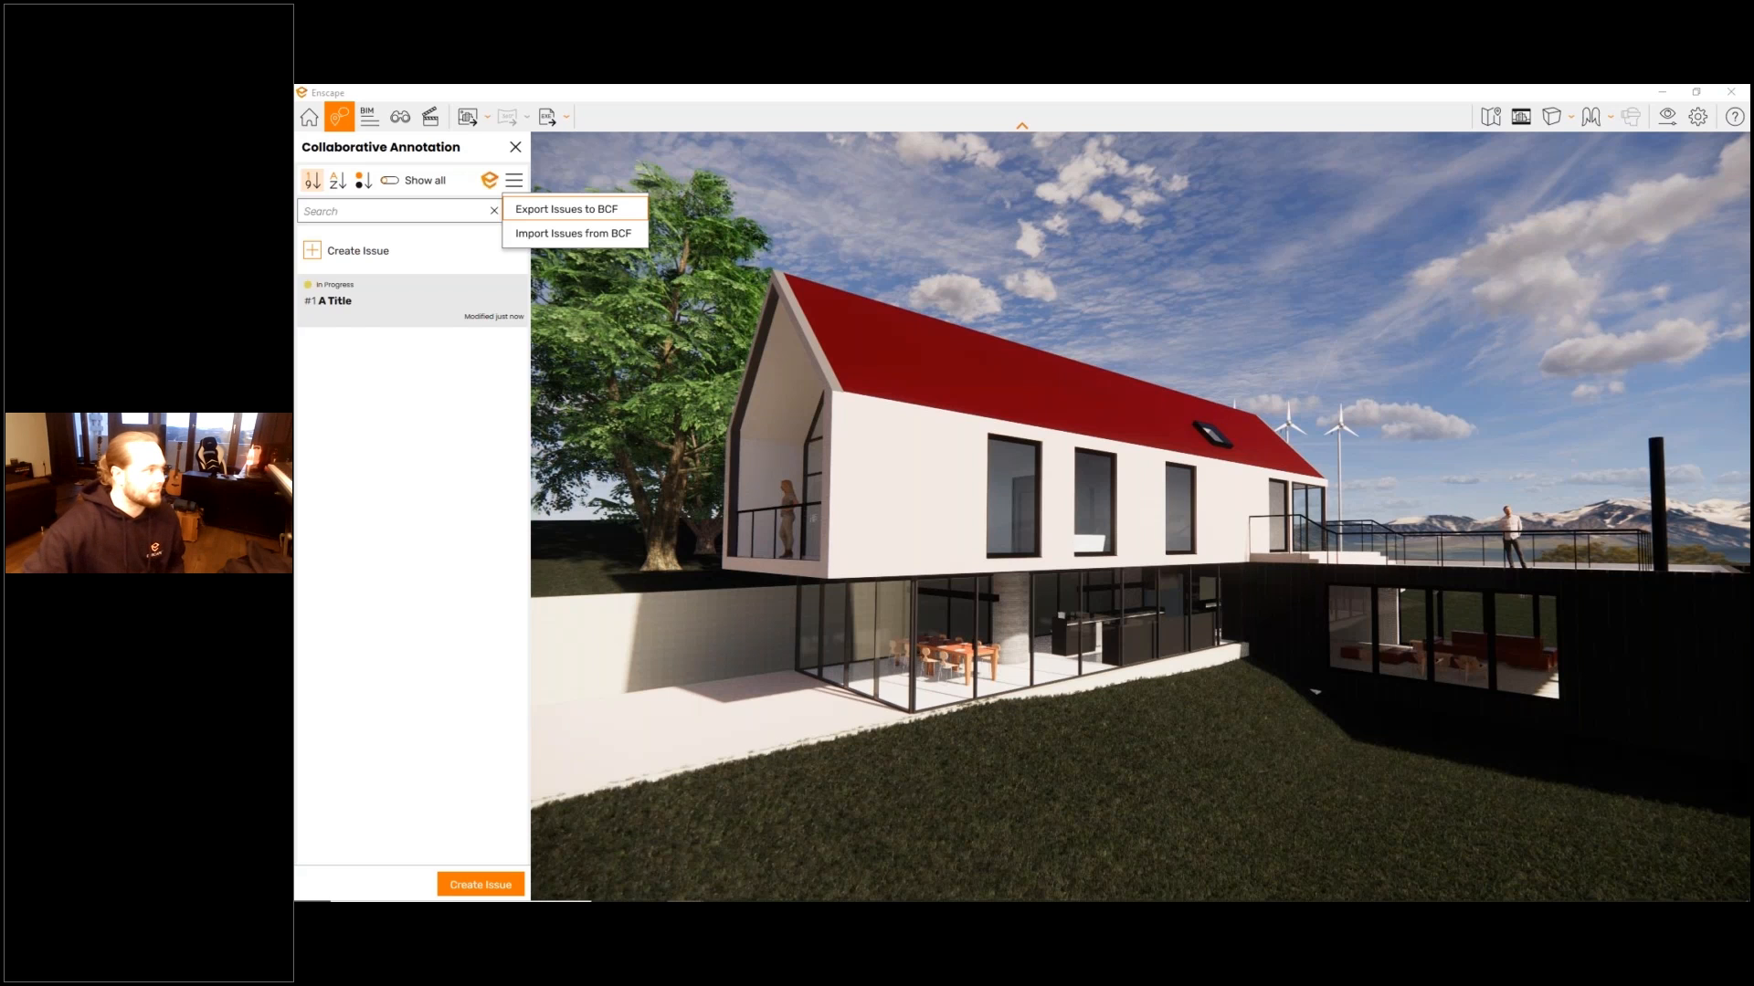
{"action": "left_click", "coordinate": [430, 119]}
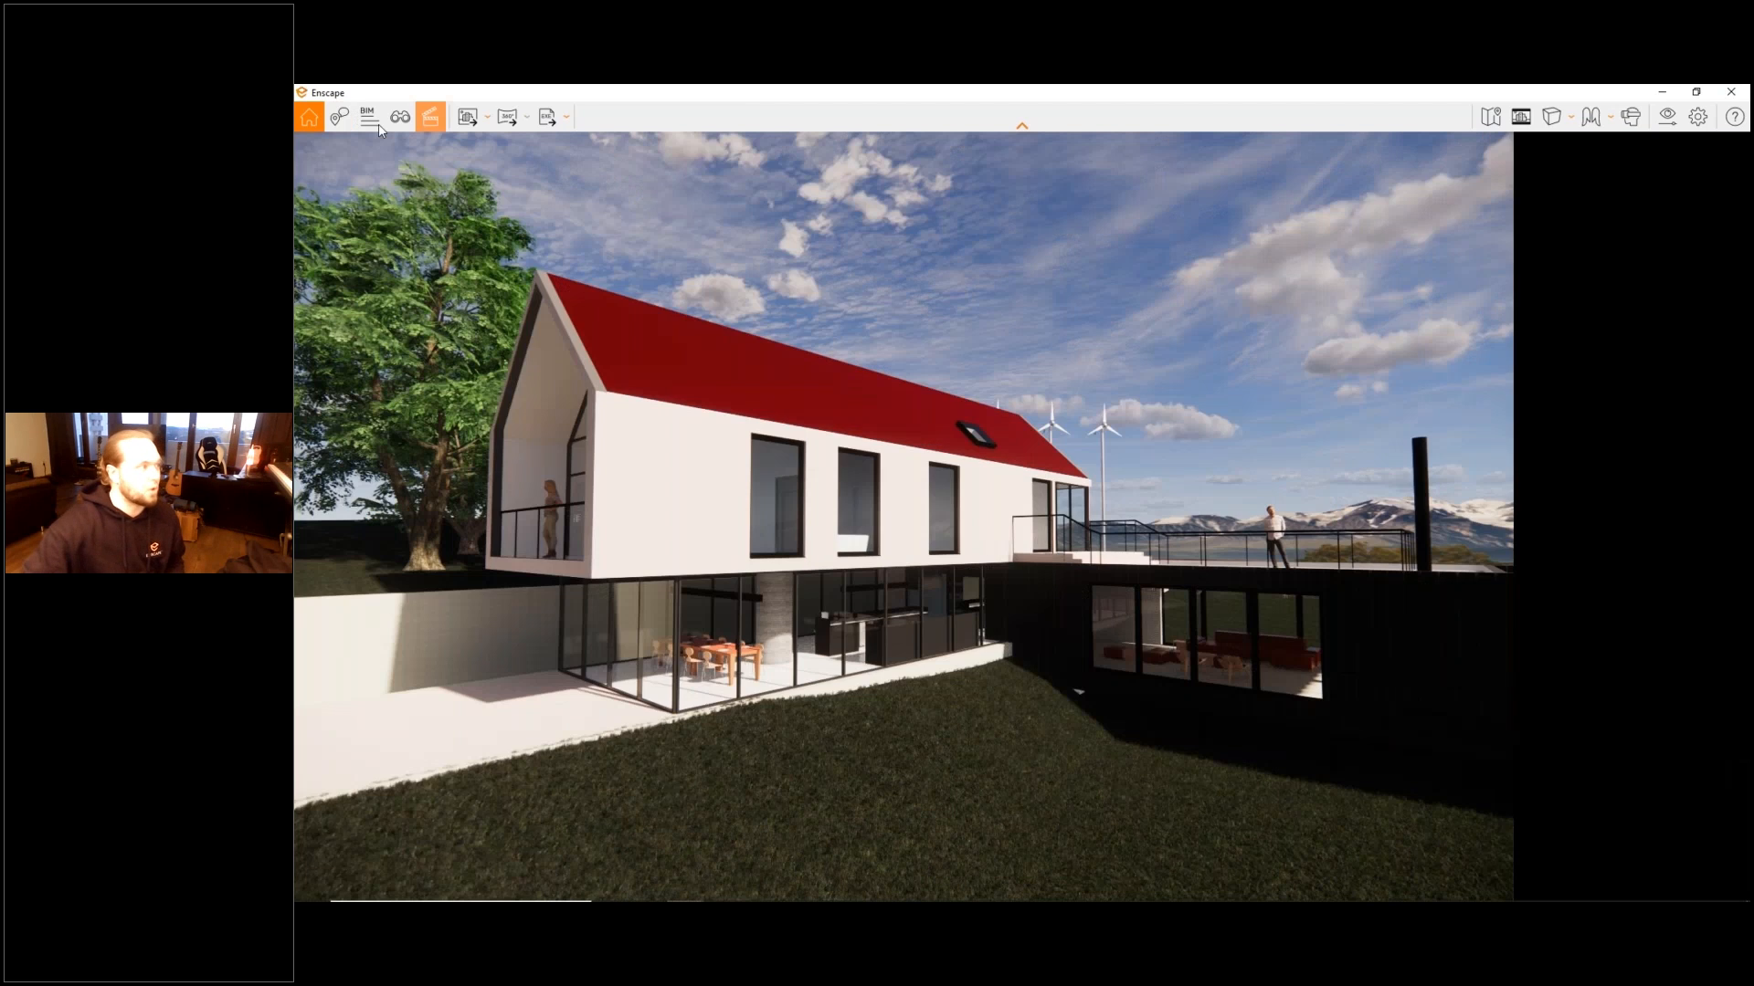
- Open the model's BIM information and highlight all Glazed curtain panels
{"action": "left_click", "coordinate": [374, 125]}
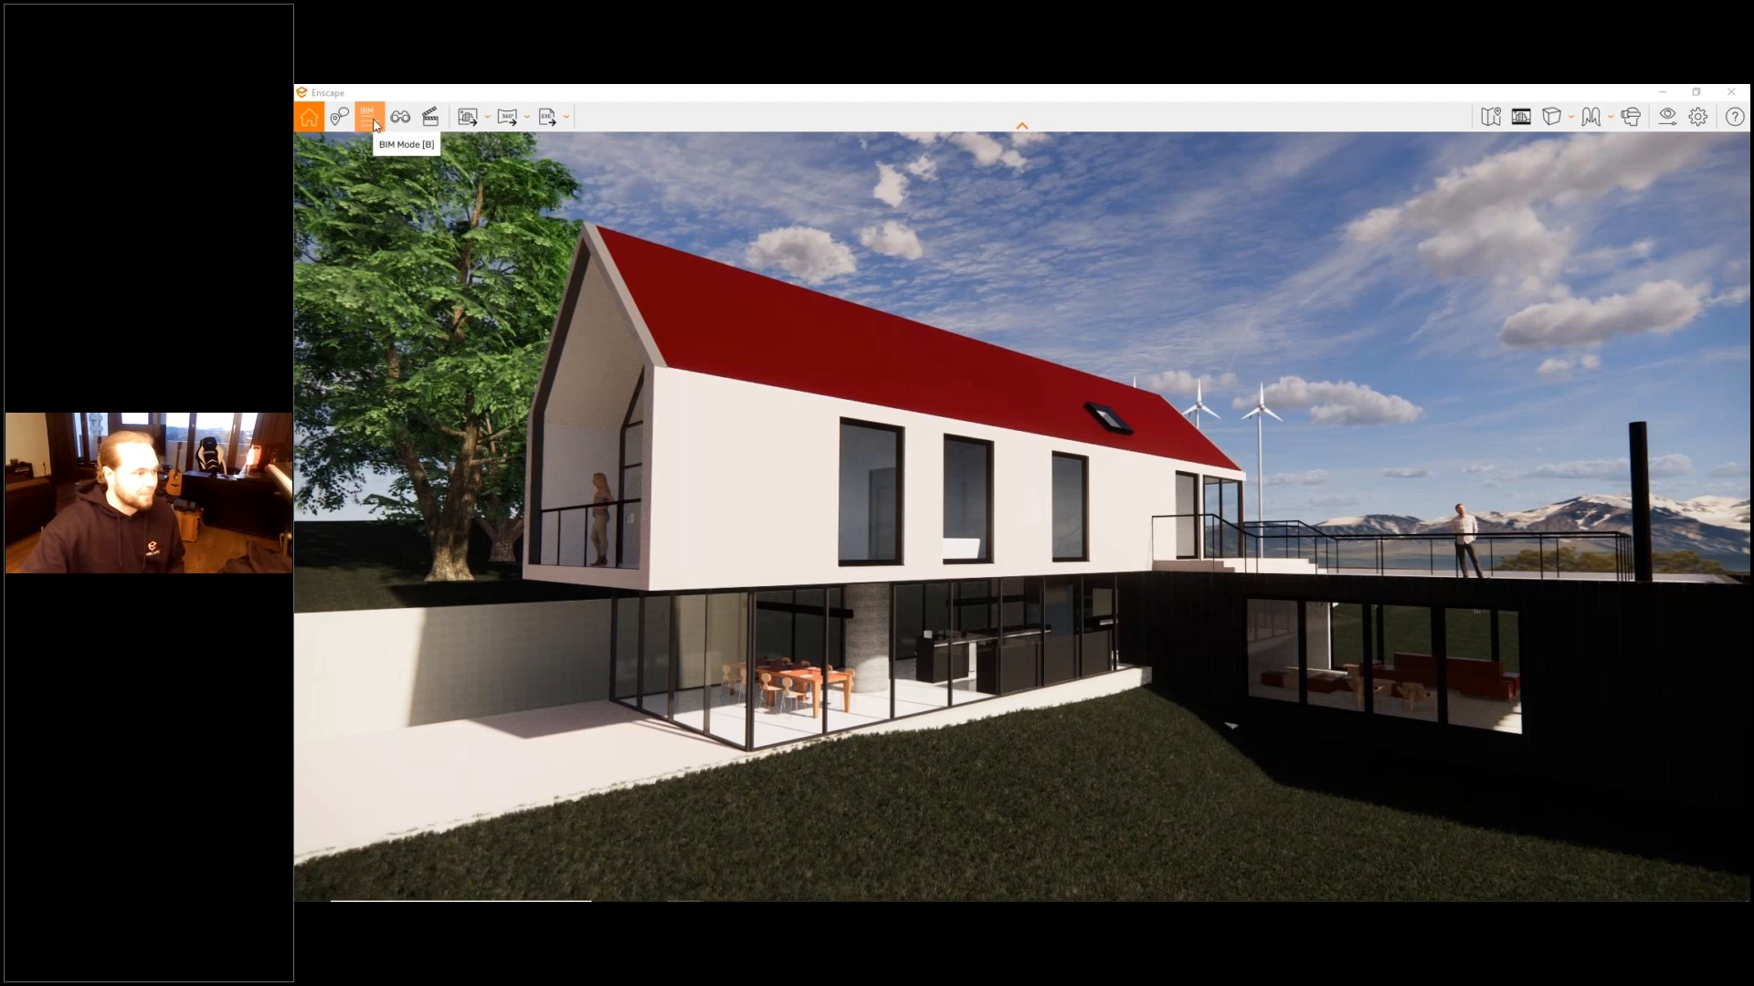
{"action": "left_click", "coordinate": [375, 125]}
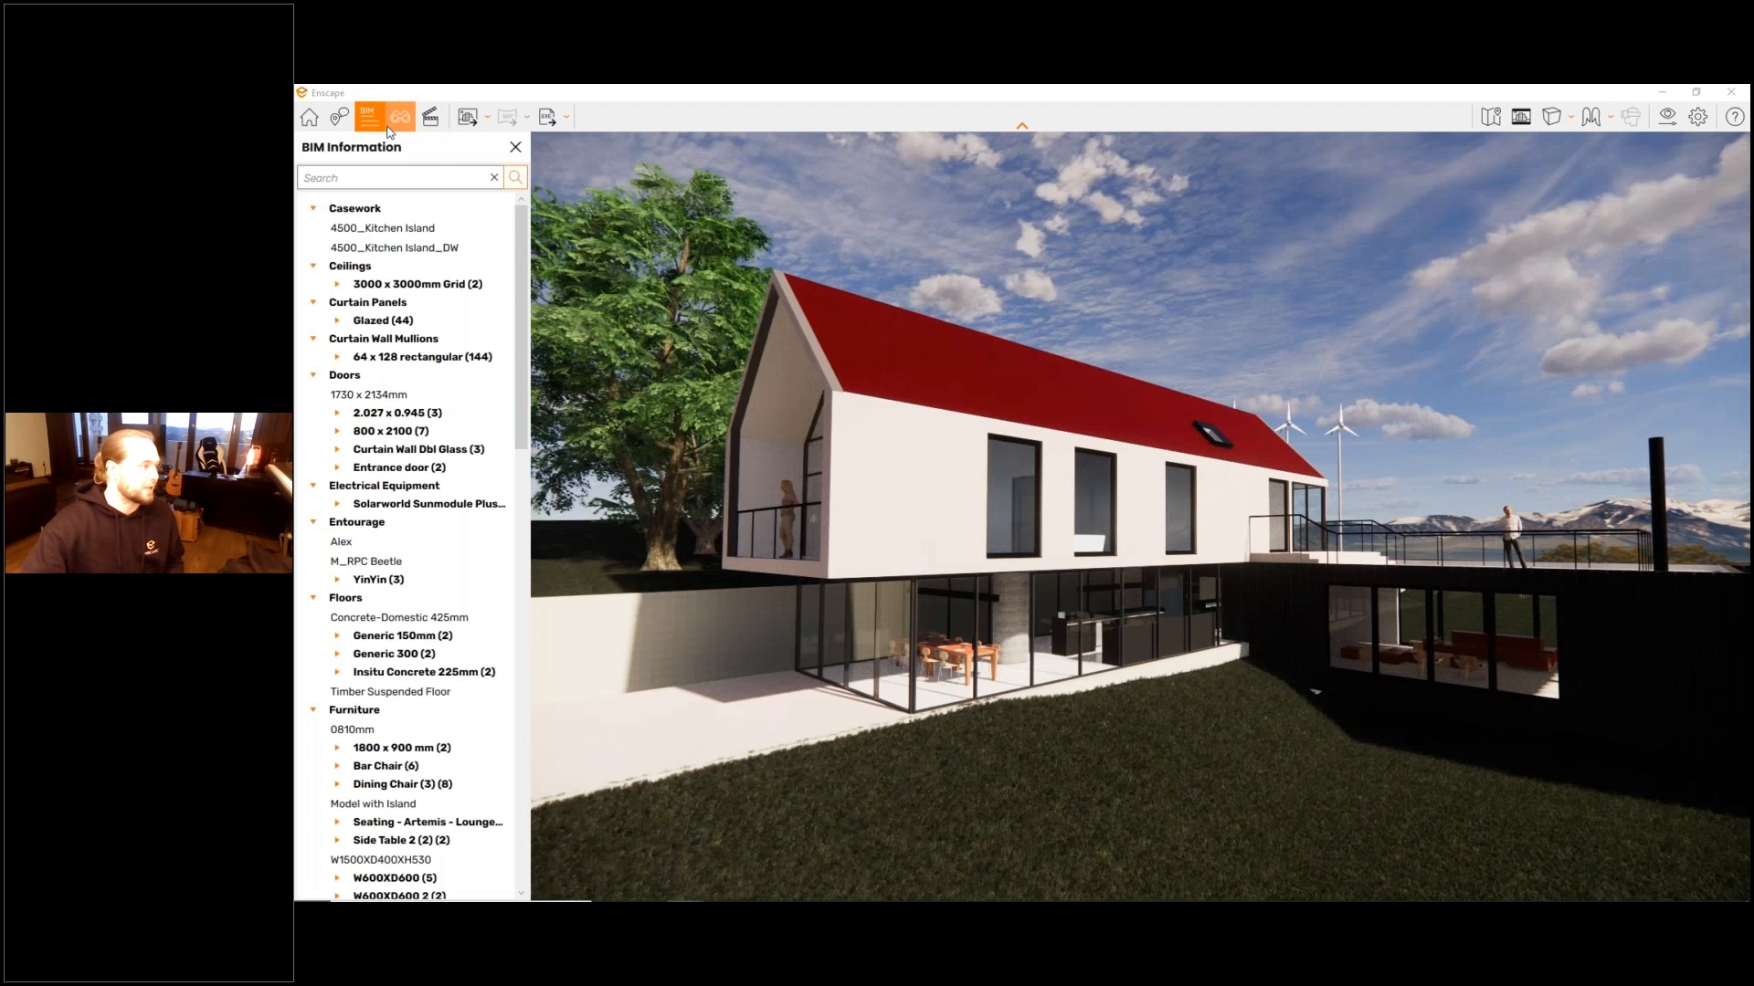
{"action": "left_click", "coordinate": [462, 322]}
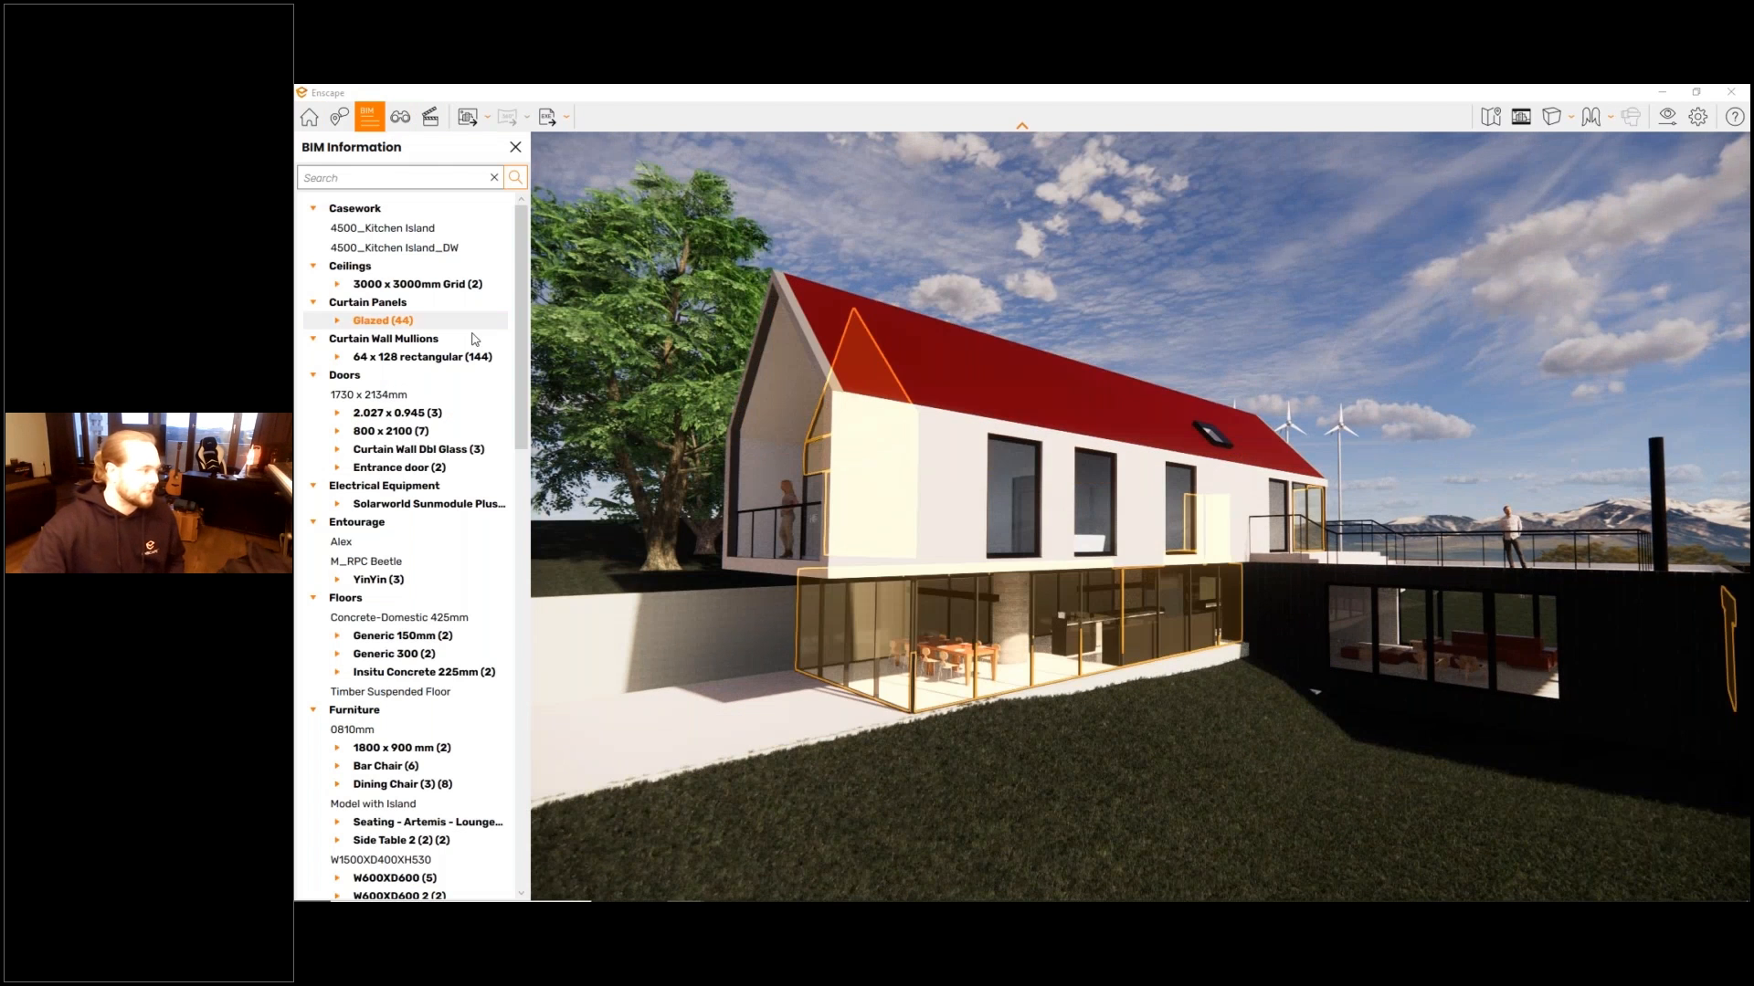
- Examine the BIM data of the Miele Washing Machine W 5820 WPS under Generic Models, and close the BIM information
{"action": "scroll", "coordinate": [411, 502], "scroll_direction": "down", "scroll_amount": 7}
{"action": "left_click", "coordinate": [341, 668]}
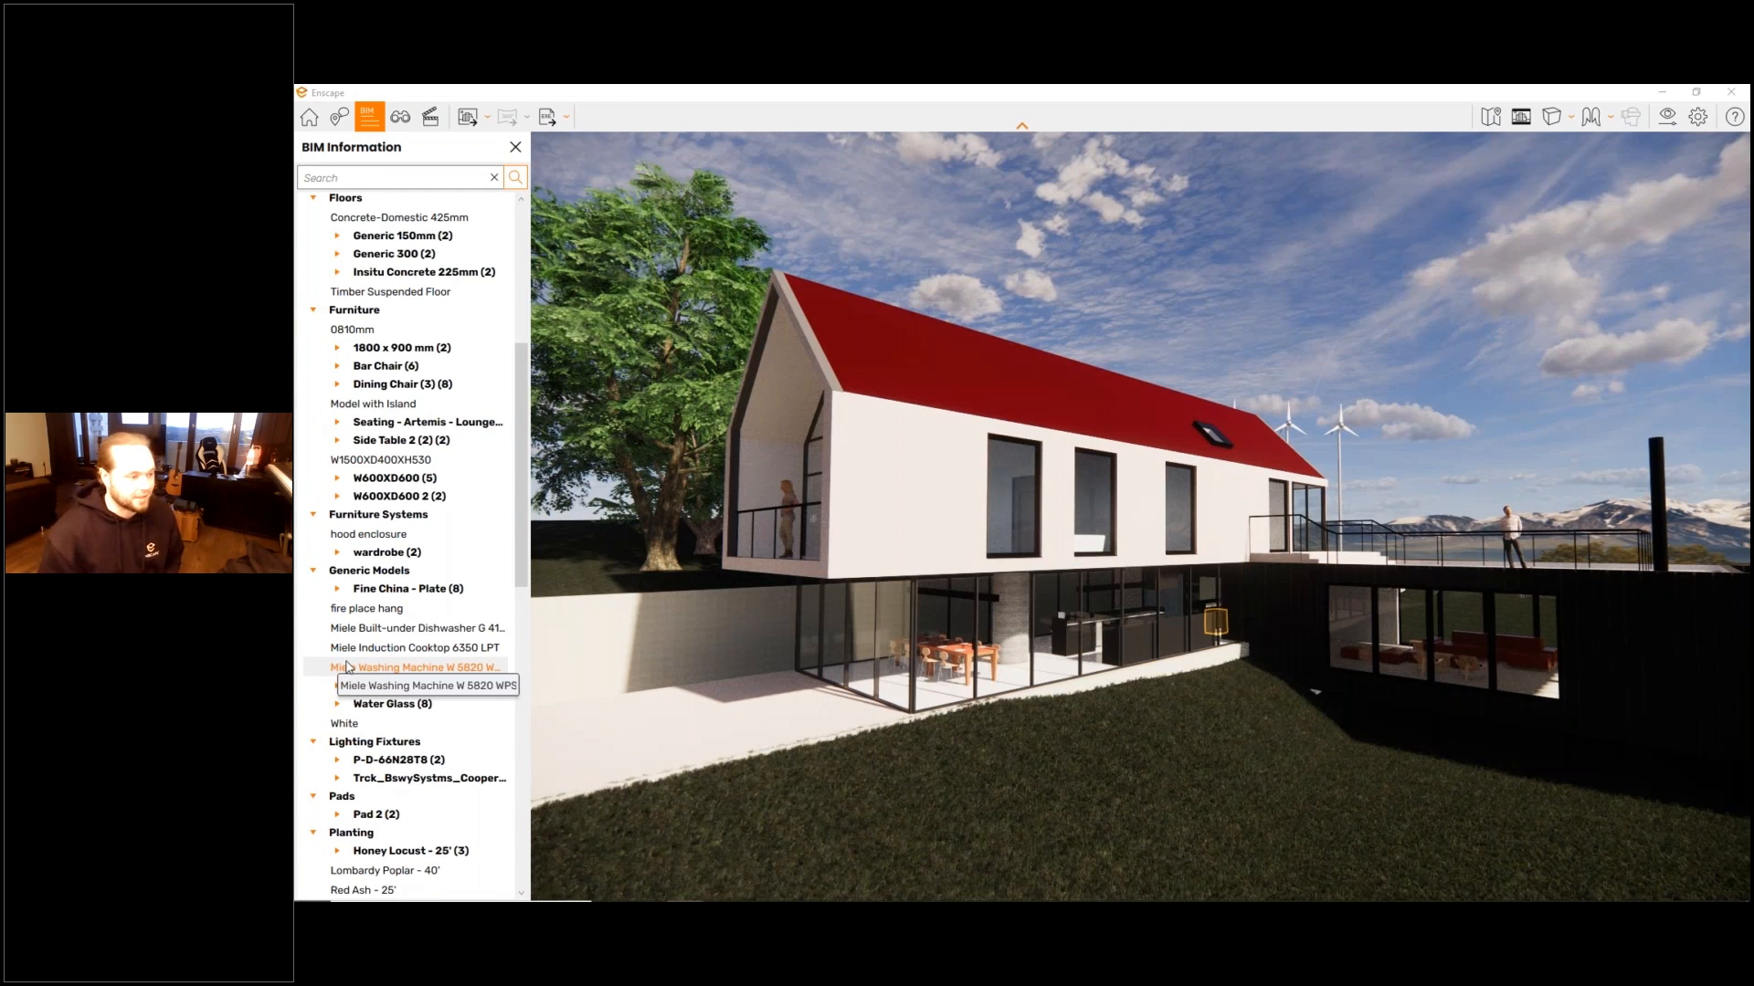
{"action": "double_click", "coordinate": [347, 667]}
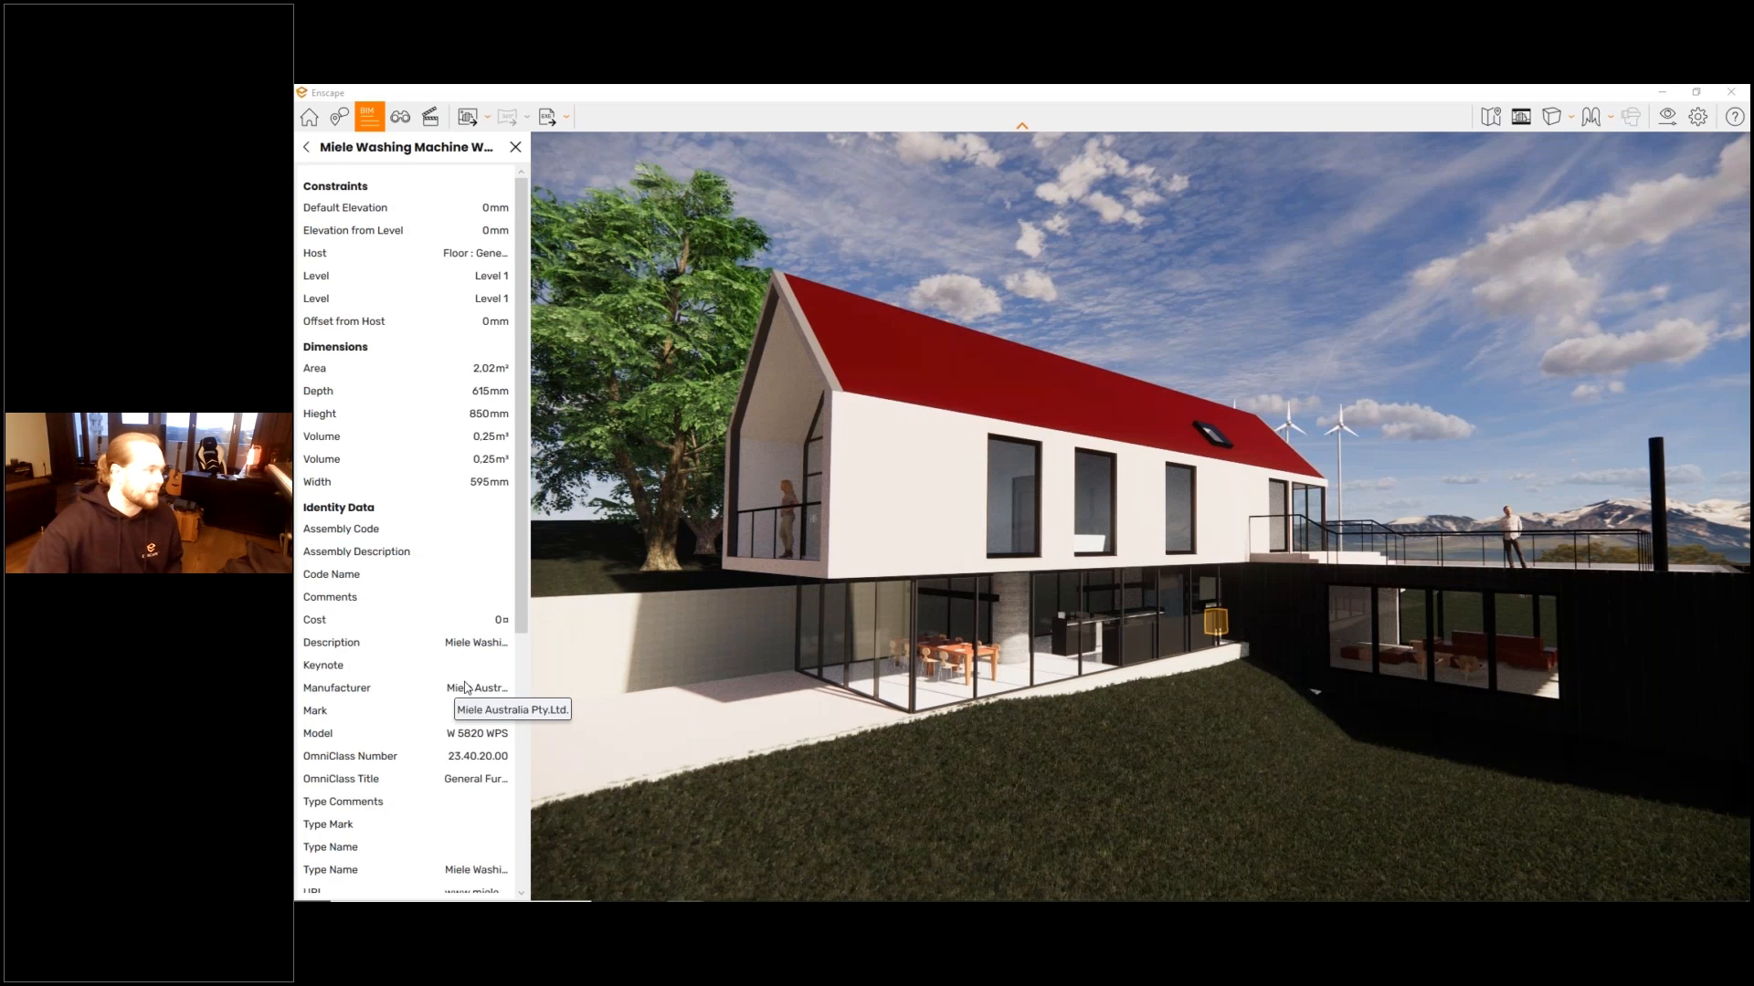
{"action": "scroll", "coordinate": [509, 601], "scroll_direction": "down", "scroll_amount": 3}
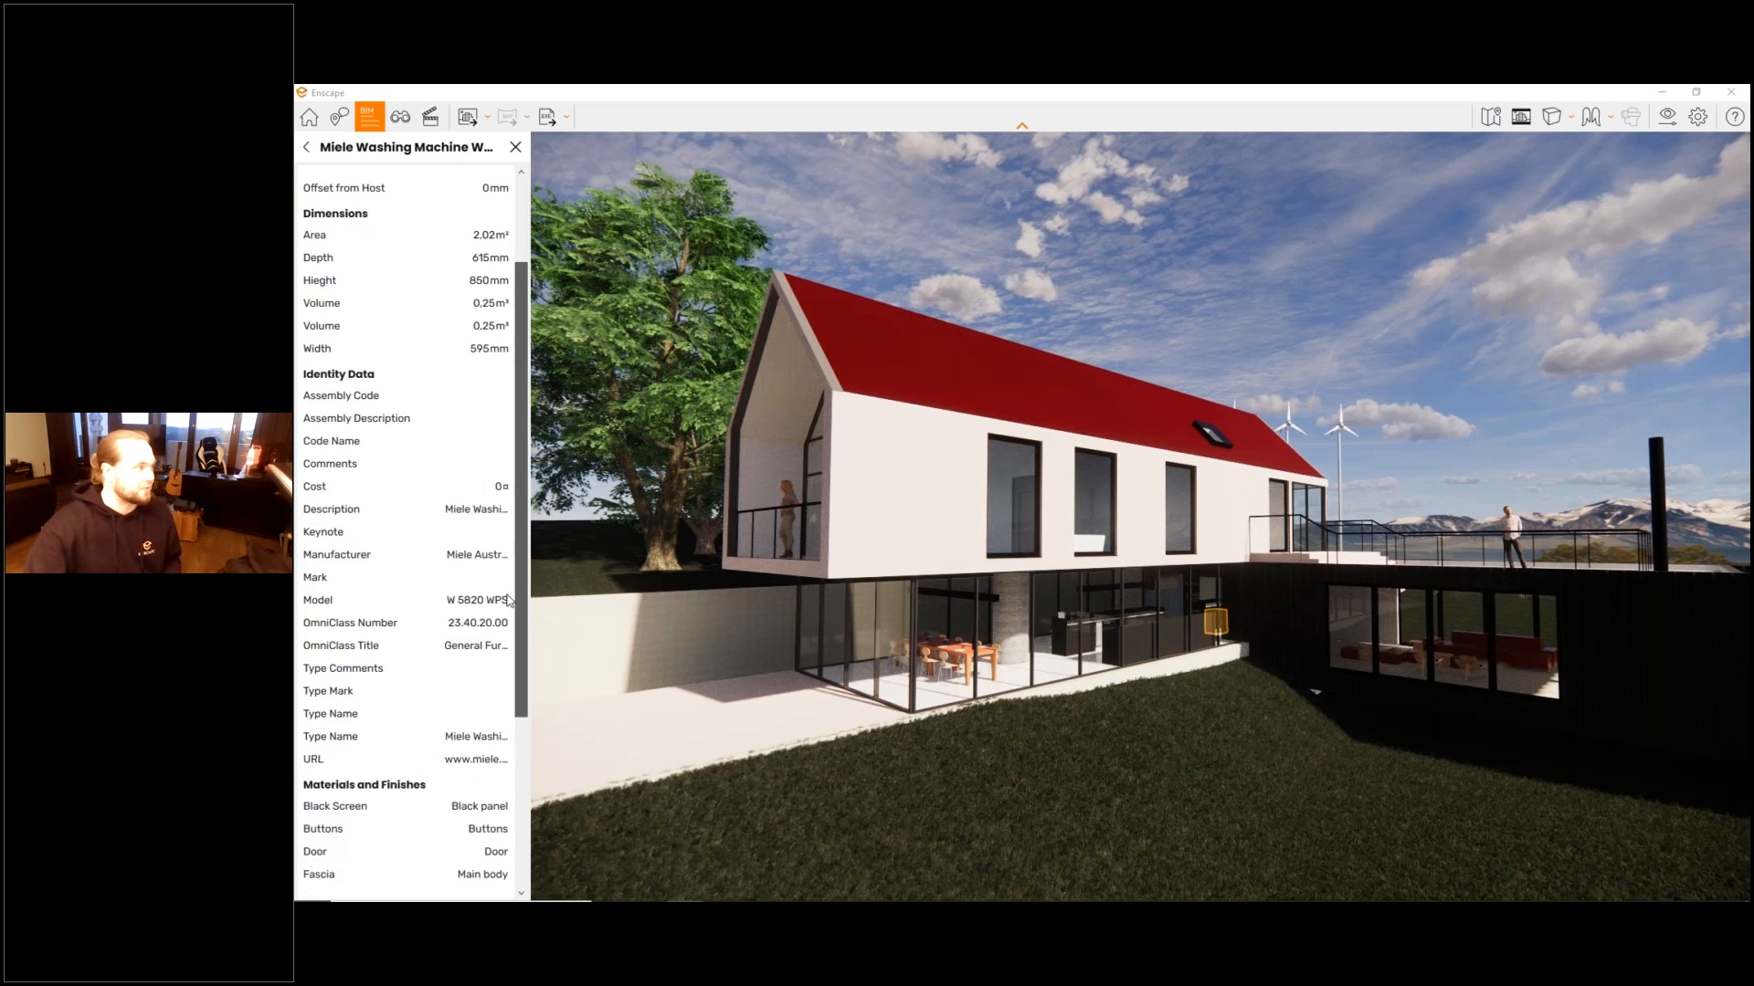
{"action": "scroll", "coordinate": [492, 435], "scroll_direction": "up", "scroll_amount": 3}
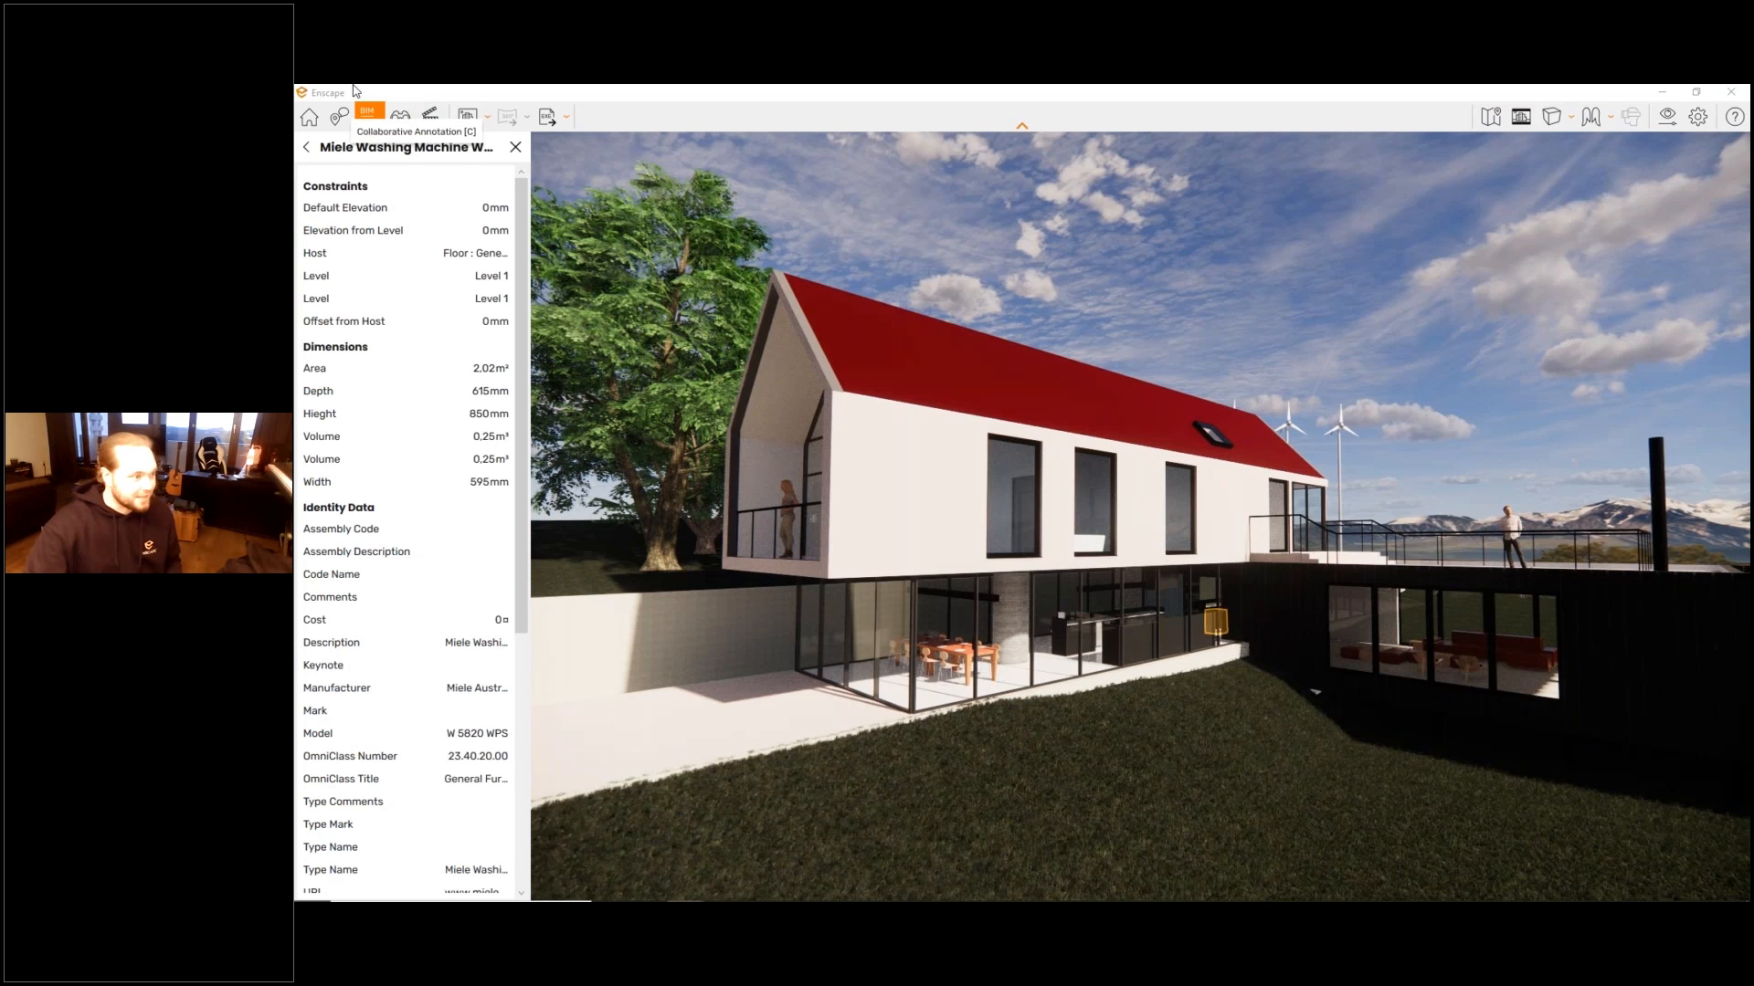
{"action": "left_click", "coordinate": [515, 147]}
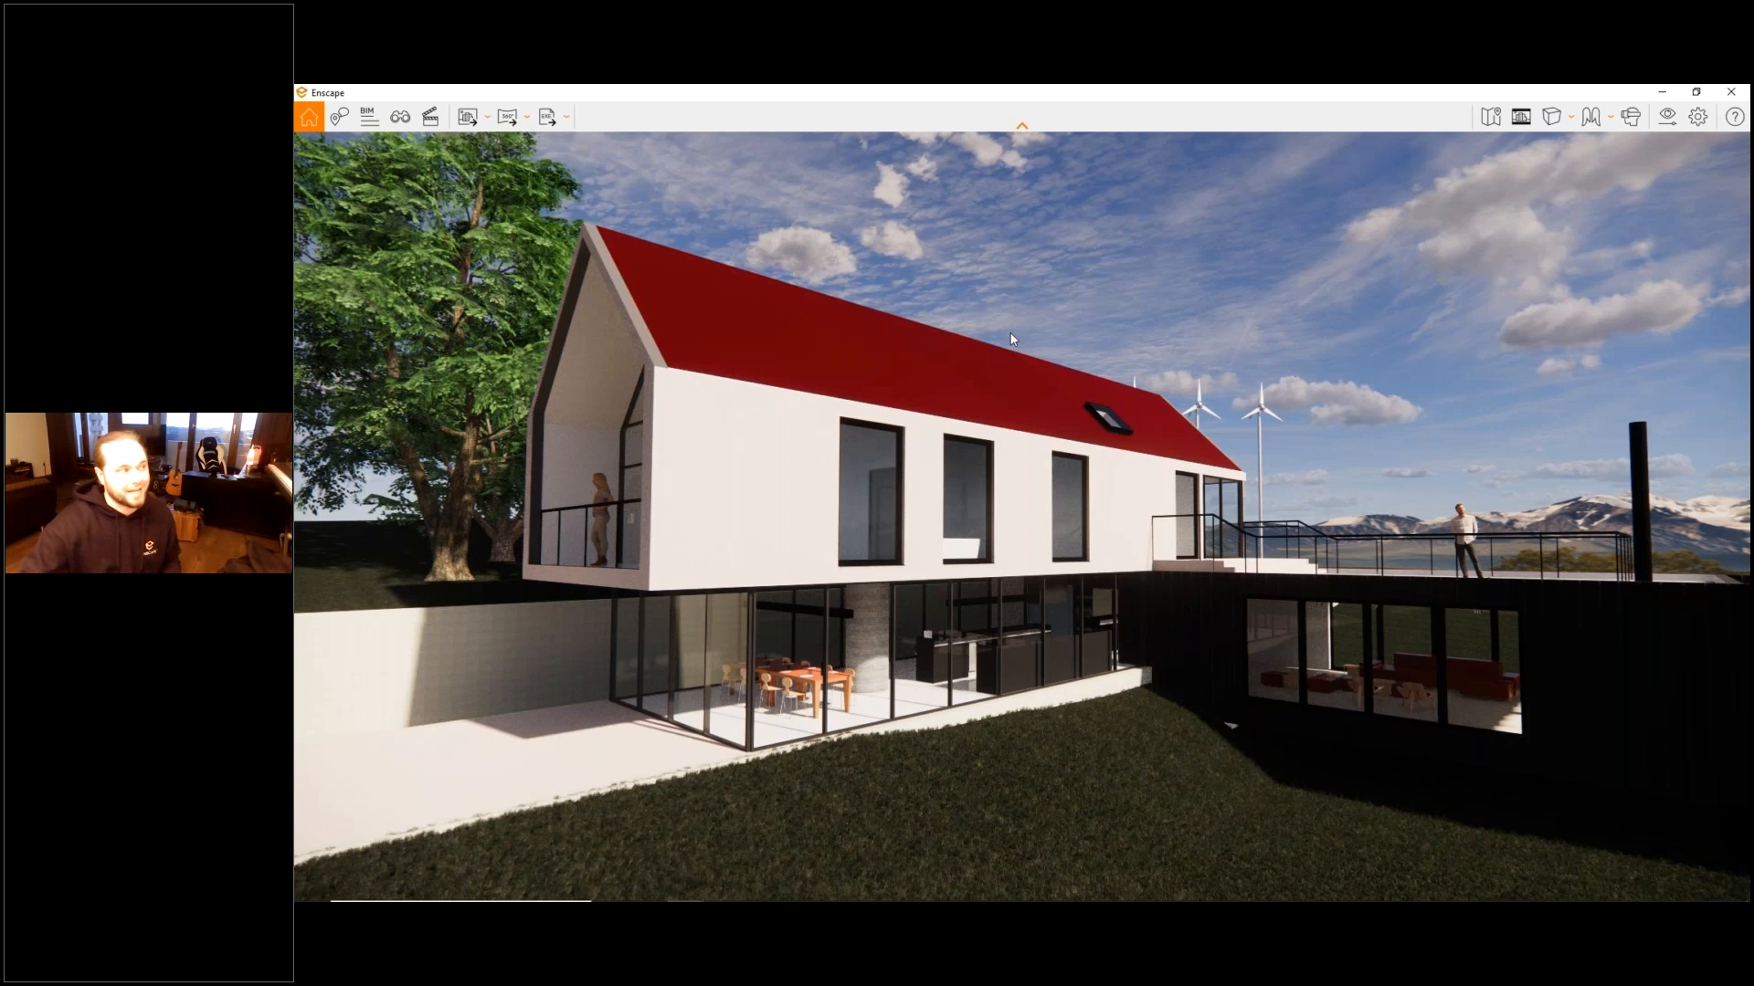
- View the project's Section Perspective and Approach views in View Management, and look at the linked preset option of the From Yard view
{"action": "left_click", "coordinate": [402, 119]}
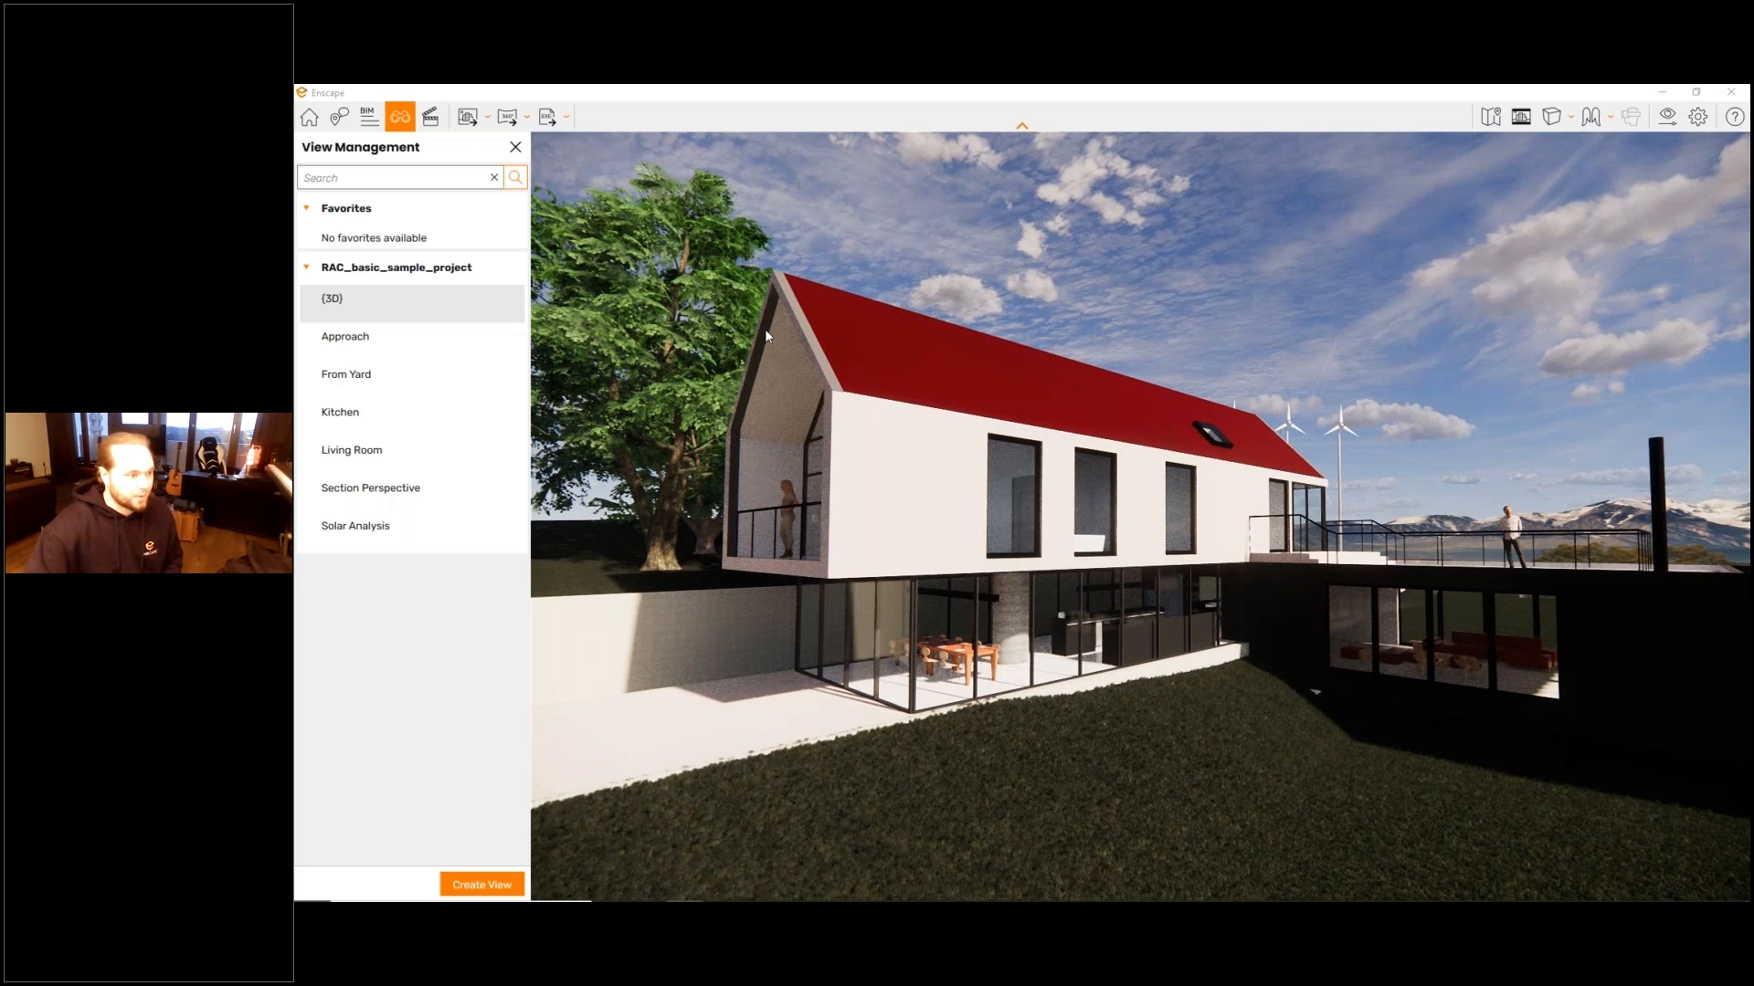
{"action": "left_click", "coordinate": [410, 426]}
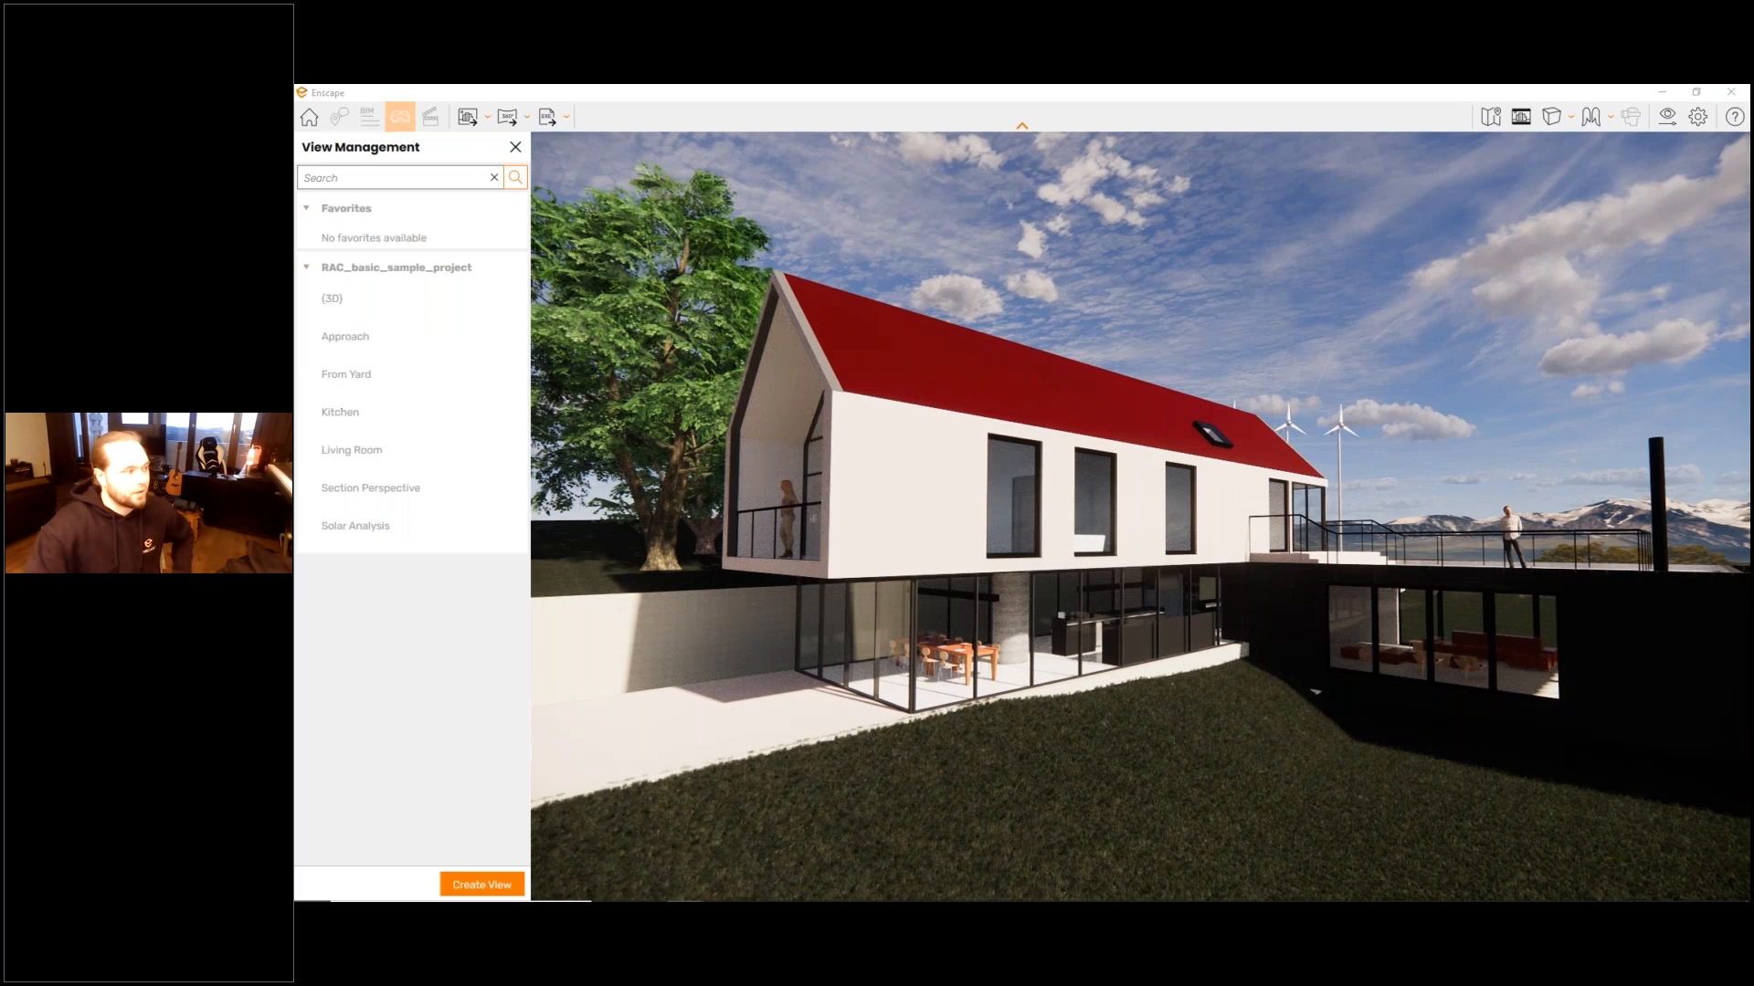
{"action": "left_click", "coordinate": [395, 459]}
{"action": "left_click", "coordinate": [392, 488]}
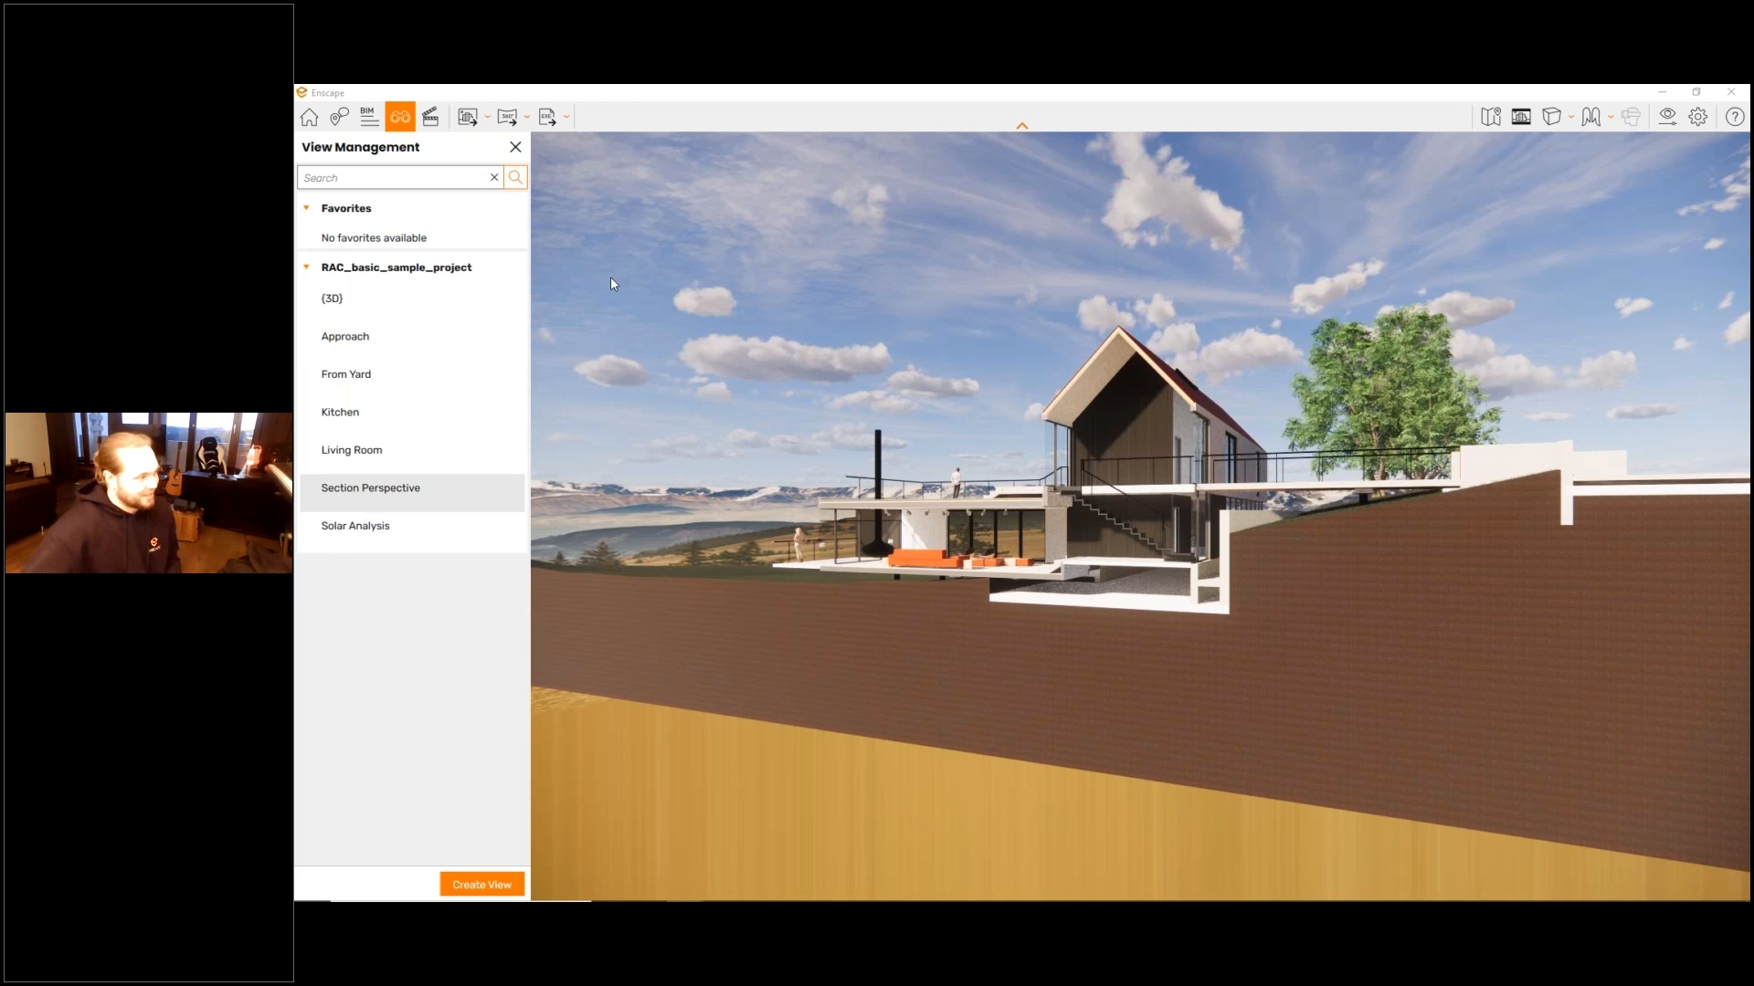
{"action": "left_click", "coordinate": [346, 338]}
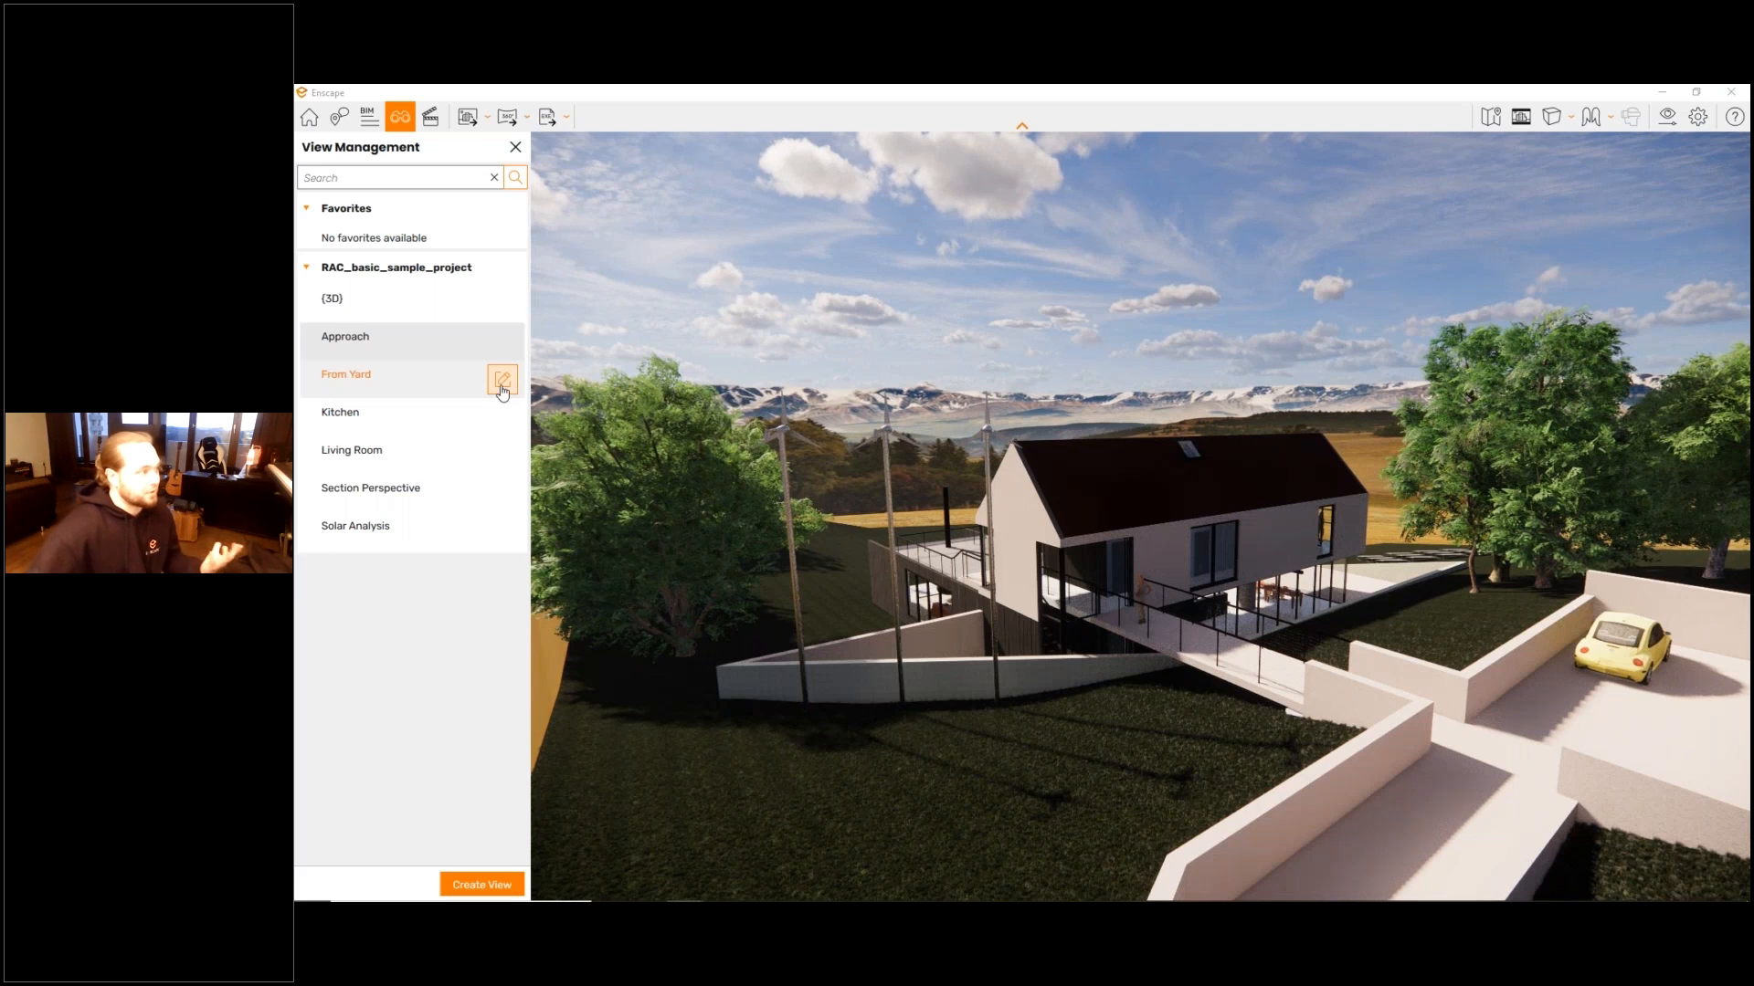
{"action": "left_click", "coordinate": [502, 380]}
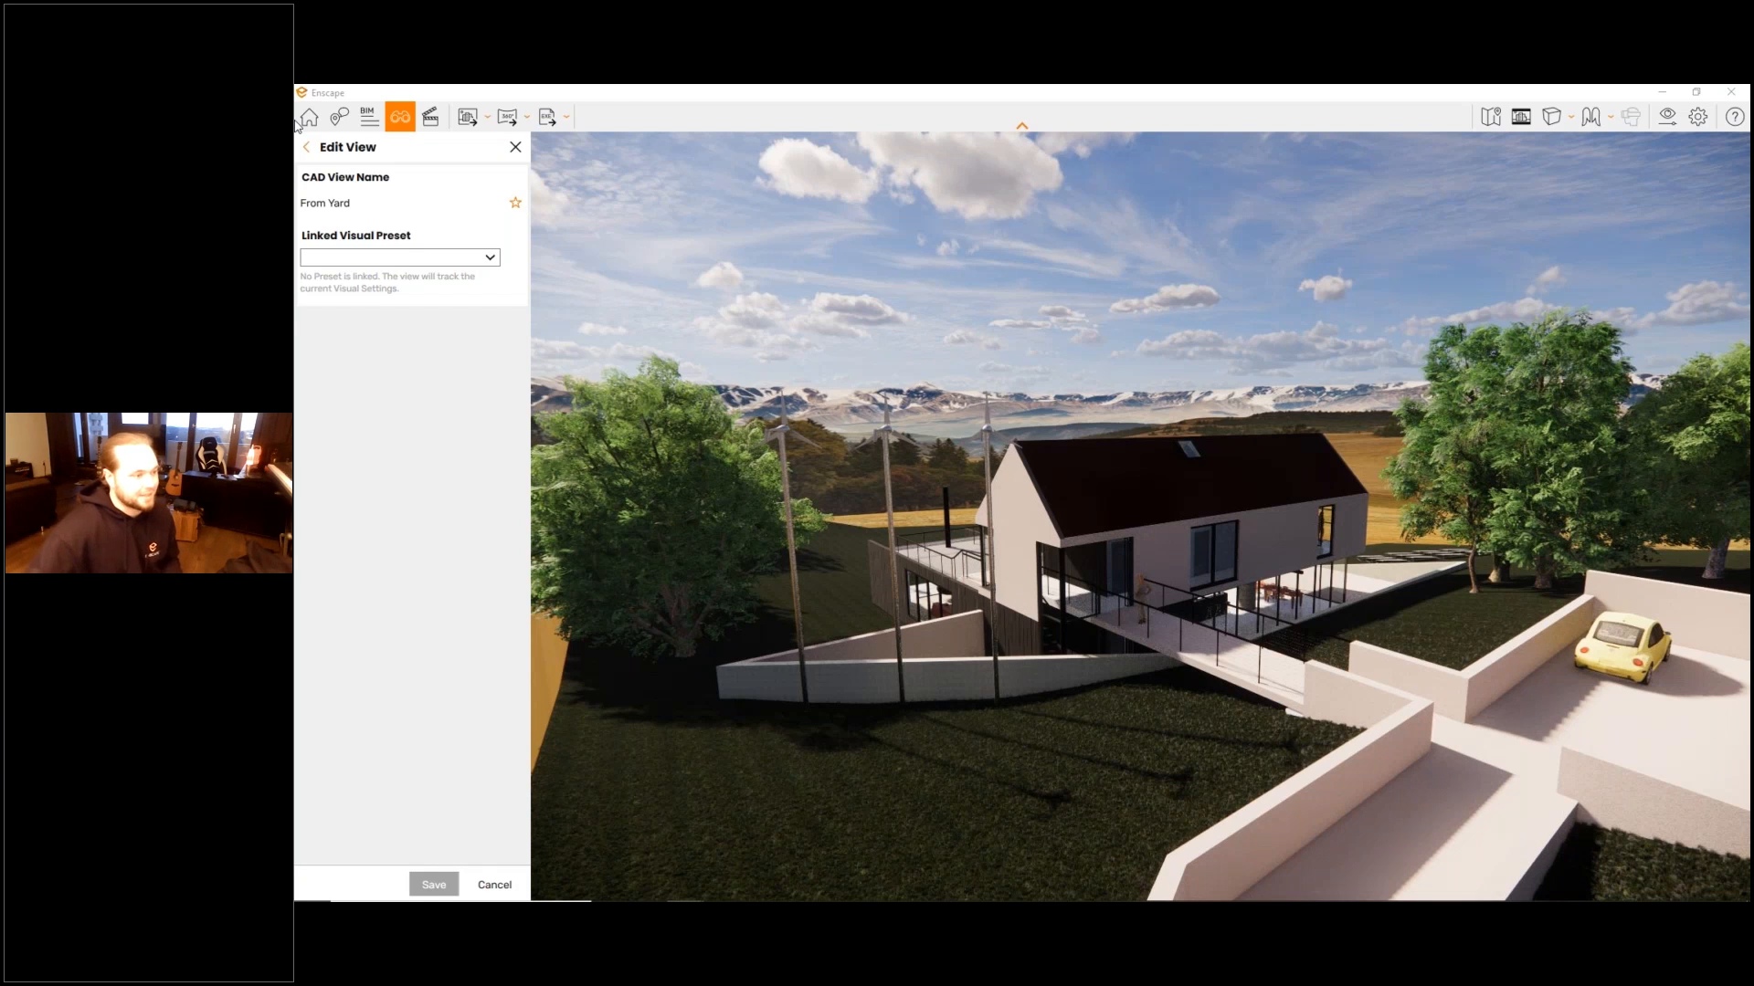
{"action": "left_click", "coordinate": [306, 147]}
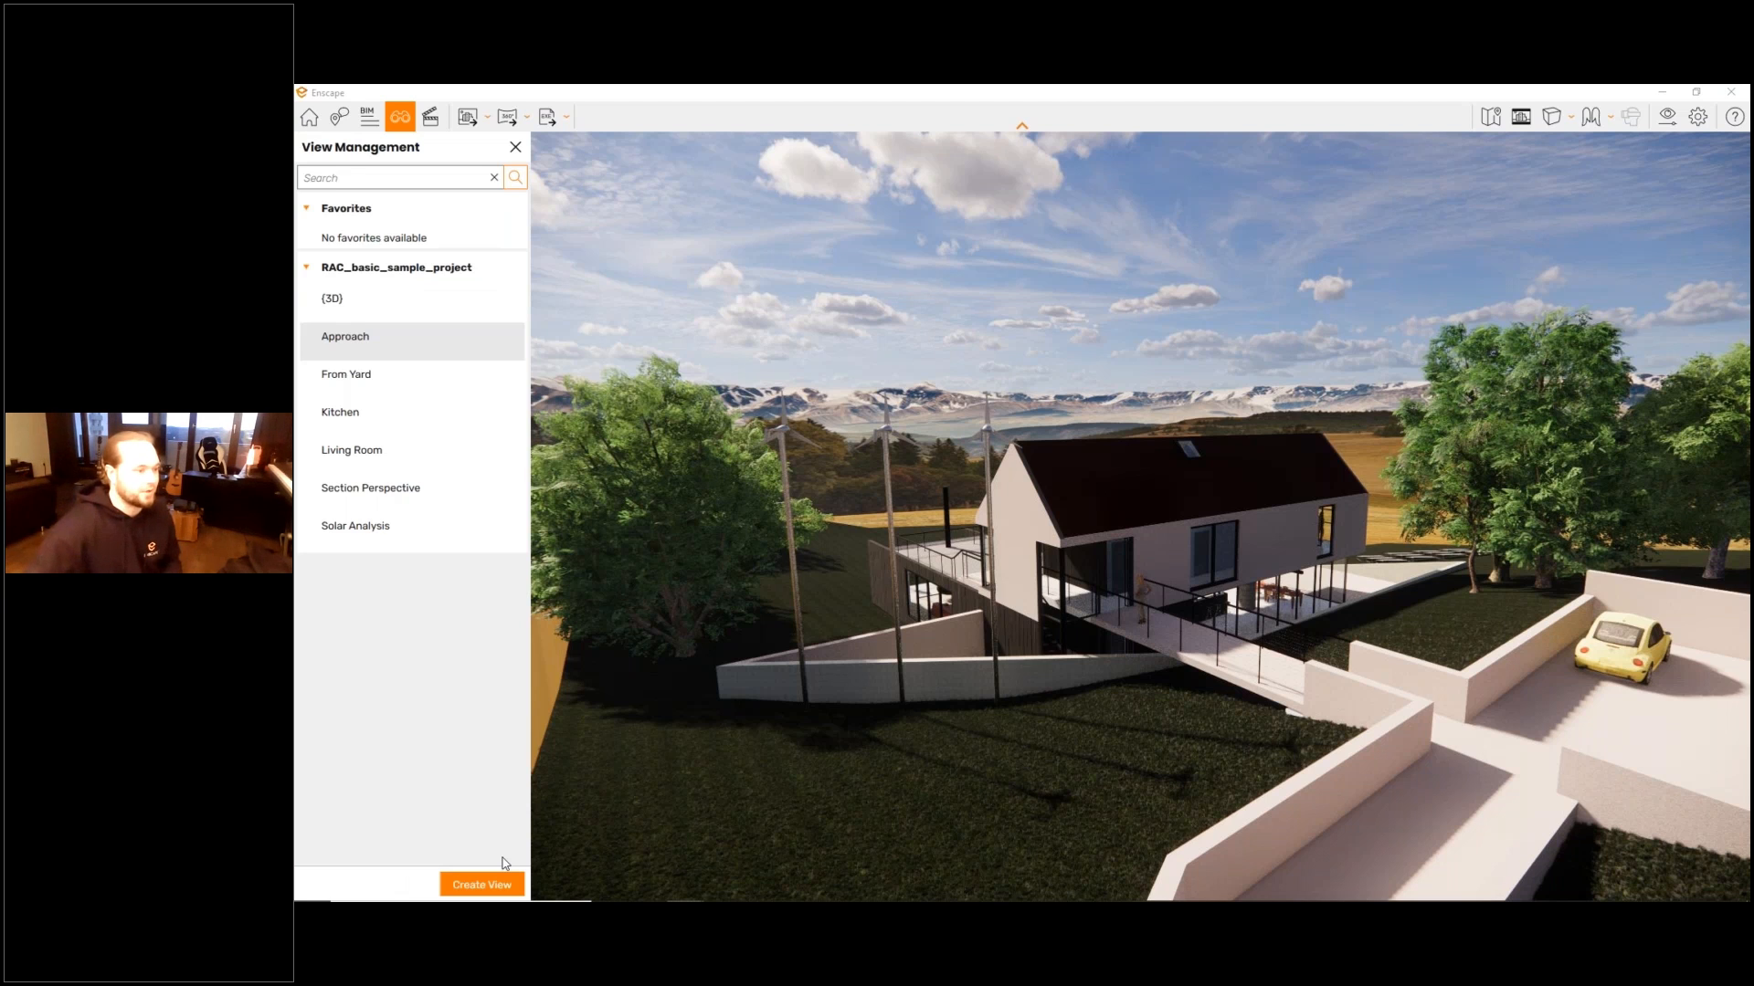
- Move the camera into the living room facing the hanging fireplace, with the time of day at 07:55
{"action": "key", "text": "w"}
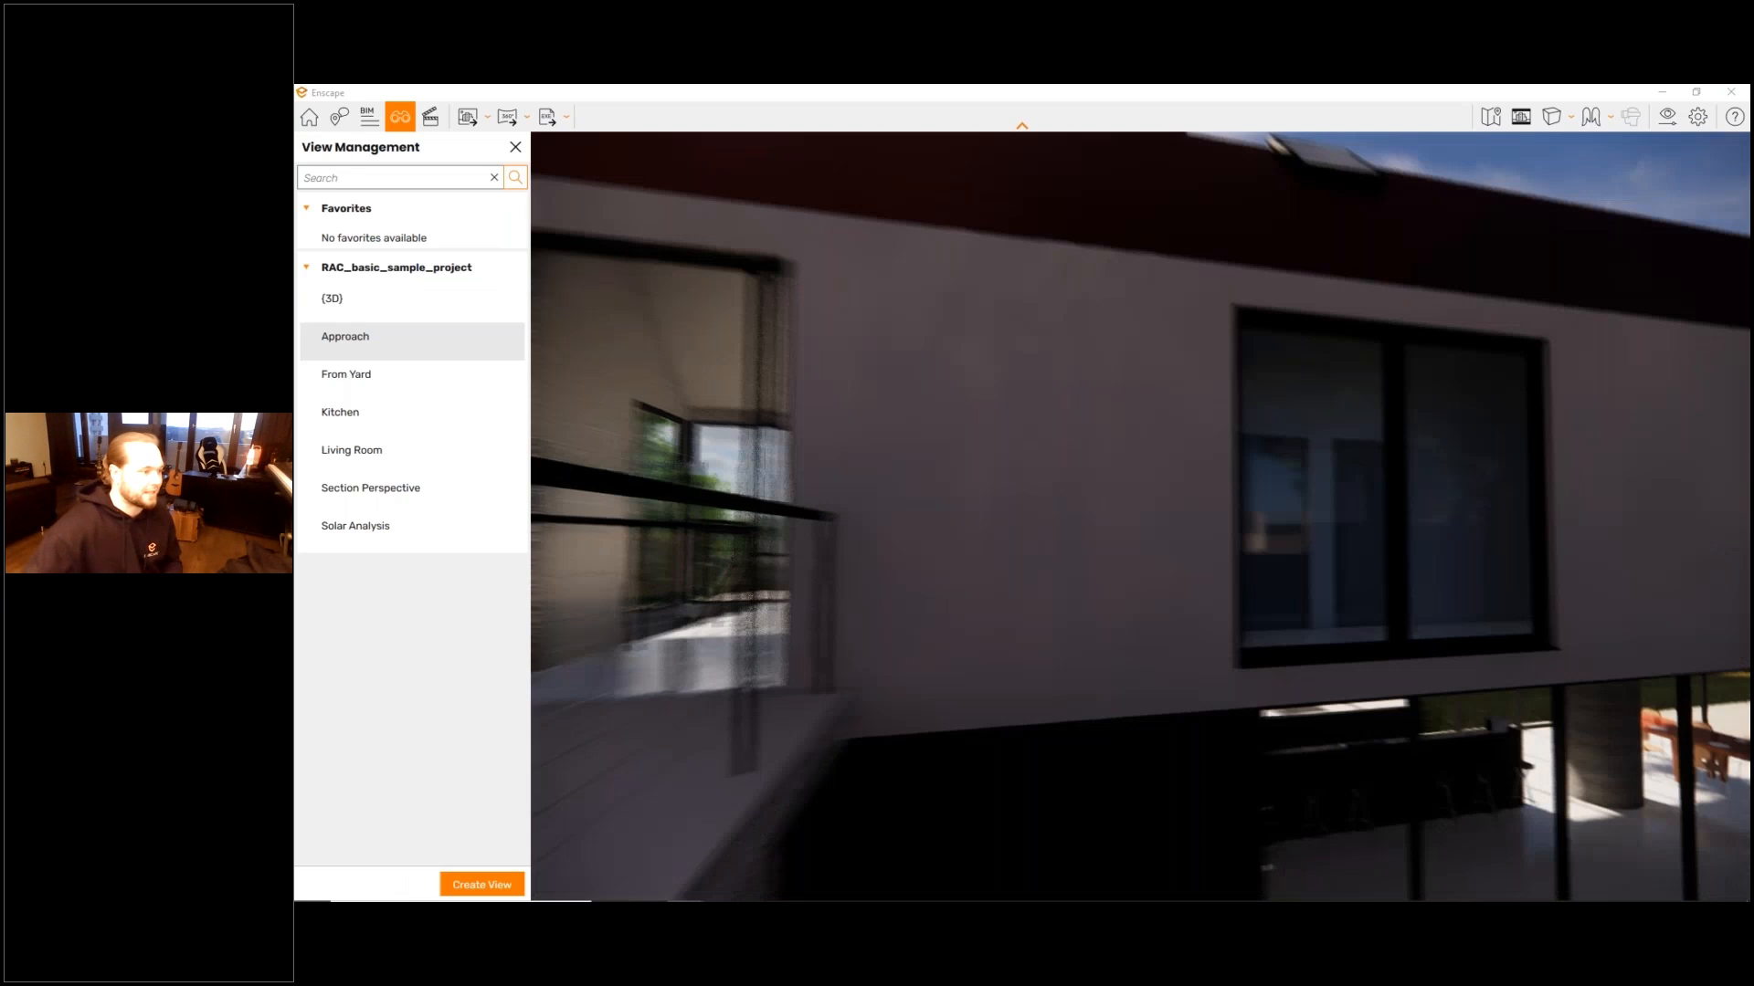
{"action": "key", "text": "w"}
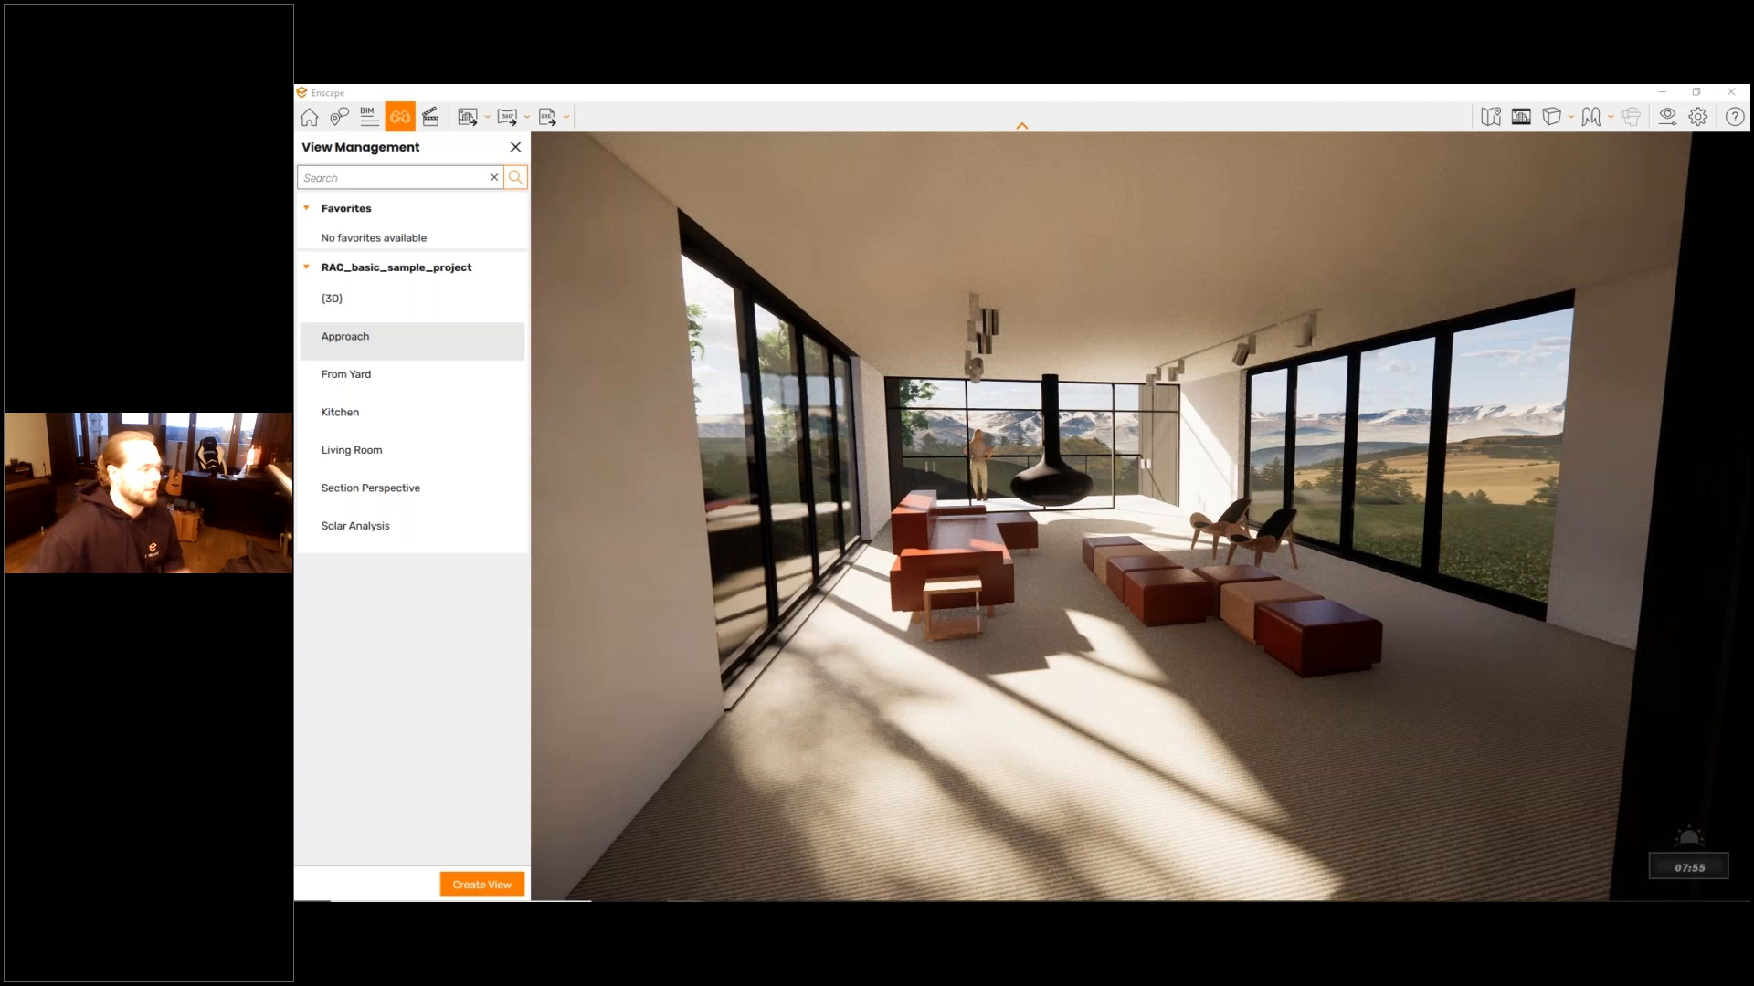
- Create a view named Living Room 2 from the current camera position, leaving it without a linked visual preset
{"action": "left_click", "coordinate": [482, 884]}
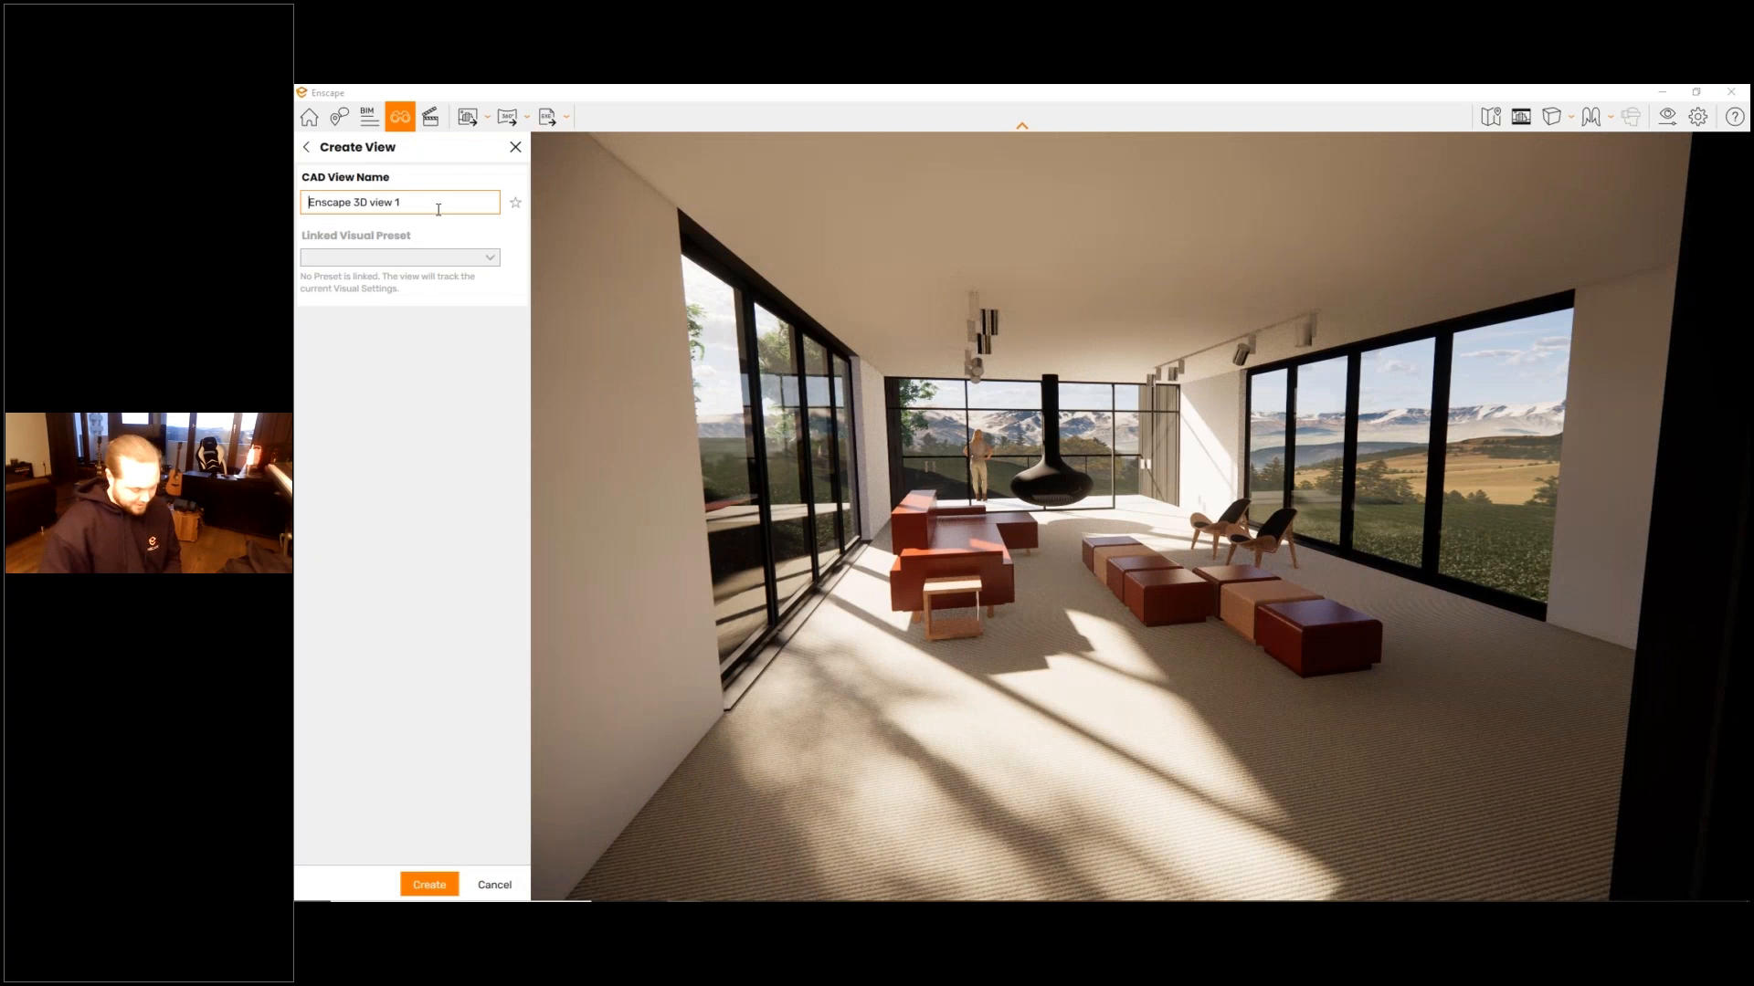
{"action": "key", "text": "ctrl+a"}
{"action": "type", "text": "4"}
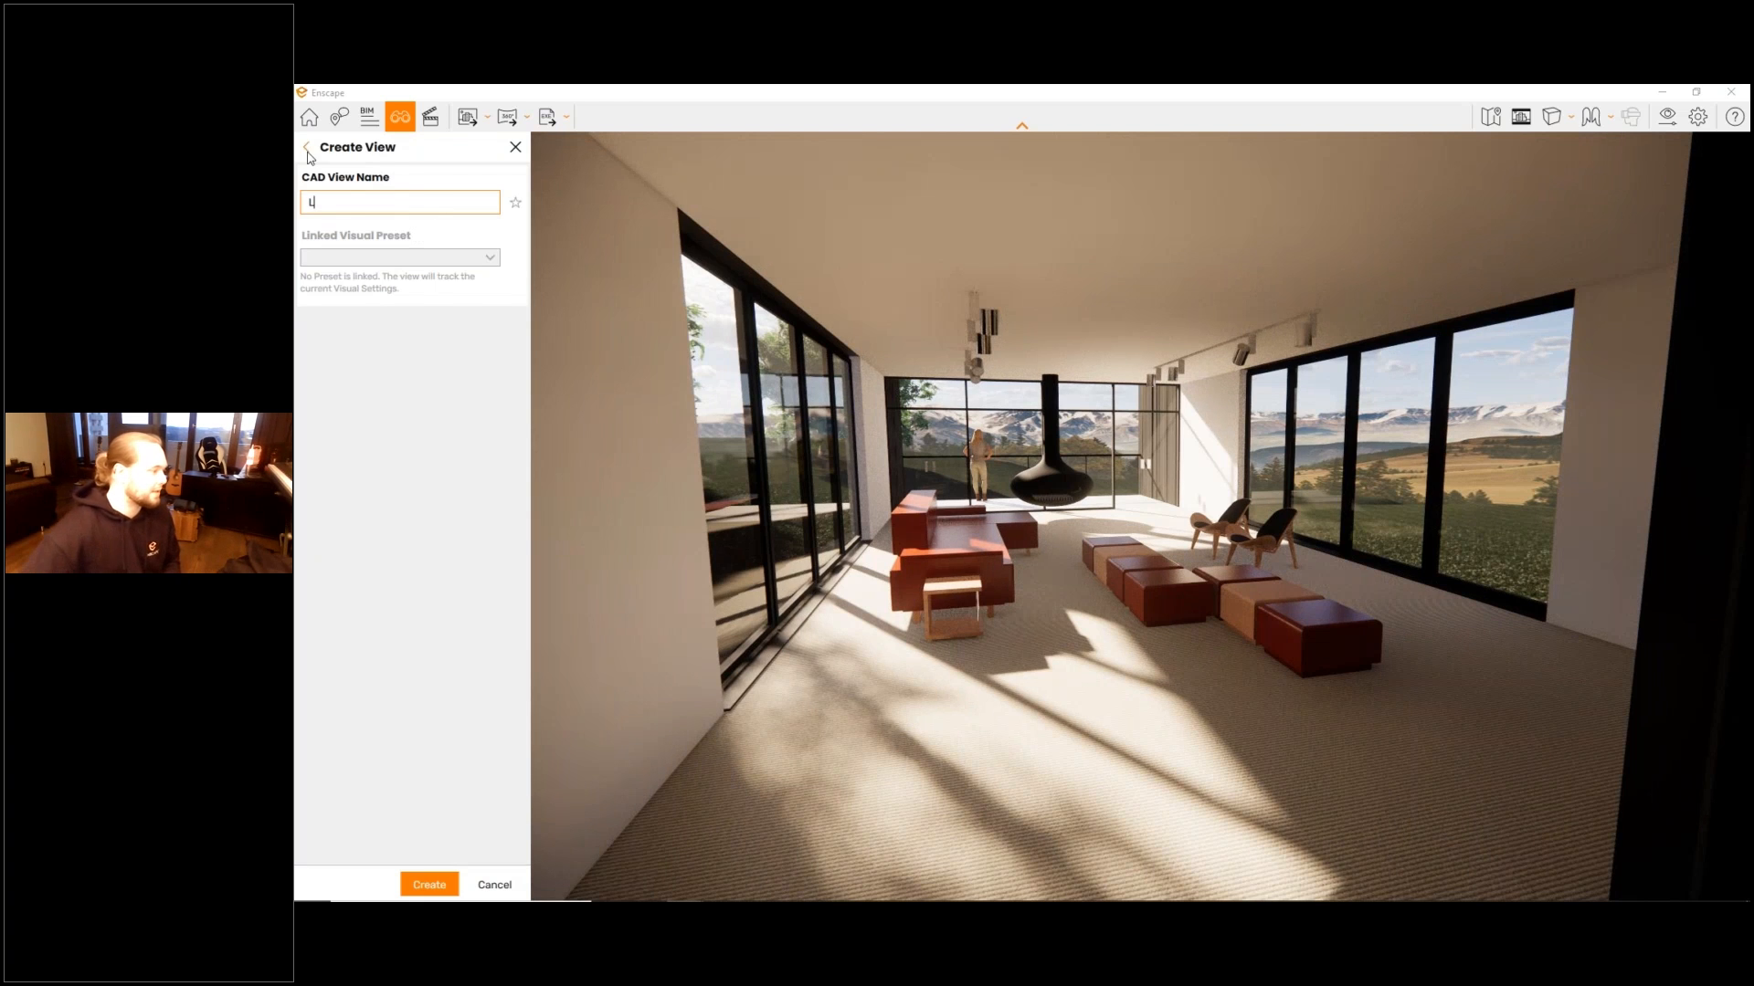
{"action": "type", "text": "iving Room"}
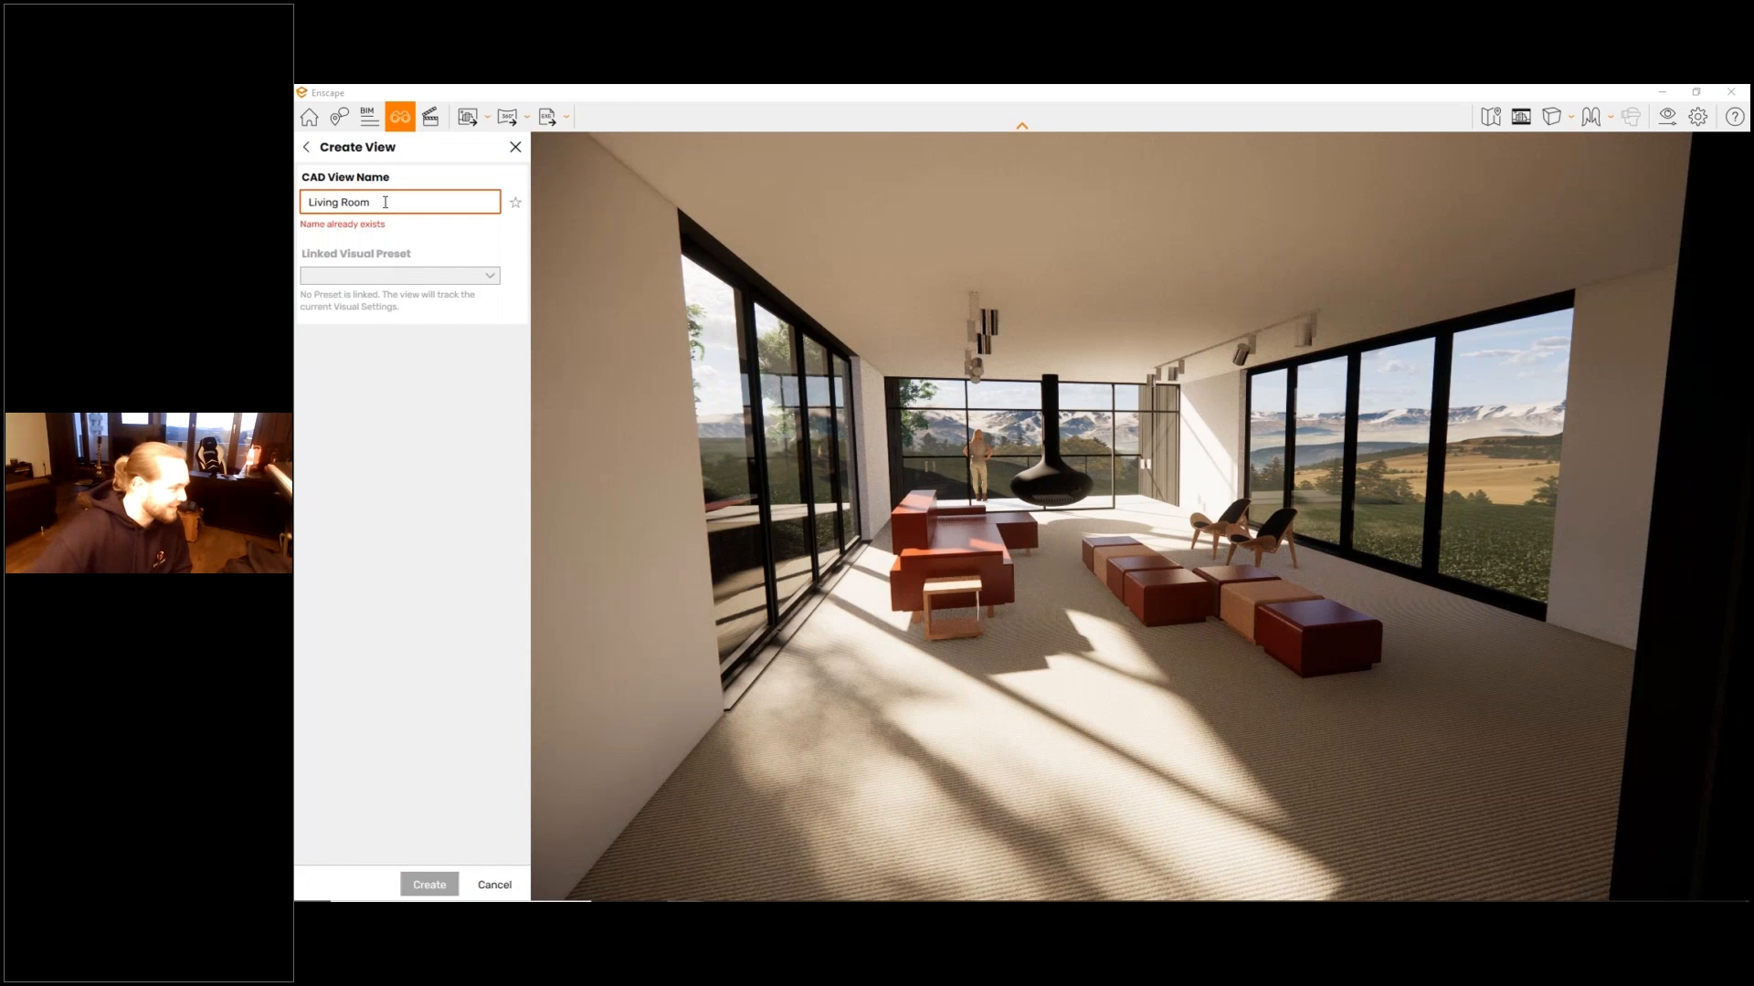
{"action": "type", "text": " 2"}
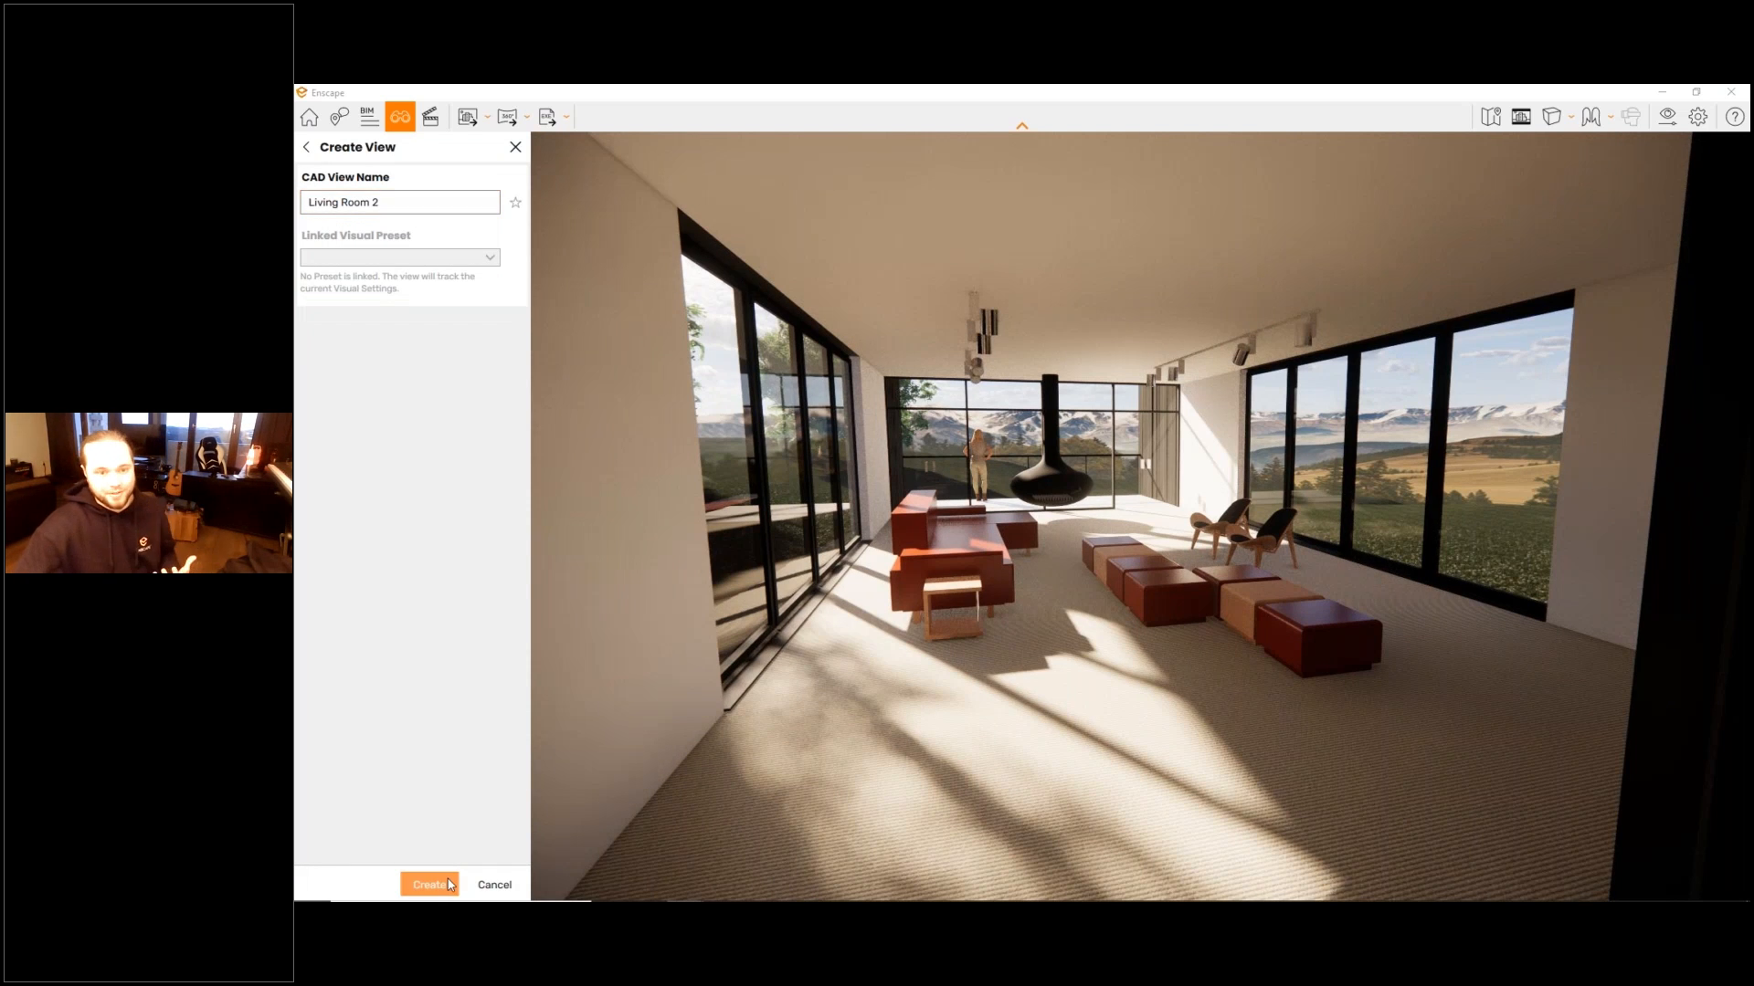
{"action": "left_click", "coordinate": [449, 884]}
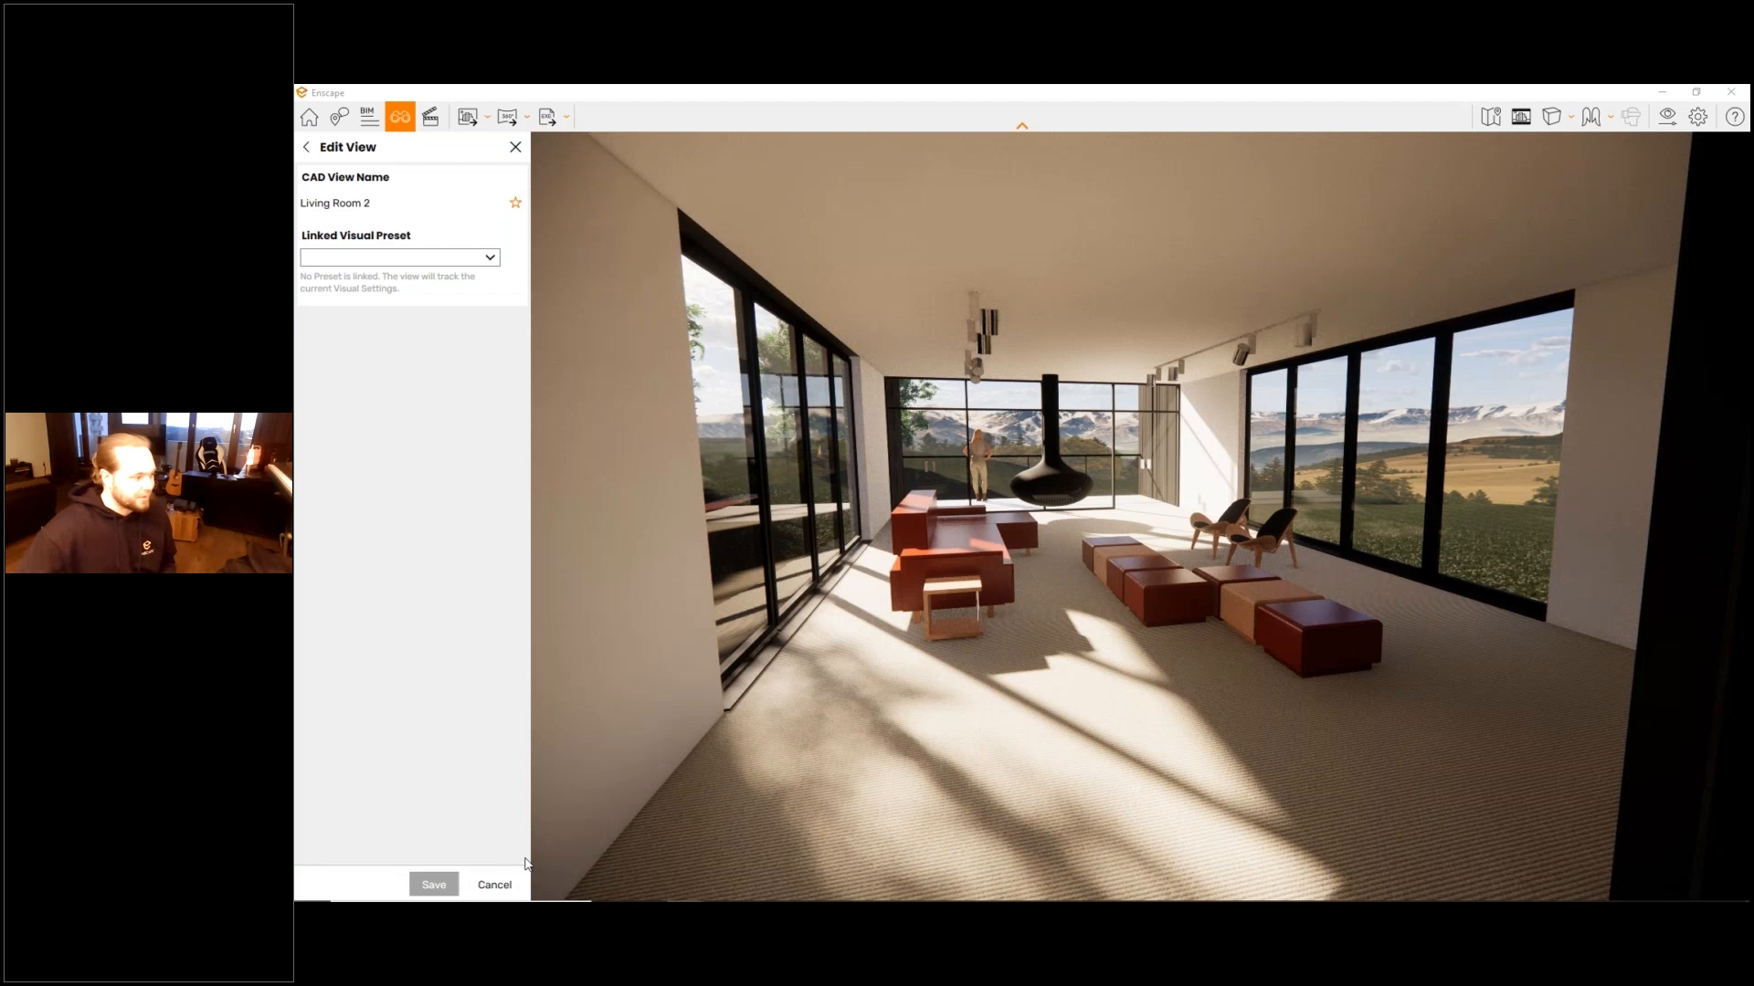
{"action": "left_click", "coordinate": [494, 885]}
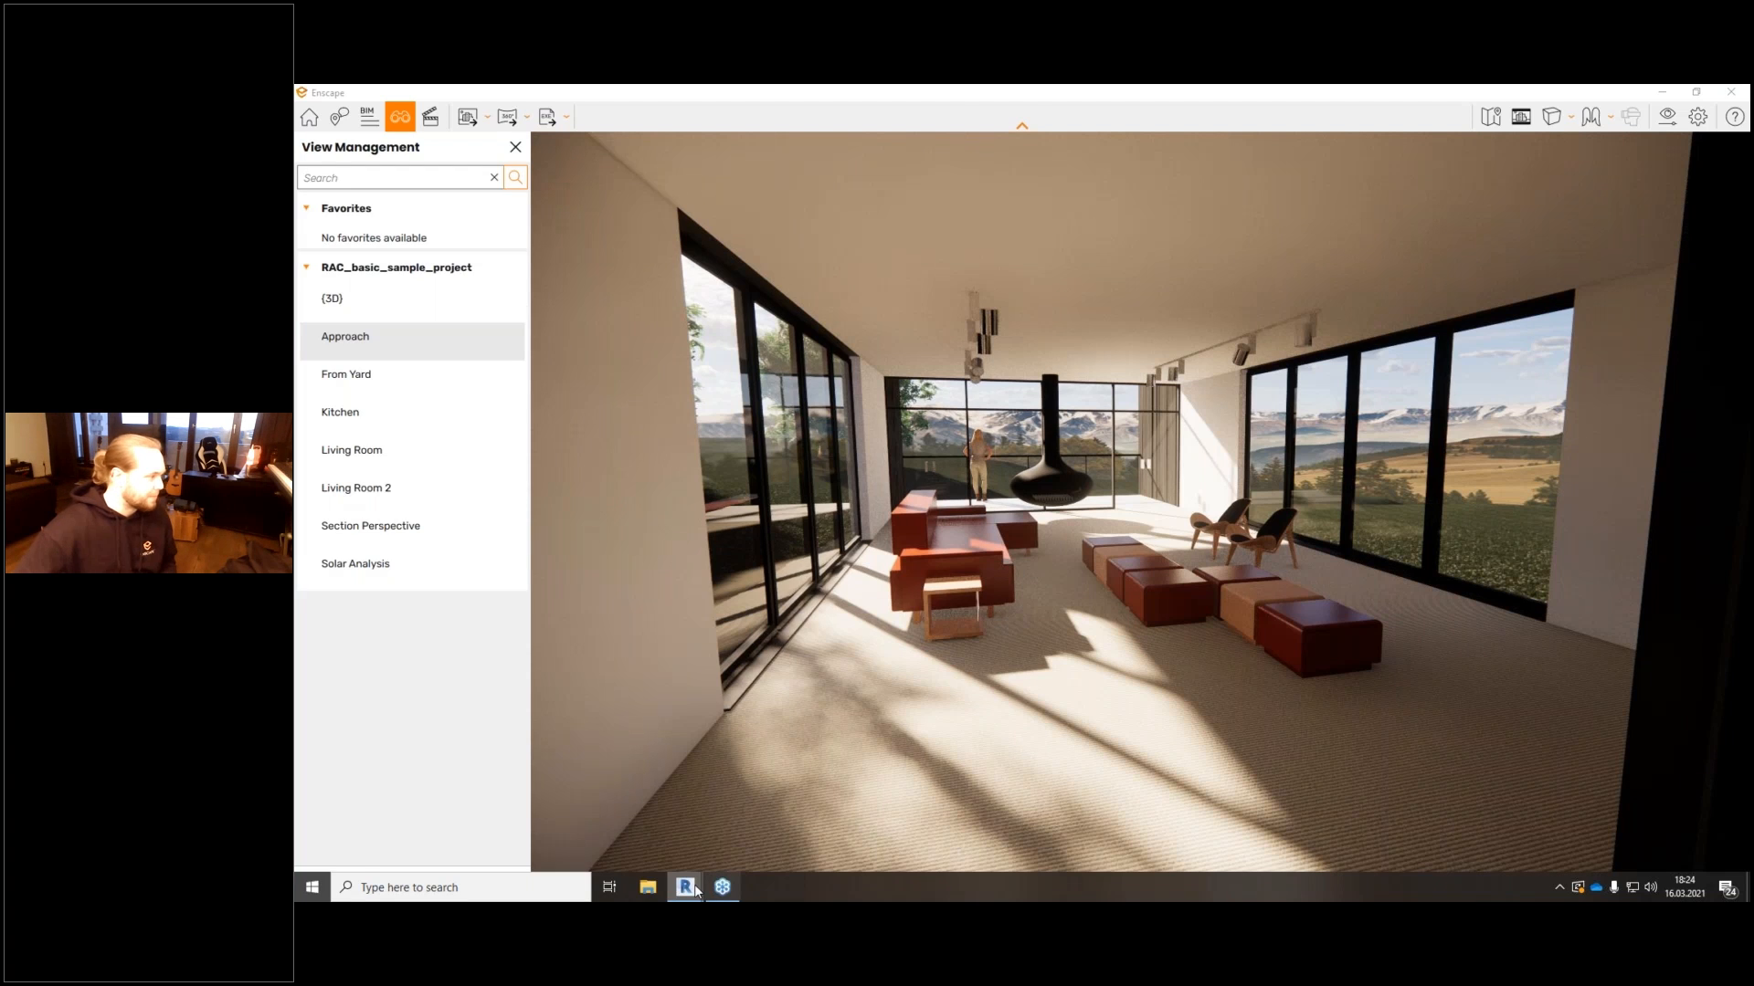
- Switch to Revit and open the Living Room 2 3D view, then return to Enscape and recall Living Room 2 in View Management
{"action": "left_click", "coordinate": [694, 888]}
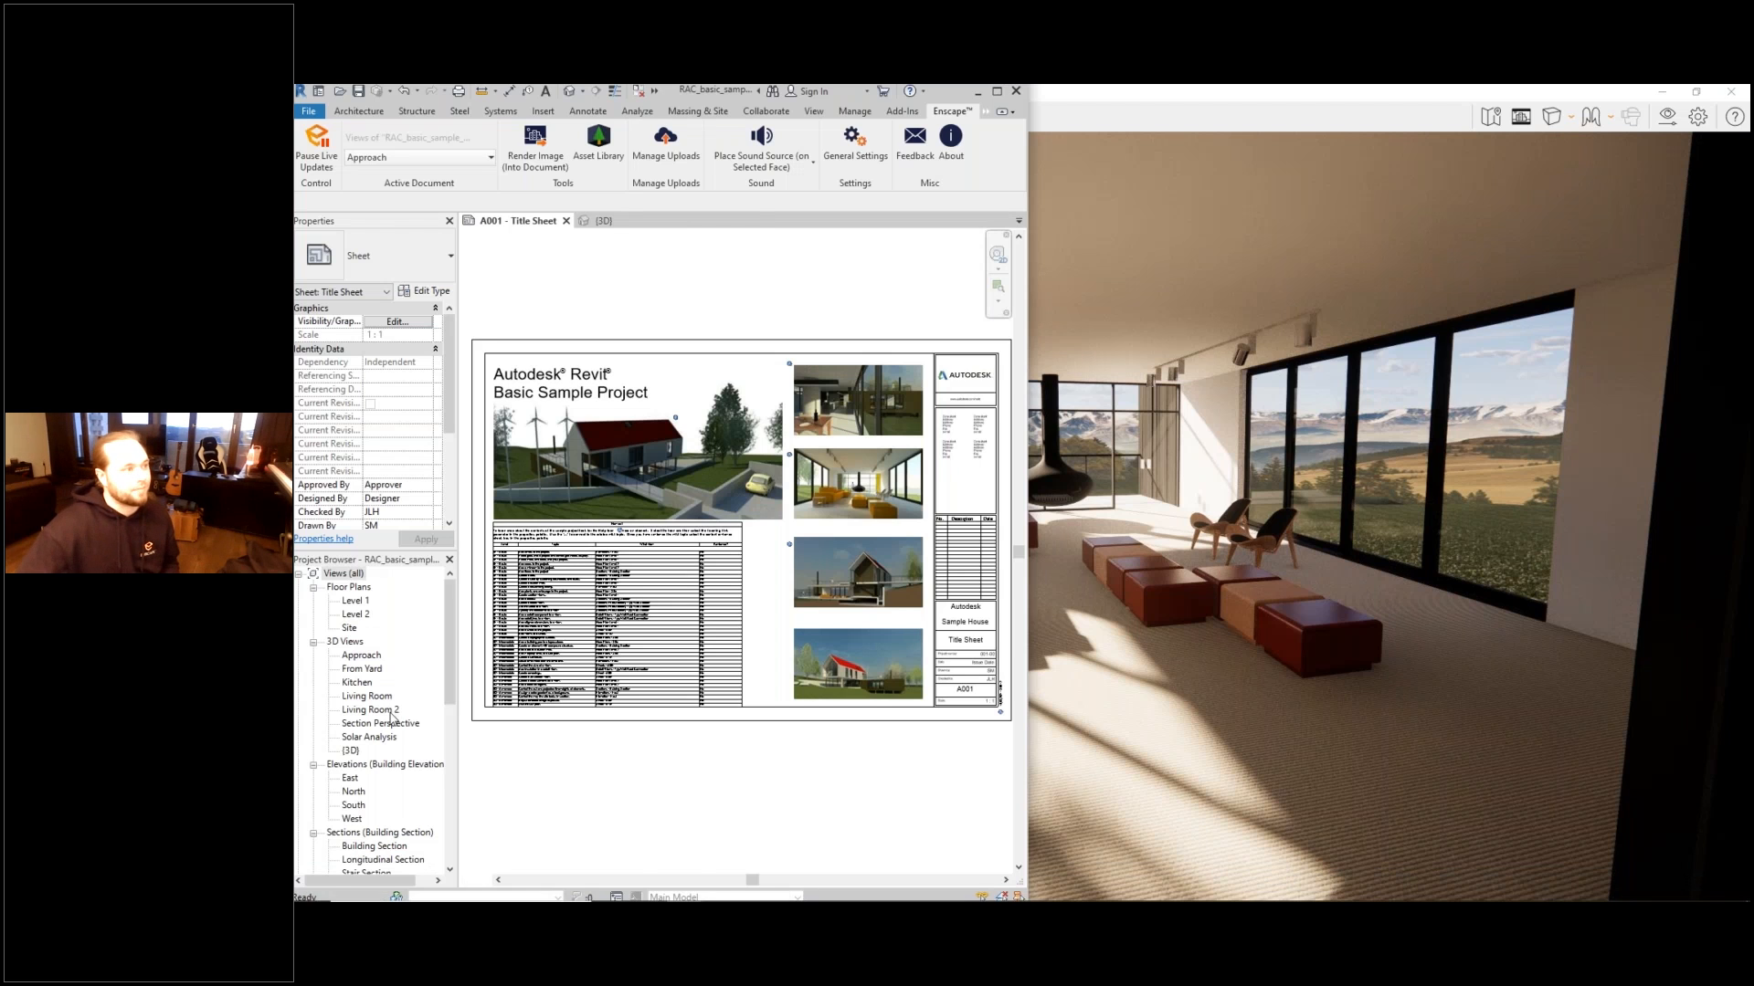
{"action": "double_click", "coordinate": [389, 711]}
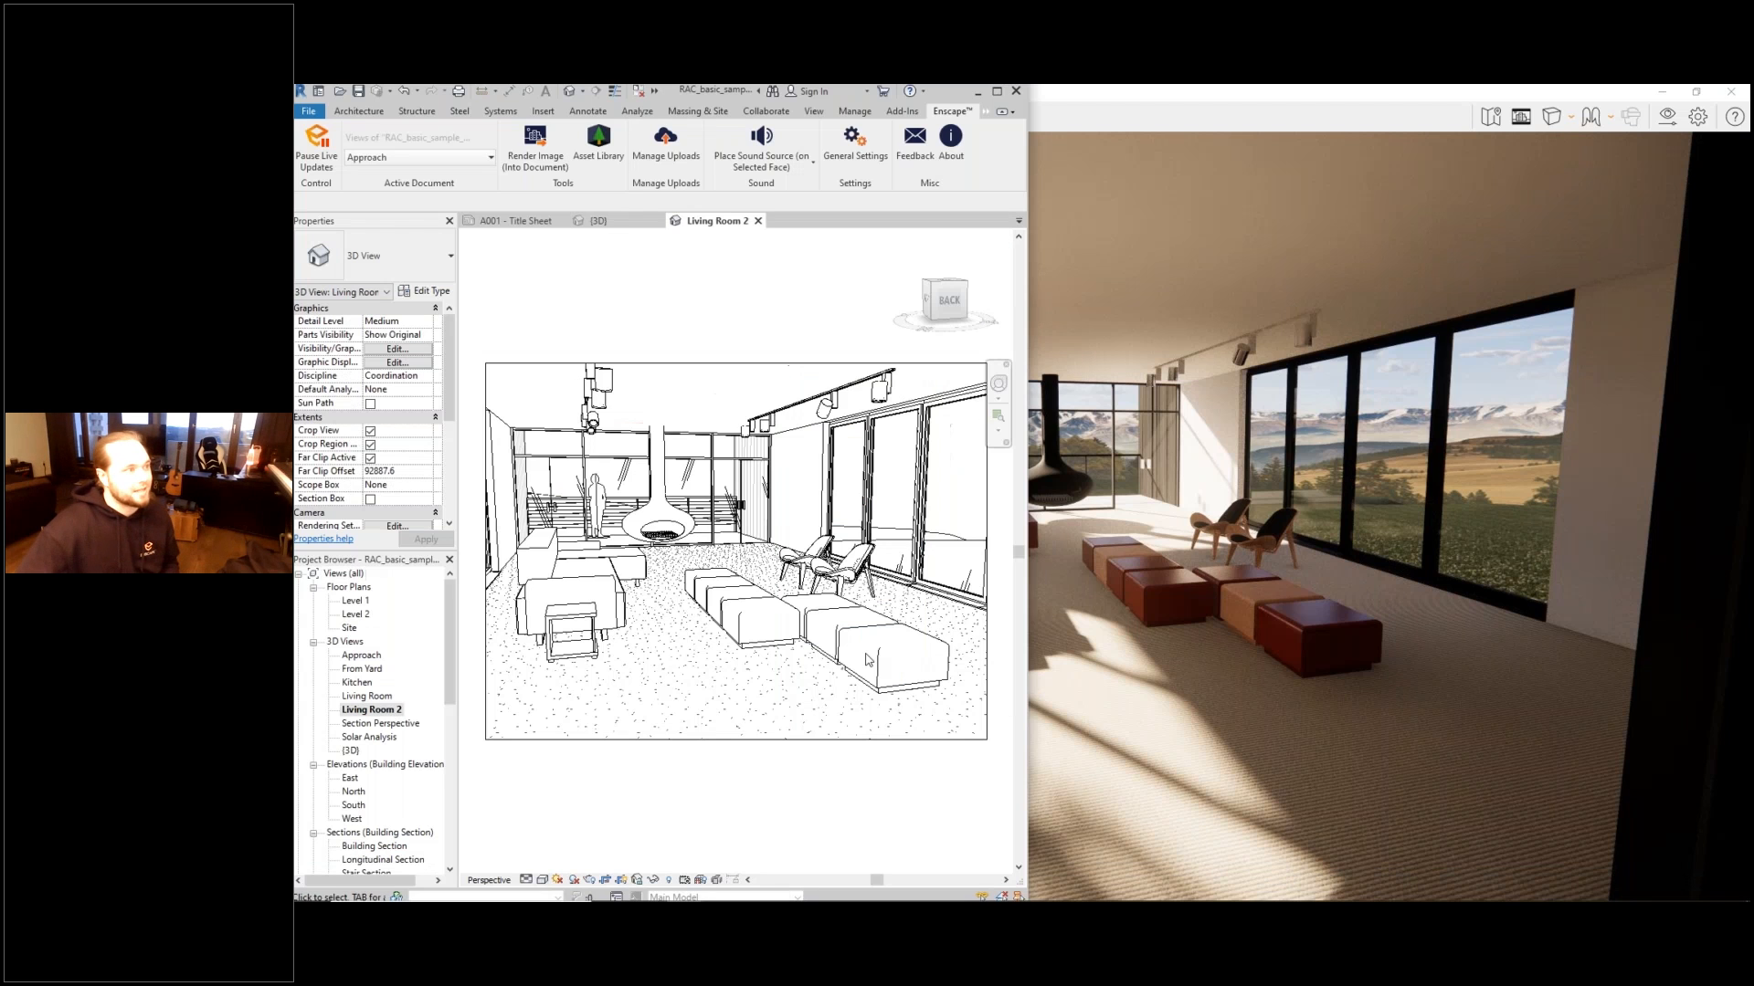
{"action": "left_click", "coordinate": [974, 91]}
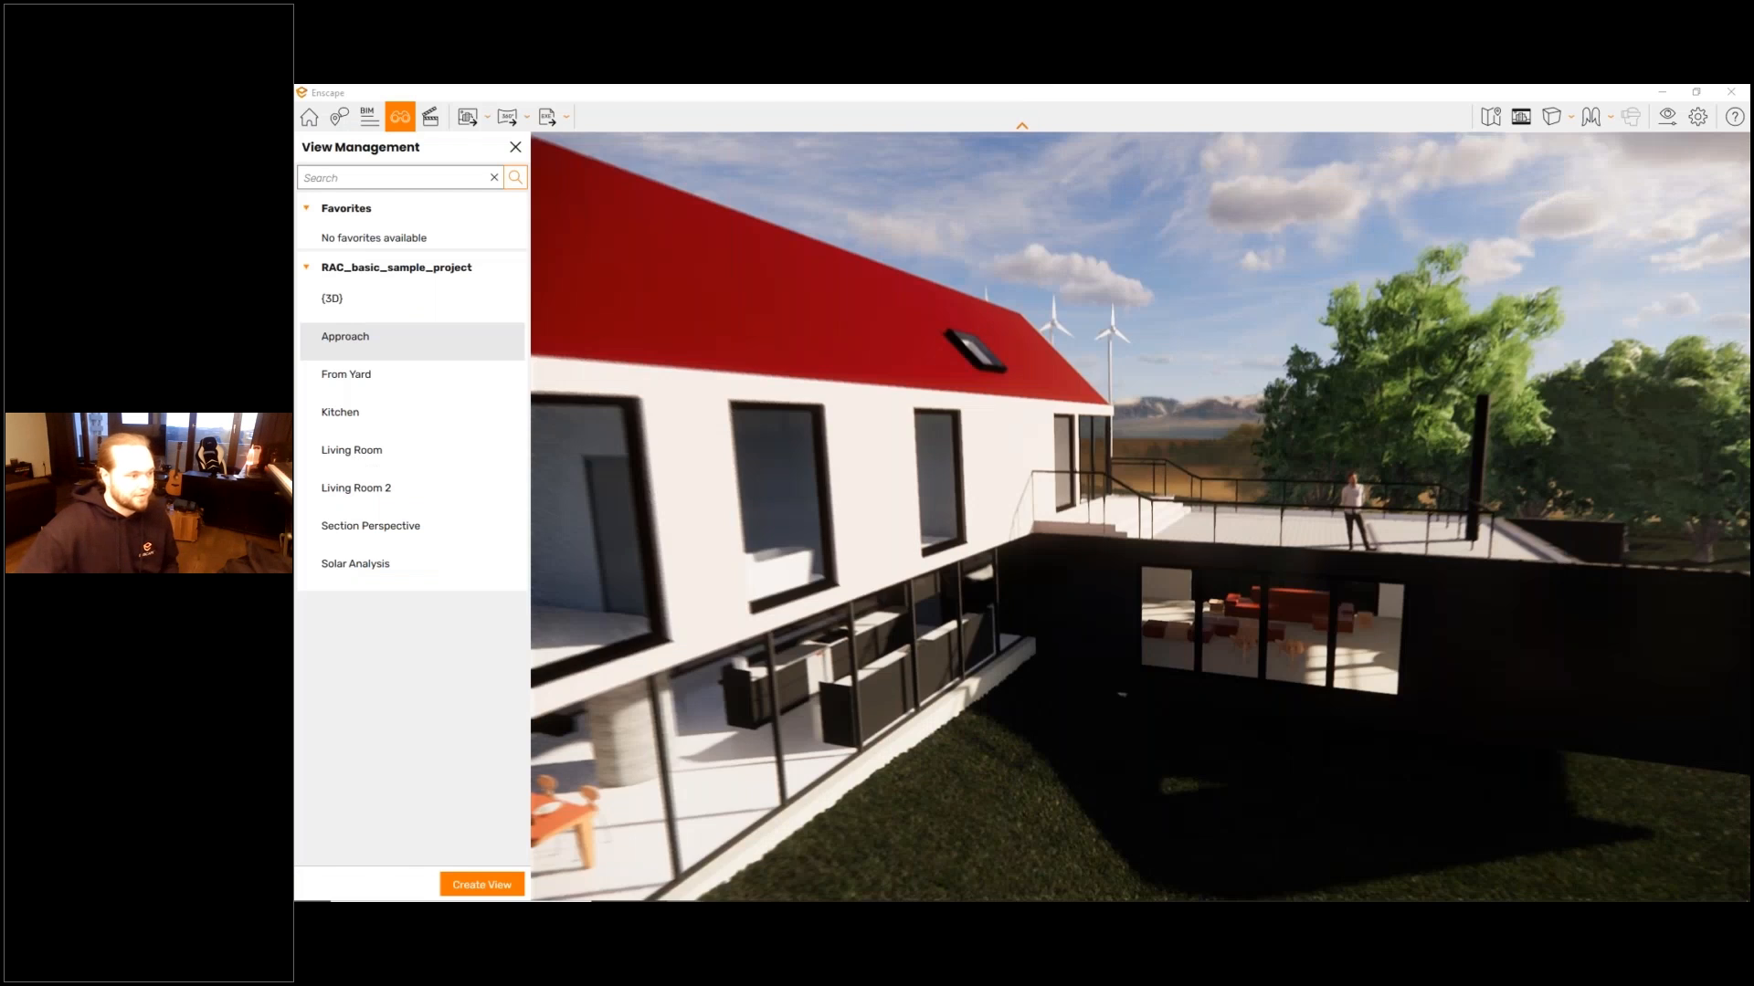
{"action": "left_click", "coordinate": [402, 451]}
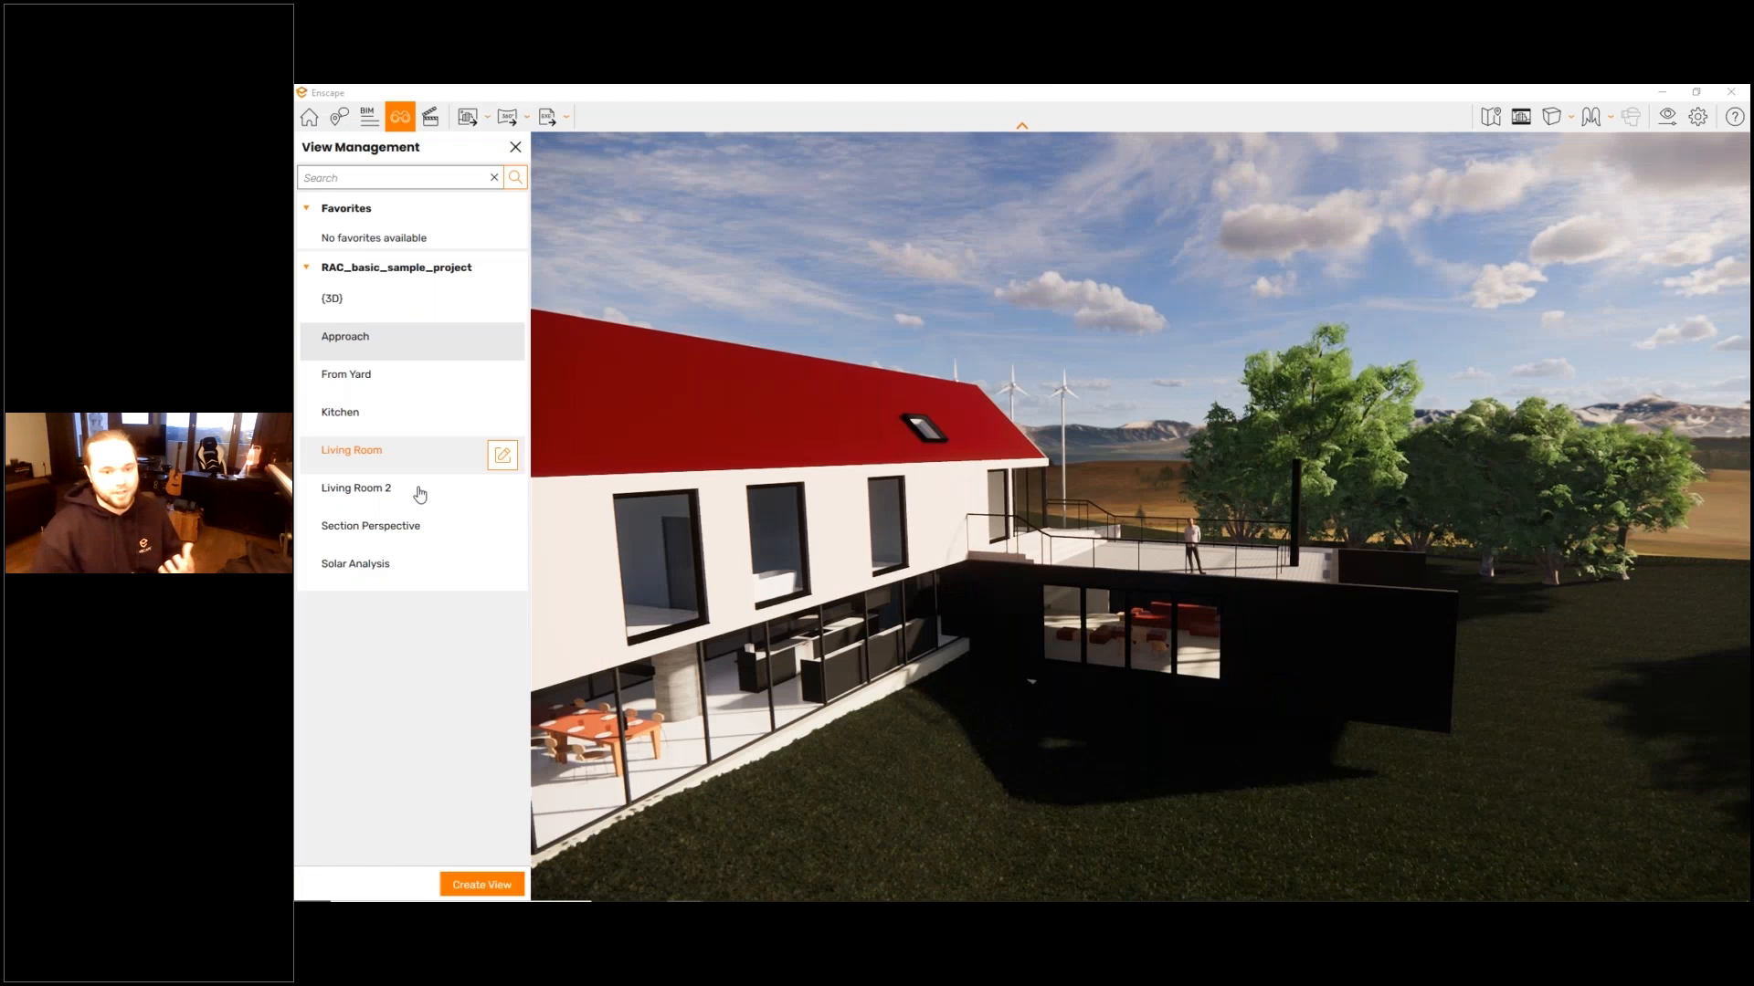
{"action": "left_click", "coordinate": [420, 492]}
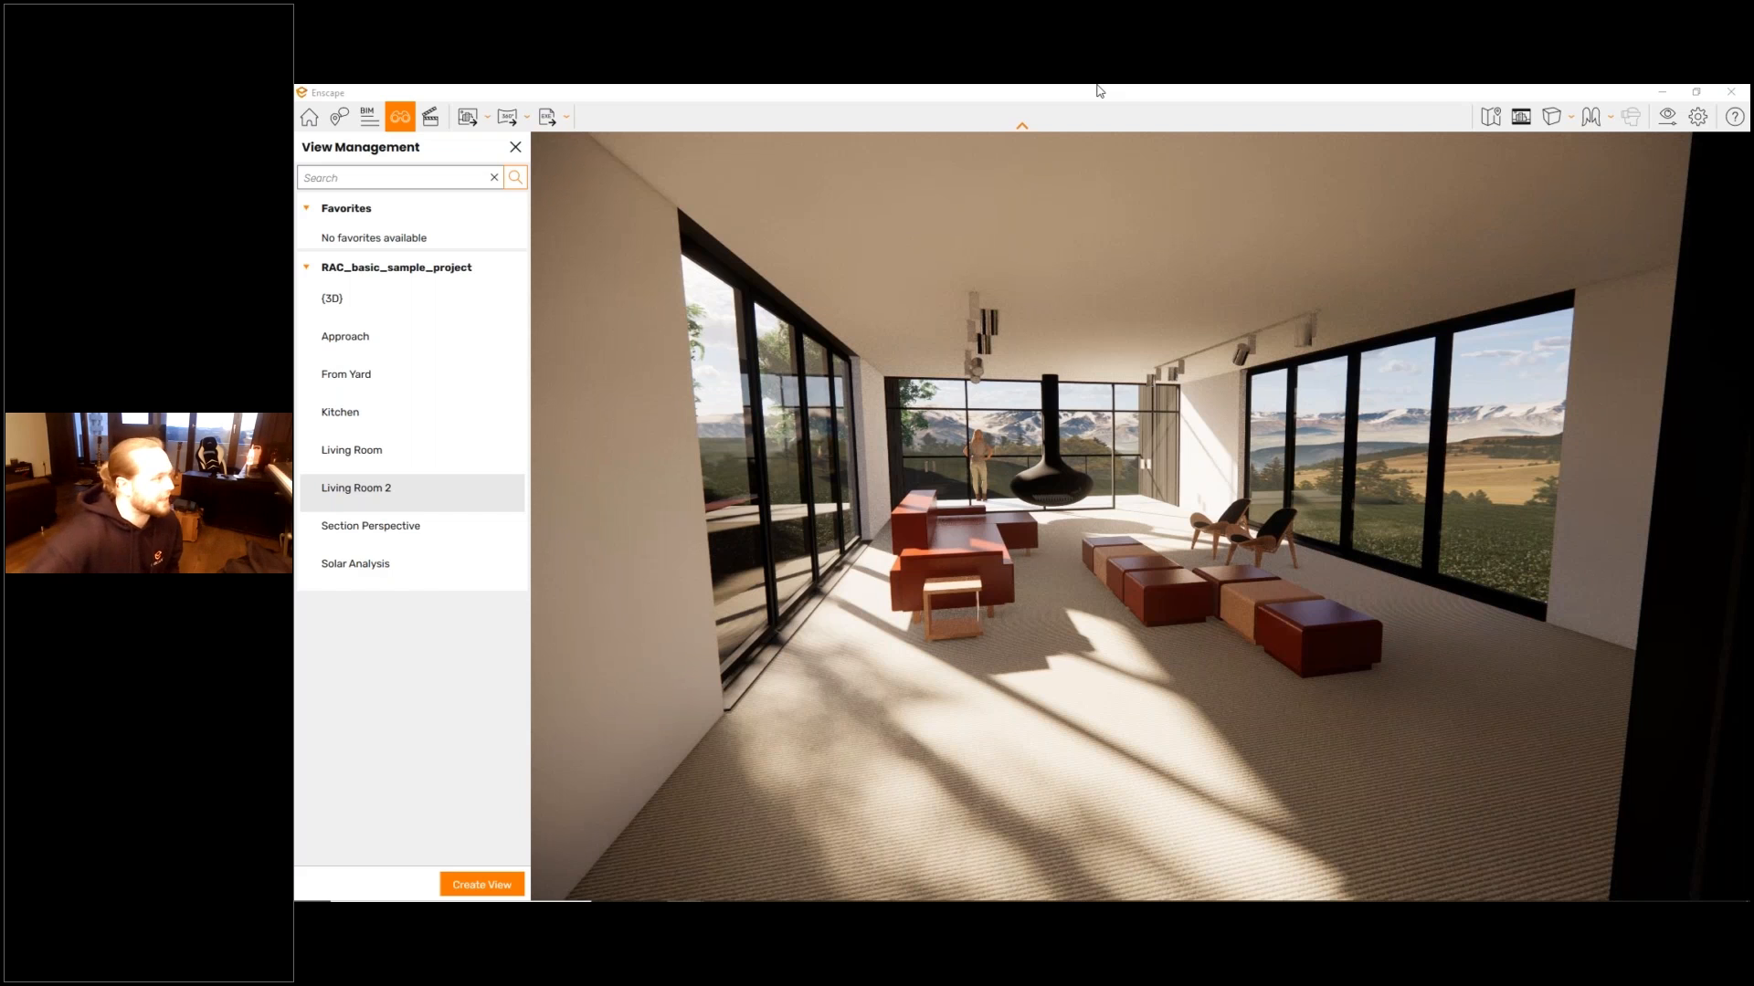
- Close View Management, look at the Video Editor and return to the home mode
{"action": "left_click", "coordinate": [416, 120]}
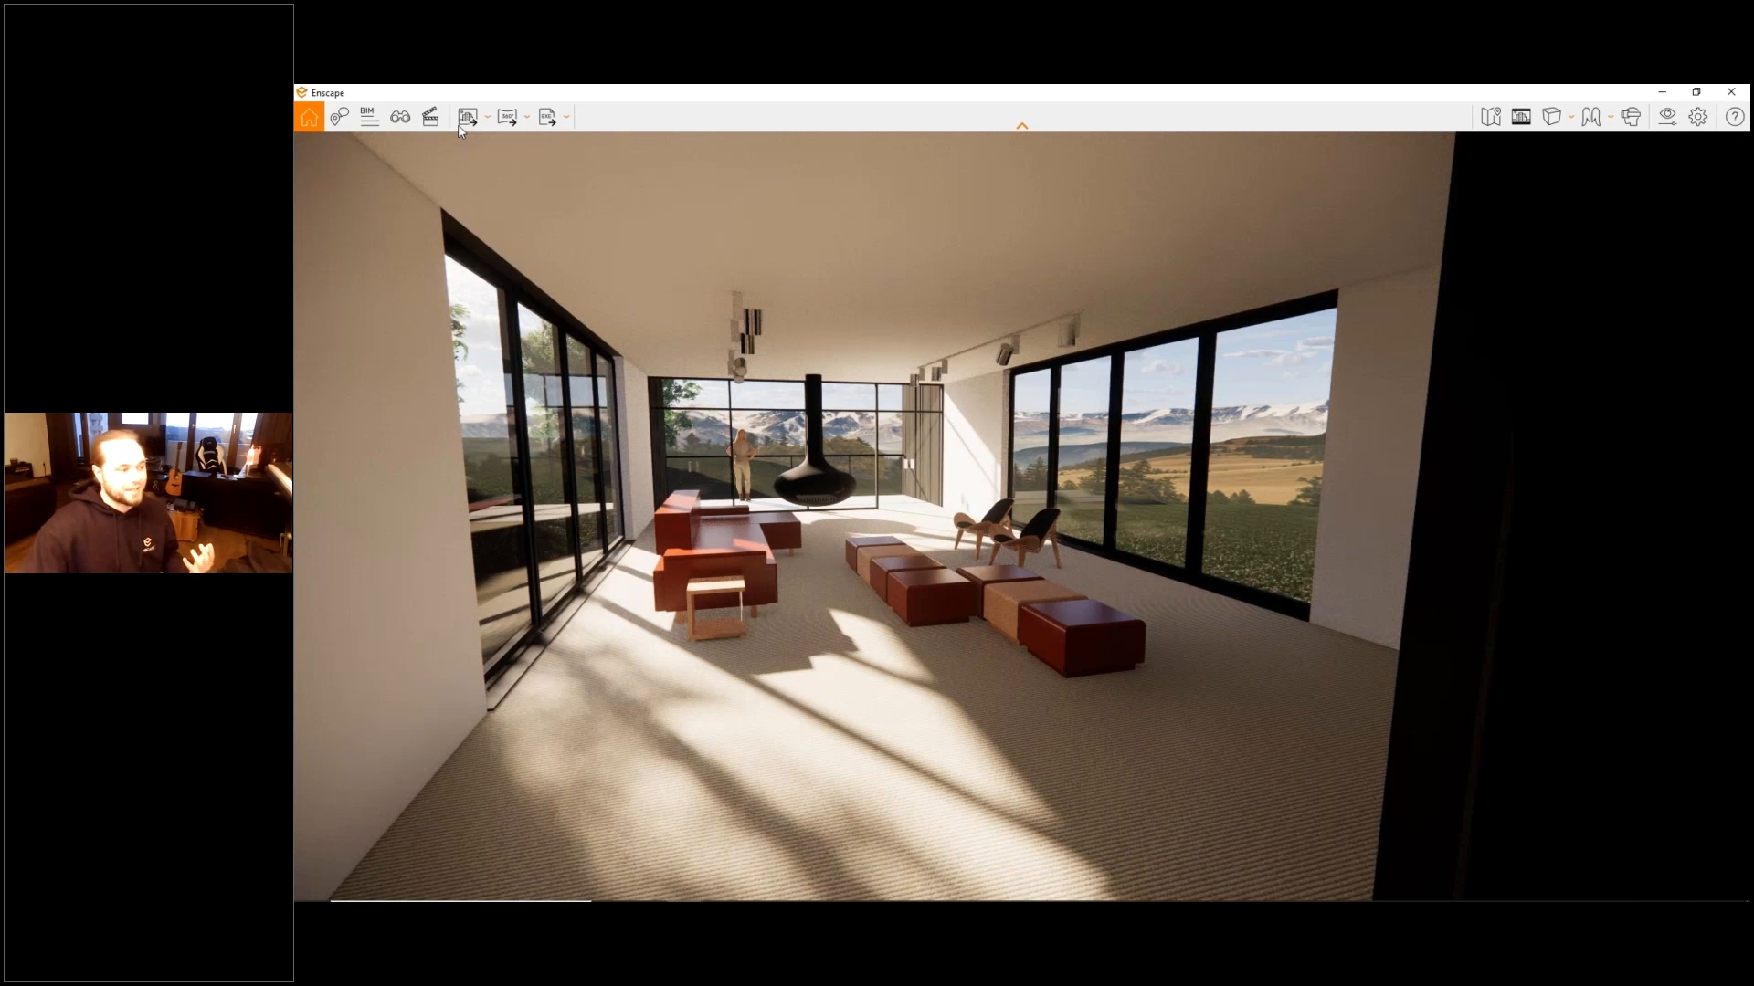
{"action": "left_click", "coordinate": [431, 119]}
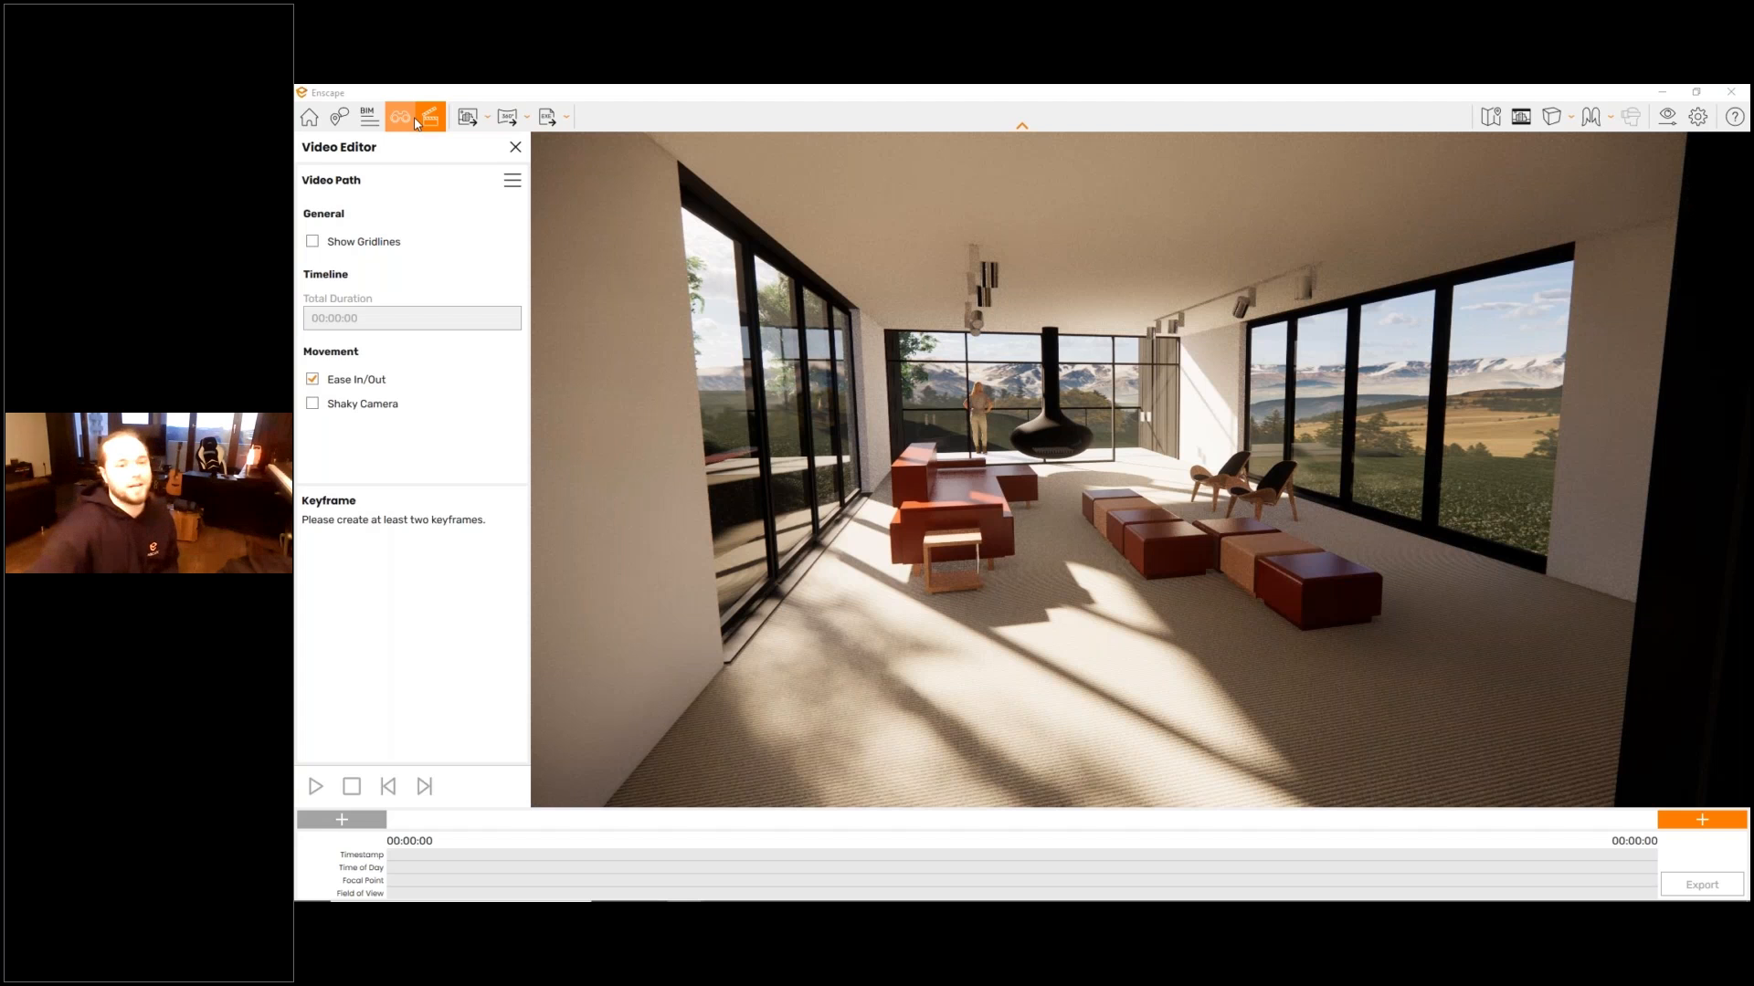
{"action": "left_click", "coordinate": [515, 148]}
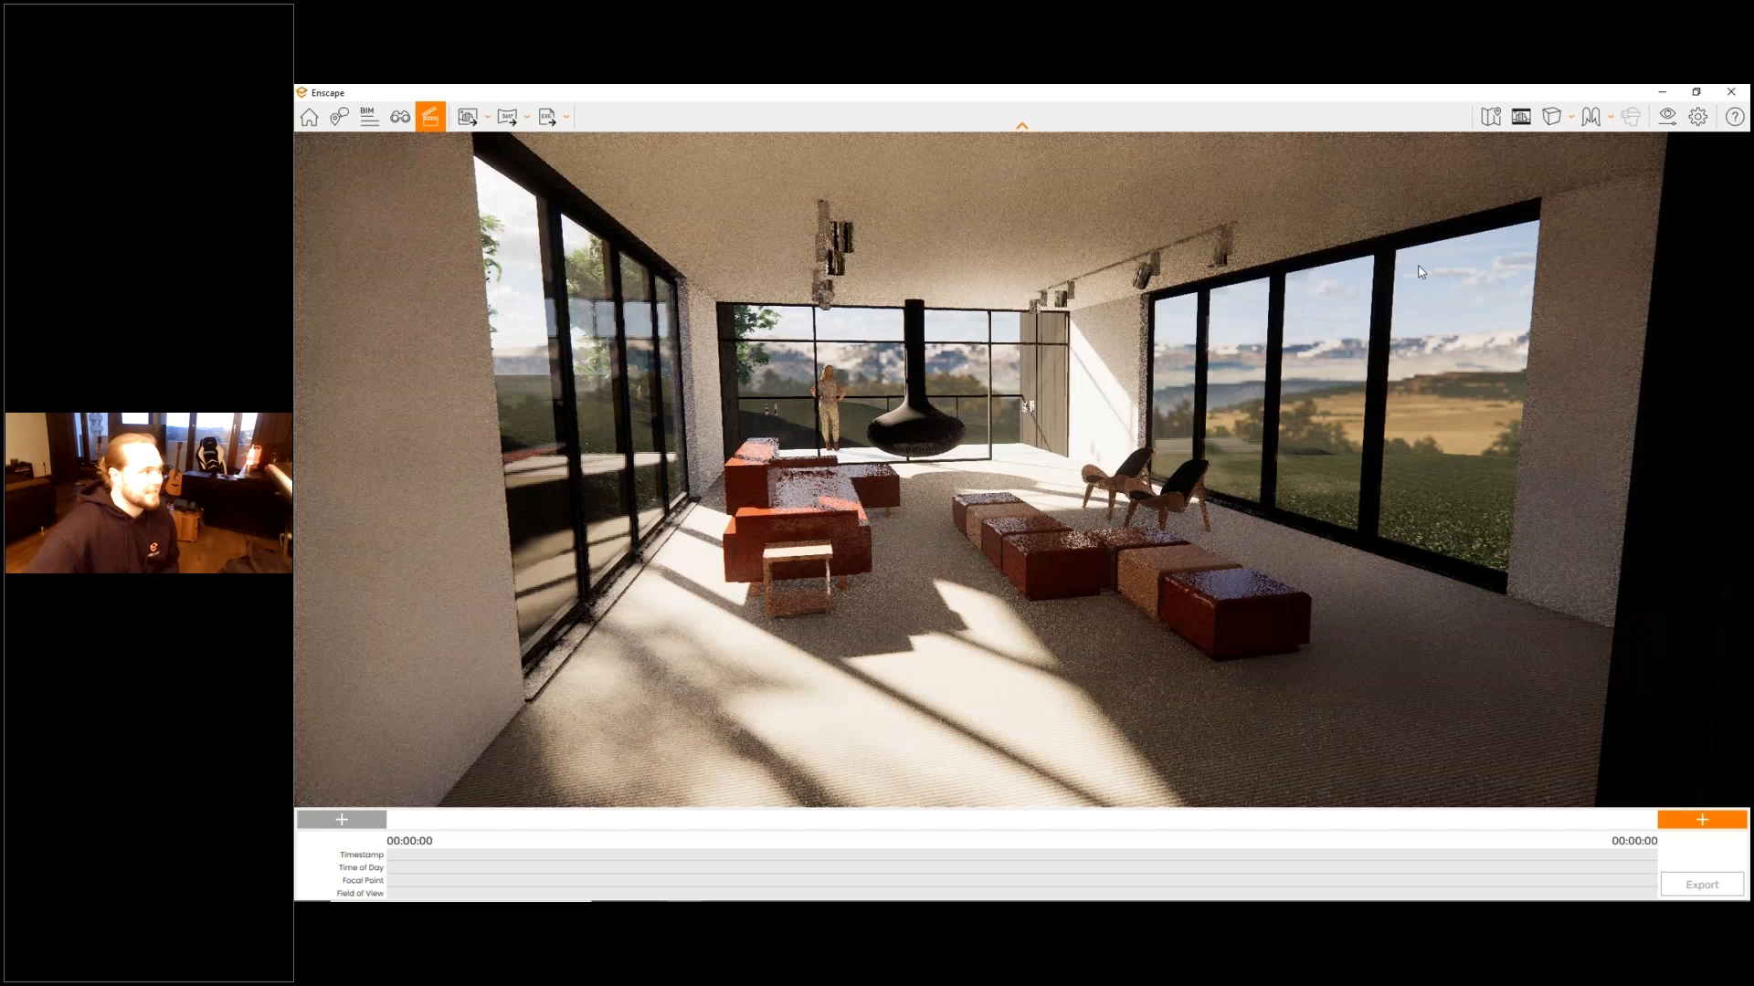
{"action": "left_click", "coordinate": [309, 117]}
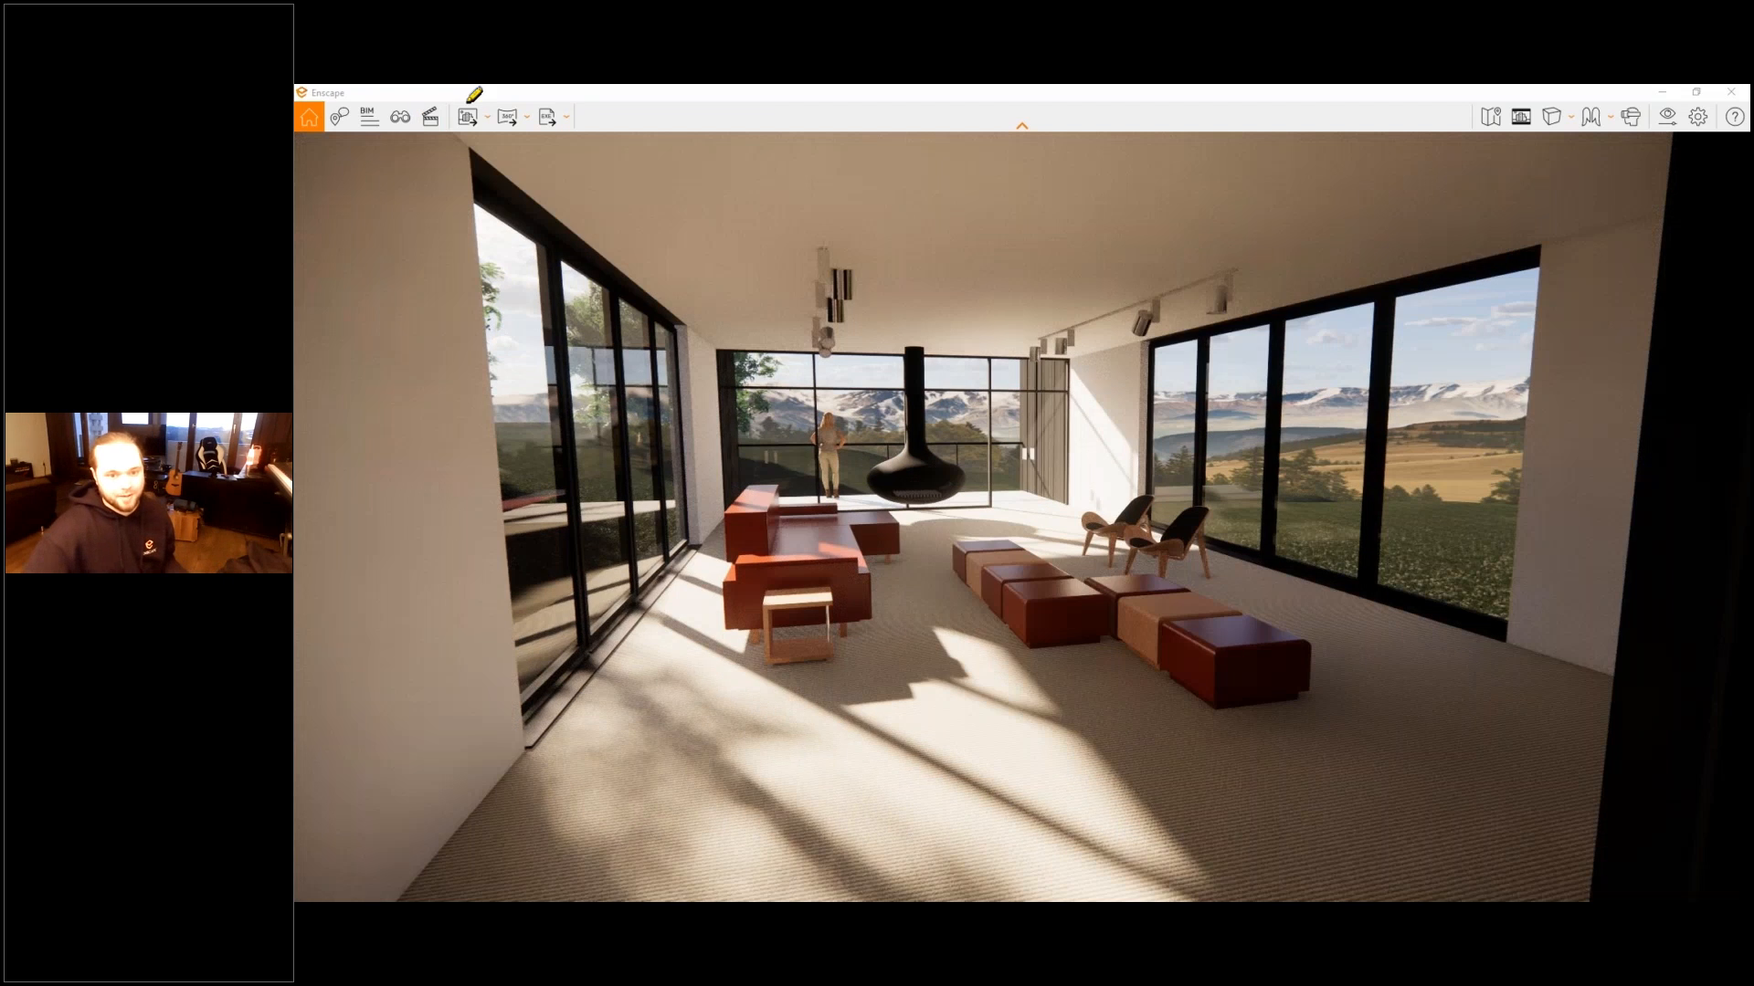
- Examine the export tools for the terrace view, including the Screenshot and Batch Rendering options
{"action": "left_click_drag", "start_coordinate": [468, 101], "coordinate": [464, 104]}
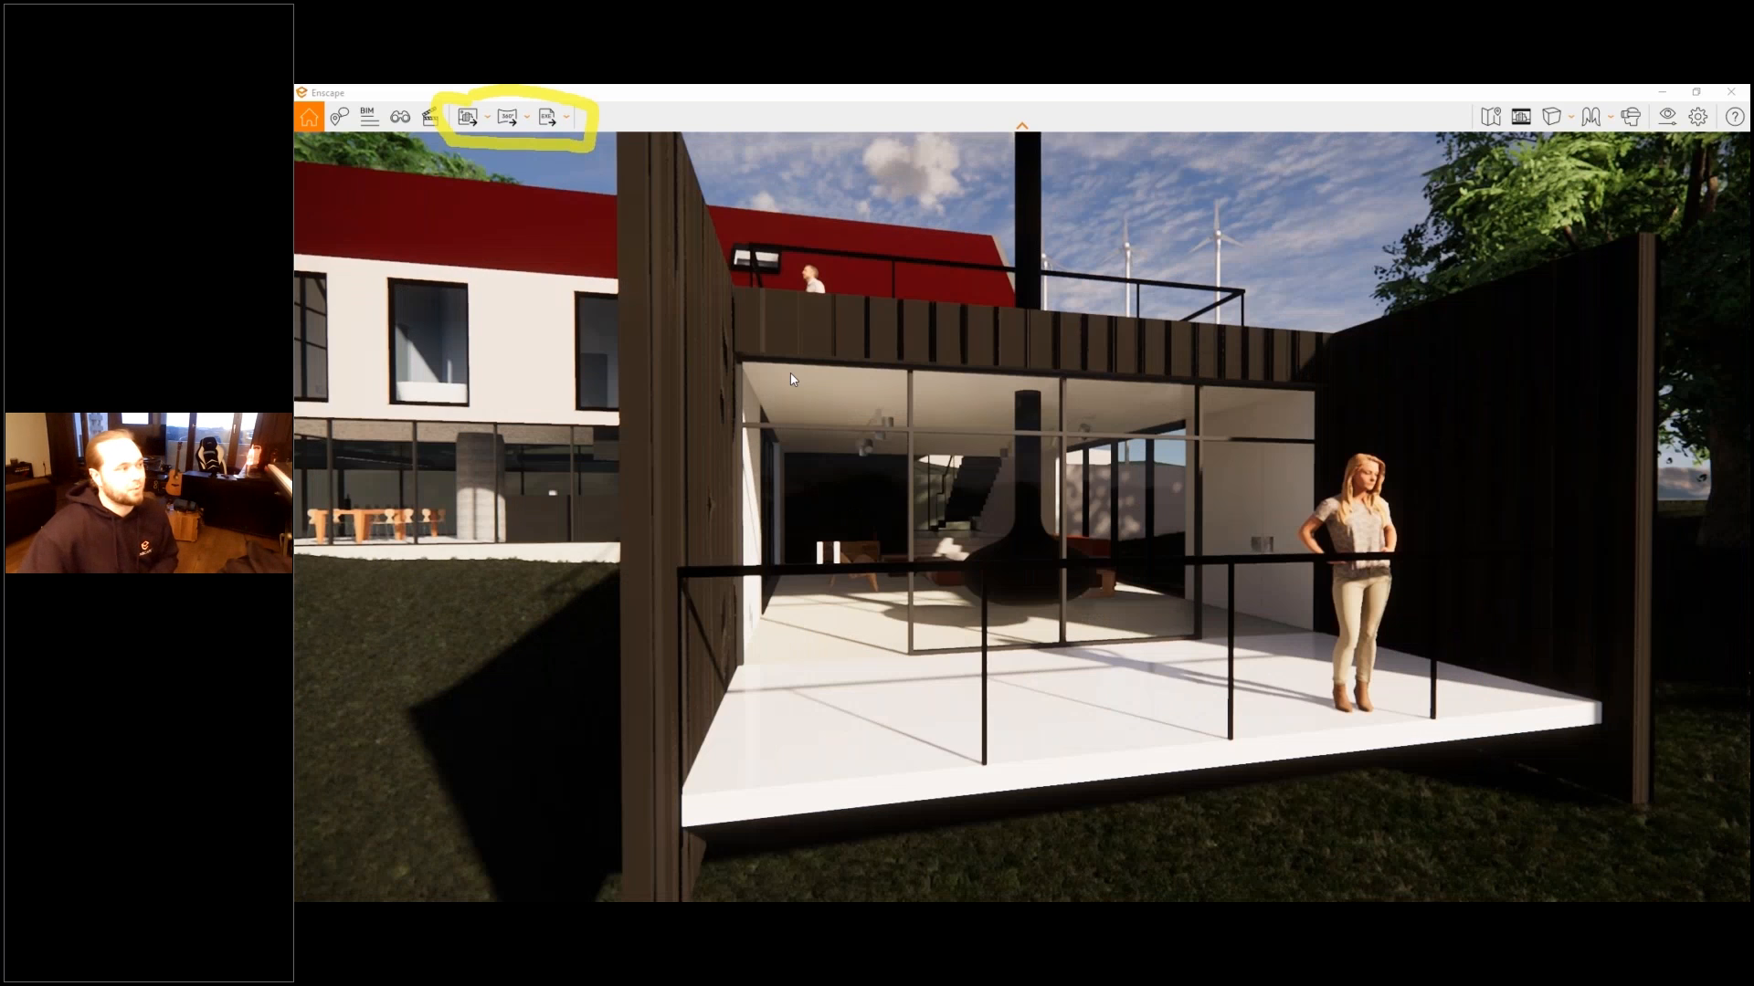
{"action": "left_click", "coordinate": [477, 116]}
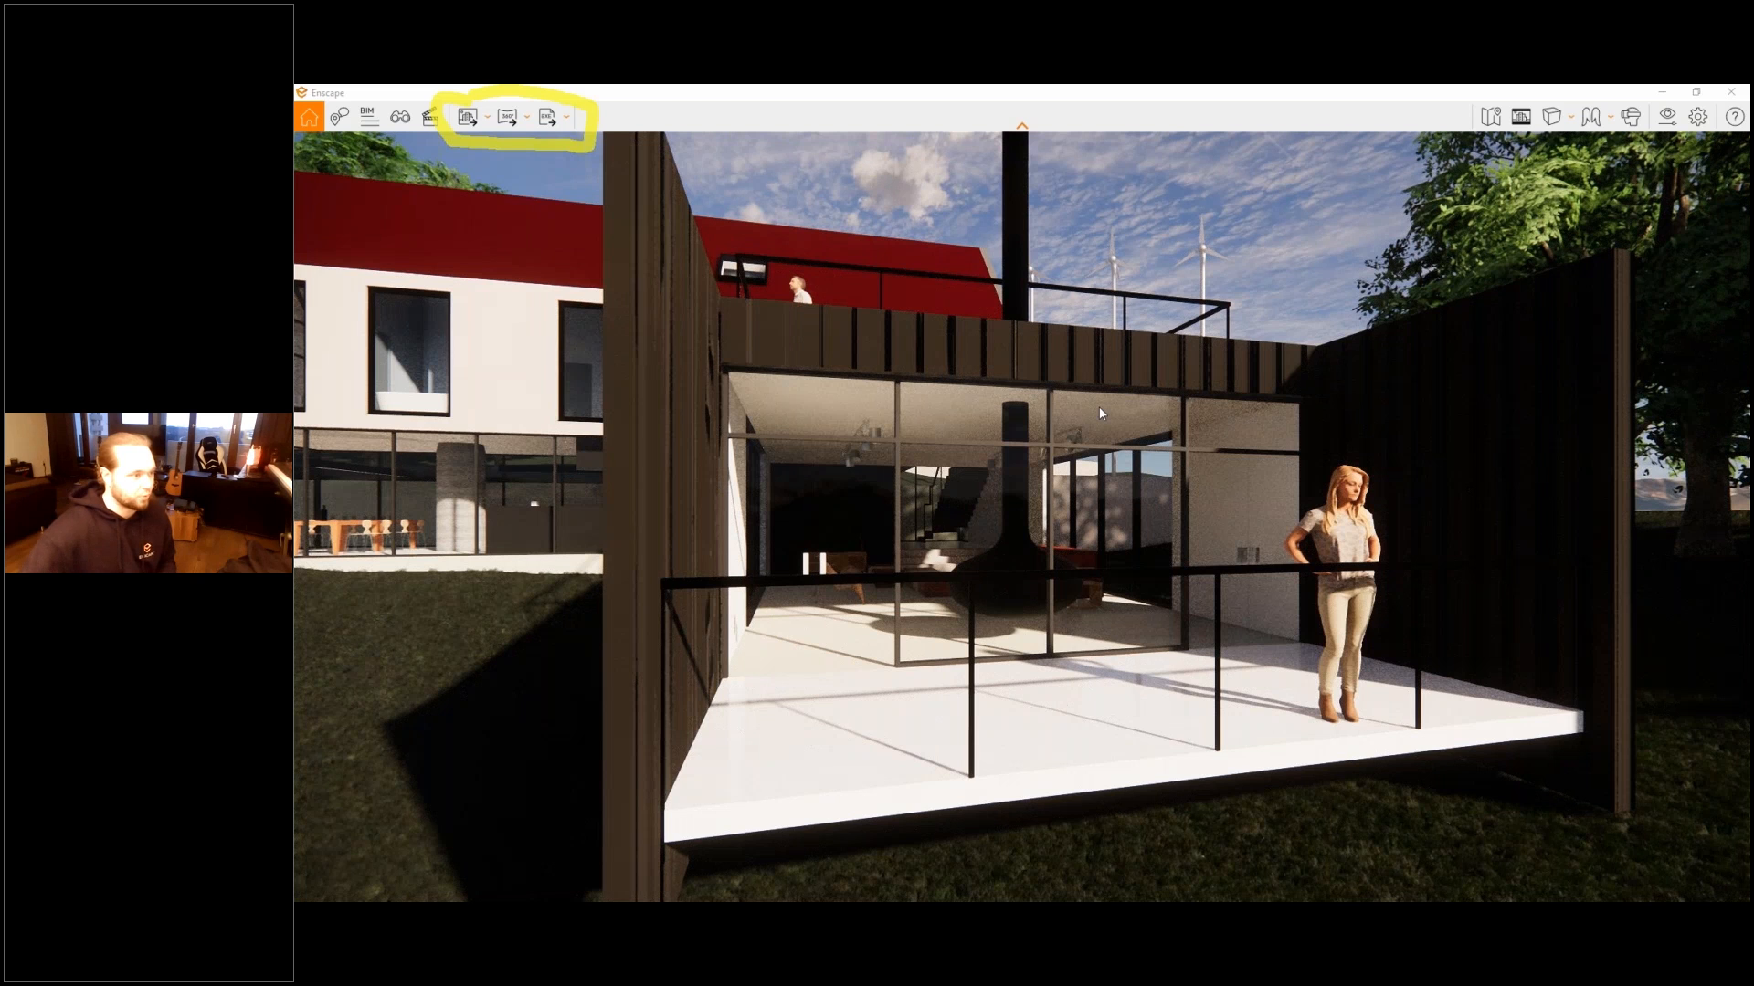
{"action": "left_click_drag", "start_coordinate": [1098, 407], "coordinate": [1085, 404]}
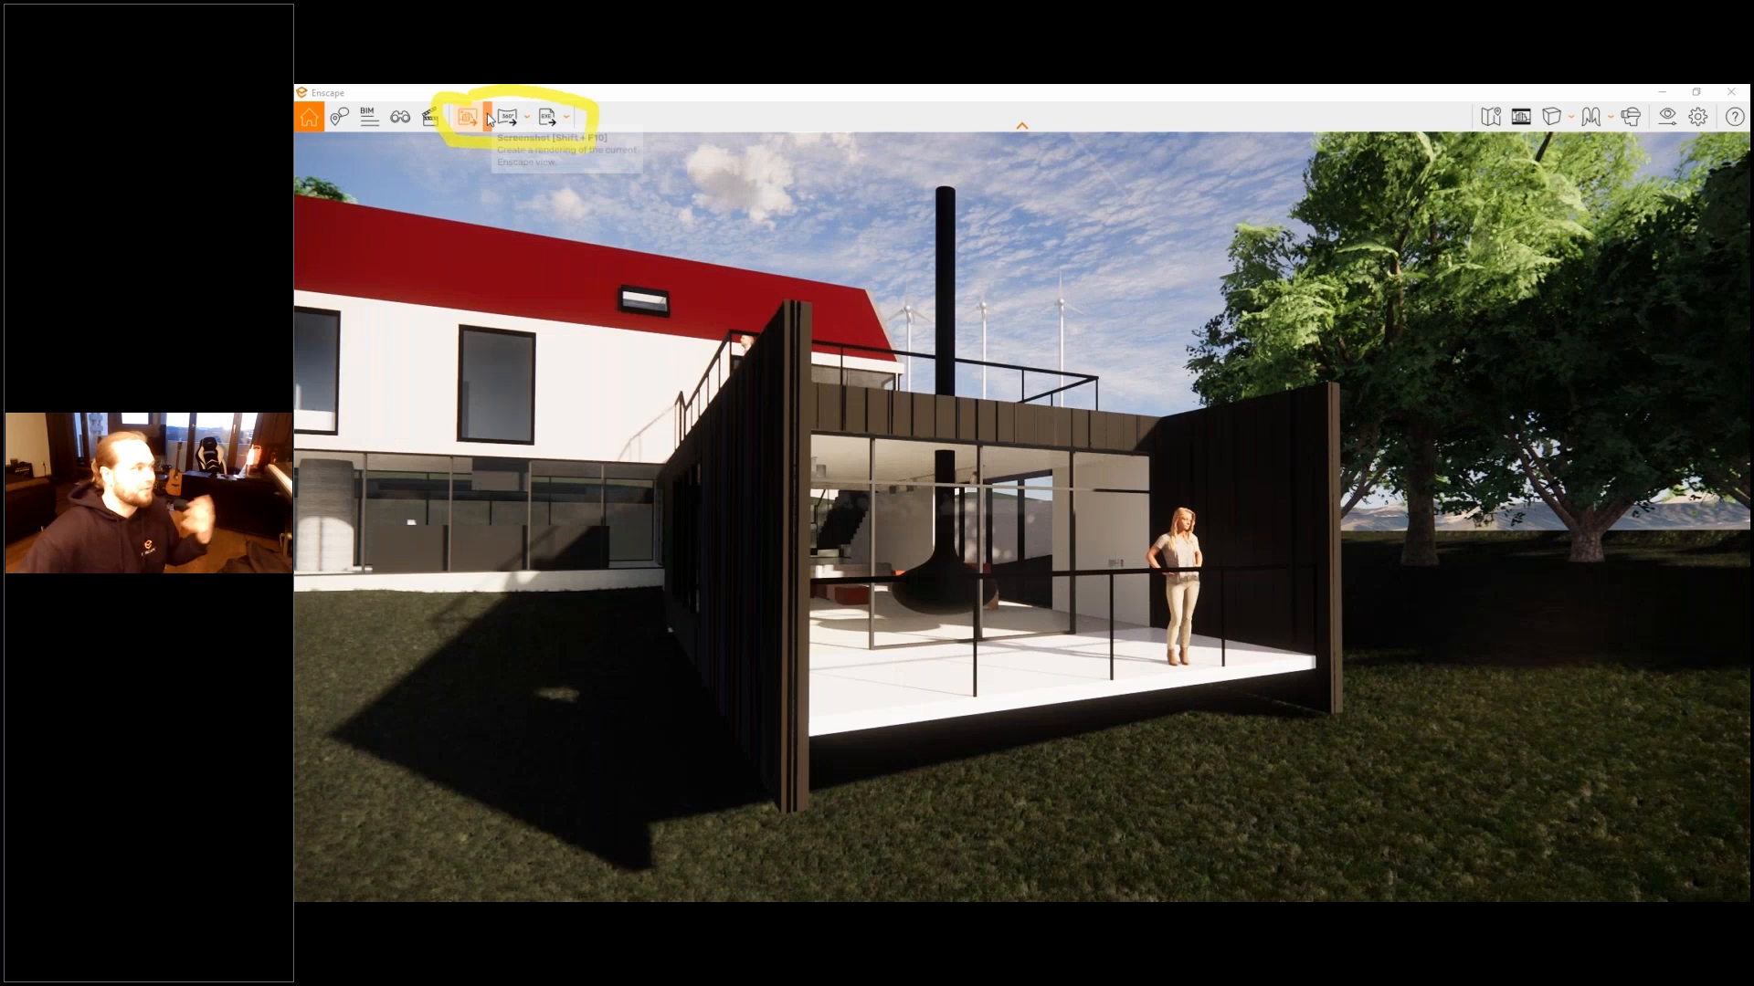
{"action": "left_click", "coordinate": [488, 118]}
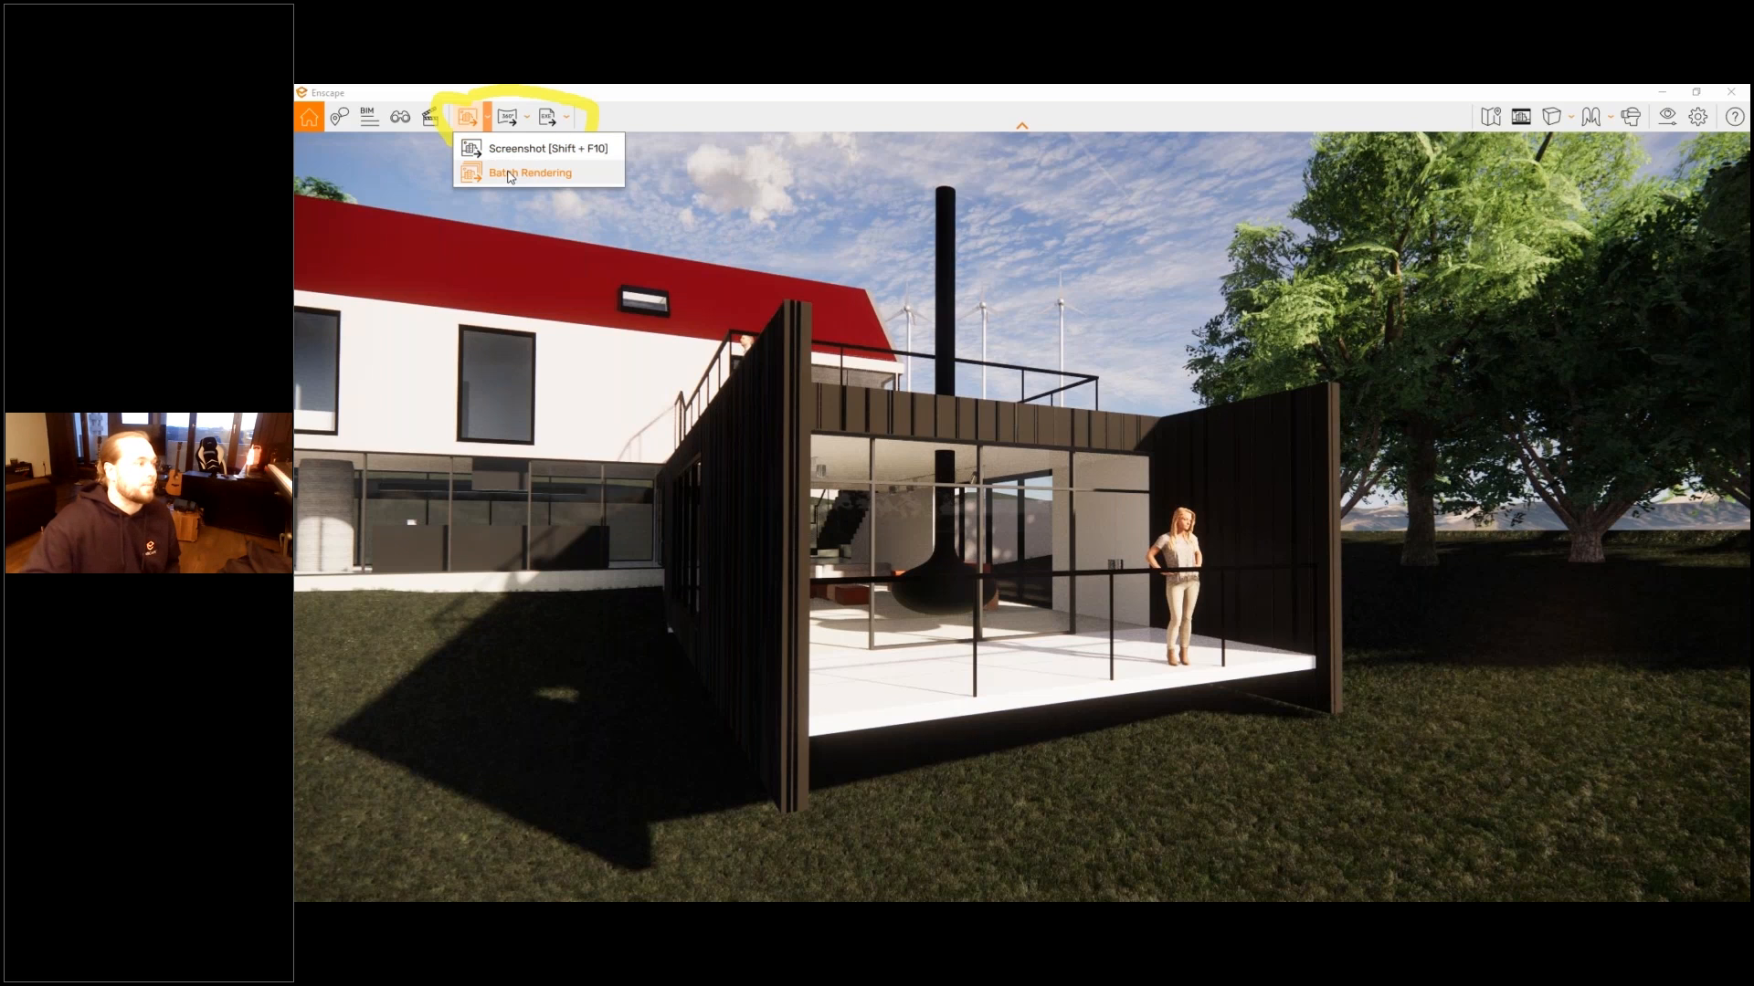
{"action": "mouse_move", "coordinate": [508, 116]}
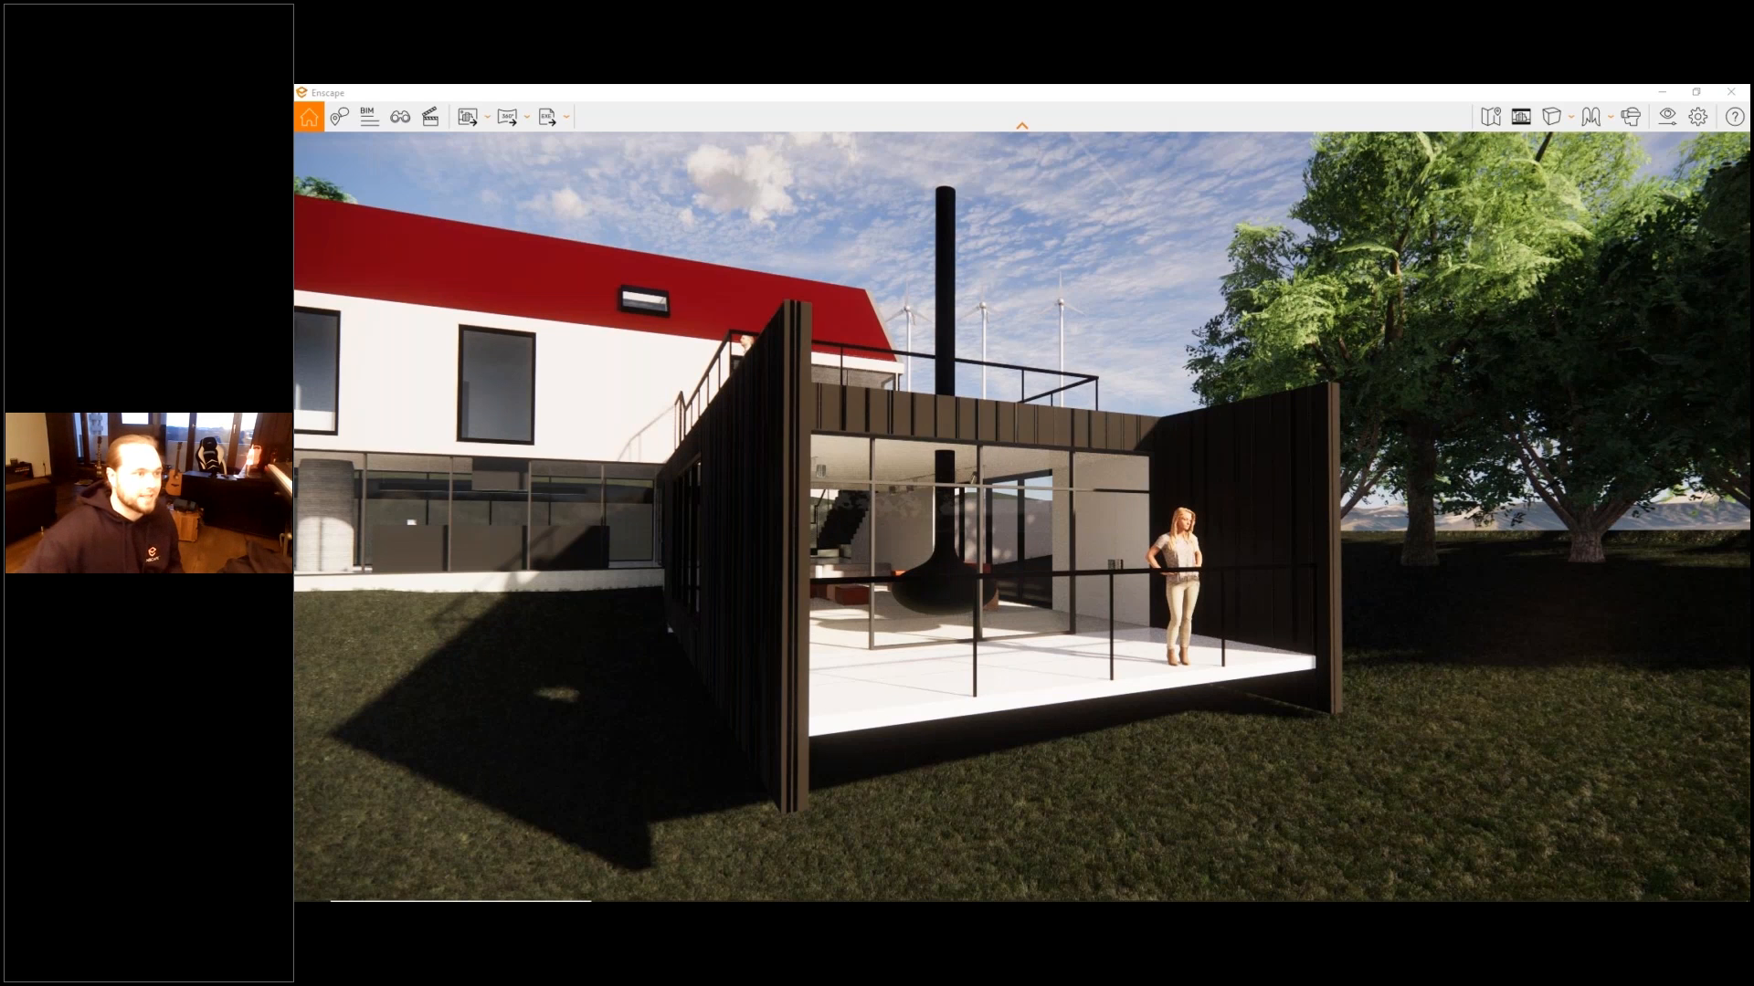
- Show the minimap in the rendering window and enlarge its frame
{"action": "left_click", "coordinate": [1491, 119]}
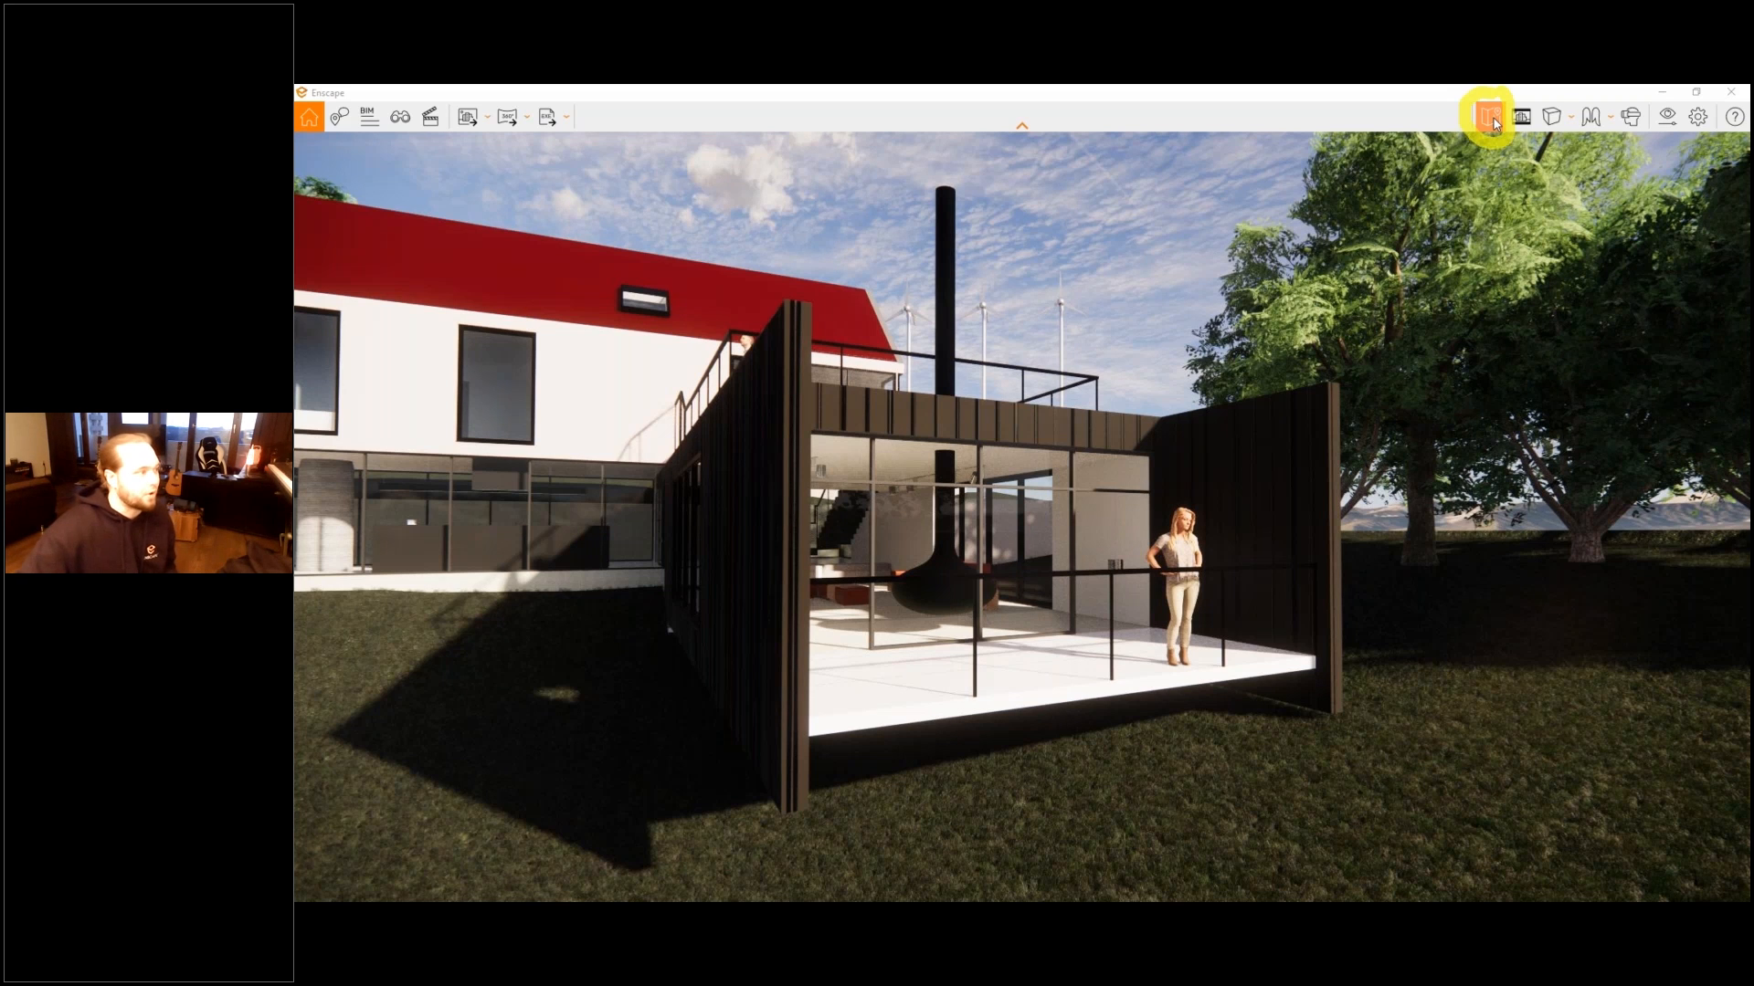
{"action": "left_click", "coordinate": [1491, 117]}
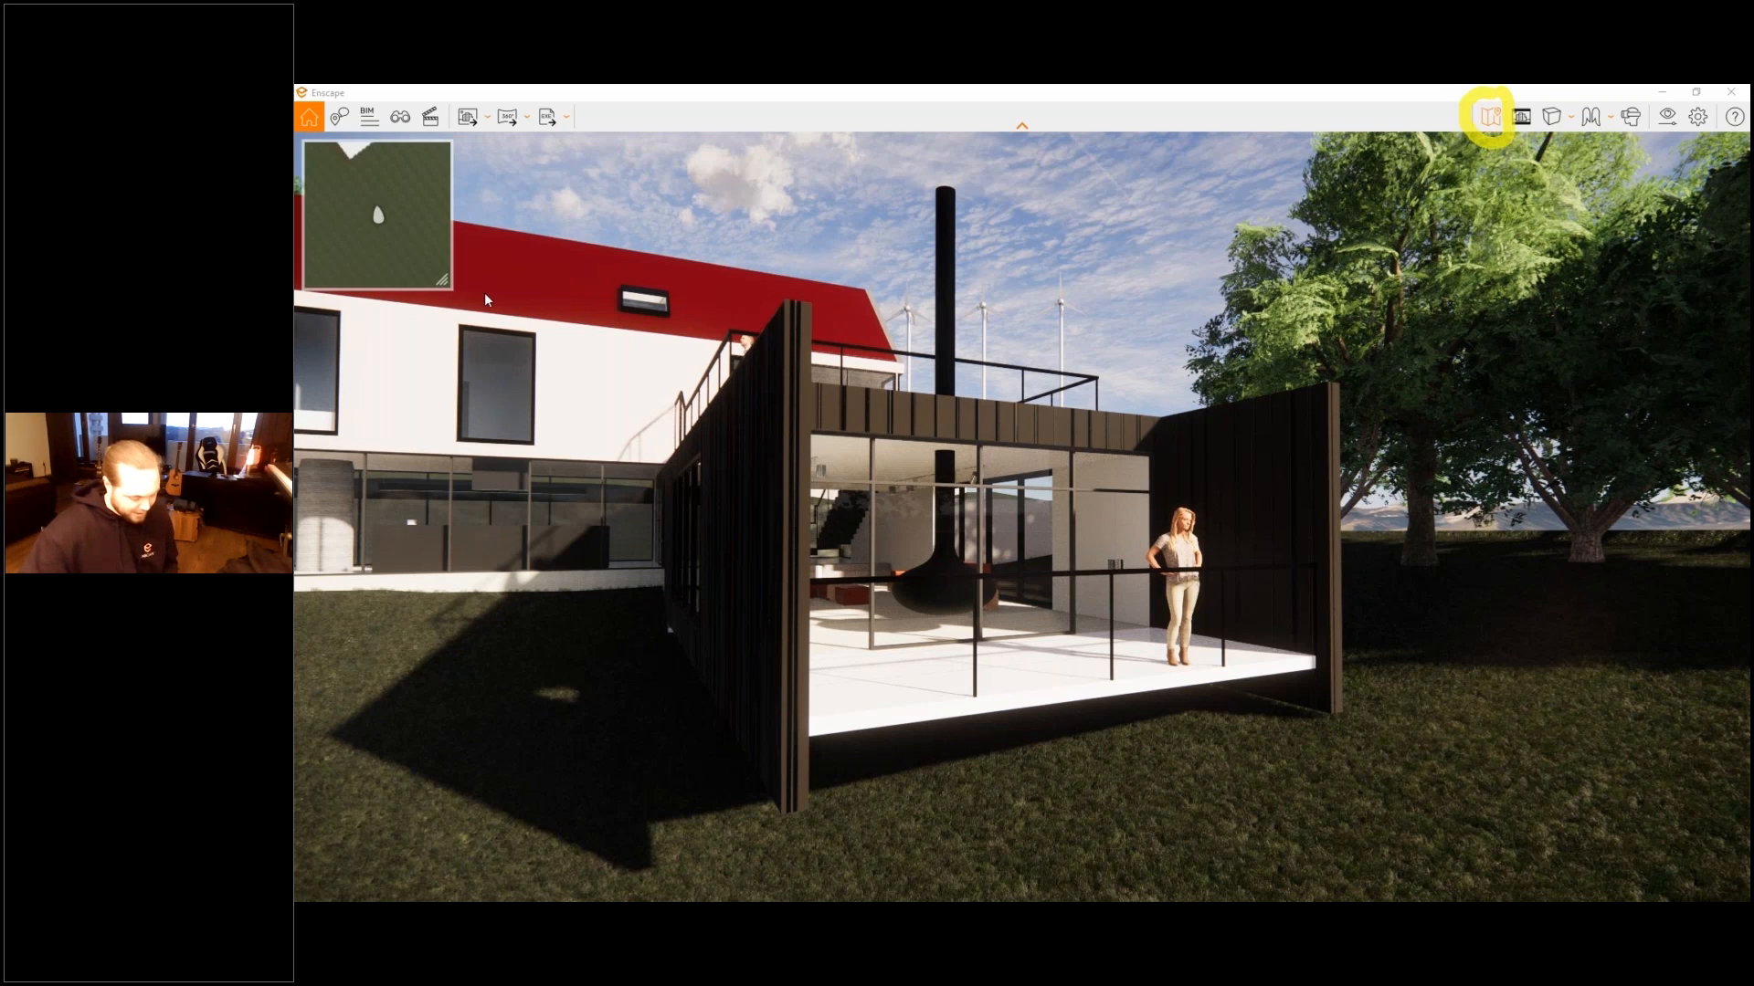
{"action": "left_click_drag", "start_coordinate": [444, 281], "coordinate": [632, 421]}
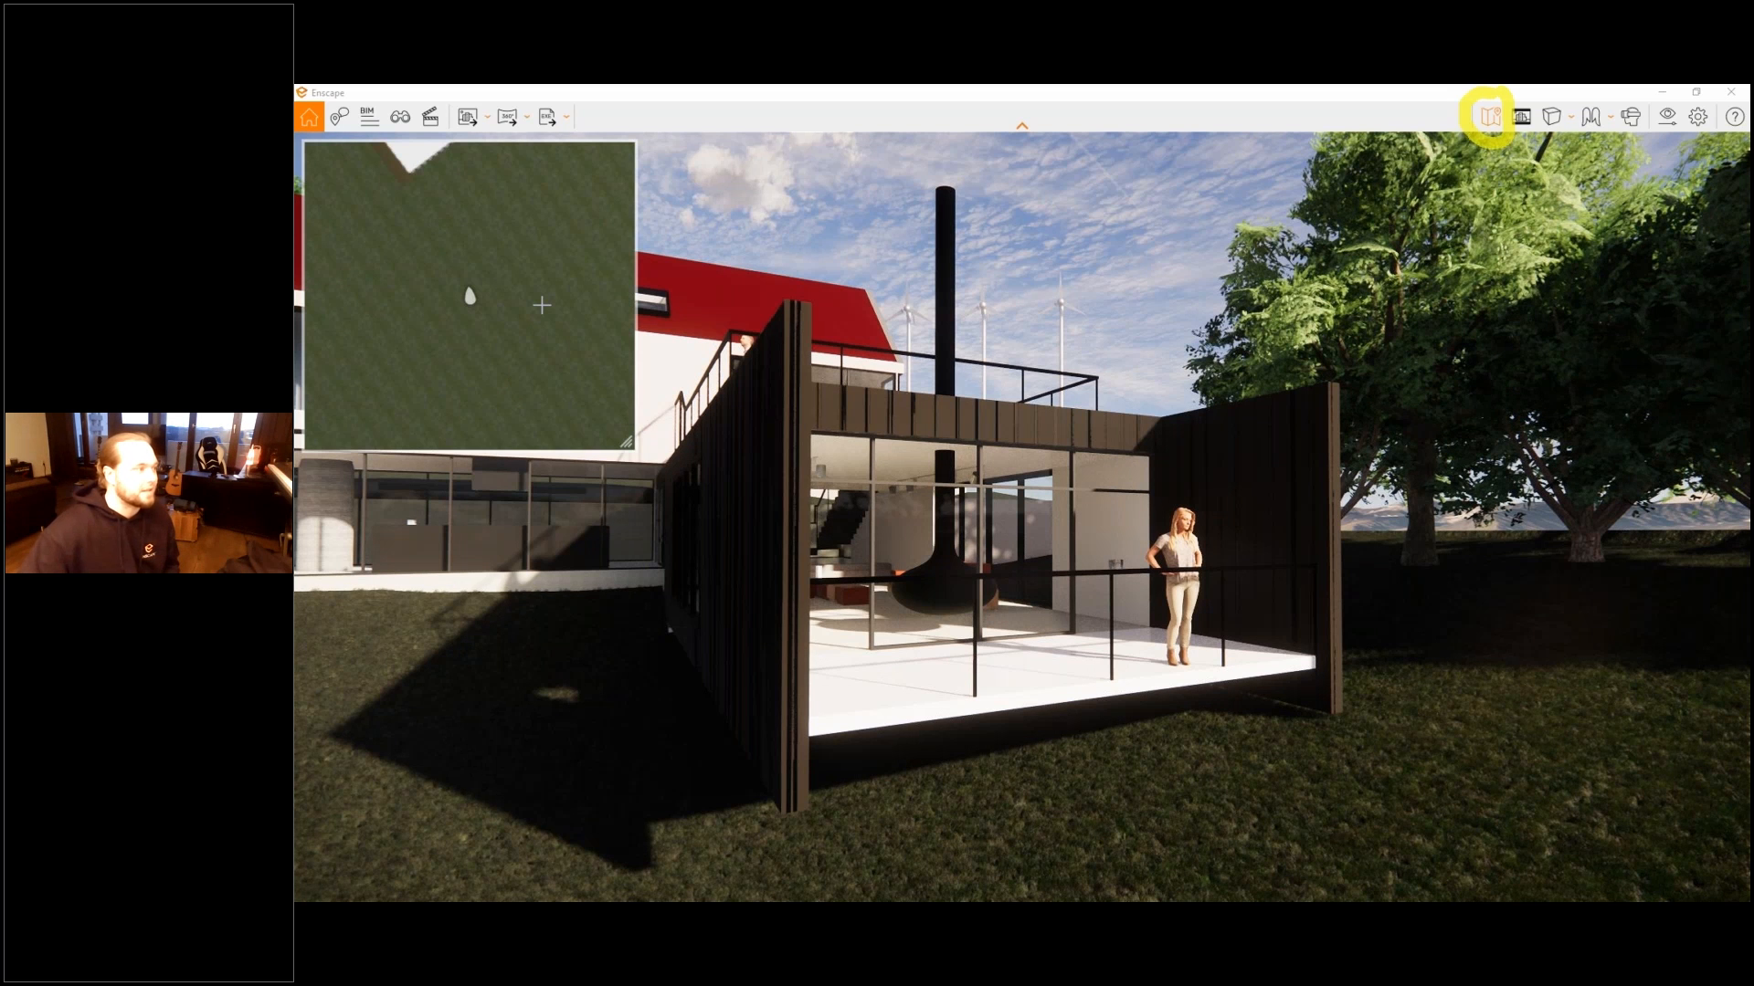
{"action": "scroll", "coordinate": [542, 306], "scroll_direction": "down", "scroll_amount": 4}
{"action": "left_click_drag", "start_coordinate": [627, 443], "coordinate": [590, 391]}
- Use the minimap to jump the camera onto the terrace facing the hanging fireplace, and hide the minimap
{"action": "scroll", "coordinate": [432, 177], "scroll_direction": "up", "scroll_amount": 3}
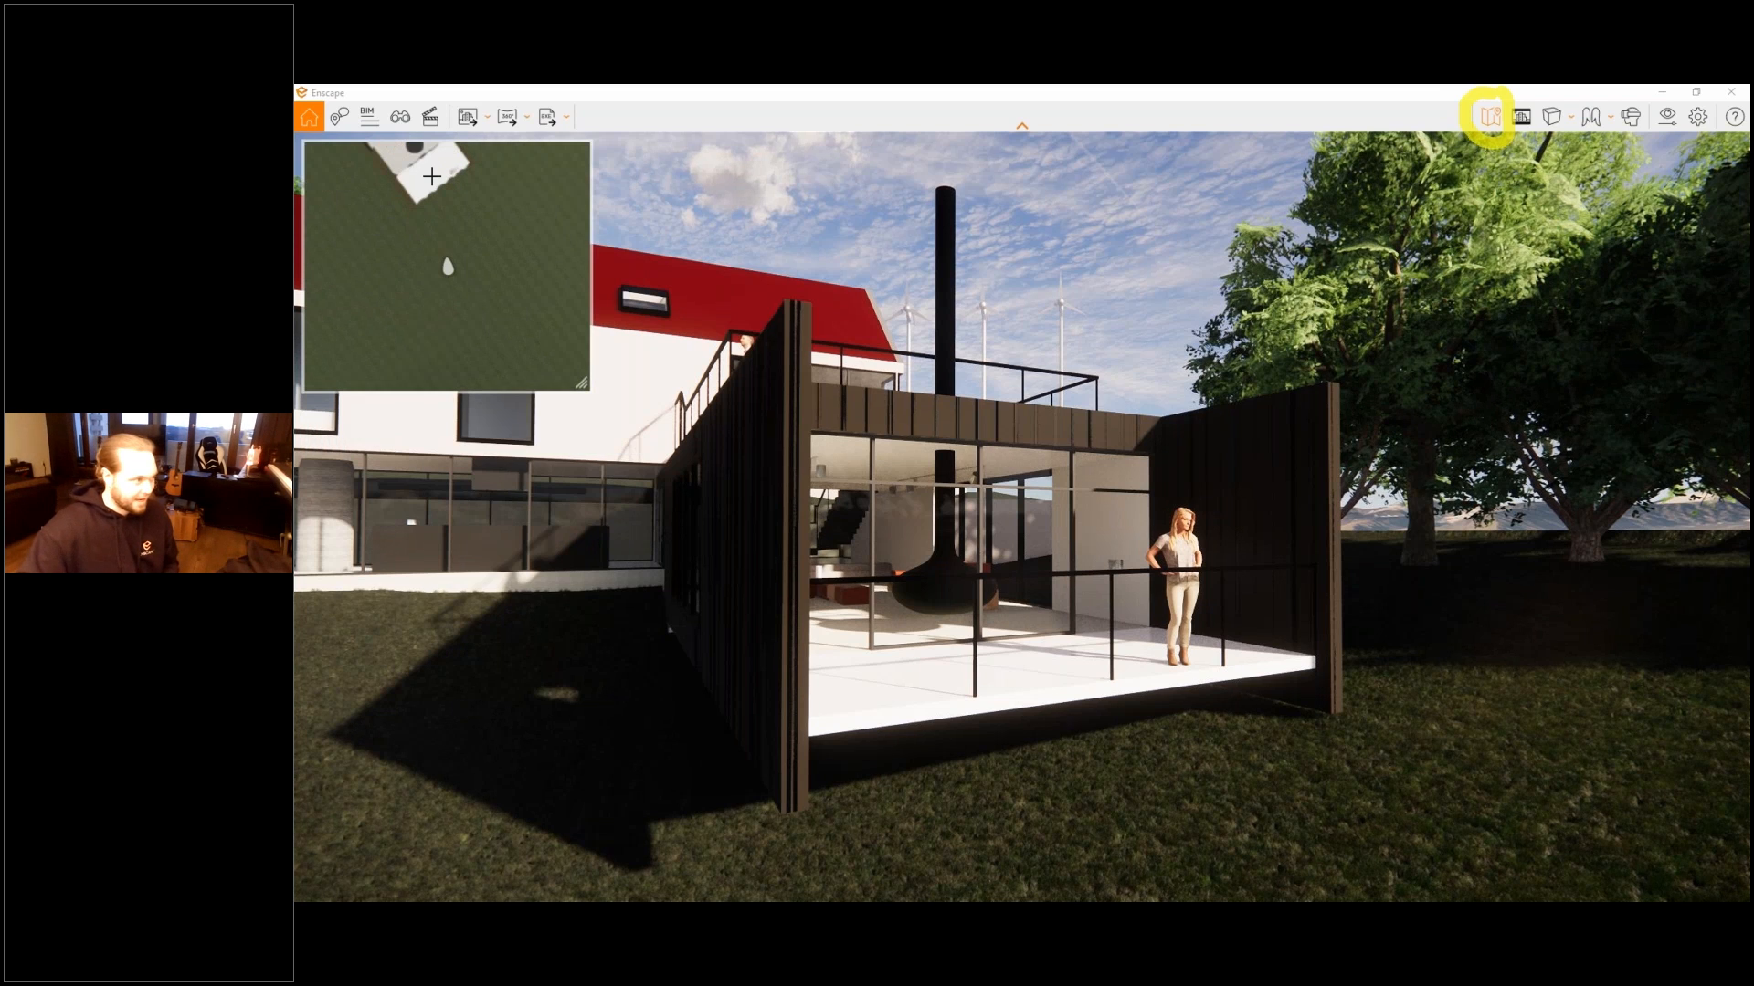
{"action": "left_click", "coordinate": [432, 176]}
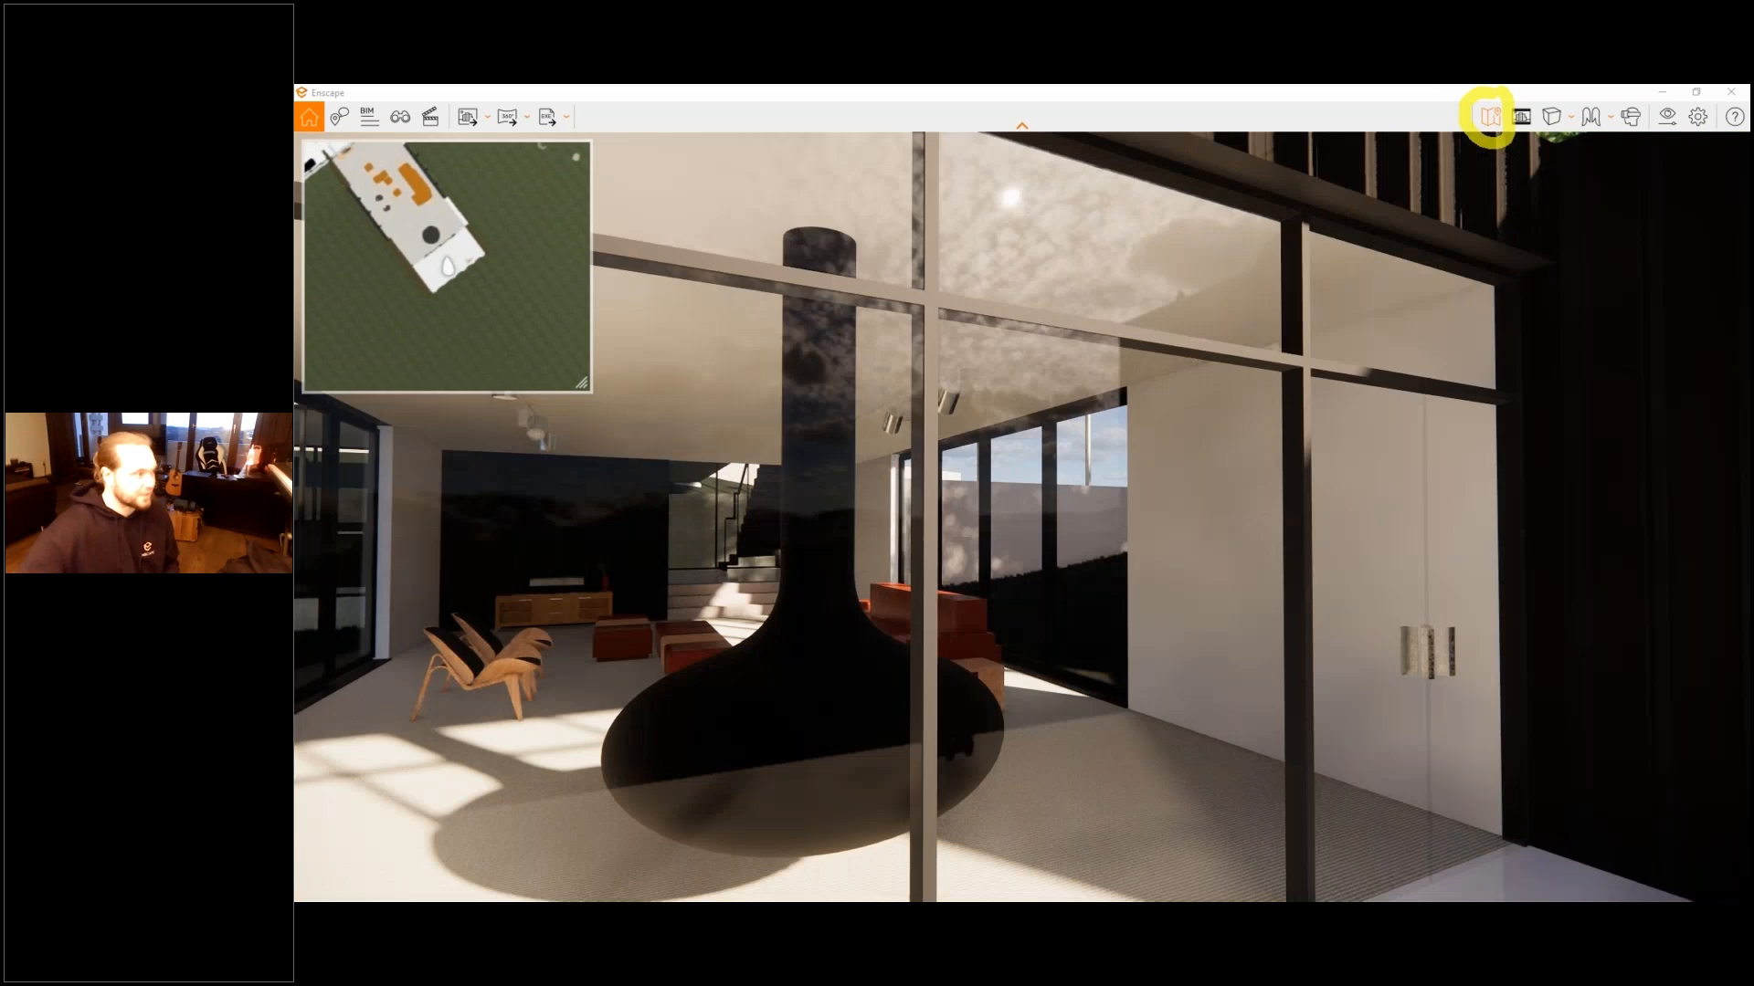
{"action": "key", "text": "m"}
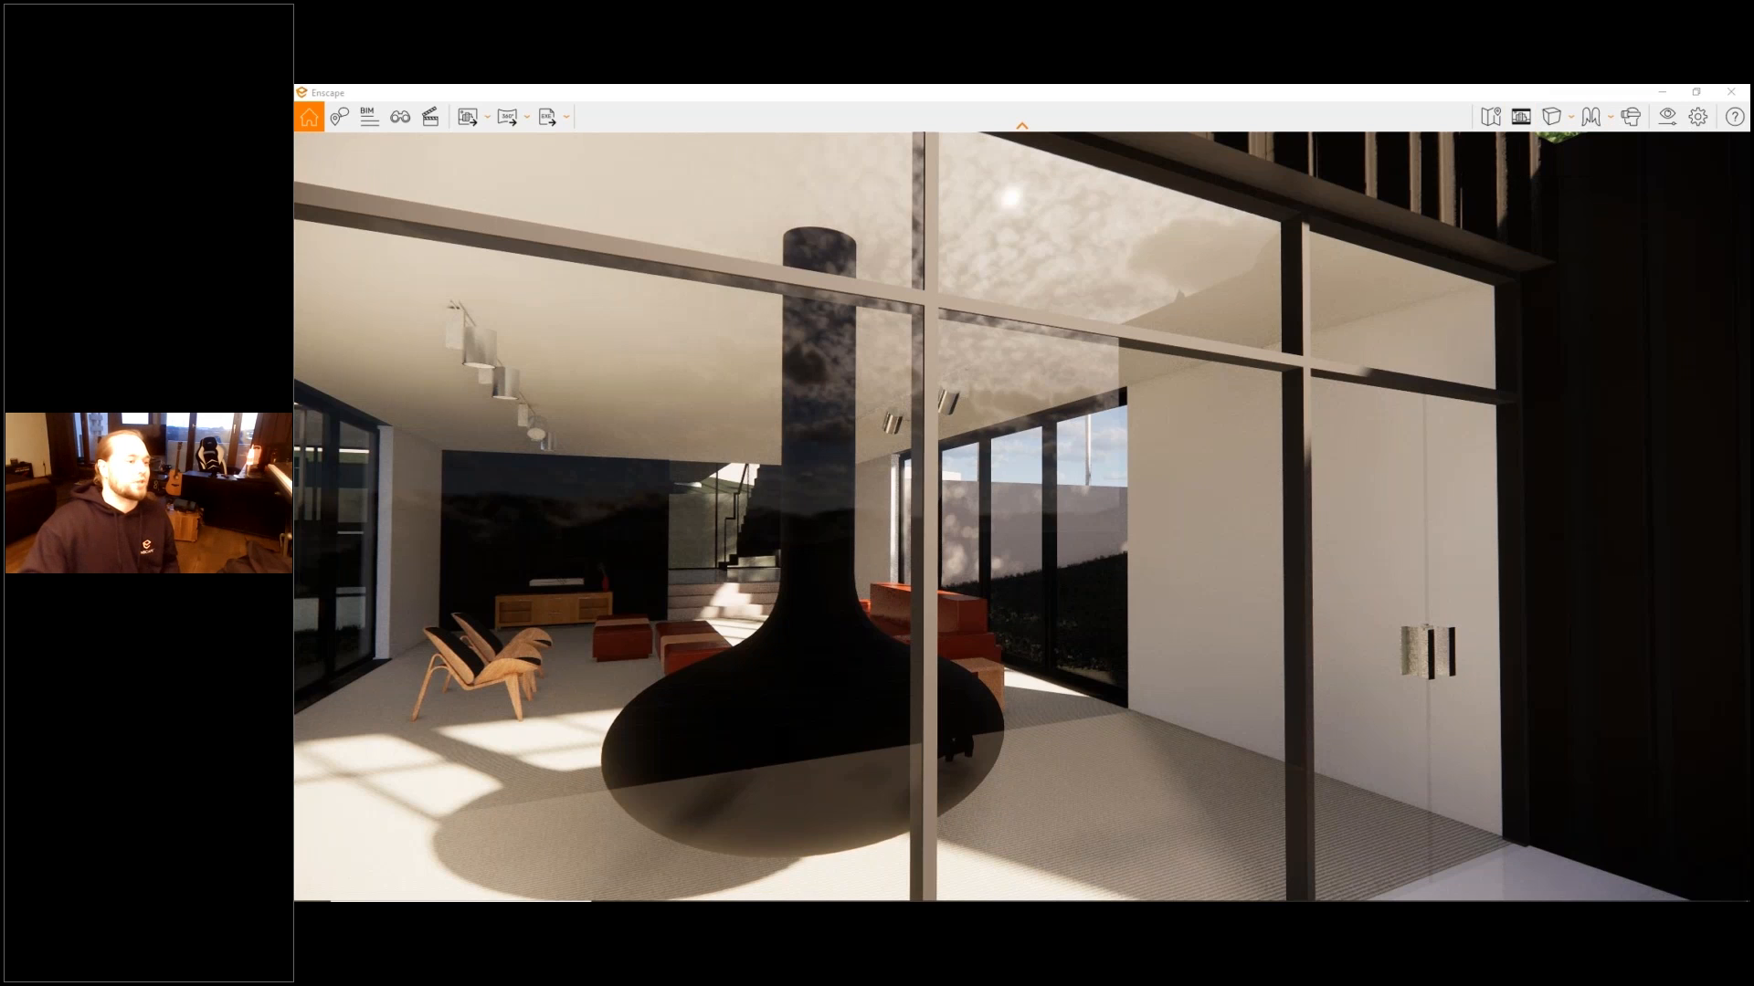
- Move the camera outside to show the whole house from its balcony side, and turn on Safe Frame
{"action": "key", "text": "shift+w"}
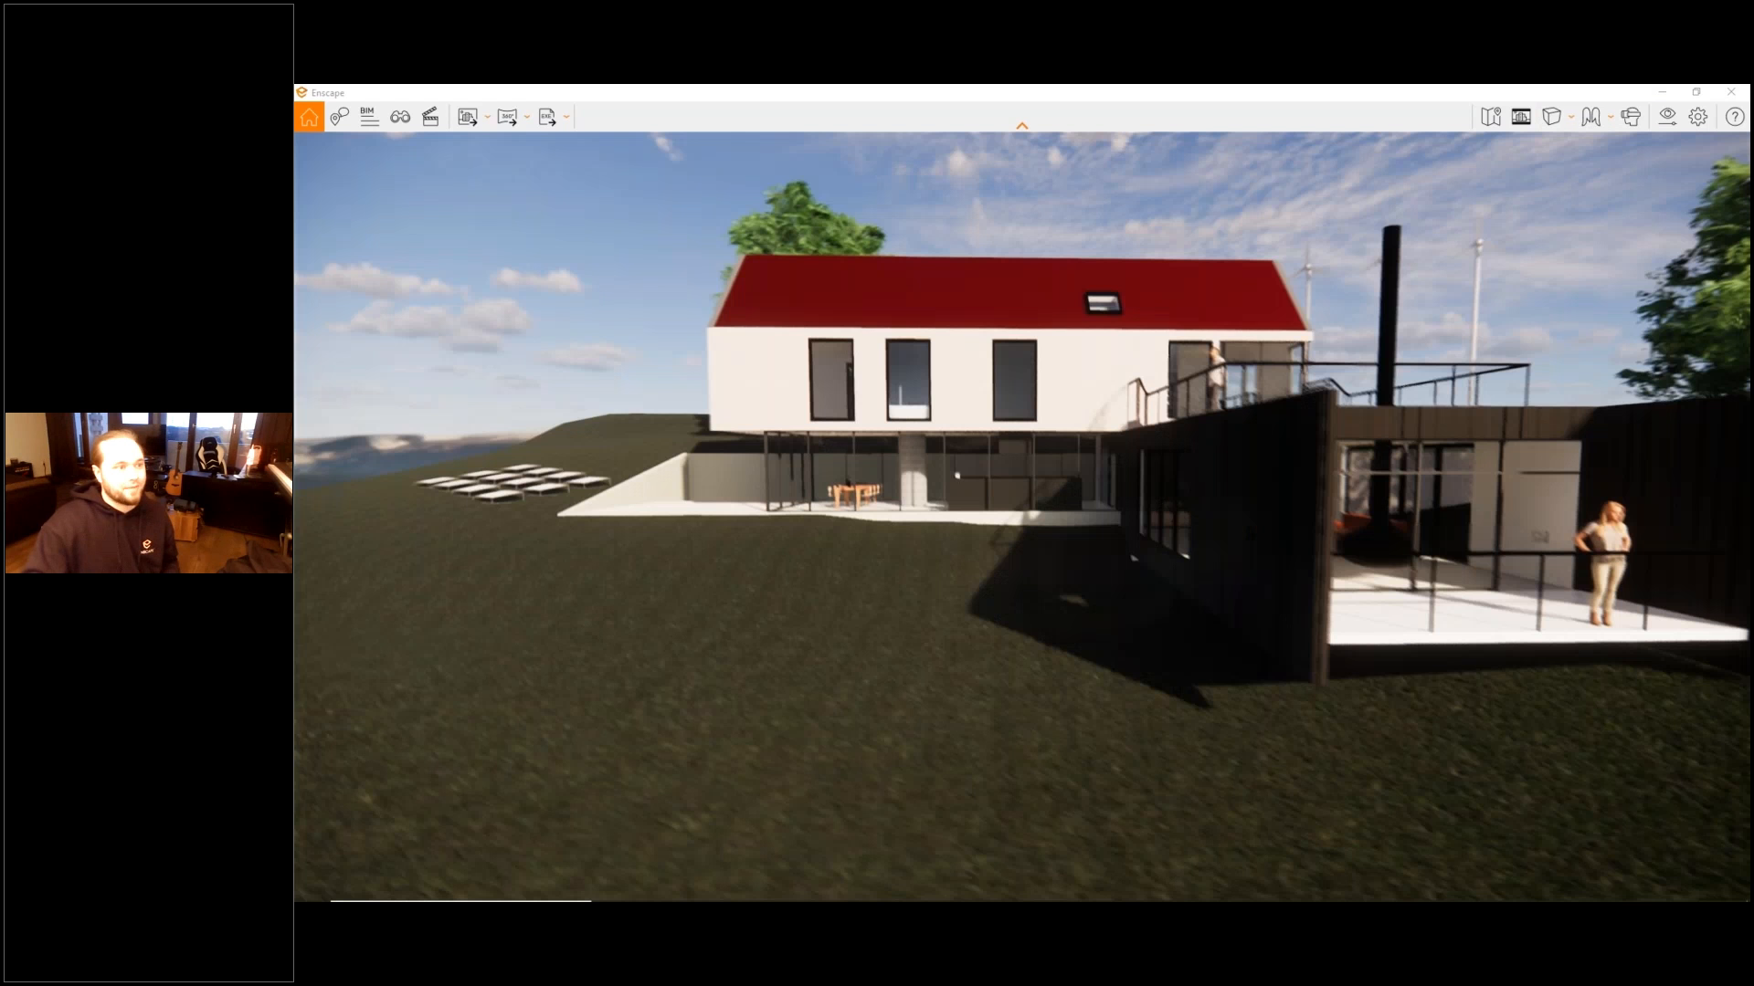
{"action": "key", "text": "e"}
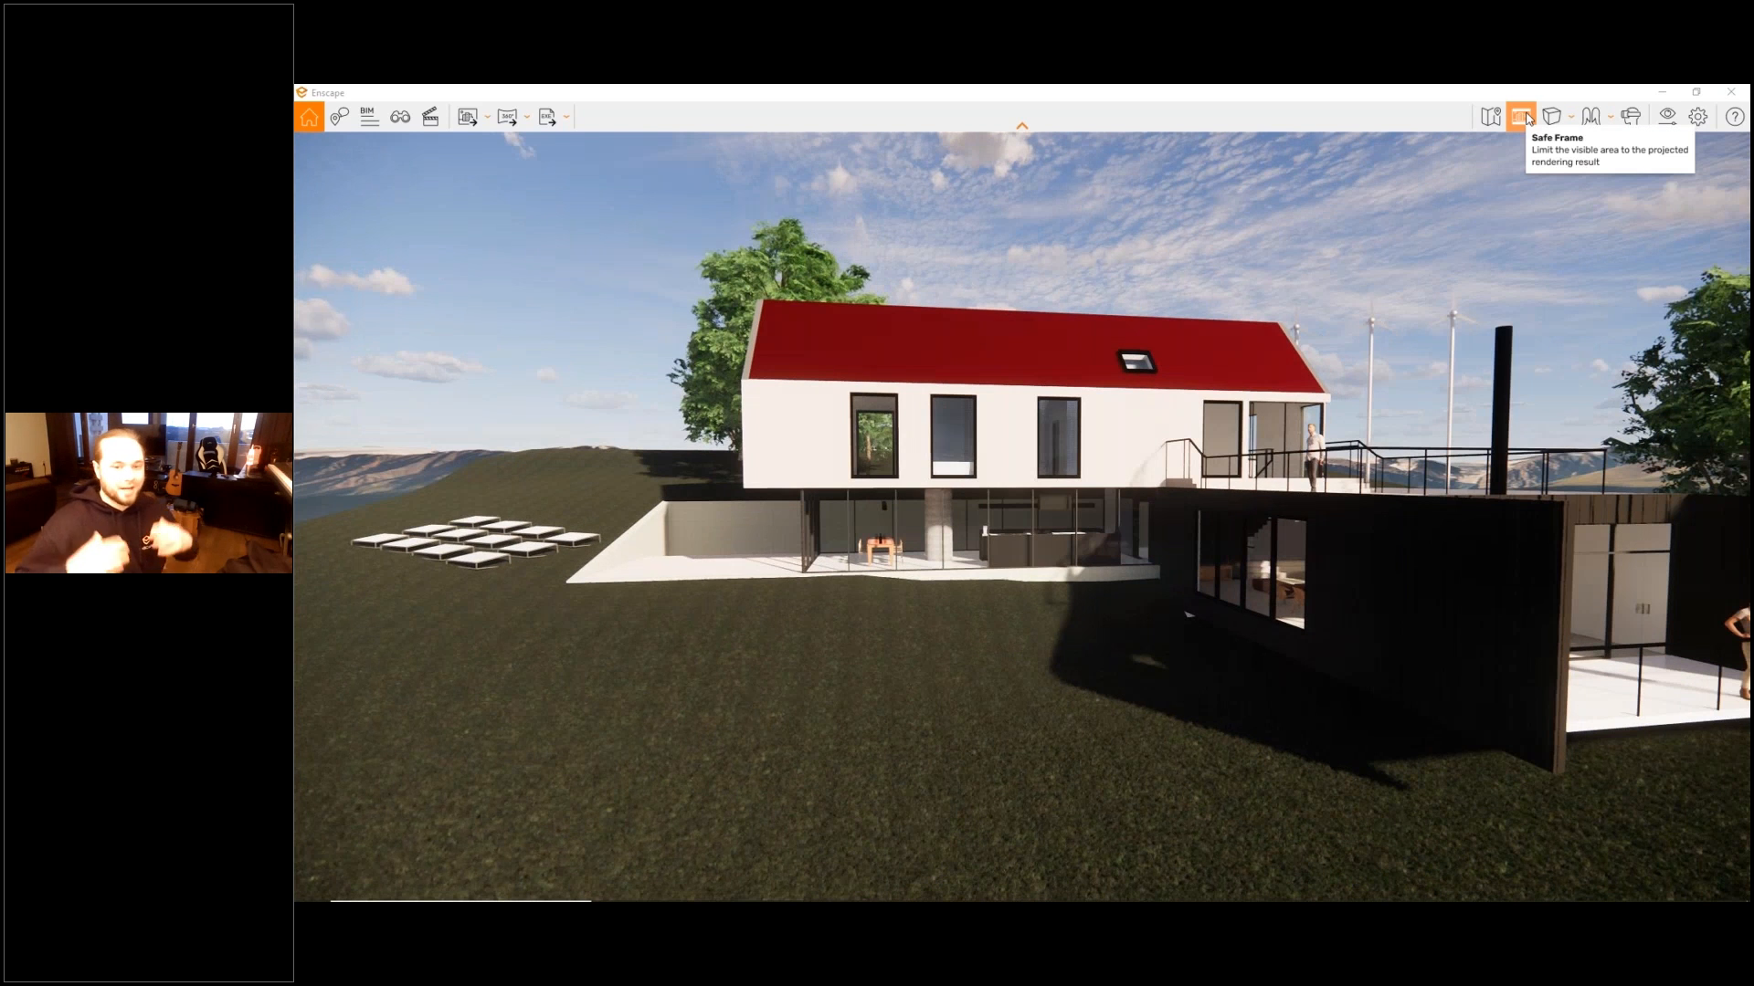
{"action": "left_click", "coordinate": [1524, 117]}
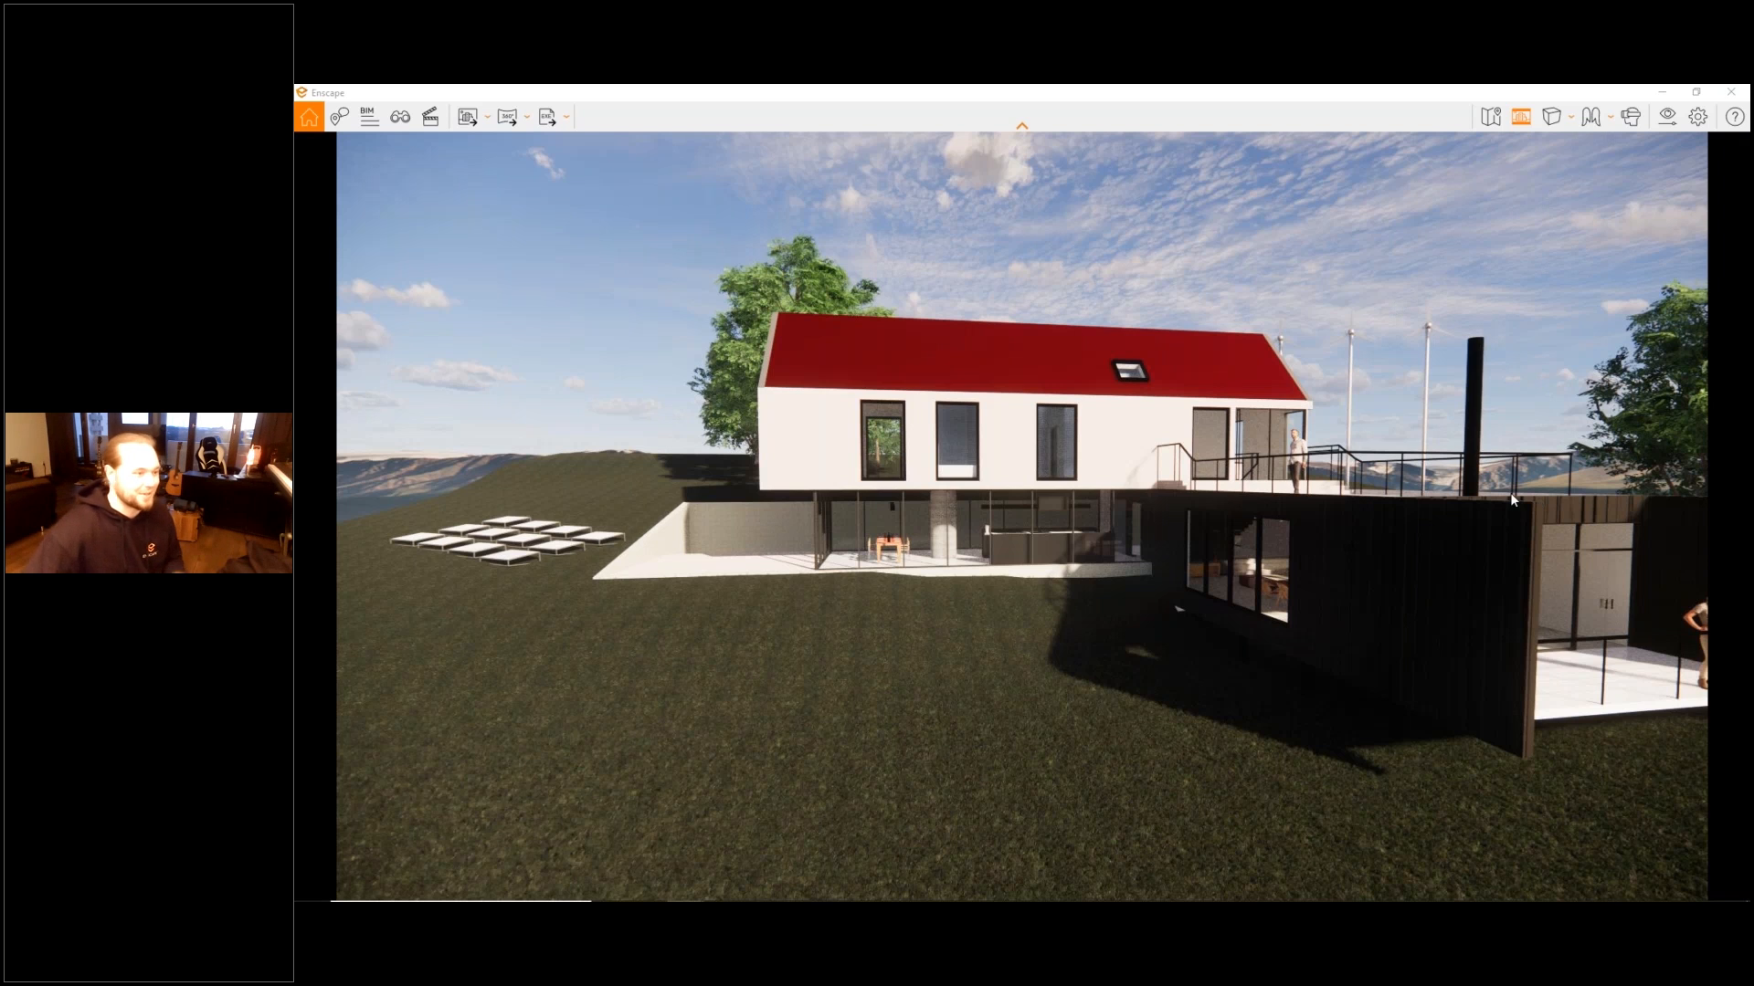
{"action": "right_click_drag", "start_coordinate": [987, 523], "coordinate": [1229, 528]}
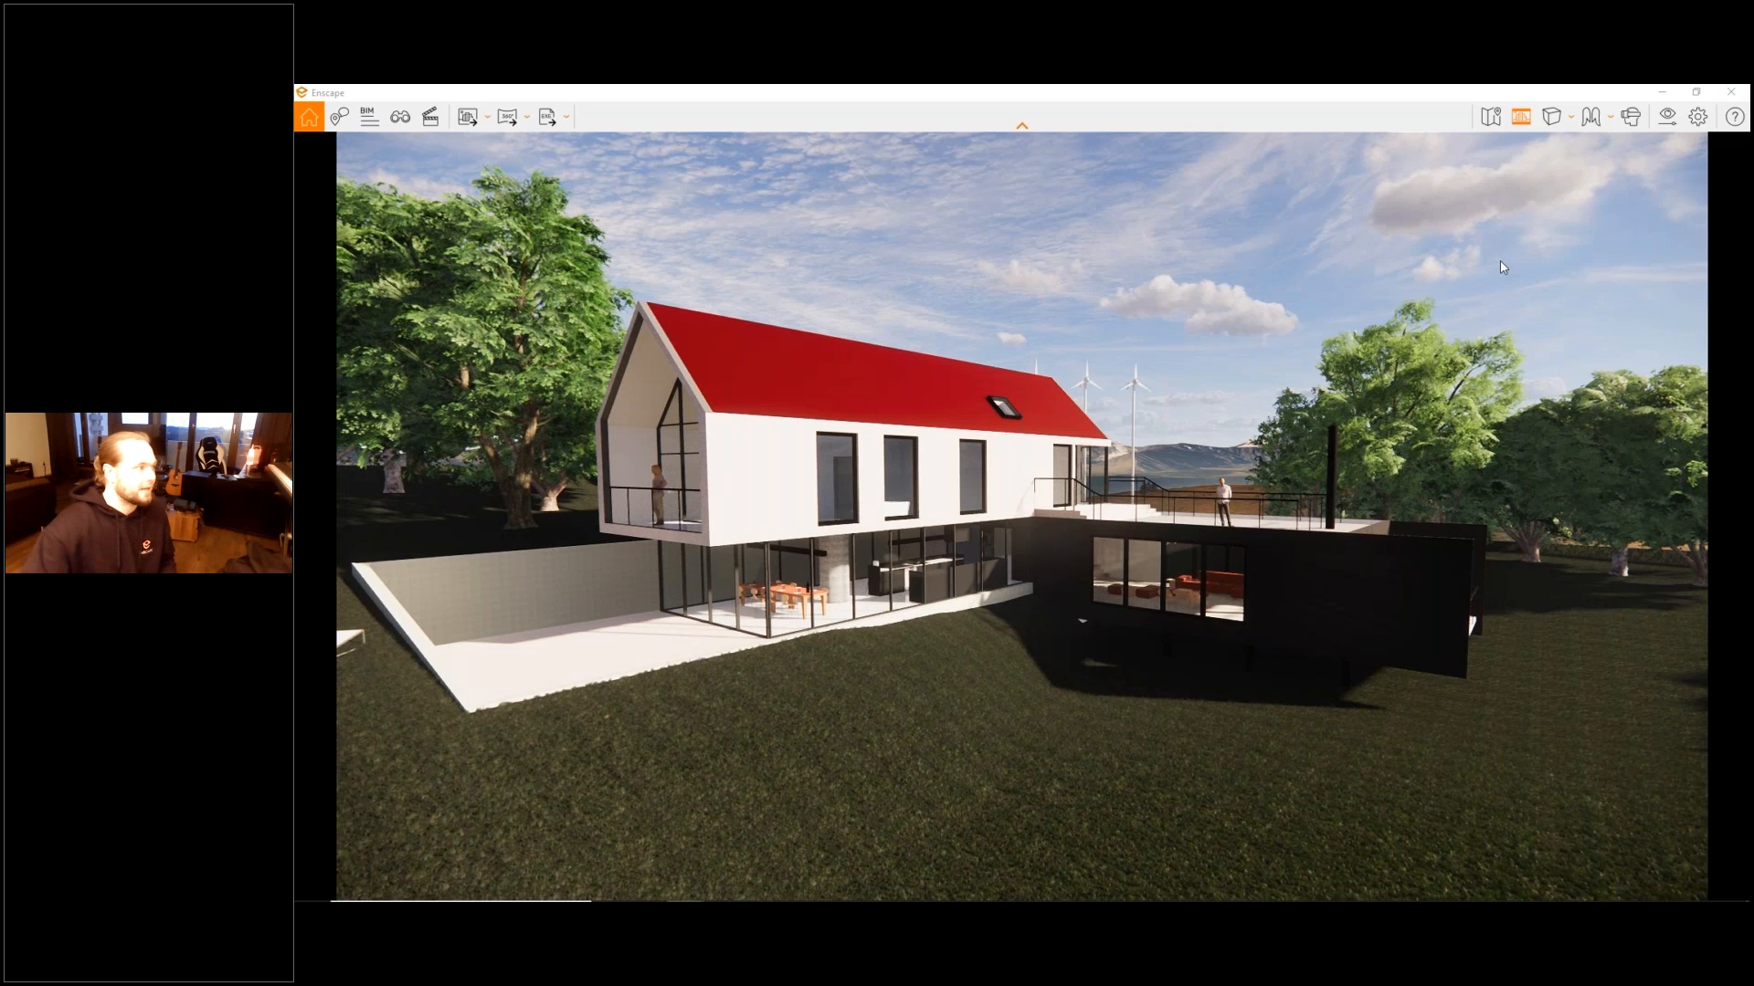
- Shrink and reshape the rendering window to test how Safe Frame fits the image, and maximize the window again
{"action": "left_click_drag", "start_coordinate": [325, 93], "coordinate": [740, 203]}
{"action": "left_click_drag", "start_coordinate": [1258, 159], "coordinate": [1240, 123]}
{"action": "left_click_drag", "start_coordinate": [1240, 113], "coordinate": [1114, 209]}
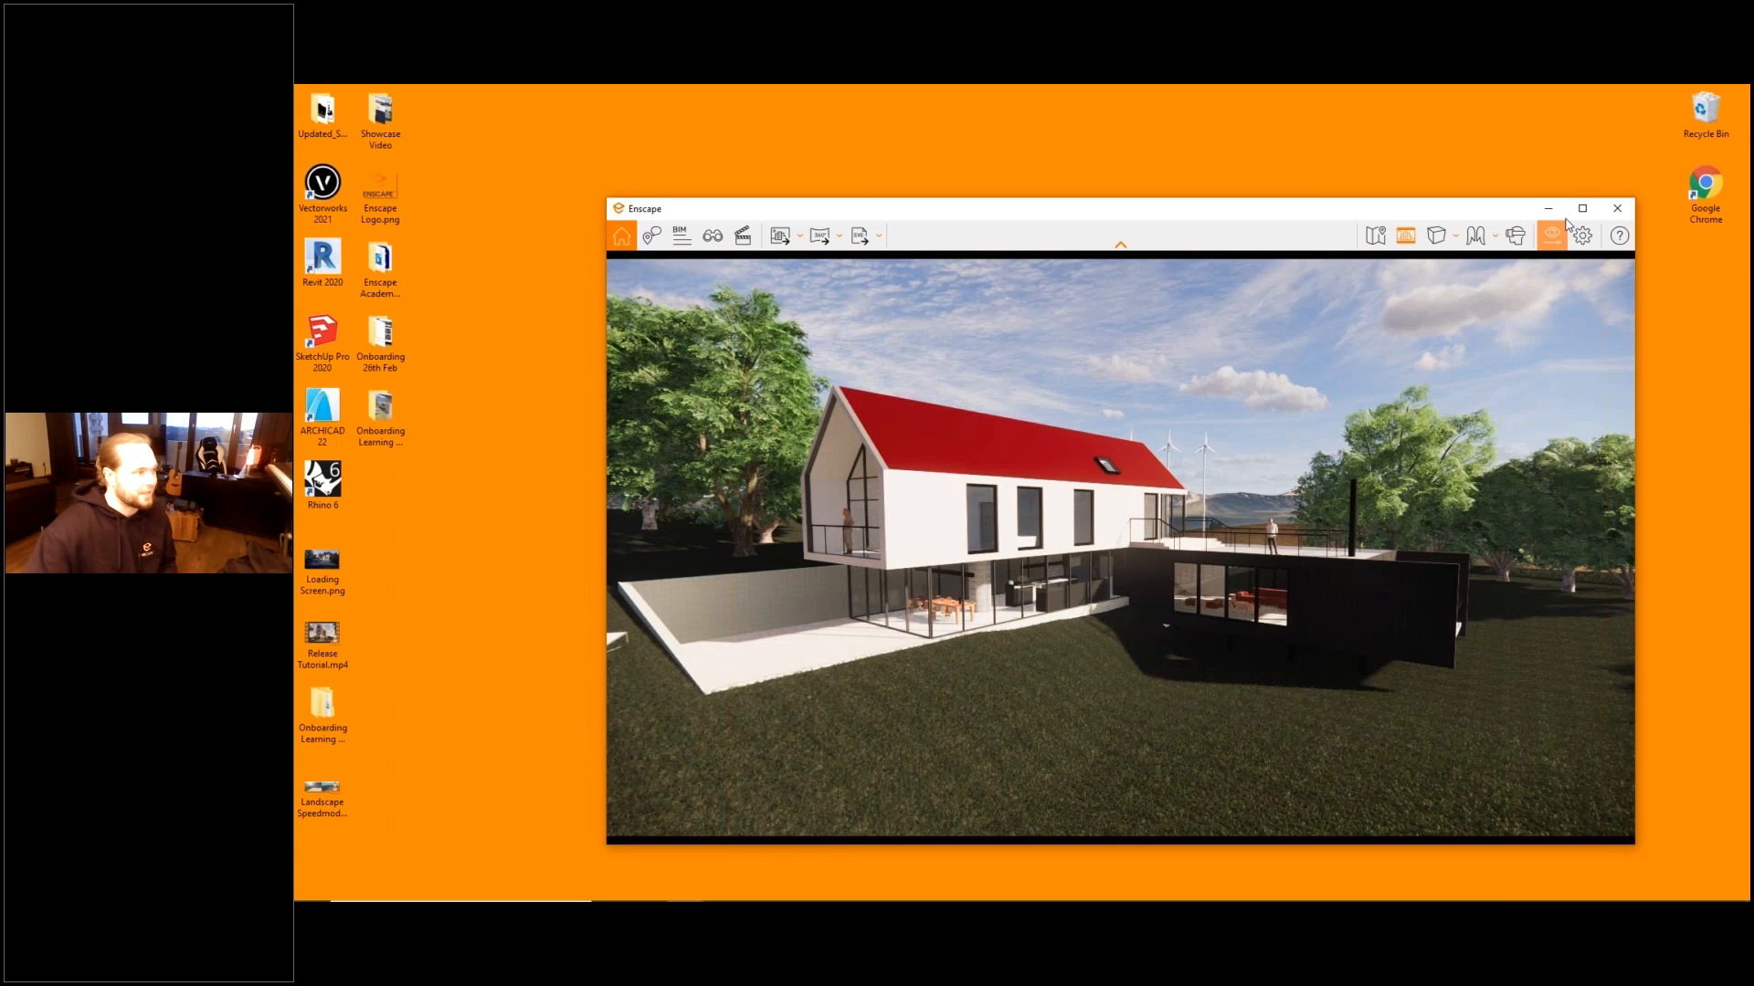
{"action": "left_click", "coordinate": [1582, 208]}
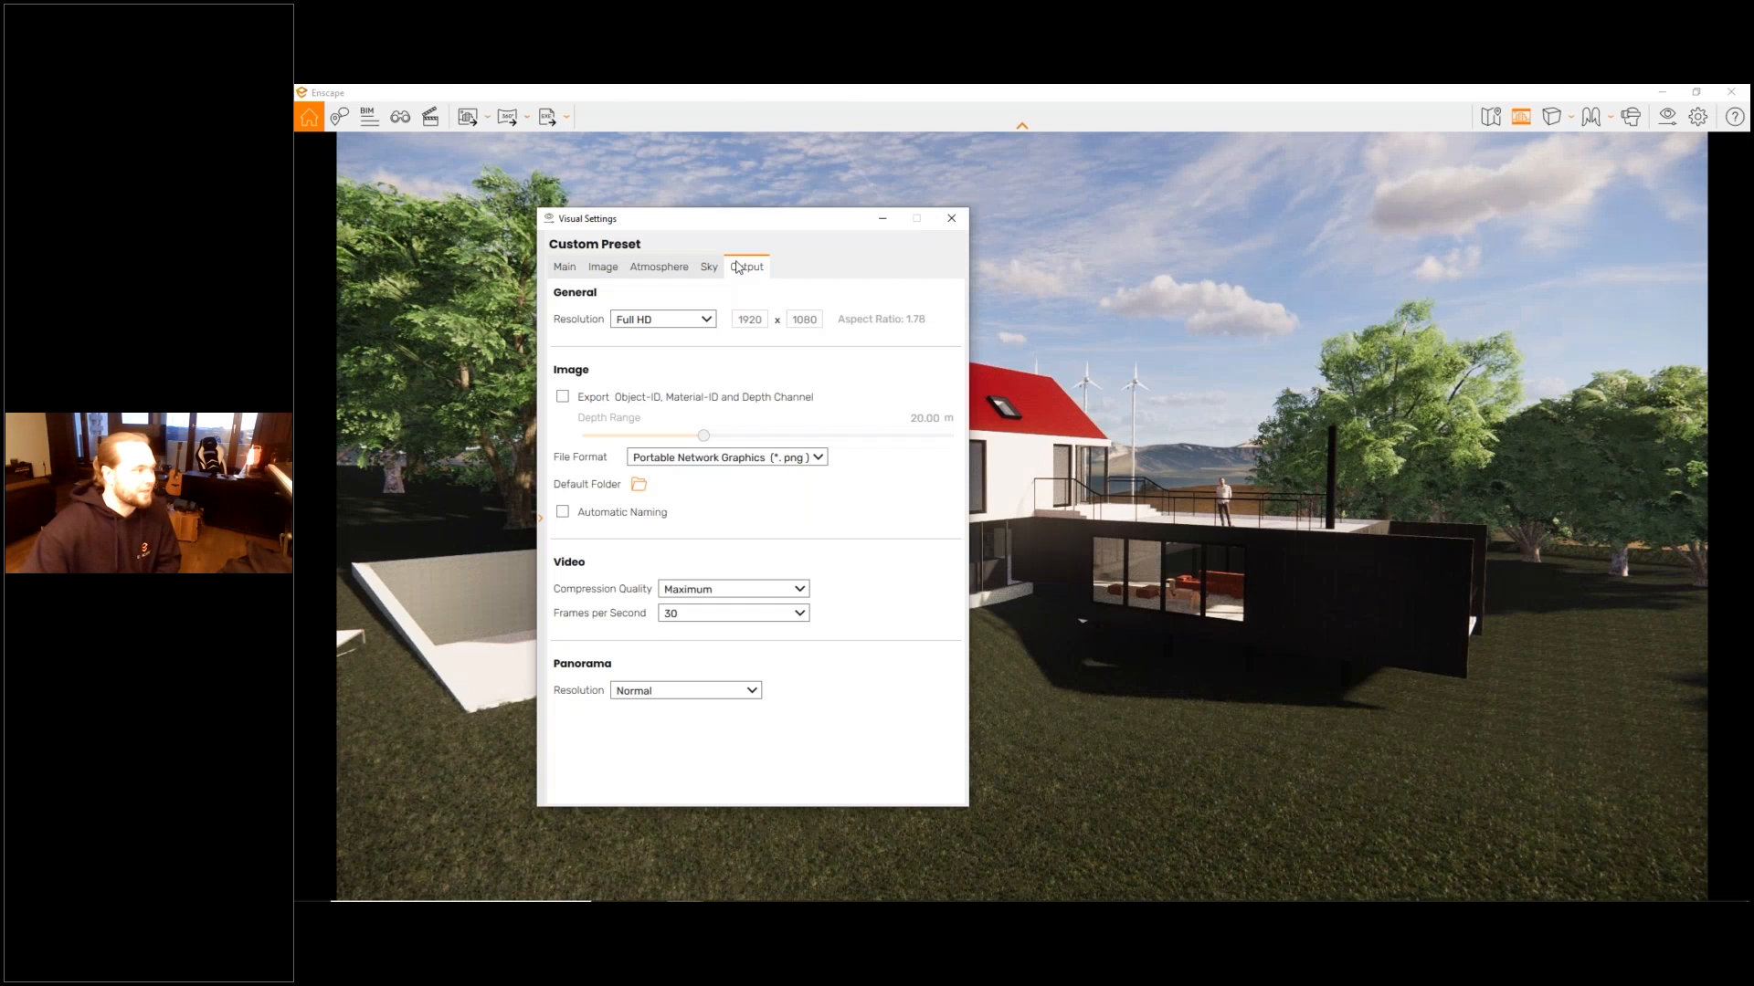
- Set the output resolution in the Visual Settings to Custom at 1080 x 1080
{"action": "left_click_drag", "start_coordinate": [717, 219], "coordinate": [565, 197]}
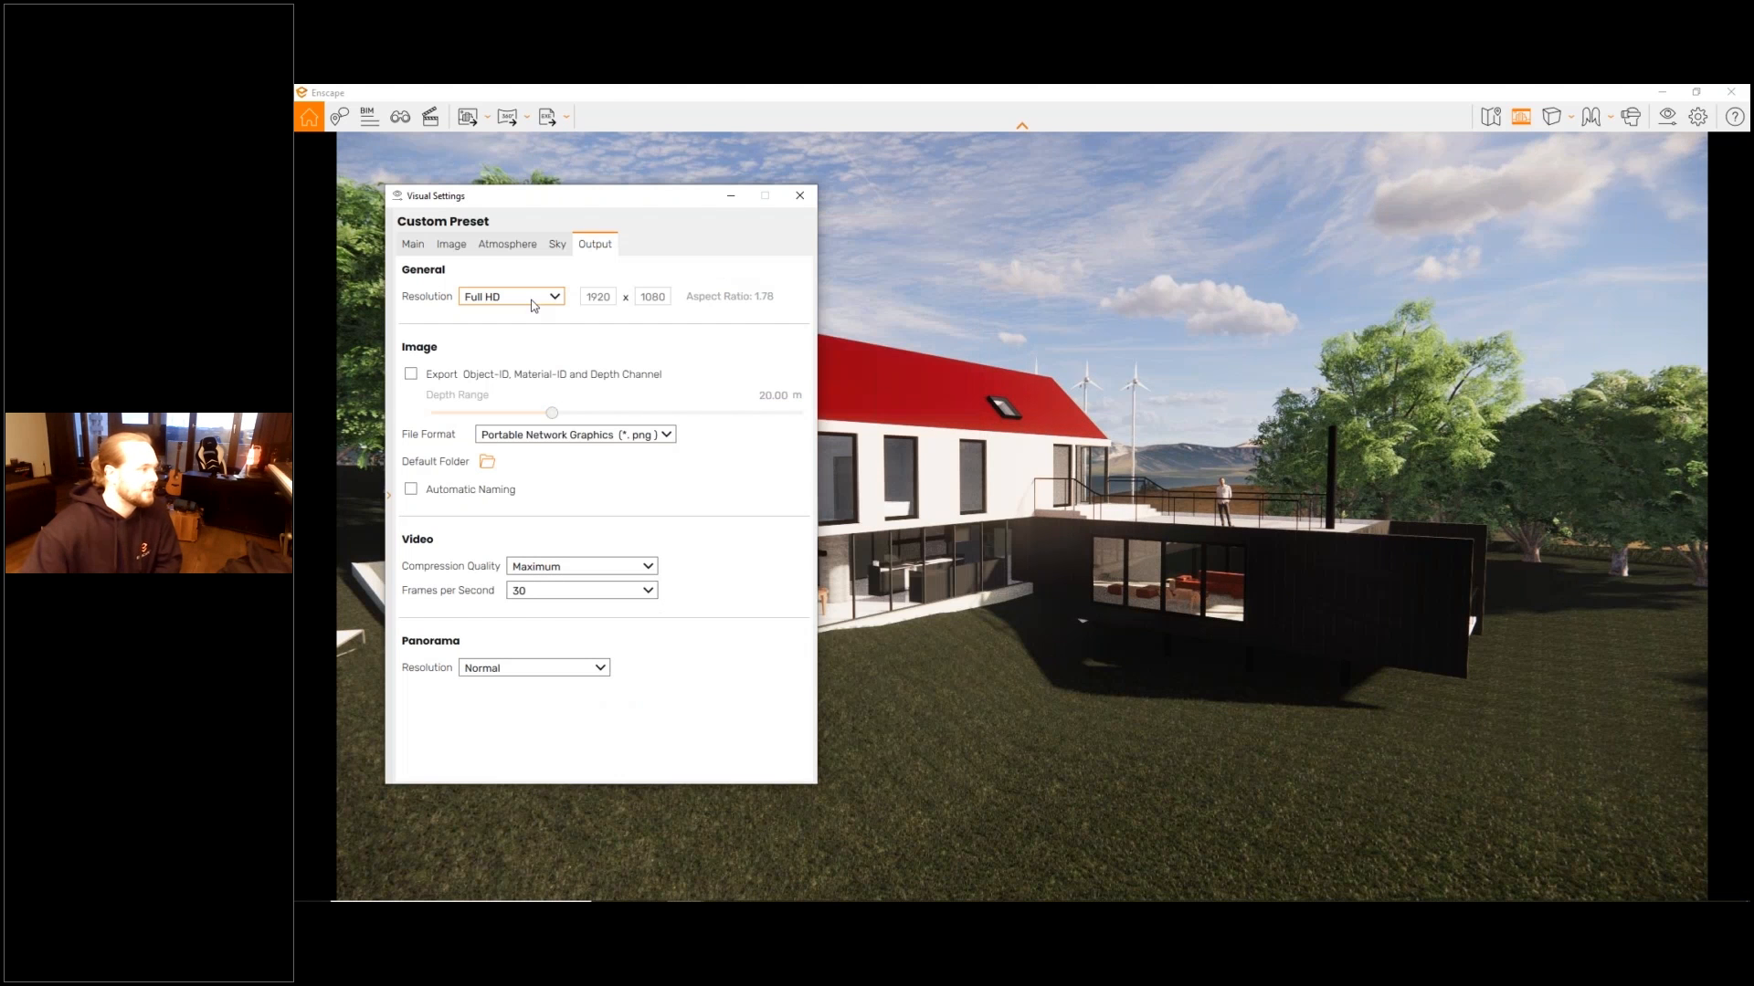
{"action": "left_click", "coordinate": [535, 301]}
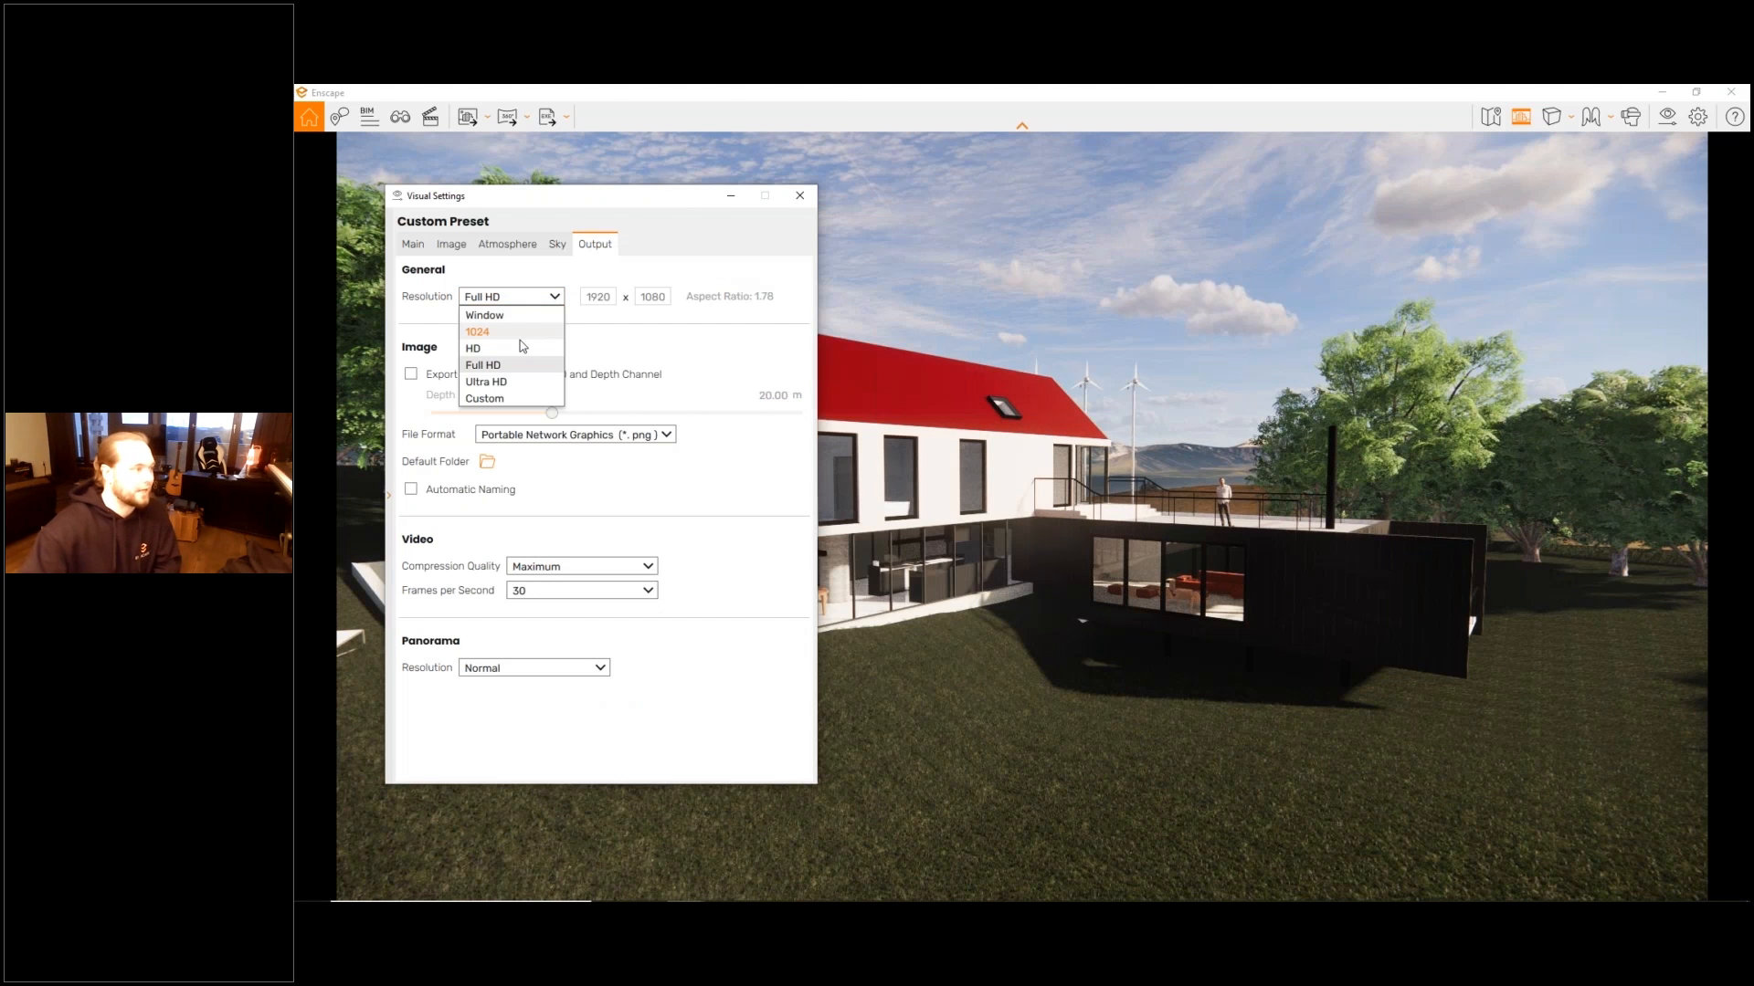
{"action": "left_click", "coordinate": [485, 398]}
{"action": "double_click", "coordinate": [603, 297]}
{"action": "type", "text": "1080"}
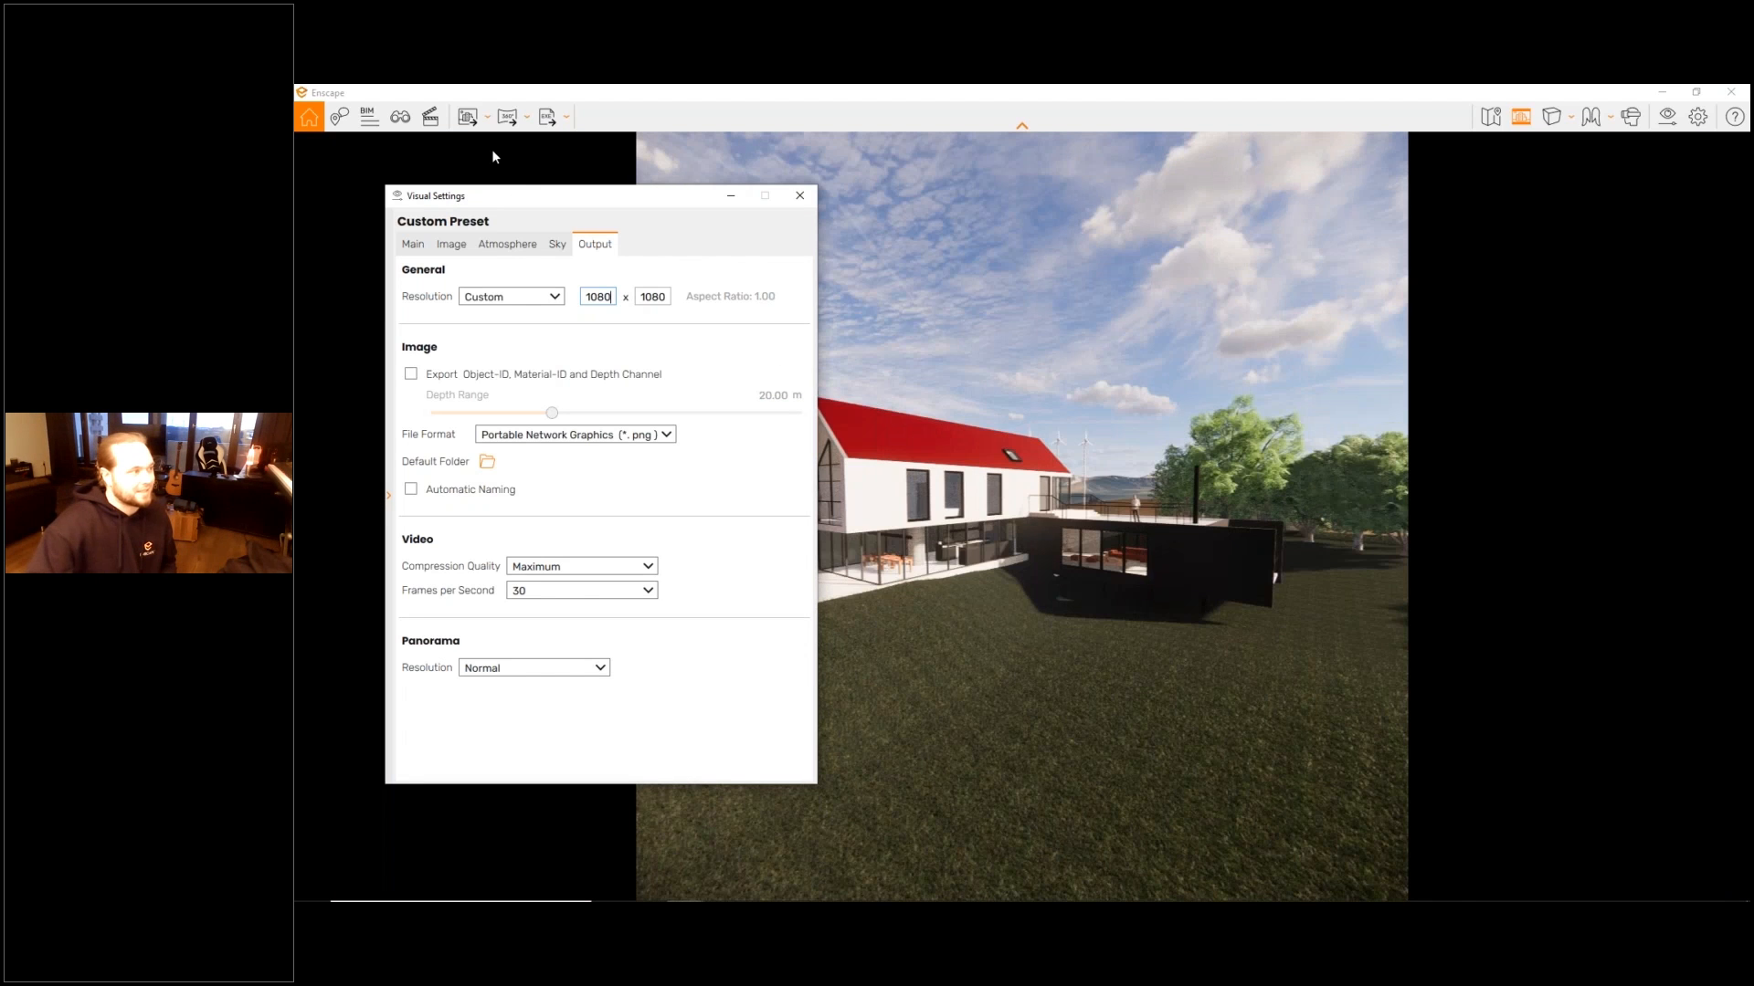
- Set the output resolution to Full HD and close the Visual Settings
{"action": "left_click_drag", "start_coordinate": [547, 199], "coordinate": [1739, 286]}
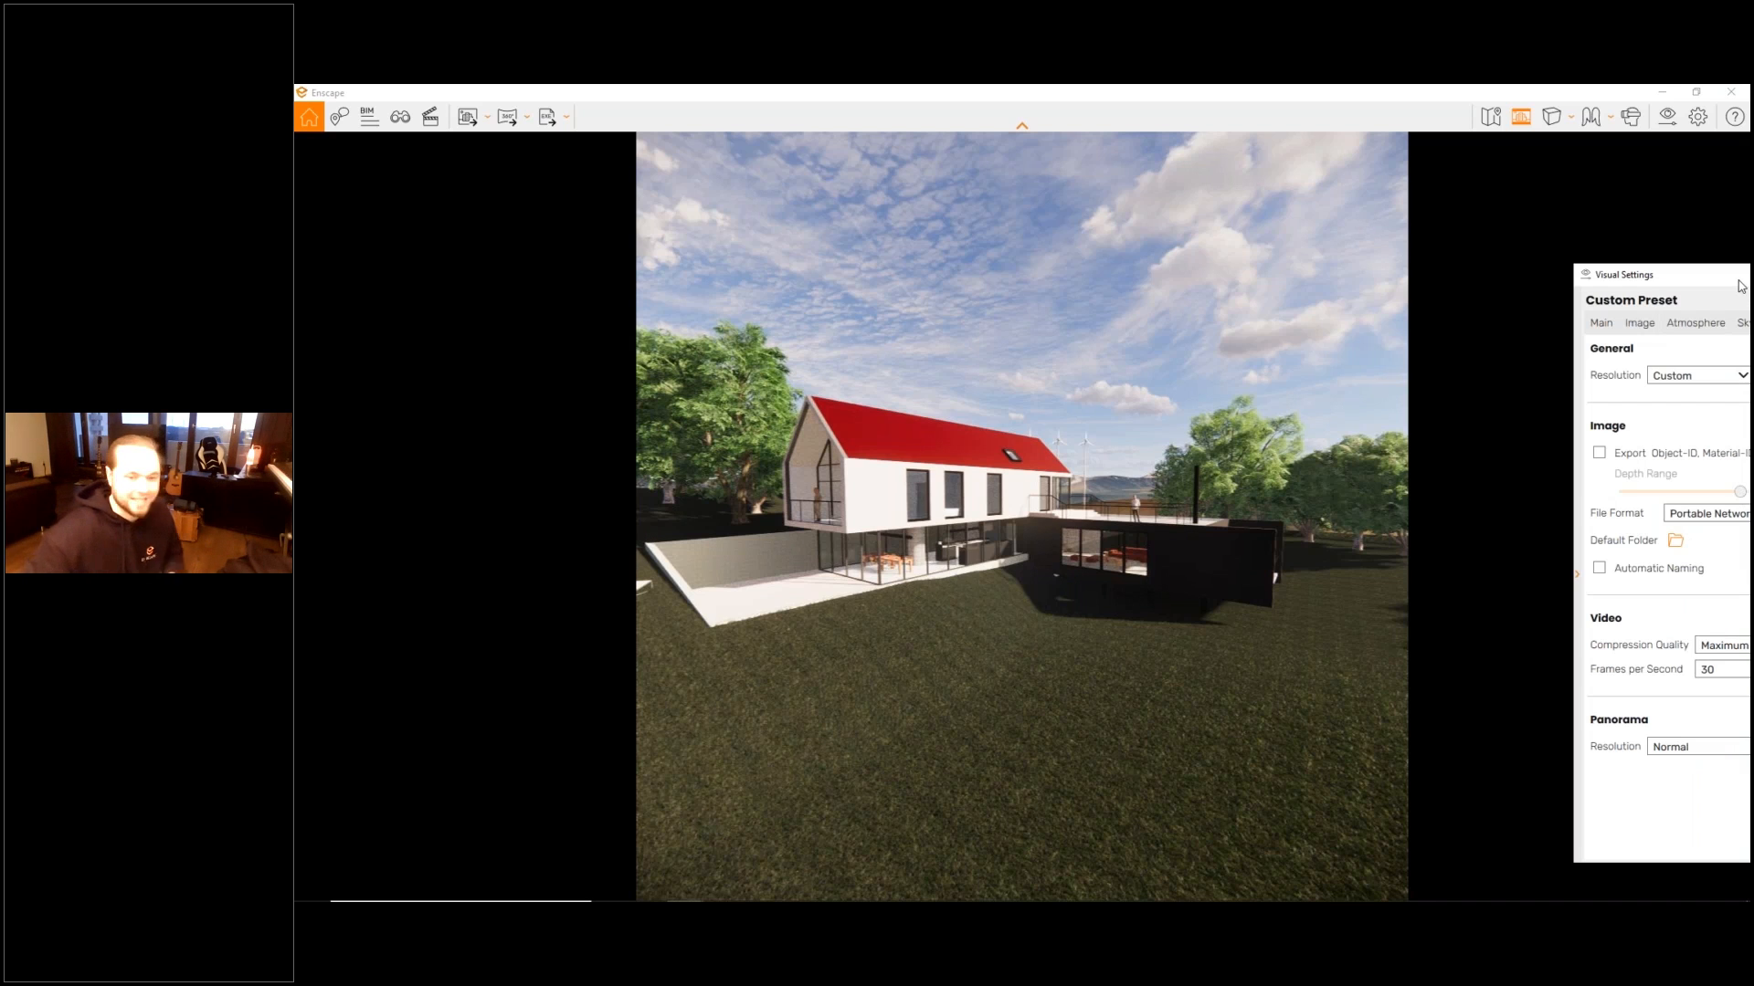
{"action": "left_click_drag", "start_coordinate": [1740, 286], "coordinate": [423, 292]}
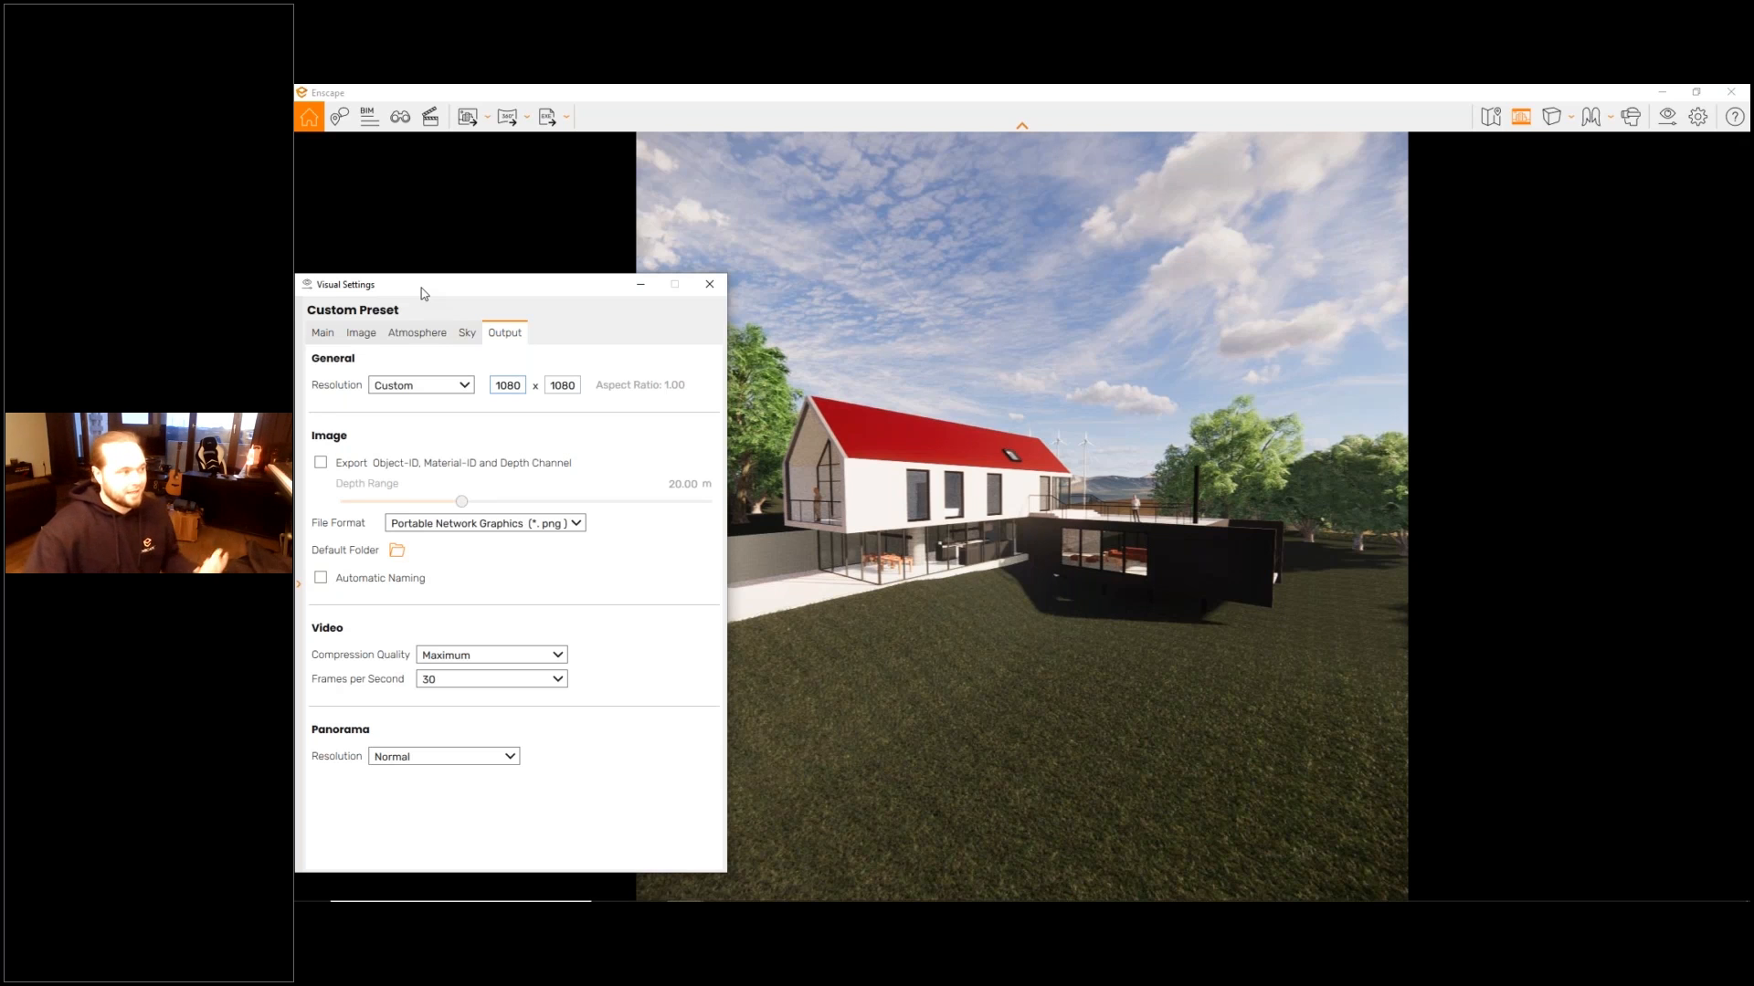
{"action": "left_click", "coordinate": [445, 389]}
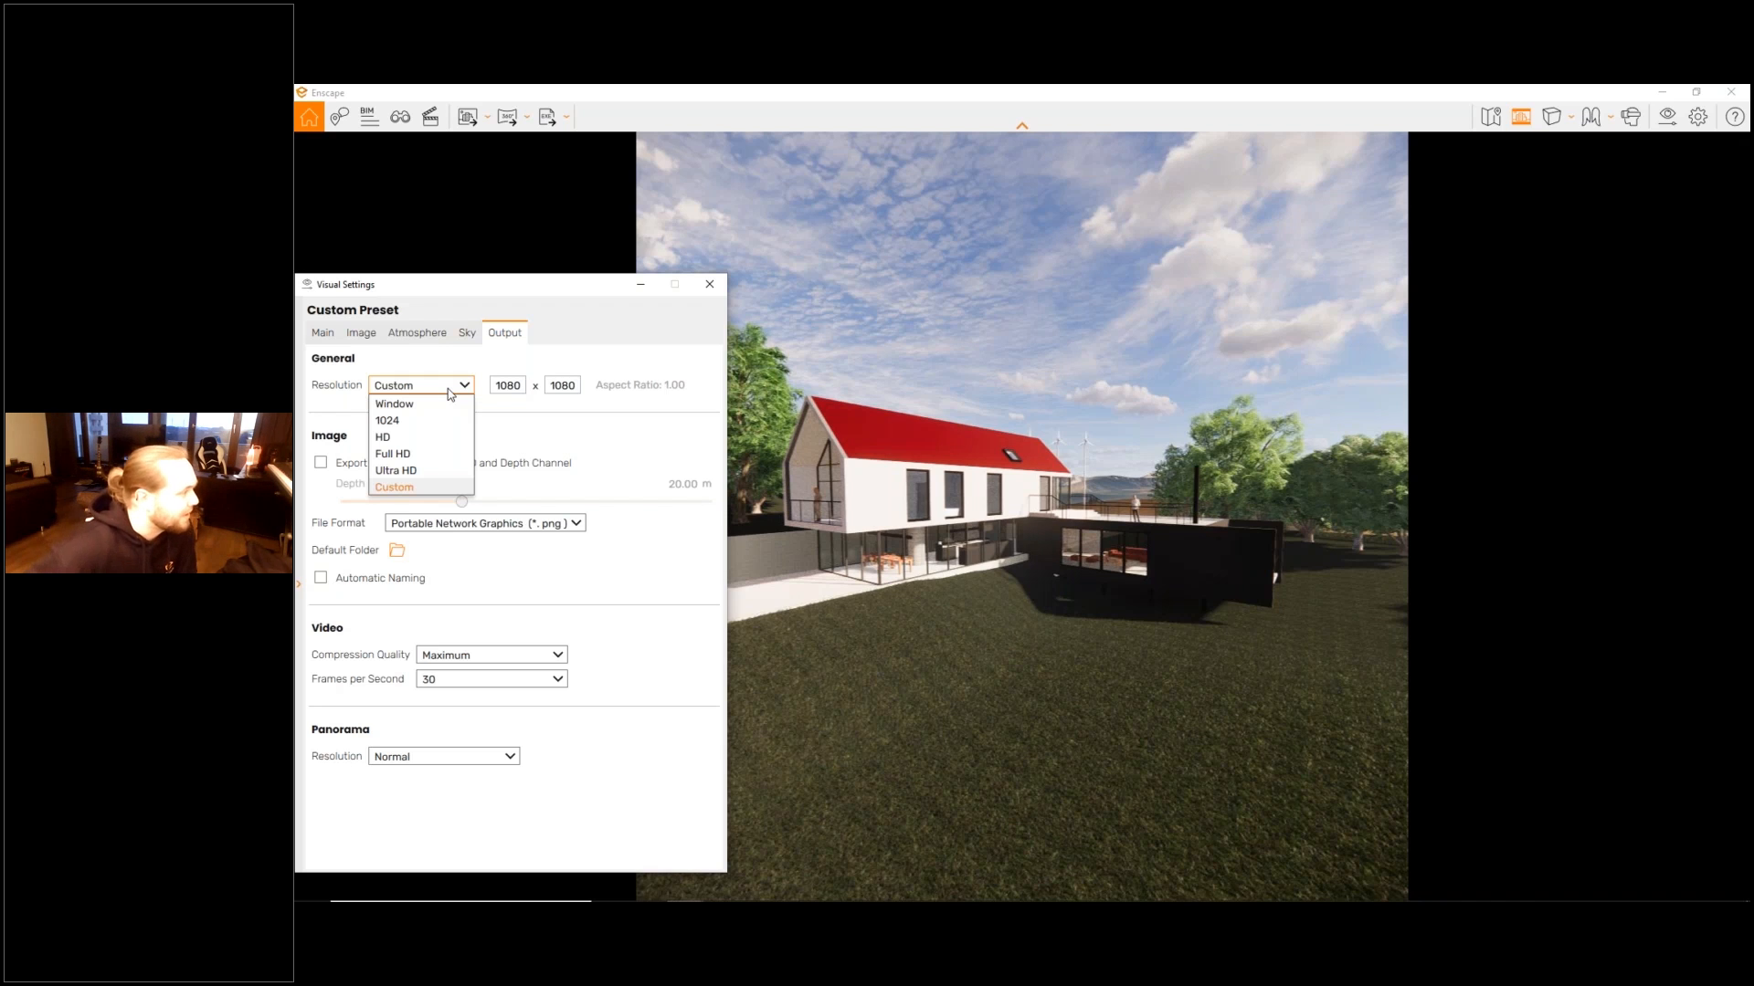
{"action": "left_click", "coordinate": [457, 455]}
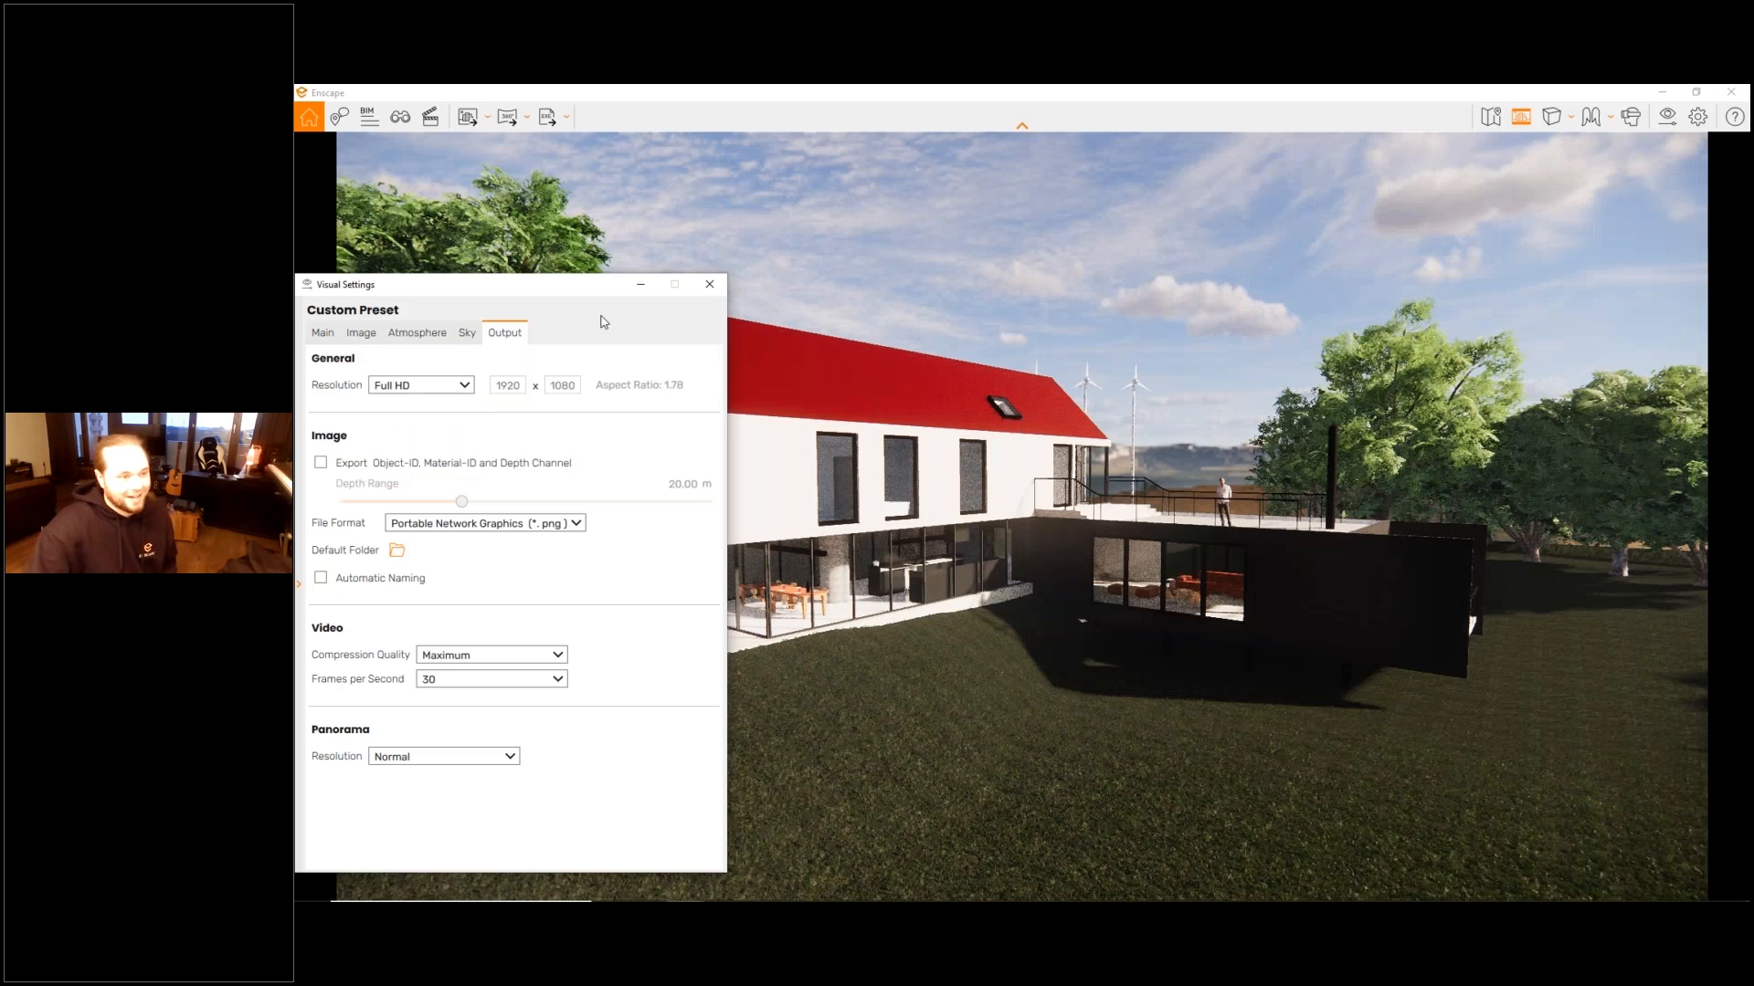
{"action": "left_click_drag", "start_coordinate": [548, 286], "coordinate": [1558, 322]}
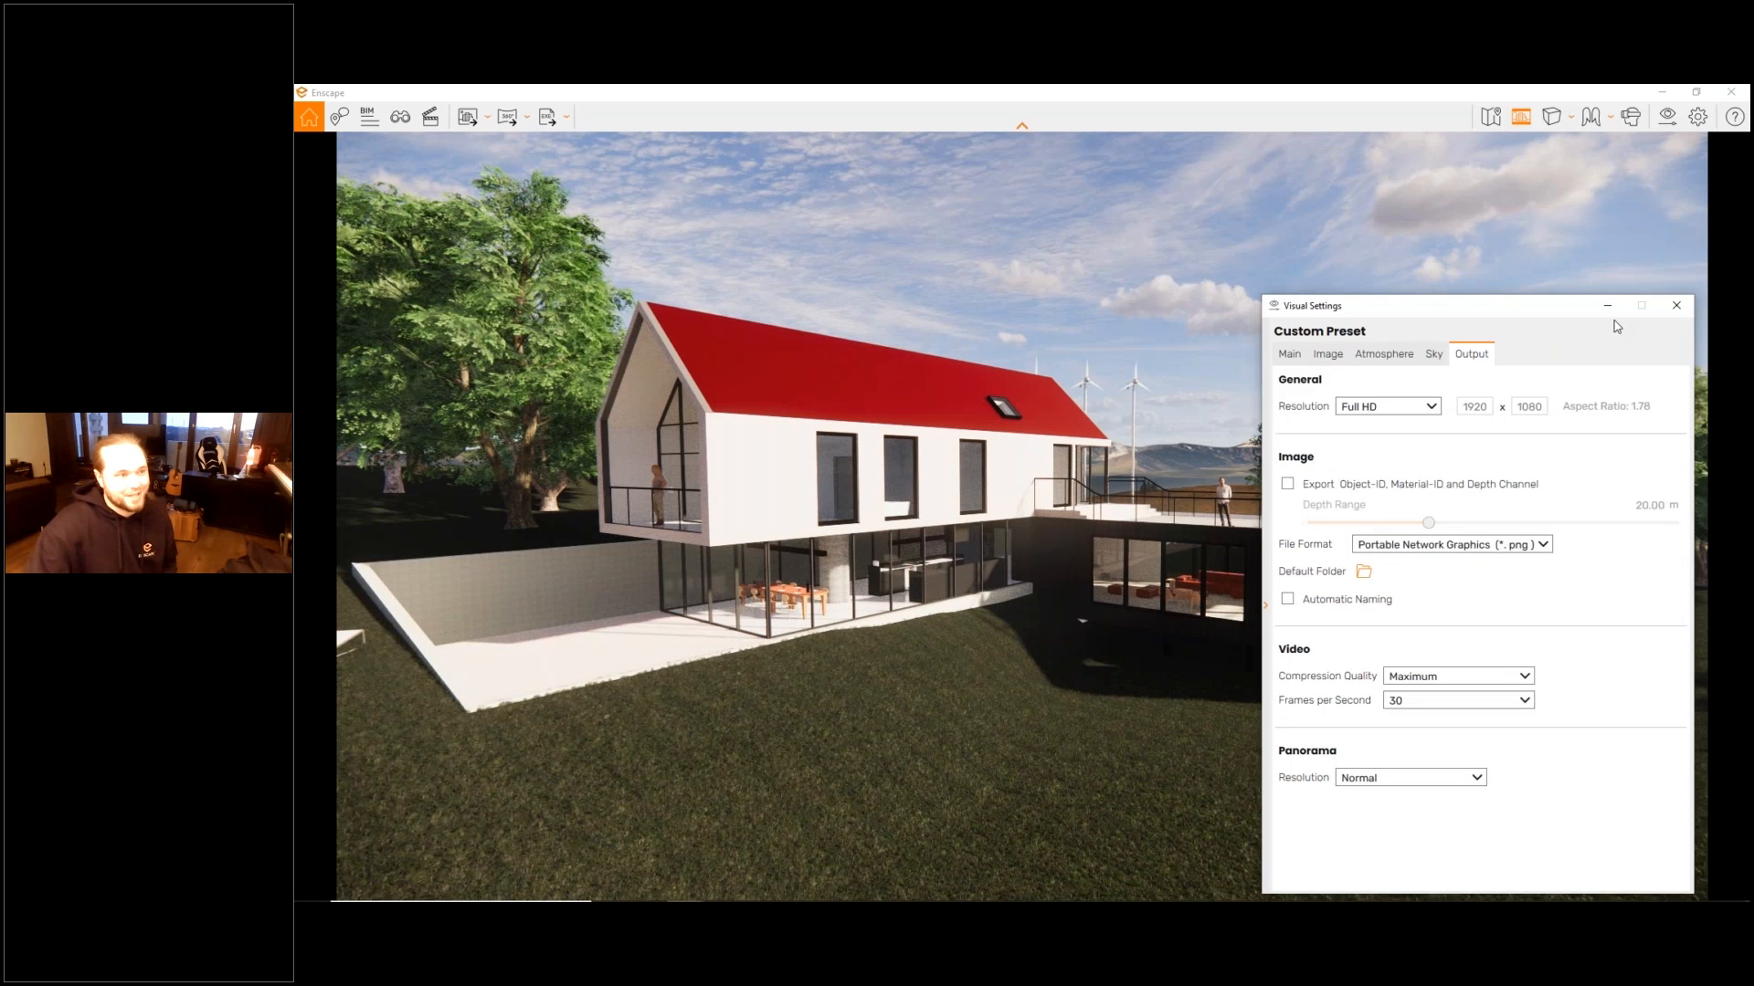
{"action": "left_click", "coordinate": [1669, 312]}
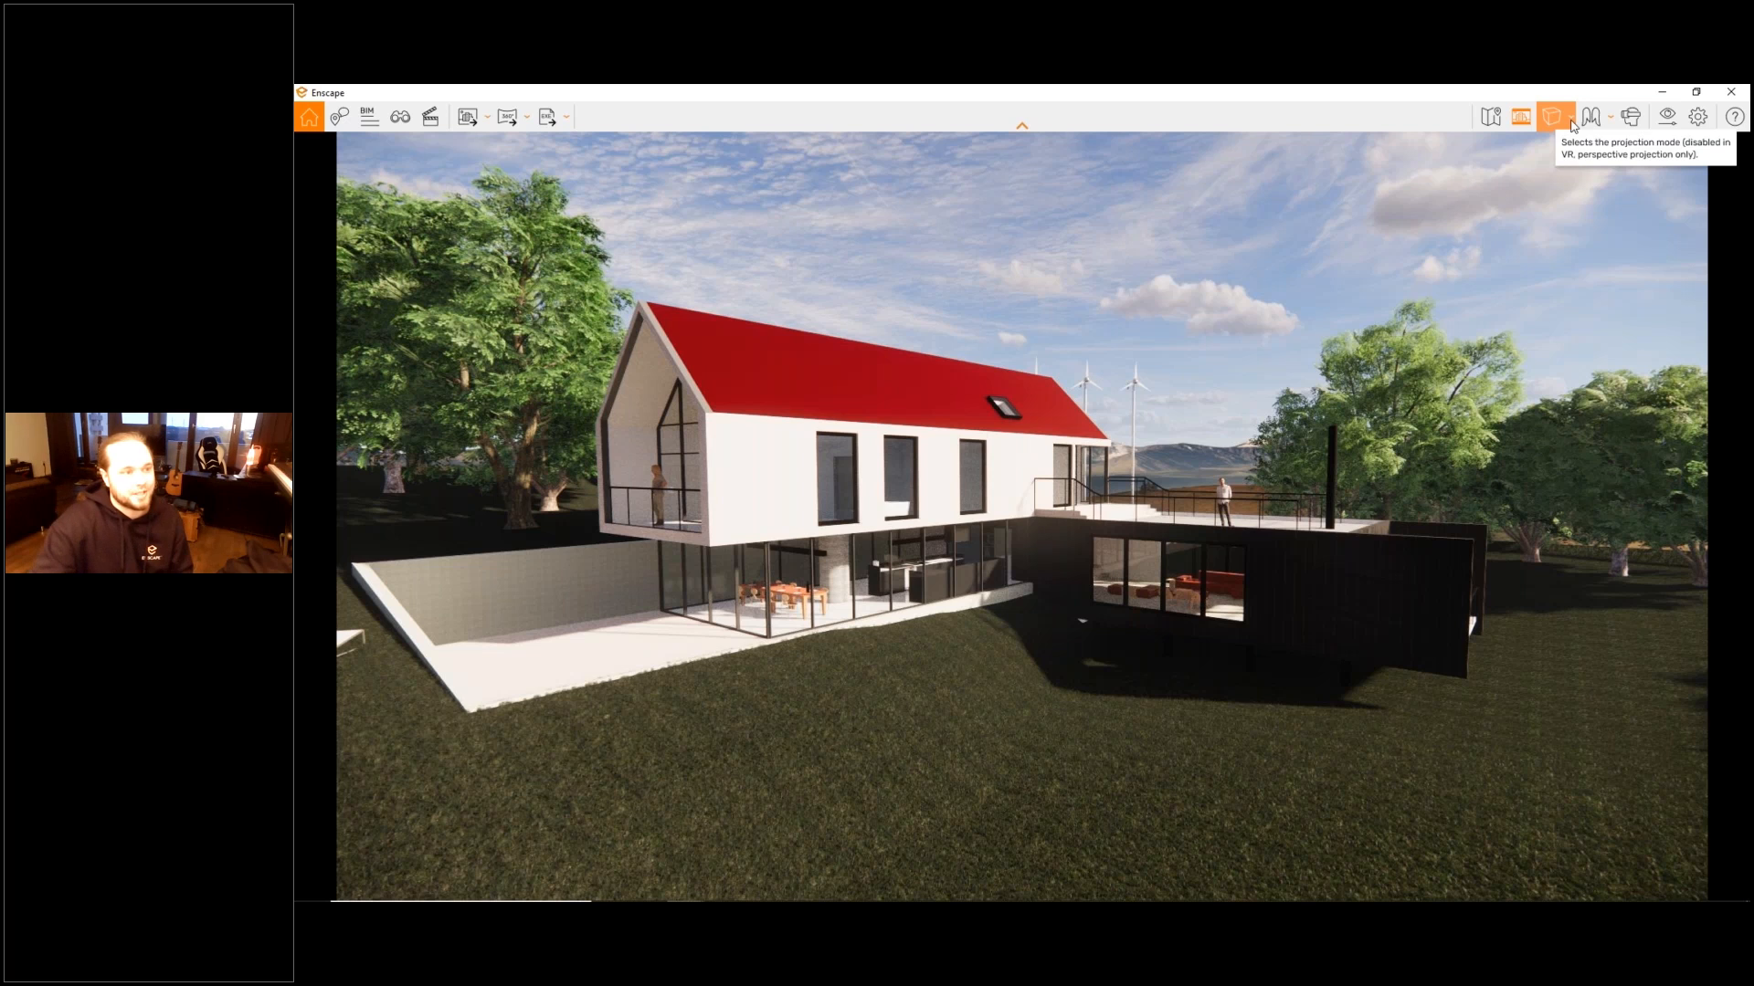
- Switch the projection to Two-Point and turn the view around the house
{"action": "left_click", "coordinate": [1571, 124]}
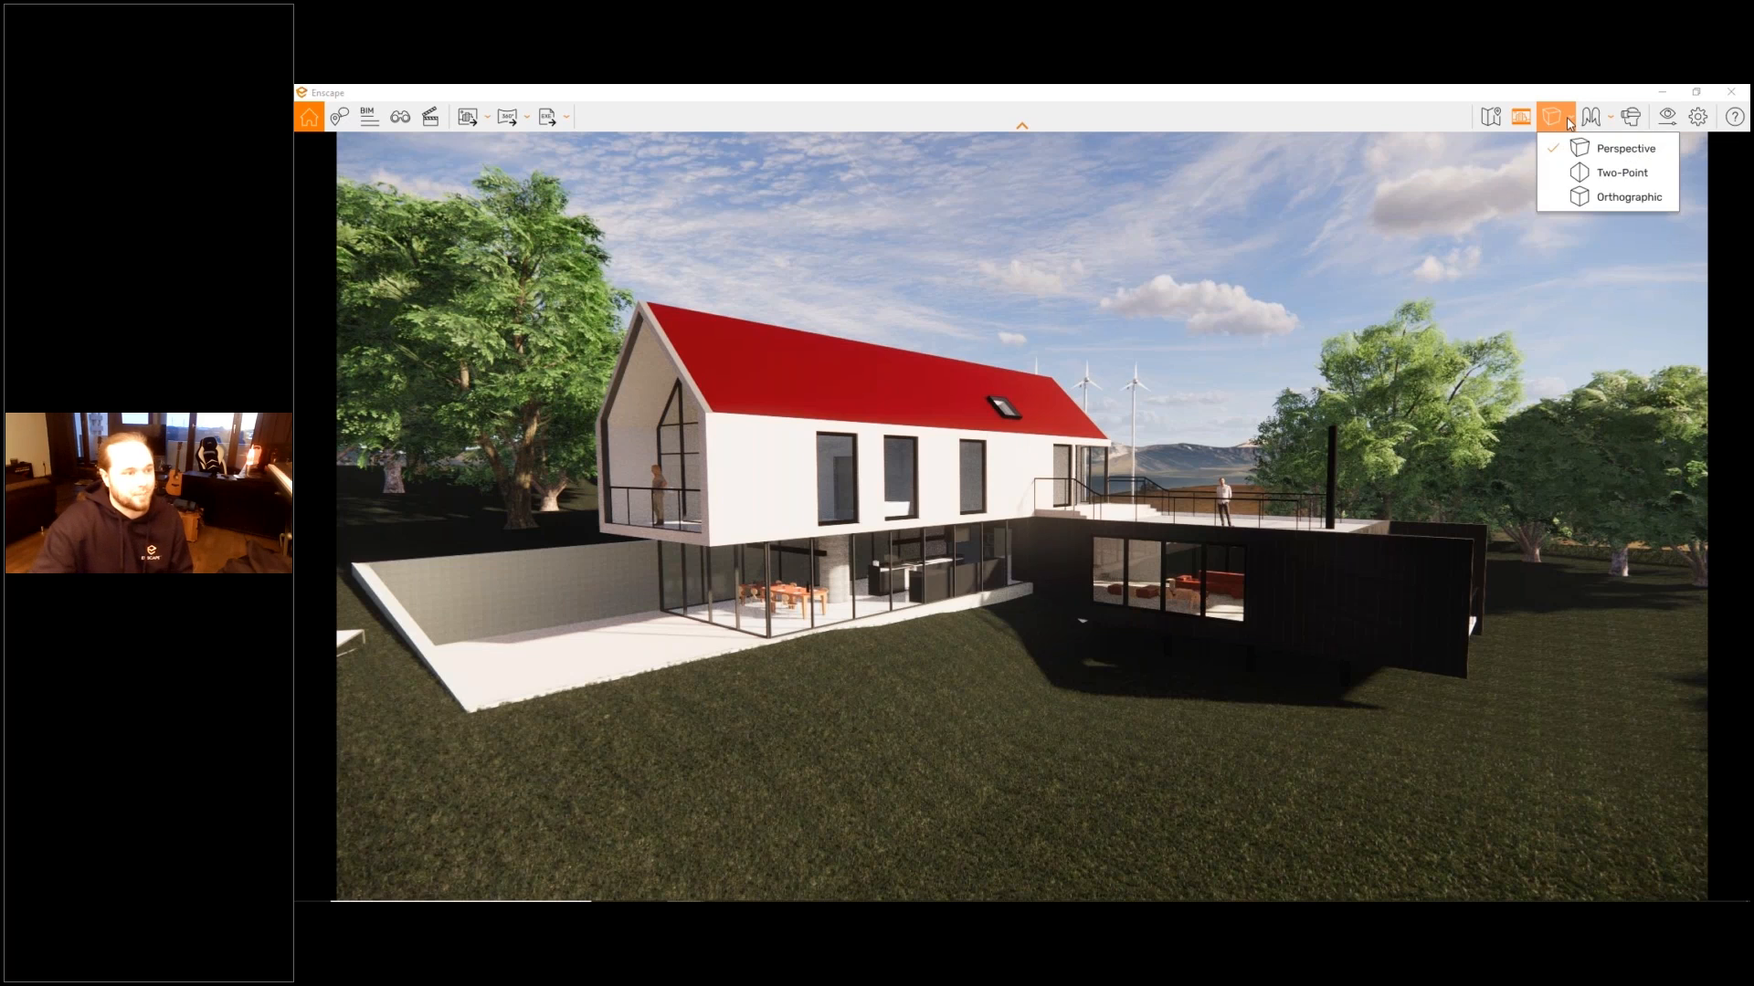
{"action": "left_click", "coordinate": [1613, 182]}
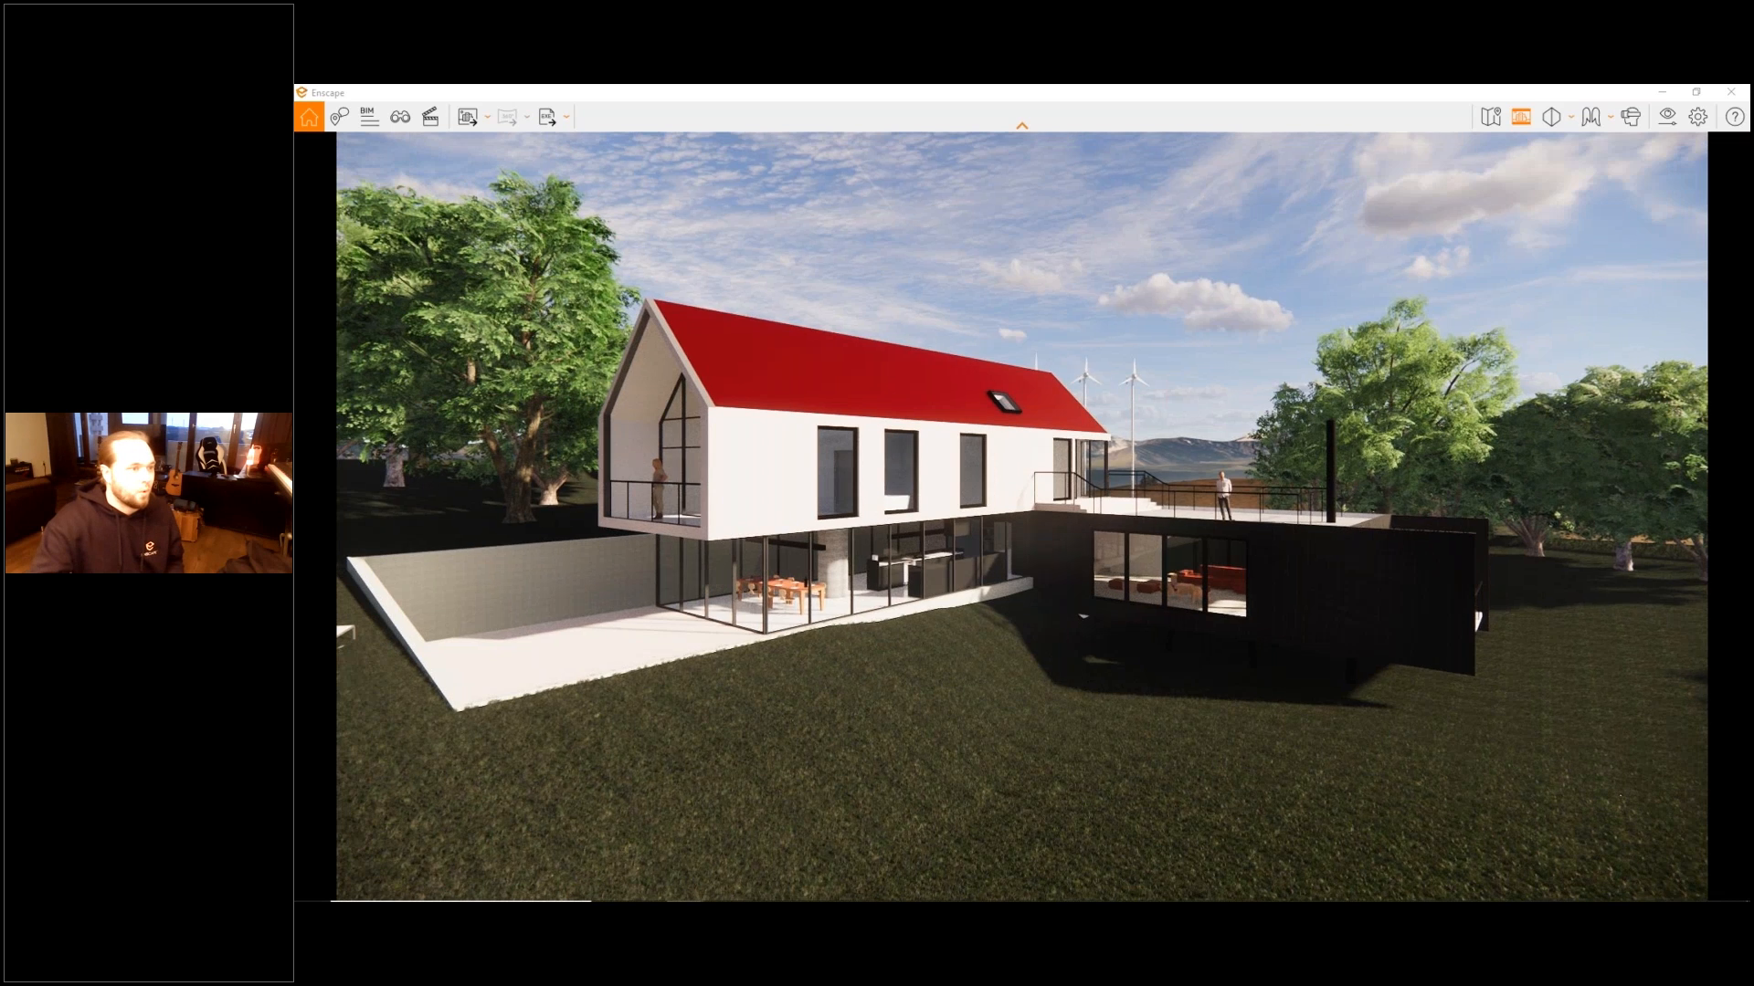
{"action": "right_click_drag", "start_coordinate": [1086, 511], "coordinate": [1023, 493]}
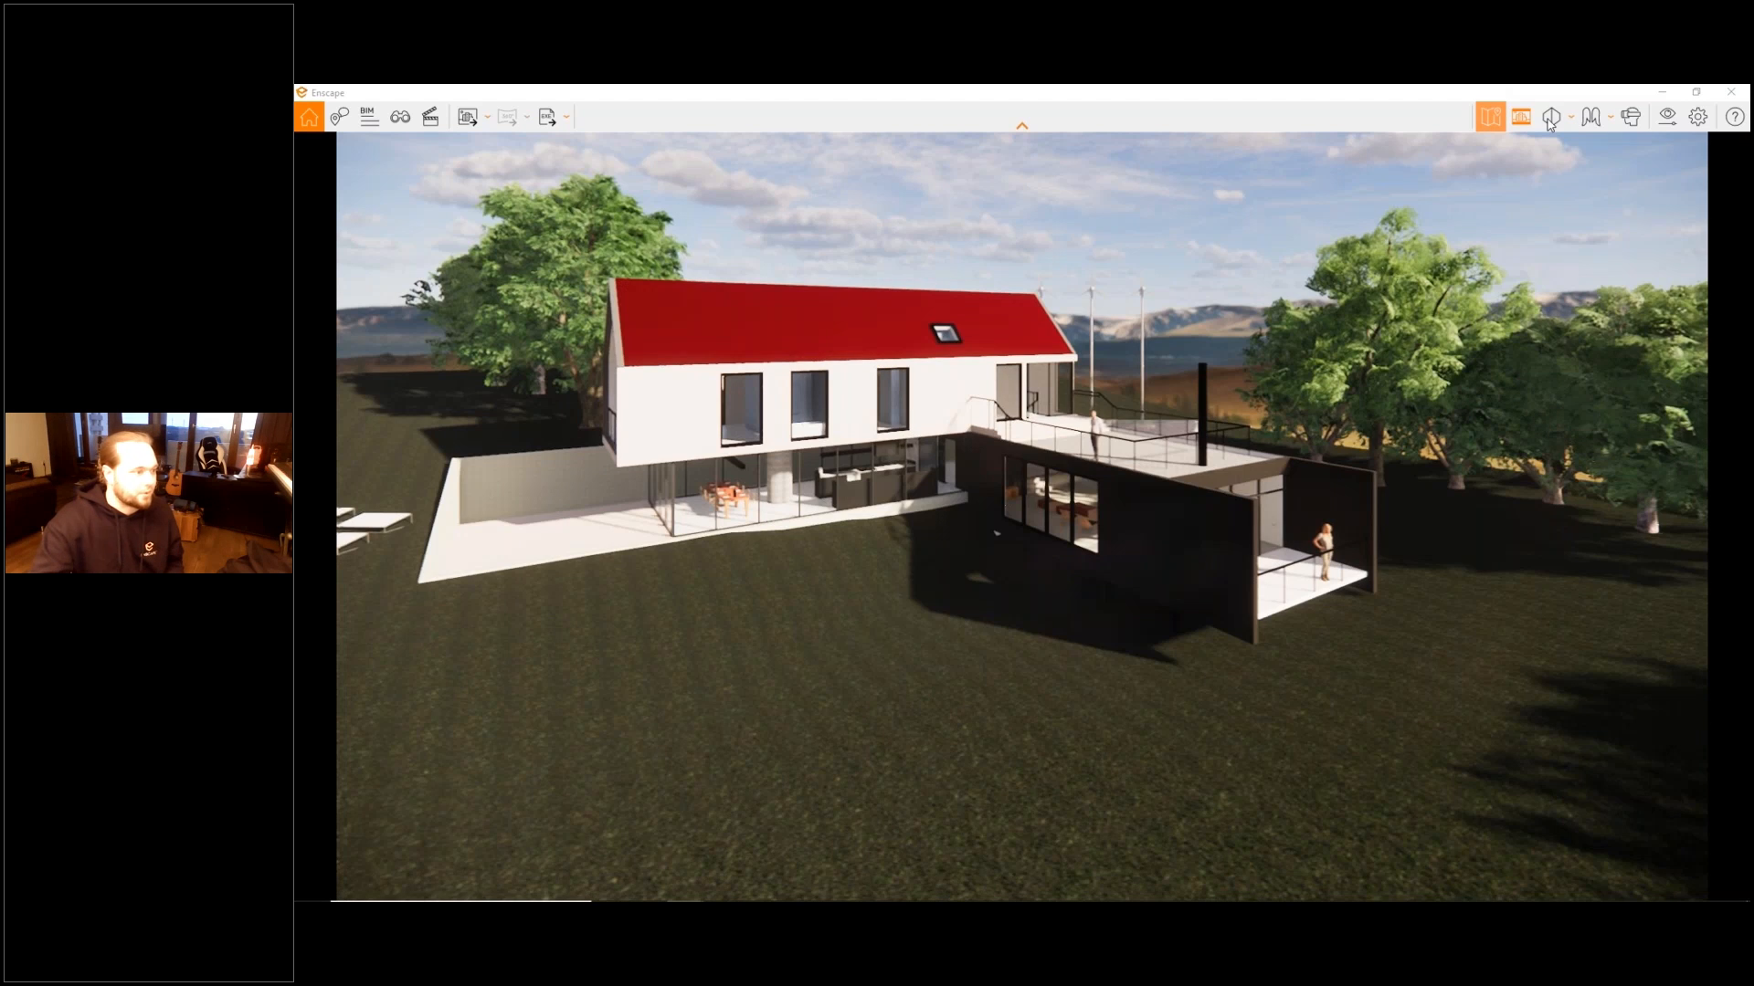
- Switch the projection to Orthographic, move in on the house and orbit to a lower angle showing its balcony side
{"action": "left_click", "coordinate": [1551, 116]}
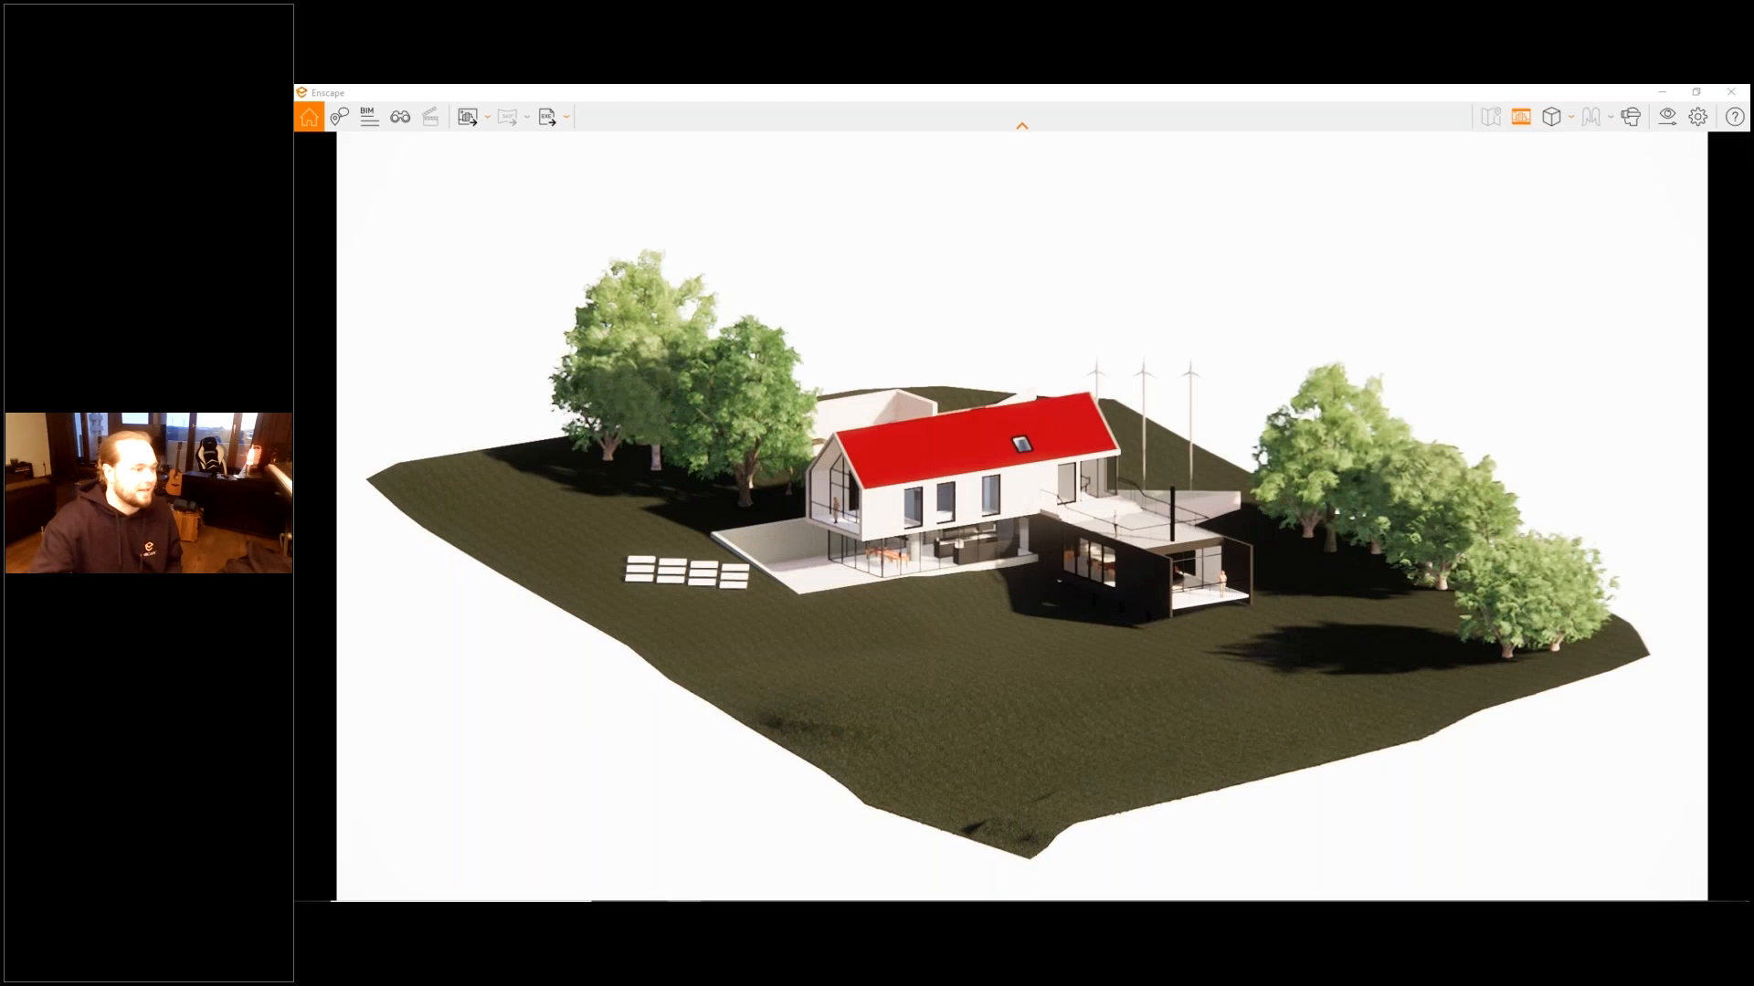
{"action": "scroll", "coordinate": [888, 519], "scroll_direction": "up", "scroll_amount": 4}
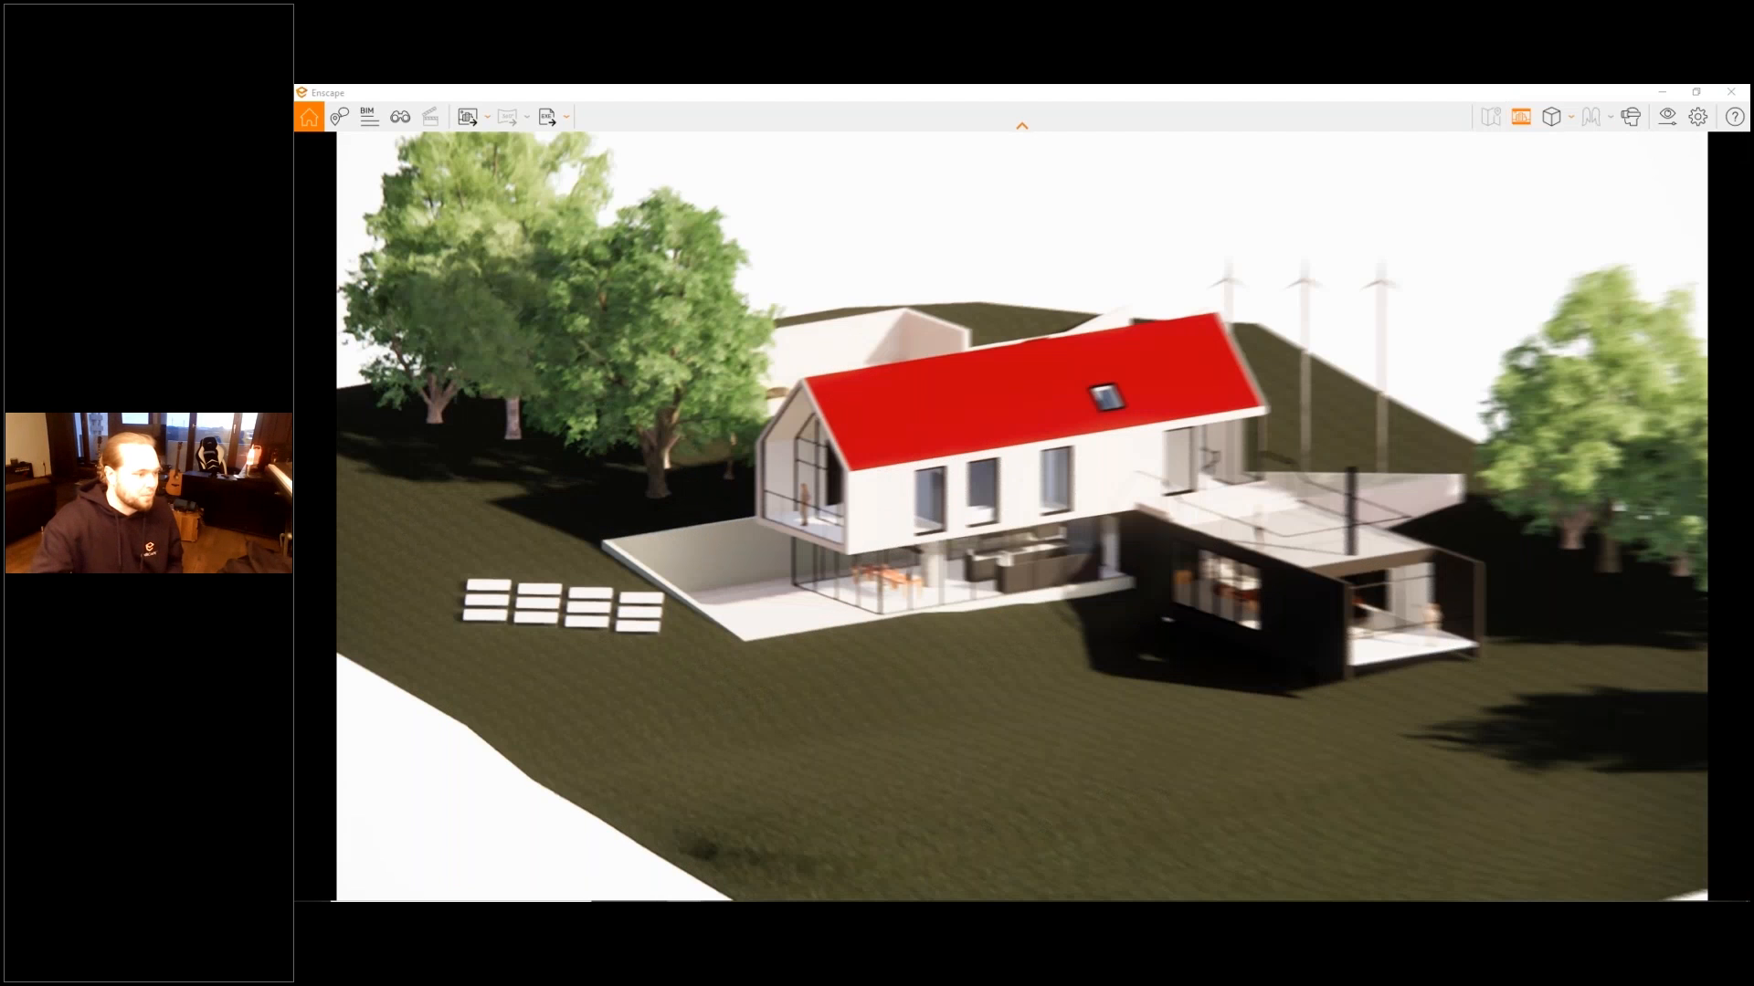
{"action": "mouse_move", "coordinate": [888, 519]}
{"action": "left_mouse_down"}
{"action": "mouse_move", "coordinate": [1115, 519]}
{"action": "mouse_move", "coordinate": [887, 519]}
{"action": "left_mouse_up"}
{"action": "right_click_drag", "start_coordinate": [888, 518], "coordinate": [826, 485]}
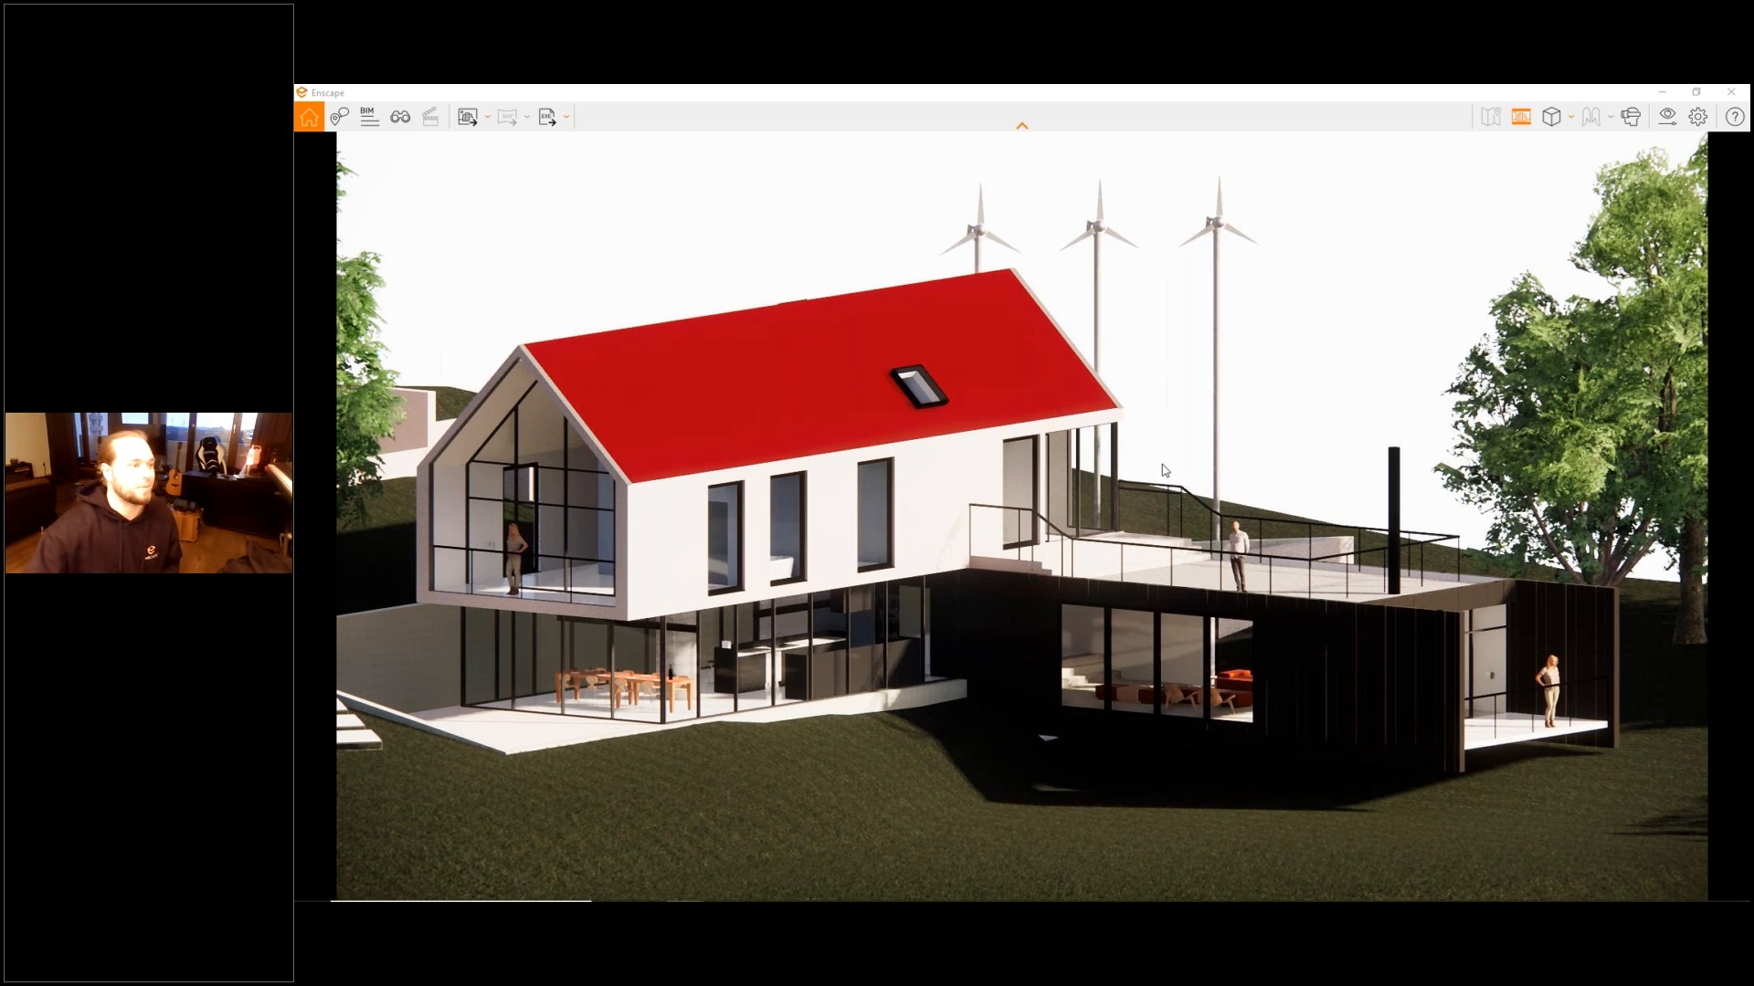
- Show the orthographic model in top view, frame the whole house from above, and orbit back to an angled view
{"action": "key", "text": "KP_5"}
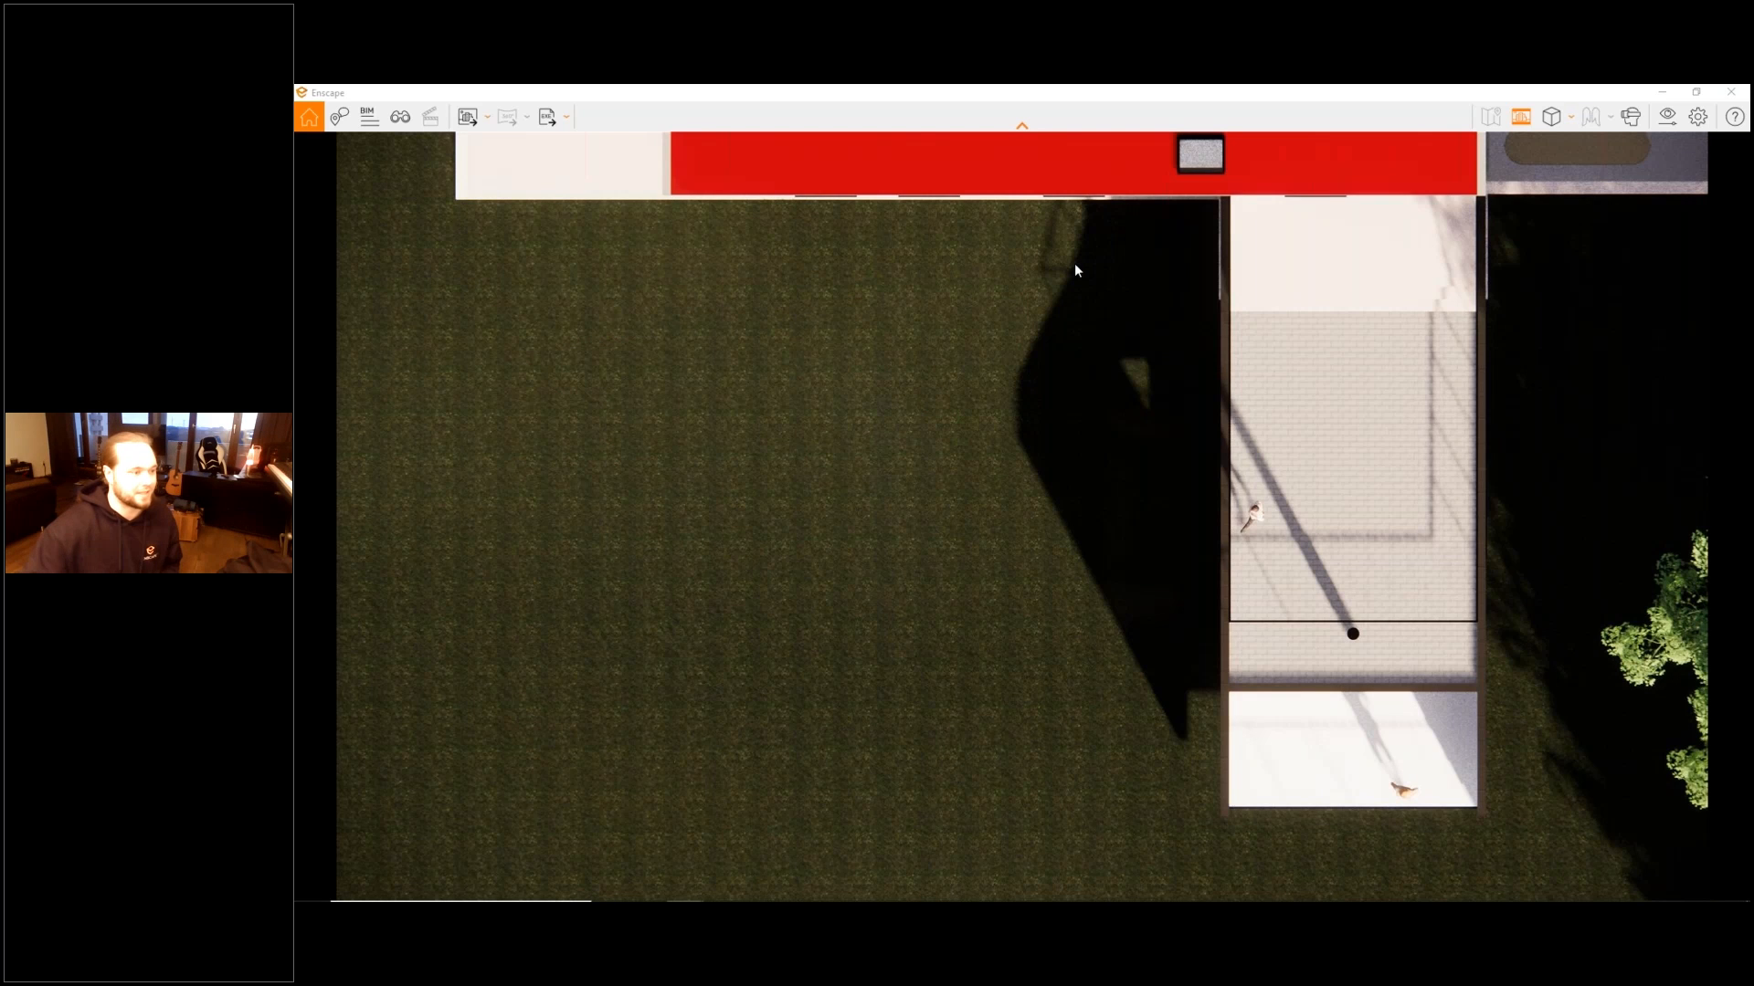
{"action": "scroll", "coordinate": [1075, 263], "scroll_direction": "down", "scroll_amount": 3}
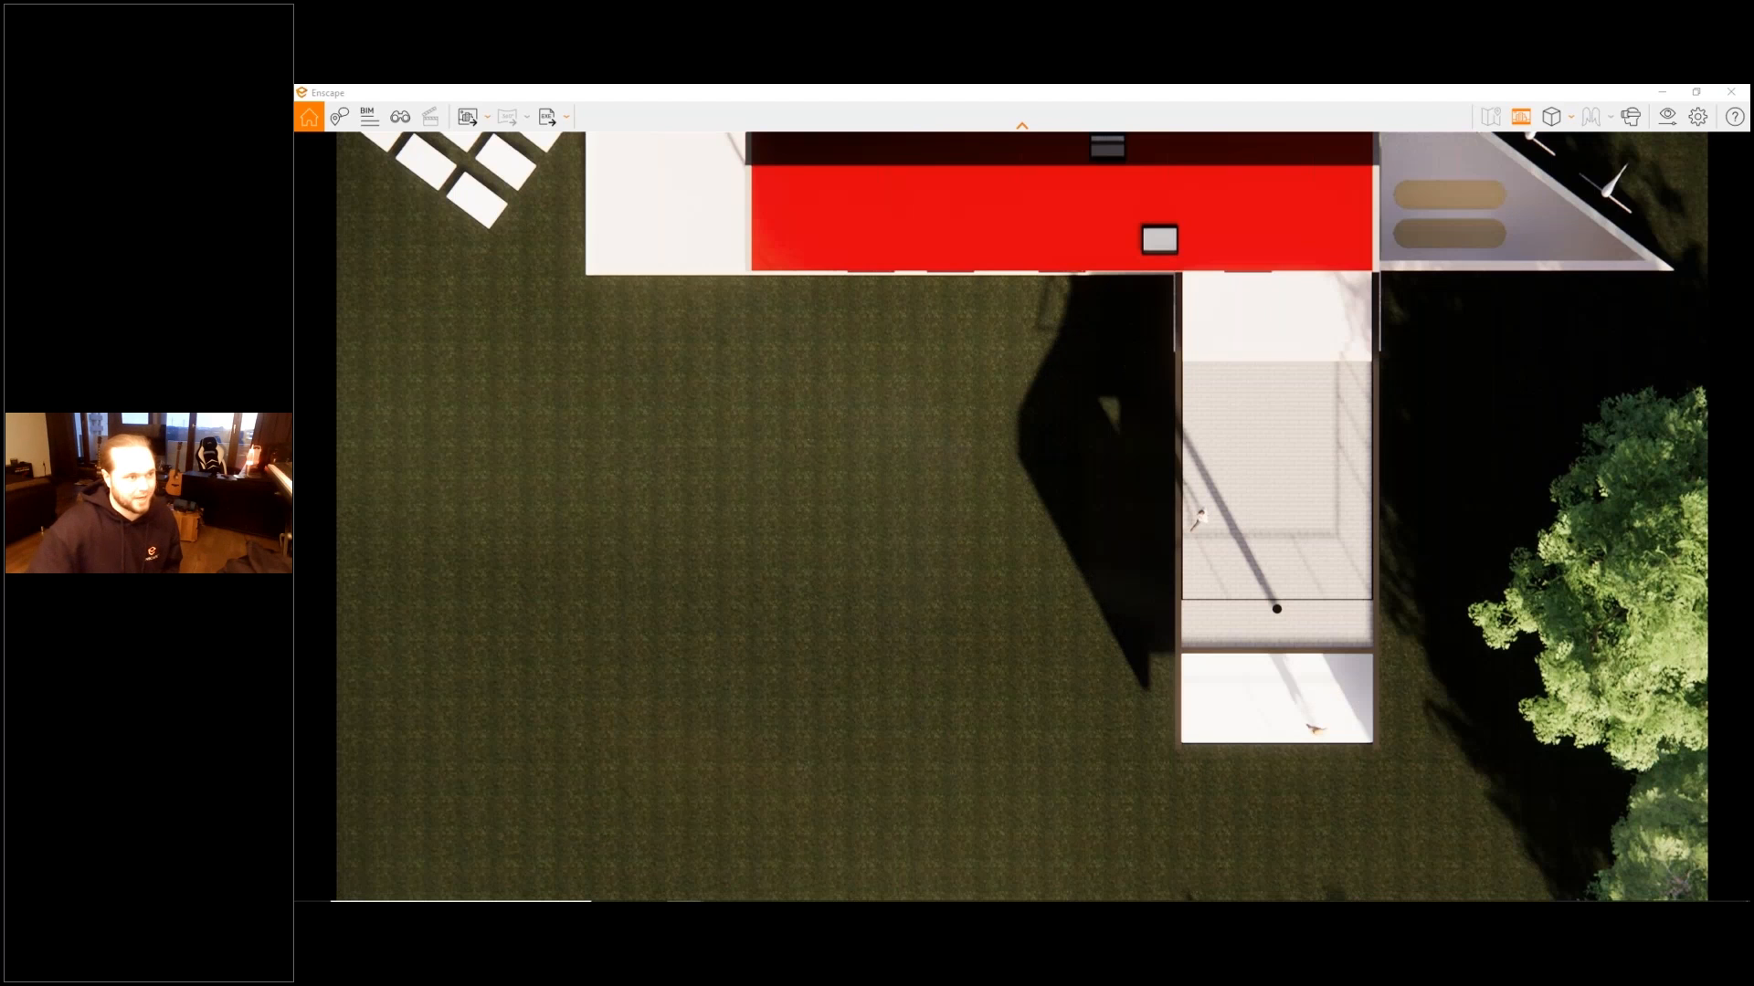
{"action": "middle_click_drag", "start_coordinate": [1061, 315], "coordinate": [1054, 482]}
{"action": "scroll", "coordinate": [1061, 315], "scroll_direction": "down", "scroll_amount": 1}
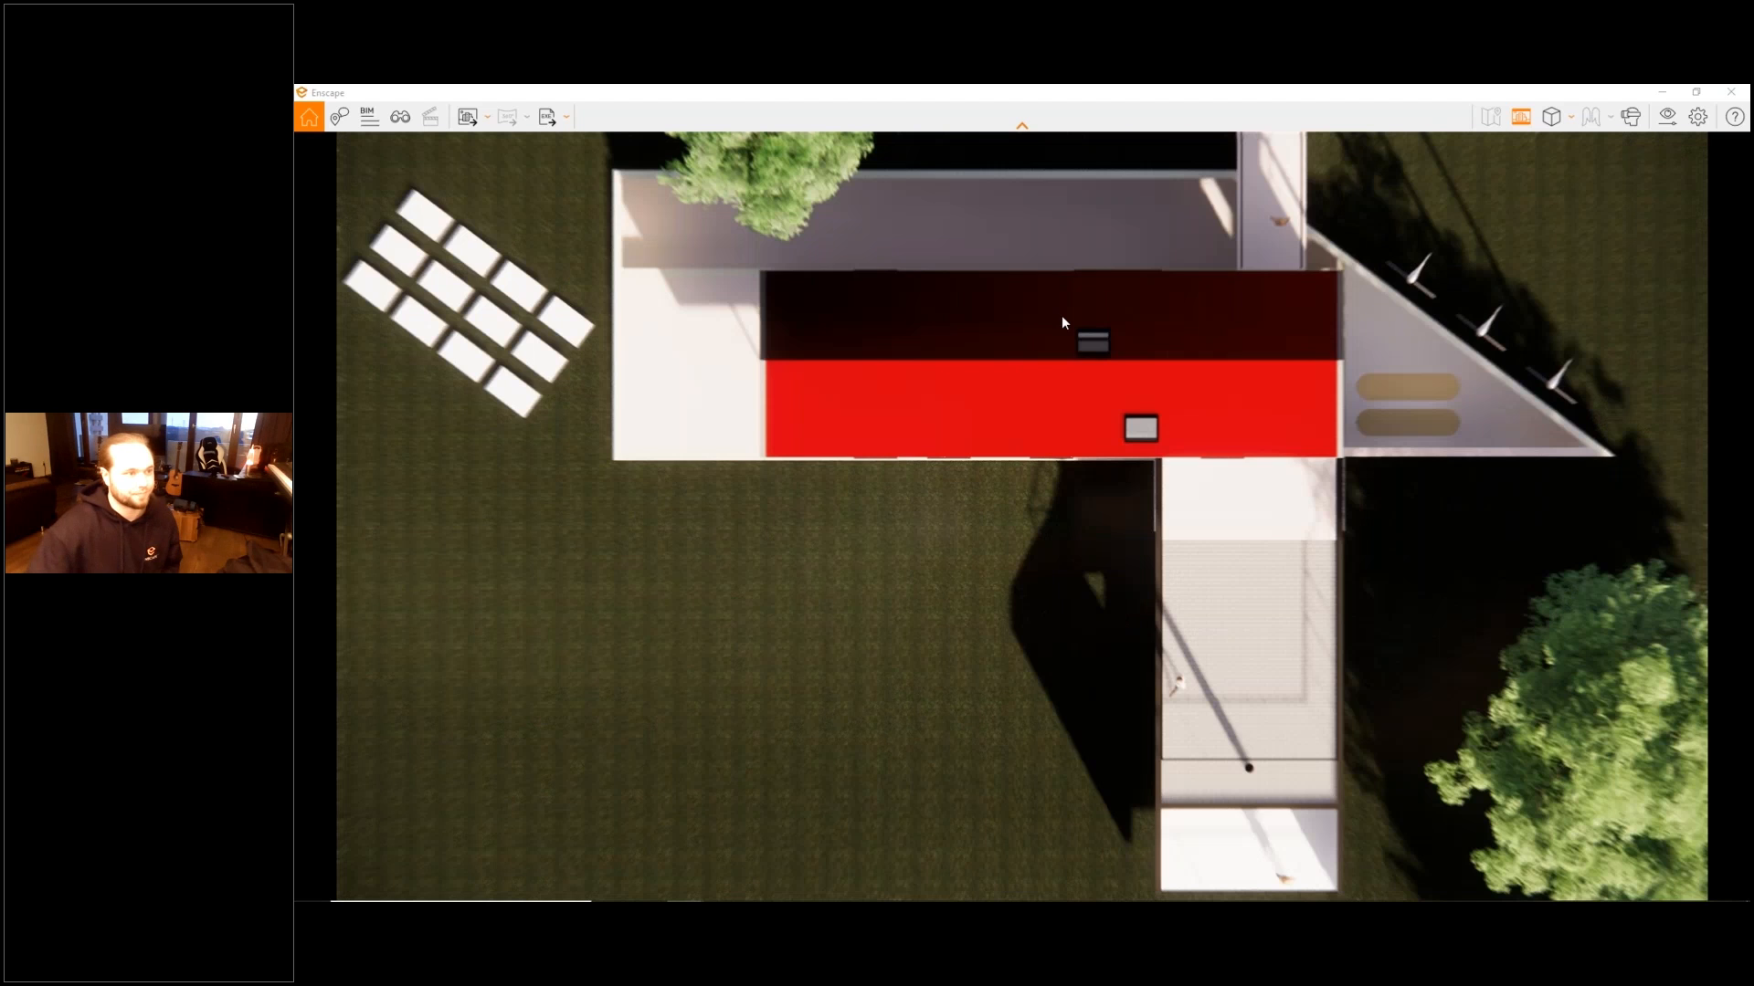
{"action": "right_click_drag", "start_coordinate": [1062, 315], "coordinate": [1087, 292]}
- Turn off Safe Frame, return to Perspective projection, and fly toward the balcony gable above the glazed dining room
{"action": "left_click", "coordinate": [1545, 117]}
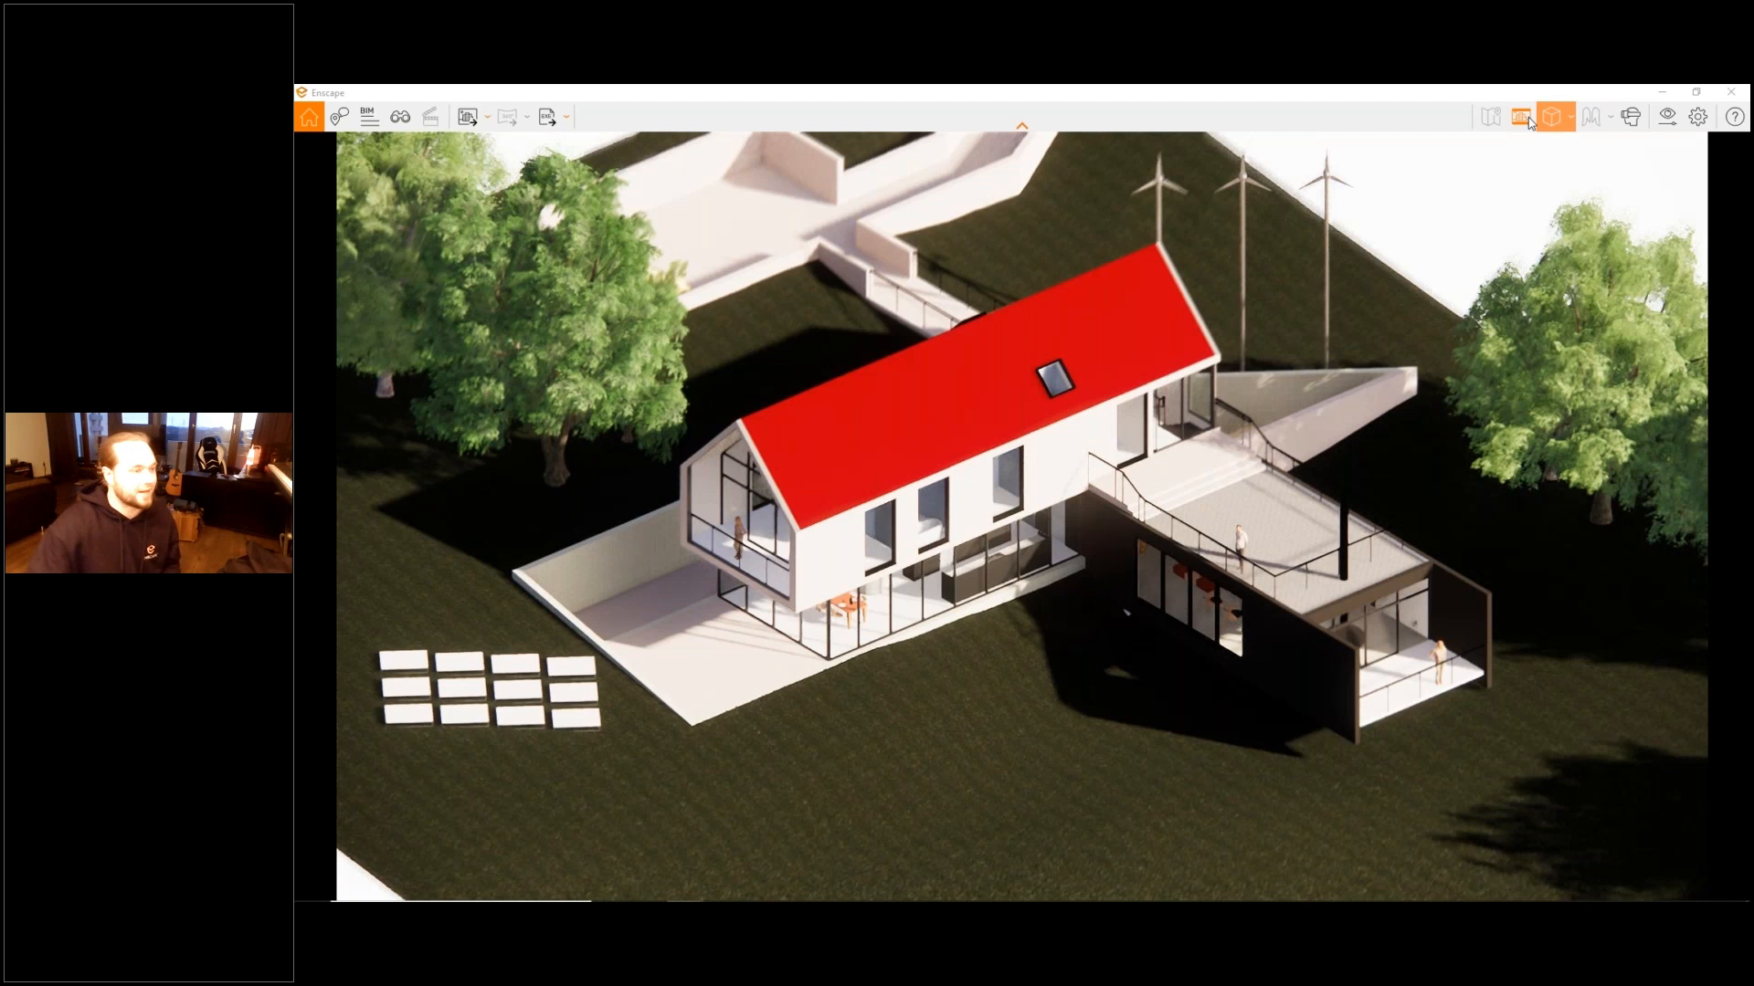
{"action": "left_click", "coordinate": [1530, 120]}
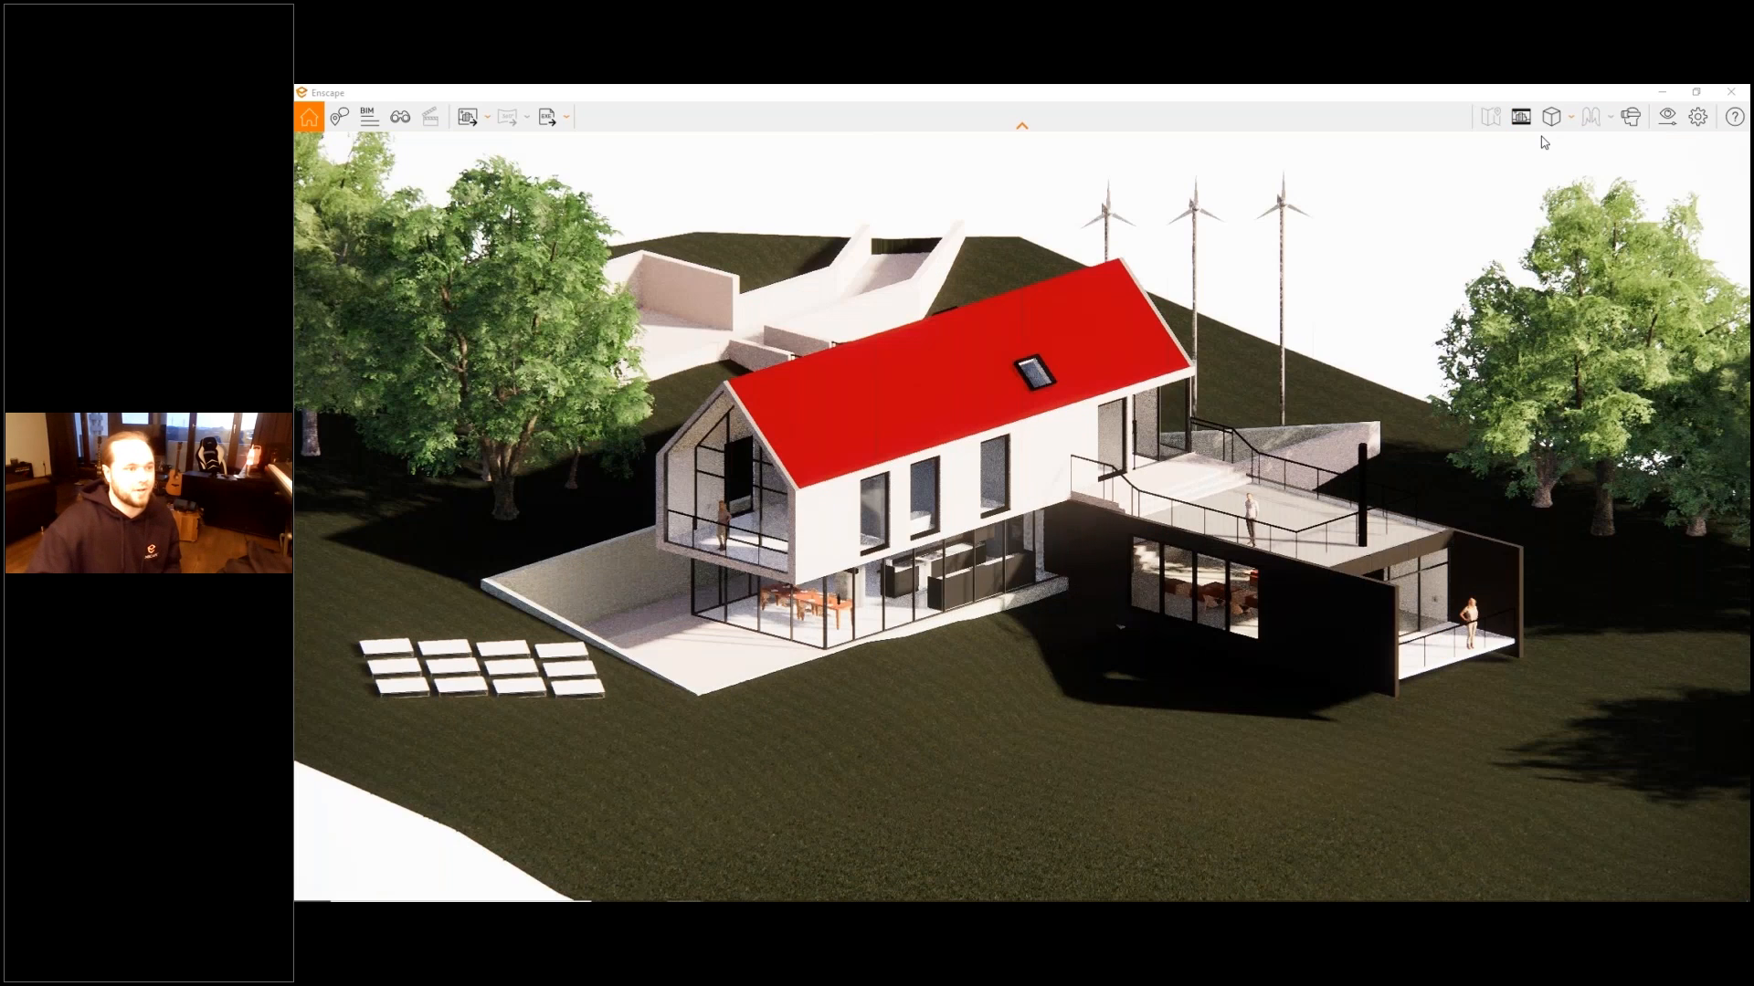
{"action": "left_click", "coordinate": [1549, 120]}
{"action": "key", "text": "w"}
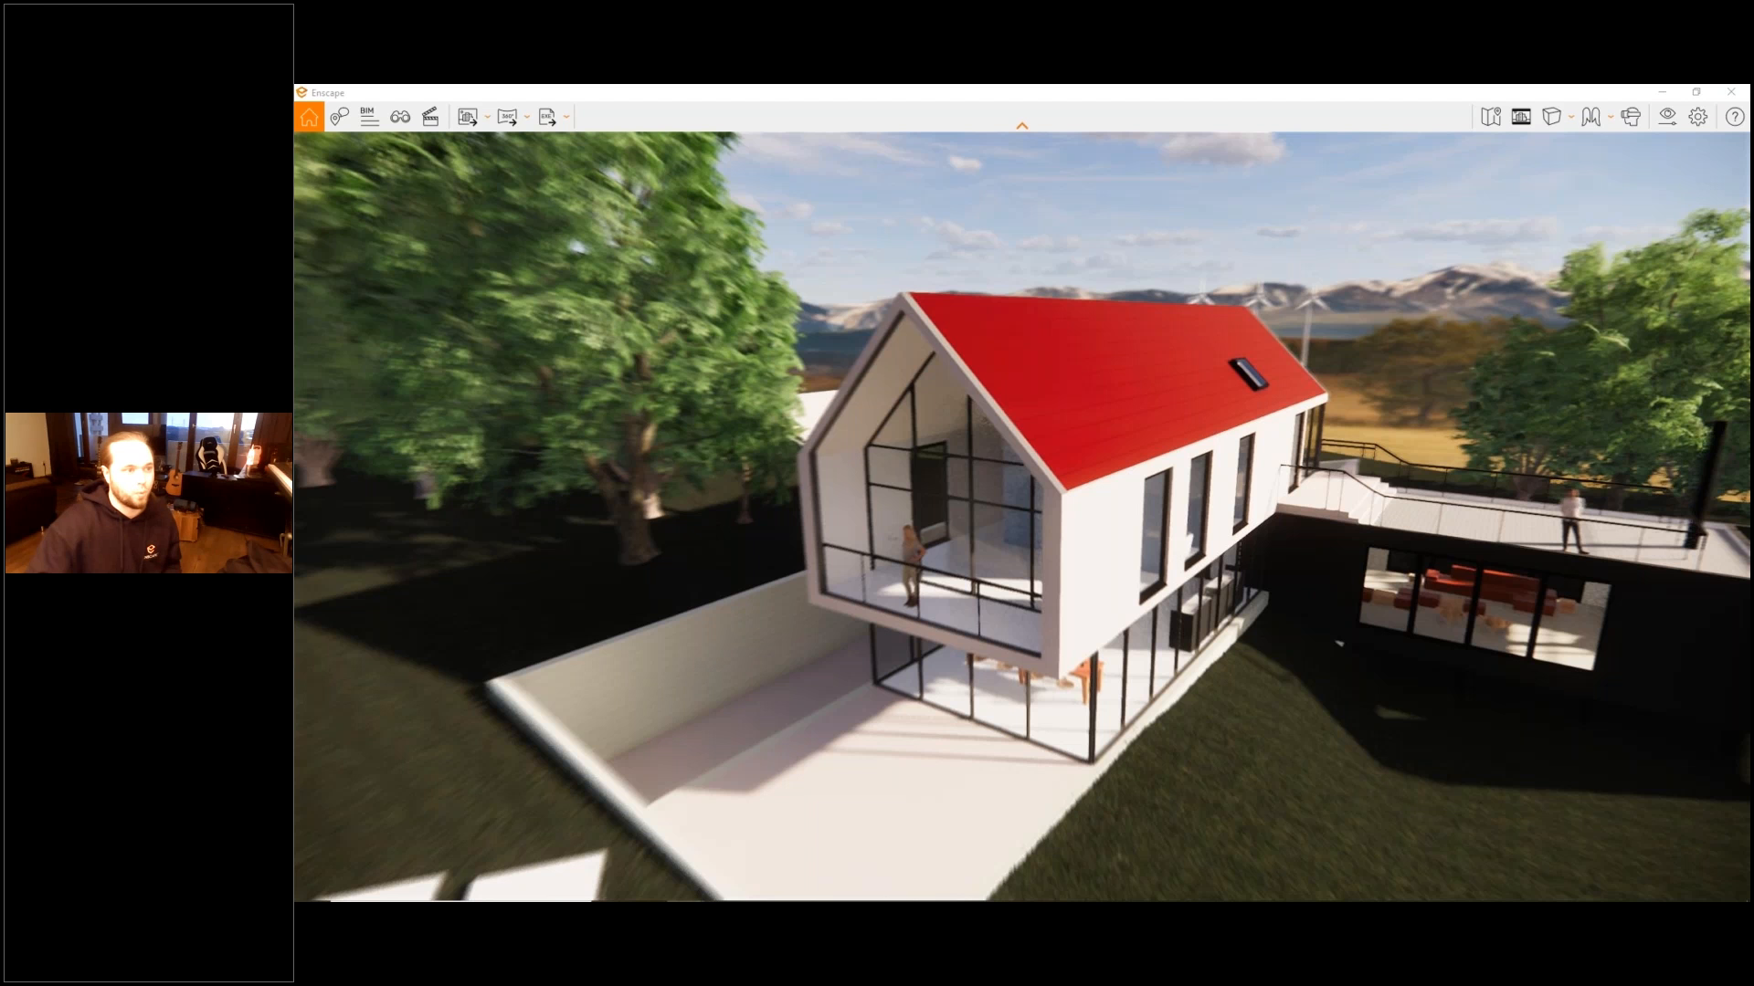
{"action": "key", "text": "w"}
- Switch to Walk Mode, walk across the patio up to the dining table, and back out in front of the glazing
{"action": "left_click", "coordinate": [1609, 123]}
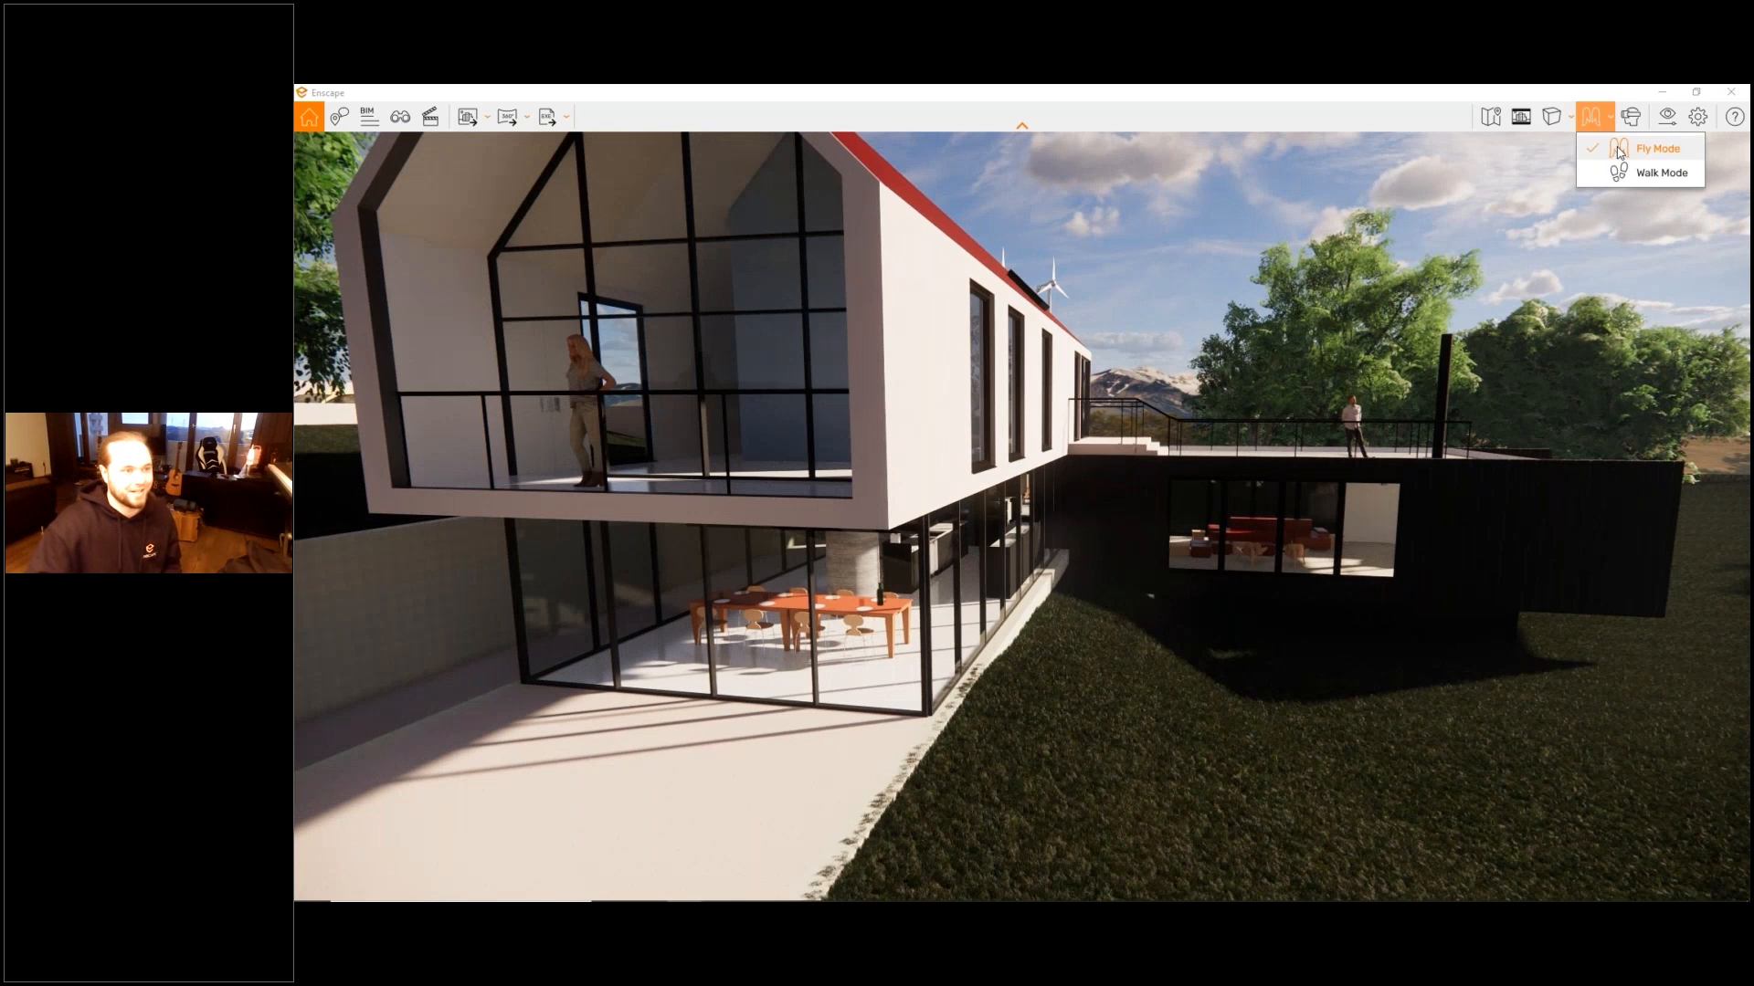
{"action": "left_click", "coordinate": [1625, 174]}
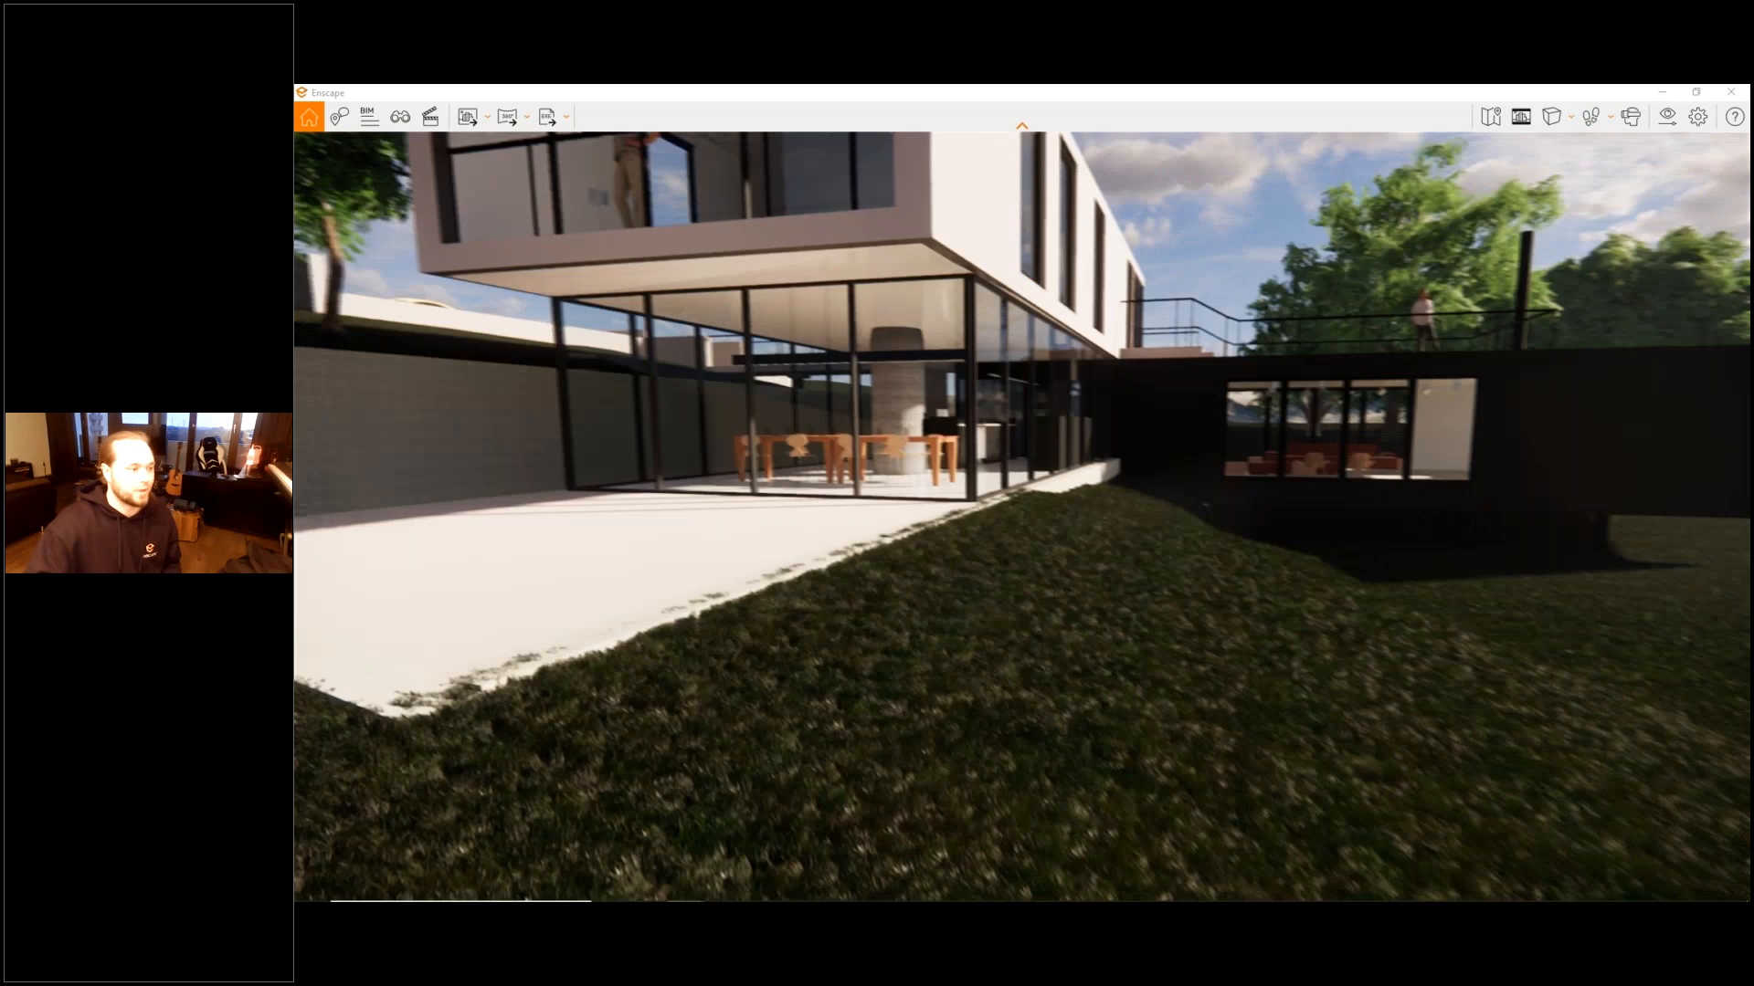
{"action": "key", "text": "w"}
{"action": "left_click_drag", "start_coordinate": [1626, 178], "coordinate": [1462, 146]}
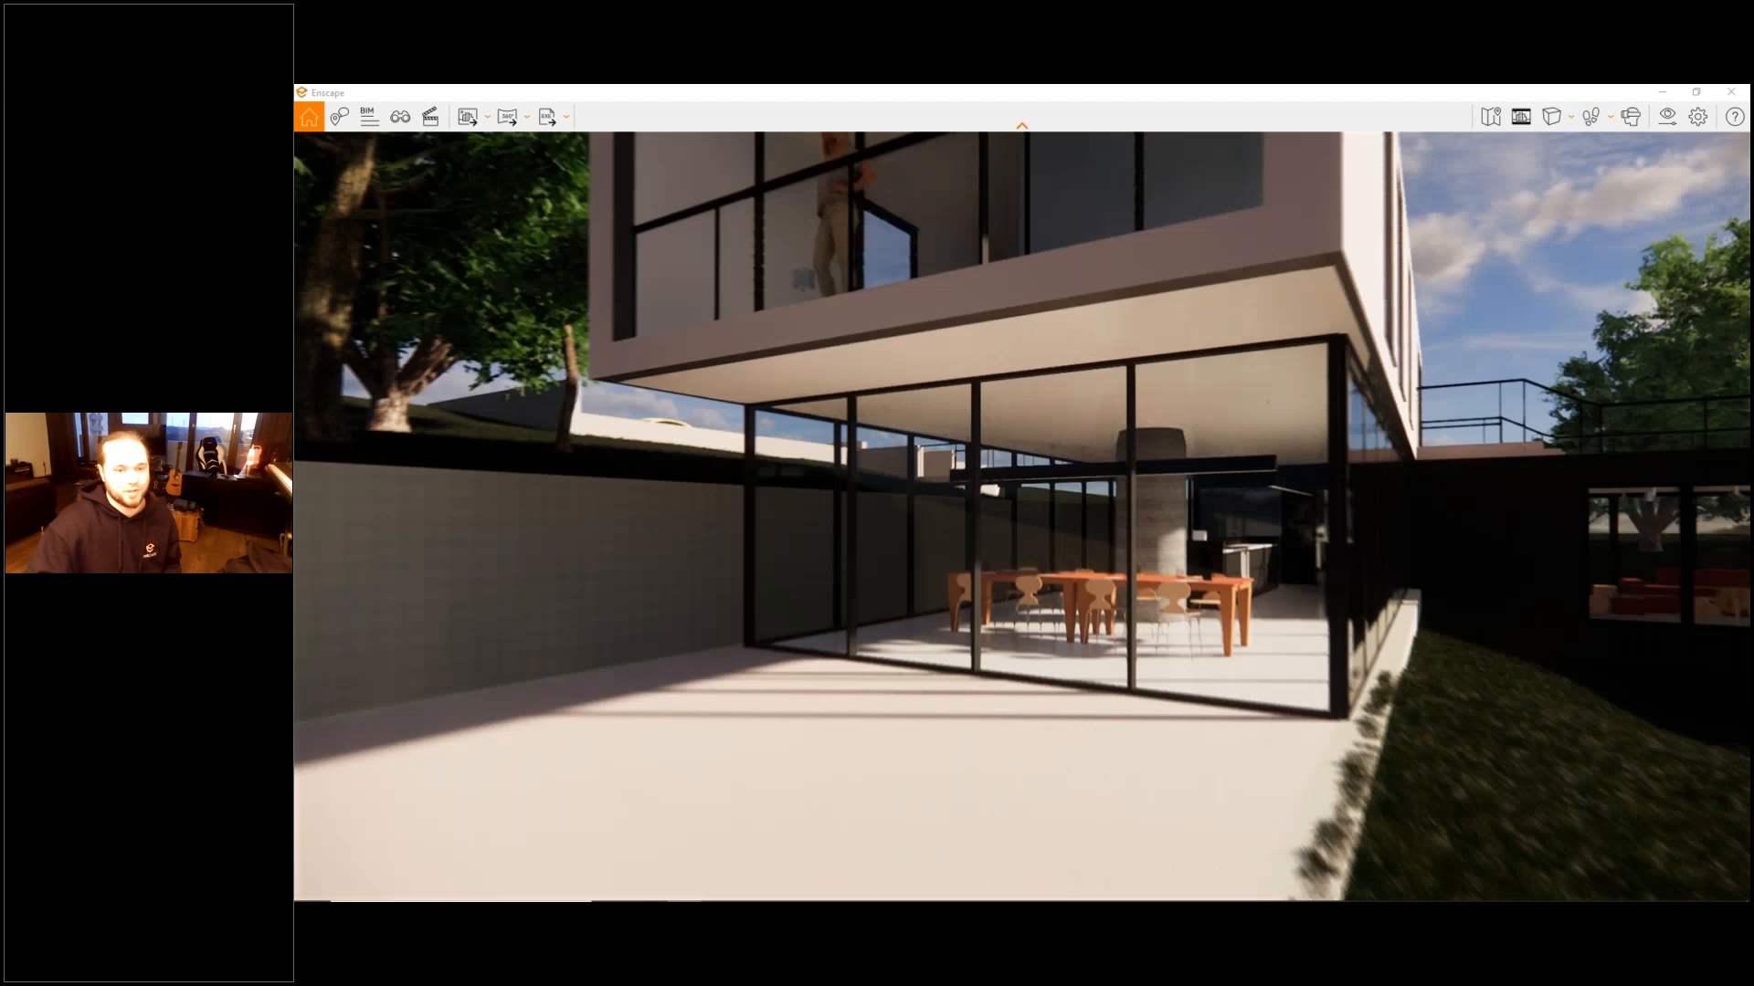
{"action": "key", "text": "w"}
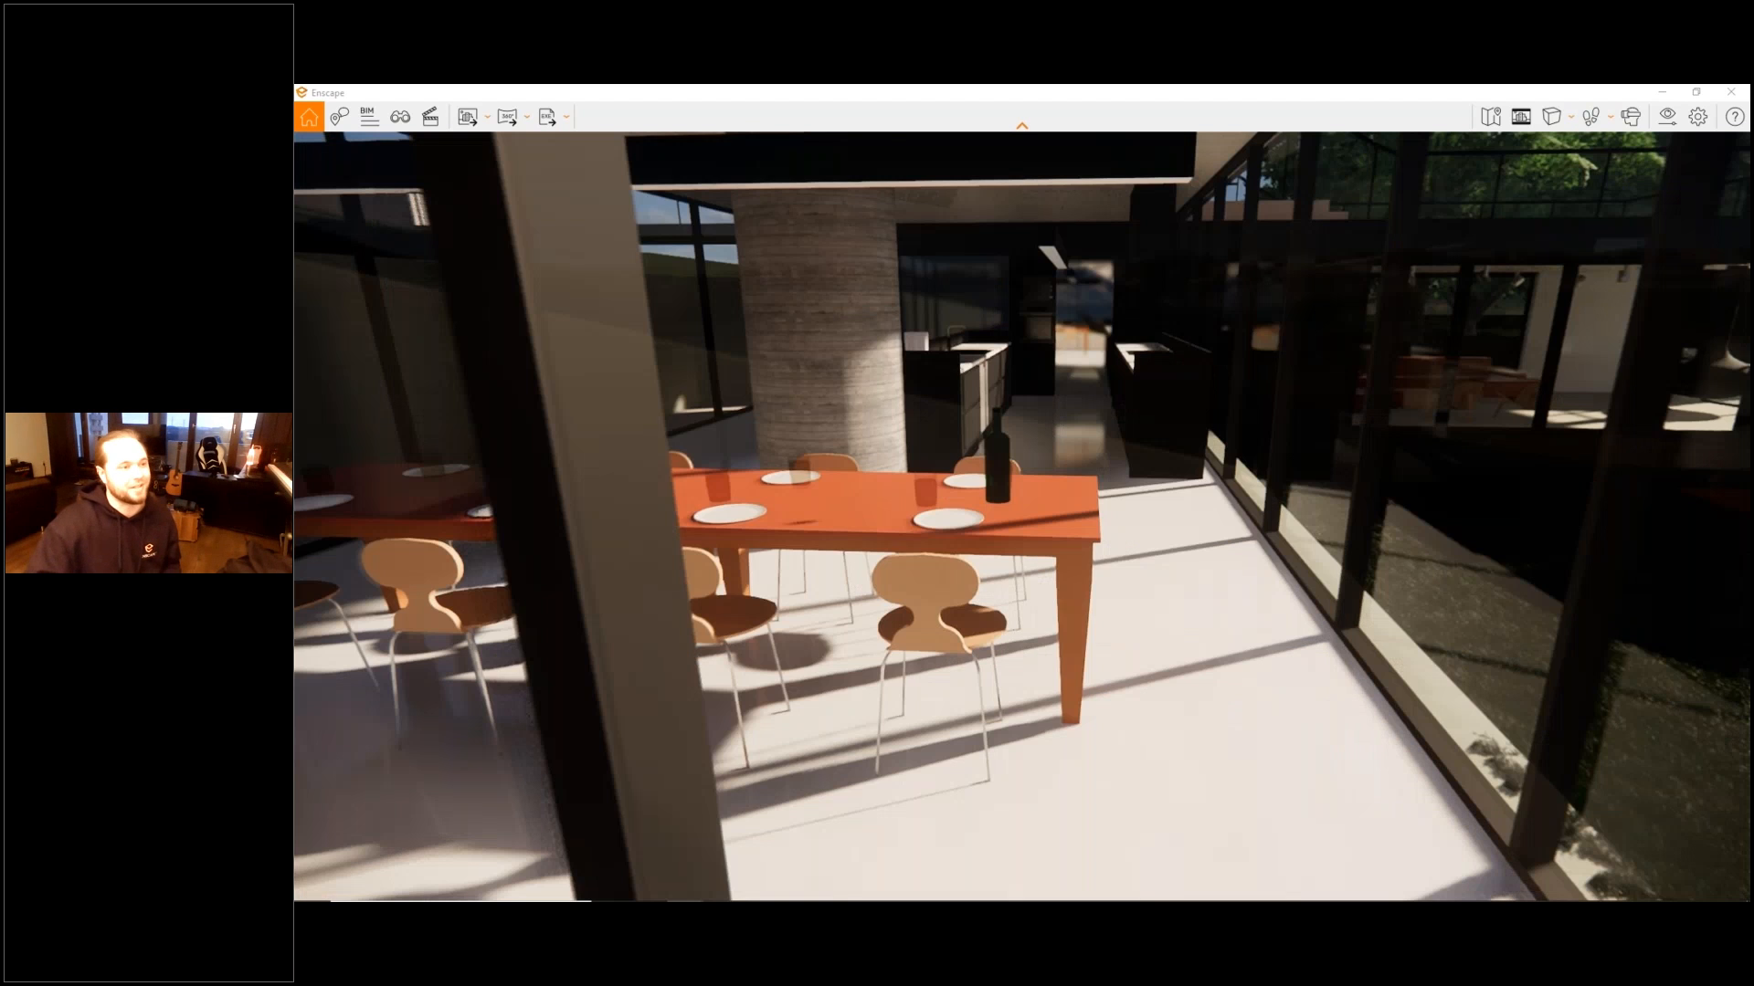
{"action": "key", "text": "s"}
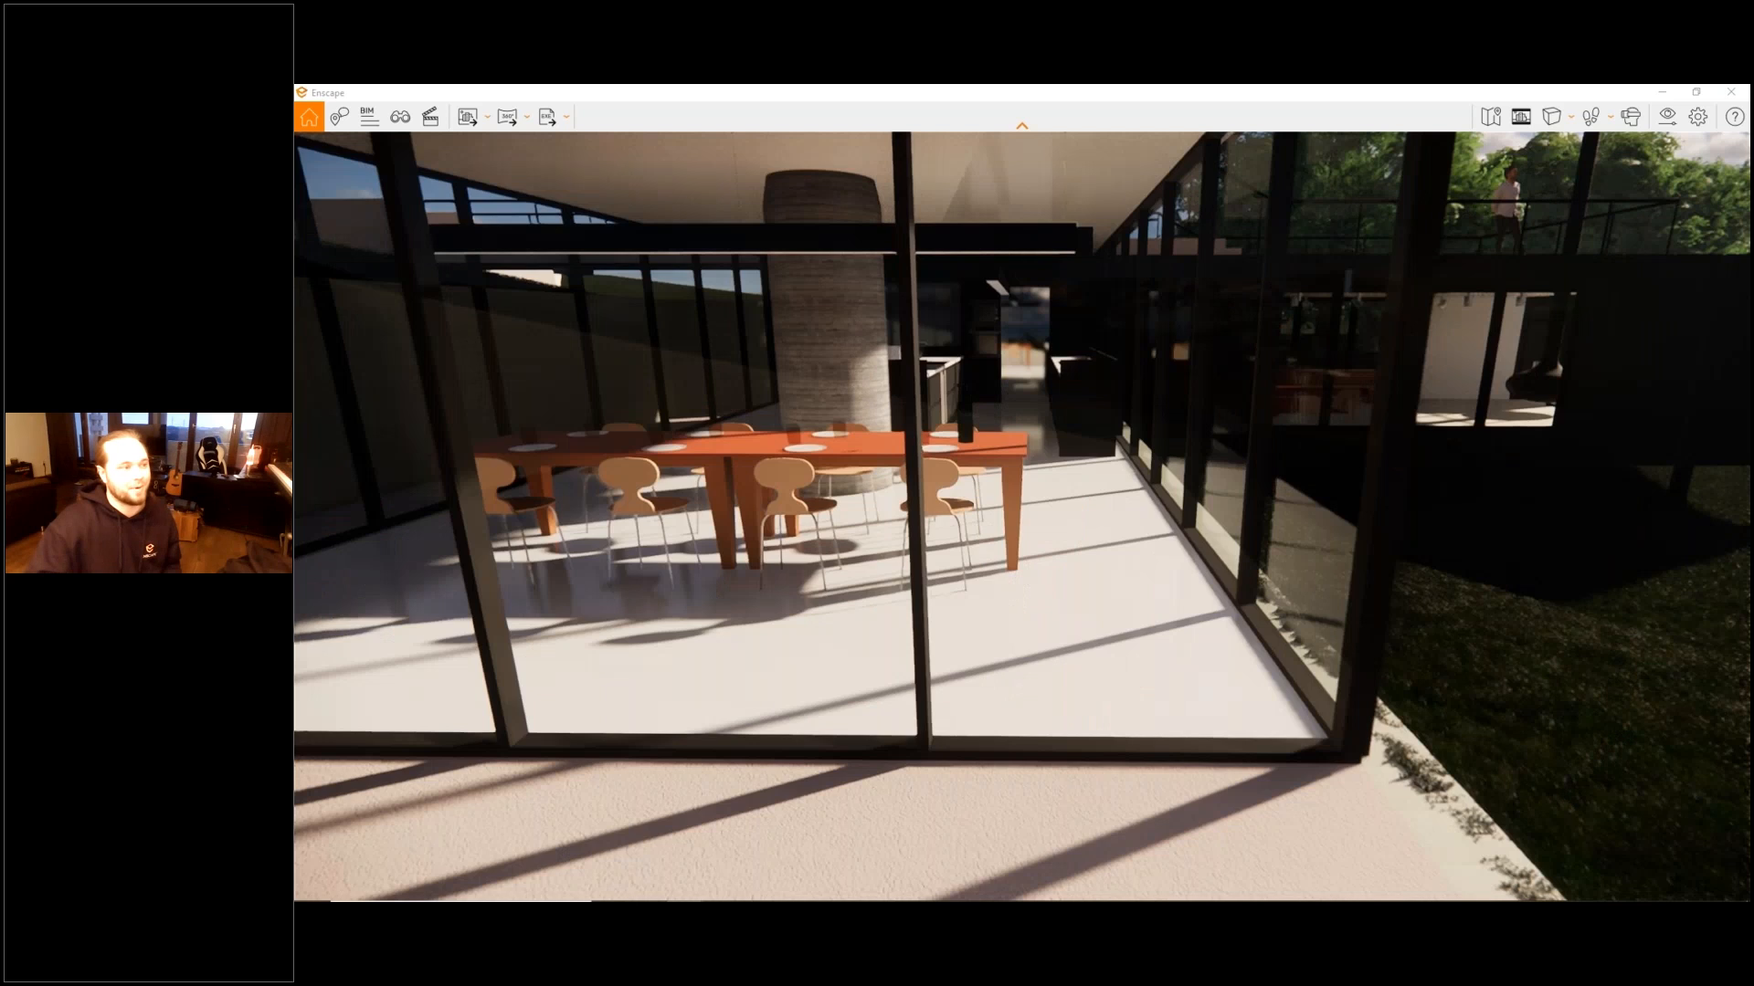
{"action": "key", "text": "s"}
{"action": "key", "text": "d"}
{"action": "left_click_drag", "start_coordinate": [1324, 192], "coordinate": [1419, 113]}
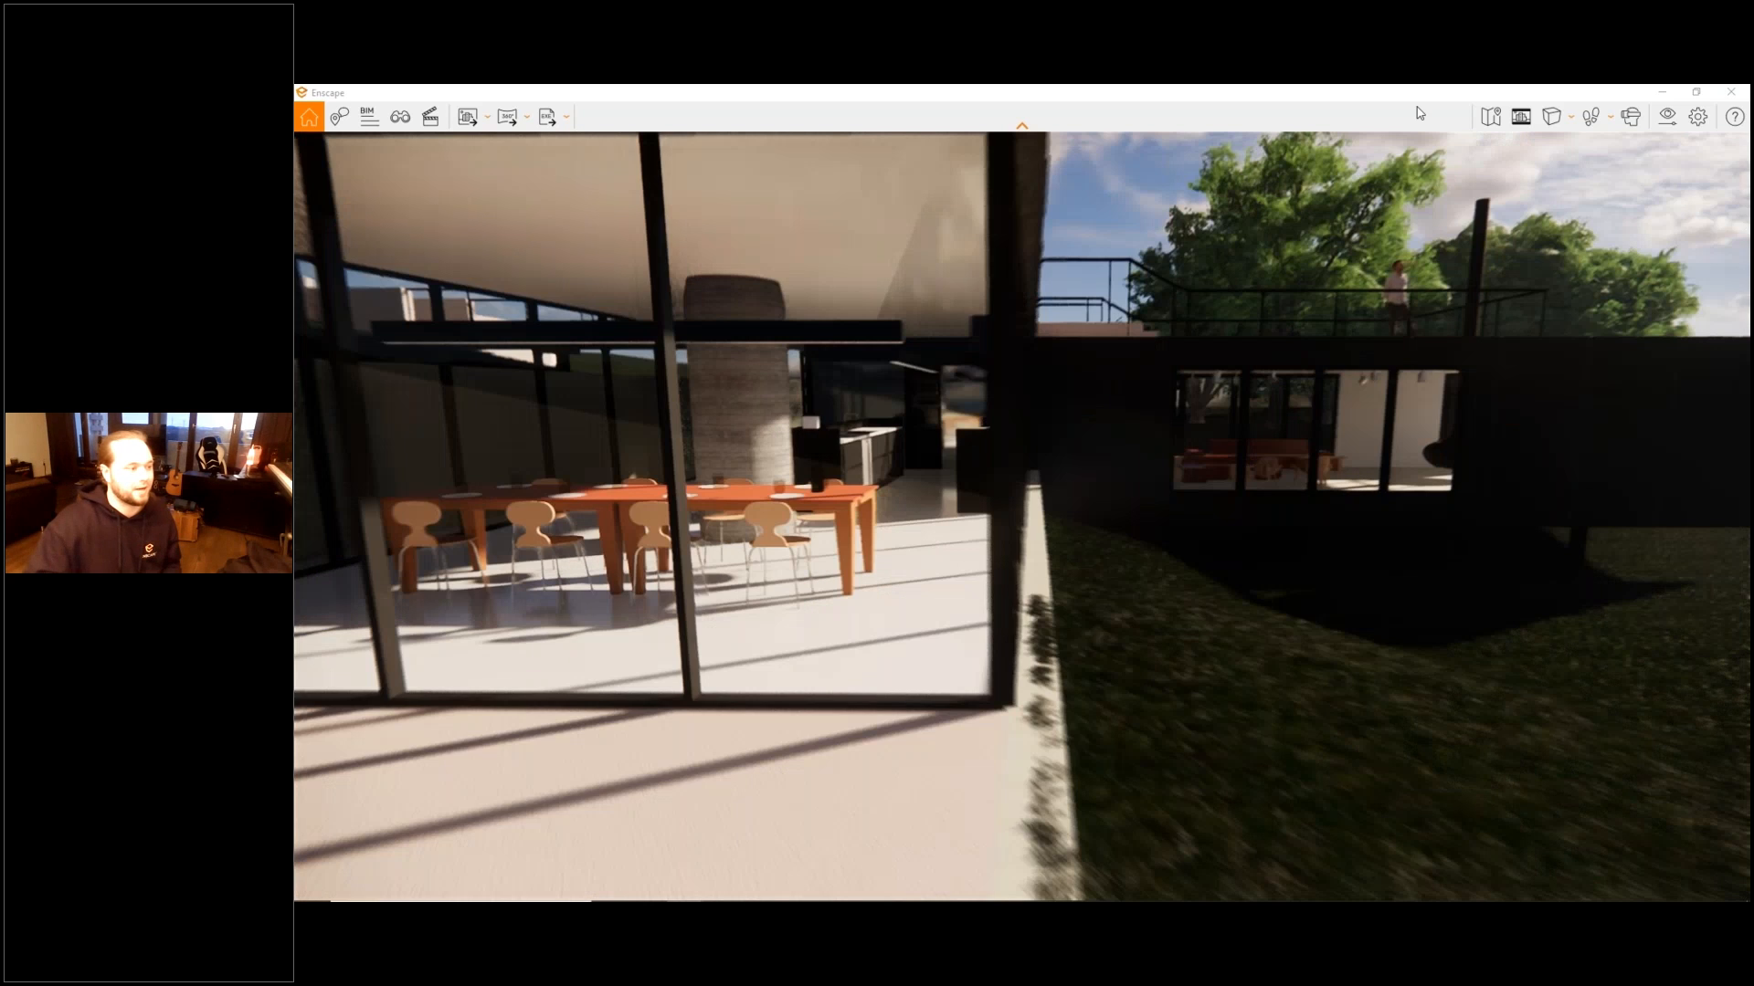
- Return to Fly Mode, fly quickly into the dining room beside the table, and back out through the glazing
{"action": "key", "text": "s"}
{"action": "key", "text": "s"}
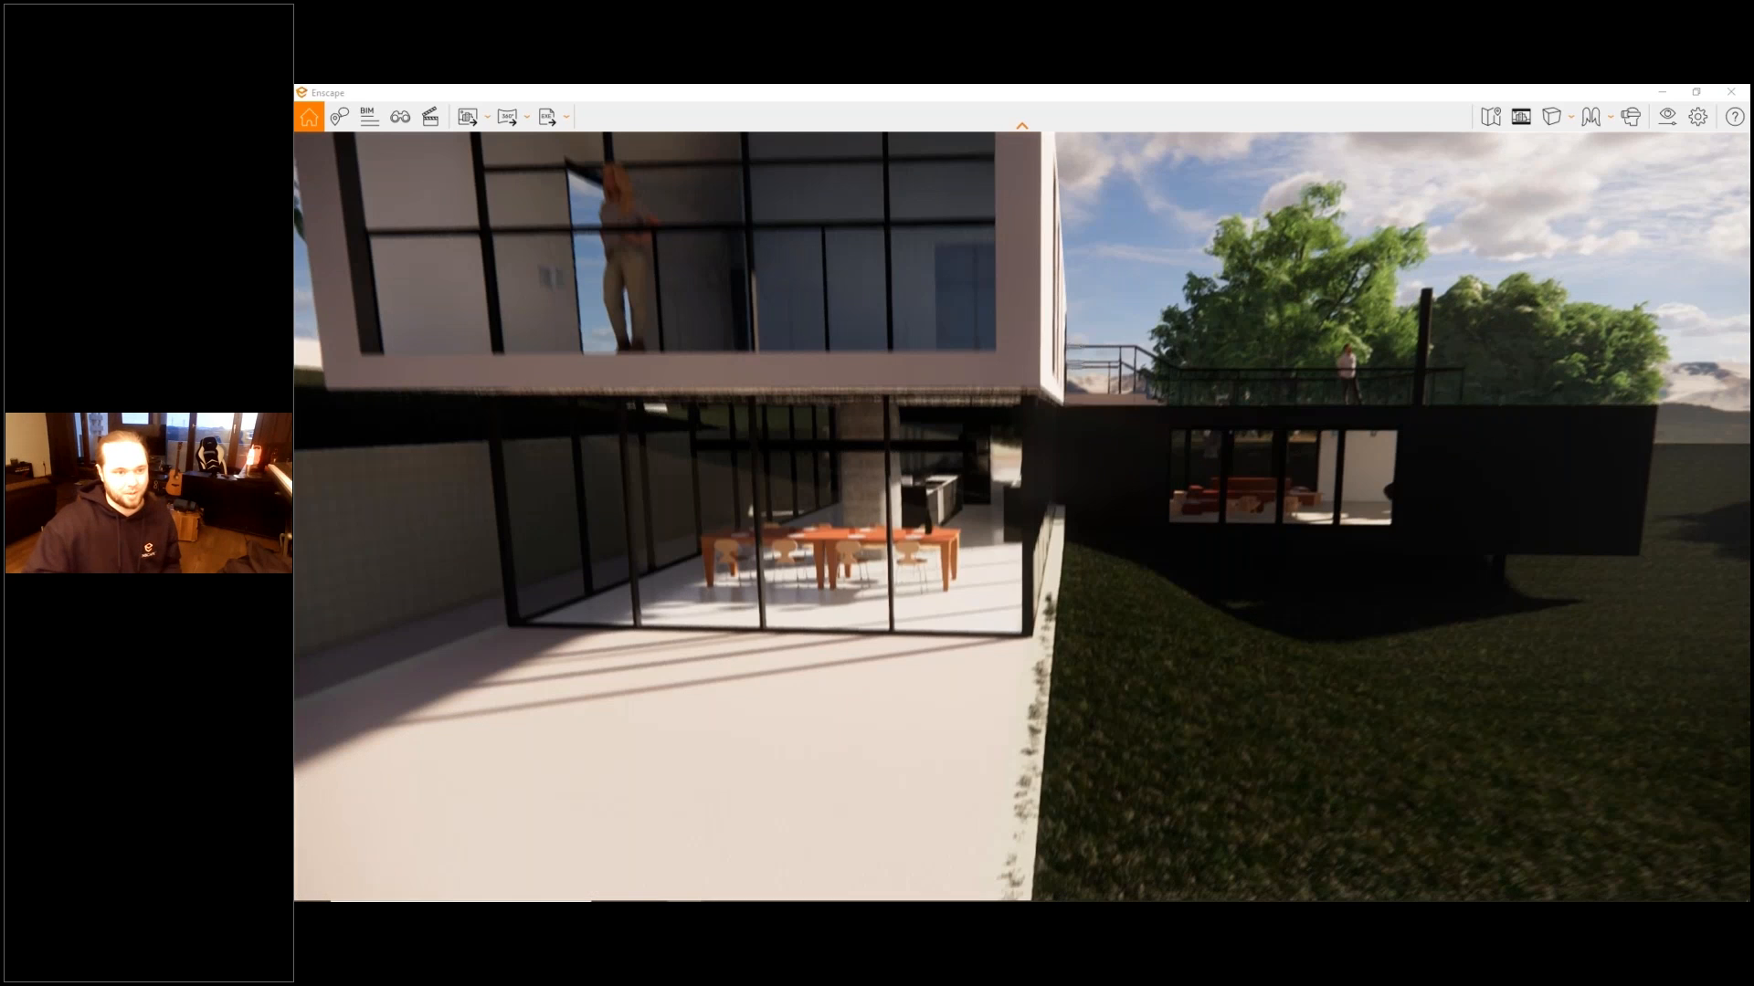
{"action": "key", "text": "shift+w"}
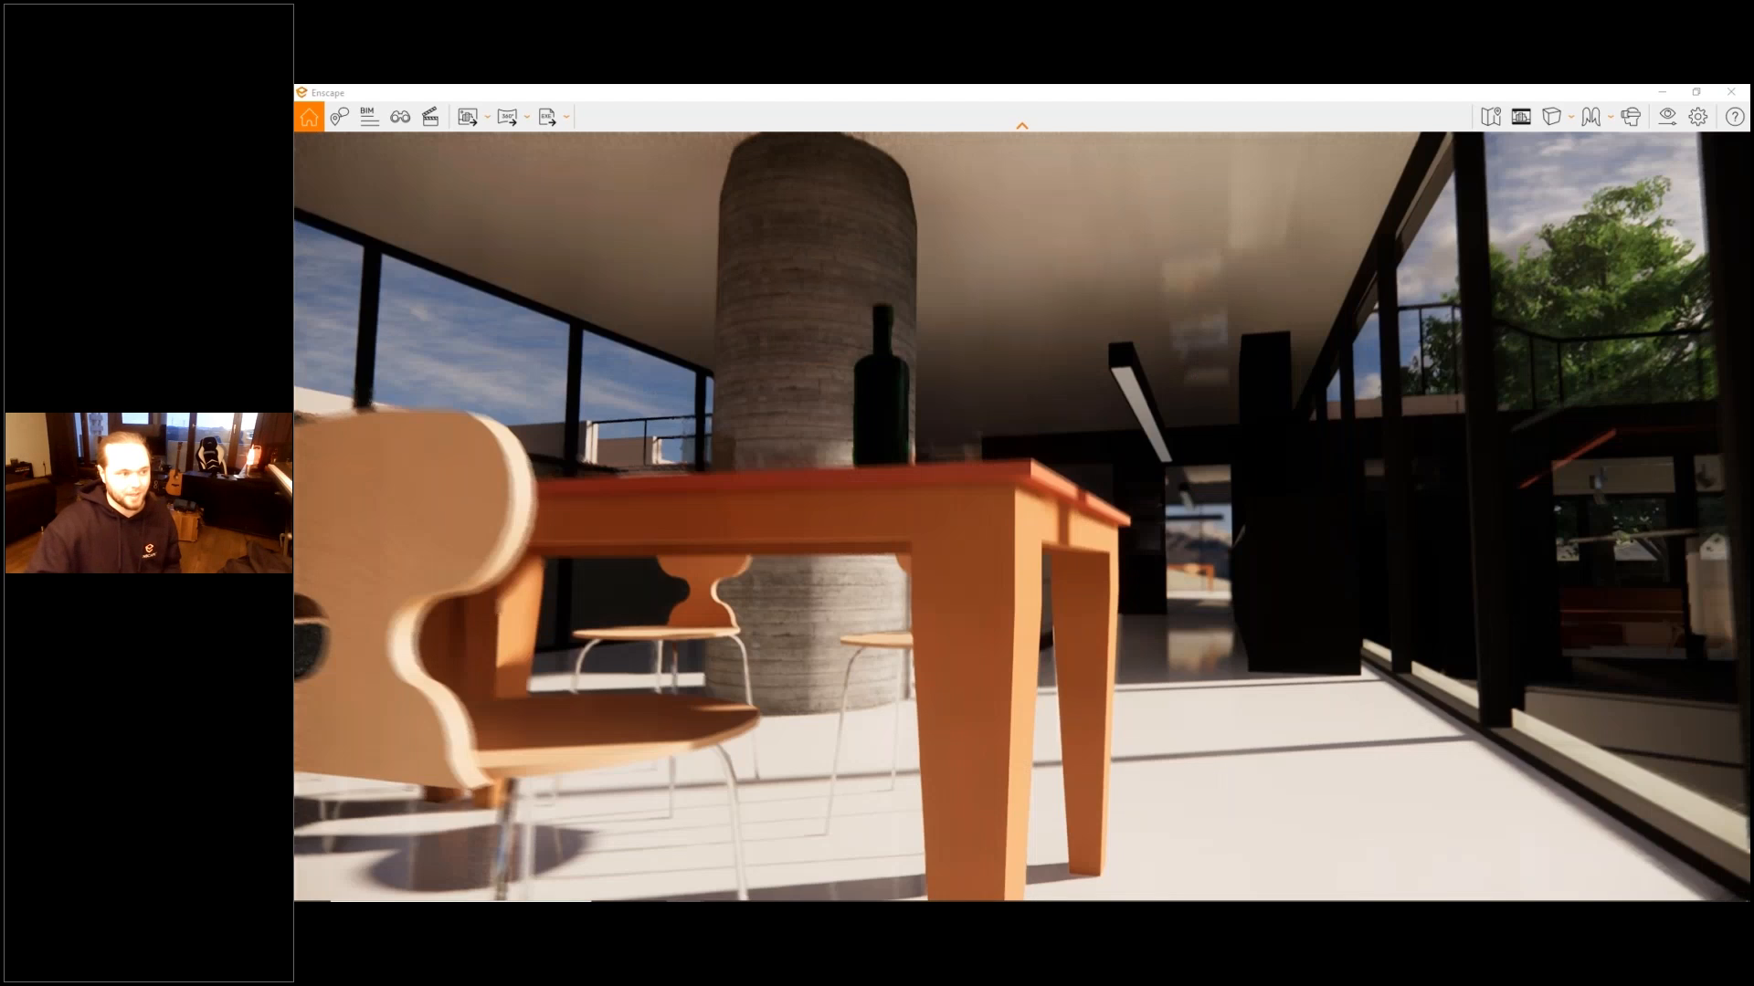
{"action": "key", "text": "s"}
{"action": "key", "text": "s"}
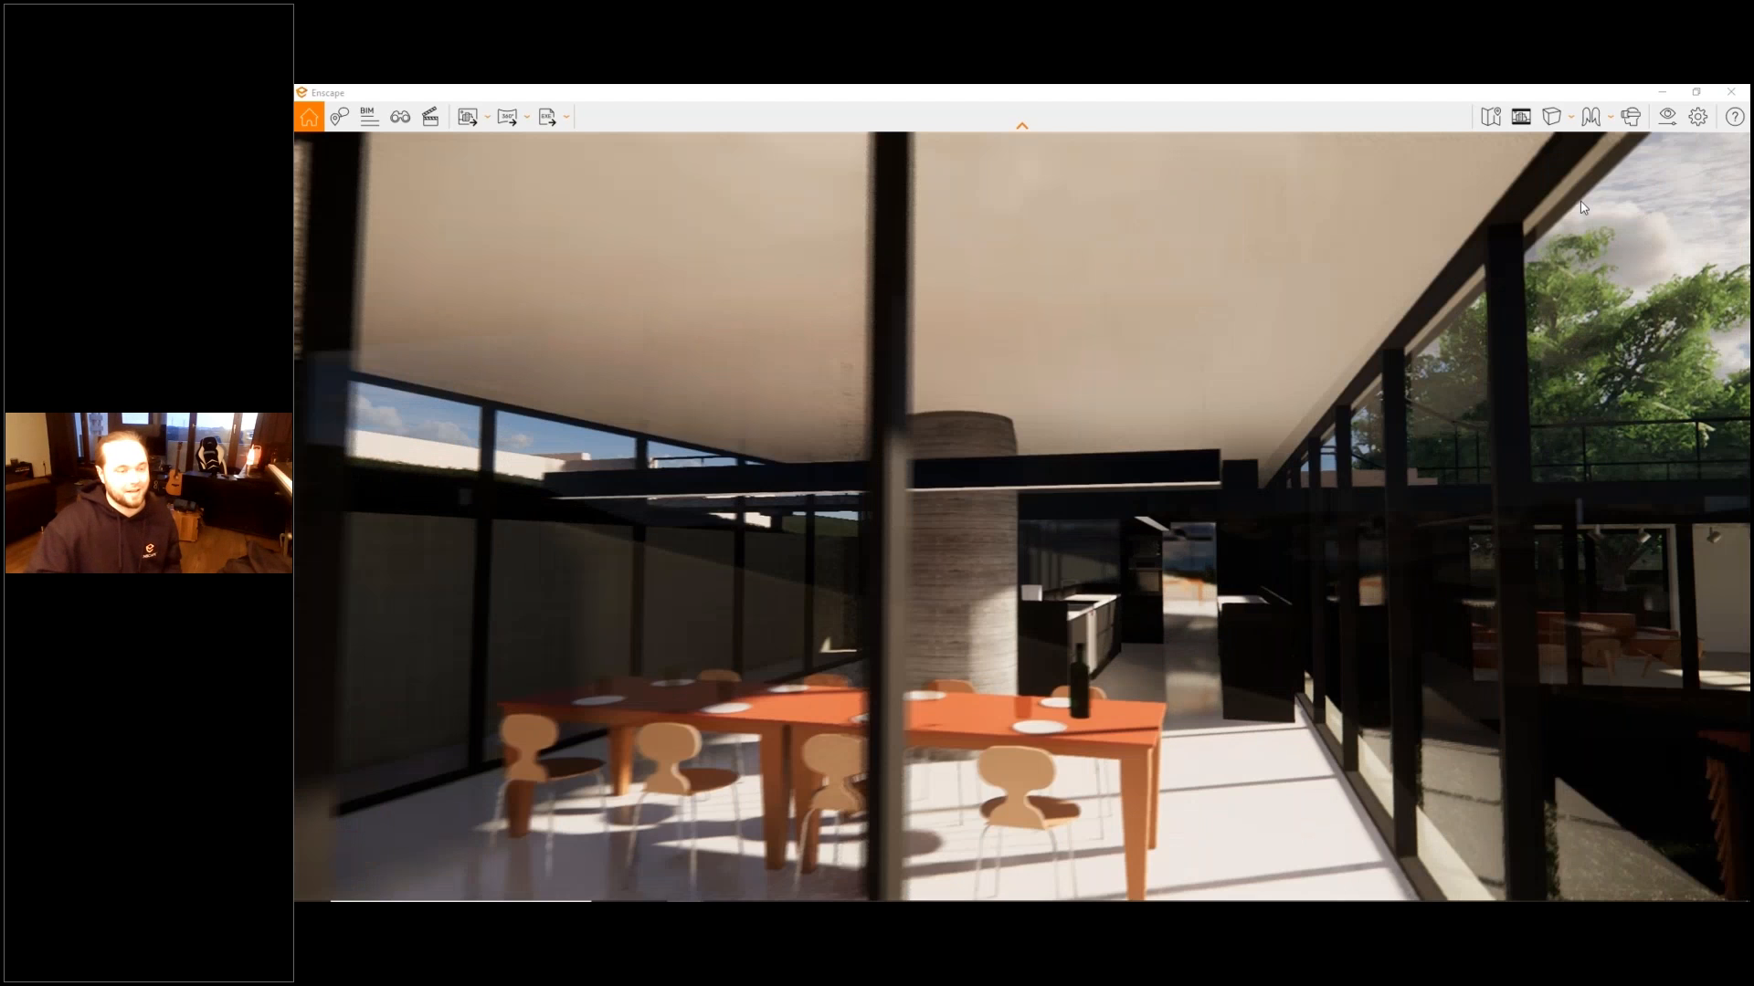
- Enable the VR Headset mode and disable it again
{"action": "left_click", "coordinate": [1630, 116]}
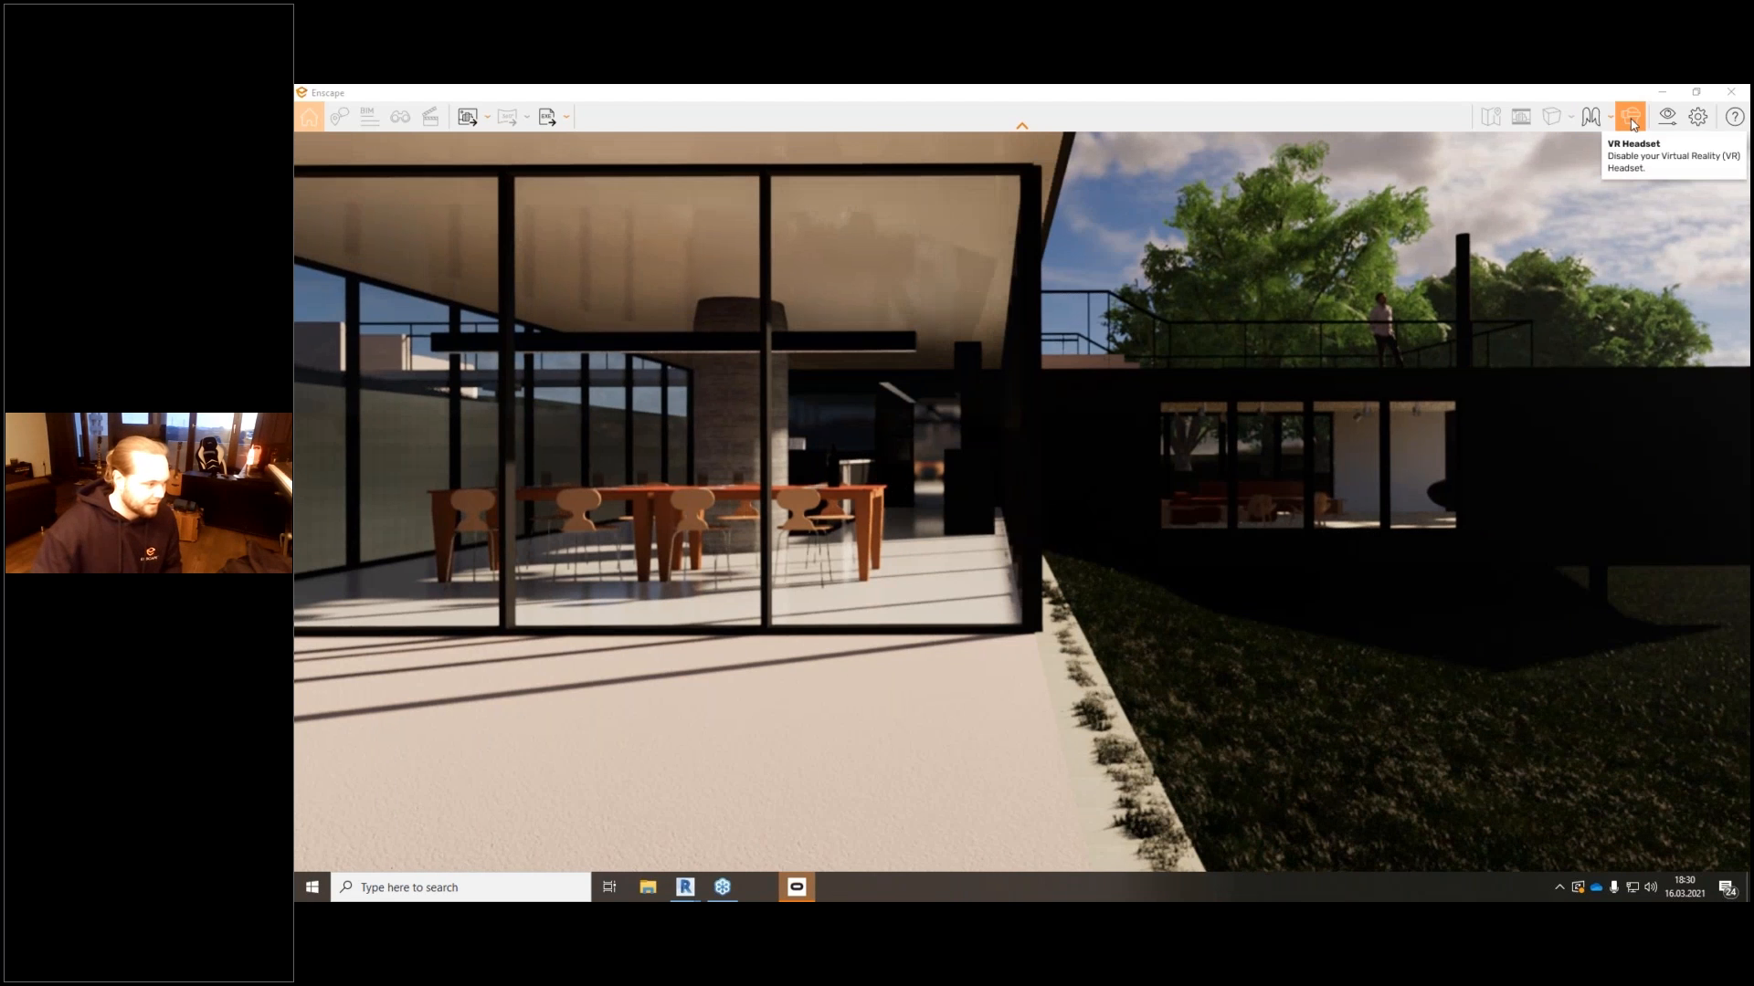
{"action": "left_click", "coordinate": [1632, 121]}
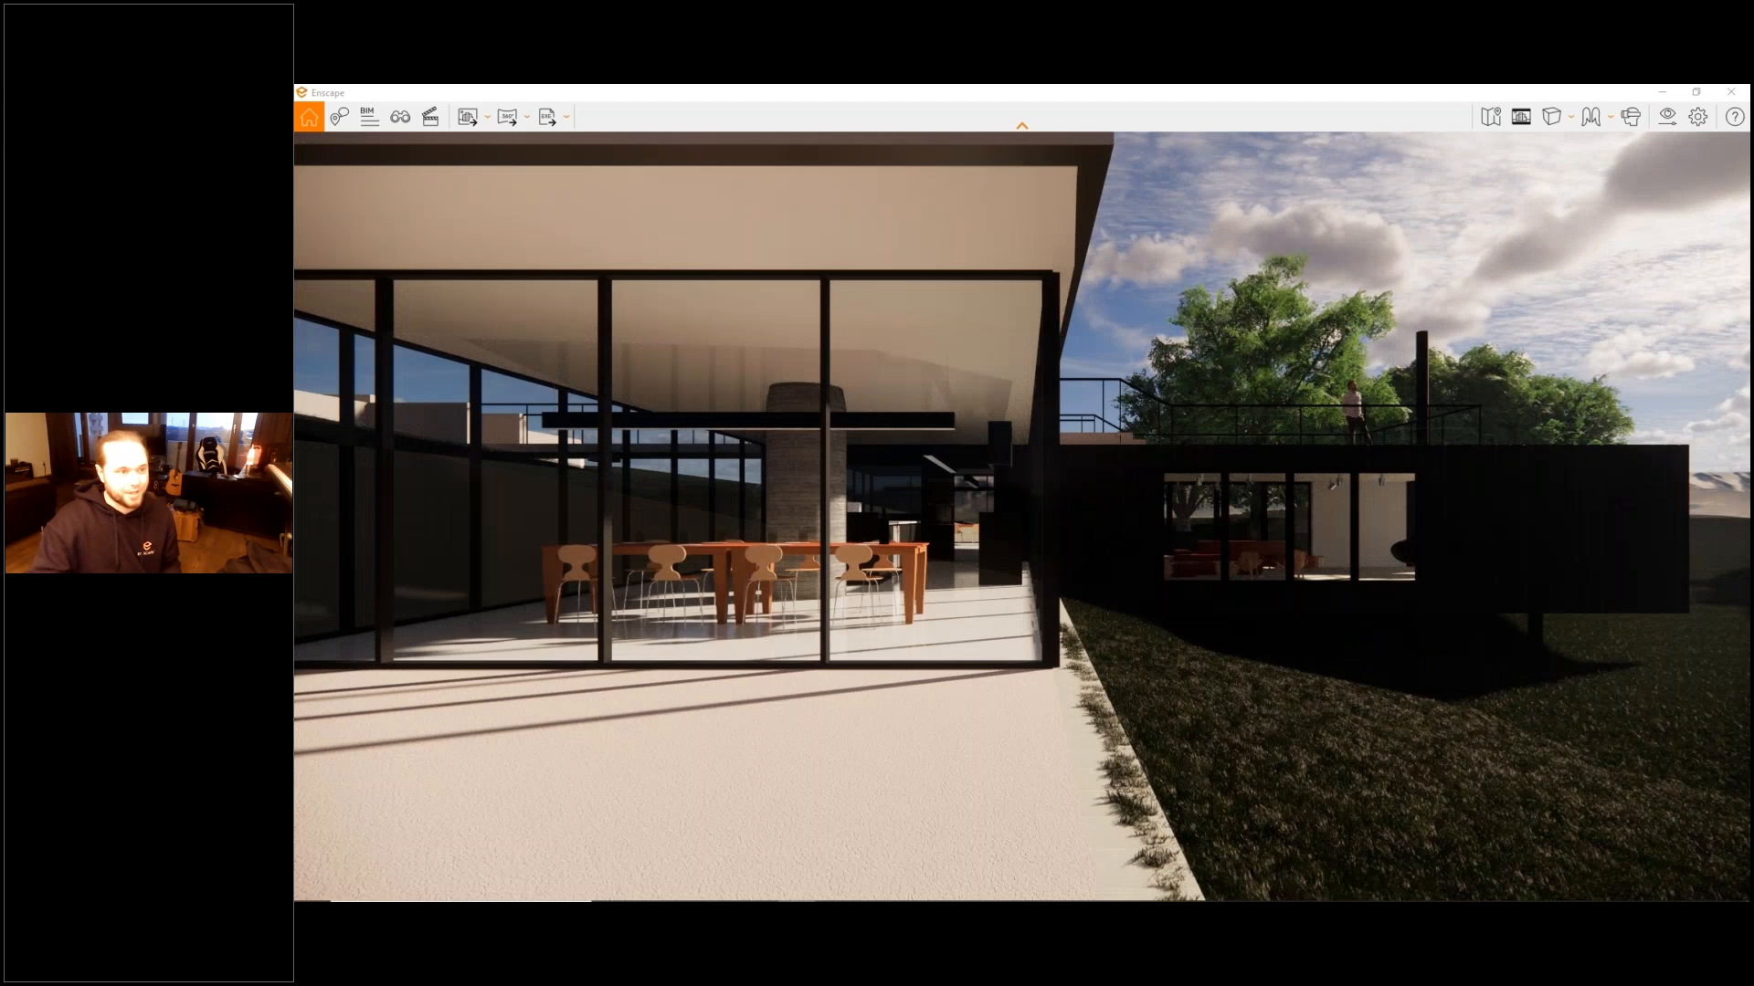
- Load Icon.ico as the custom window icon in the Renderer Window Settings
{"action": "key", "text": "s"}
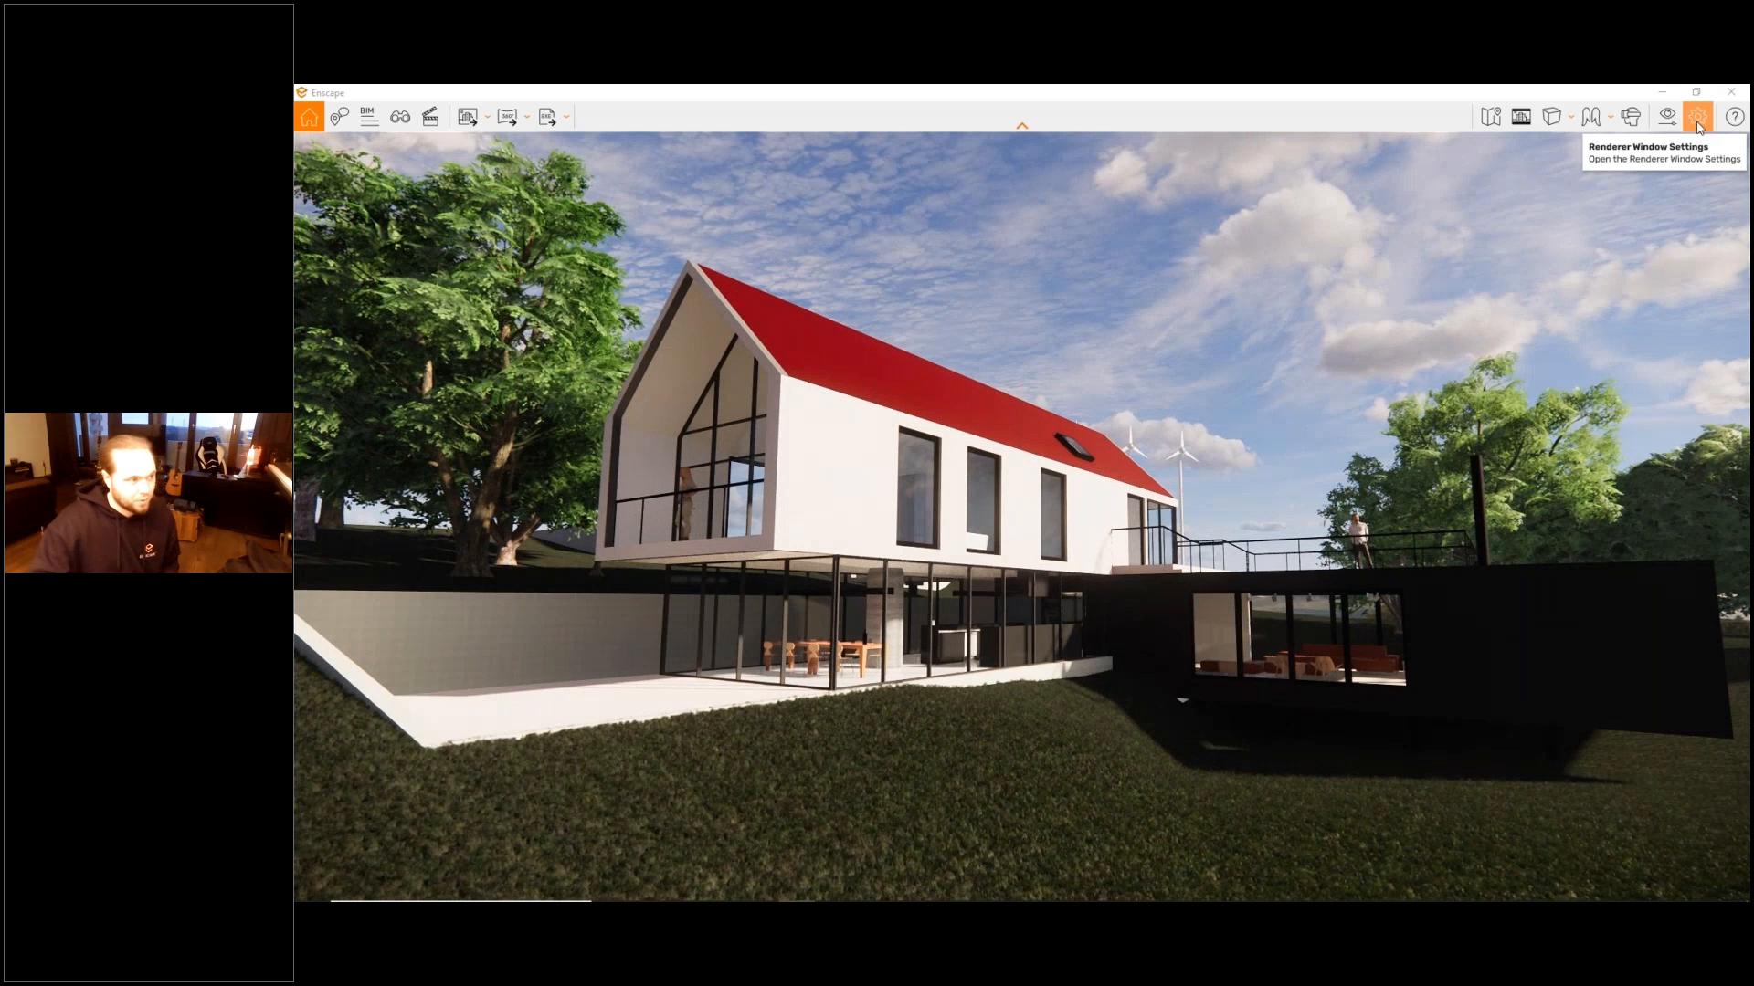
{"action": "left_click", "coordinate": [1698, 119]}
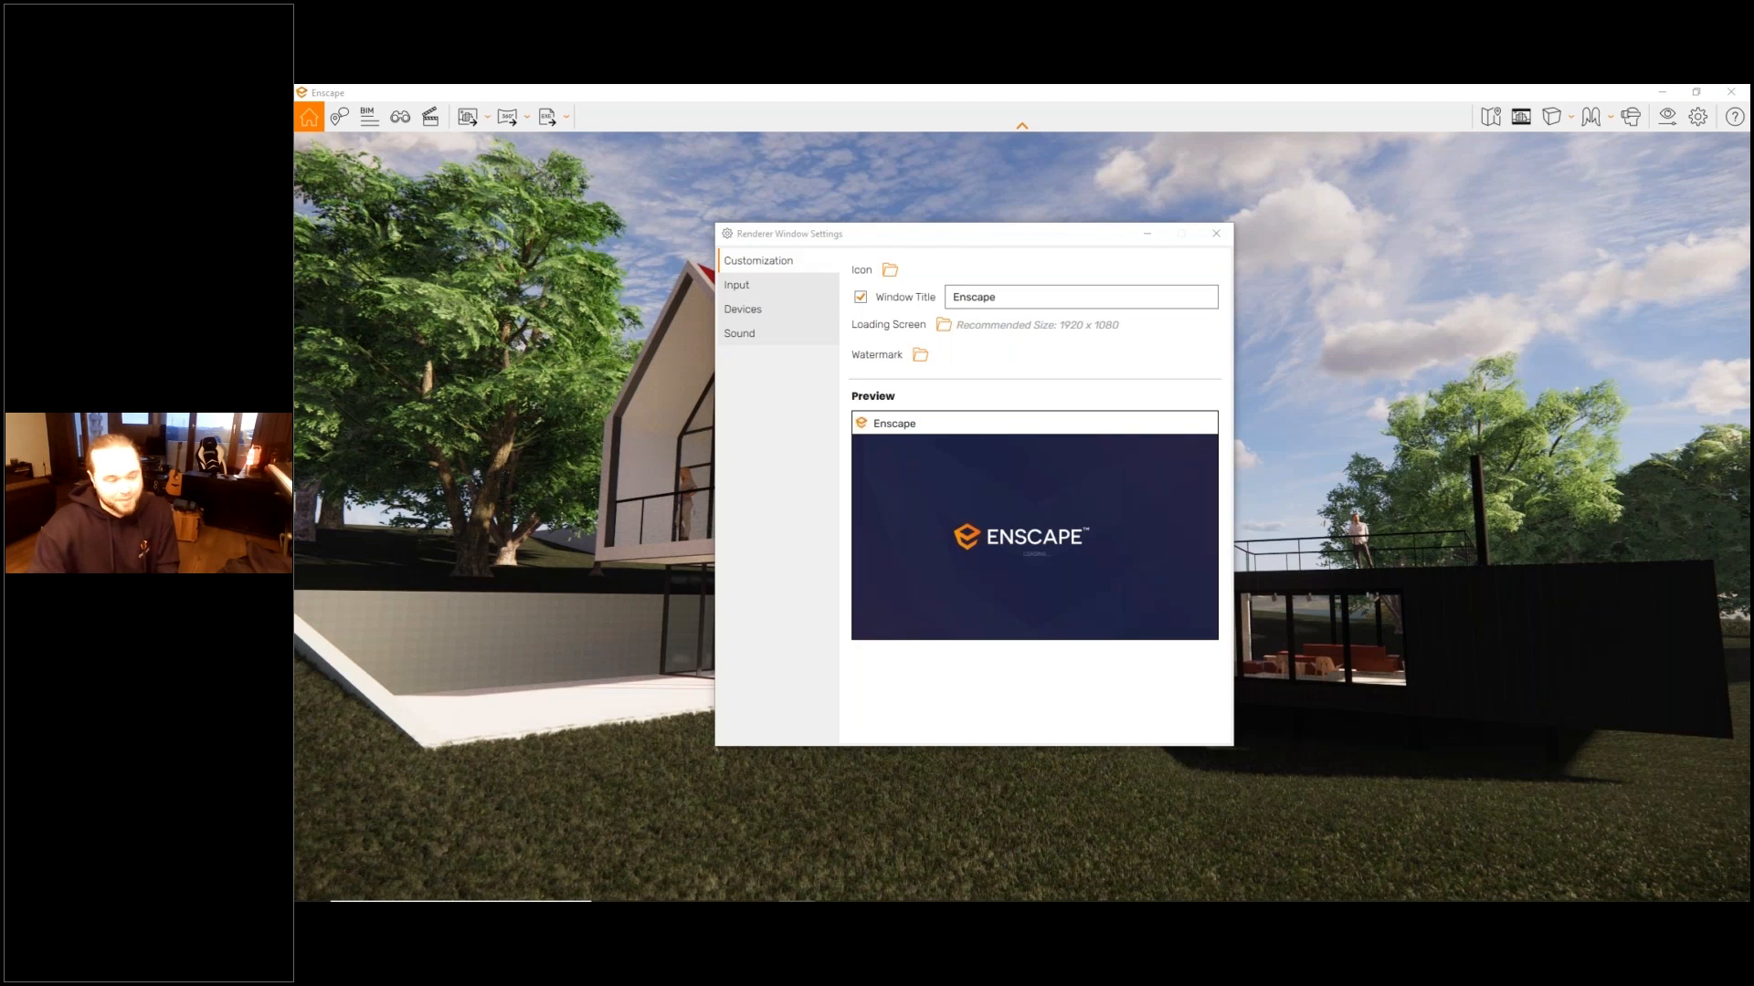
{"action": "left_click", "coordinate": [1101, 409]}
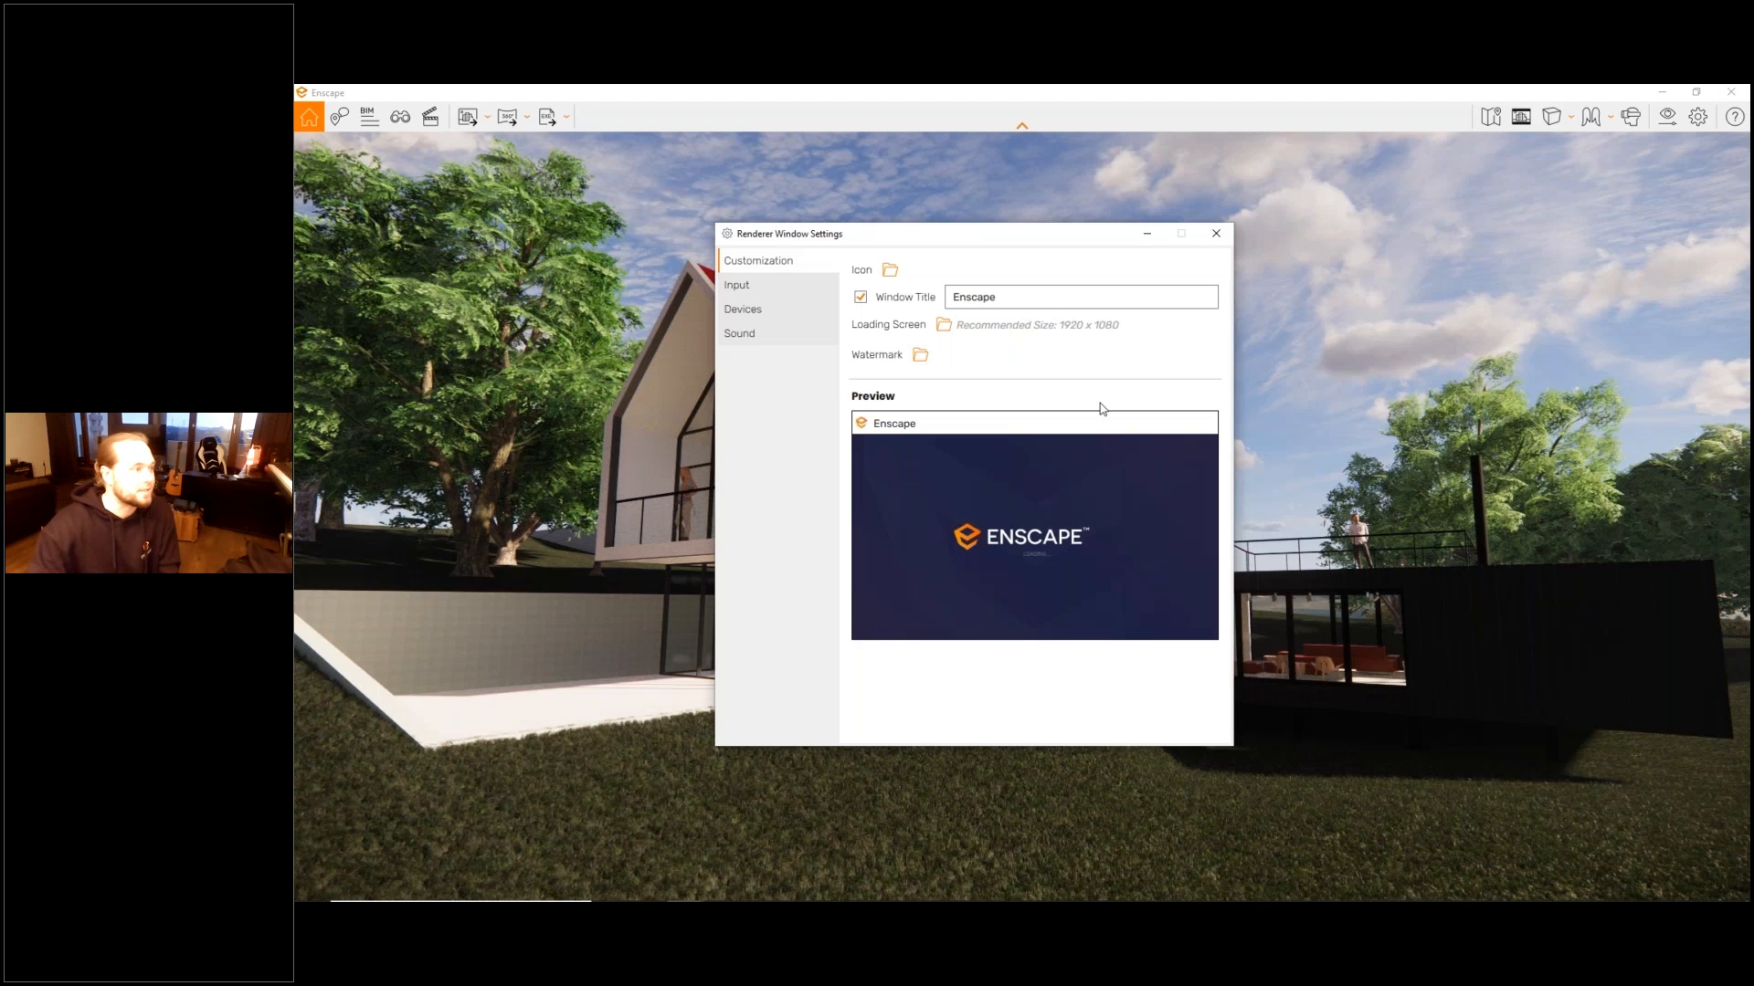
{"action": "left_click", "coordinate": [942, 324]}
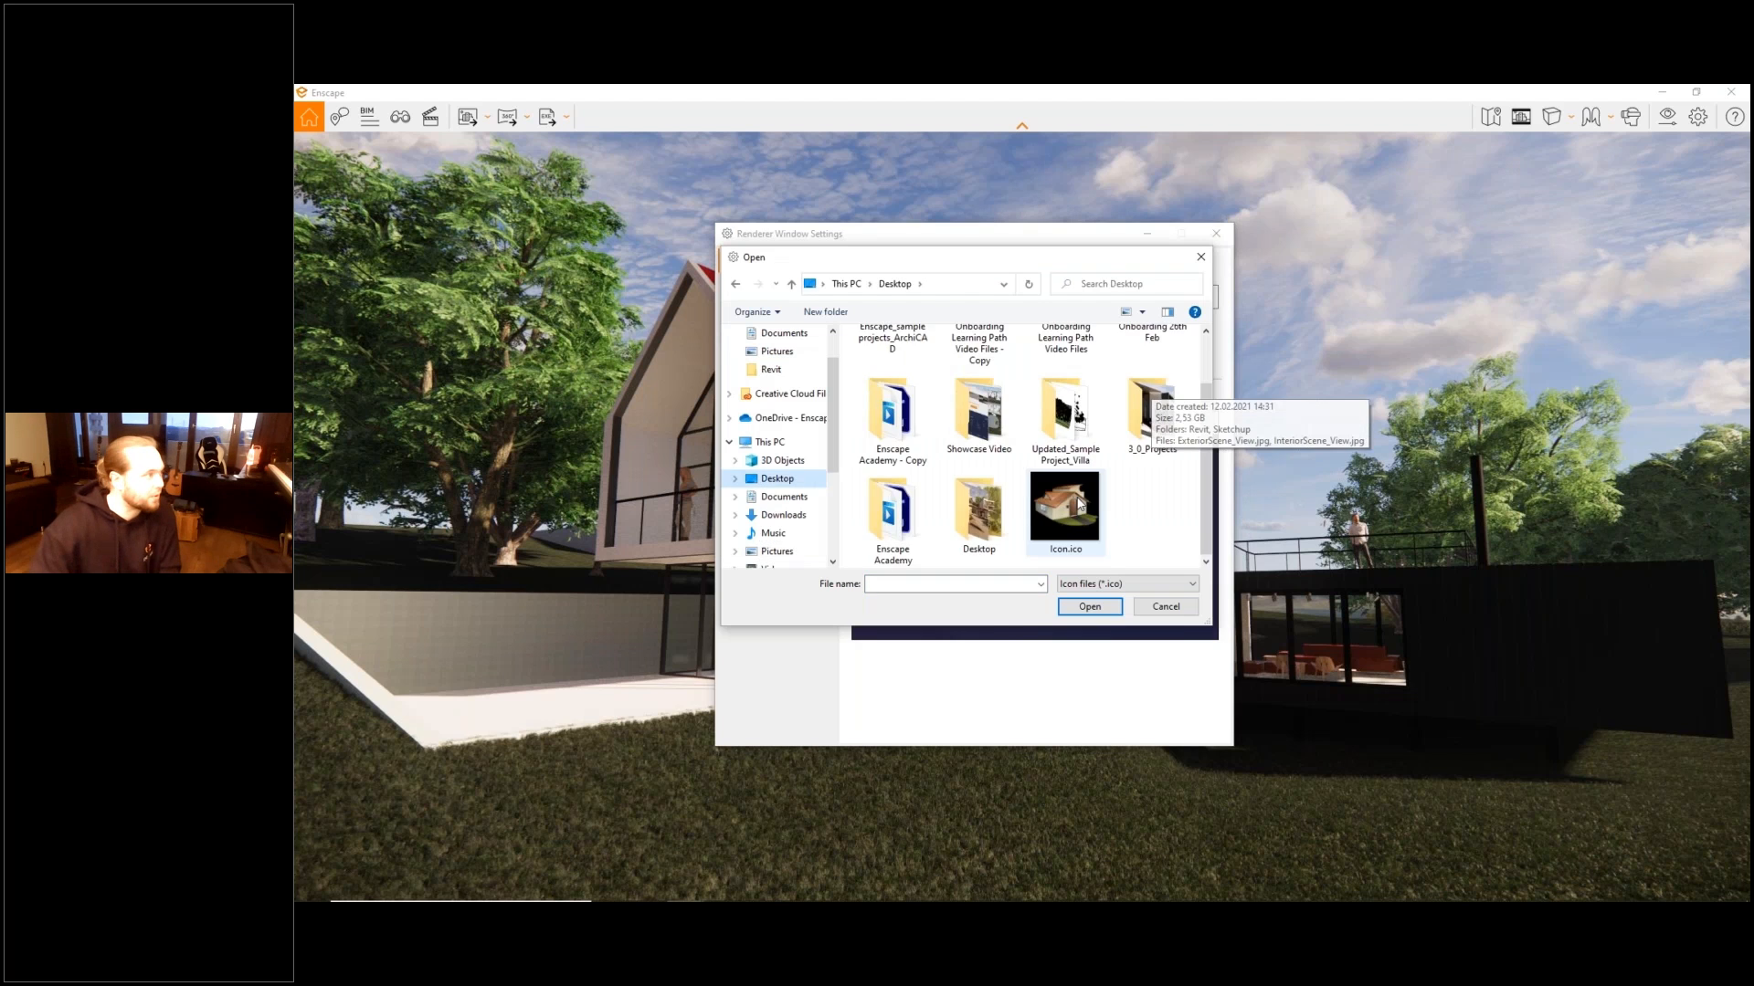
{"action": "double_click", "coordinate": [1079, 503]}
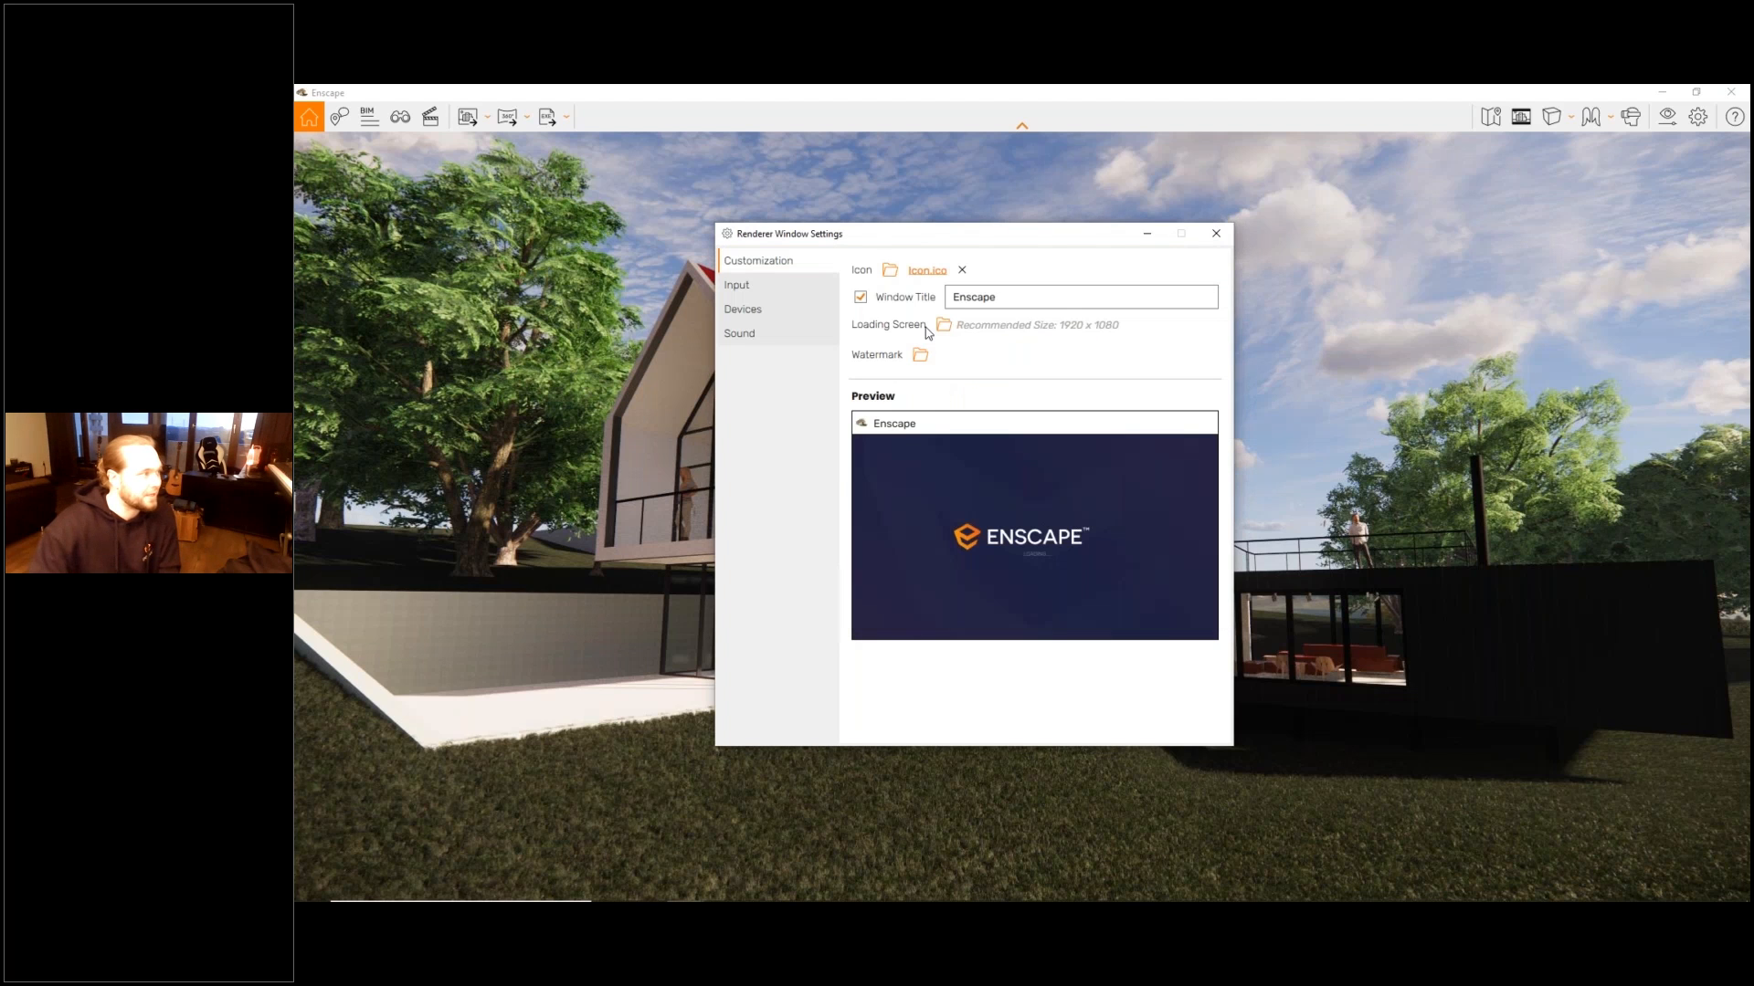
- Load Loading Screen.png as the custom loading screen and Enscape Logo.png as the watermark
{"action": "double_click", "coordinate": [974, 296]}
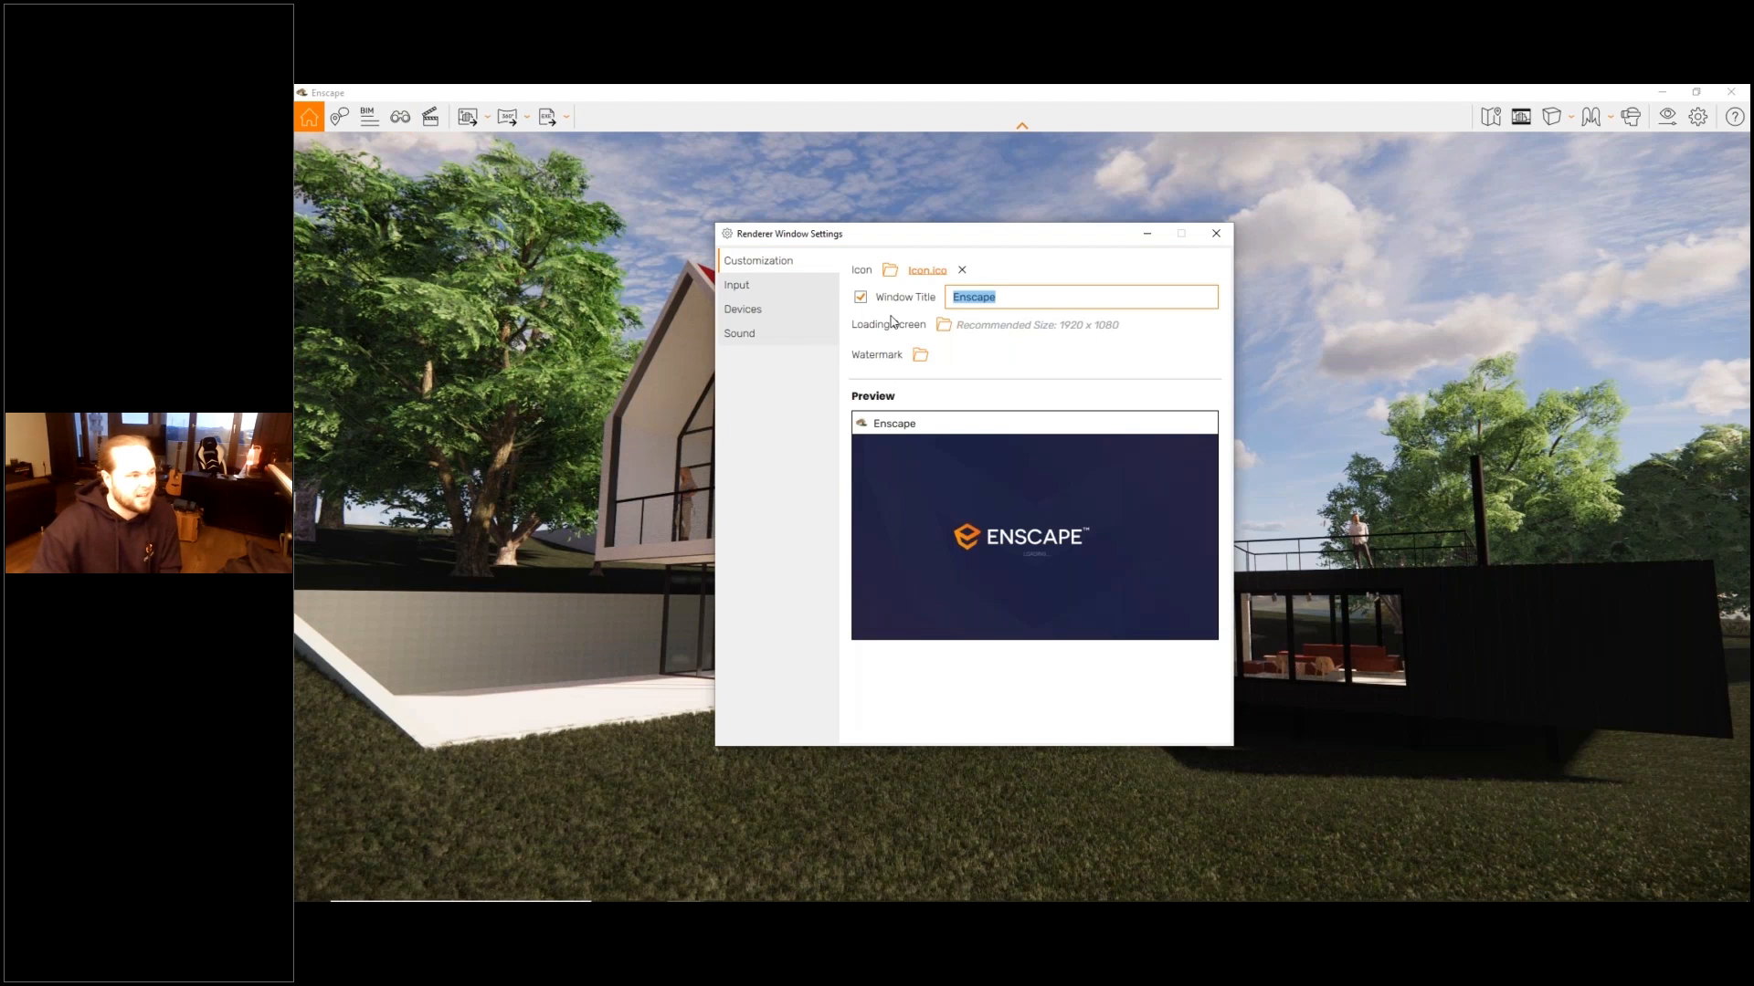
{"action": "left_click", "coordinate": [943, 326]}
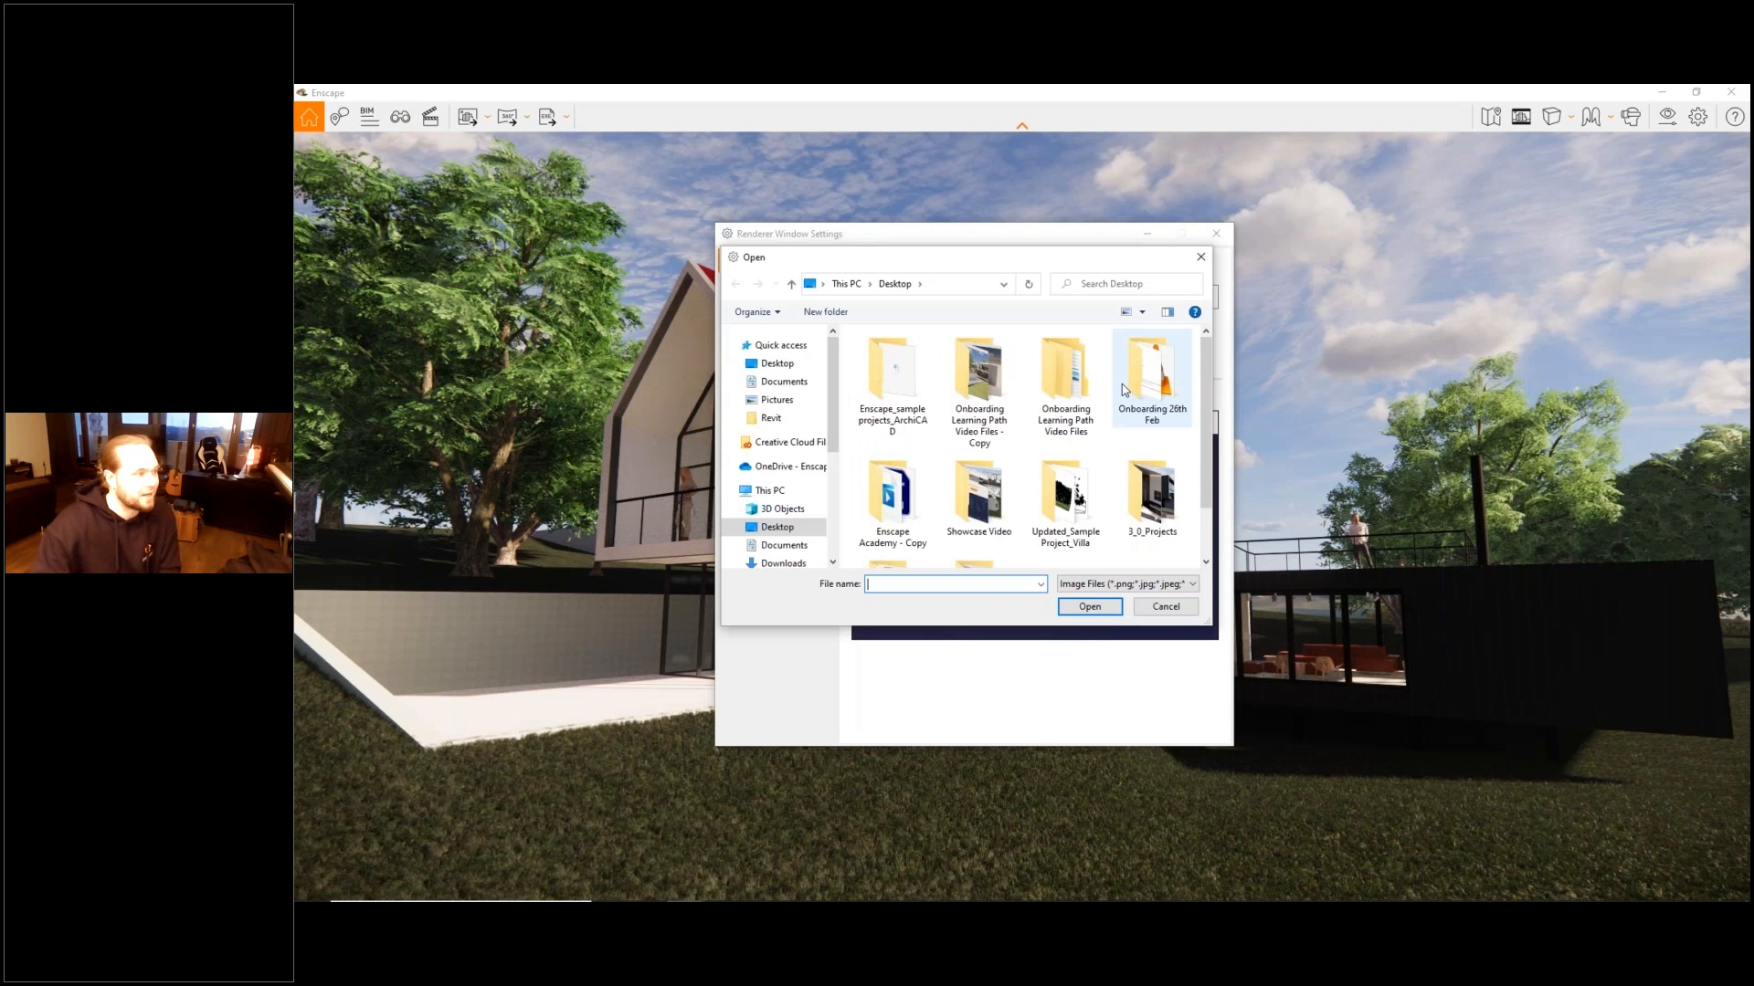
{"action": "scroll", "coordinate": [1121, 384], "scroll_direction": "down", "scroll_amount": 1}
{"action": "left_click", "coordinate": [1075, 537]}
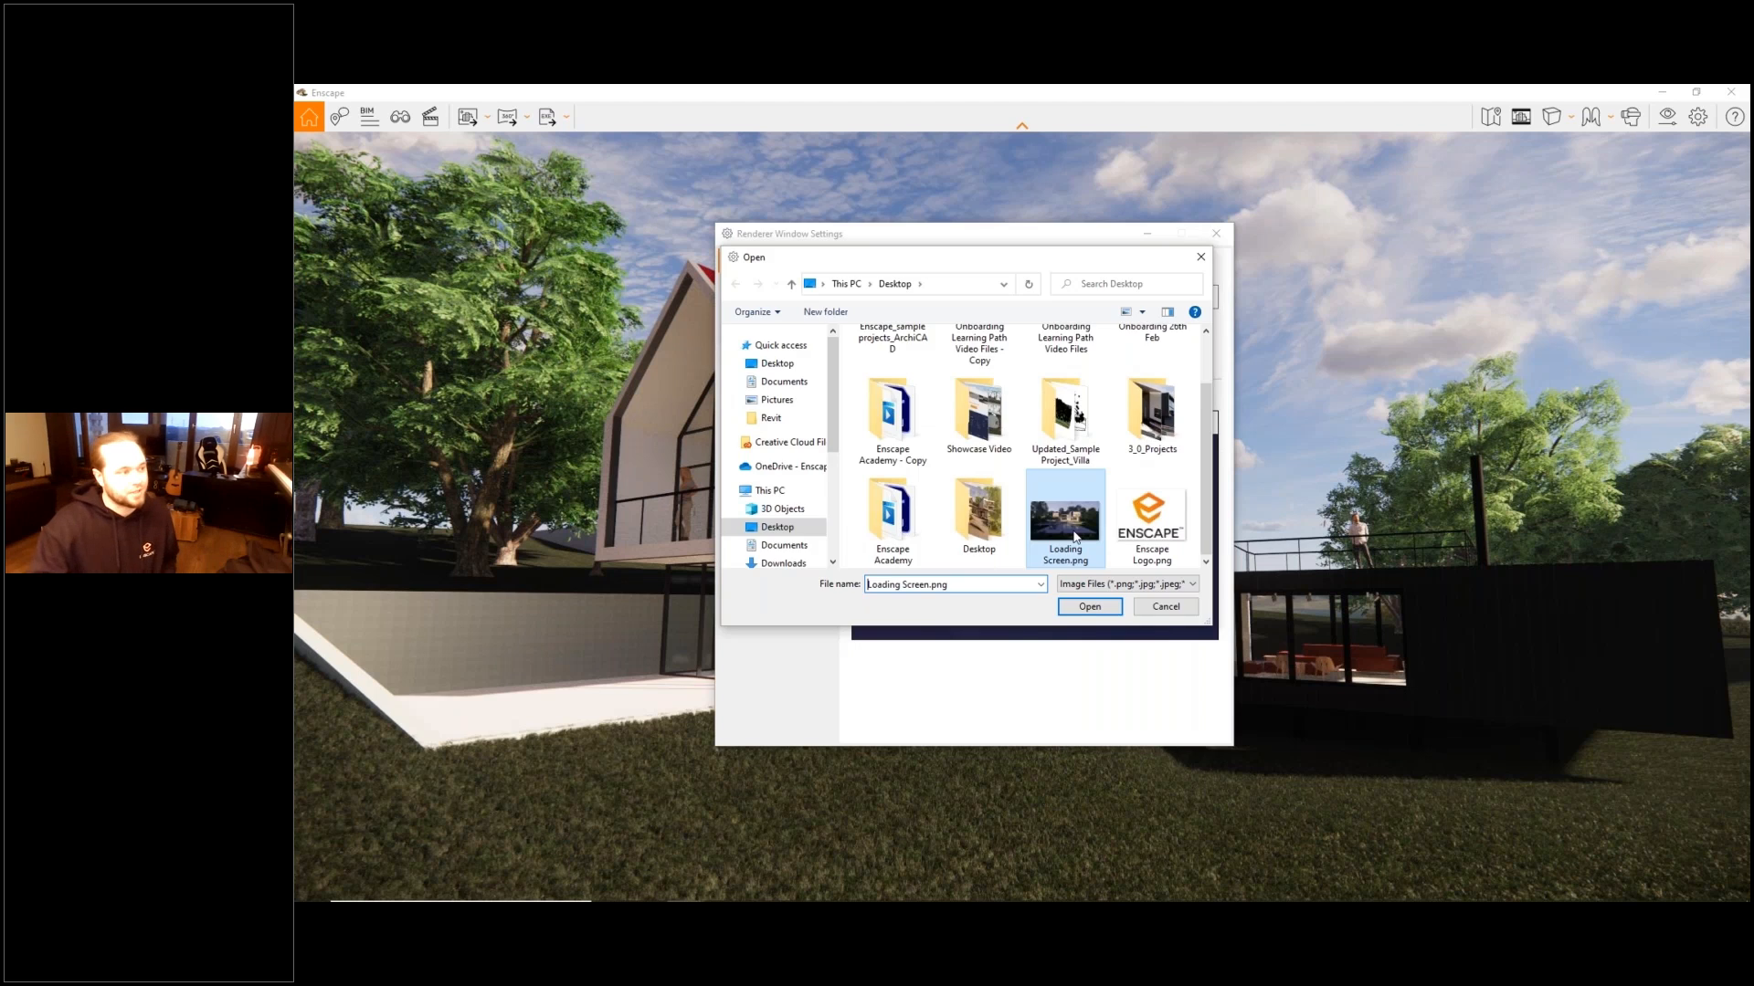
{"action": "double_click", "coordinate": [1075, 537]}
{"action": "left_click", "coordinate": [921, 357]}
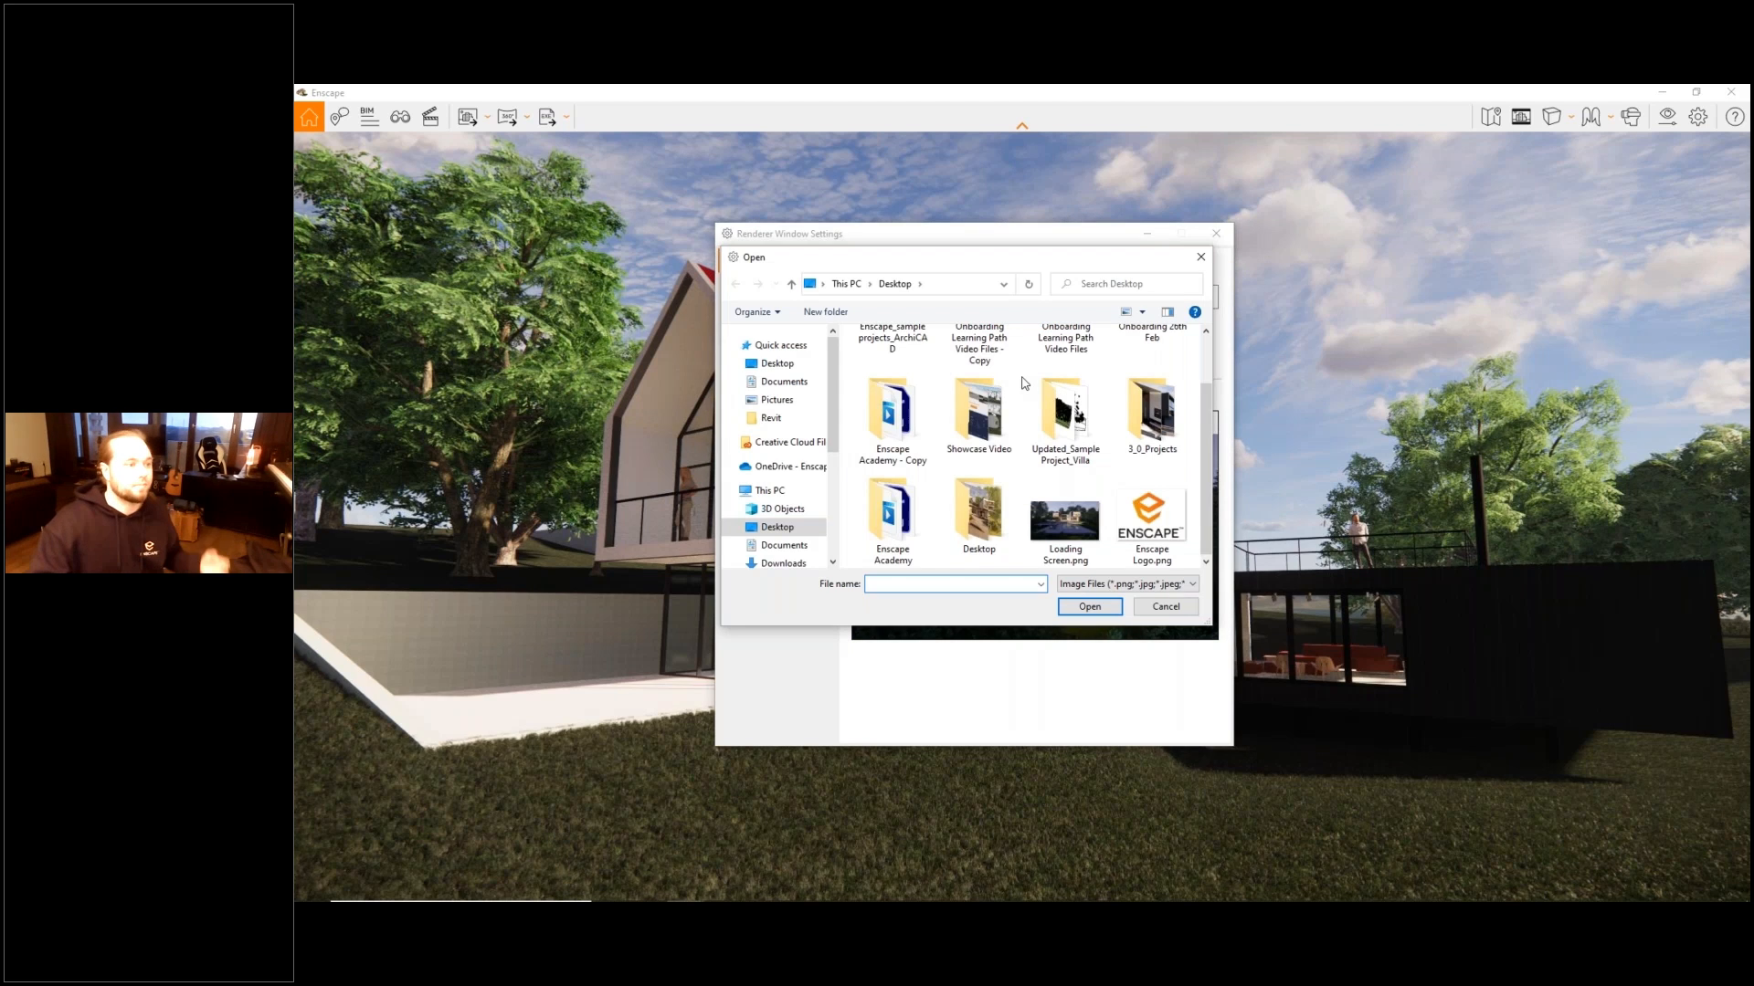
{"action": "double_click", "coordinate": [1149, 517]}
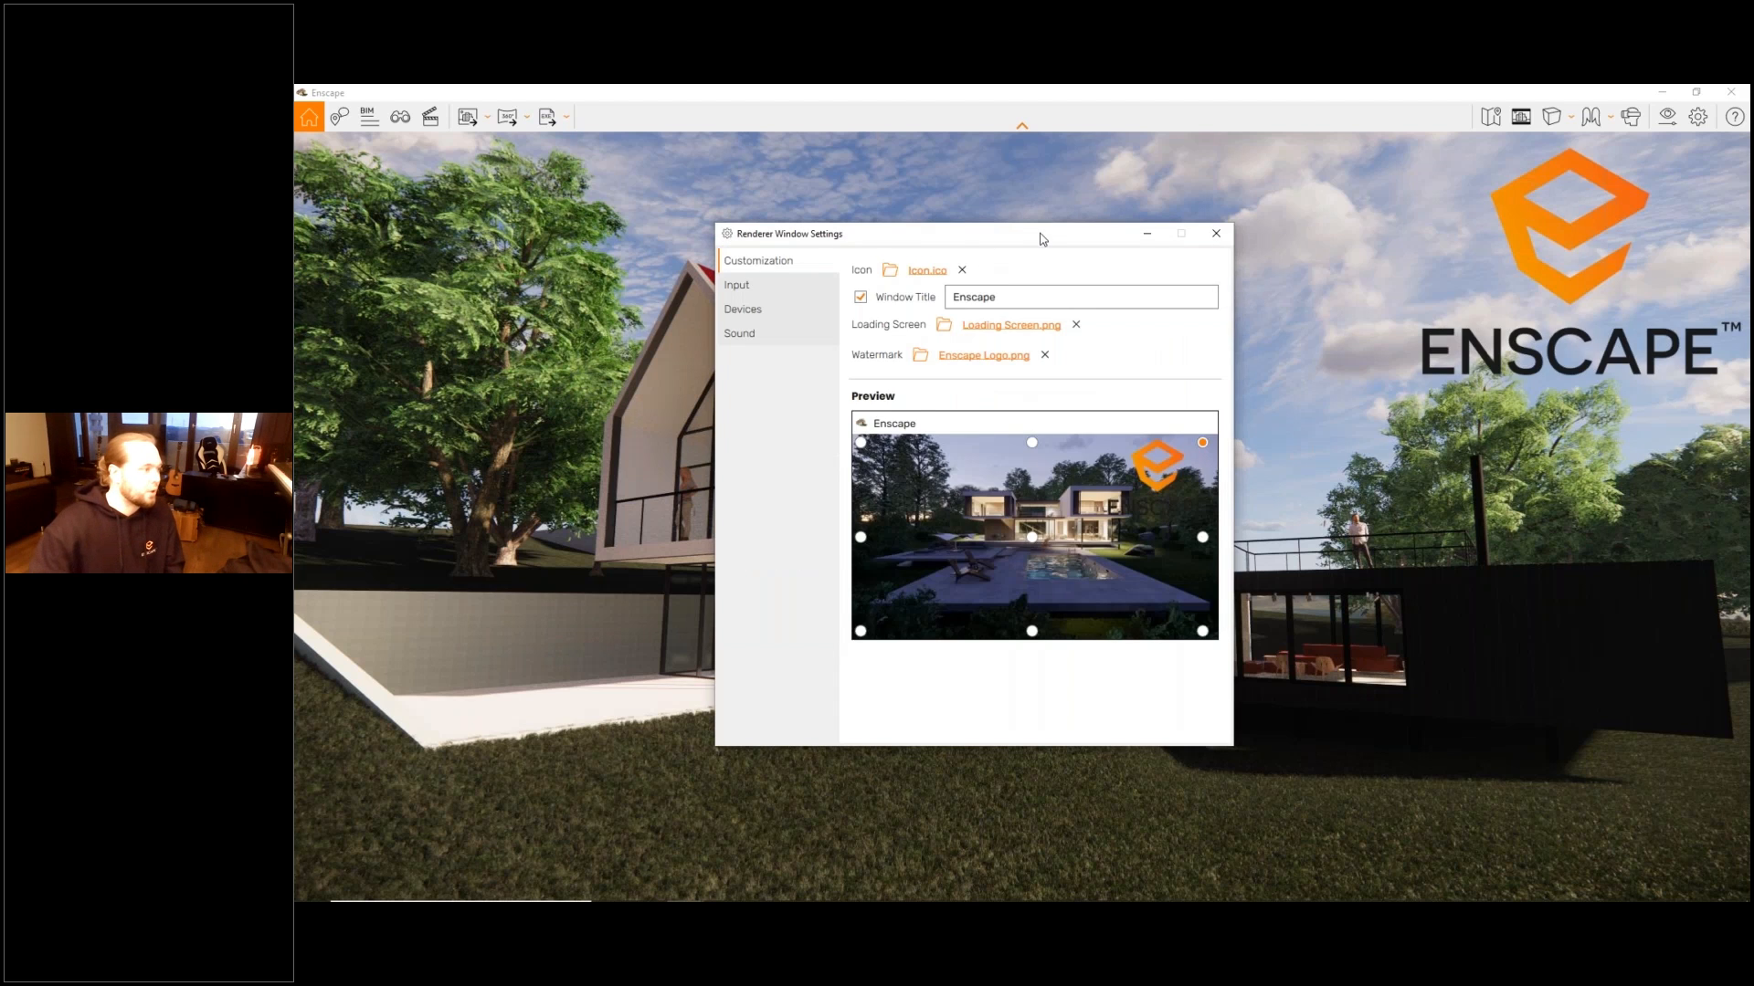
- Try the watermark at the top-centre, top-left and middle-left anchors, and return it to the top-right anchor
{"action": "left_click_drag", "start_coordinate": [1043, 240], "coordinate": [739, 286]}
{"action": "left_click", "coordinate": [727, 489]}
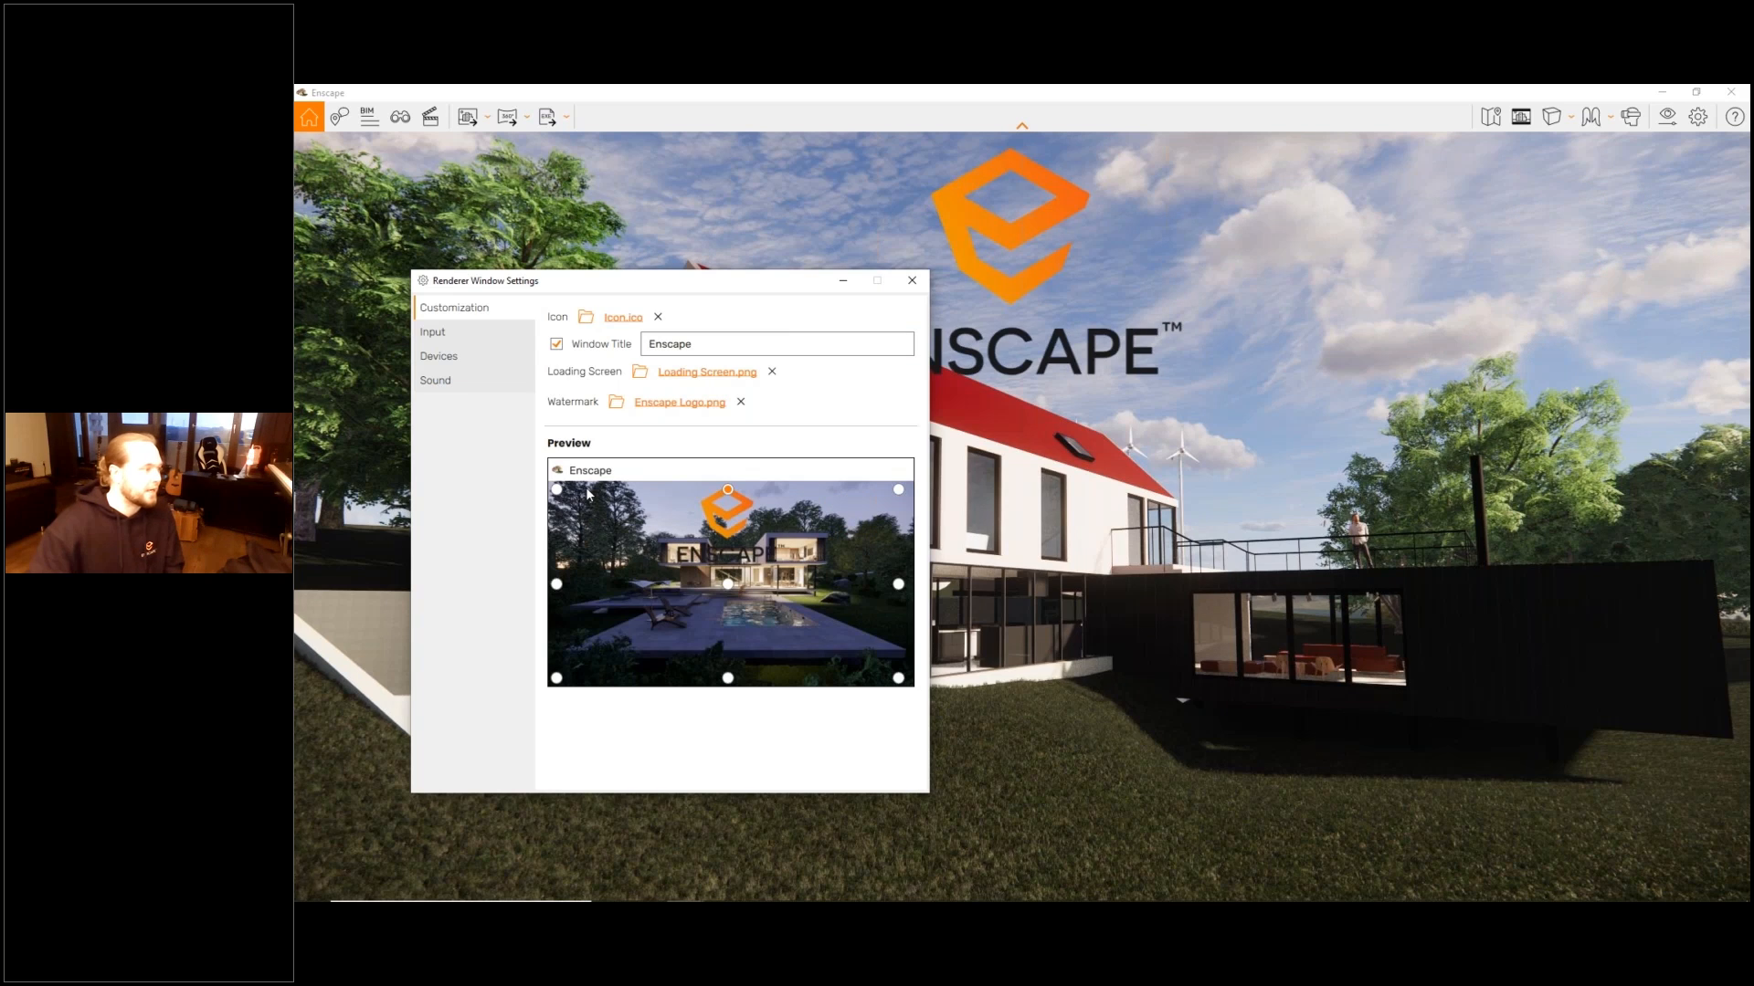
{"action": "left_click", "coordinate": [556, 489]}
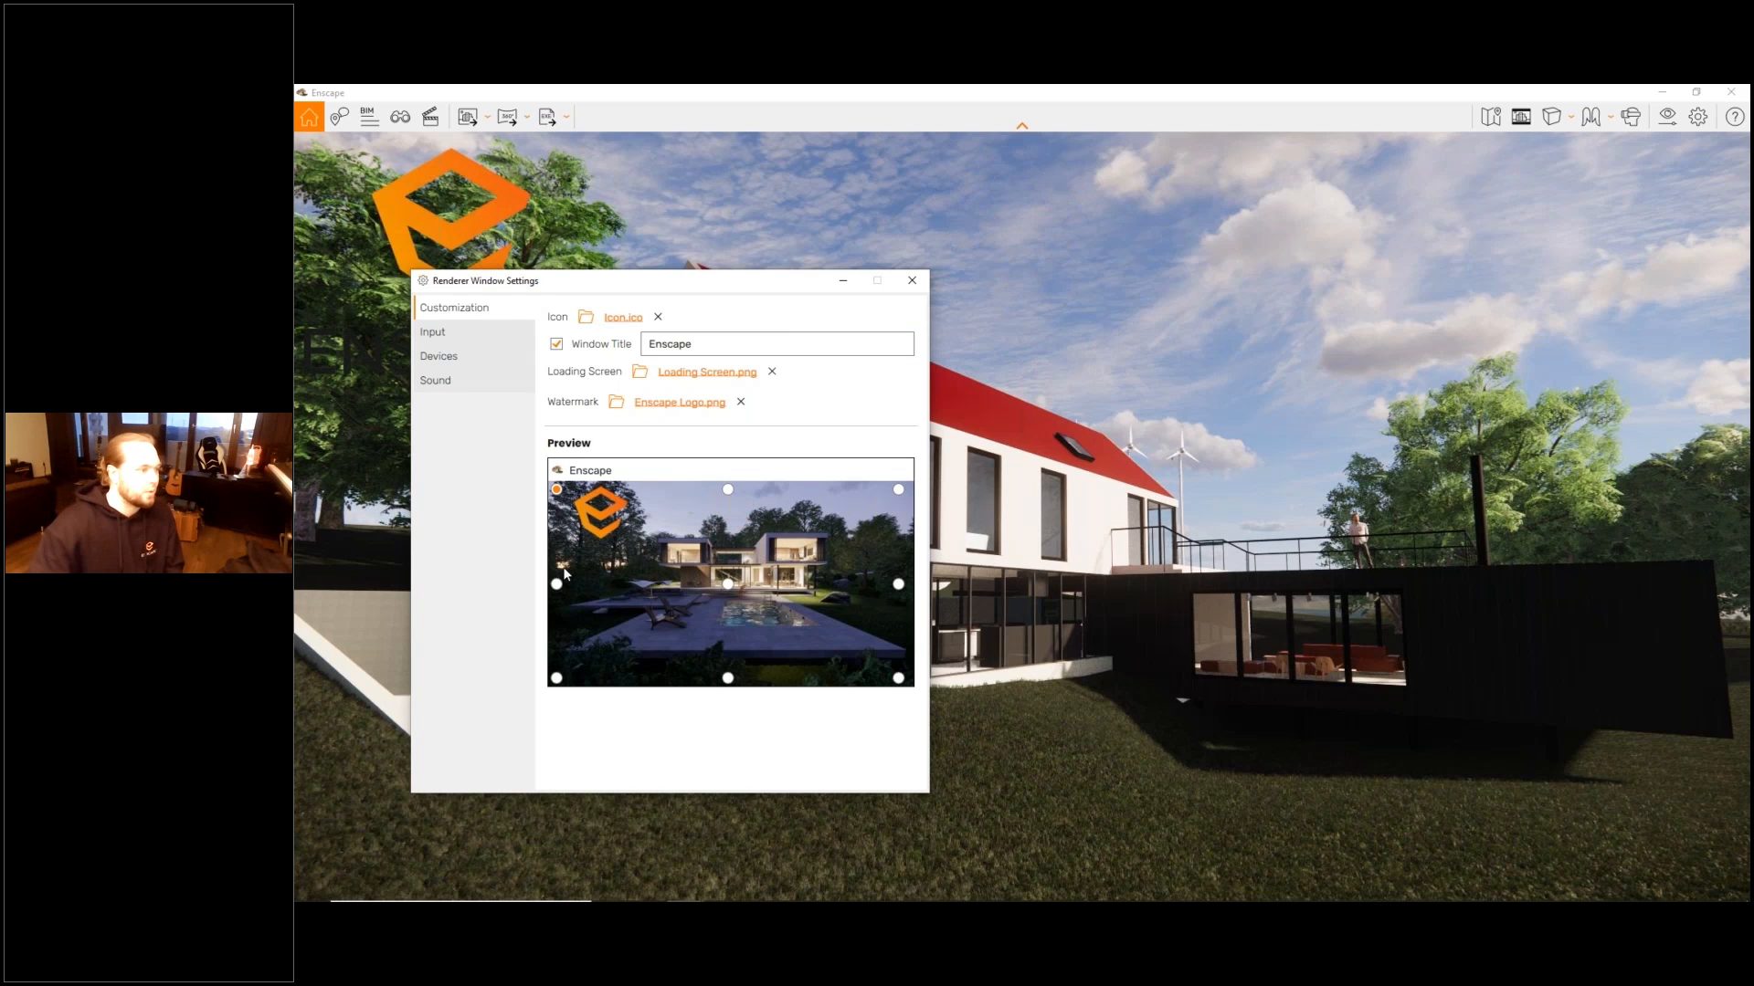
{"action": "left_click", "coordinate": [556, 584]}
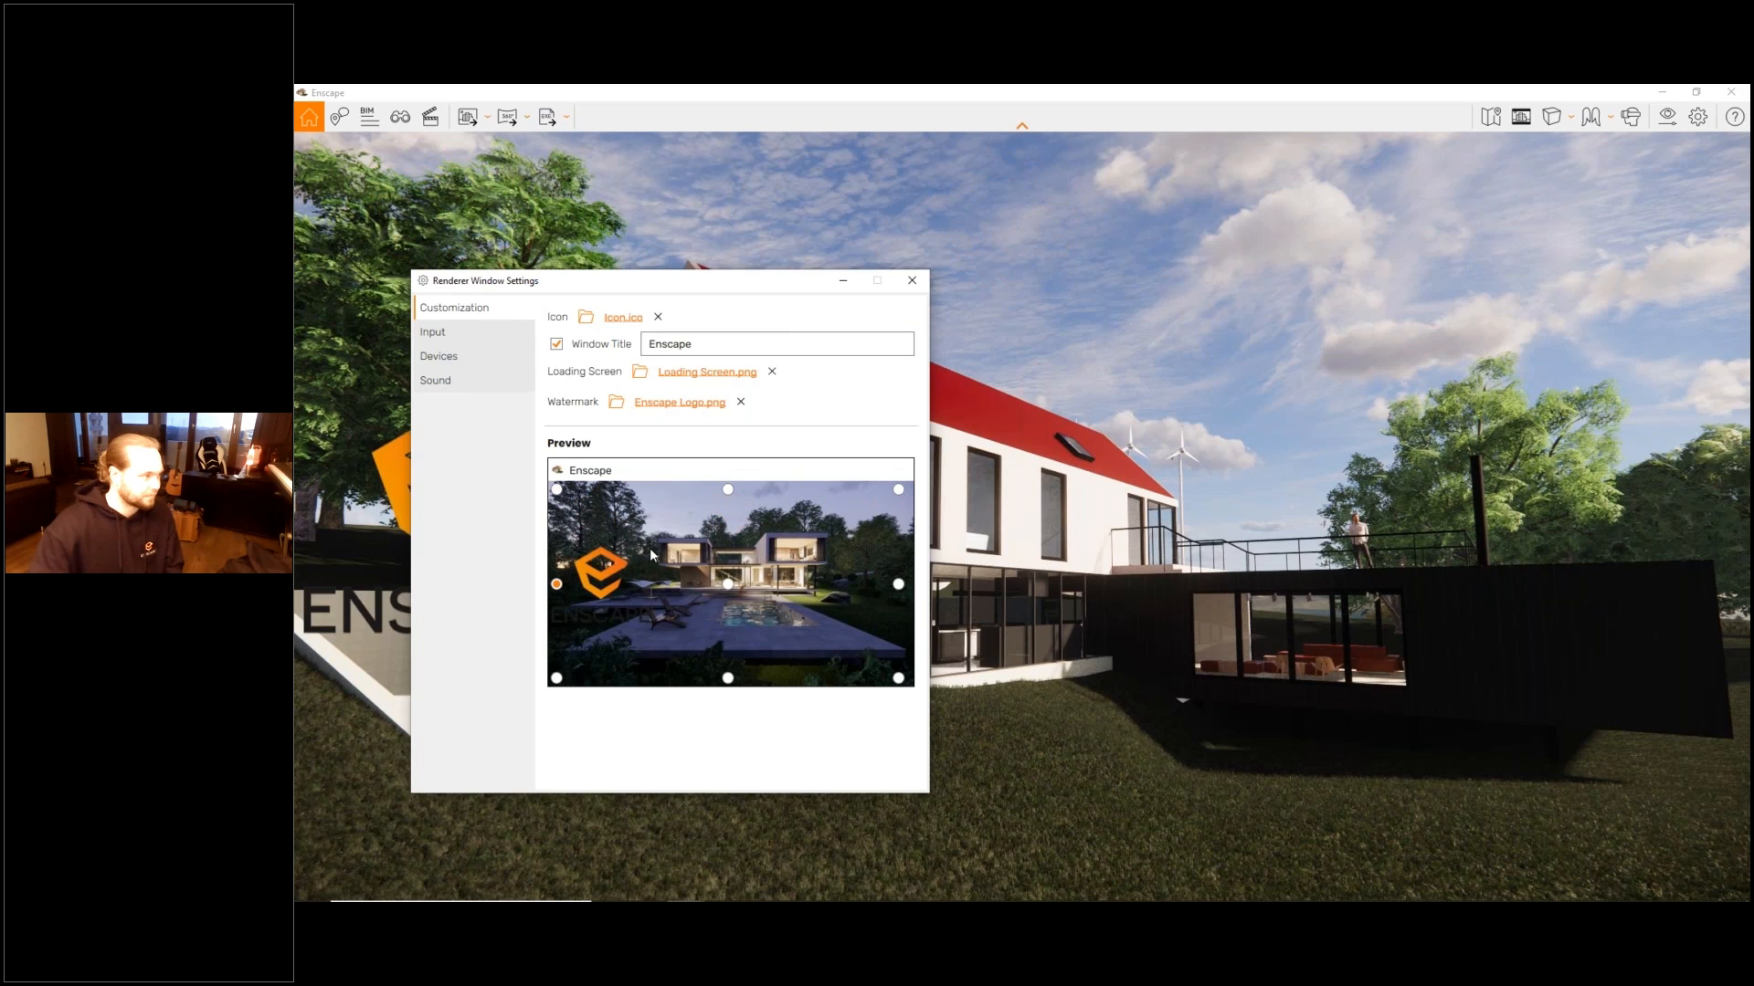
{"action": "left_click", "coordinate": [727, 490]}
{"action": "left_click", "coordinate": [898, 489]}
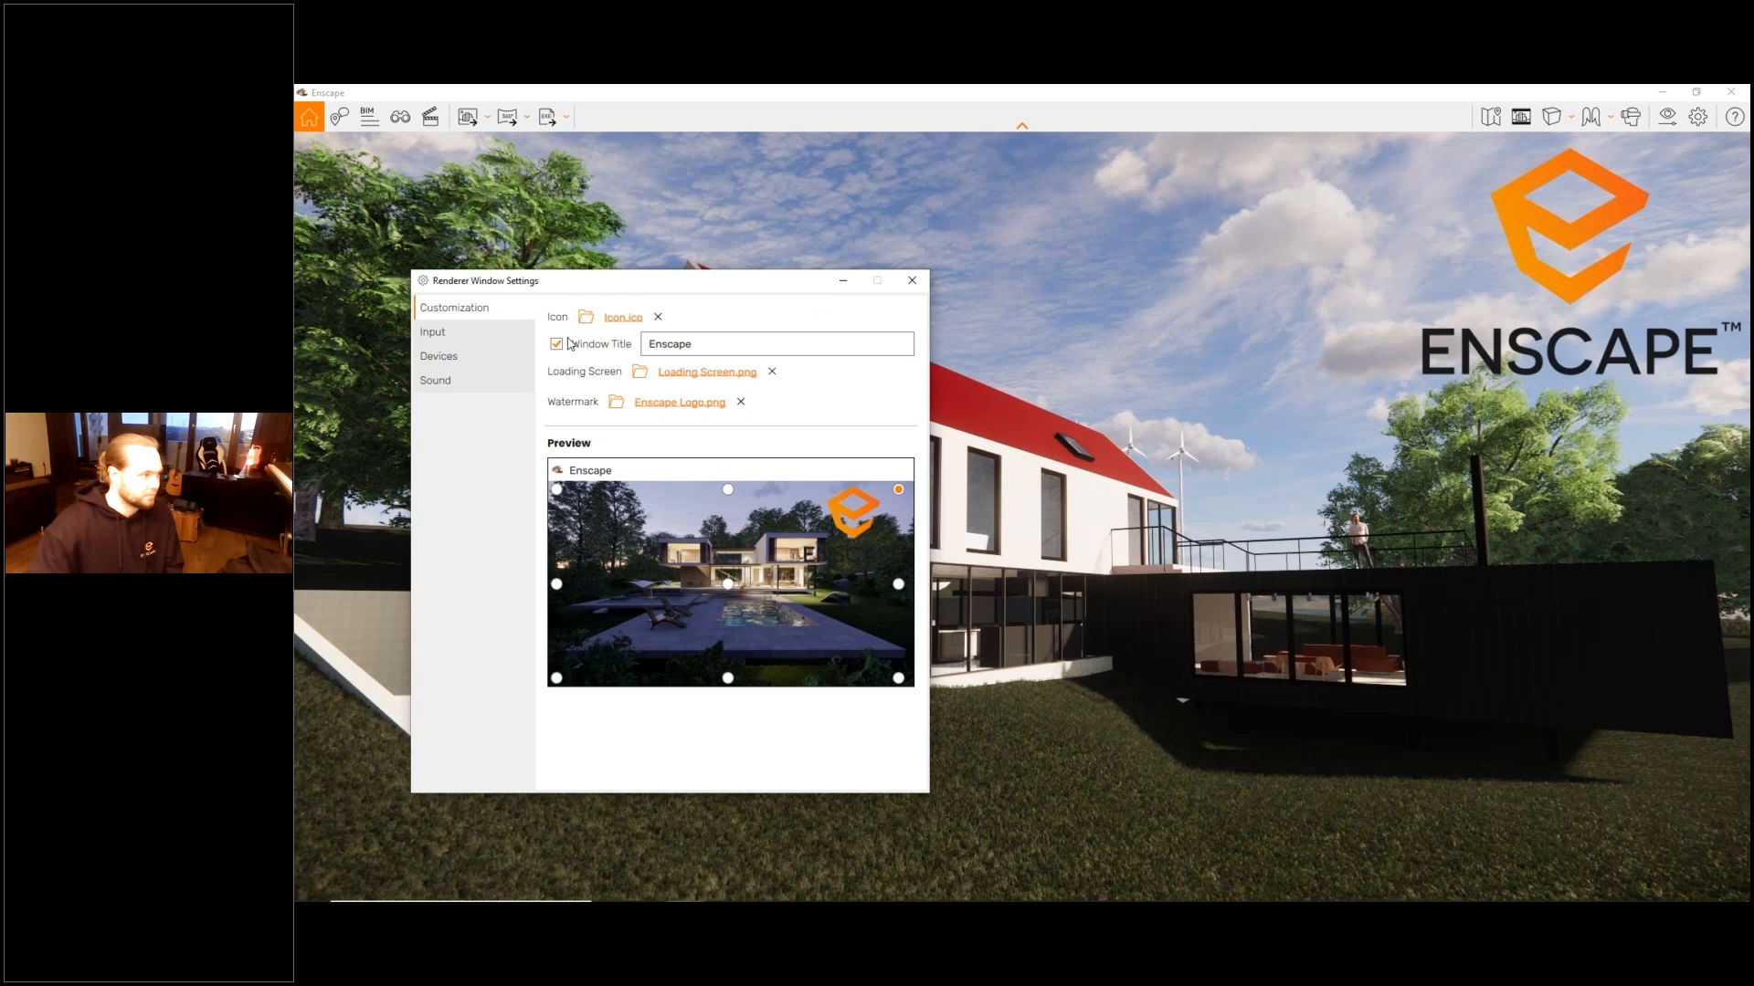
- Disable the custom window title, review the Input settings down to the screenshot hotkey, and close the Renderer Window Settings
{"action": "left_click", "coordinate": [556, 343]}
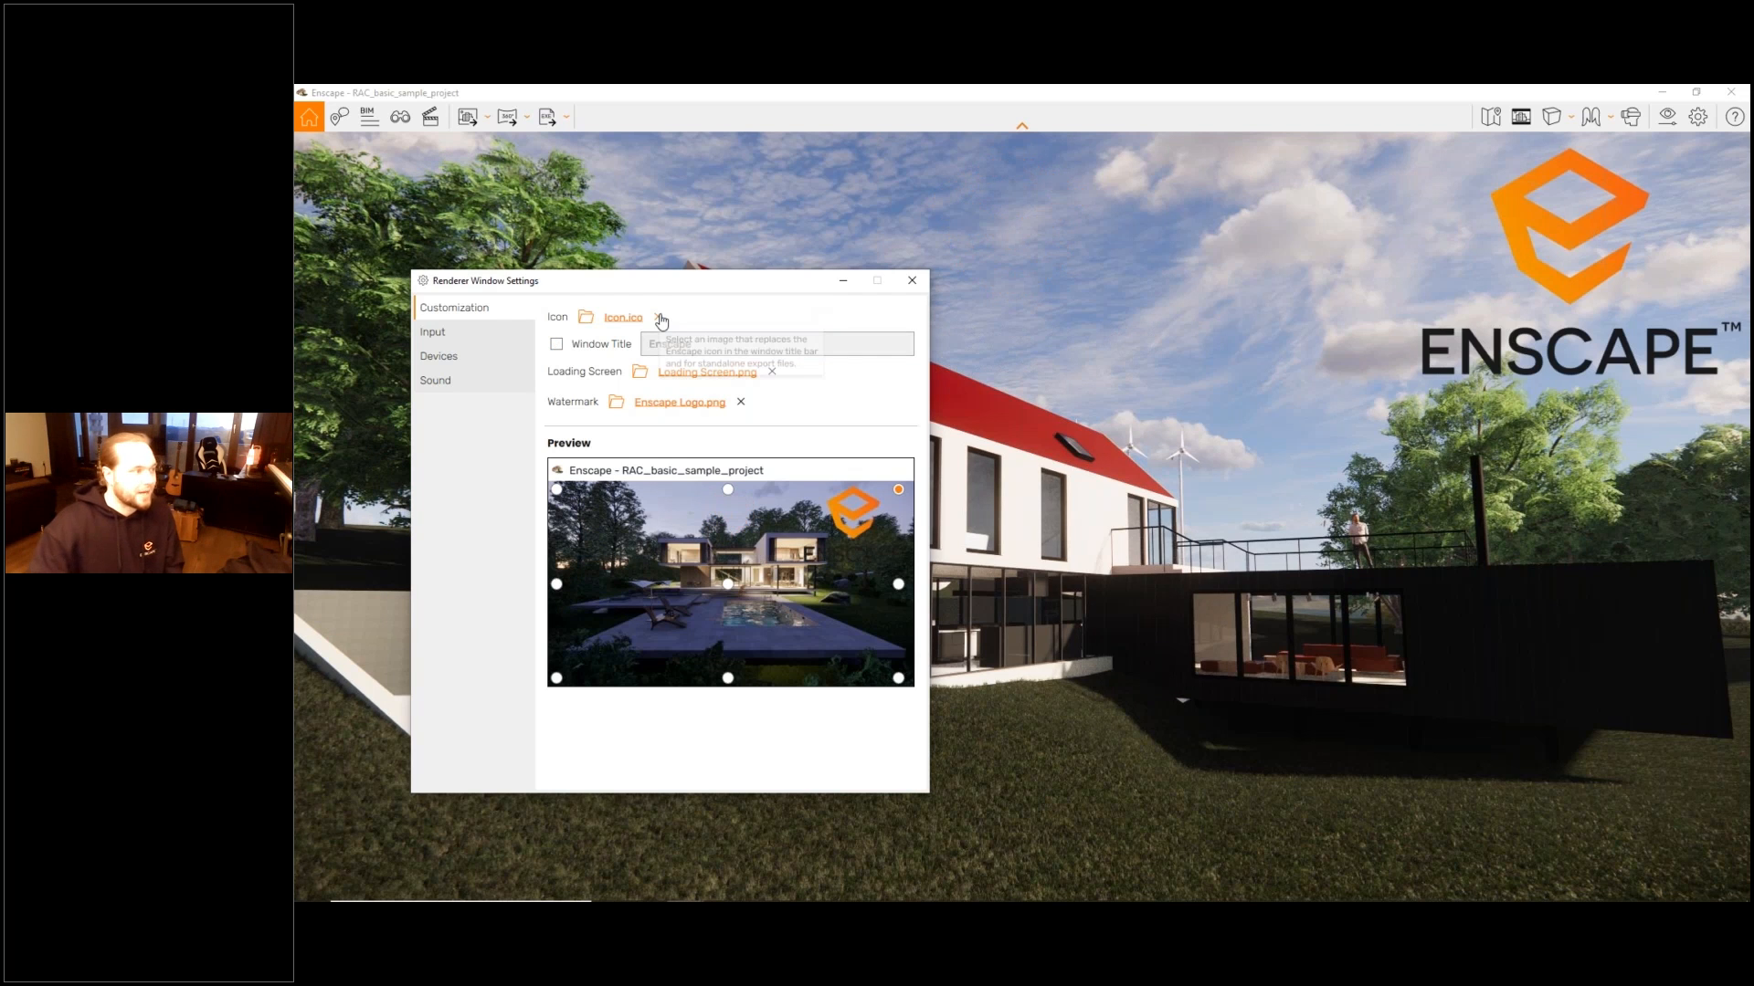
{"action": "left_click", "coordinate": [505, 338]}
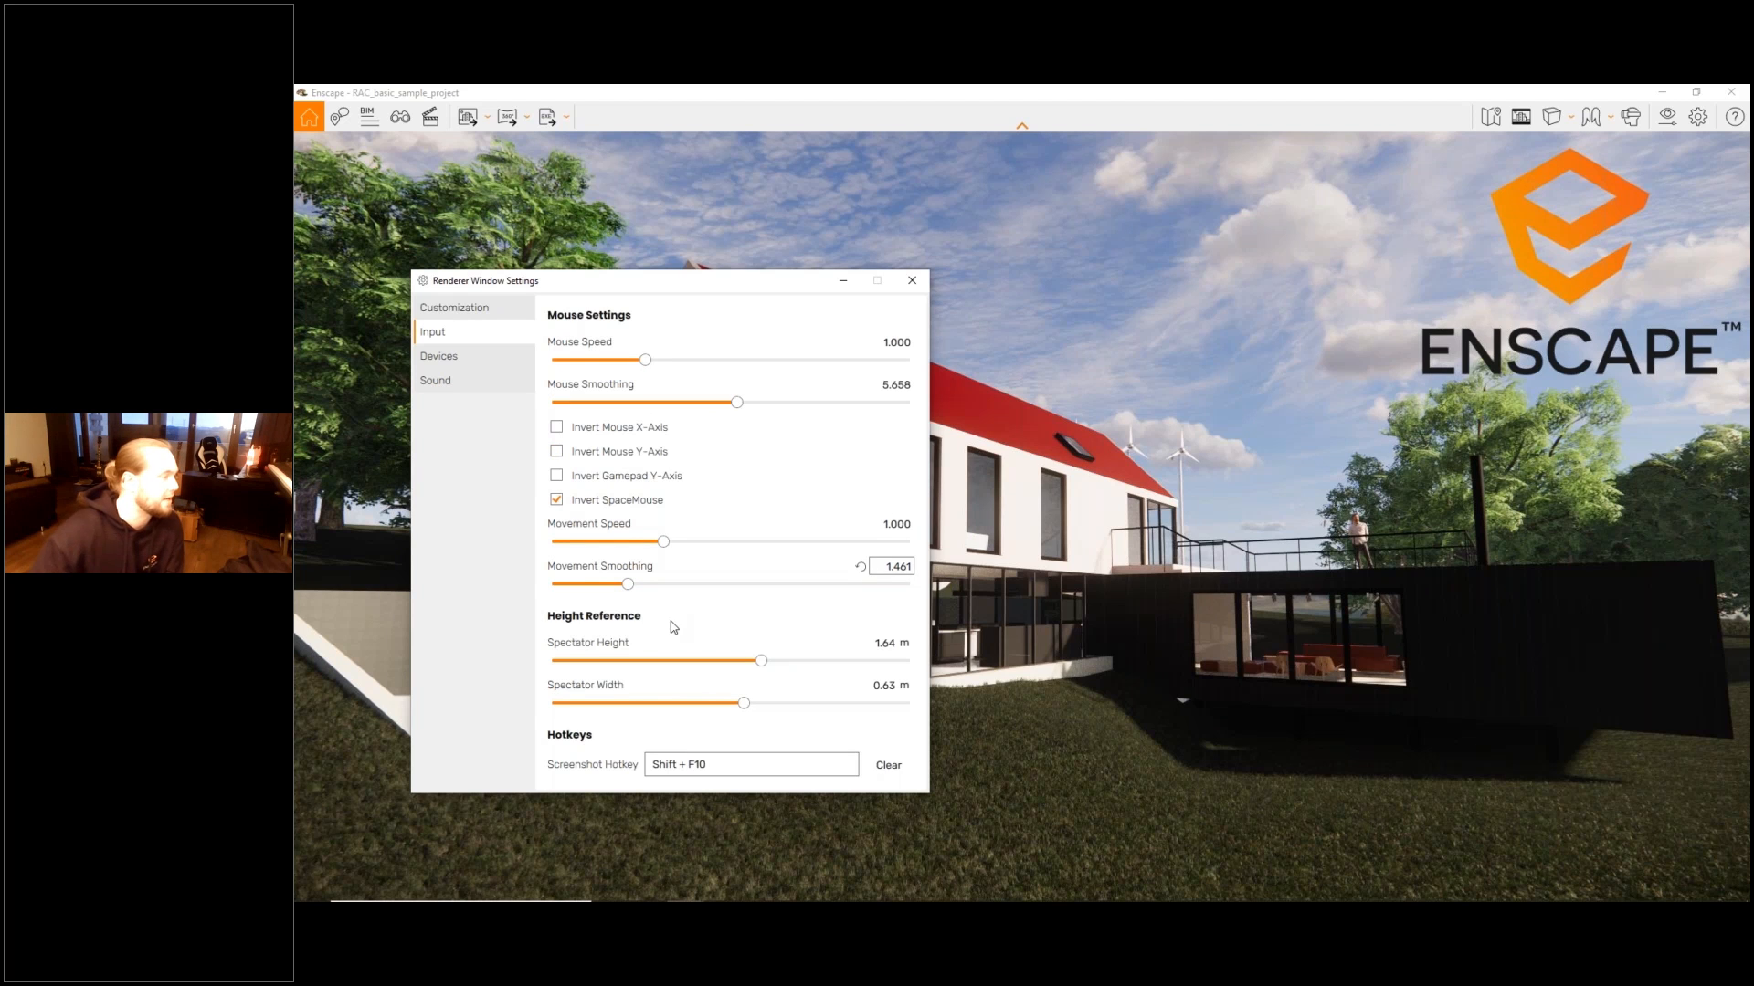
{"action": "left_click", "coordinate": [737, 764]}
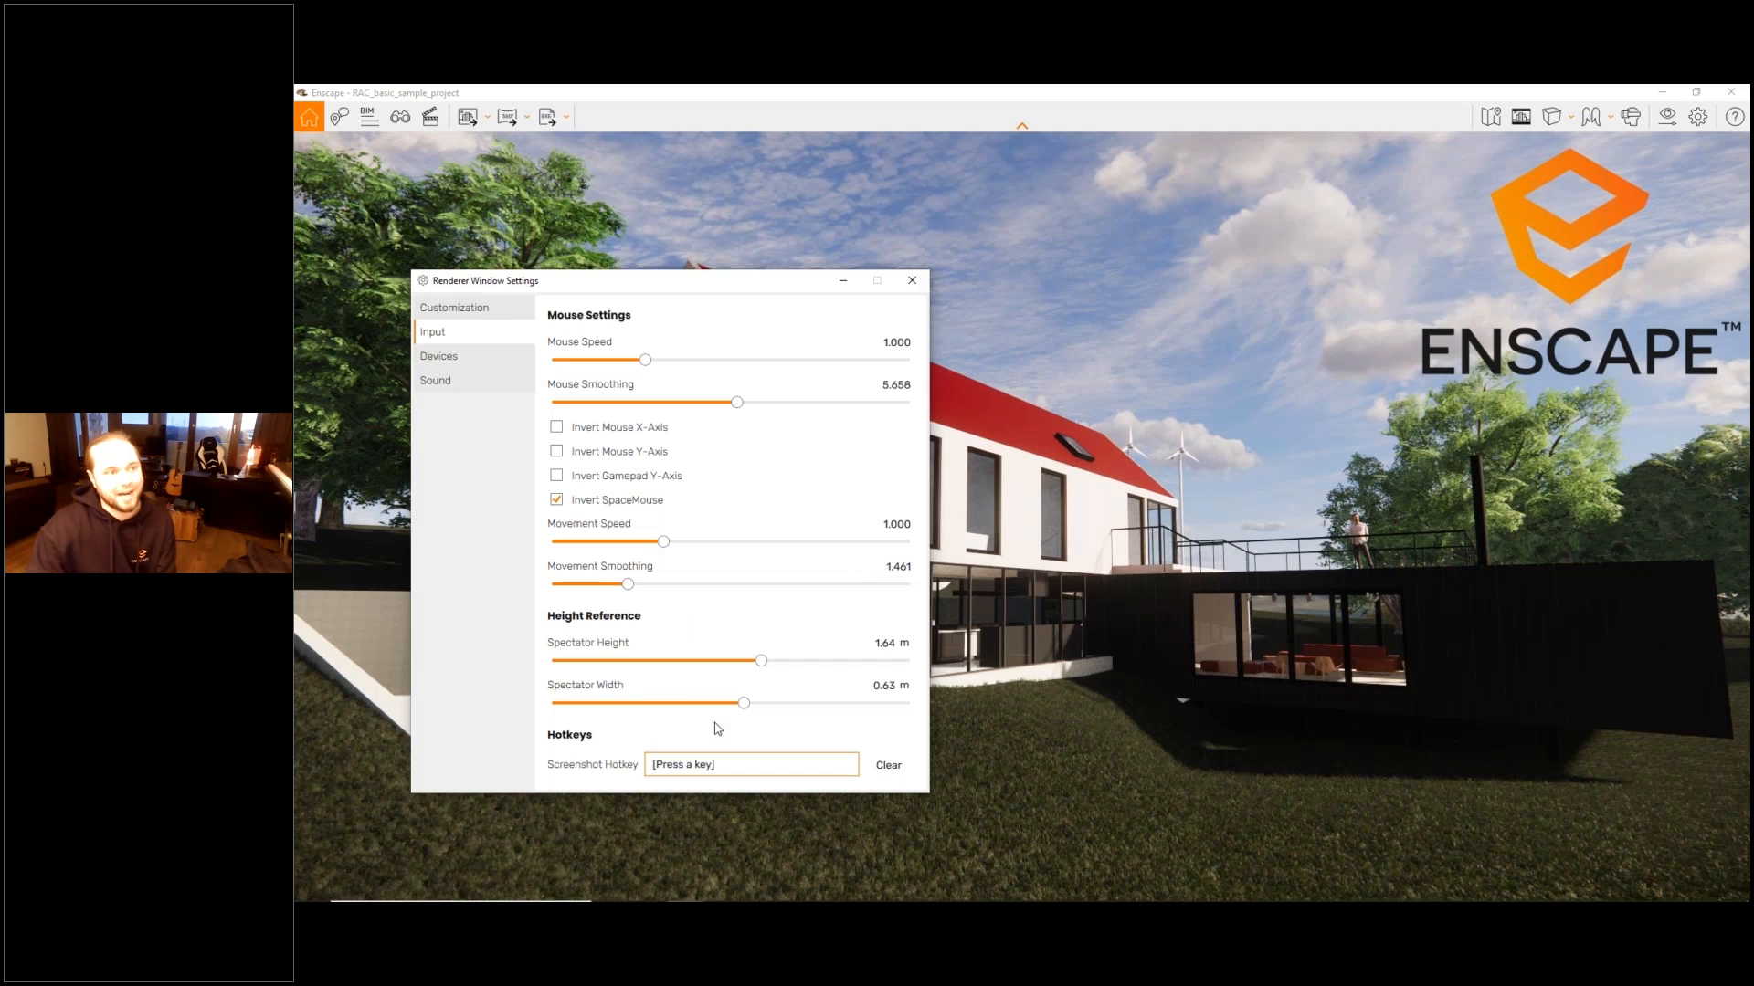
{"action": "left_click", "coordinate": [912, 283]}
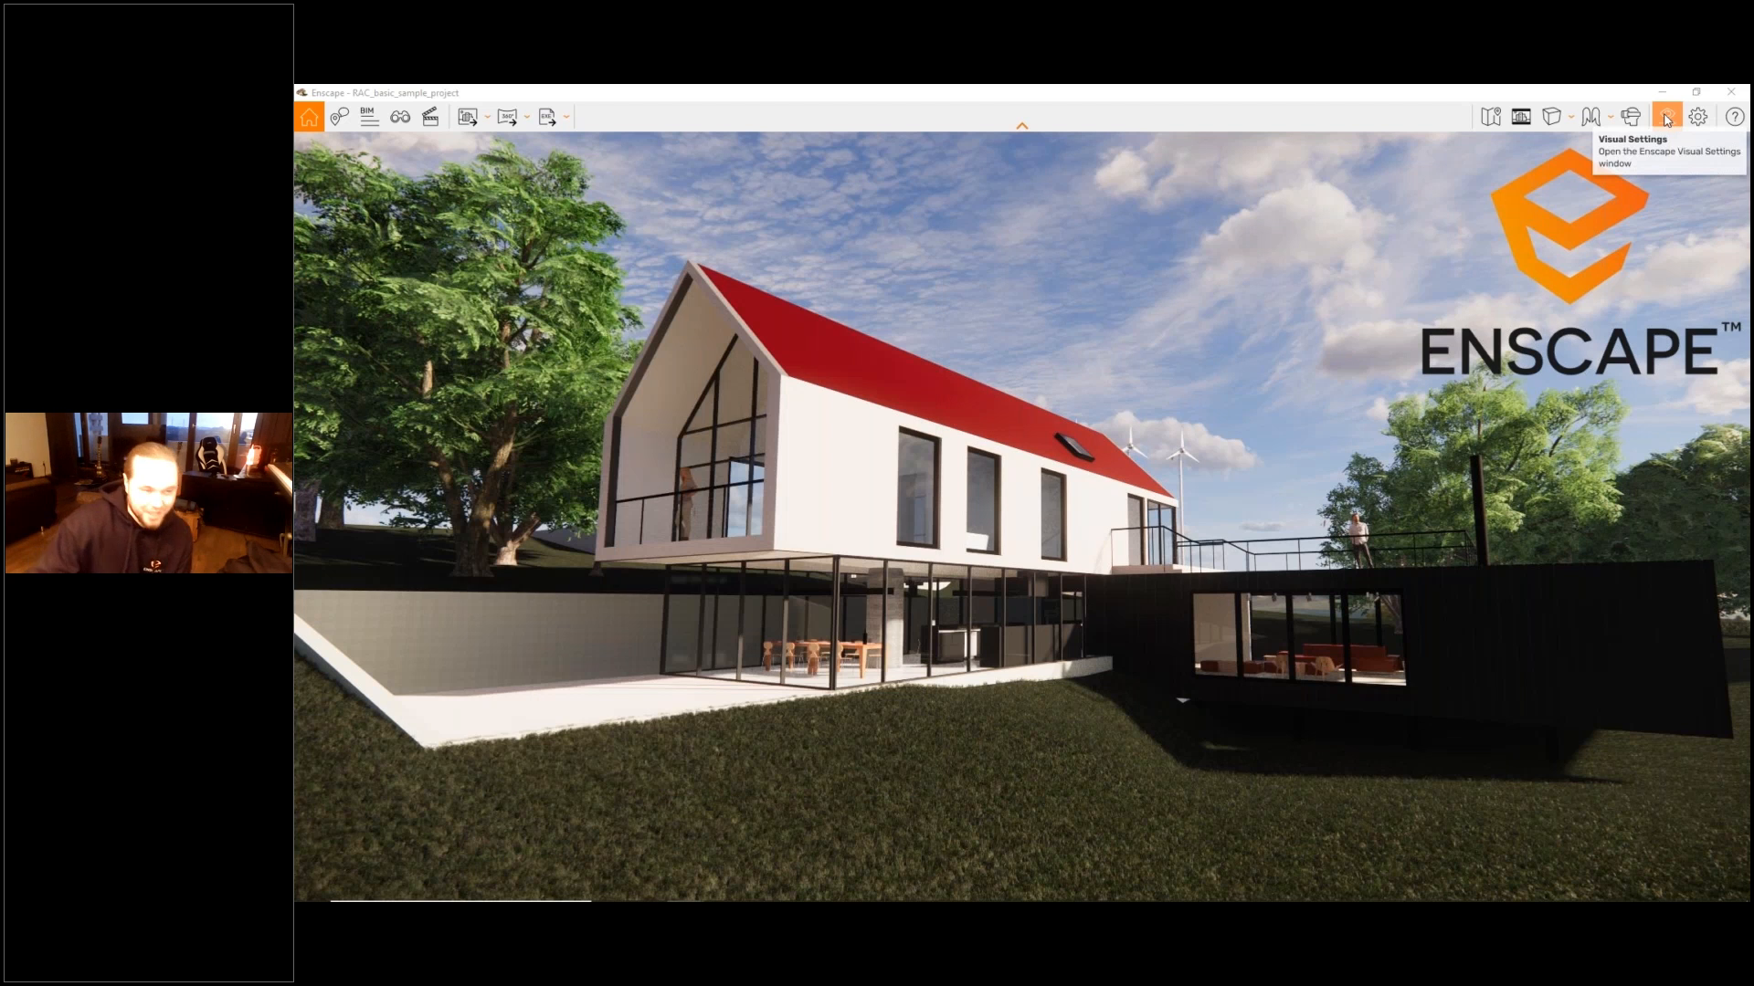
- Open the Visual Settings and expand the presets list beside the Custom Preset's options
{"action": "left_click", "coordinate": [1666, 118]}
{"action": "left_click_drag", "start_coordinate": [1527, 313], "coordinate": [1114, 225]}
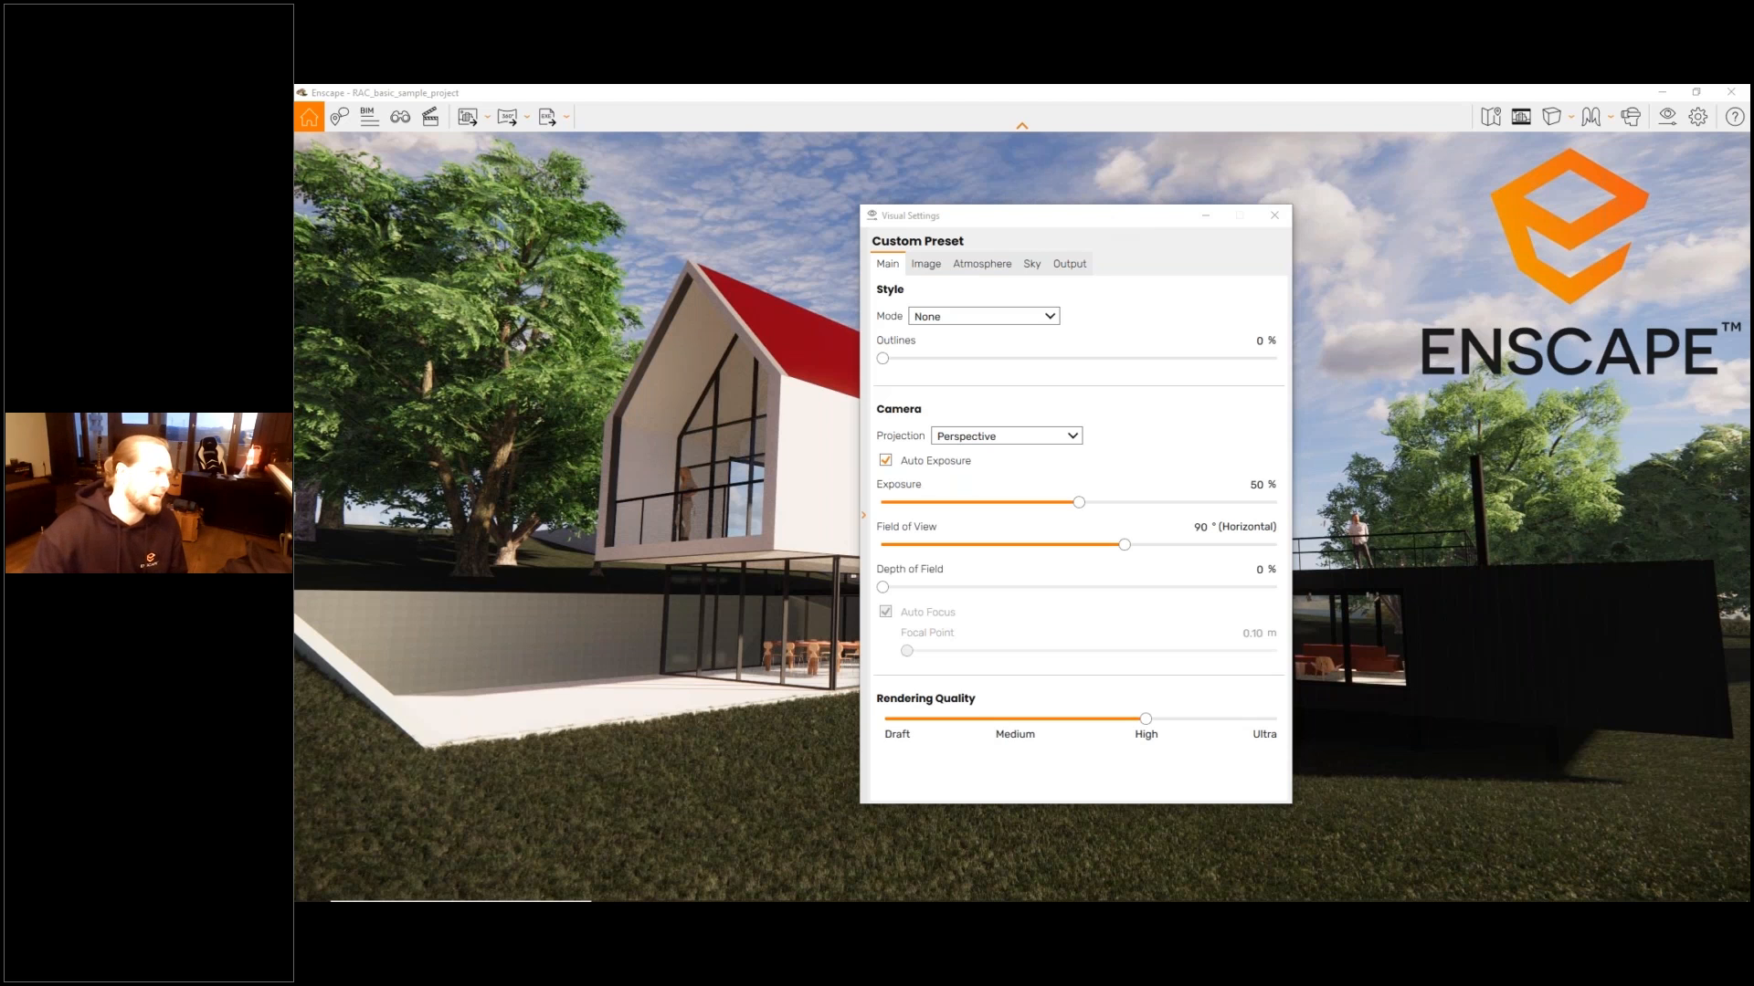
{"action": "left_click_drag", "start_coordinate": [914, 225], "coordinate": [851, 209]}
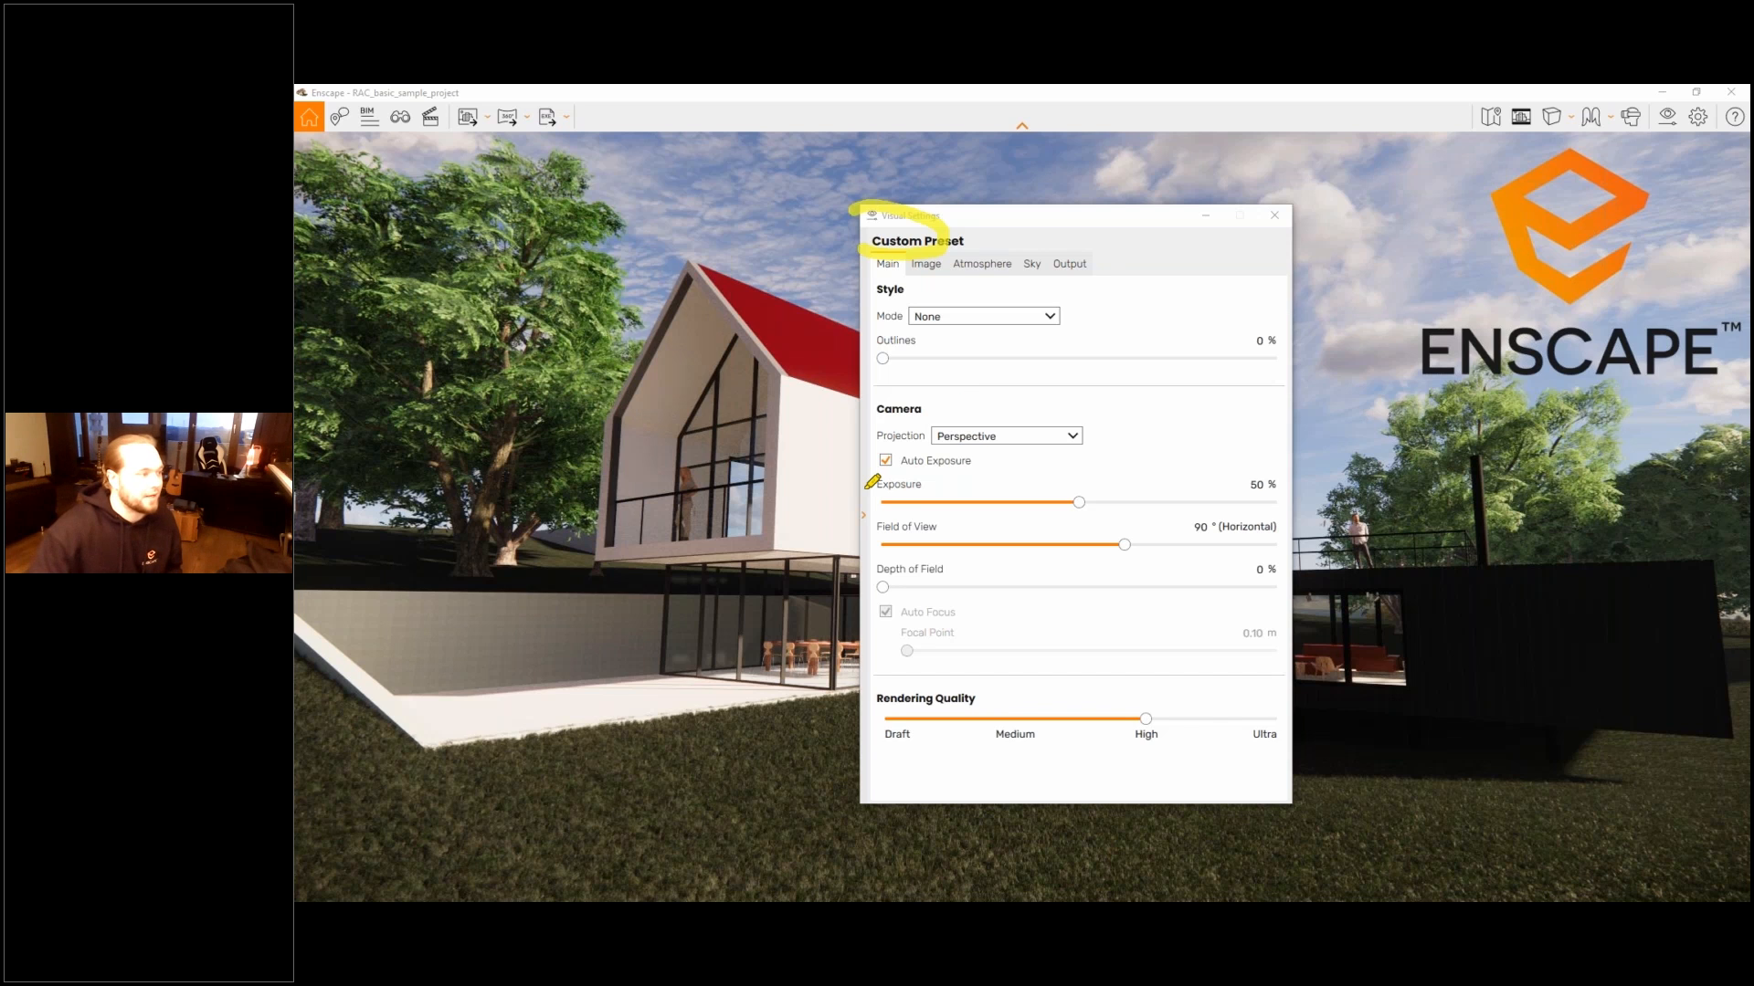
{"action": "left_click_drag", "start_coordinate": [872, 482], "coordinate": [878, 503]}
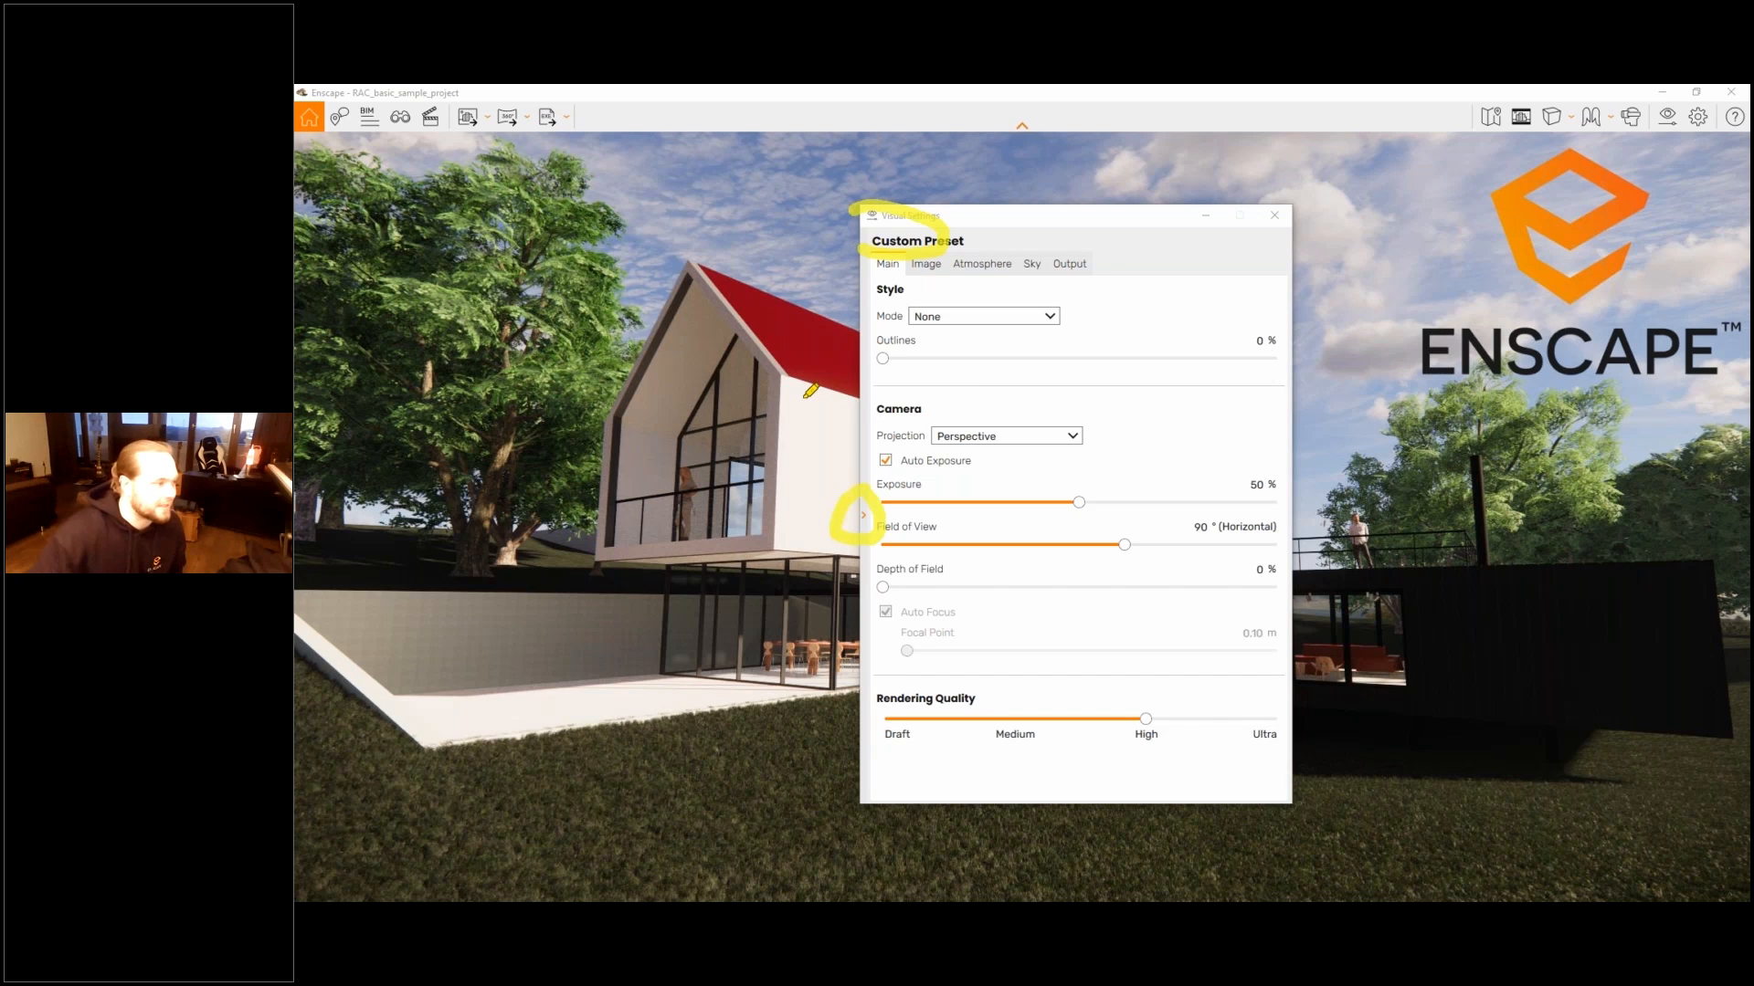
{"action": "left_click_drag", "start_coordinate": [809, 391], "coordinate": [842, 454]}
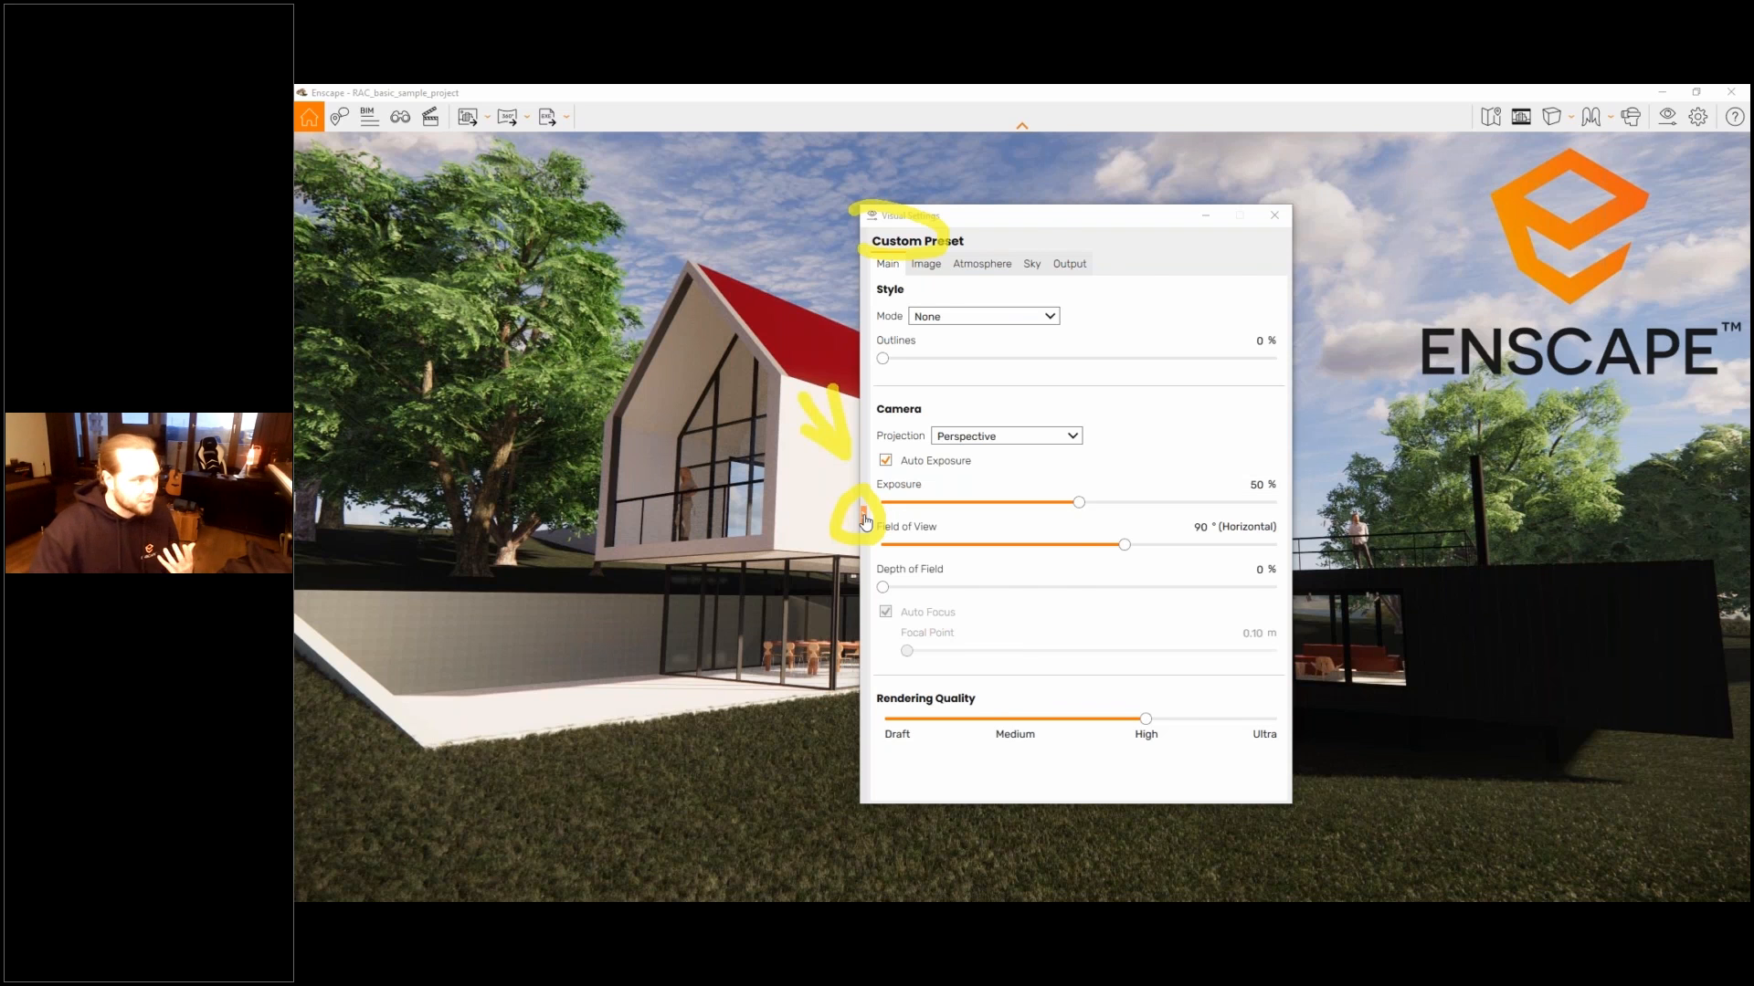
{"action": "left_click", "coordinate": [864, 518]}
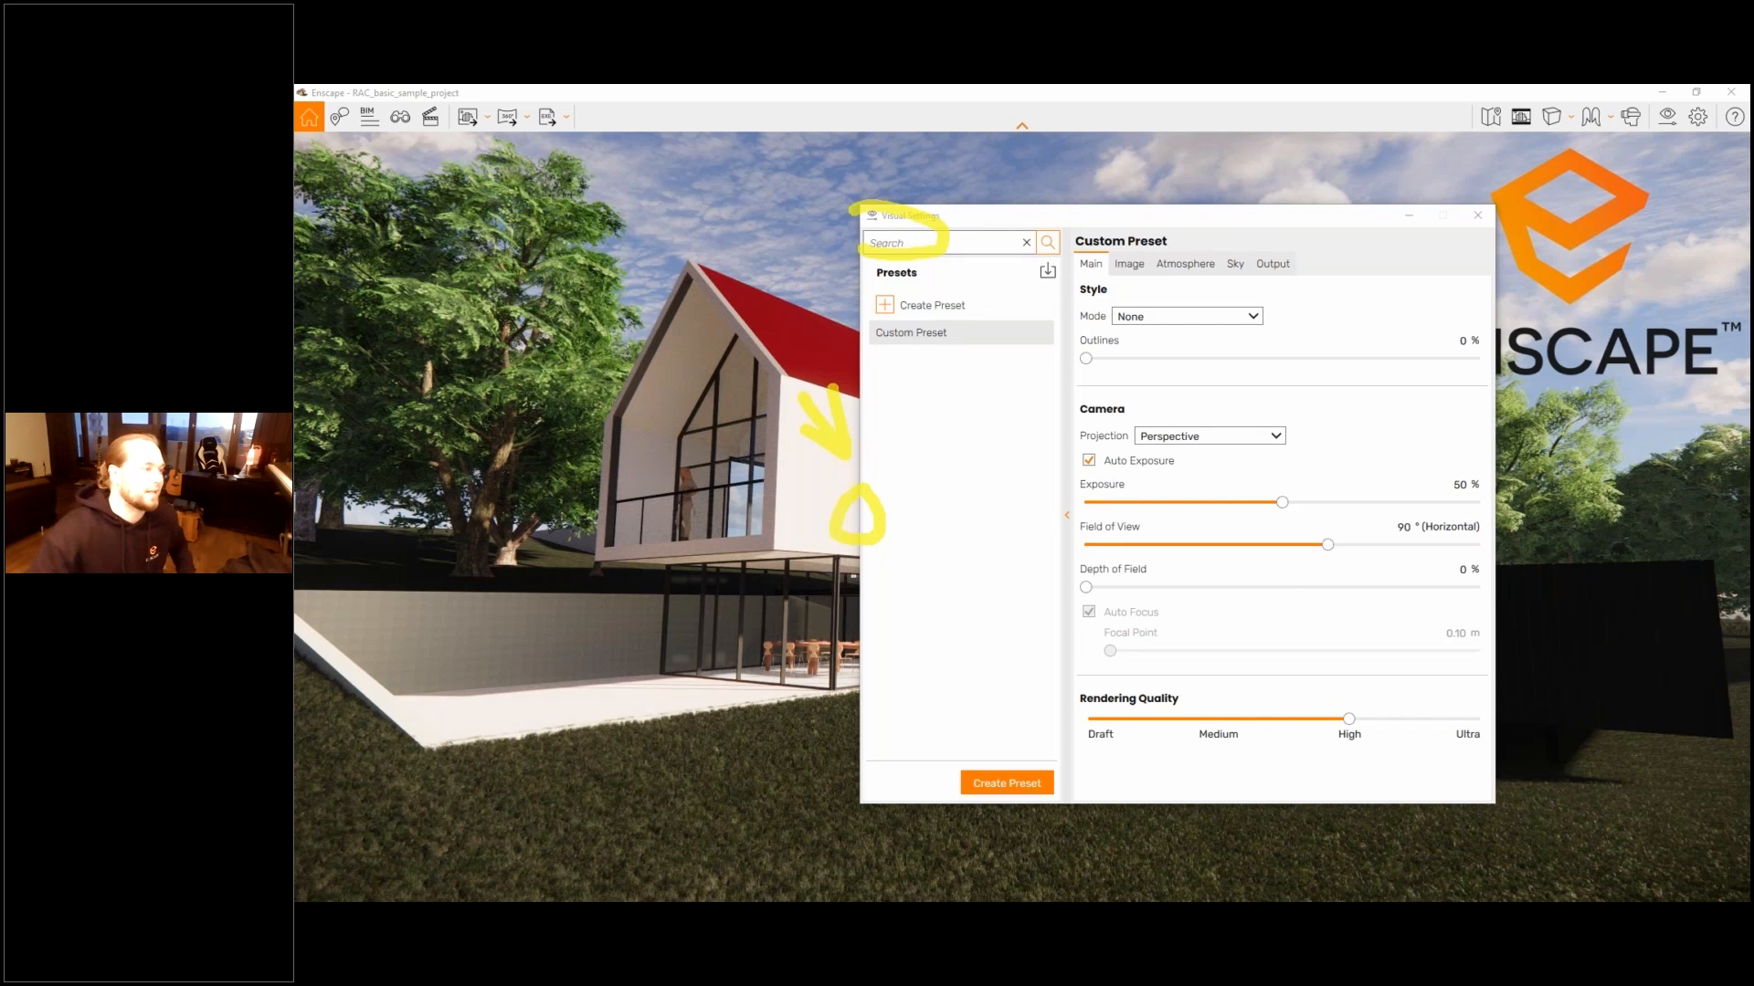
{"action": "left_click", "coordinate": [1097, 126]}
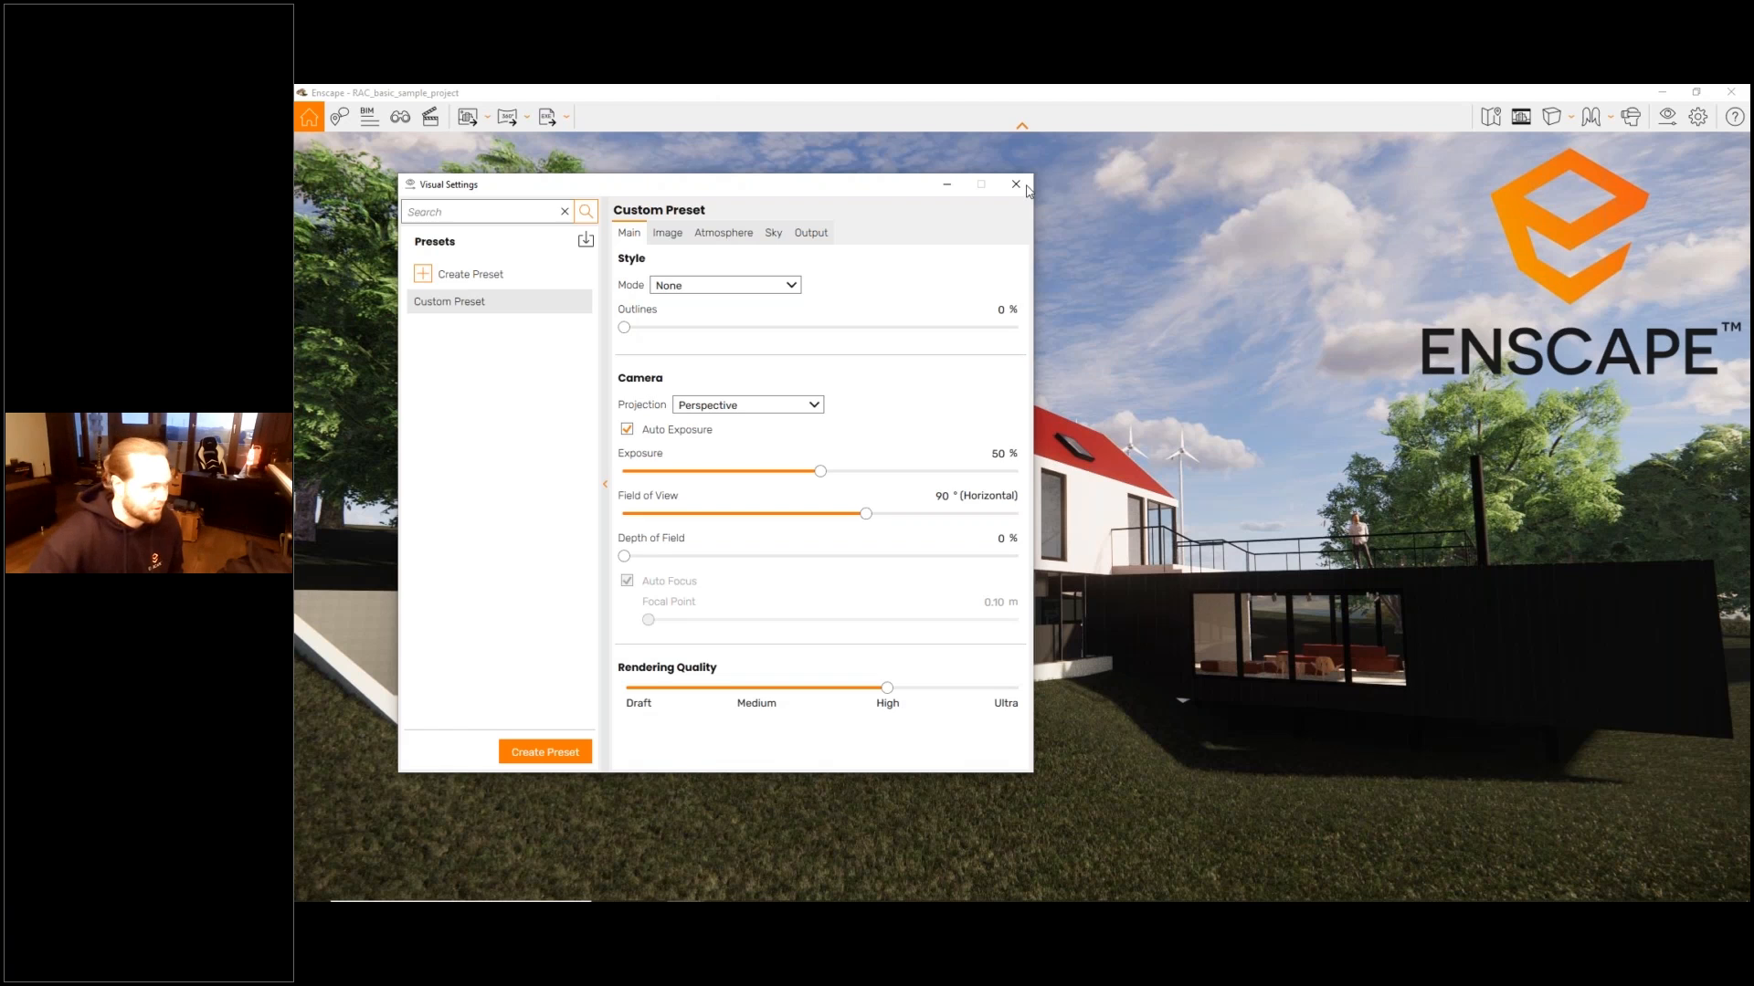
- Remove the Enscape Logo.png watermark in the Renderer Window Settings and close that window
{"action": "left_click", "coordinate": [1699, 118]}
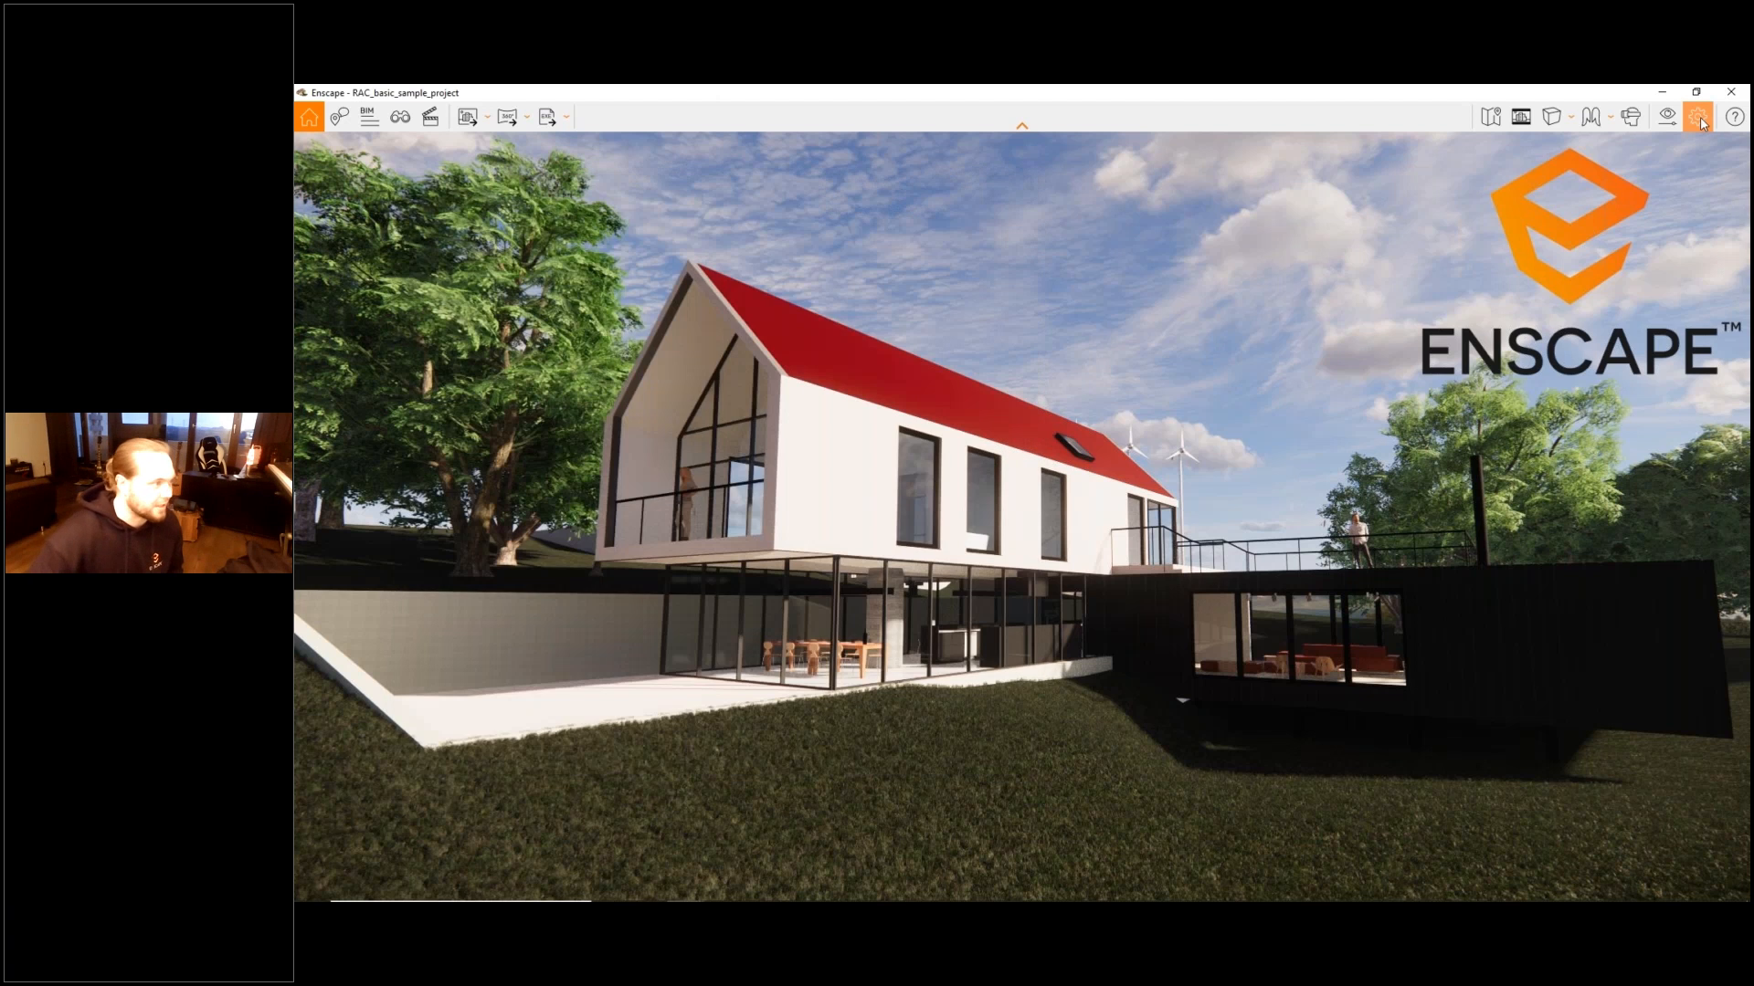
{"action": "left_click", "coordinate": [1699, 118]}
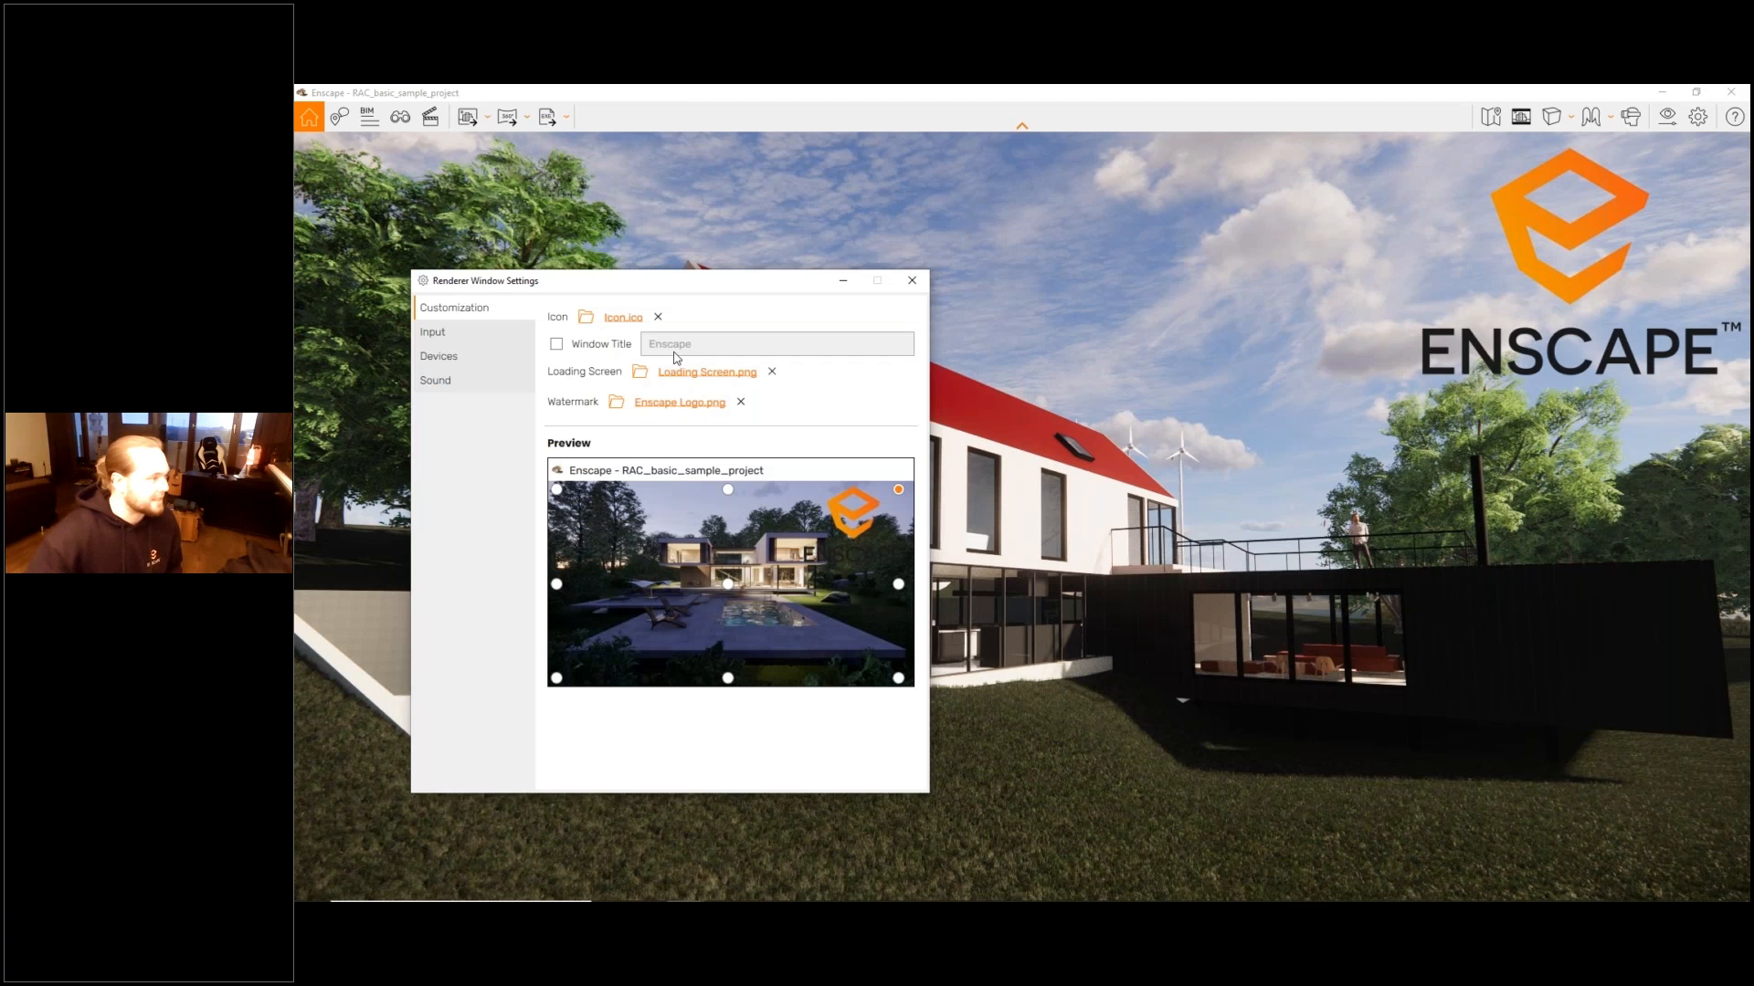
{"action": "left_click", "coordinate": [741, 402]}
{"action": "left_click", "coordinate": [910, 282]}
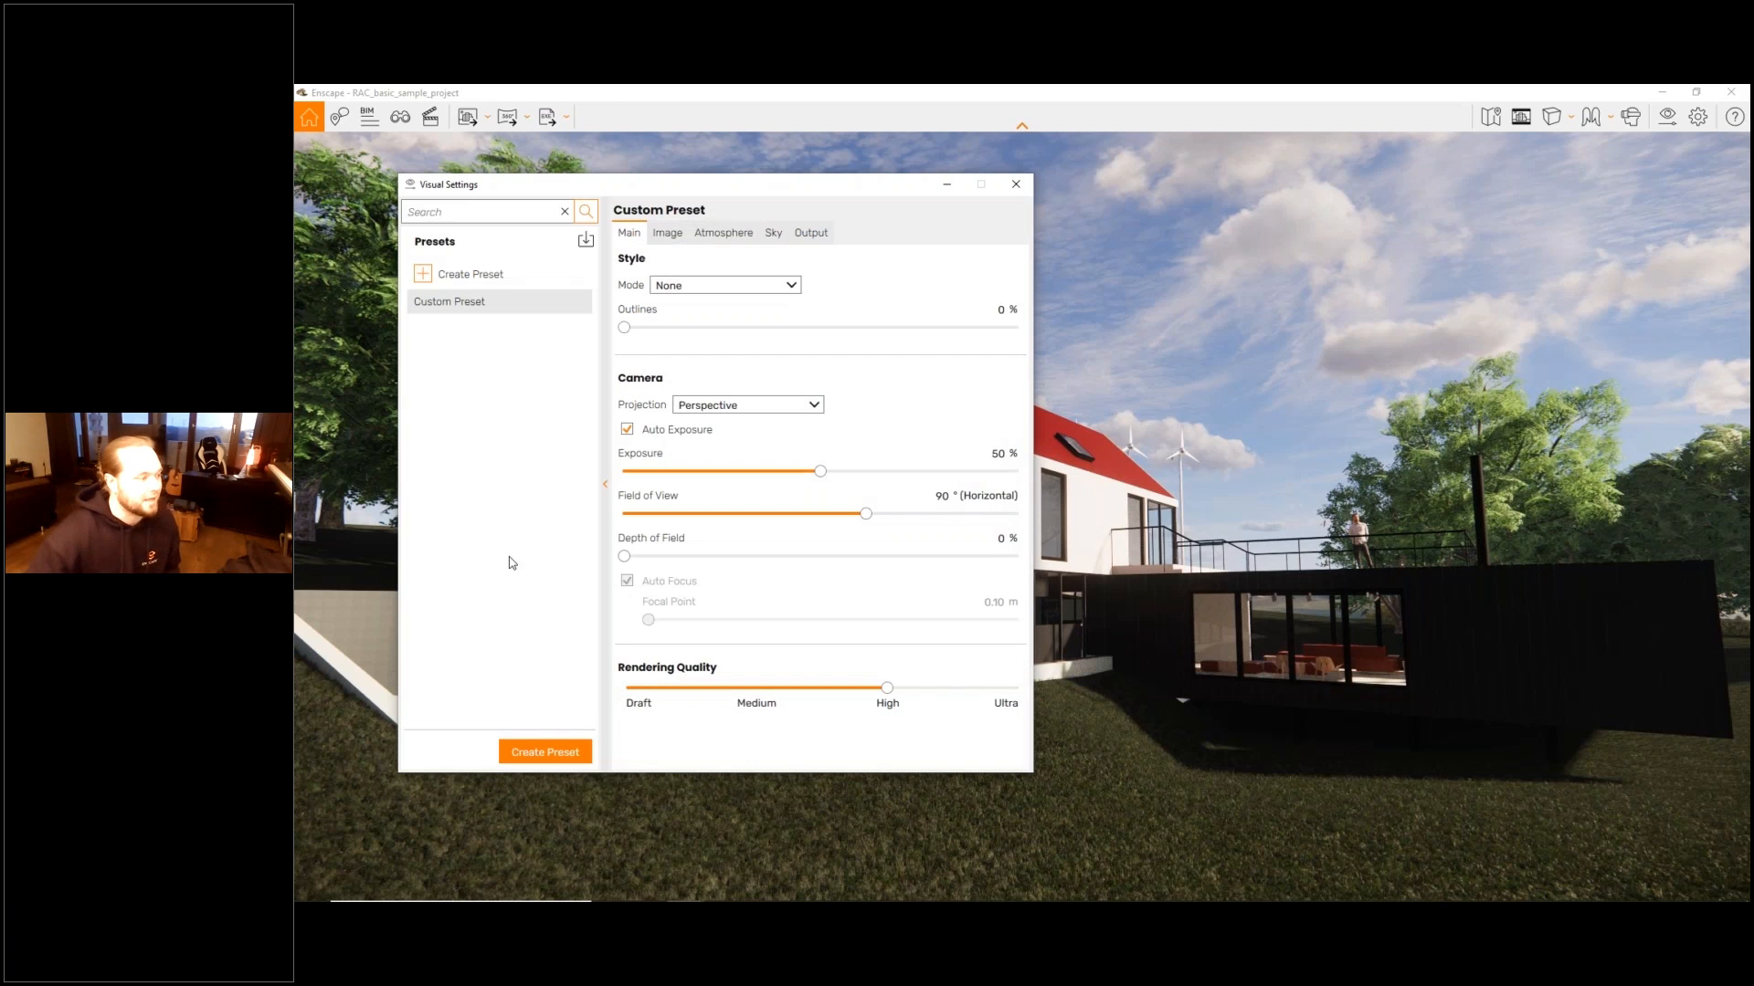
- Create a new visual preset named White Mode
{"action": "left_click", "coordinate": [547, 755]}
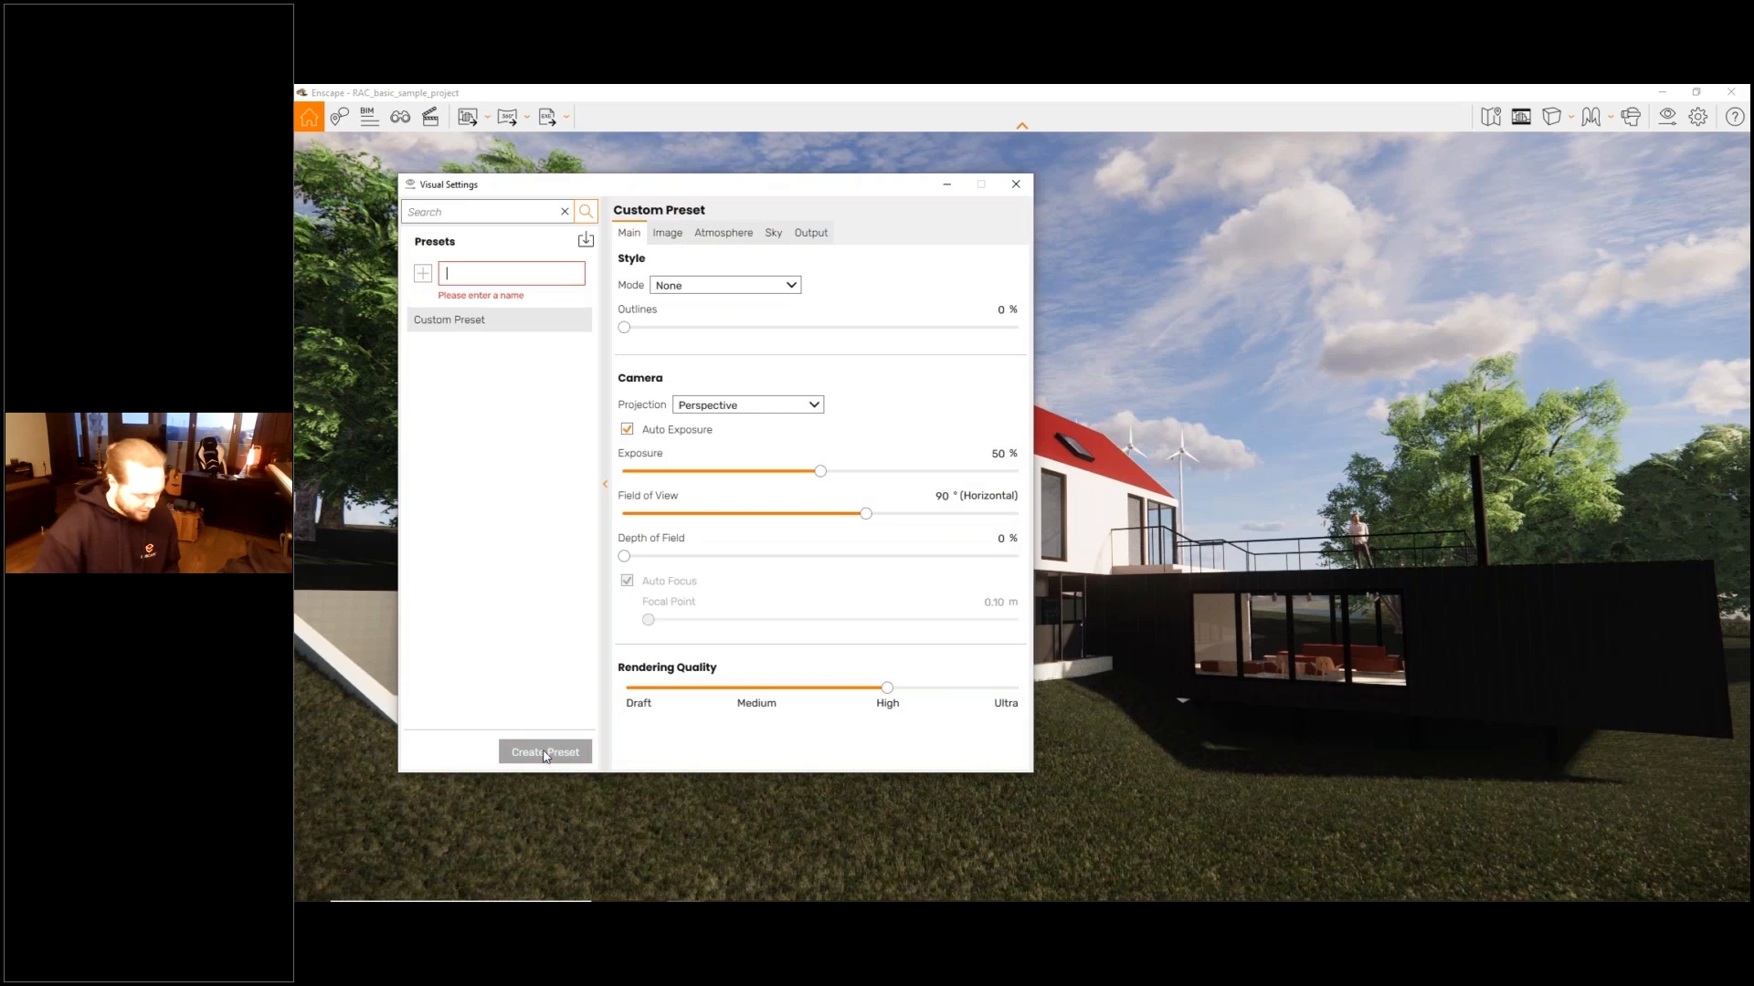
{"action": "type", "text": "W"}
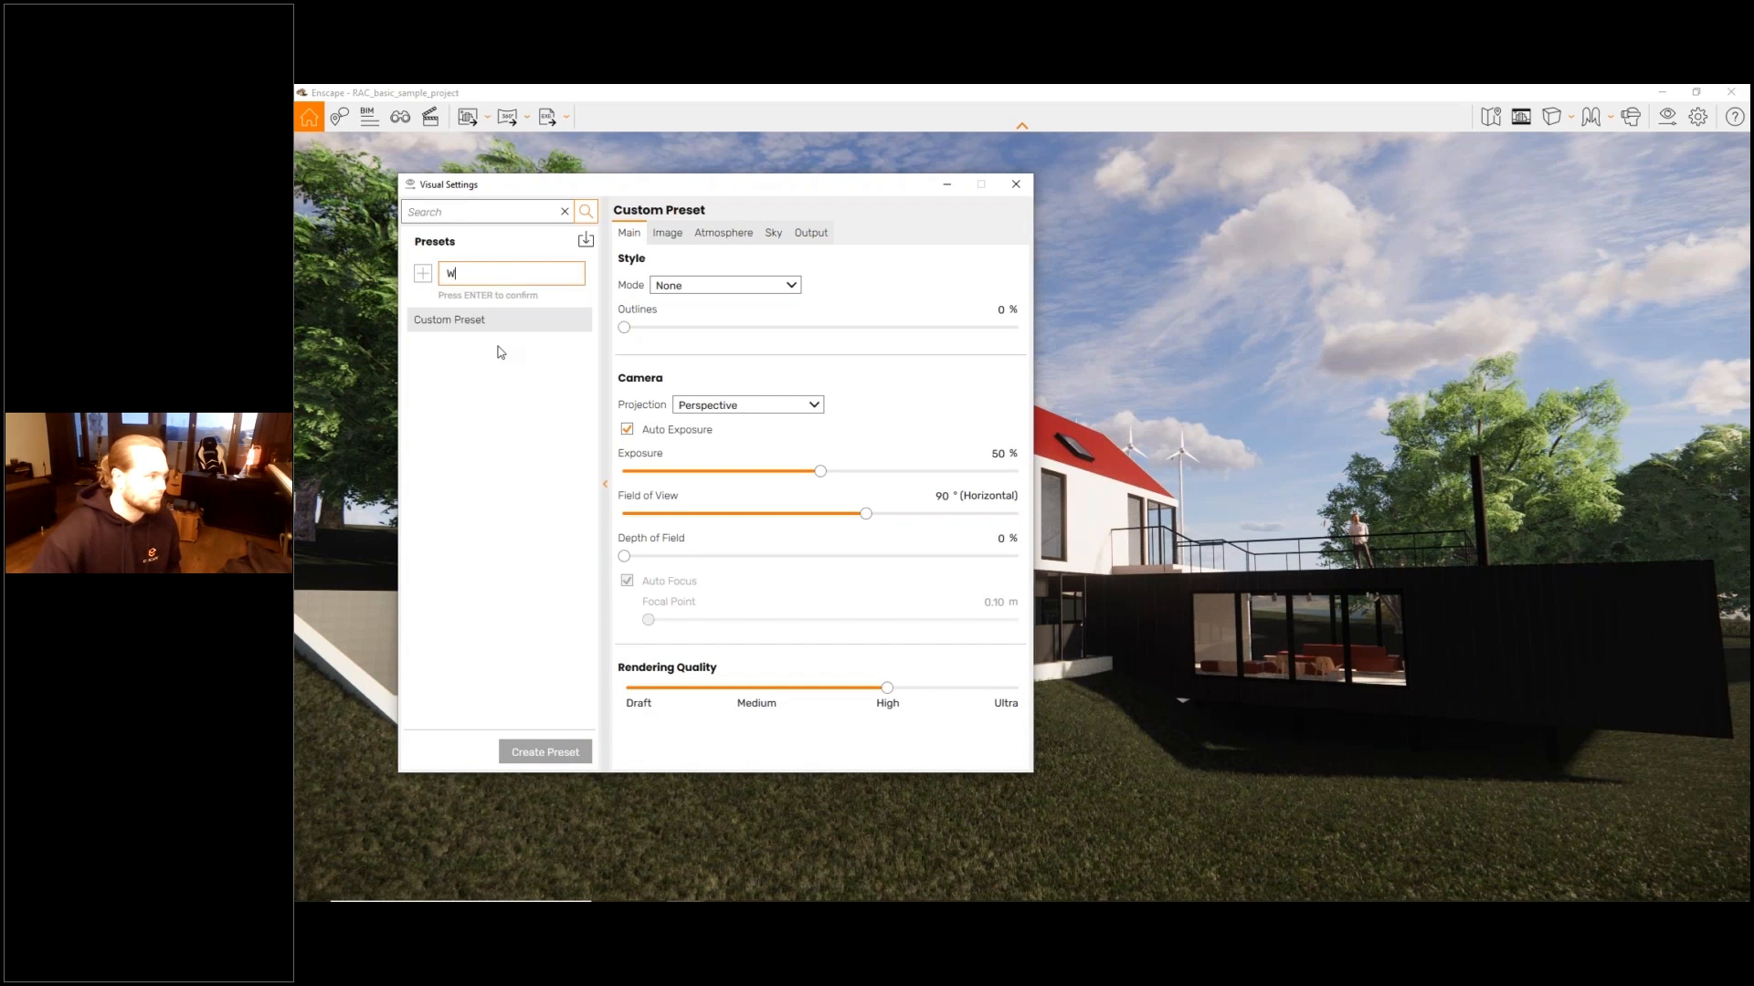
{"action": "type", "text": "hite Mode"}
{"action": "key", "text": "Return"}
- Set the White Mode preset's style mode to White and its outlines to 55%
{"action": "left_click", "coordinate": [754, 284]}
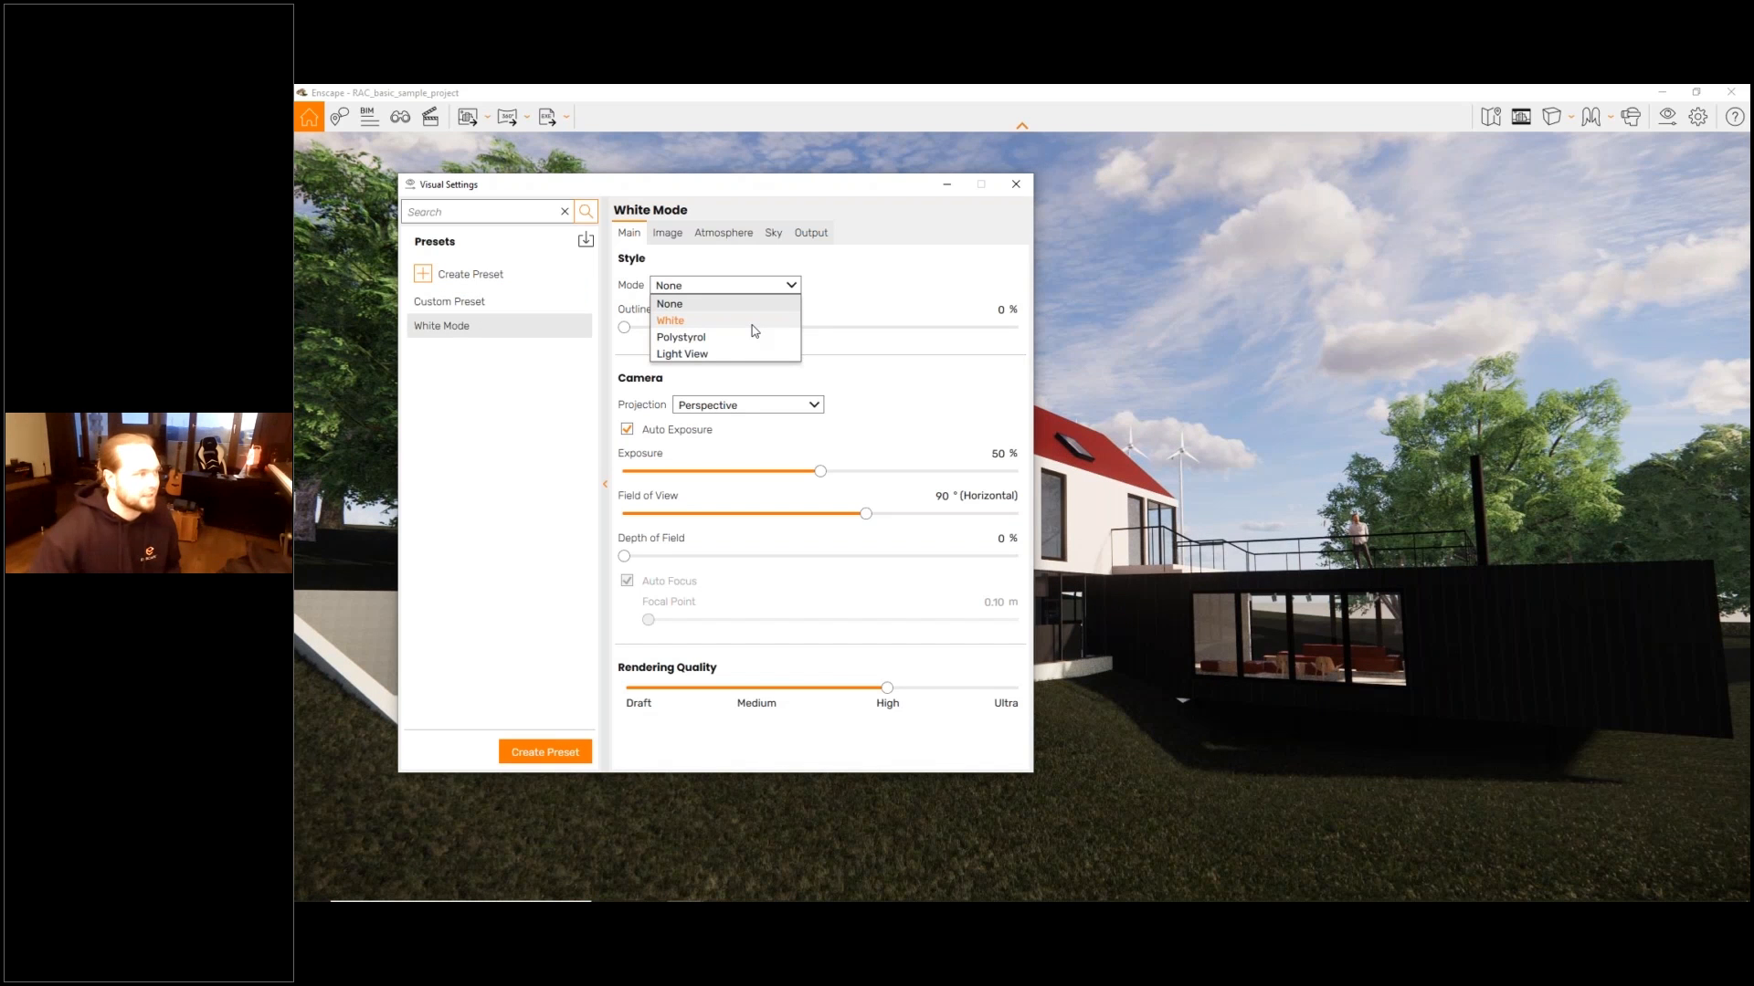
{"action": "left_click", "coordinate": [749, 320]}
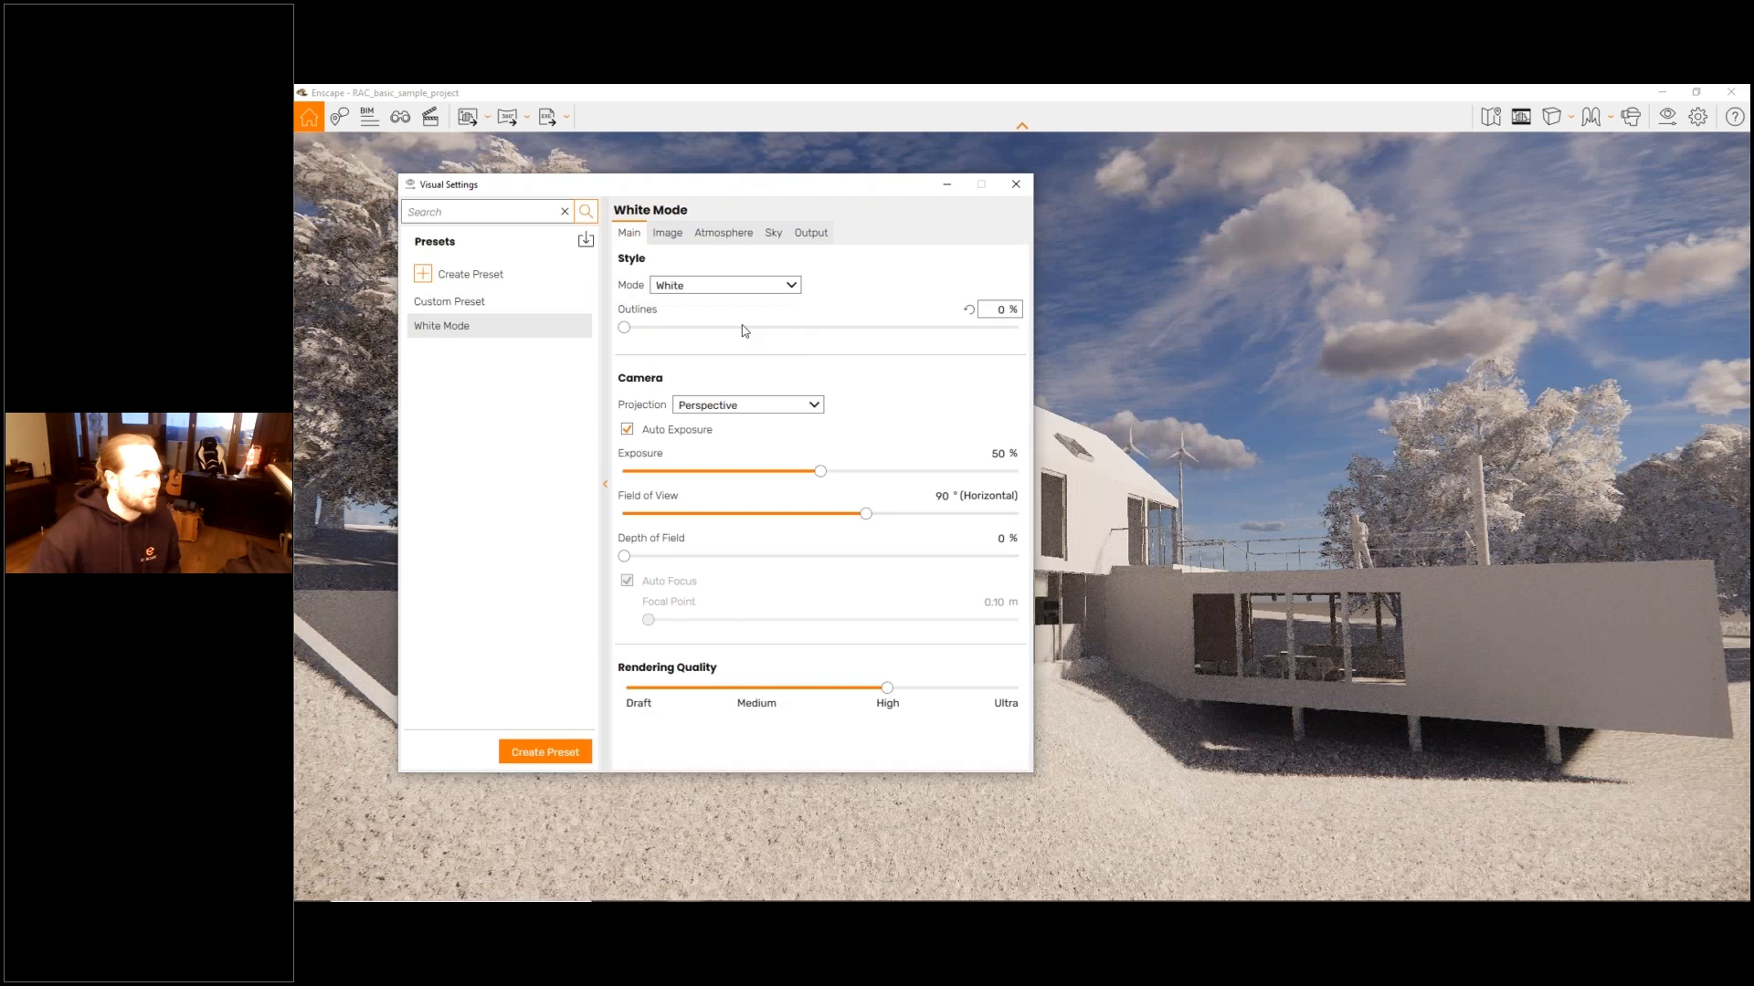
{"action": "left_click_drag", "start_coordinate": [686, 185], "coordinate": [595, 333]}
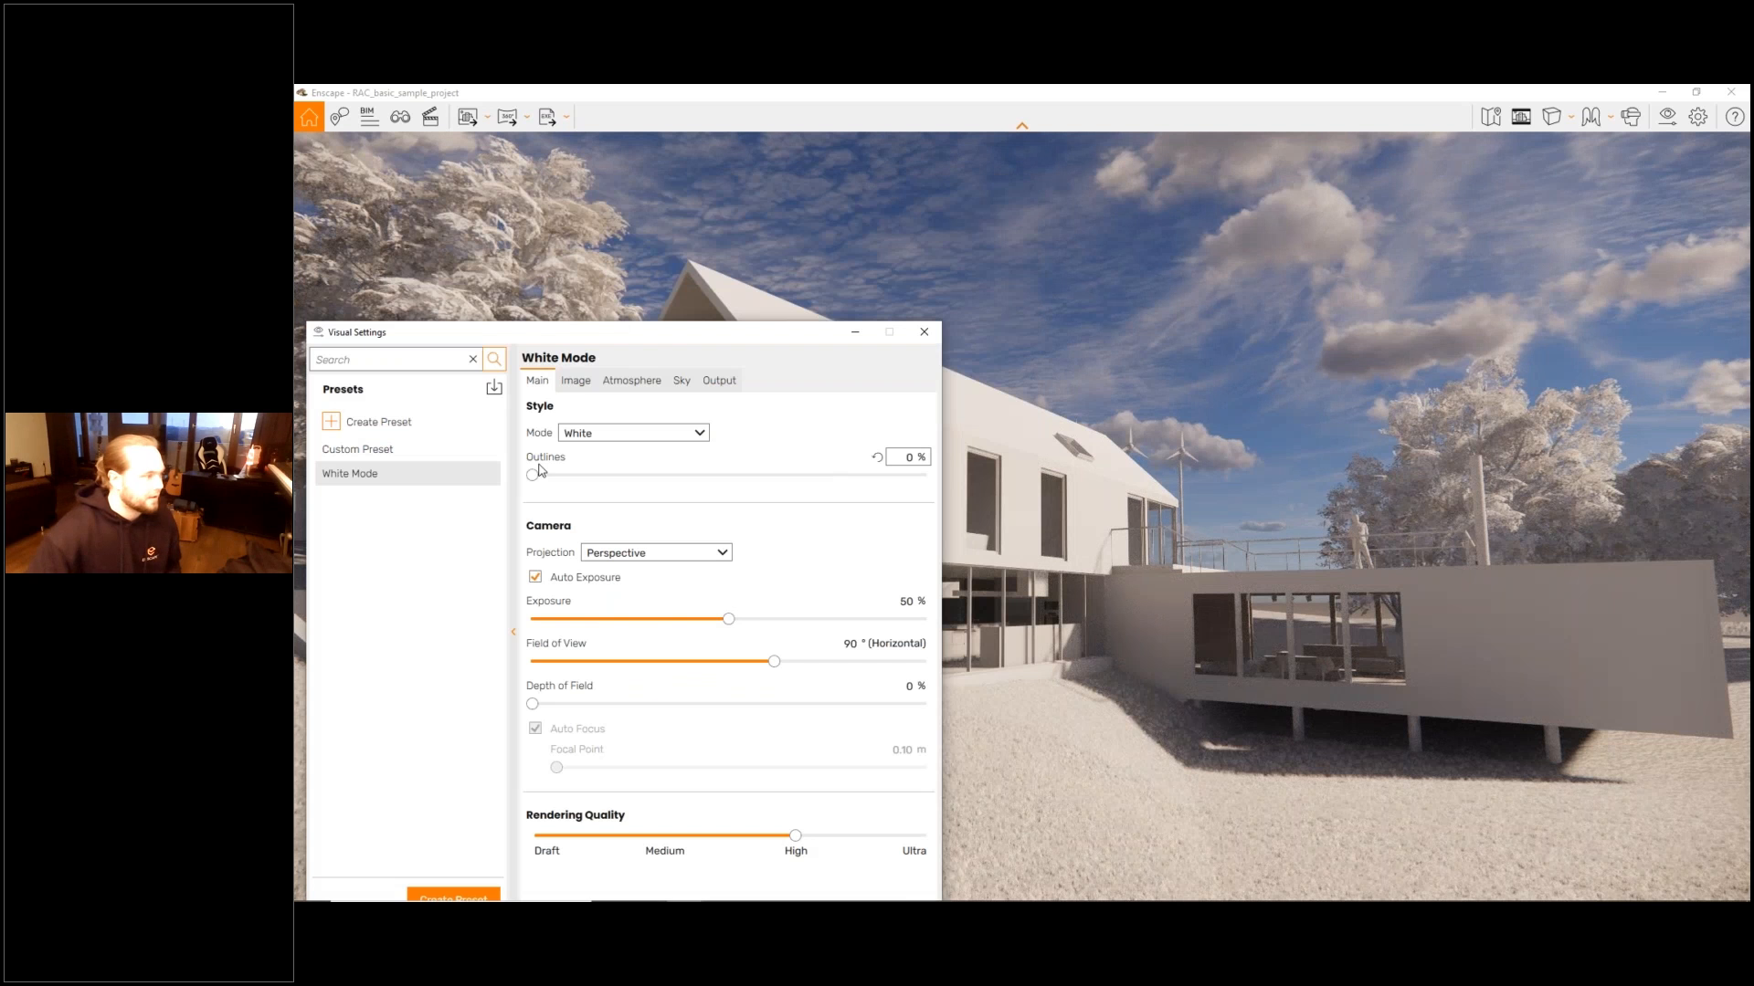
{"action": "left_click_drag", "start_coordinate": [538, 470], "coordinate": [648, 471]}
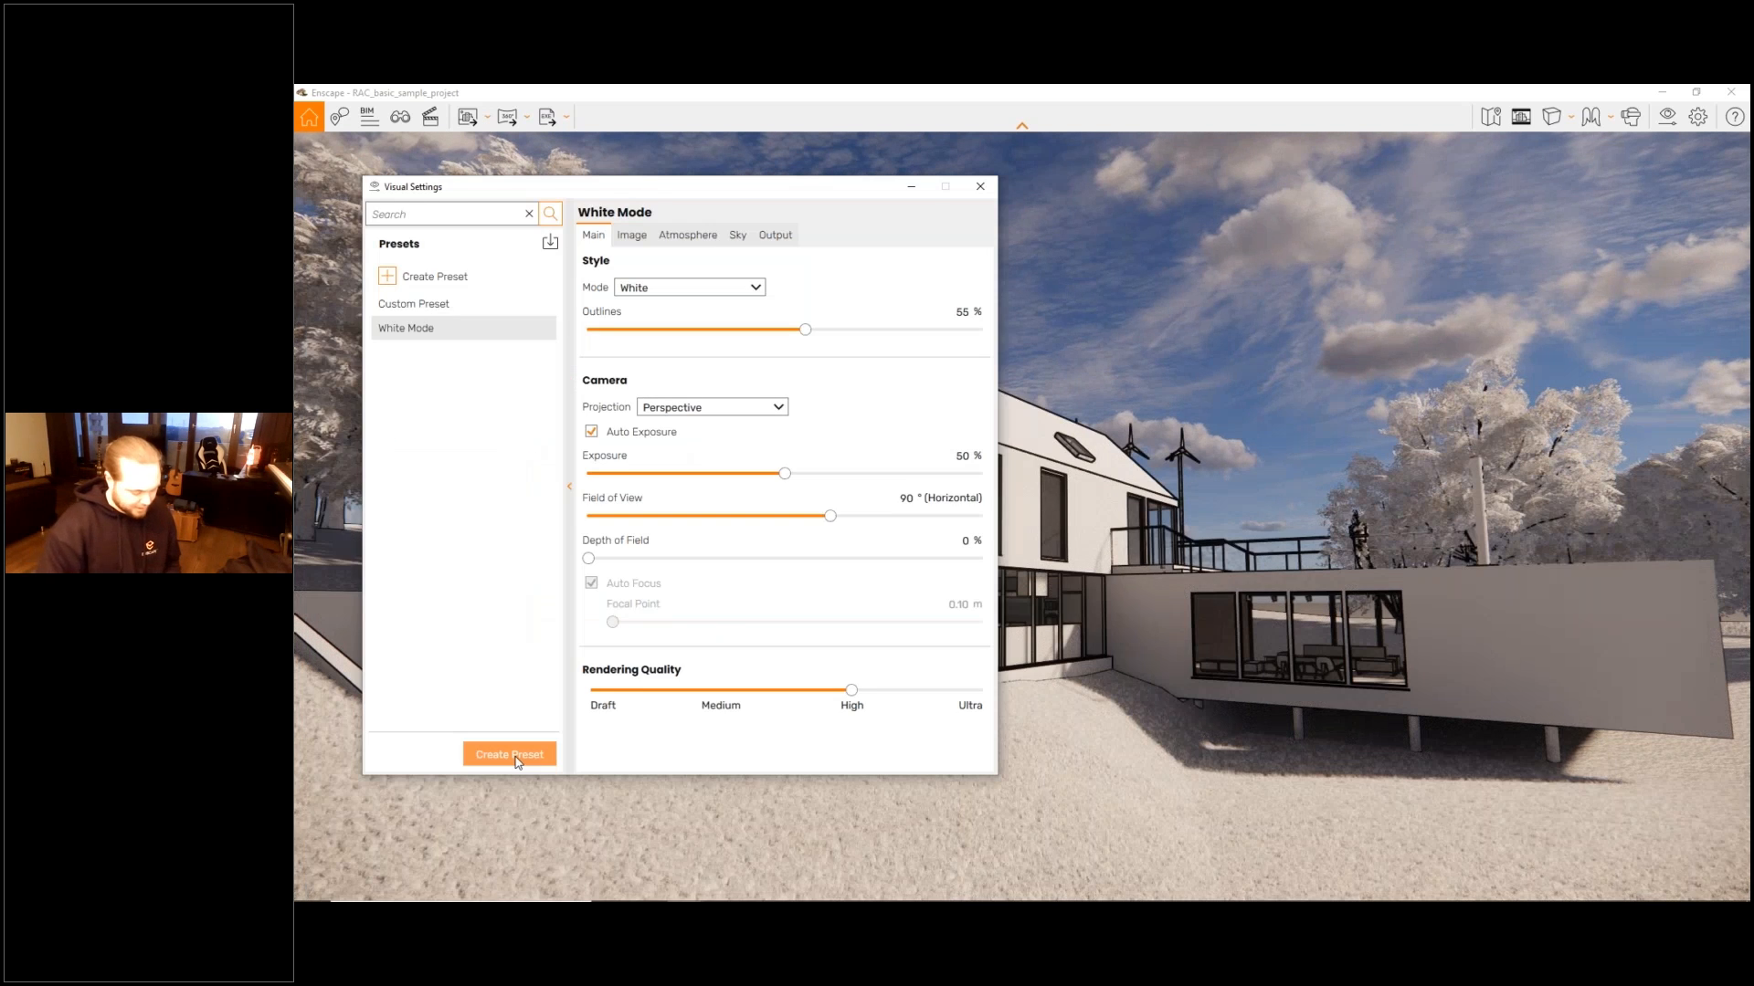
- Create a visual preset named Lighting Analysis and set its style mode to Light View
{"action": "left_click", "coordinate": [511, 754]}
{"action": "type", "text": "Lig"}
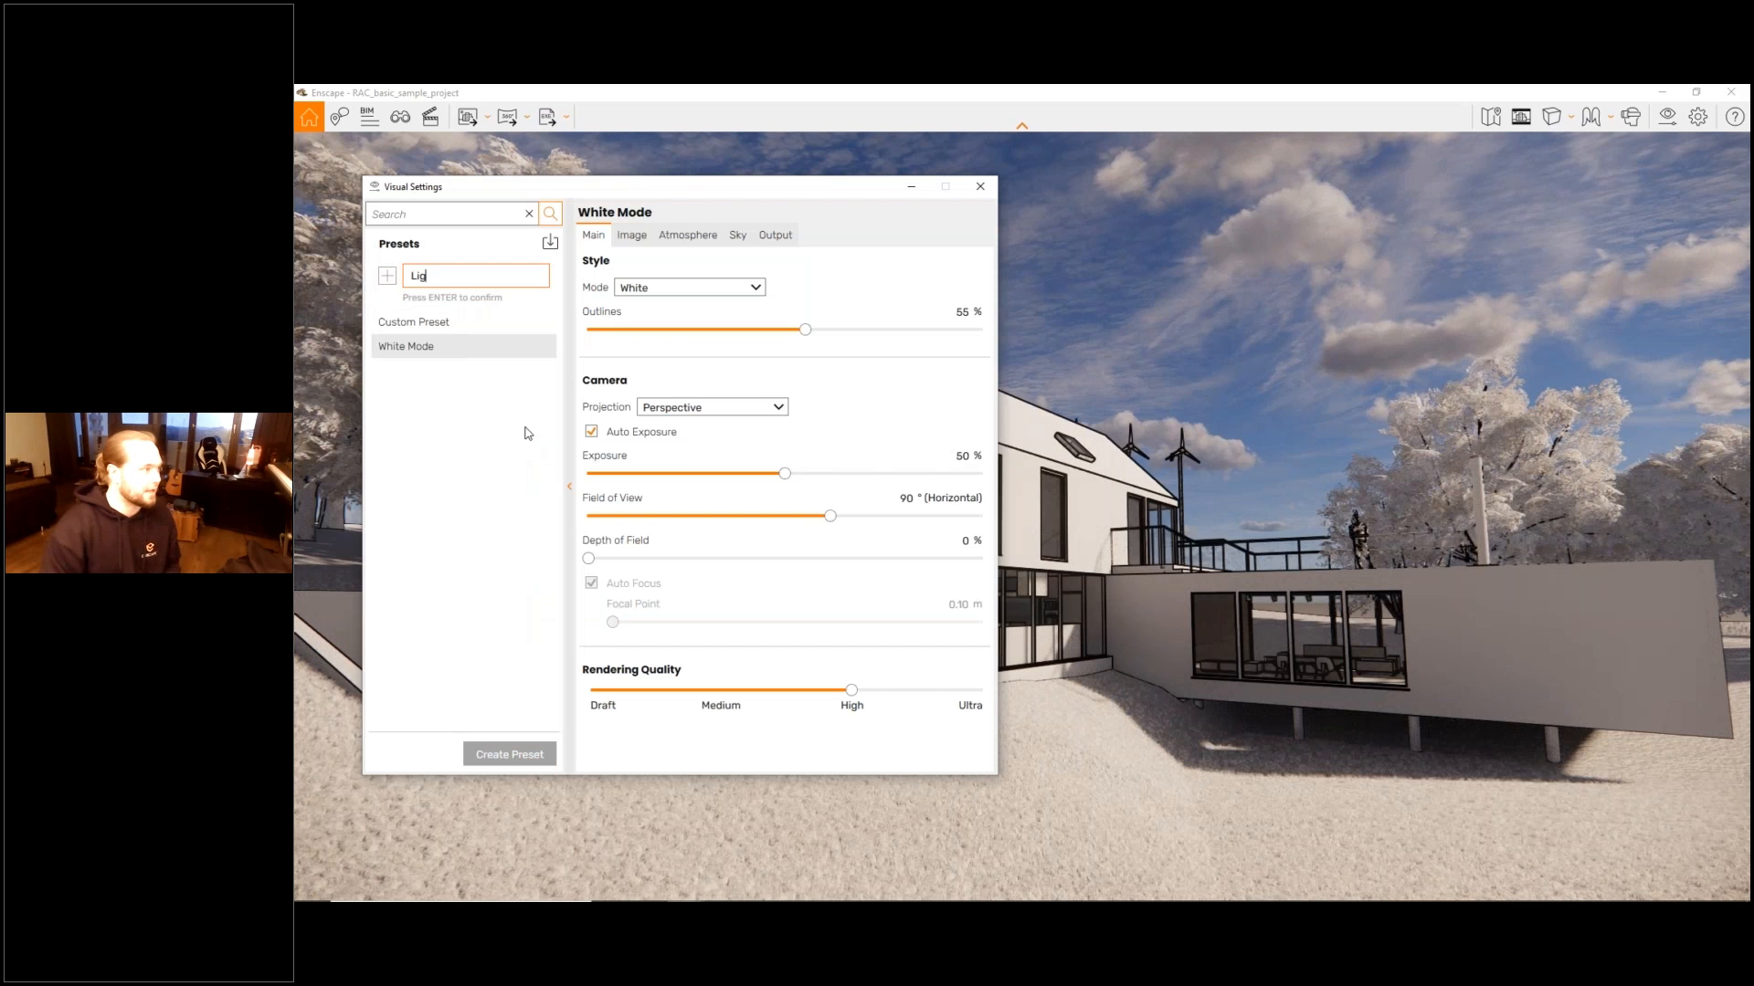
{"action": "type", "text": "hting Analys"}
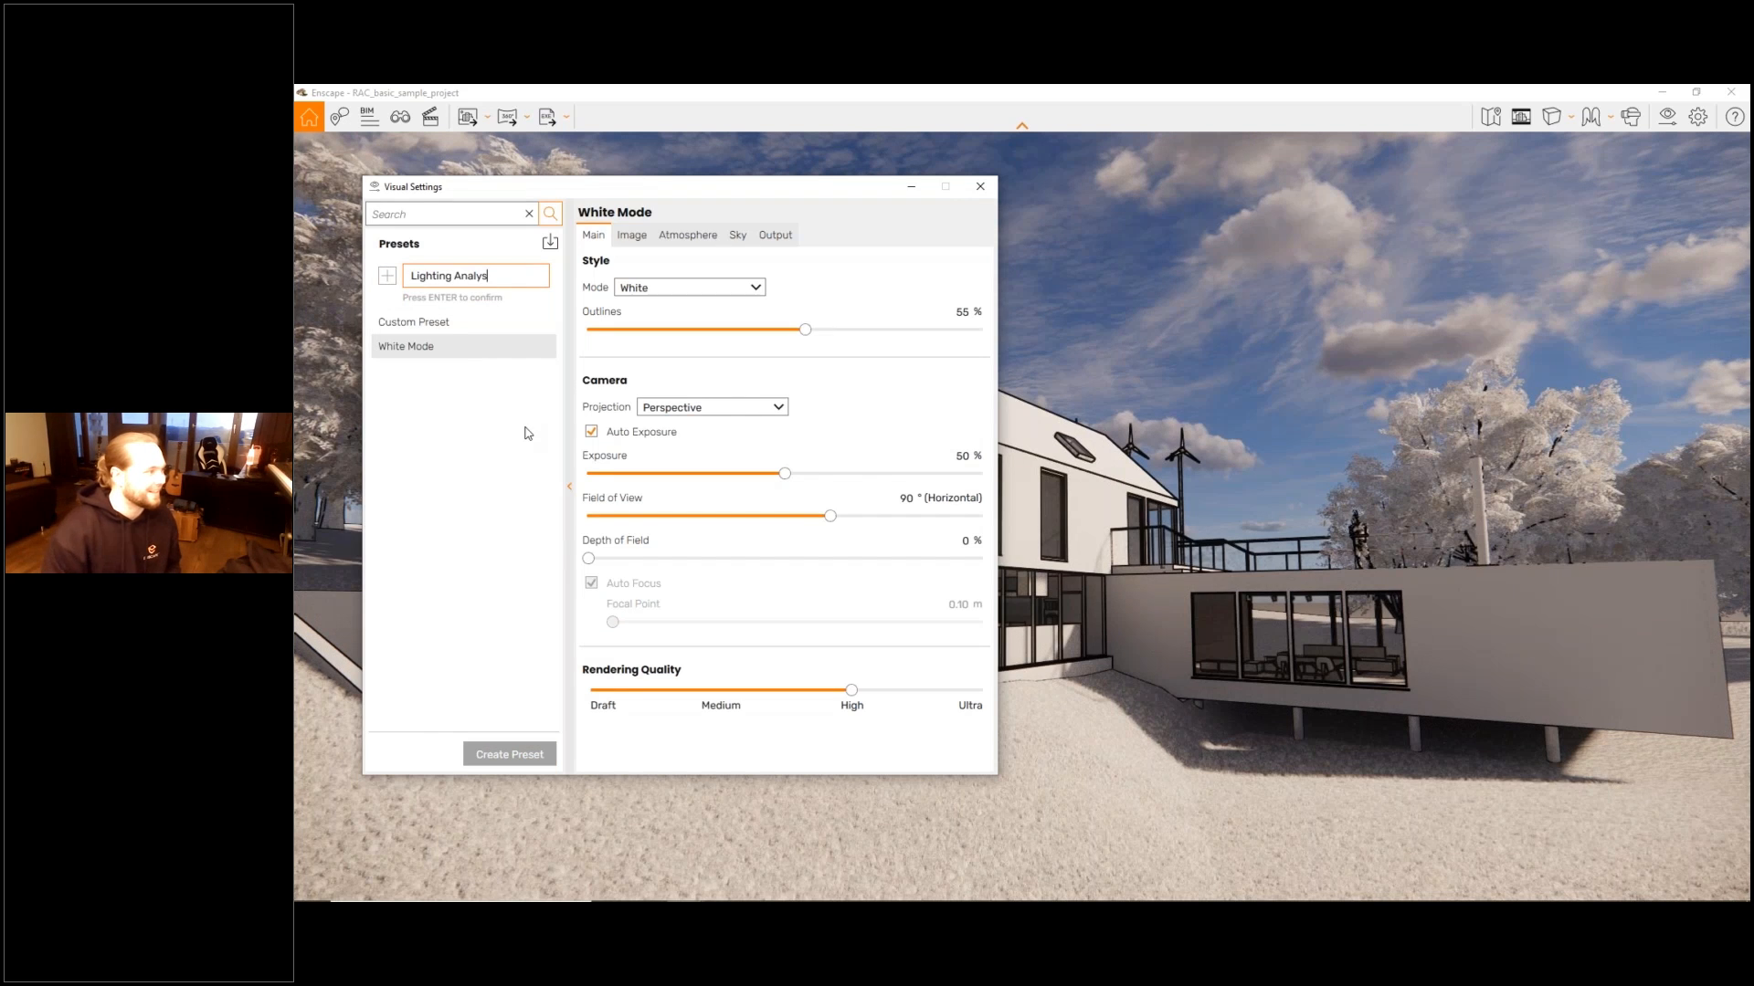
{"action": "type", "text": "is"}
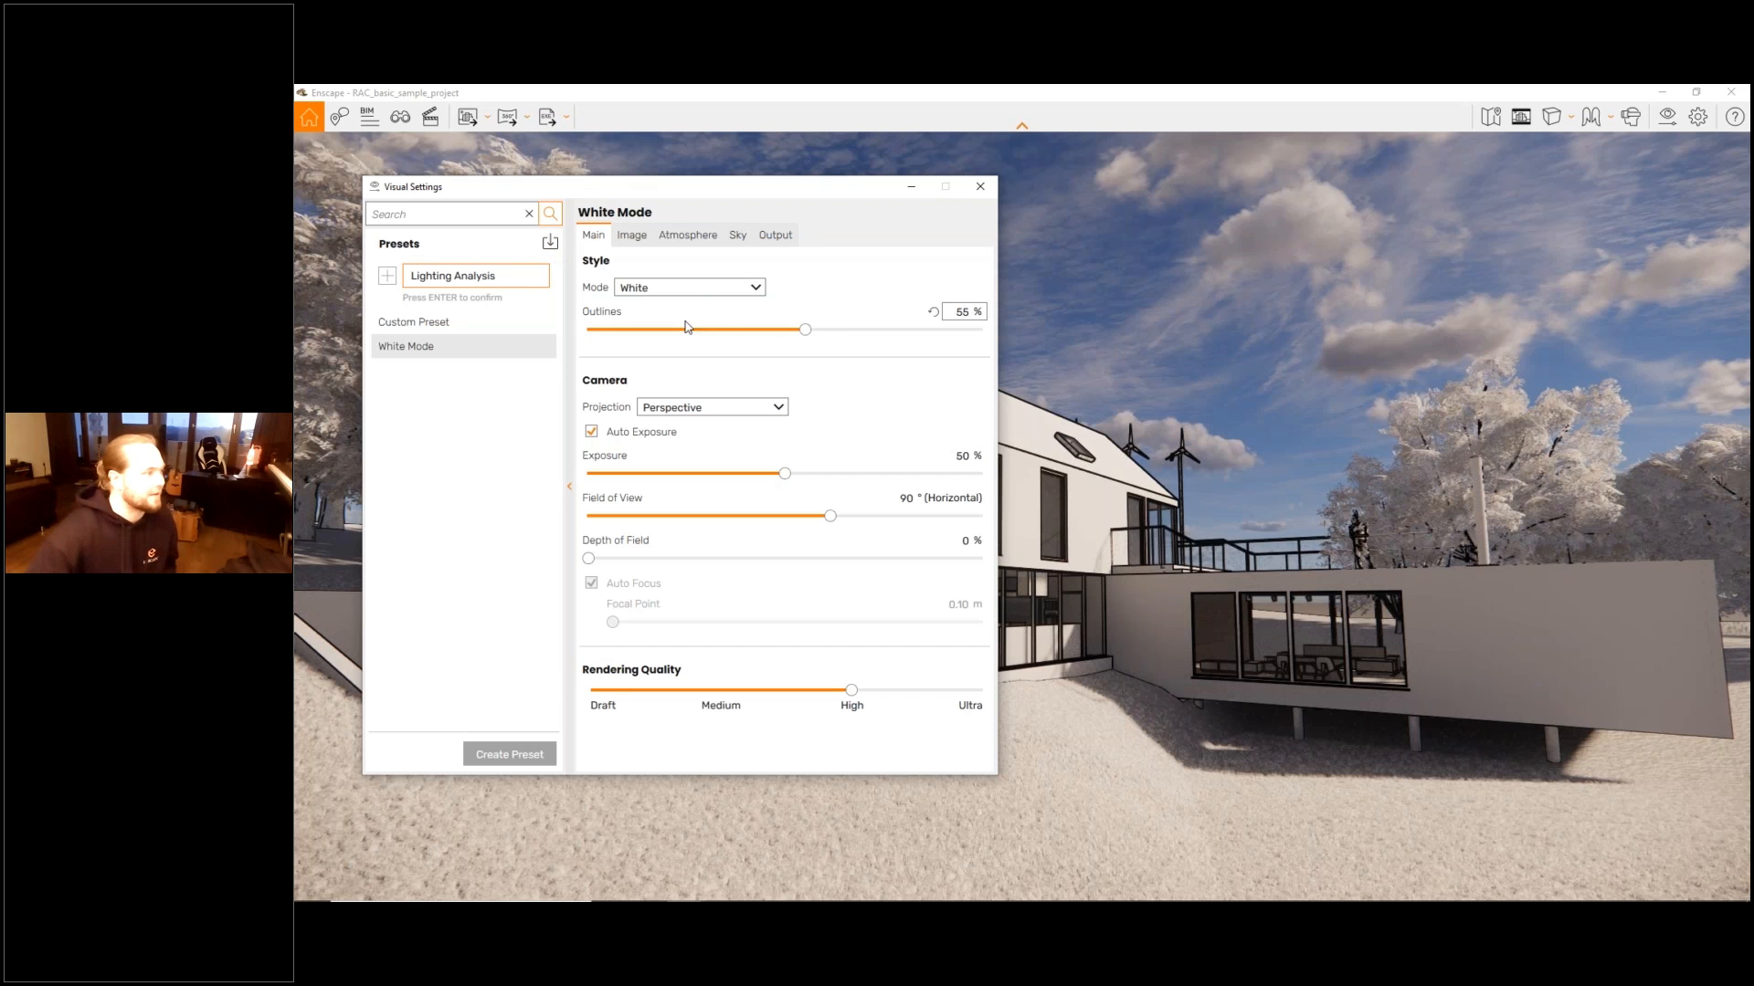
{"action": "key", "text": "Return"}
{"action": "left_click", "coordinate": [696, 289]}
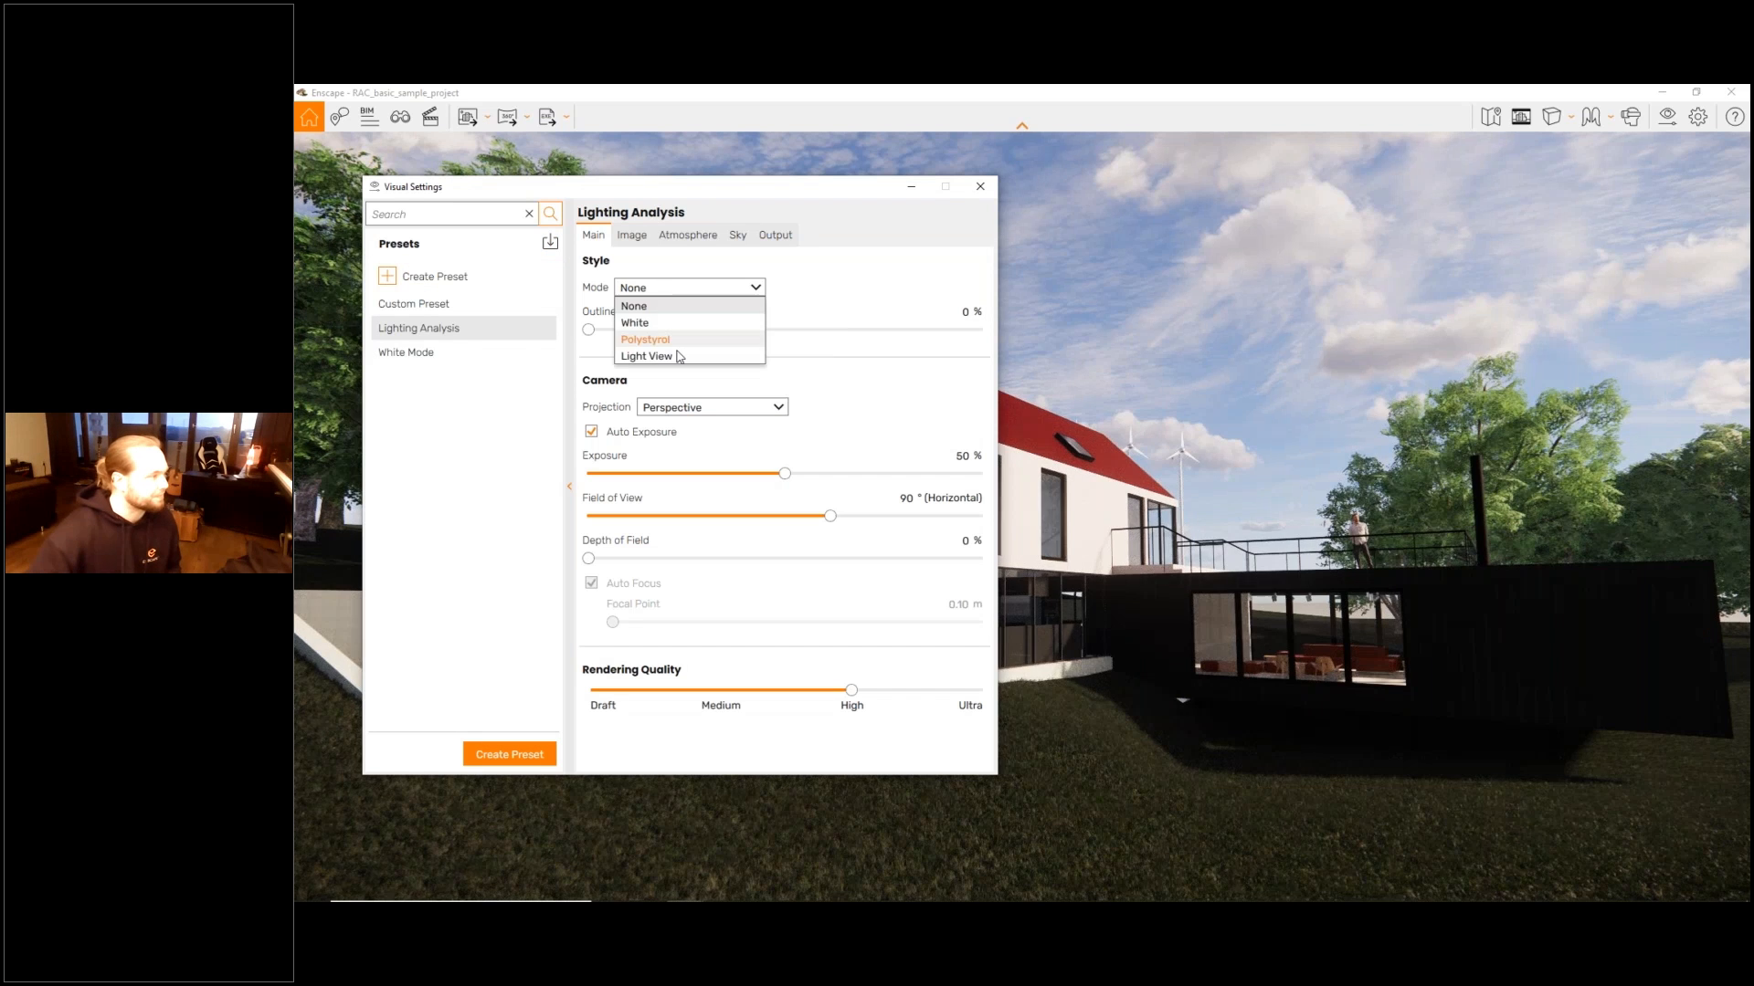
{"action": "left_click", "coordinate": [680, 357]}
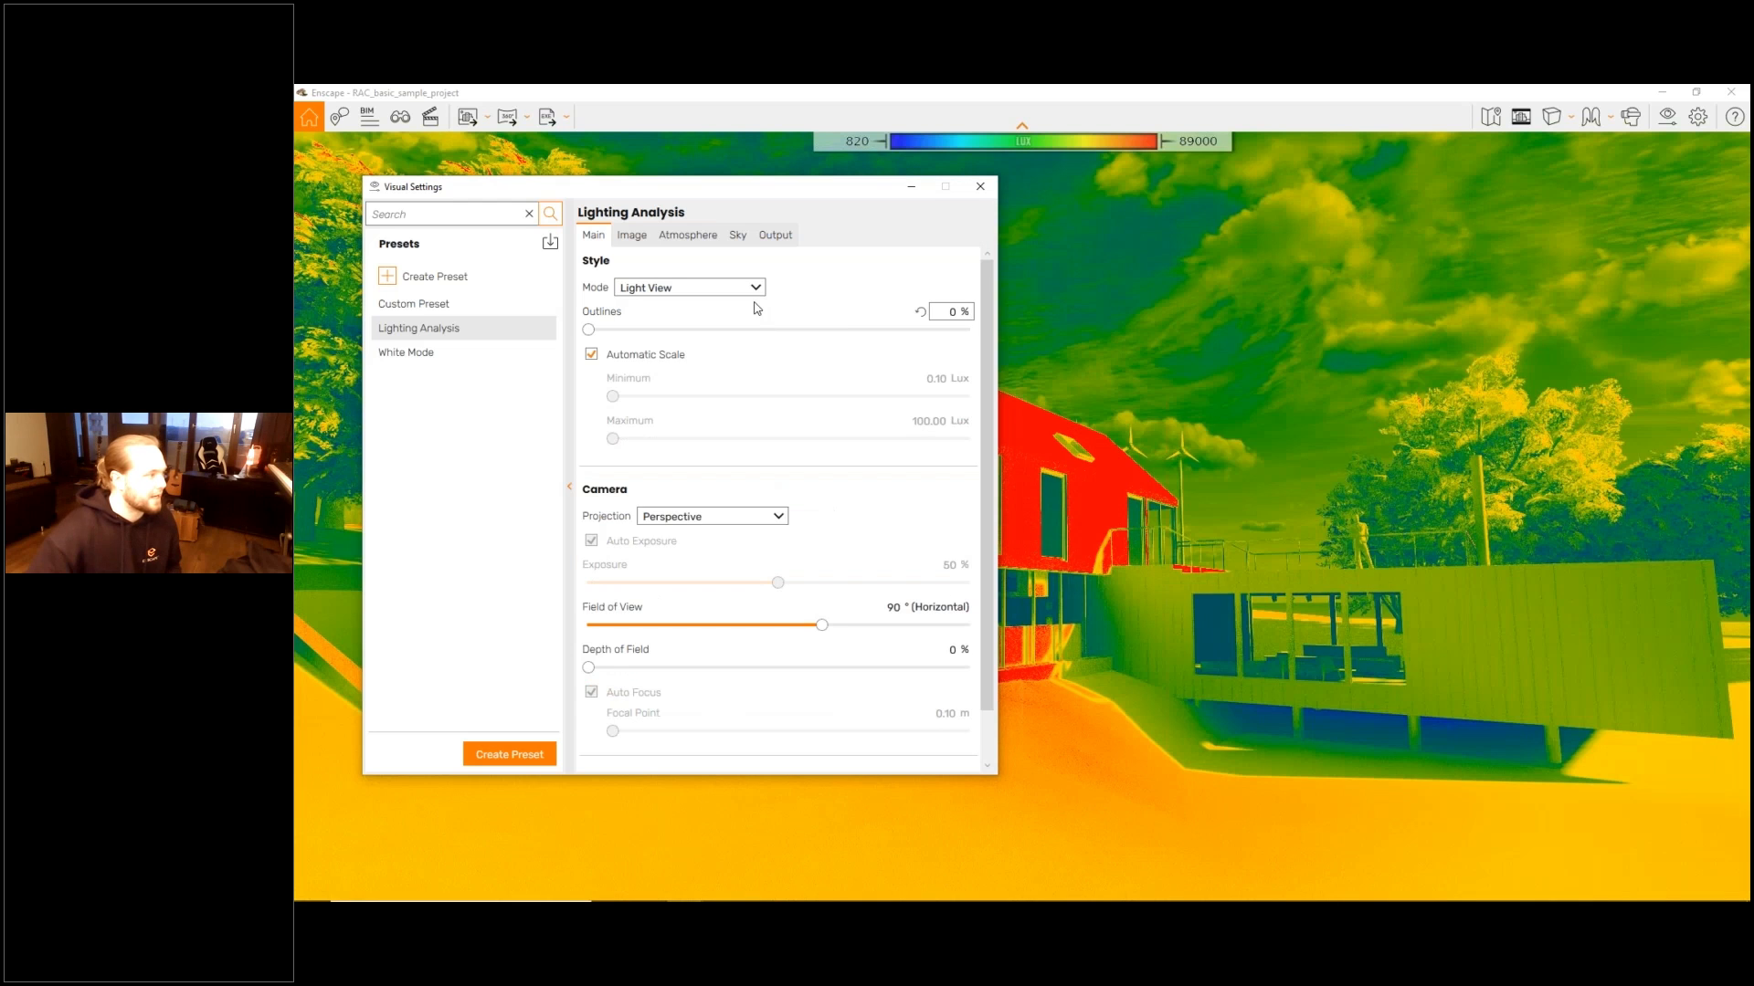
- Add a new visual preset and enter Depth of Field as its name
{"action": "left_click", "coordinate": [509, 754]}
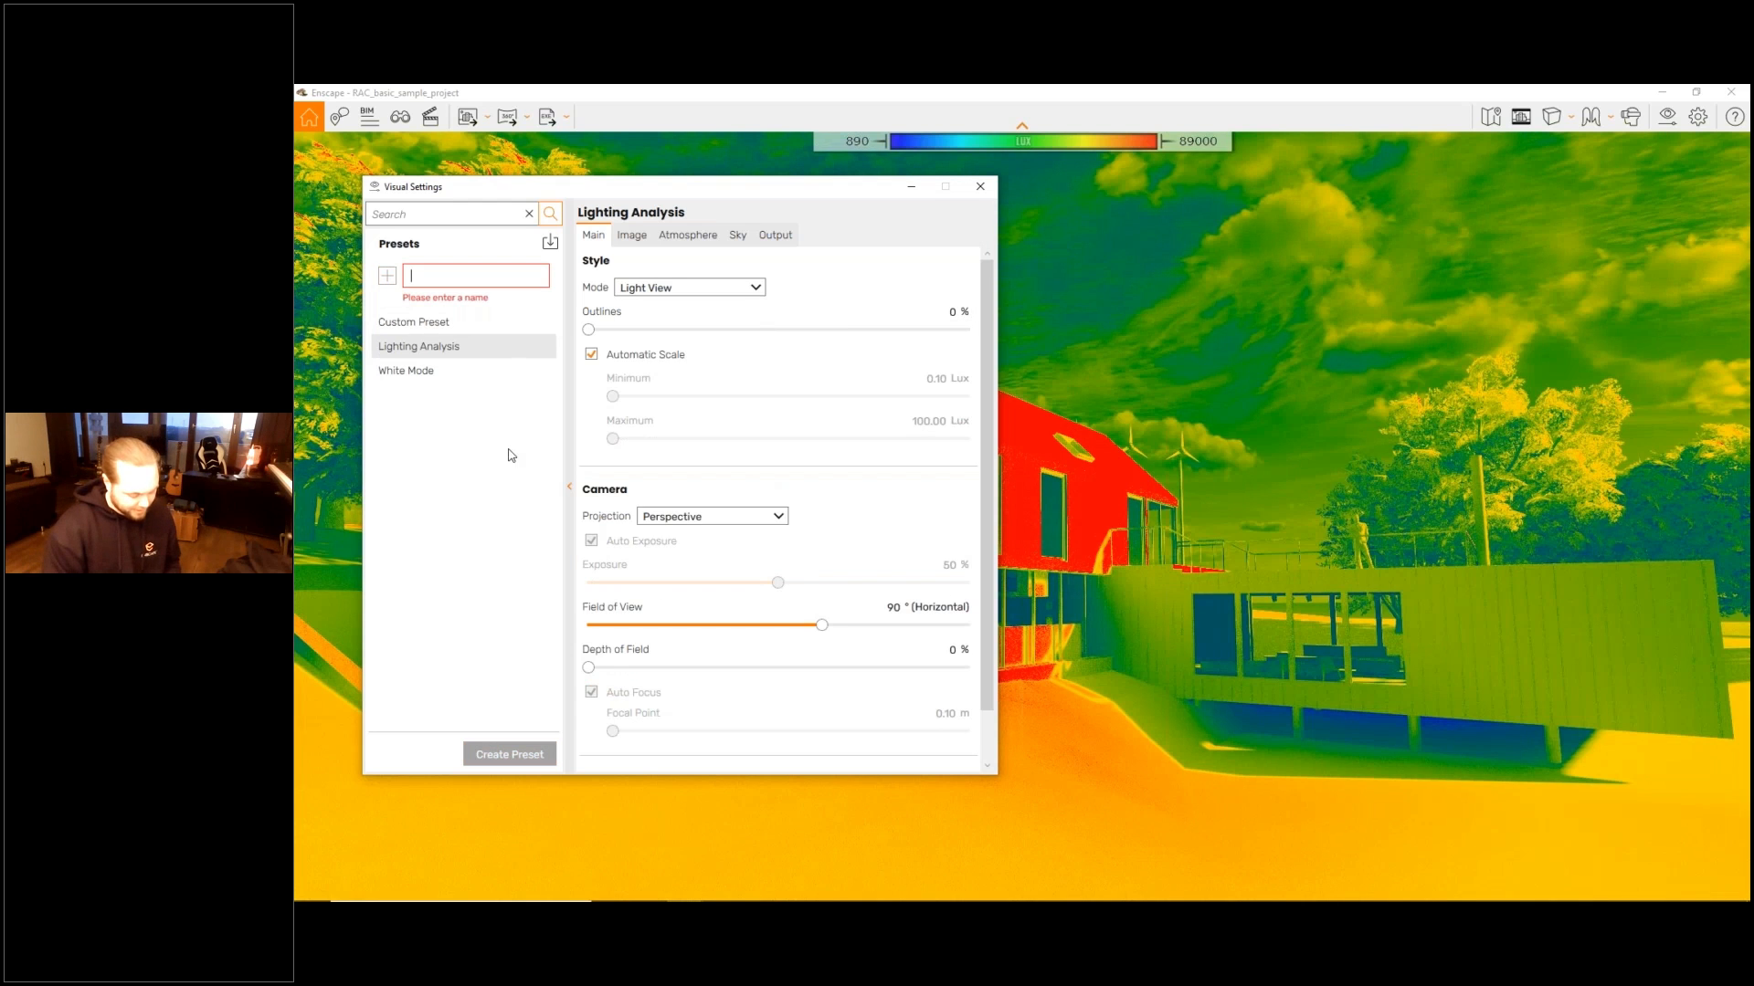
{"action": "type", "text": "Depth"}
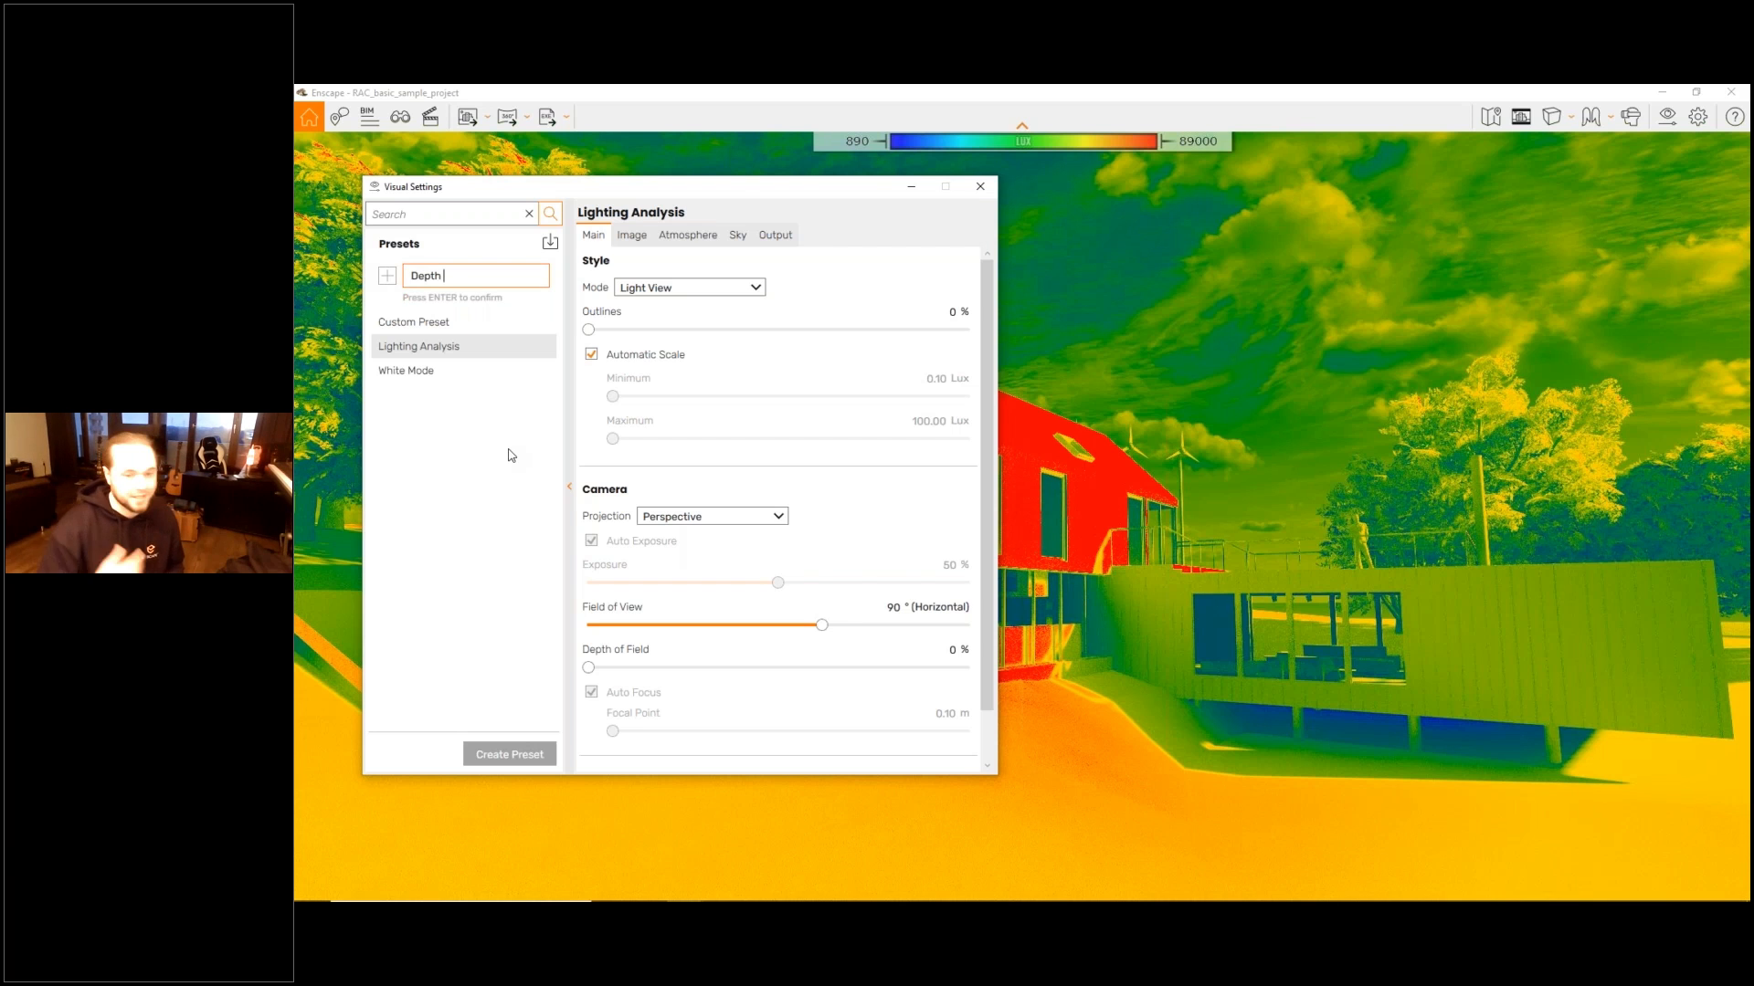
{"action": "type", "text": " of Fi"}
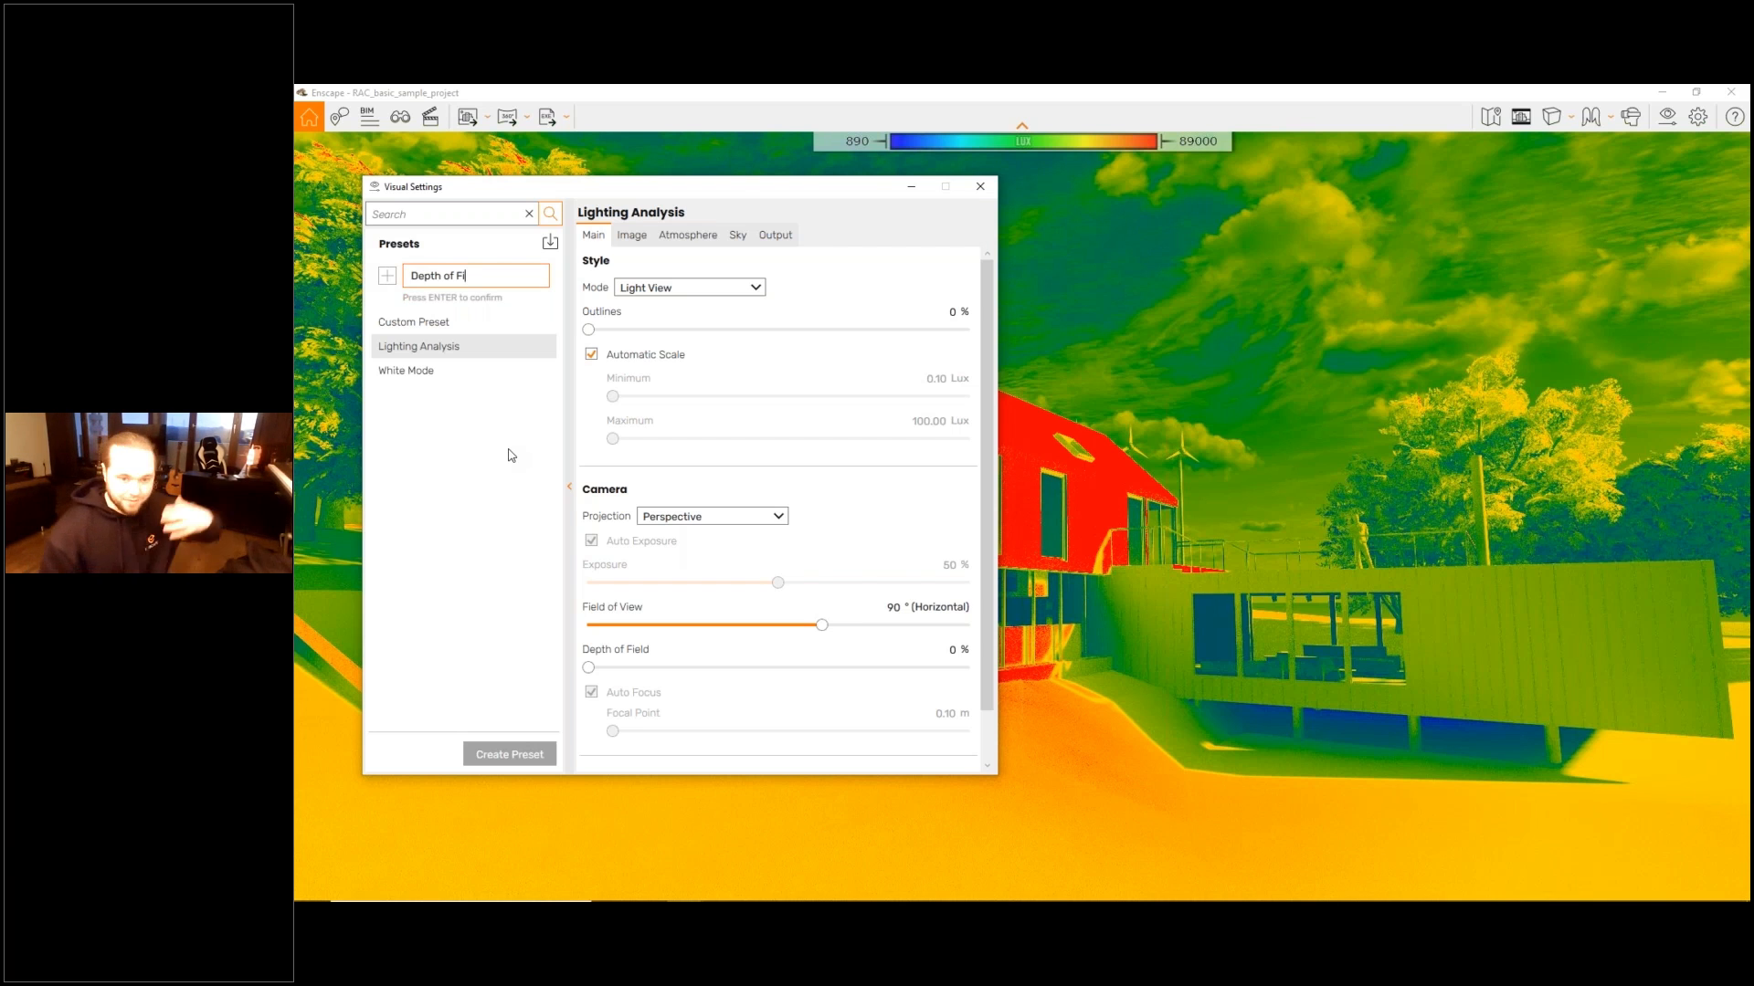
{"action": "type", "text": "eld"}
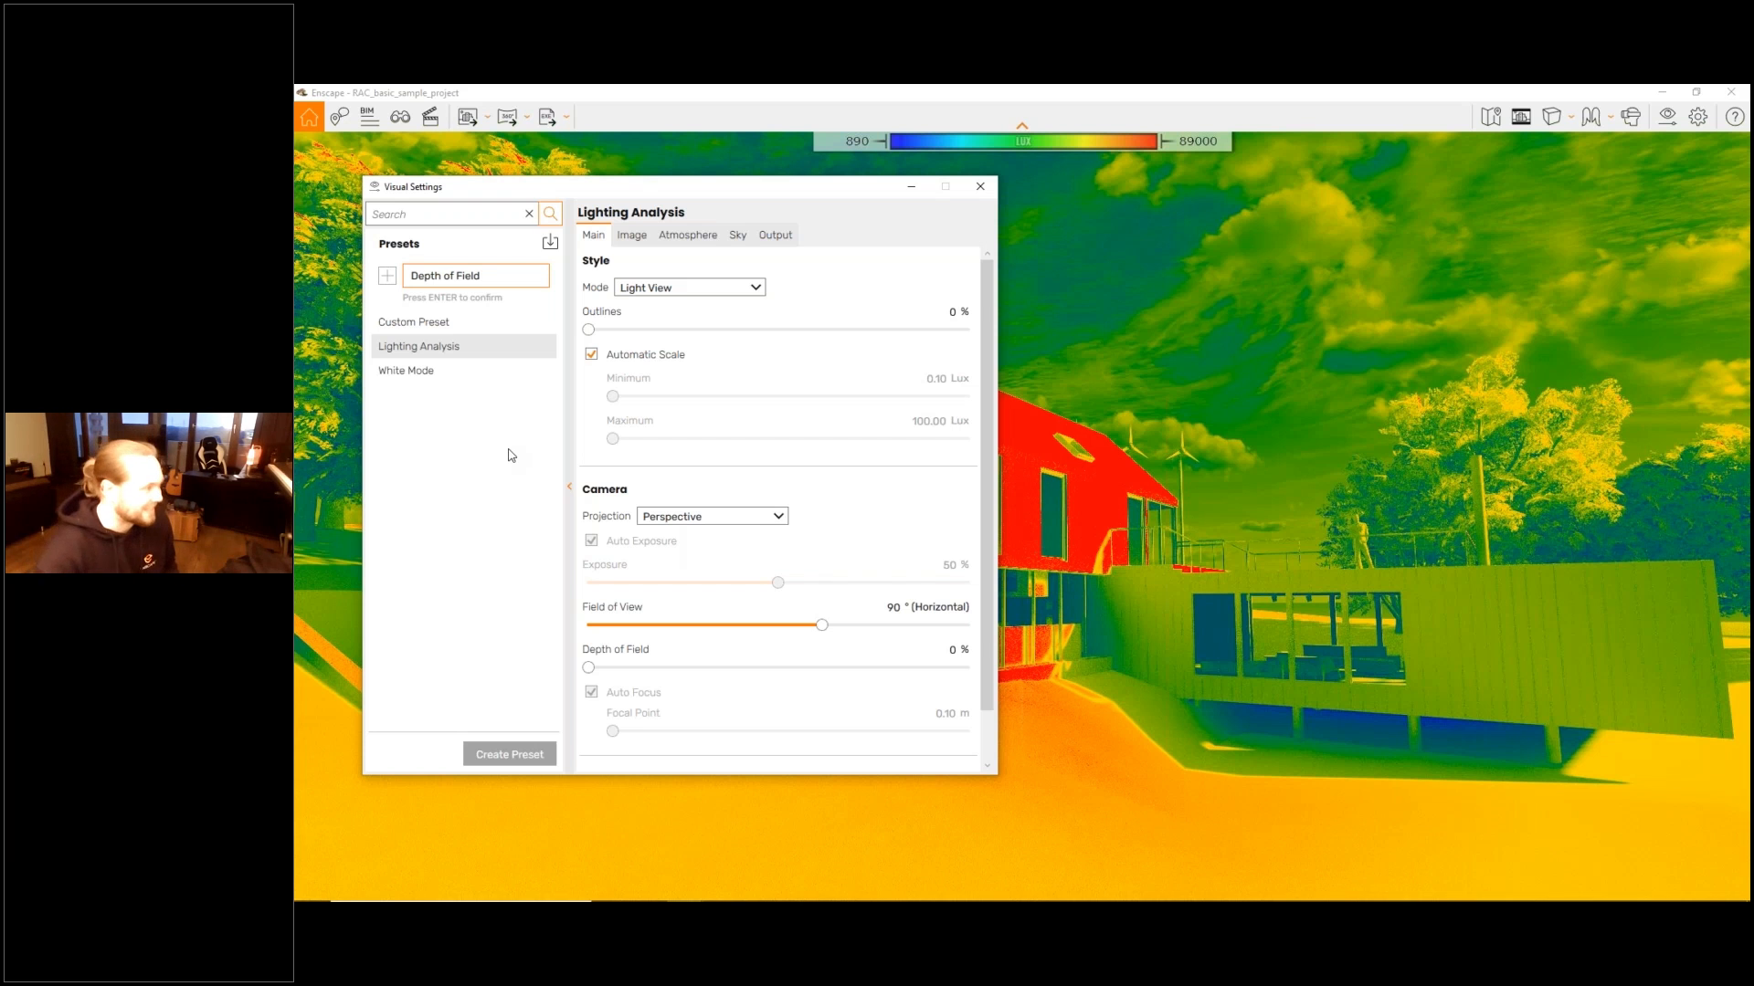
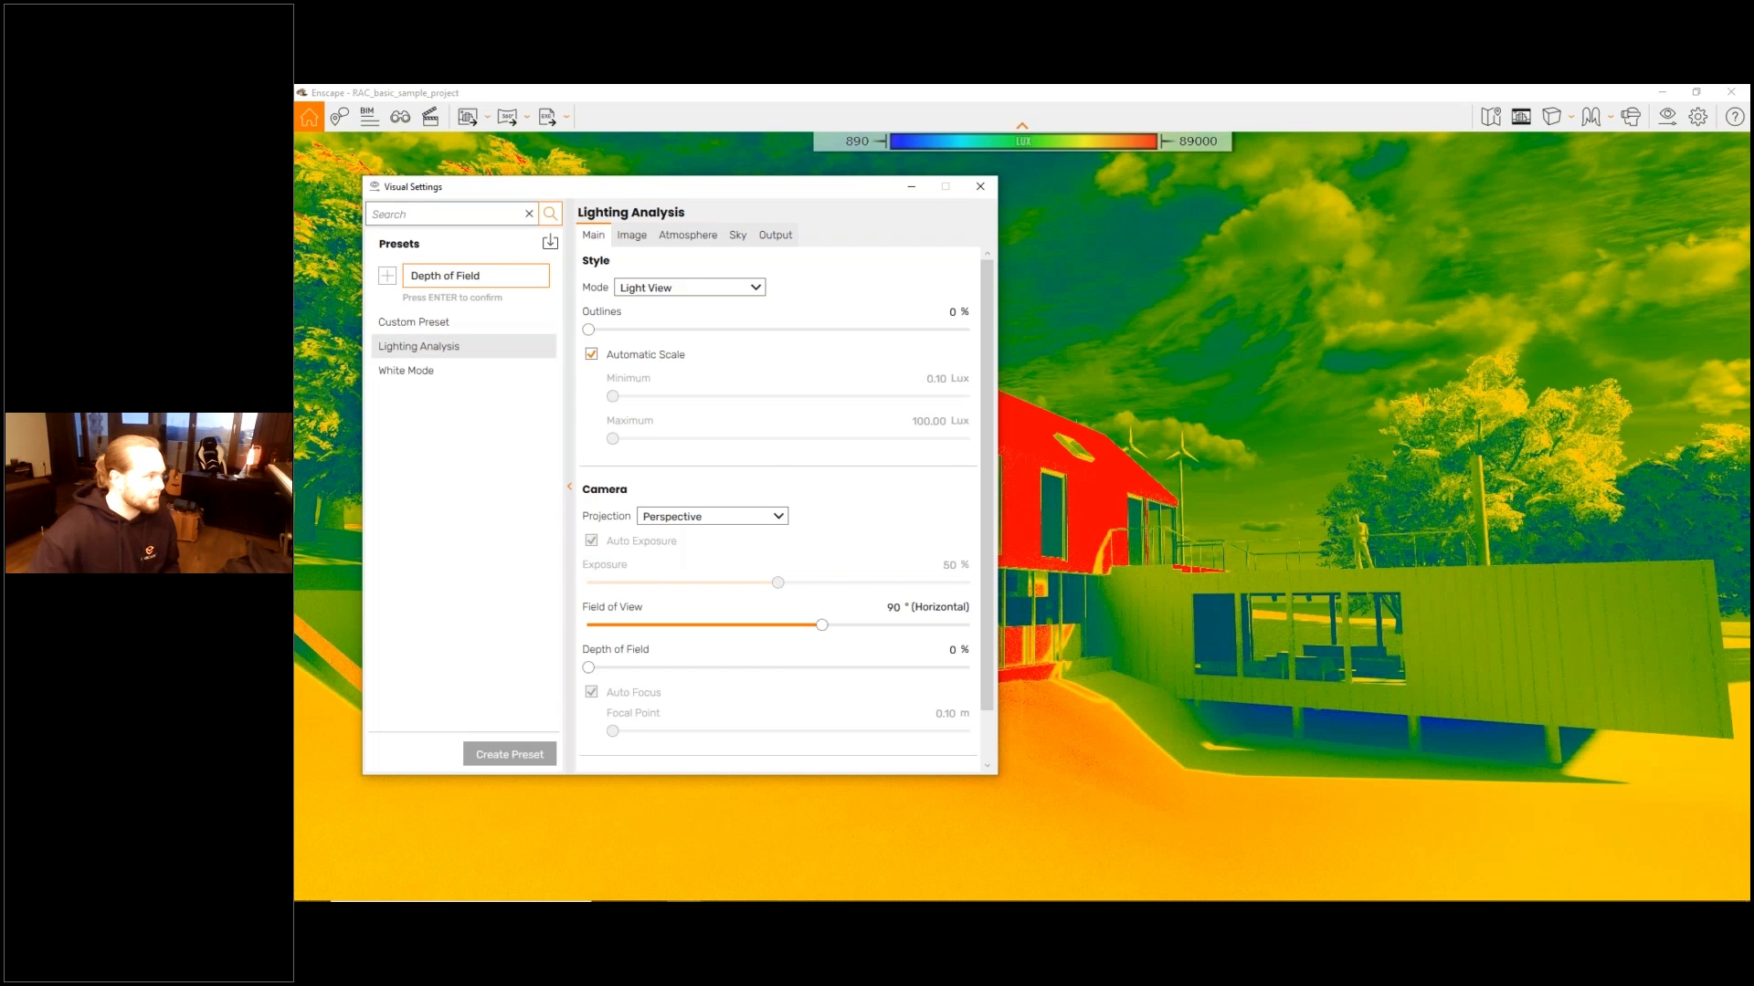
- Confirm the new Depth of Field preset, then make Custom Preset active and reposition the Visual Settings window clear of the house
{"action": "key", "text": "Return"}
{"action": "left_click", "coordinate": [452, 309]}
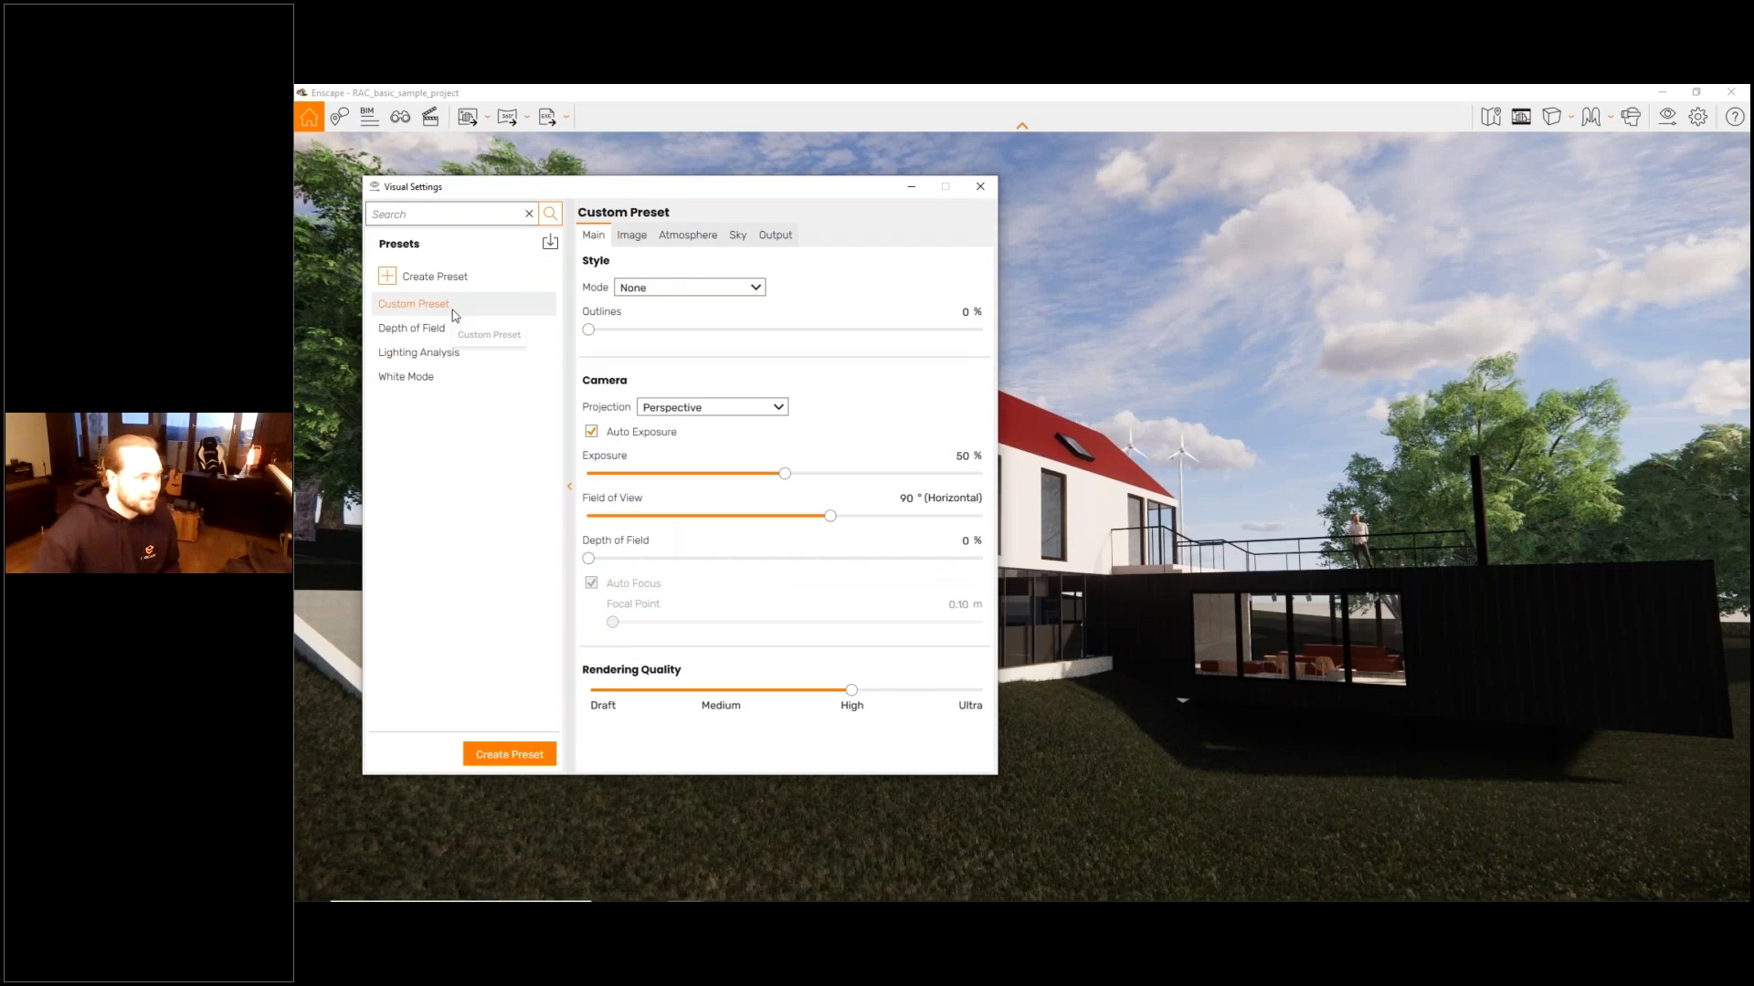
{"action": "left_click_drag", "start_coordinate": [710, 206], "coordinate": [1508, 182]}
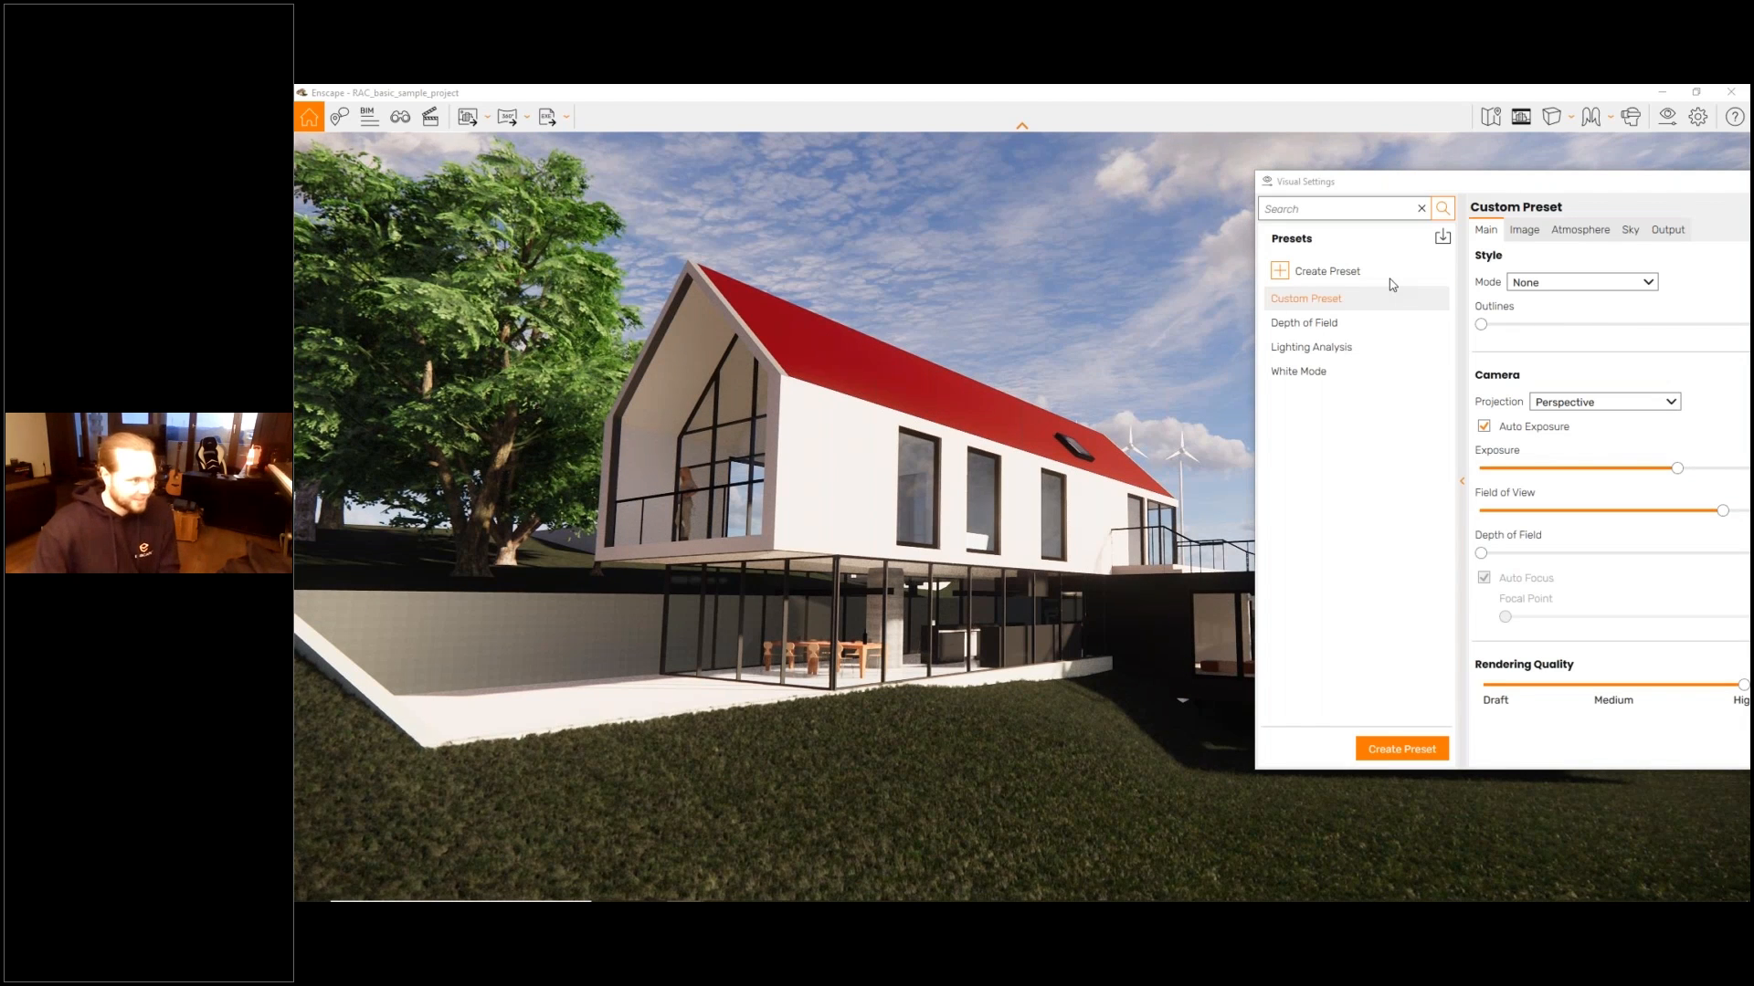
{"action": "left_click_drag", "start_coordinate": [1468, 182], "coordinate": [1254, 178]}
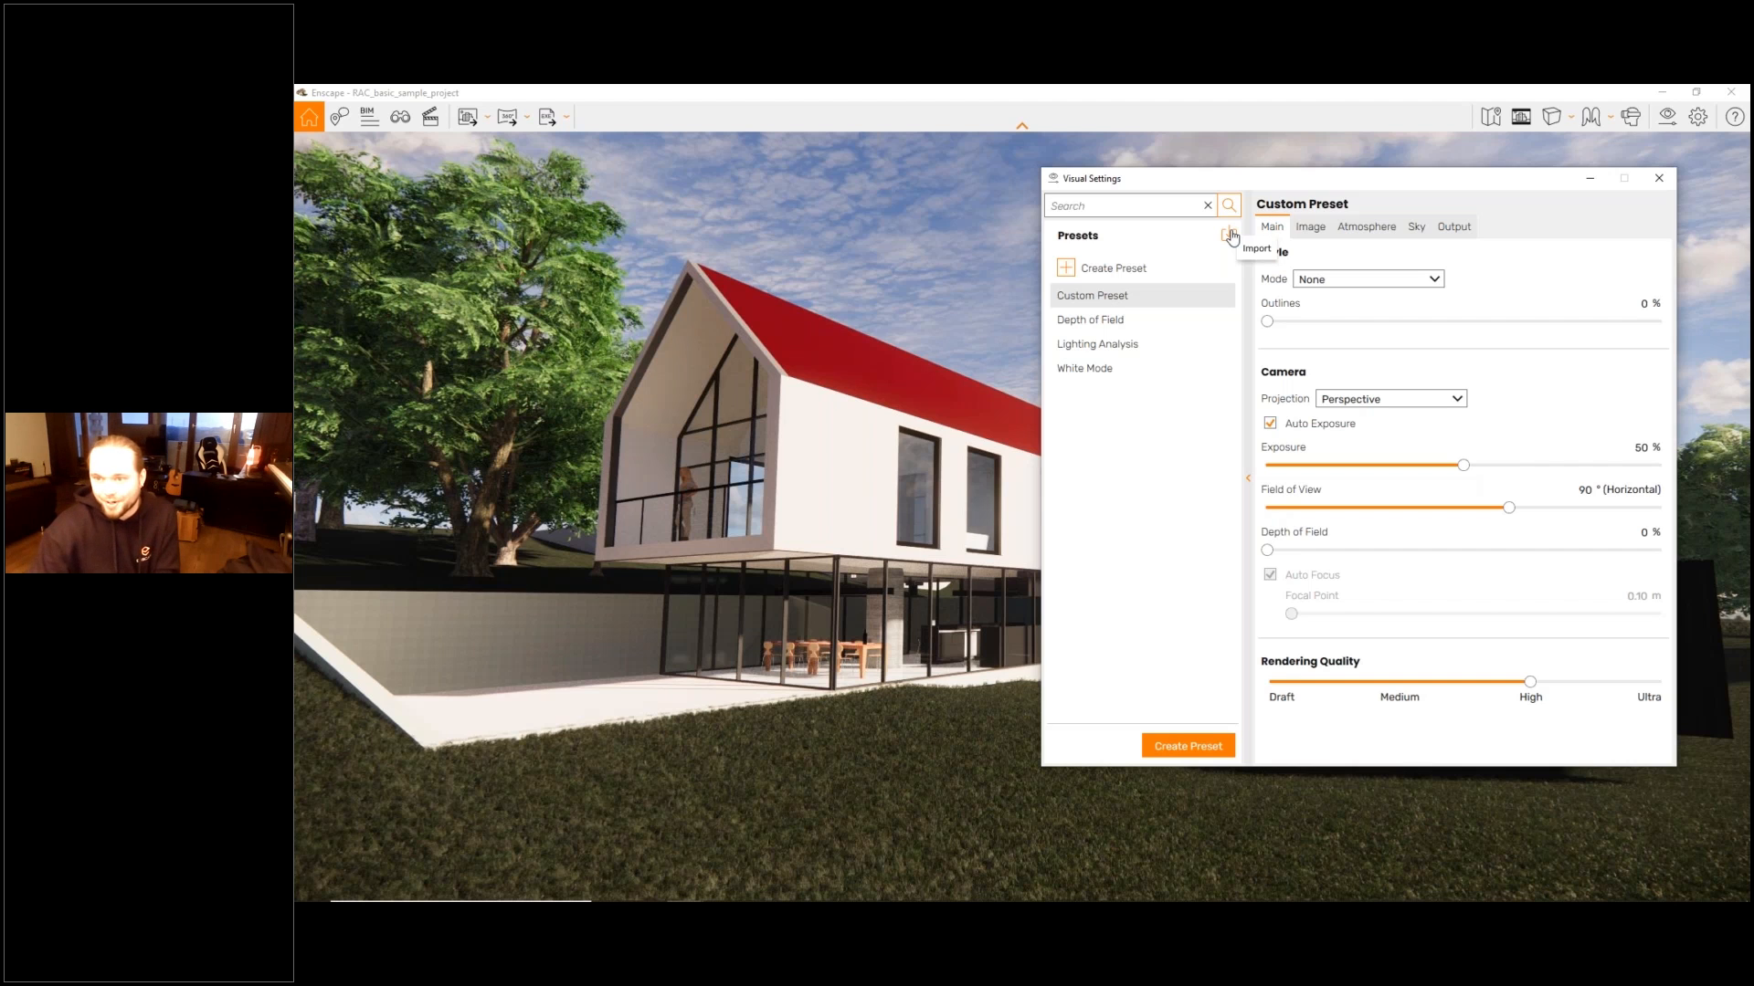
{"action": "left_click", "coordinate": [1232, 239]}
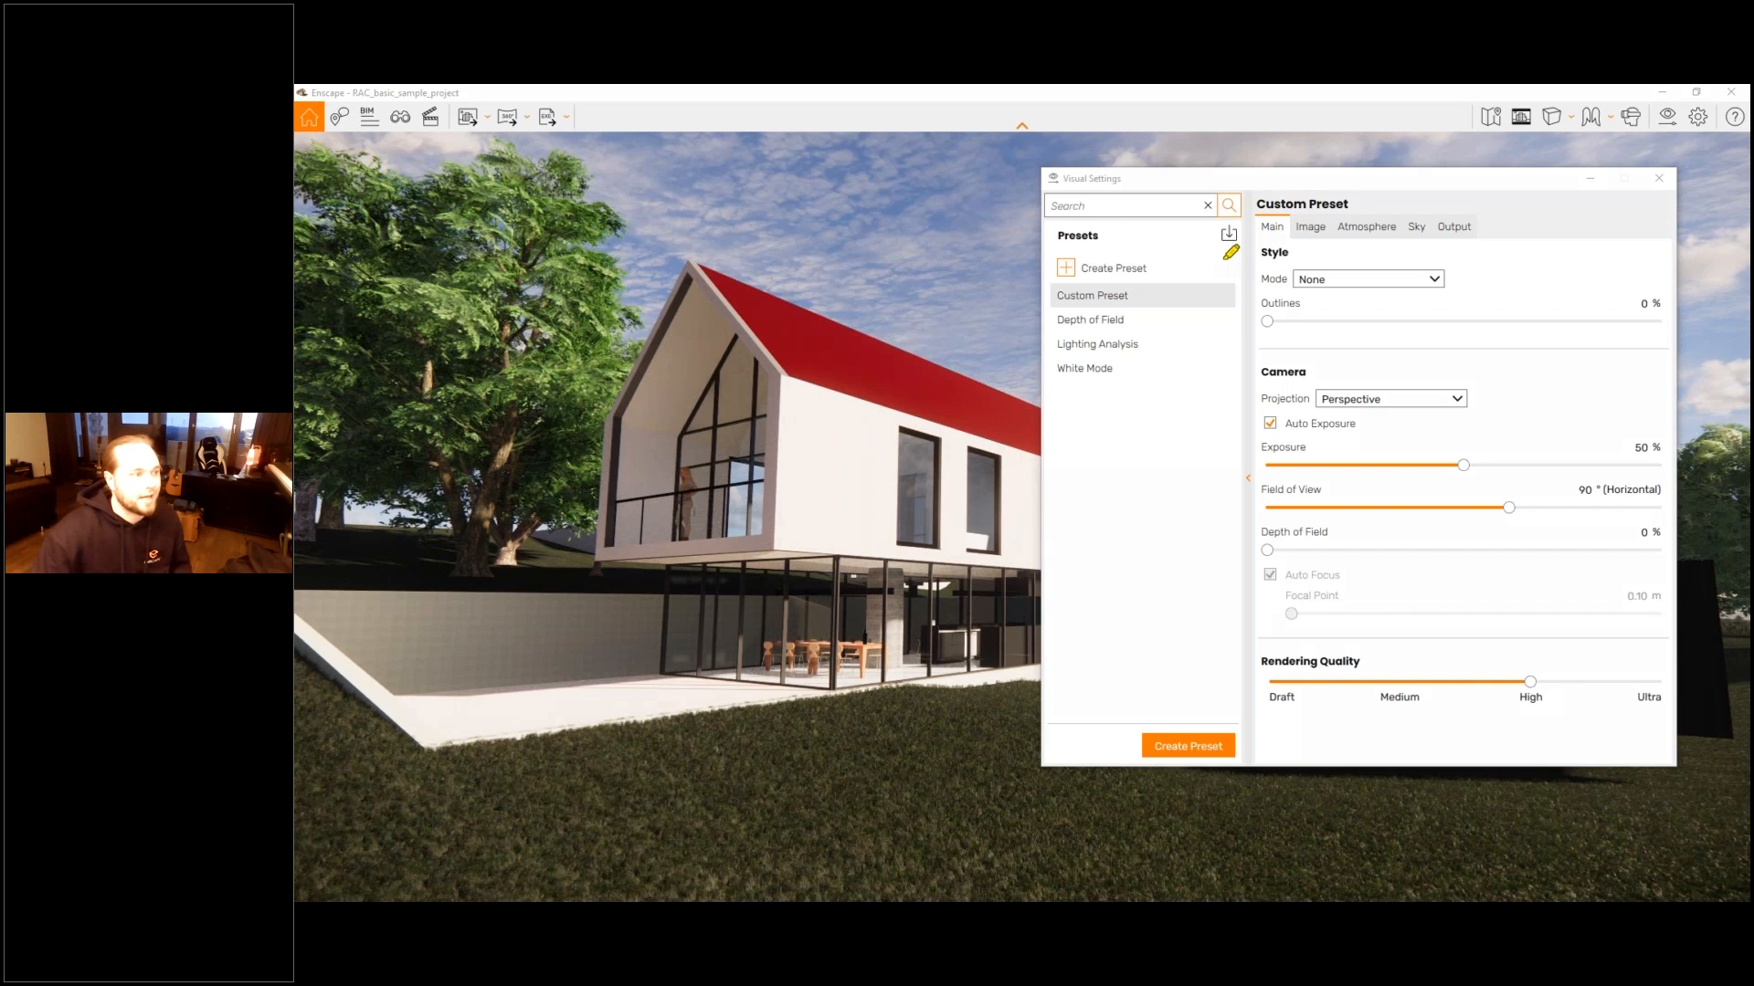
{"action": "left_click_drag", "start_coordinate": [1224, 260], "coordinate": [1195, 280]}
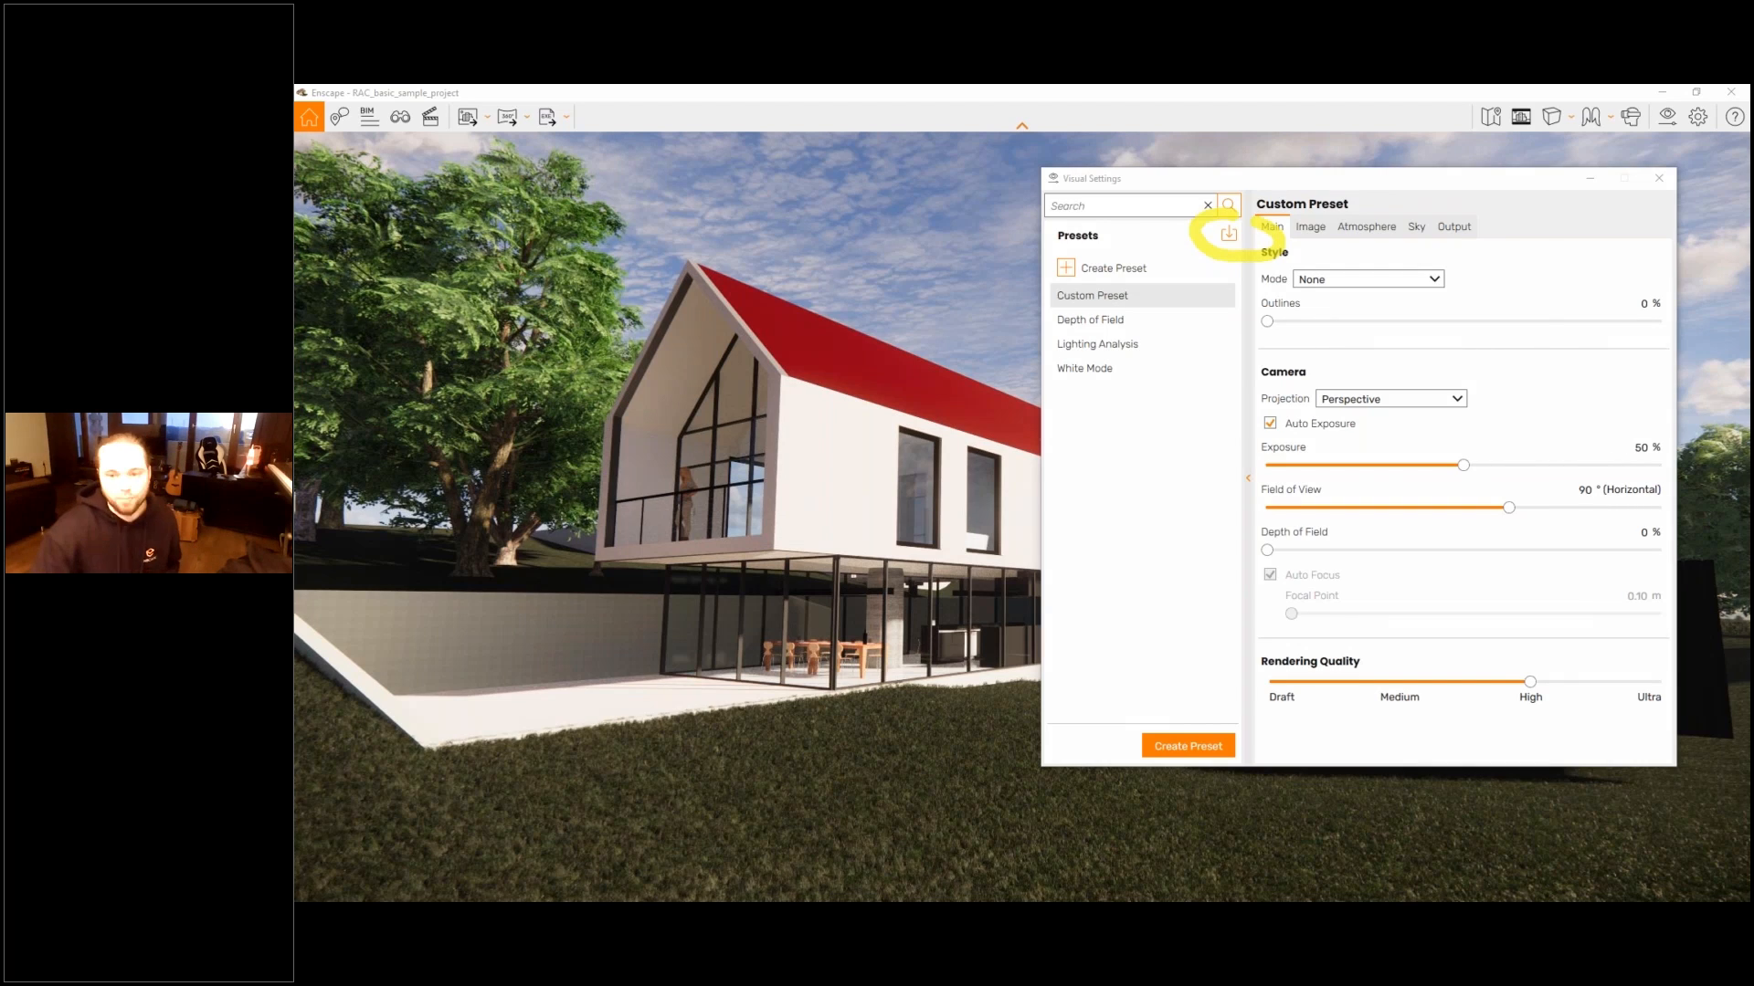
{"action": "left_click", "coordinate": [1229, 234]}
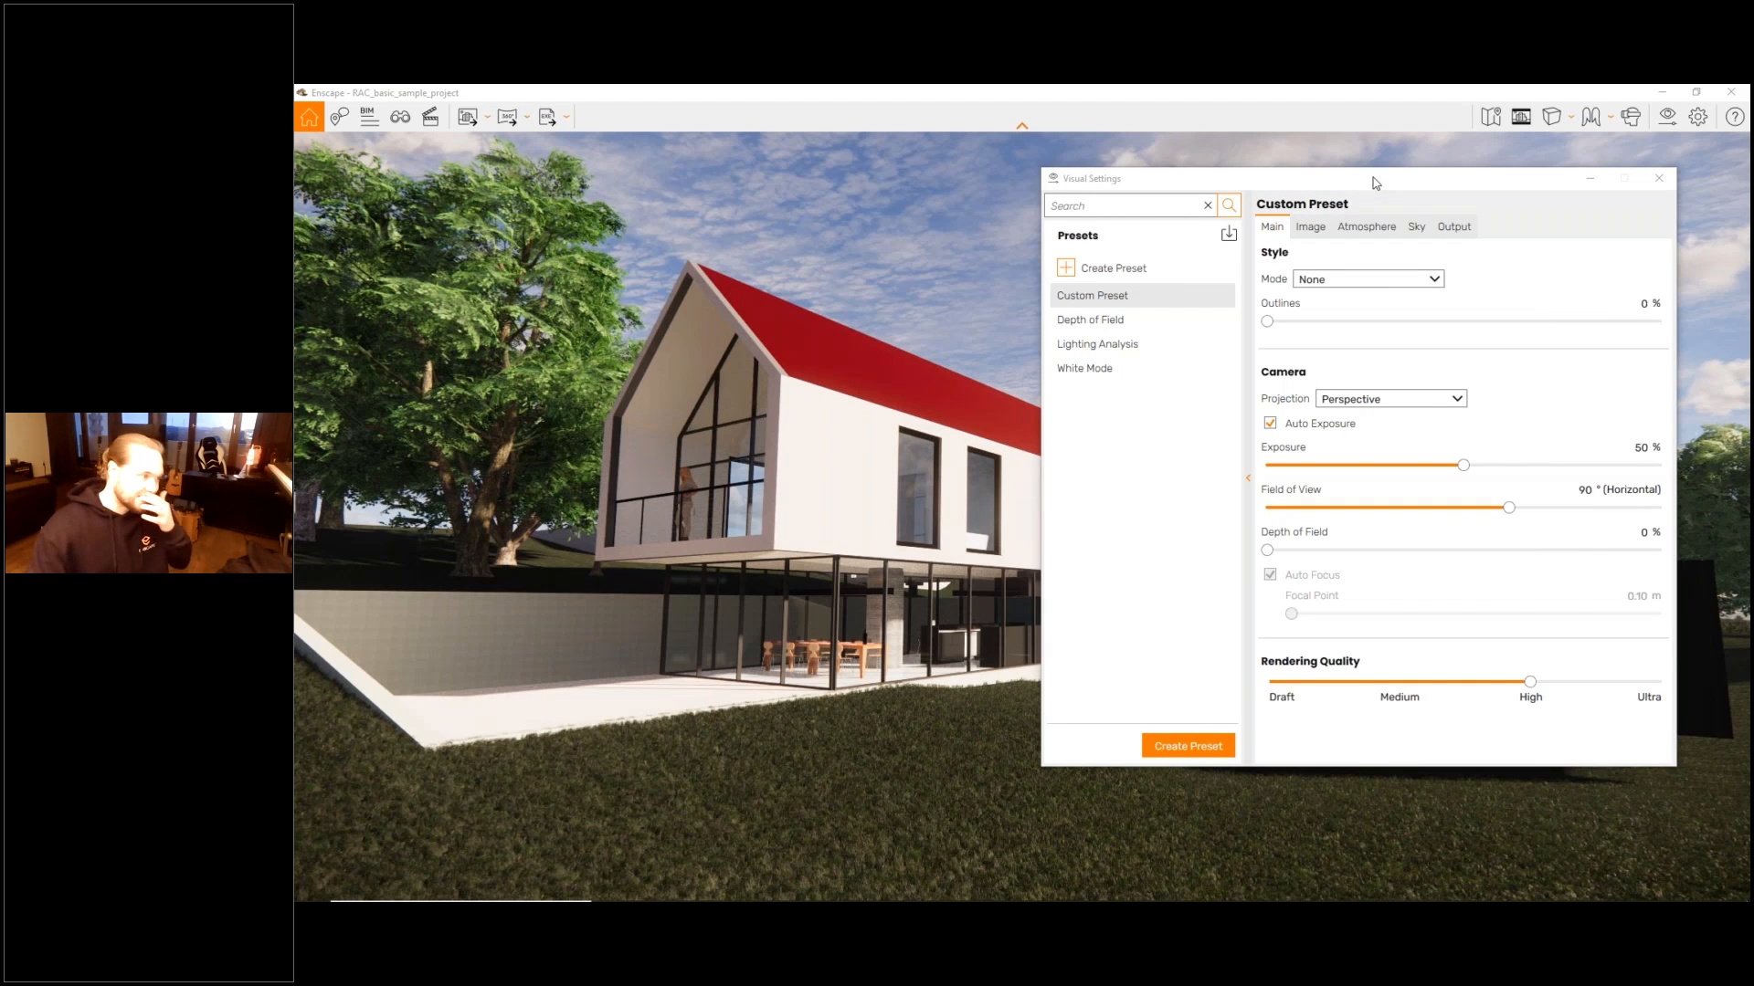
- Link the White Mode visual preset to the Living Room view and save the view
{"action": "left_click", "coordinate": [400, 116]}
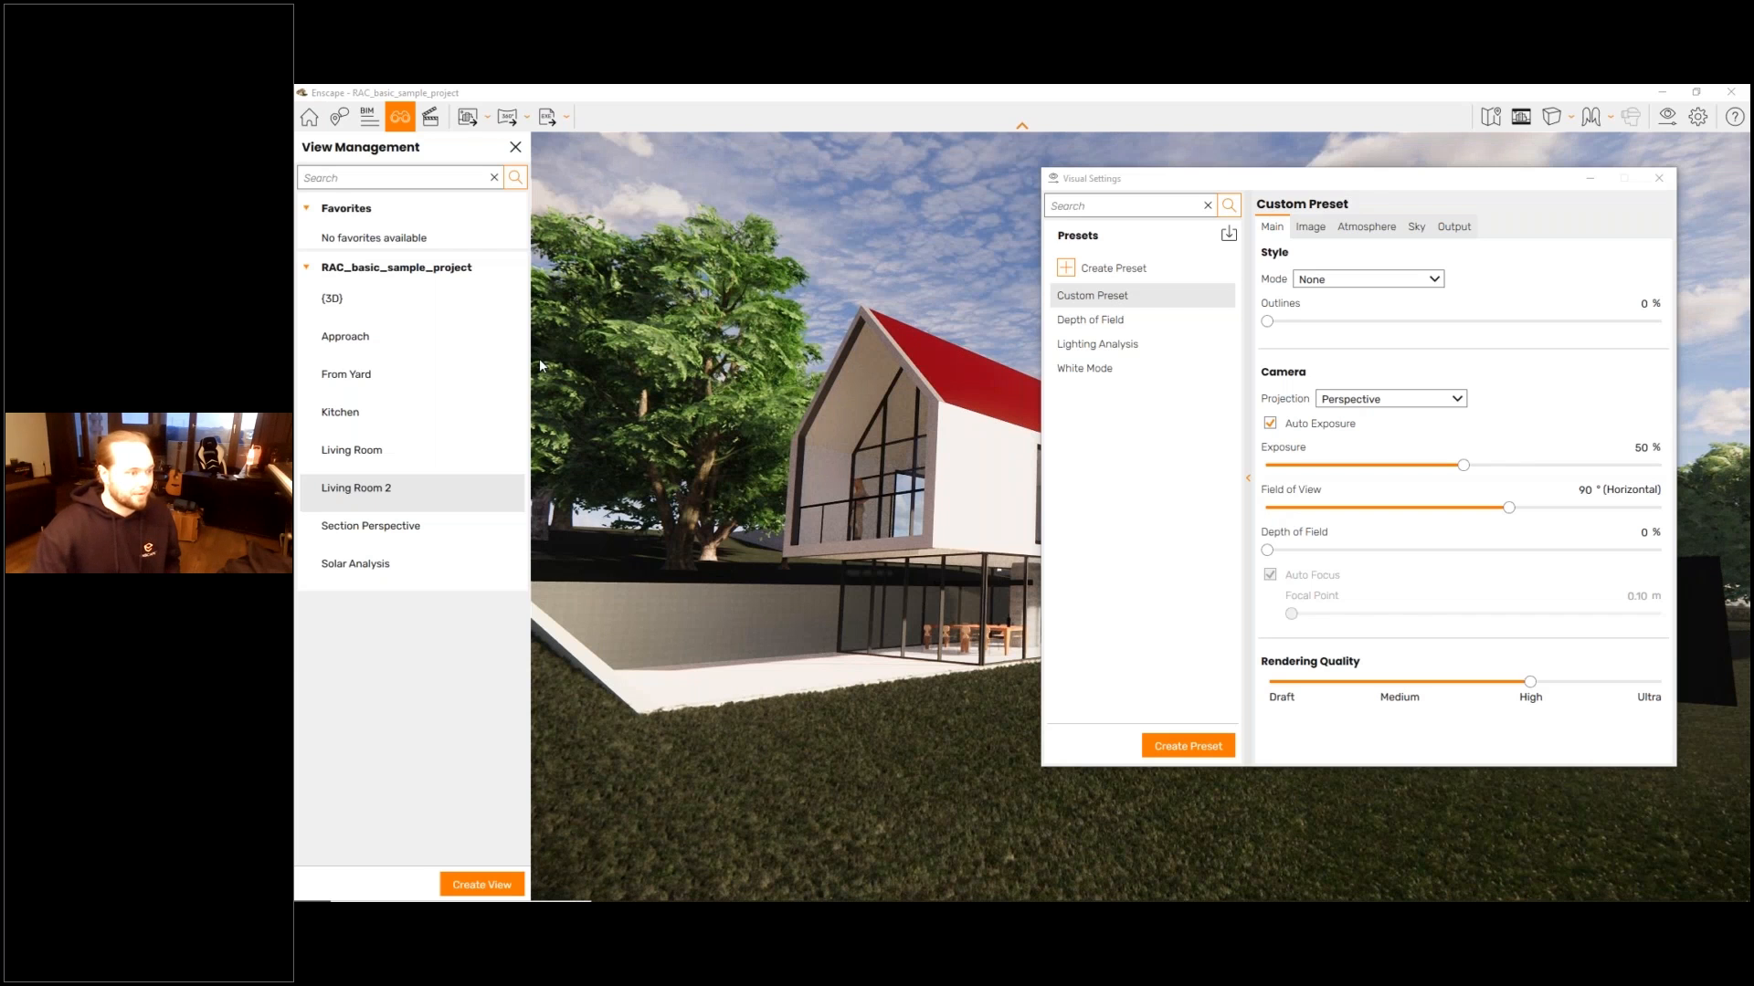
{"action": "left_click", "coordinate": [1659, 178]}
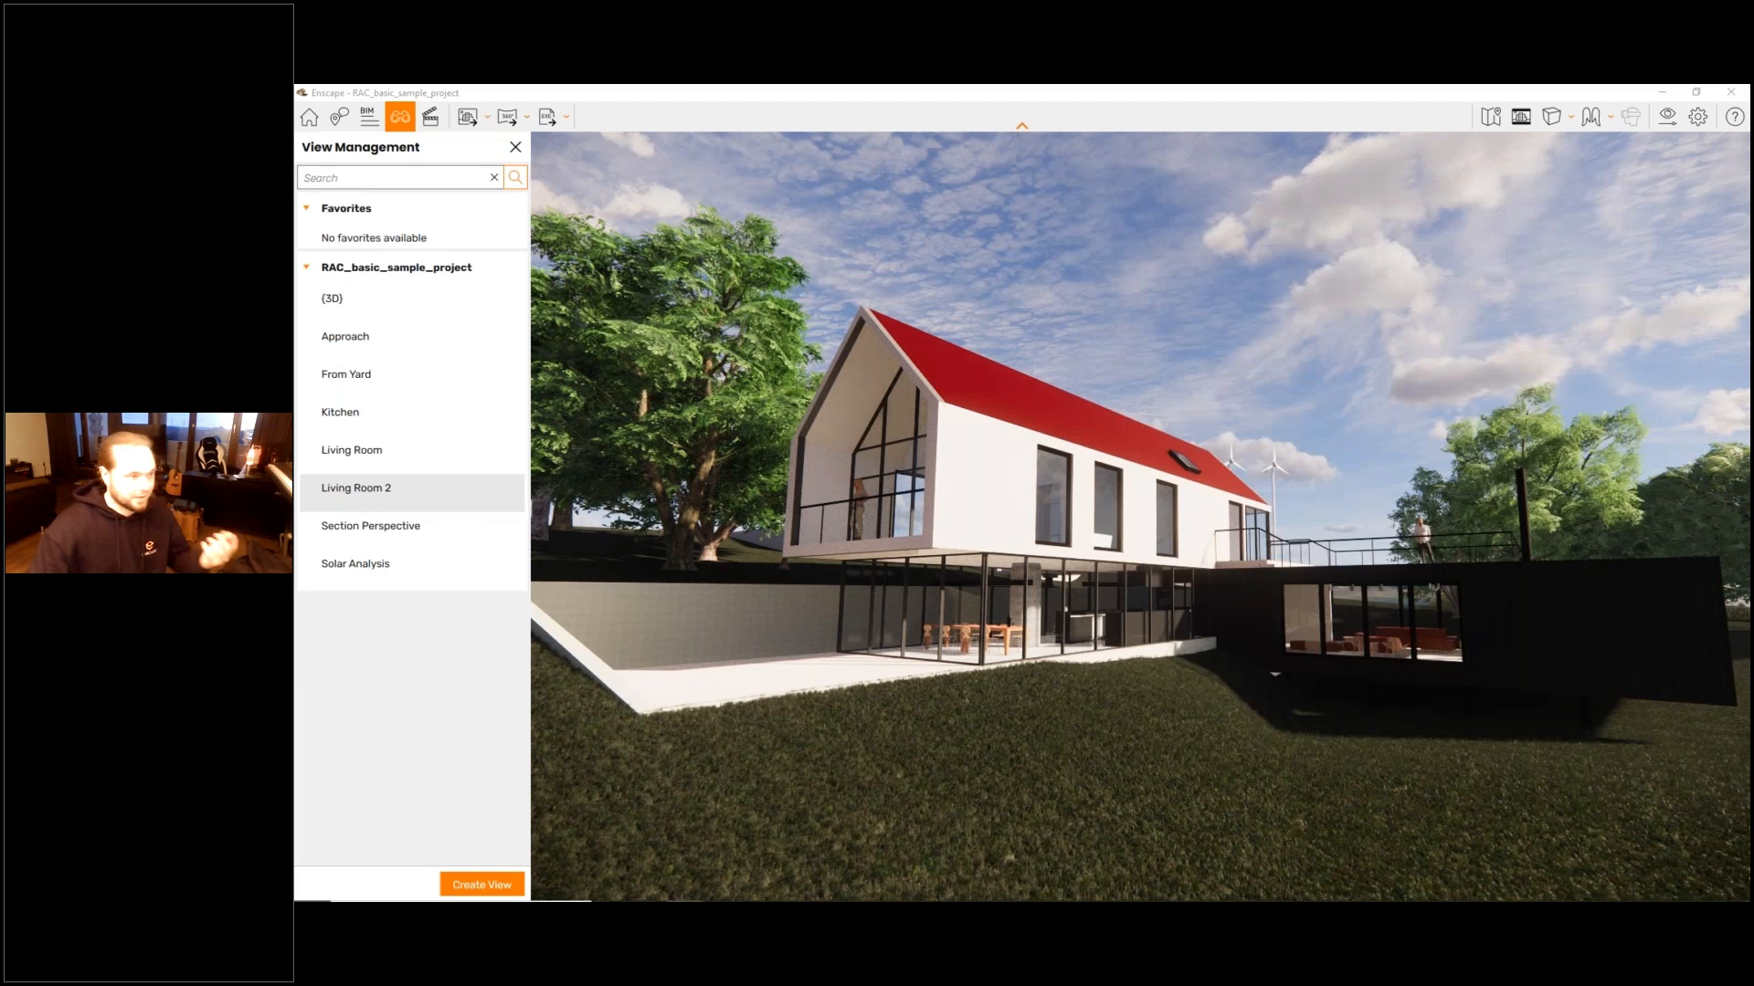
{"action": "left_click_drag", "start_coordinate": [1748, 213], "coordinate": [1256, 211]}
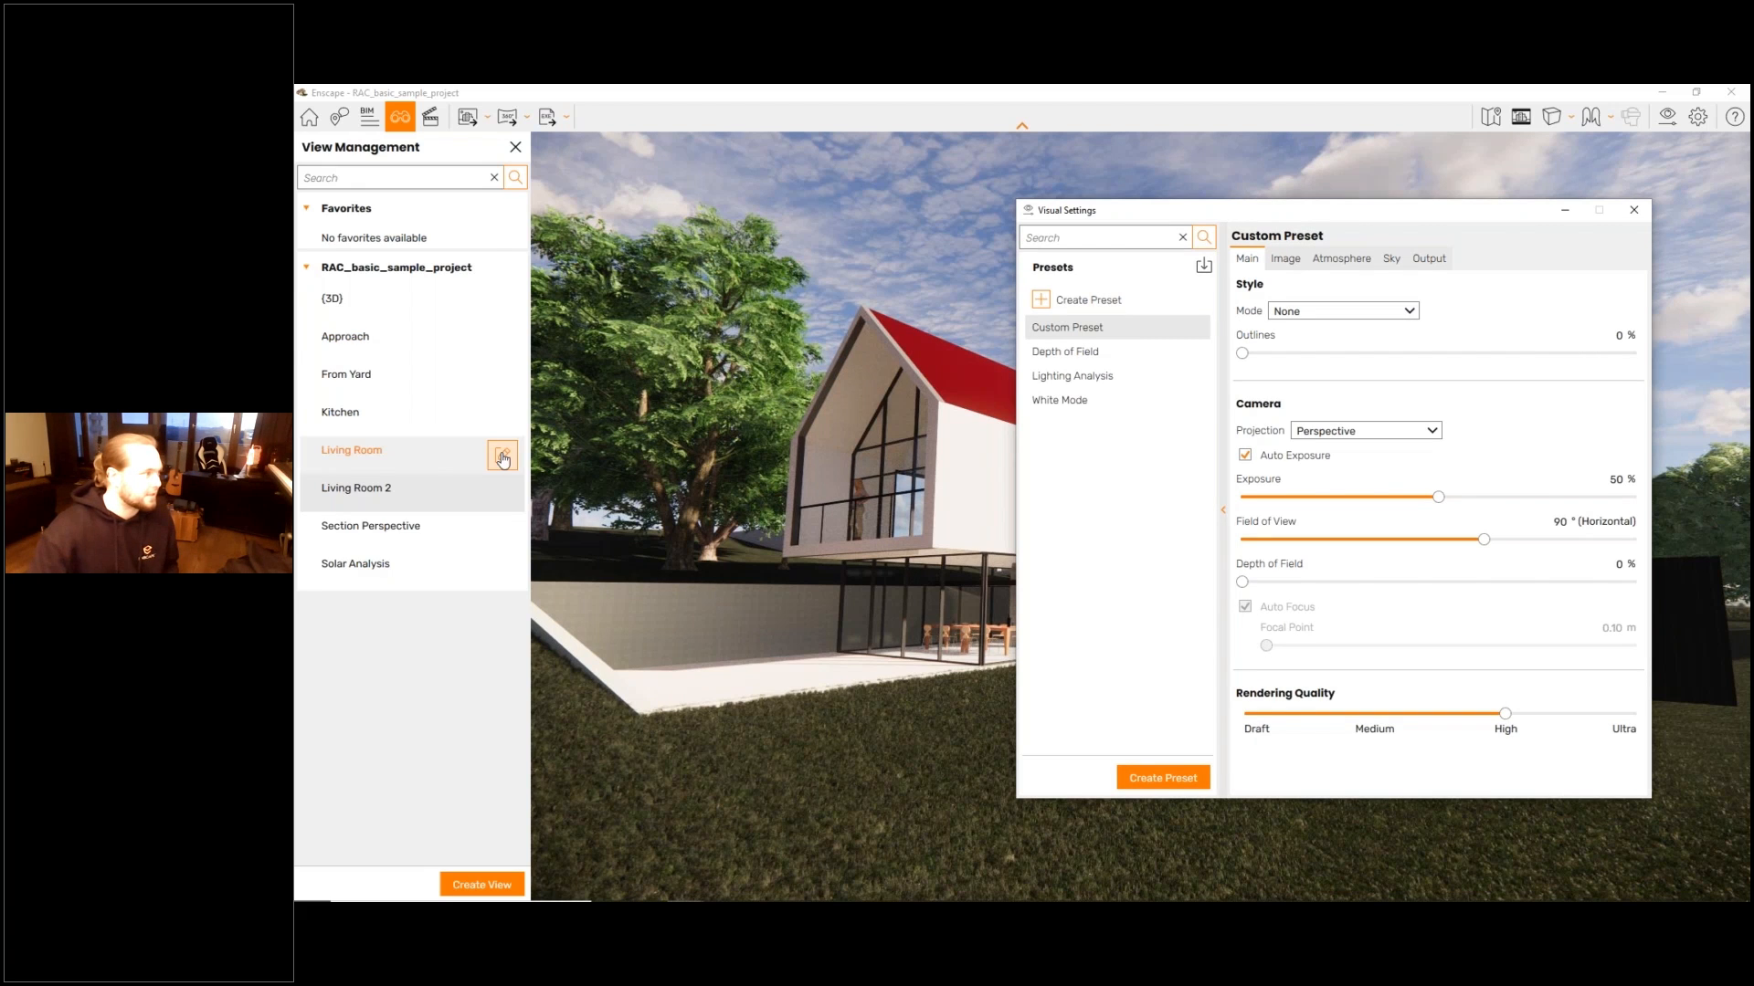
{"action": "left_click", "coordinate": [502, 456]}
{"action": "left_click", "coordinate": [491, 258]}
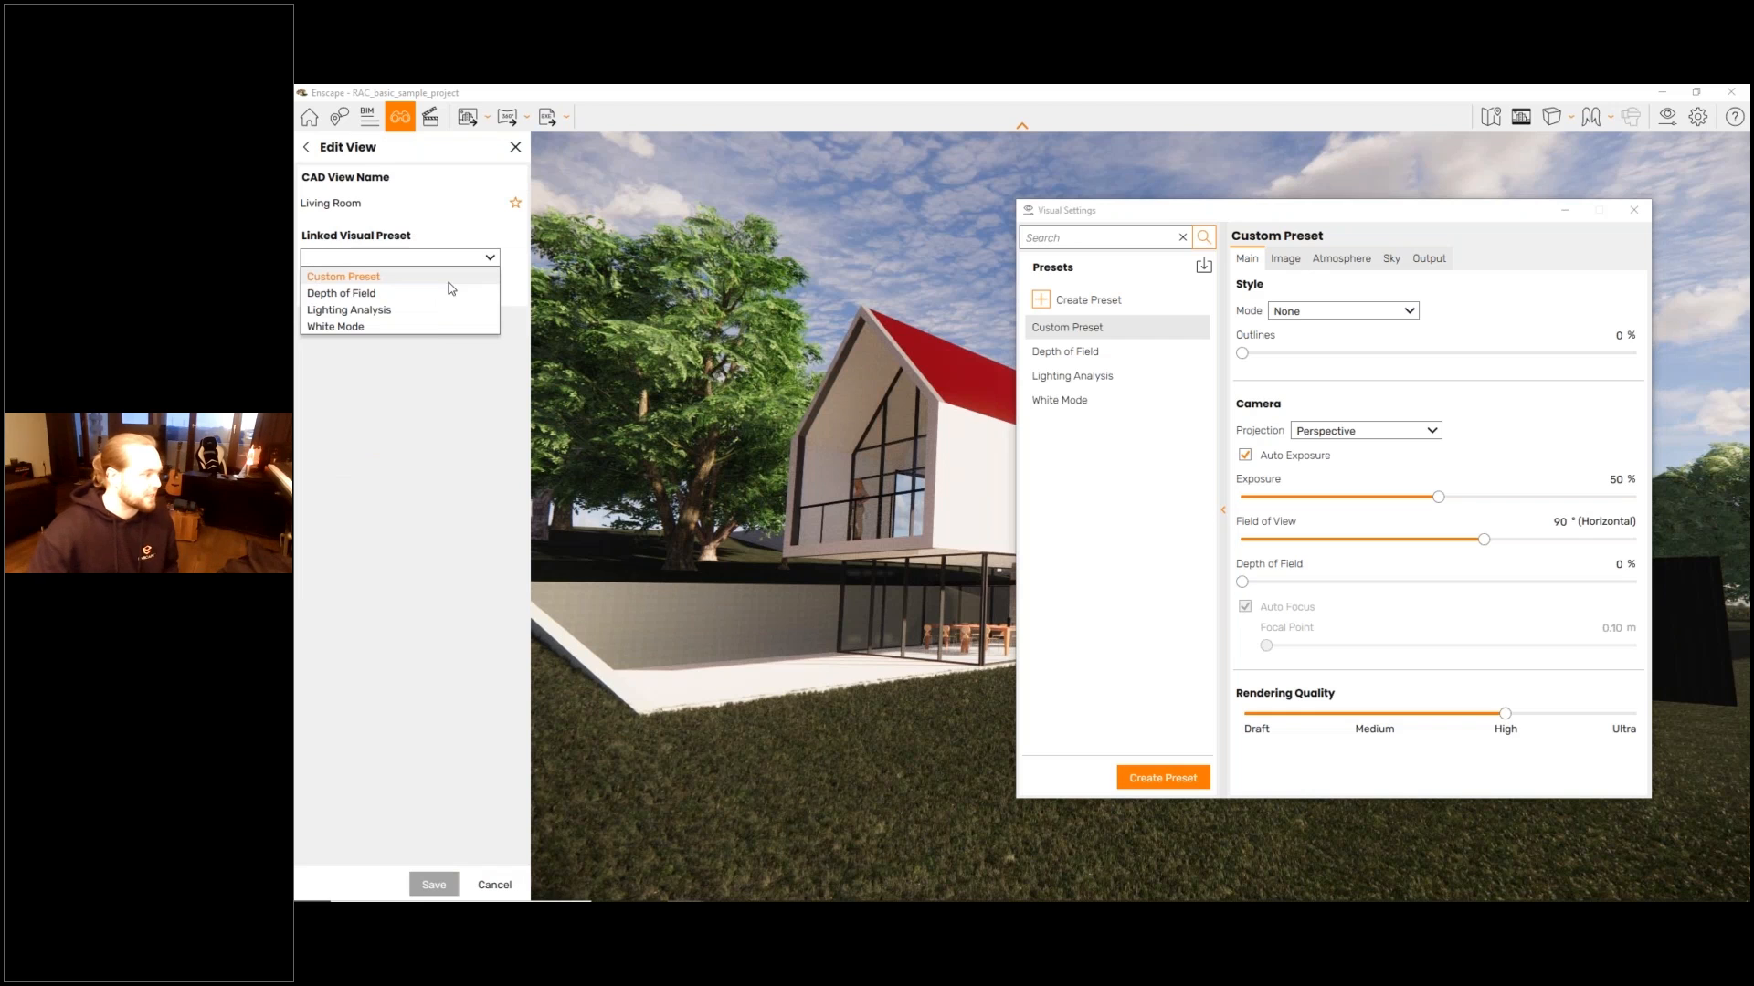
{"action": "left_click", "coordinate": [430, 326]}
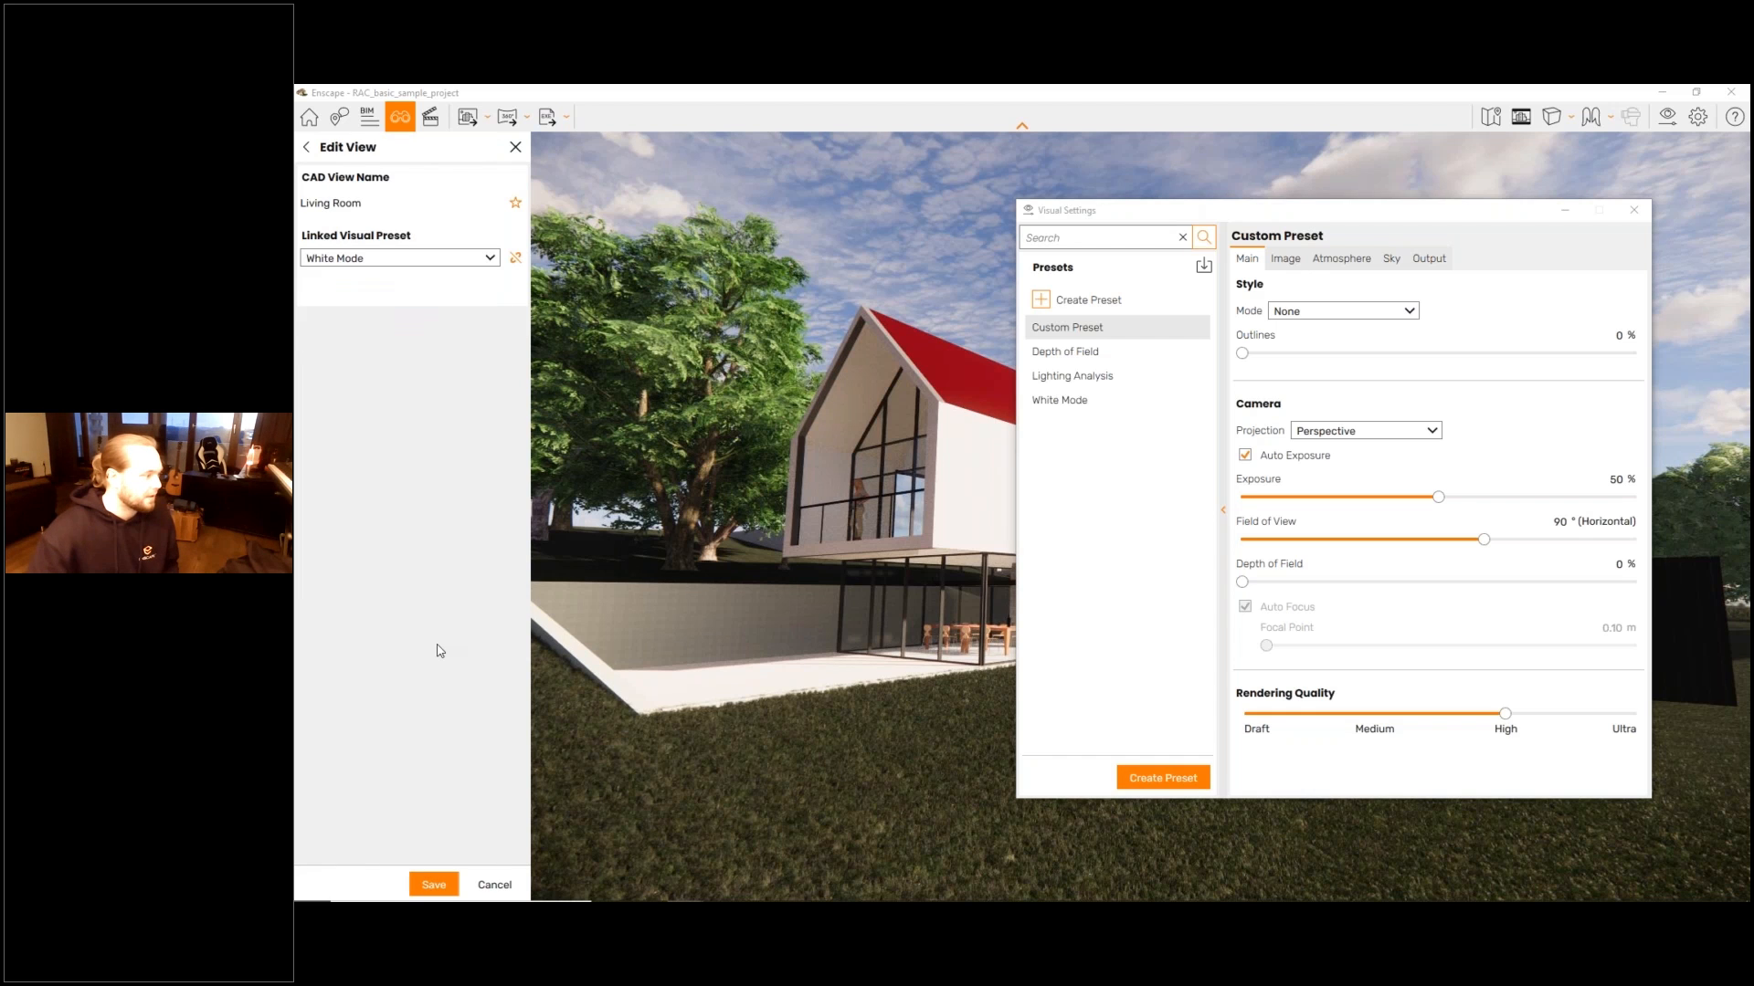
{"action": "left_click", "coordinate": [434, 885]}
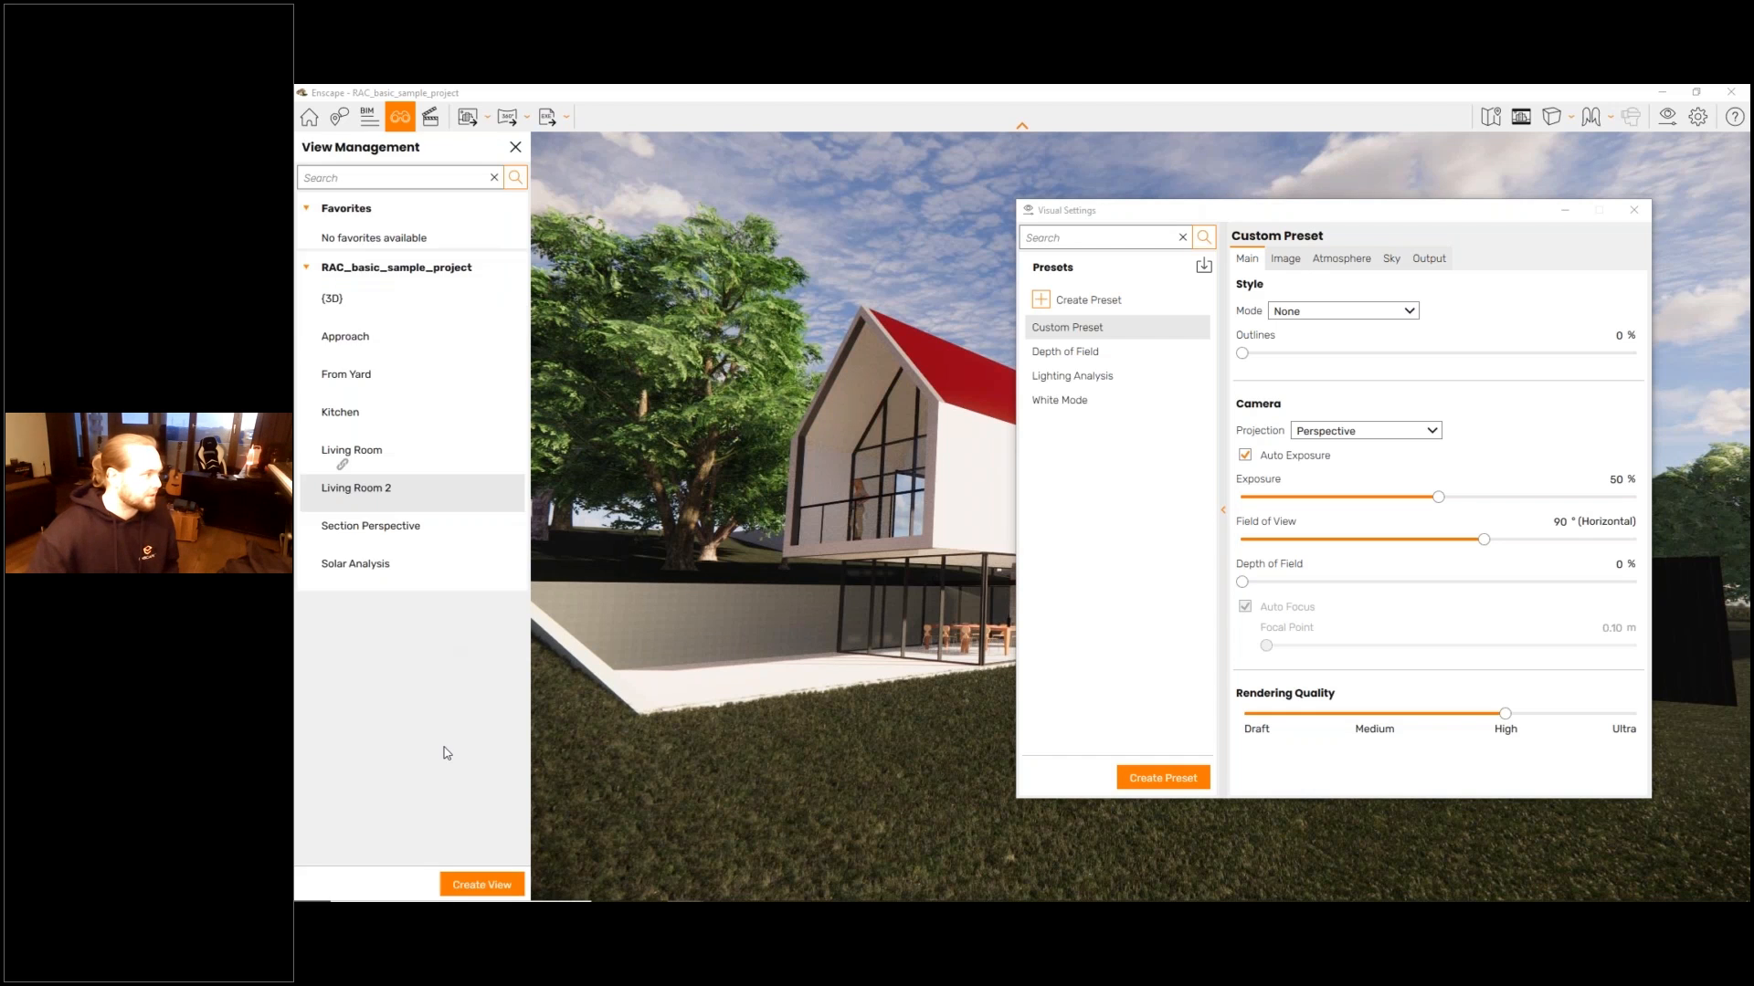
{"action": "mouse_move", "coordinate": [398, 391]}
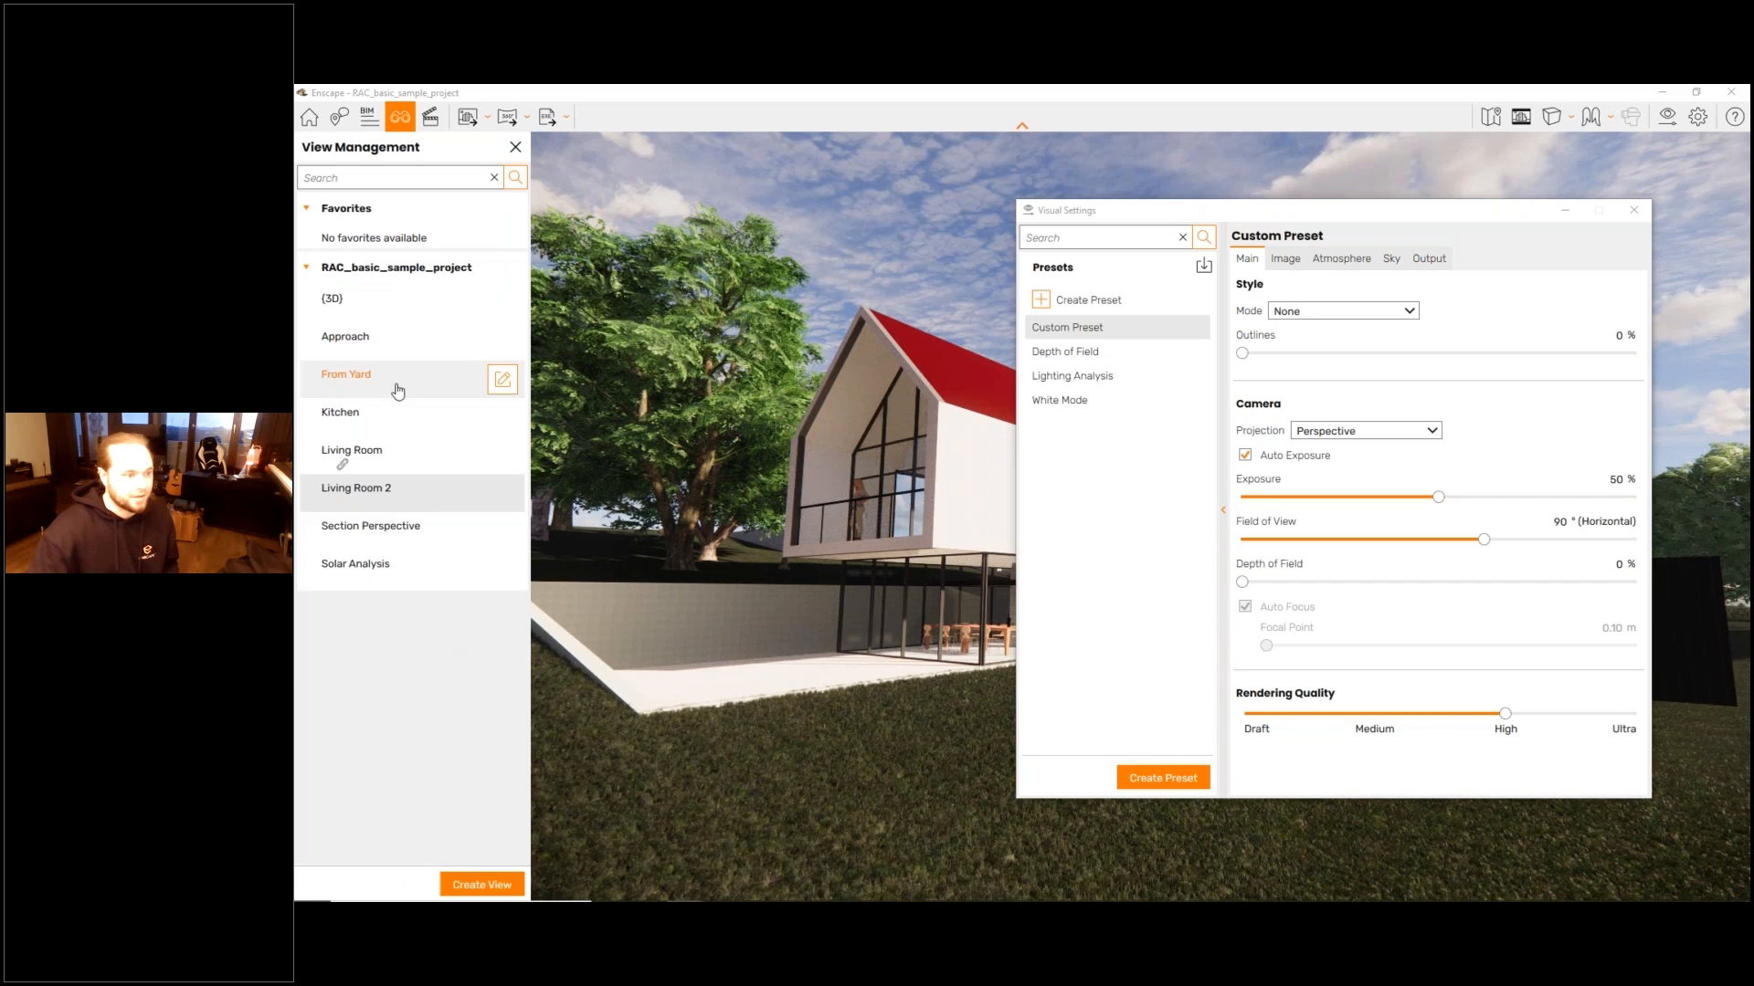
- Dismiss the visual settings, set the living room's time of day to about 05:59, and reframe the camera on the seating
{"action": "left_click", "coordinate": [1564, 208]}
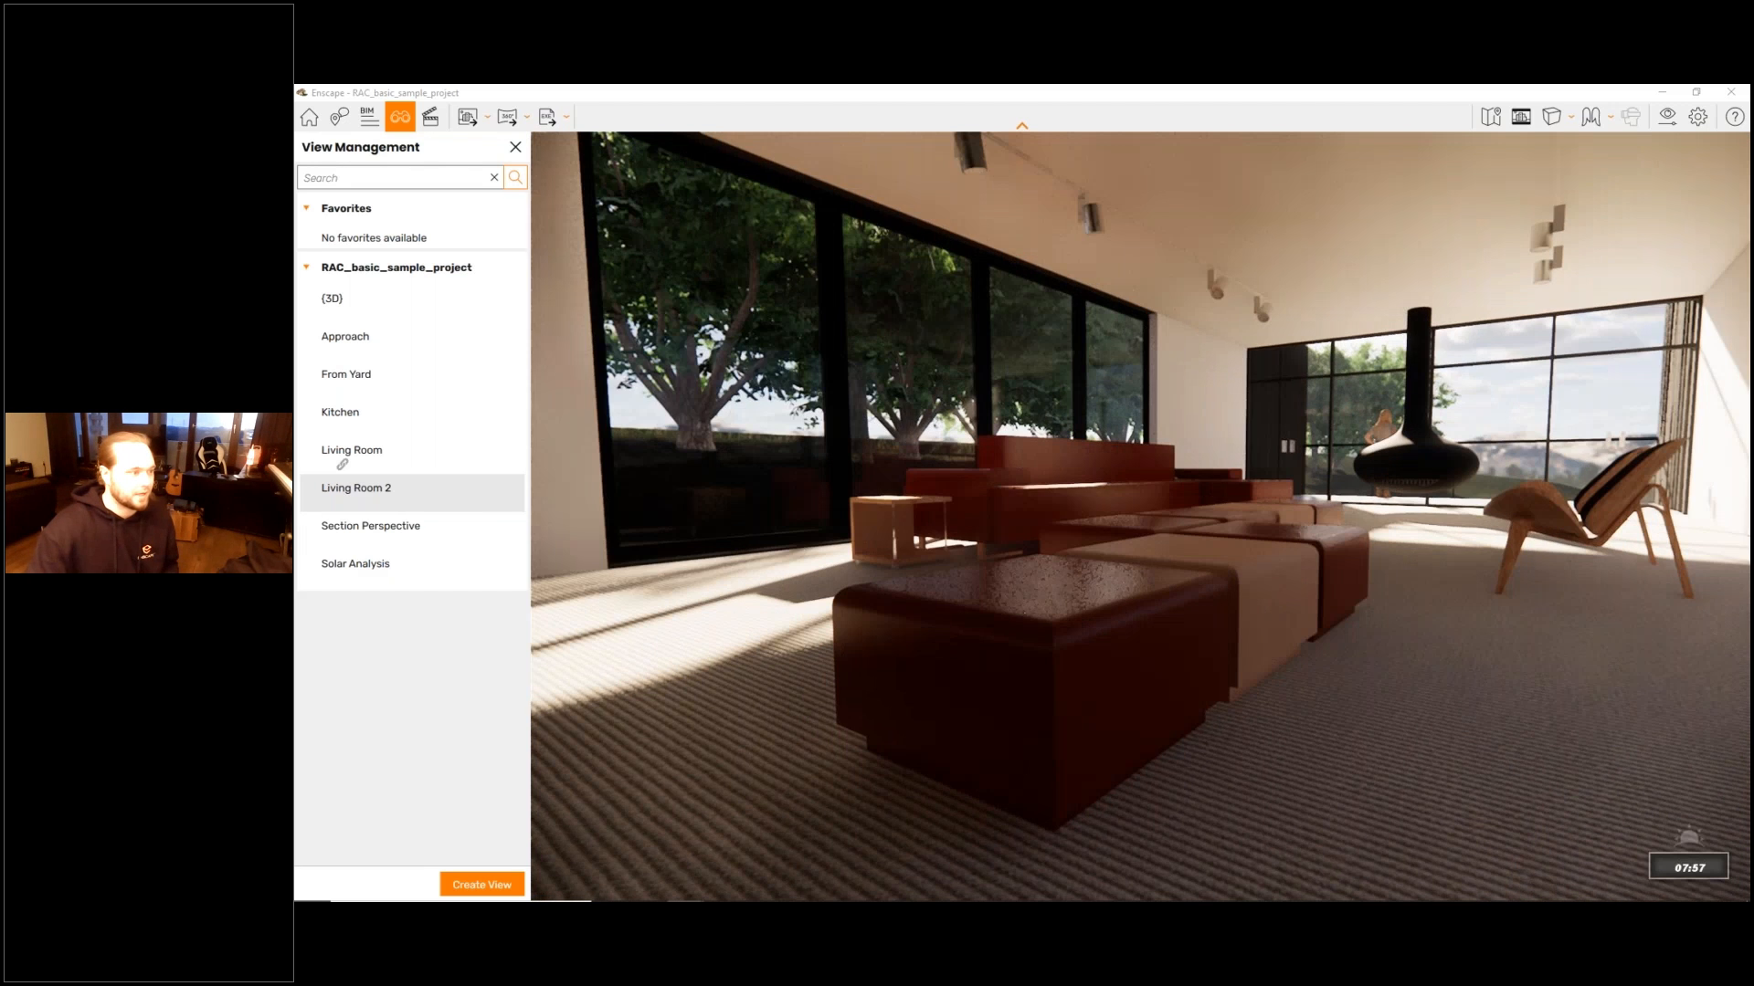
{"action": "key", "text": "u"}
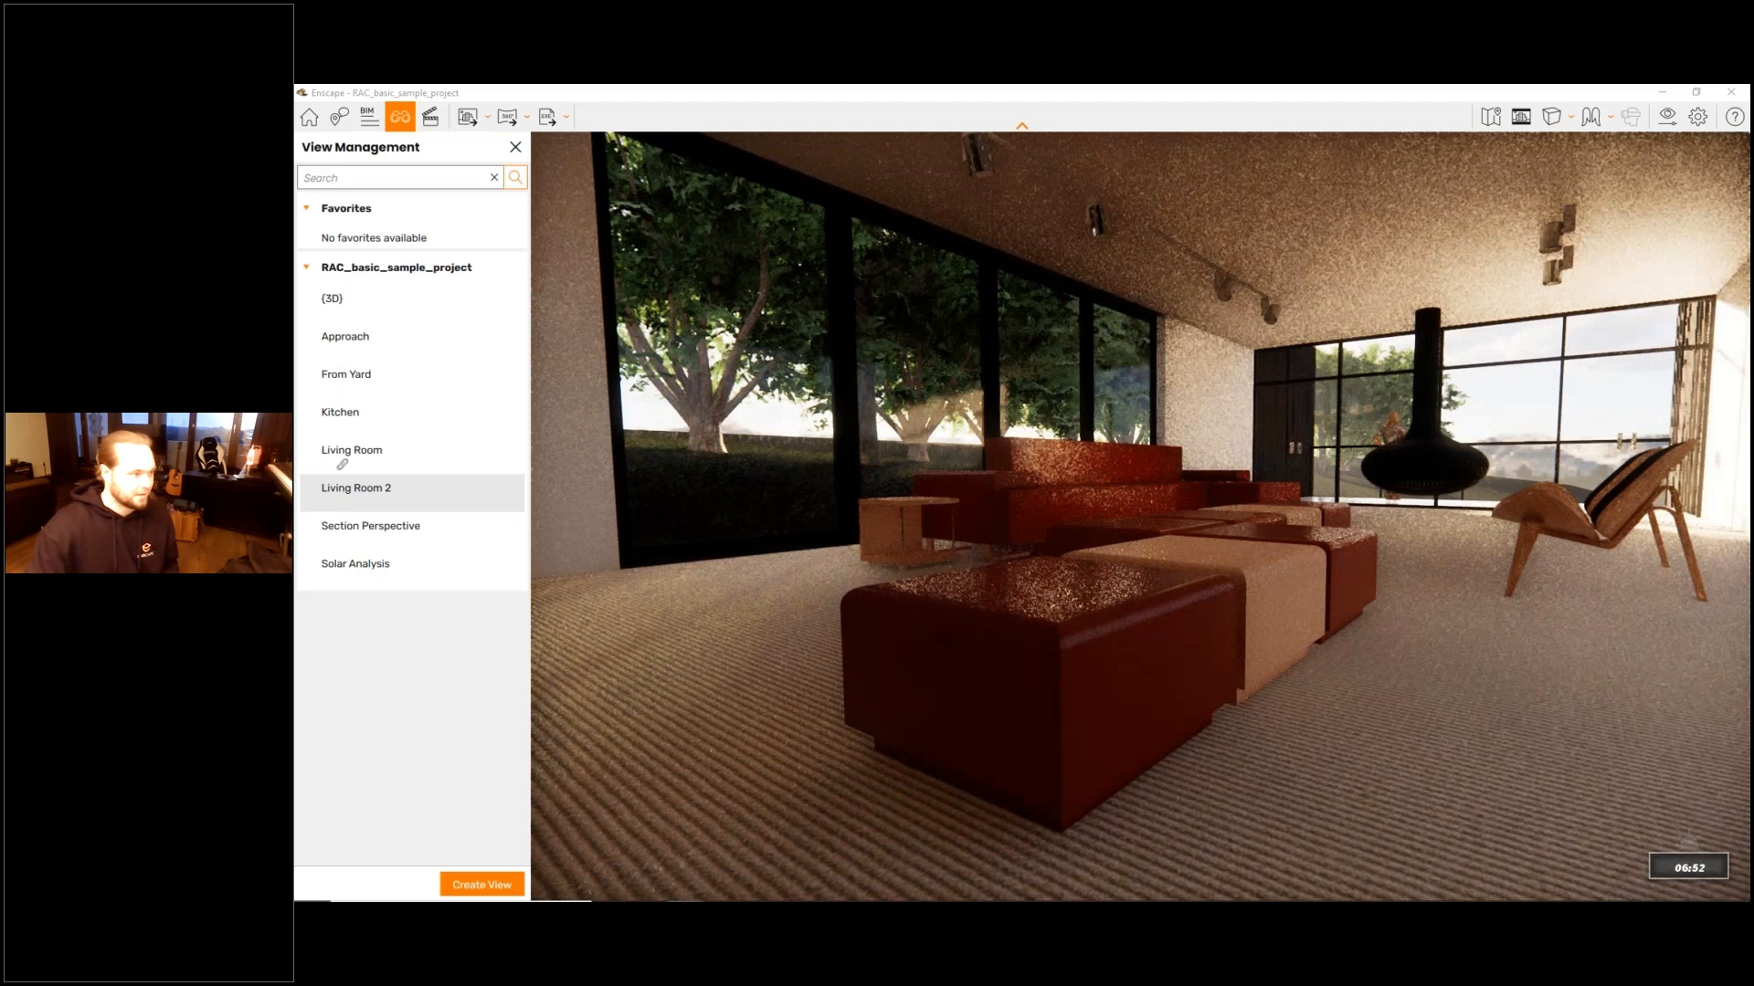
{"action": "key", "text": "u"}
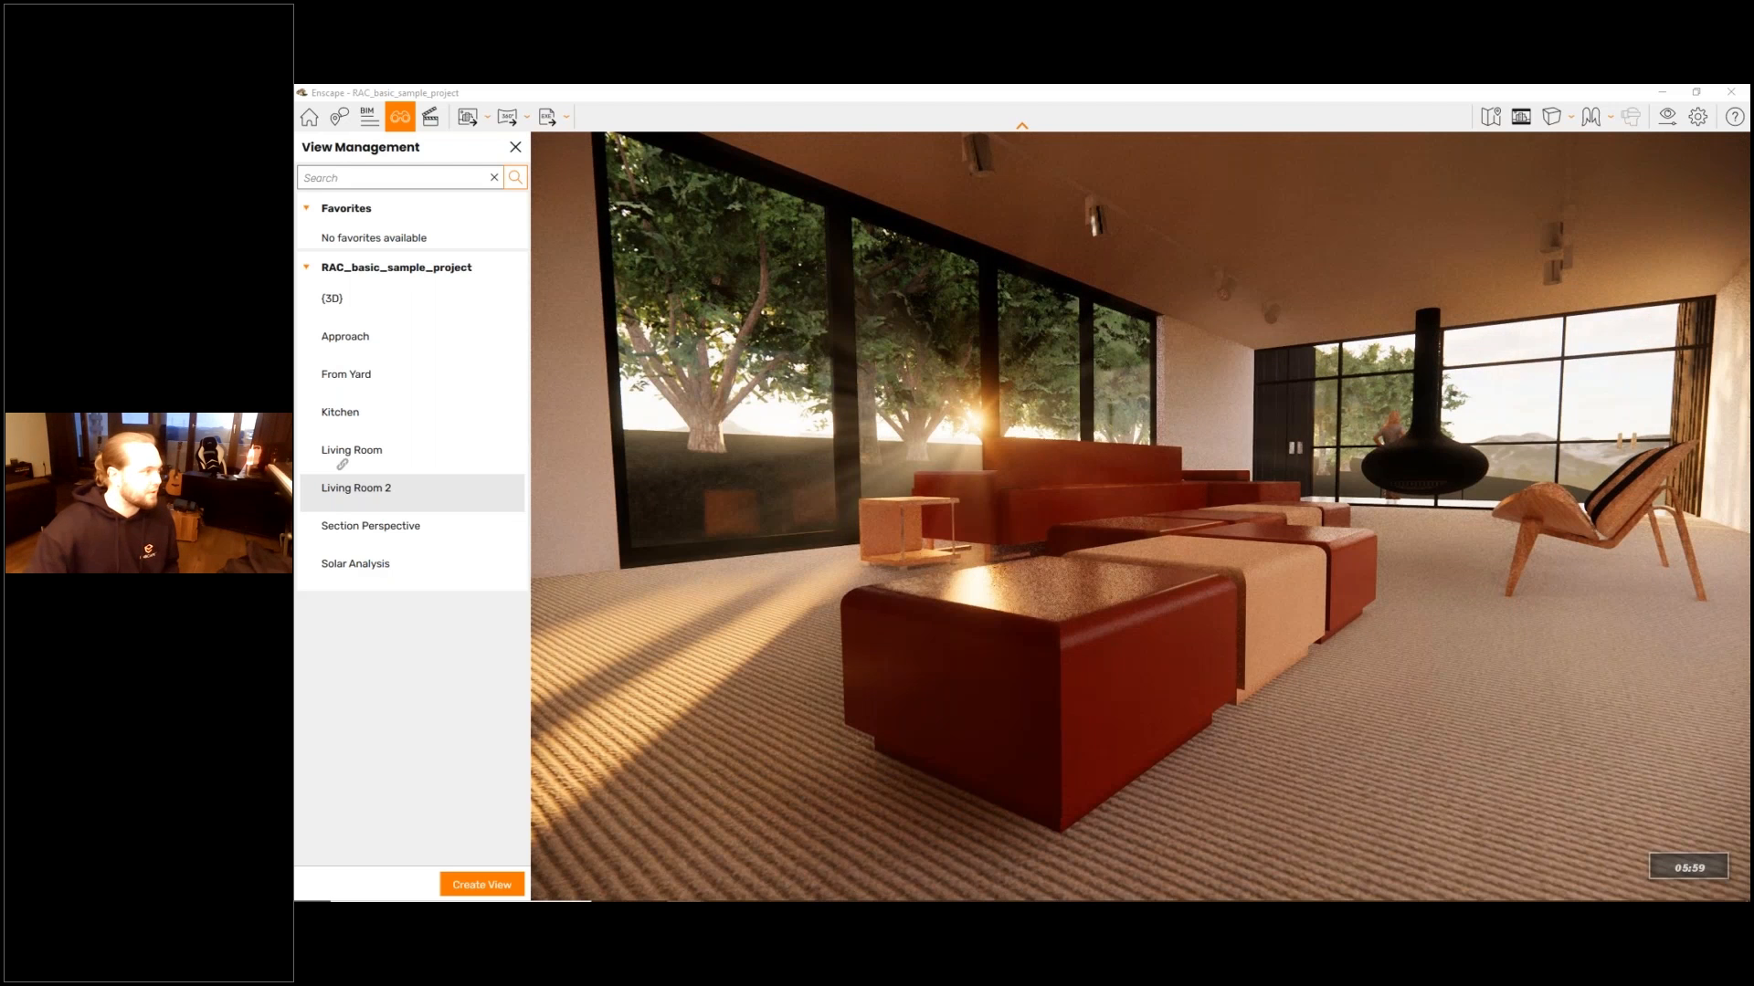
{"action": "left_click_drag", "start_coordinate": [1050, 493], "coordinate": [1131, 521]}
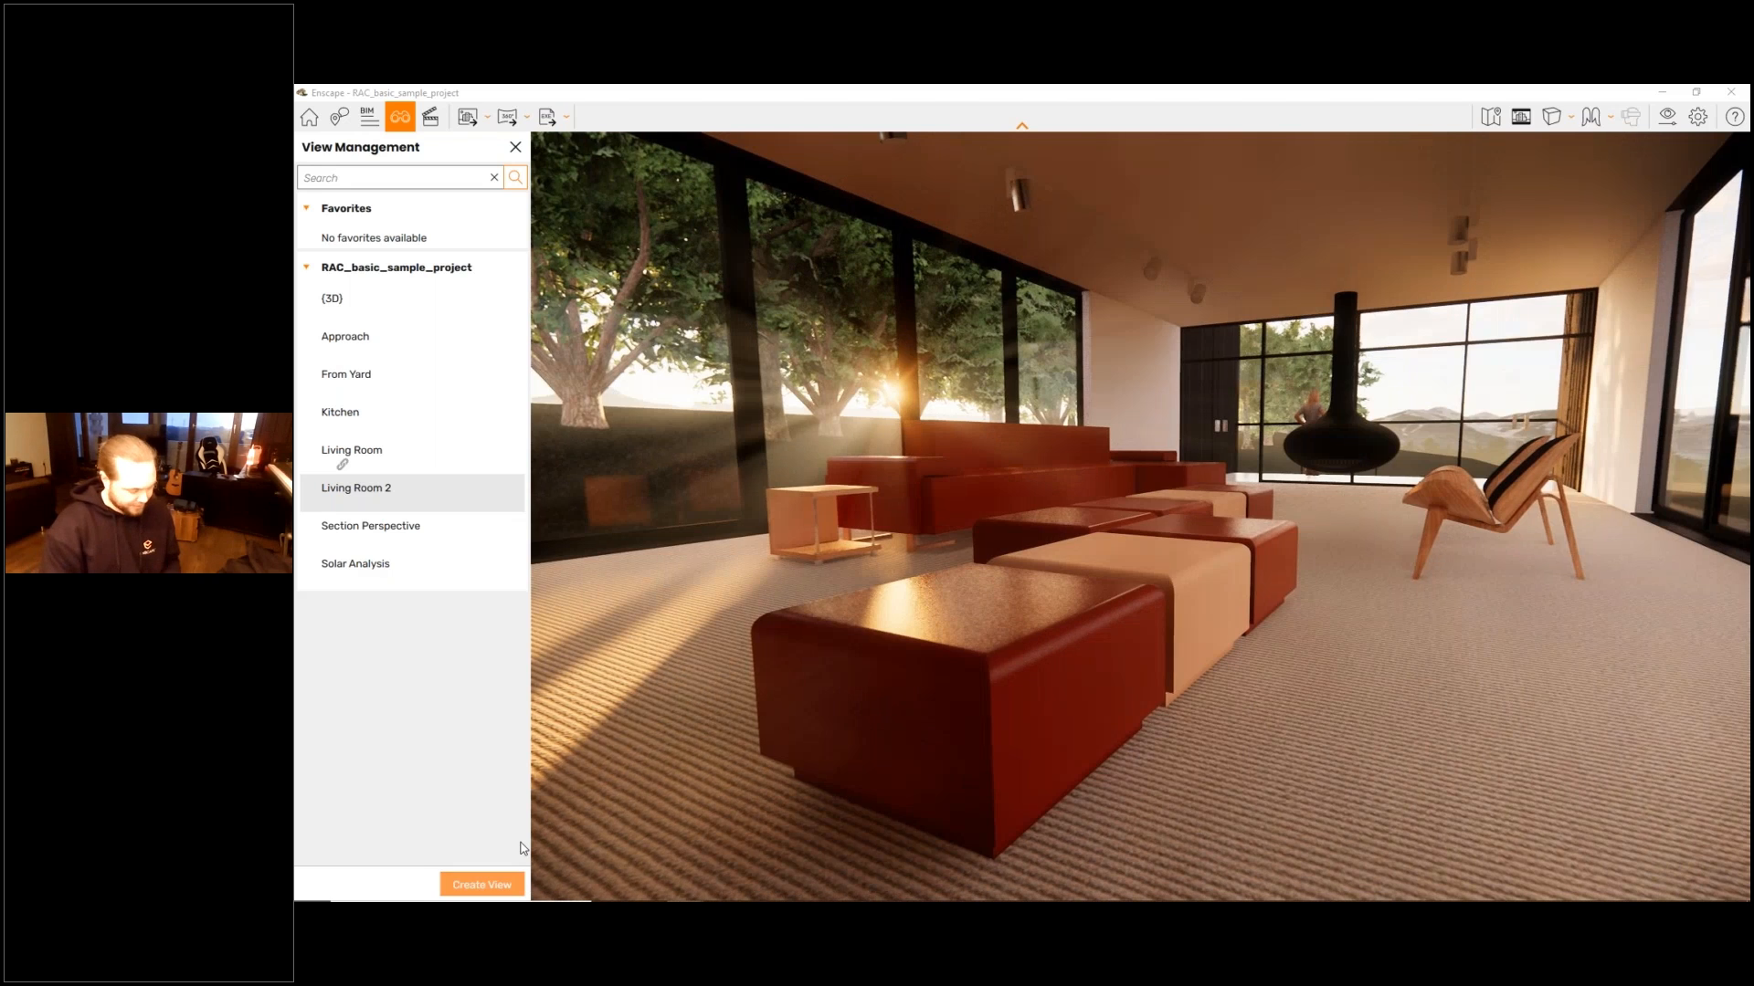
- Create a view named Depth of Field from the current living room camera and return to the view list
{"action": "left_click", "coordinate": [482, 884]}
{"action": "type", "text": "Dep"}
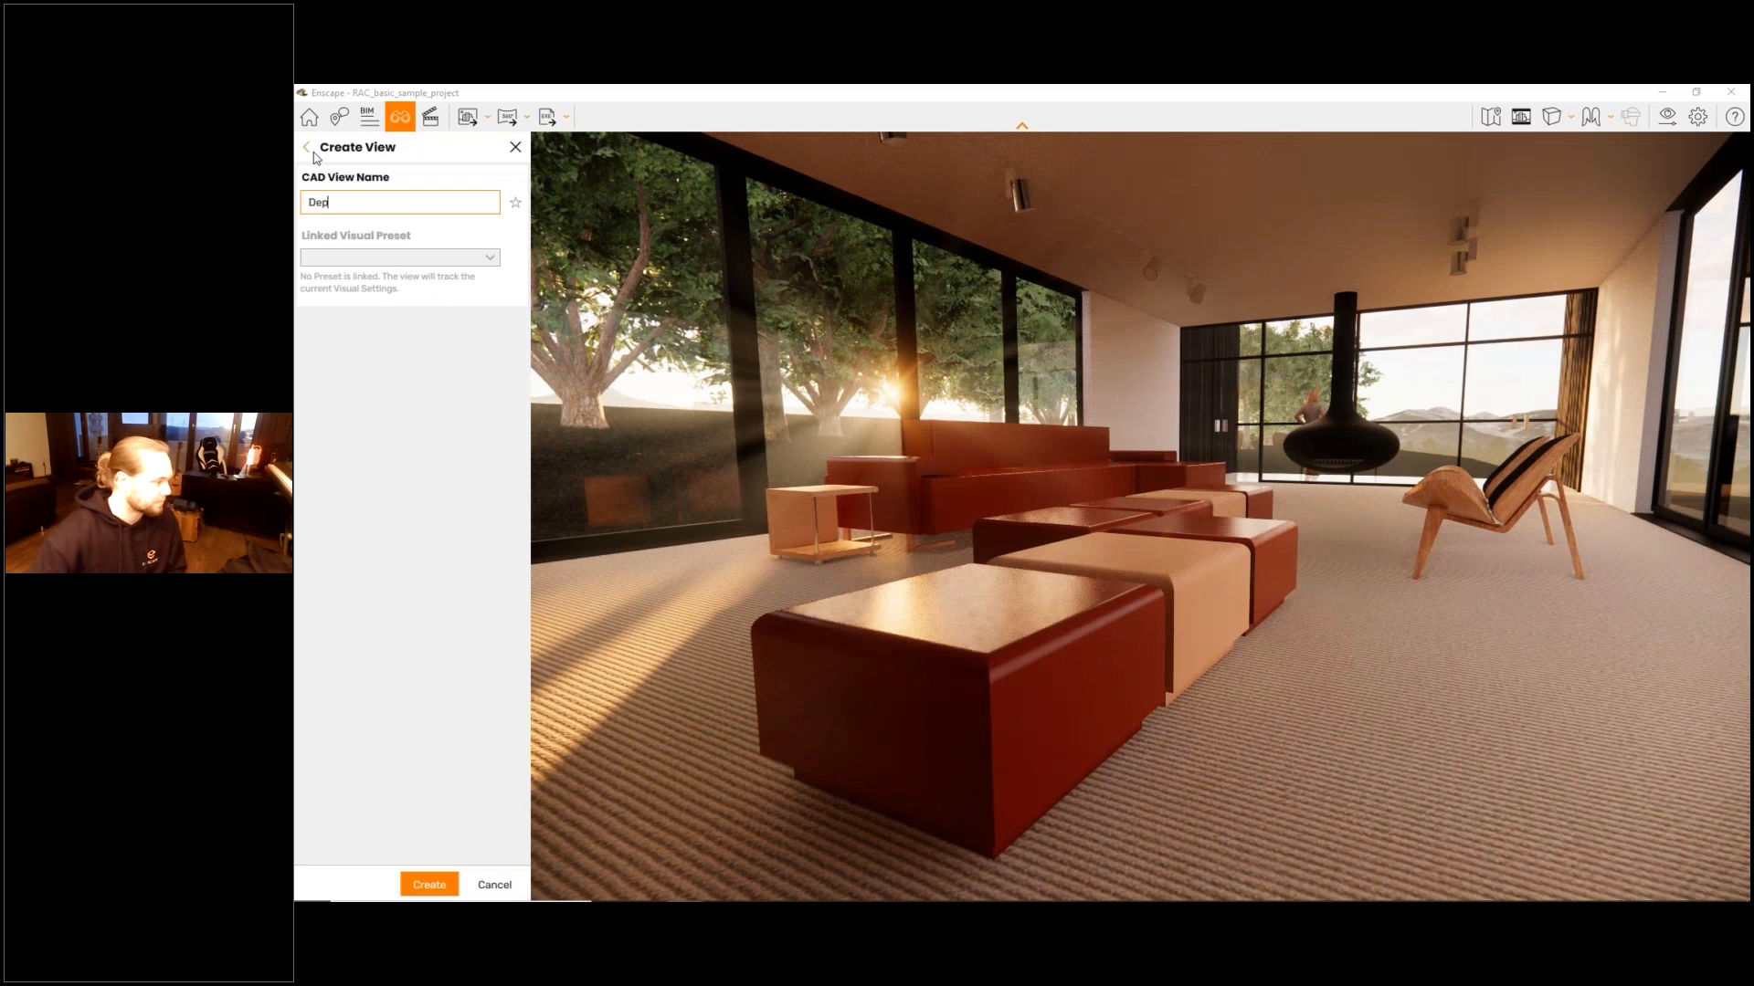
{"action": "type", "text": "th of Field"}
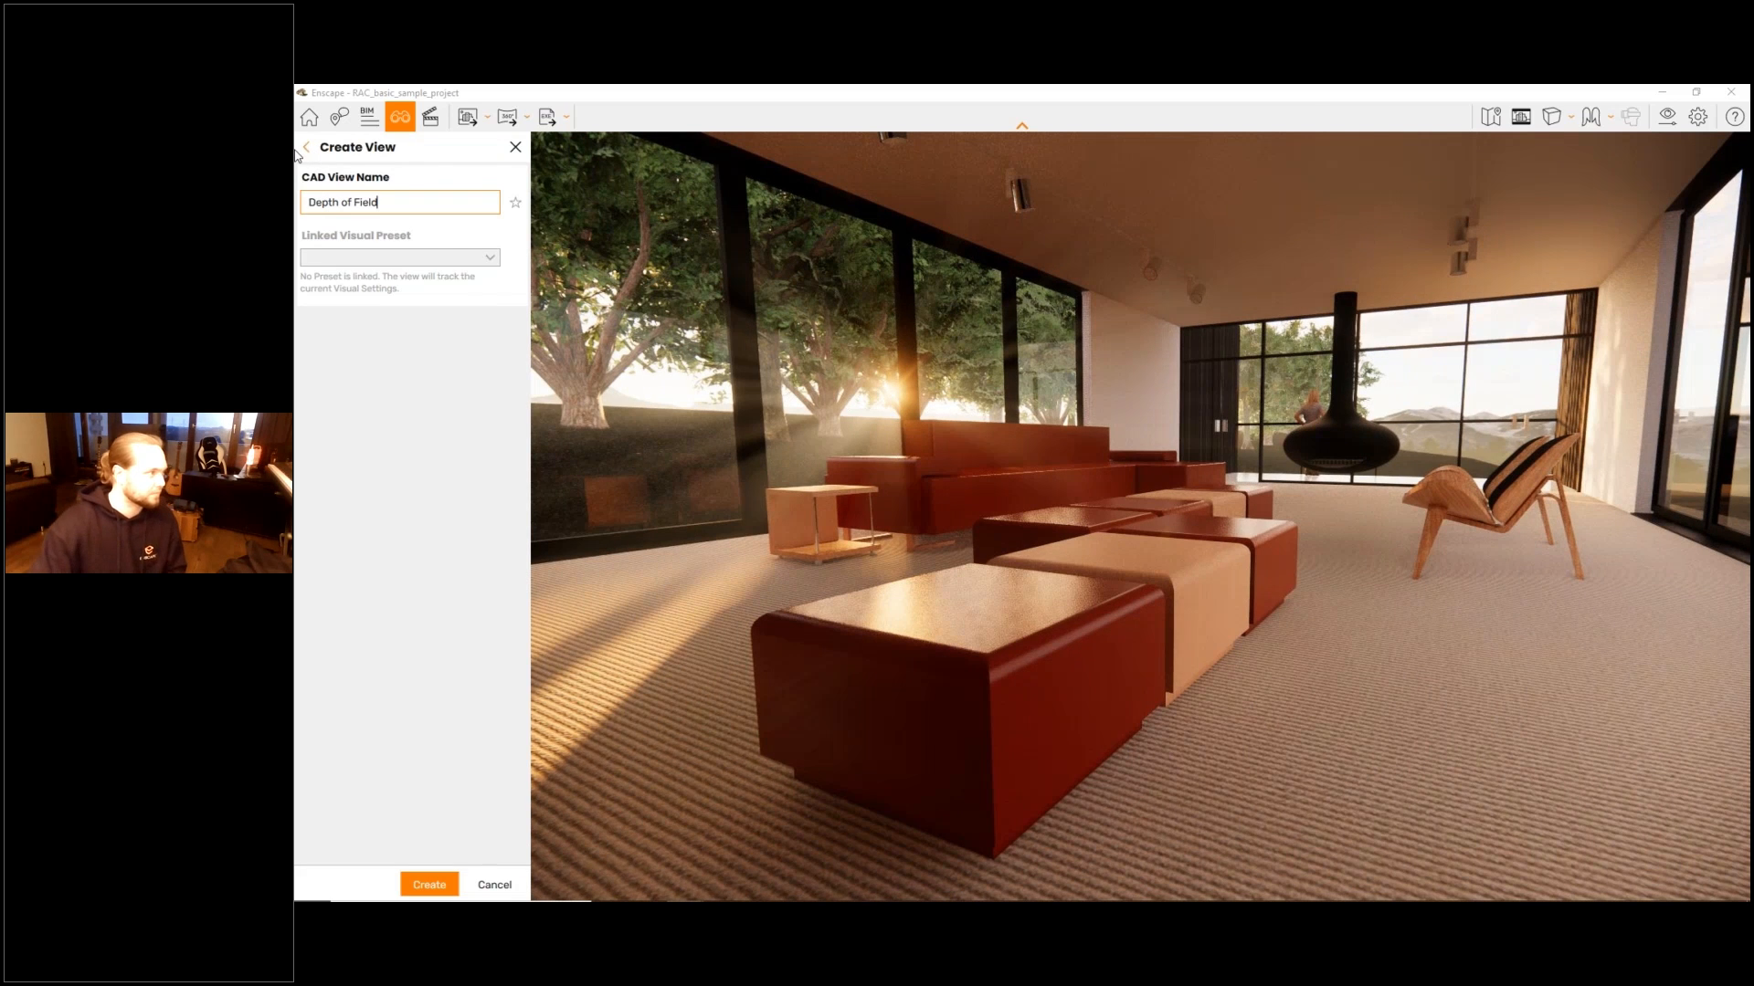
{"action": "left_click", "coordinate": [427, 885]}
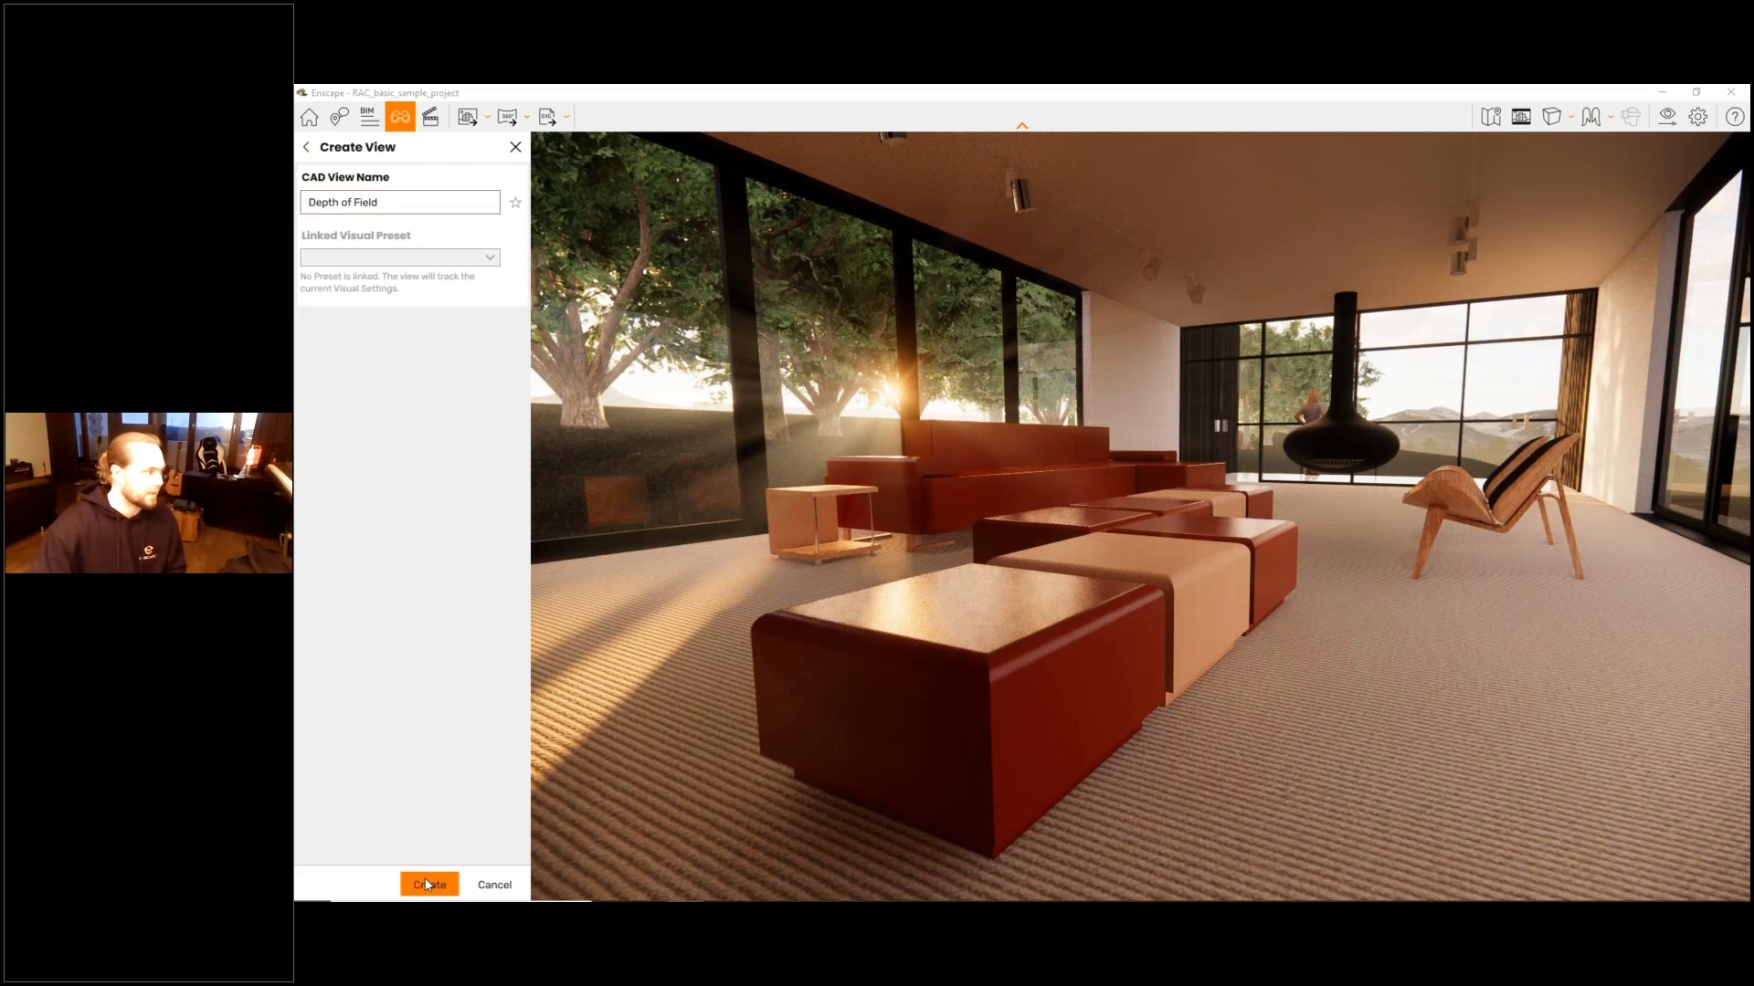
{"action": "left_click", "coordinate": [303, 149]}
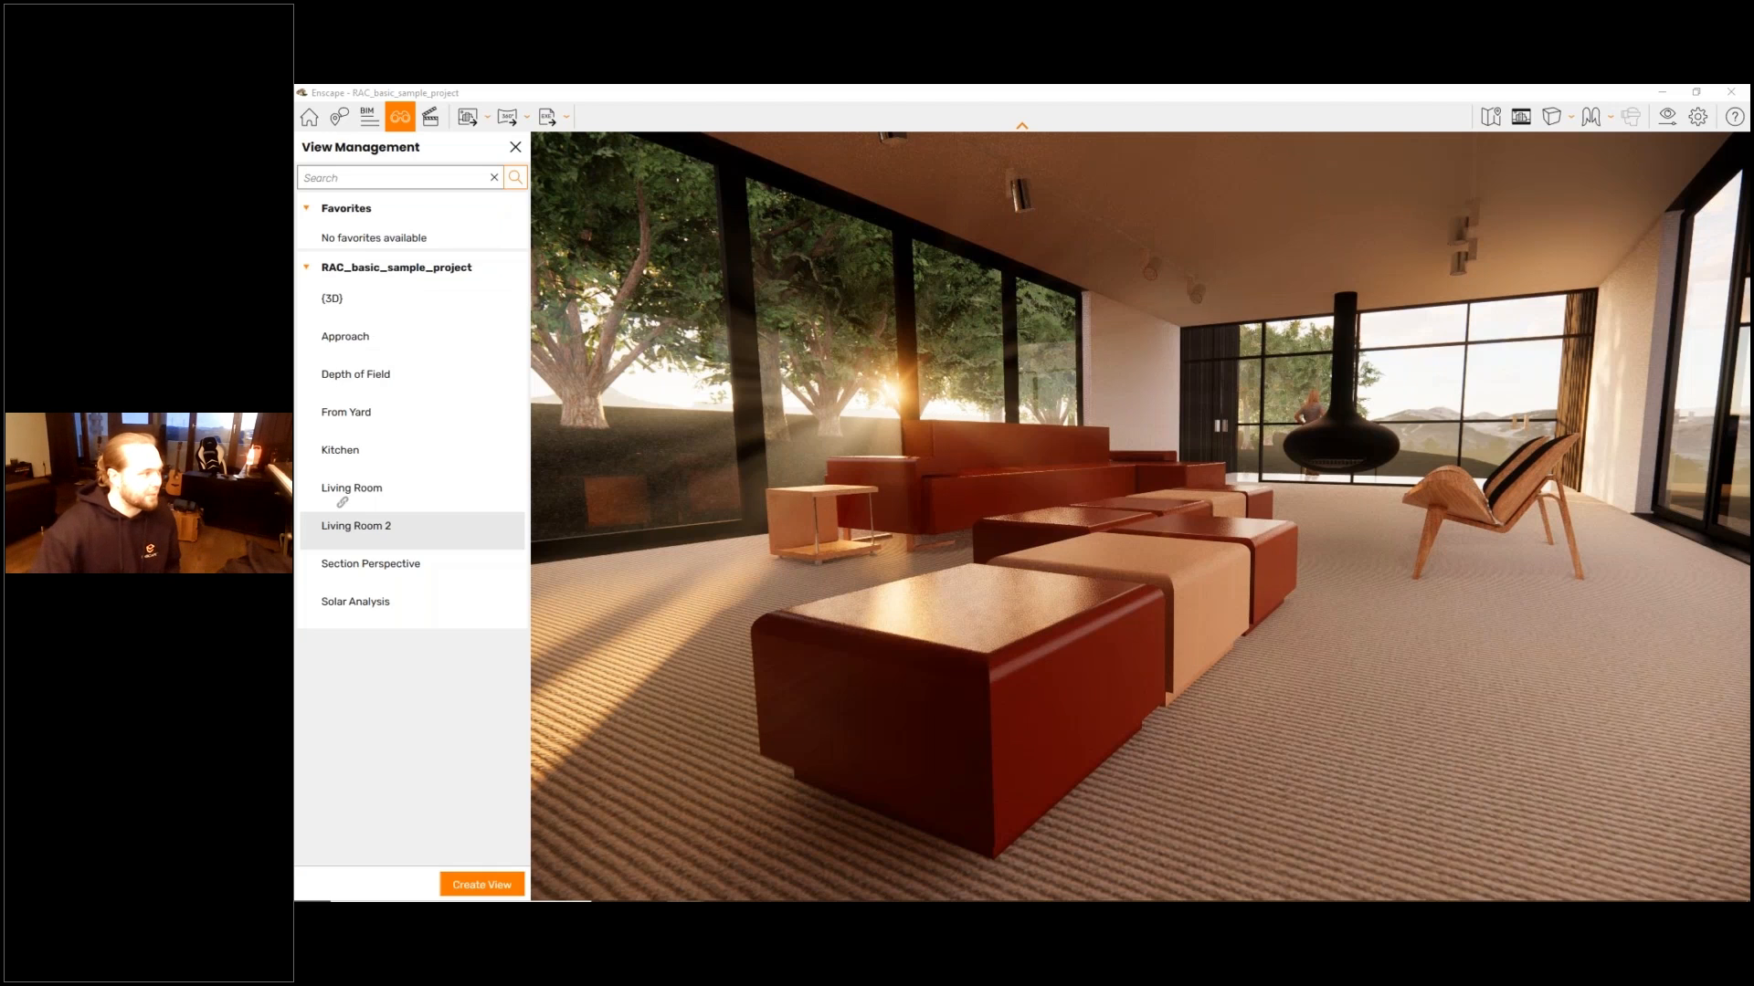
- Link the Depth of Field visual preset to the Depth of Field view and save the view
{"action": "left_click", "coordinate": [501, 378]}
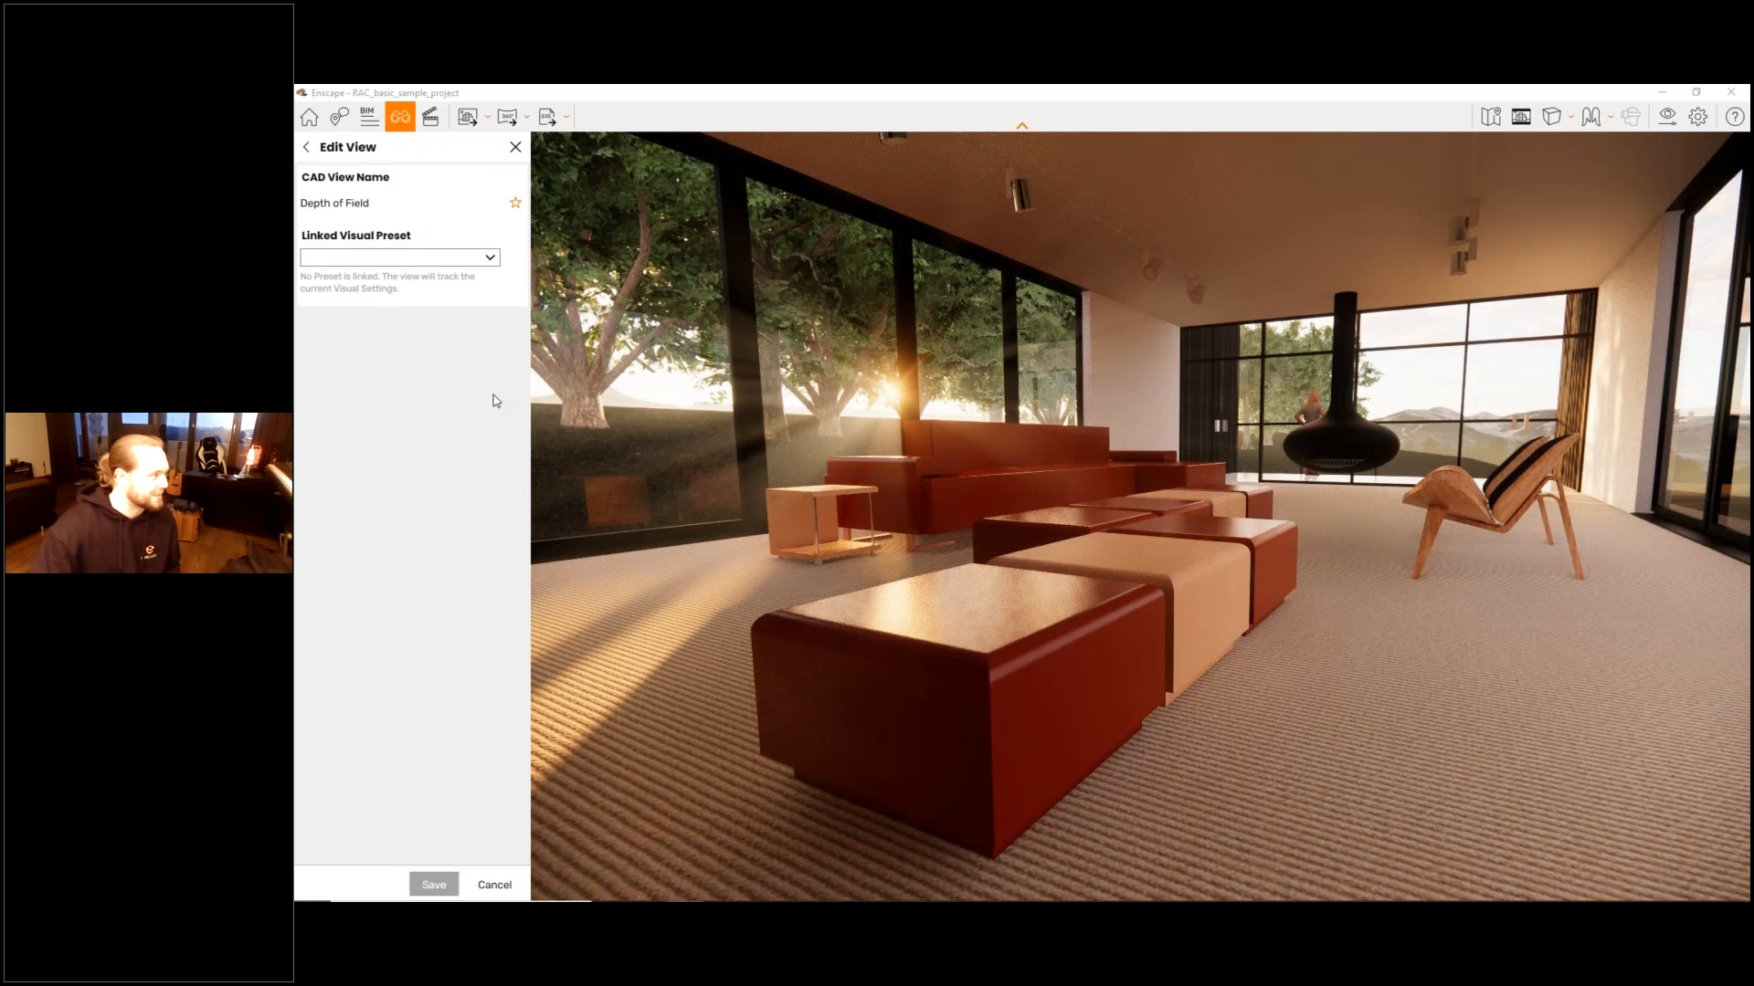
{"action": "left_click", "coordinate": [401, 258]}
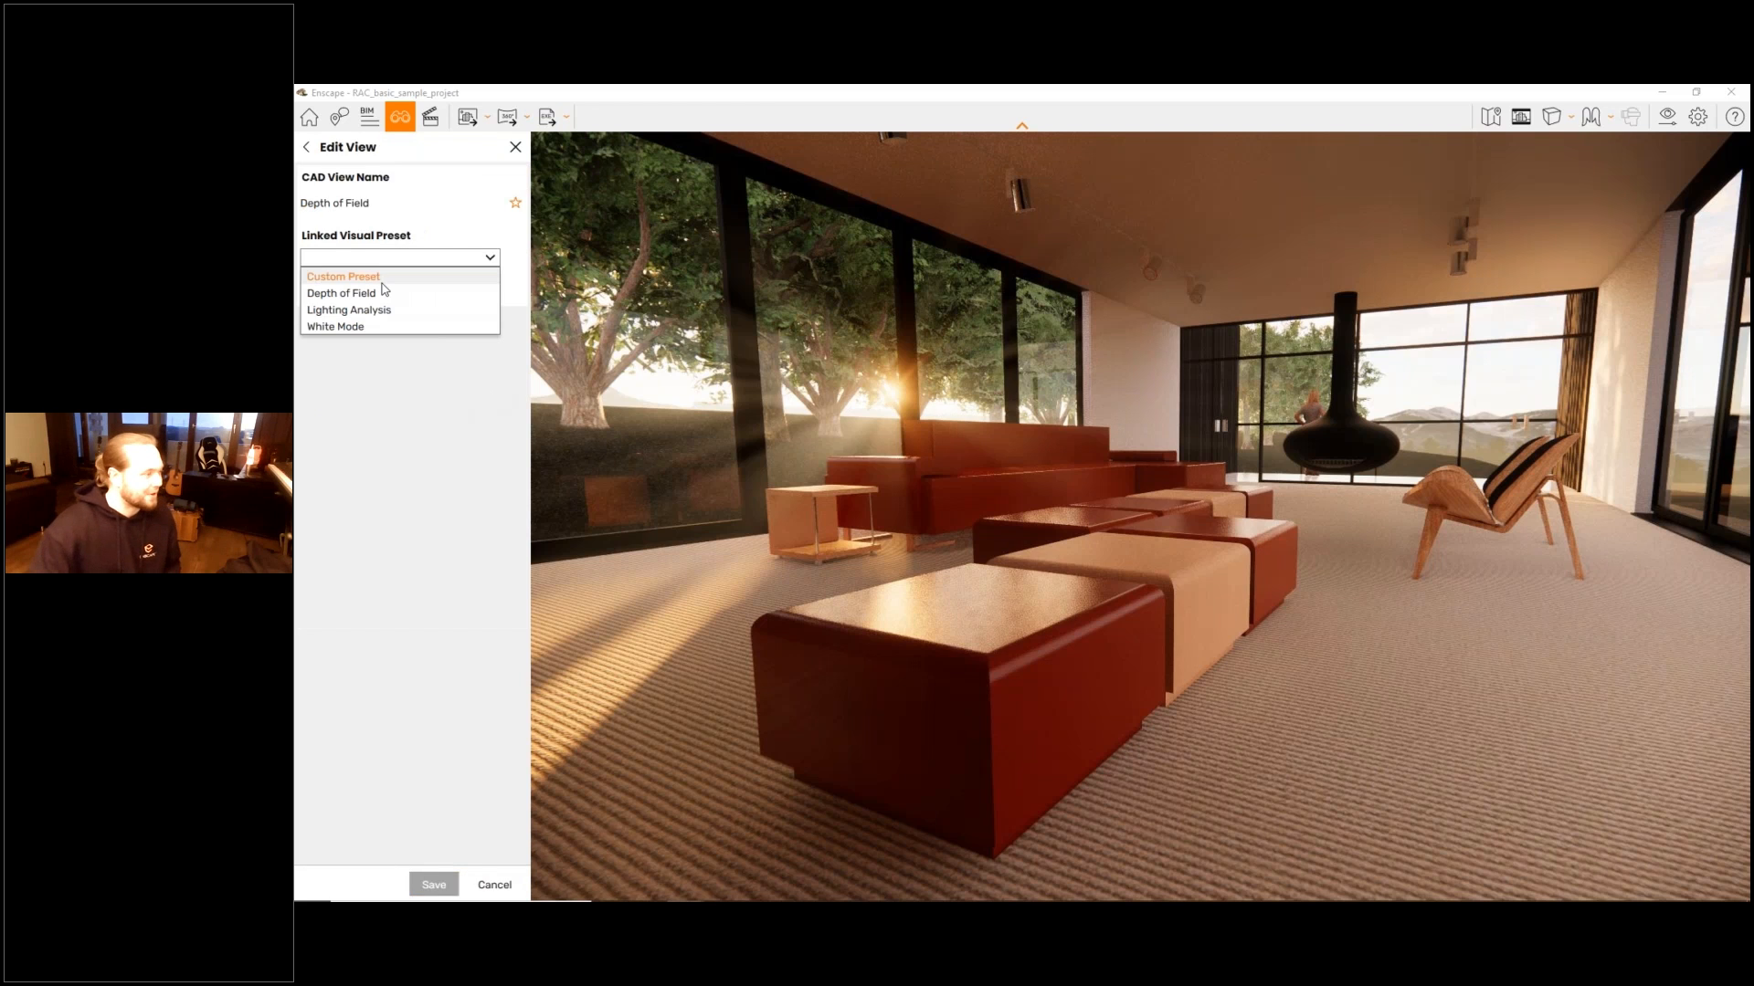
{"action": "left_click", "coordinate": [385, 292]}
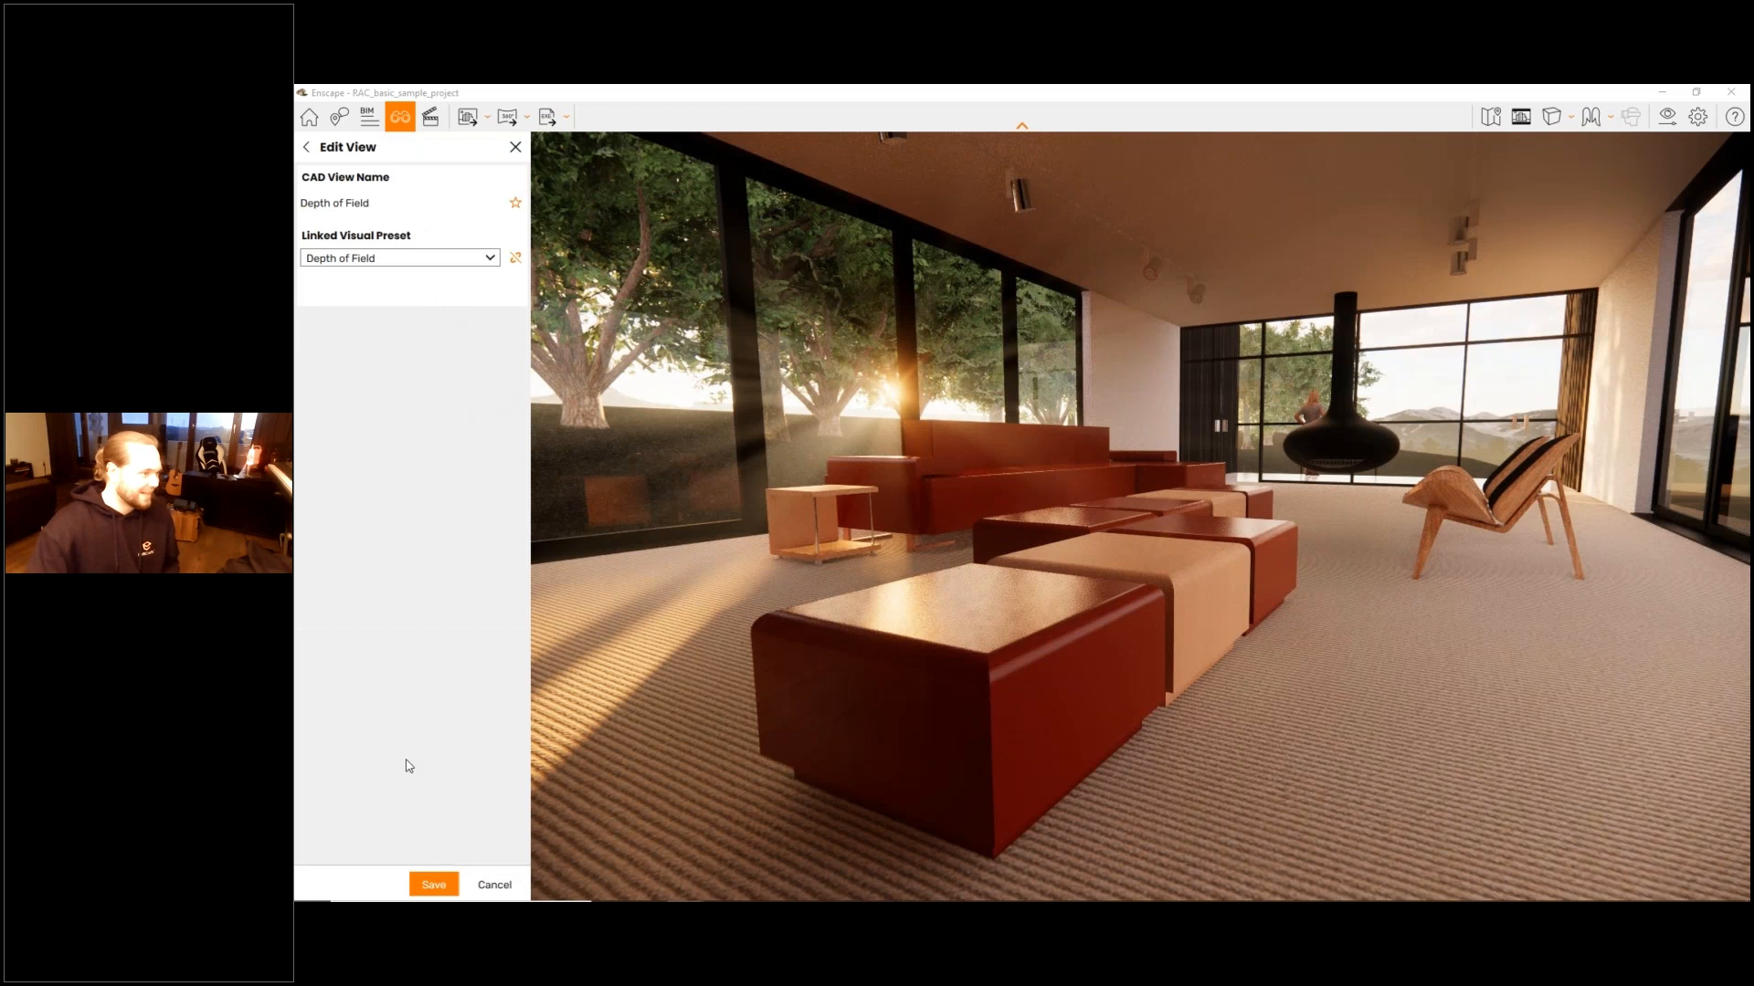
{"action": "left_click", "coordinate": [433, 885]}
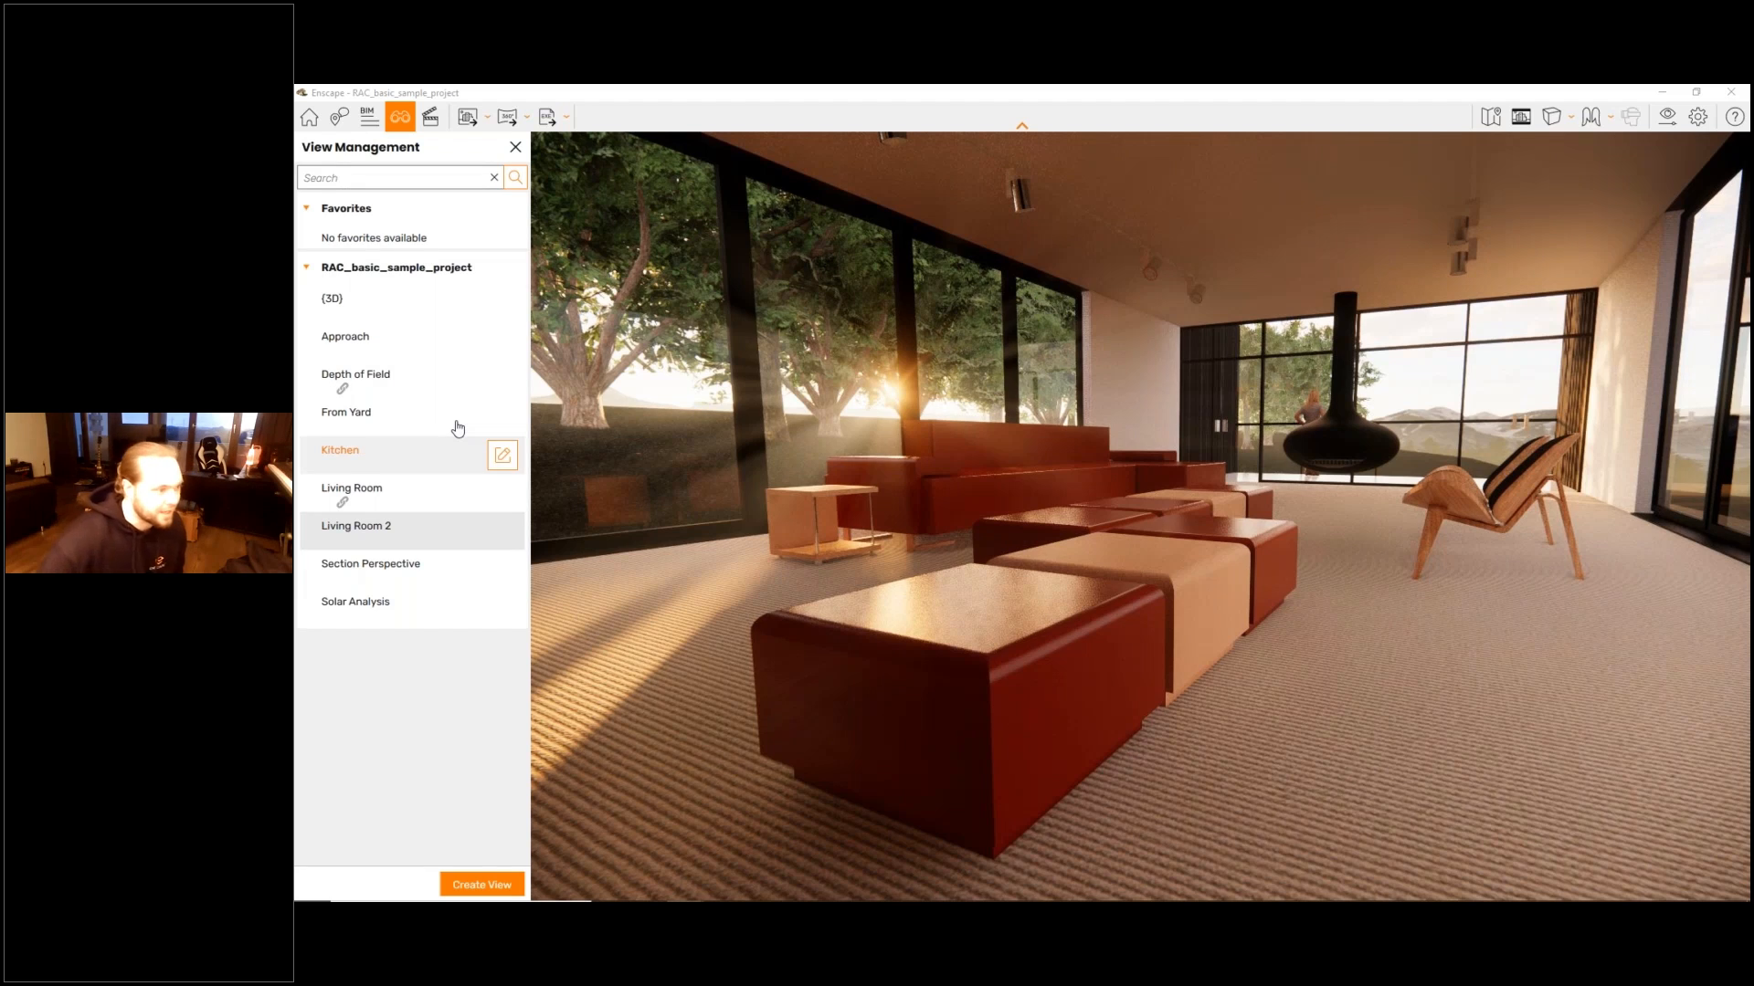
- Link the Lighting Analysis visual preset to the Solar Analysis view and save the view
{"action": "left_click", "coordinate": [401, 609]}
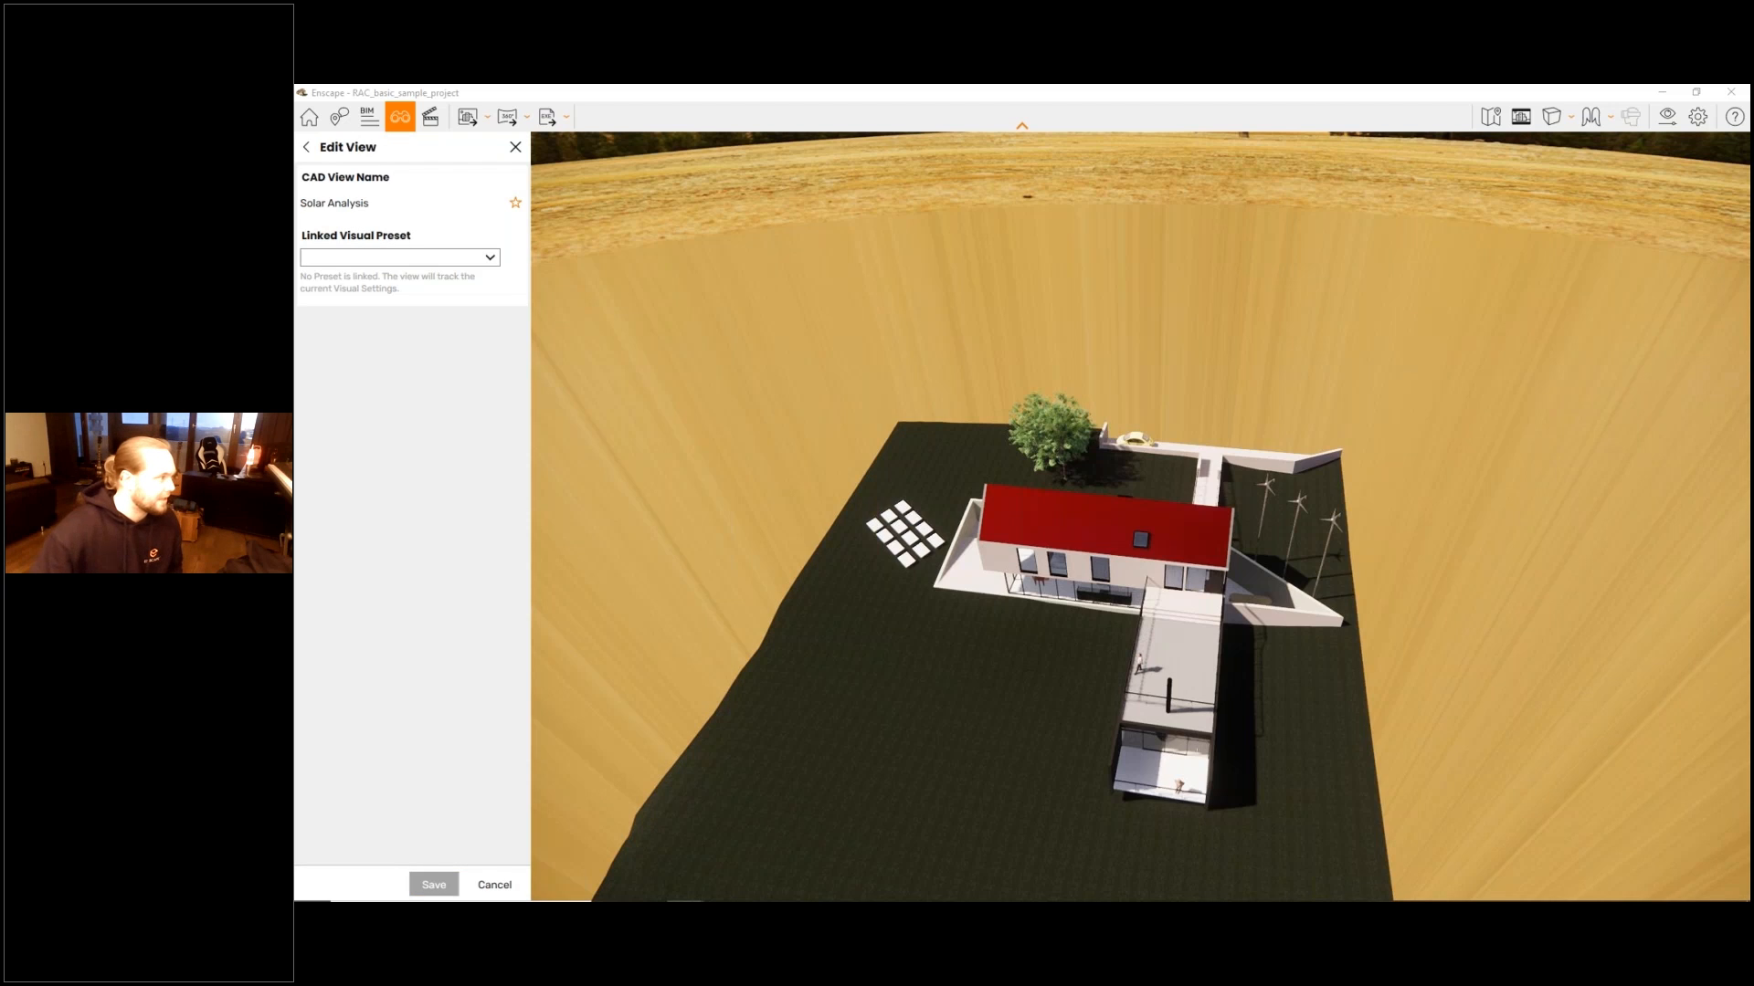
{"action": "left_click", "coordinate": [471, 258]}
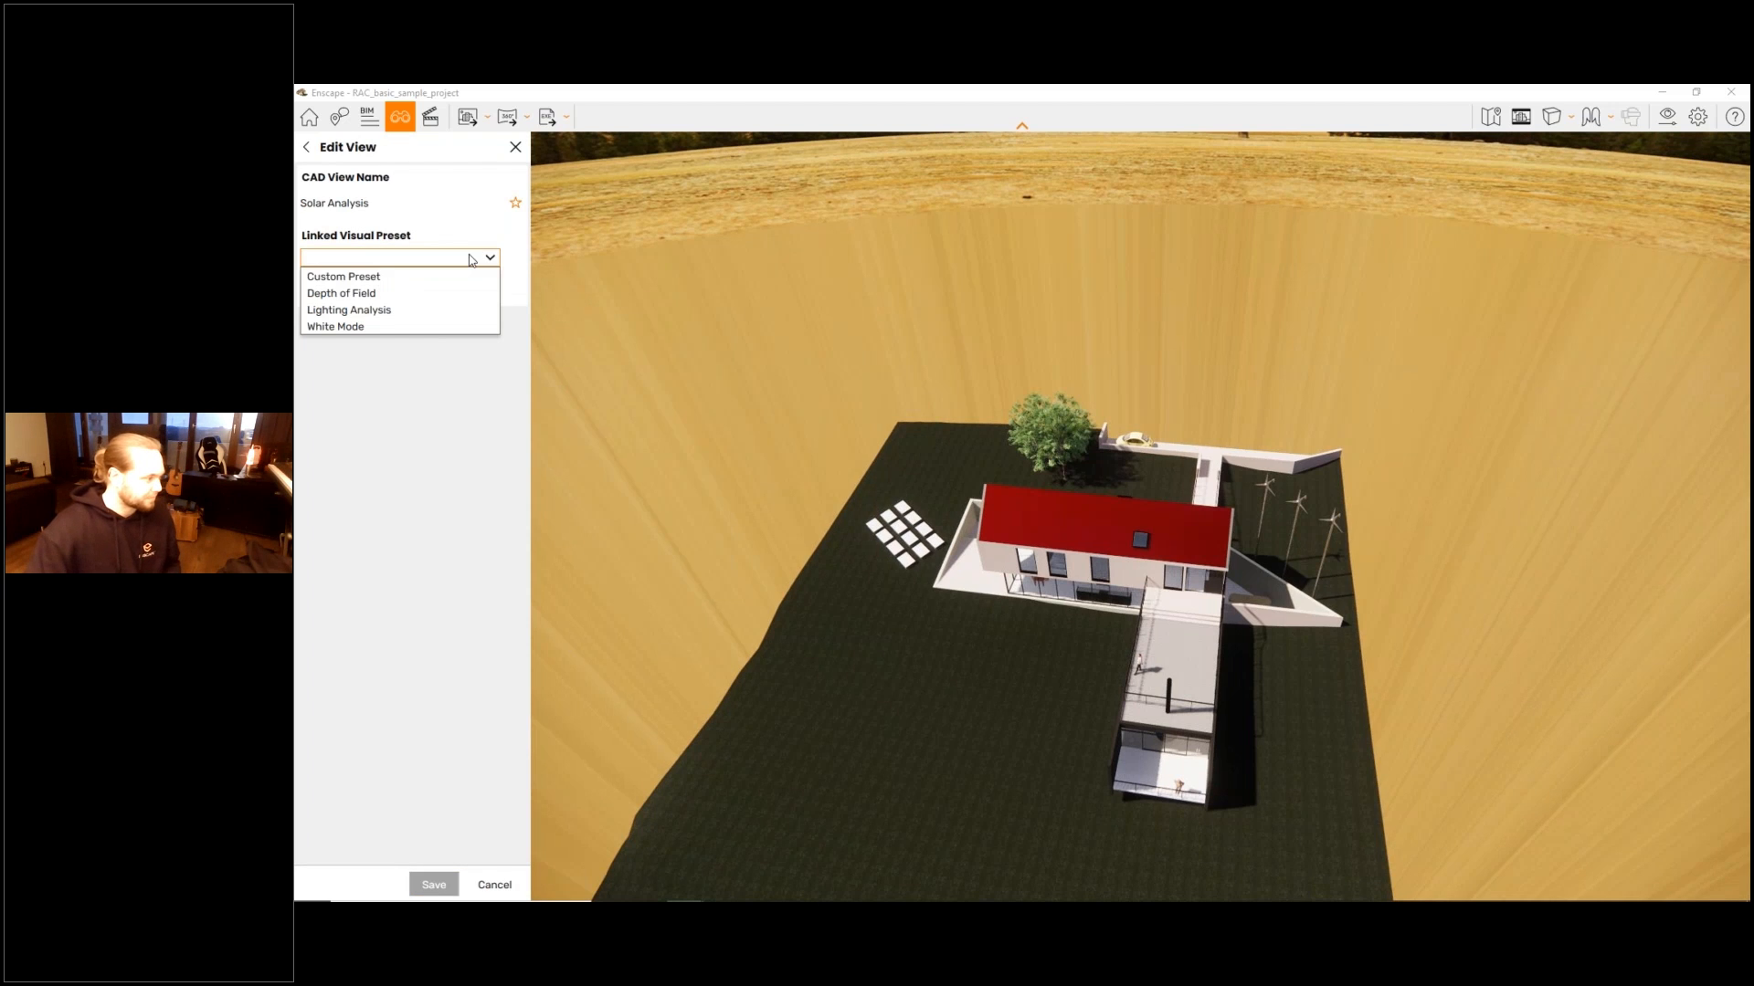
{"action": "left_click", "coordinate": [349, 310]}
{"action": "left_click", "coordinate": [434, 884]}
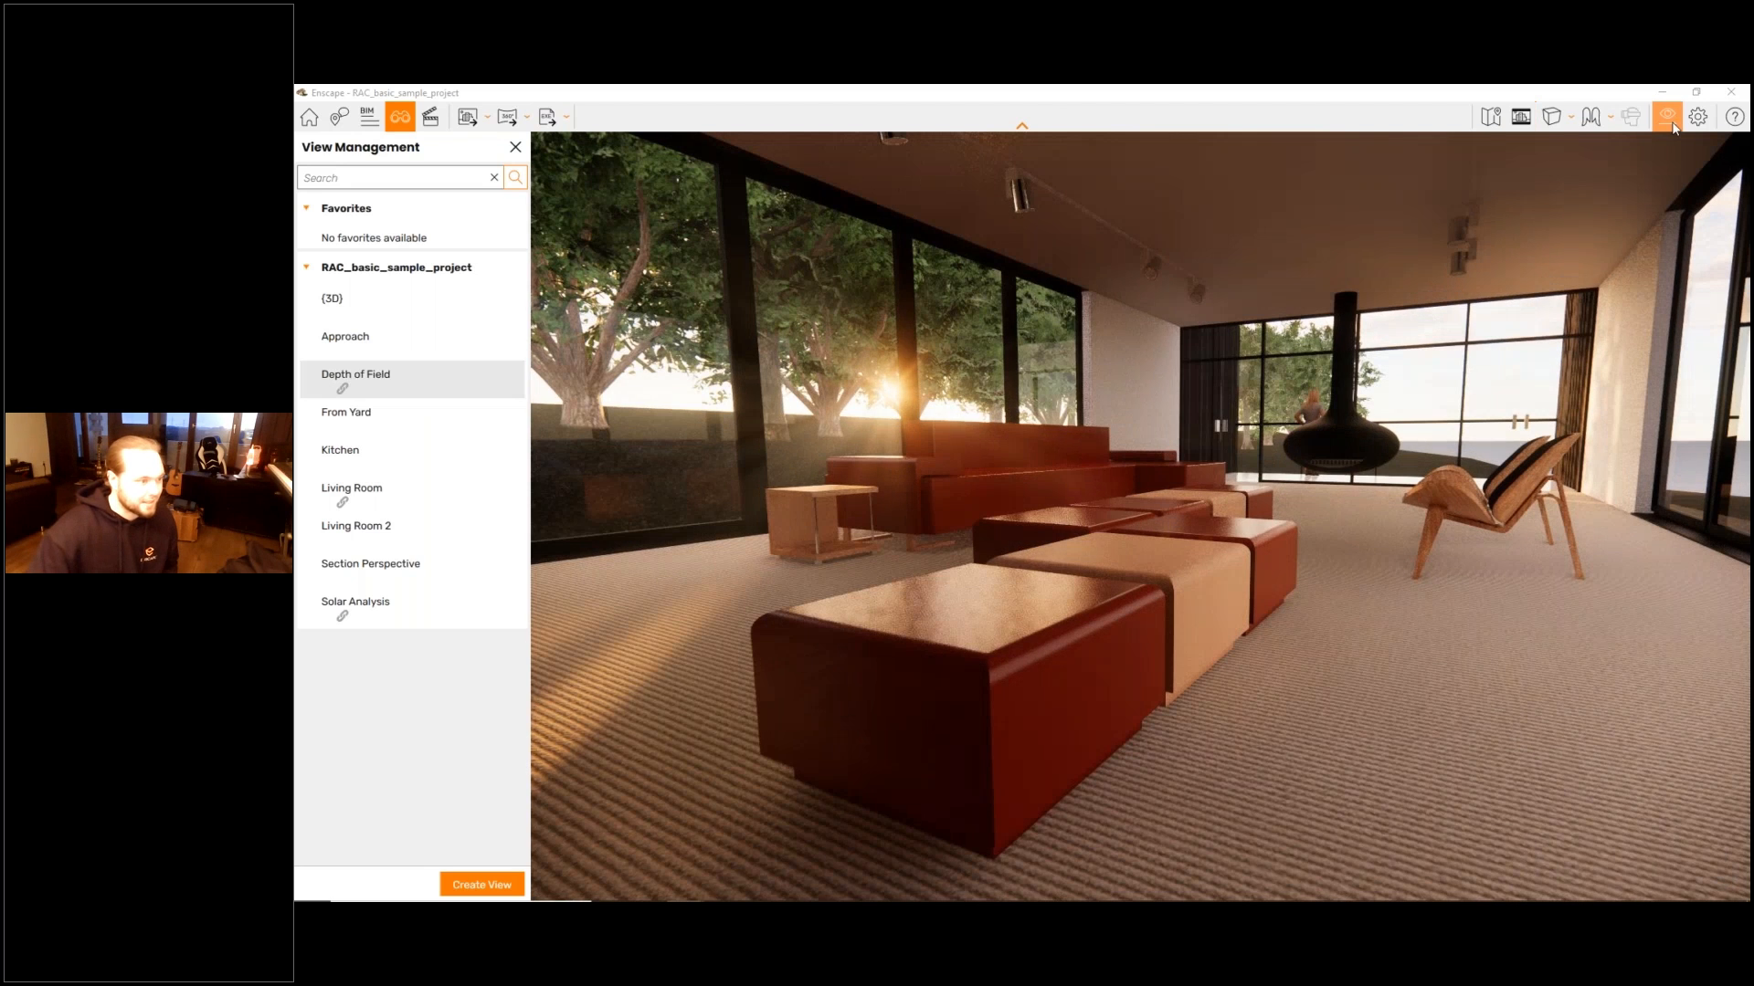
- In the Depth of Field preset, set depth of field to 19%, disable auto focus and set the focal point to 2.55 m
{"action": "left_click", "coordinate": [1670, 120]}
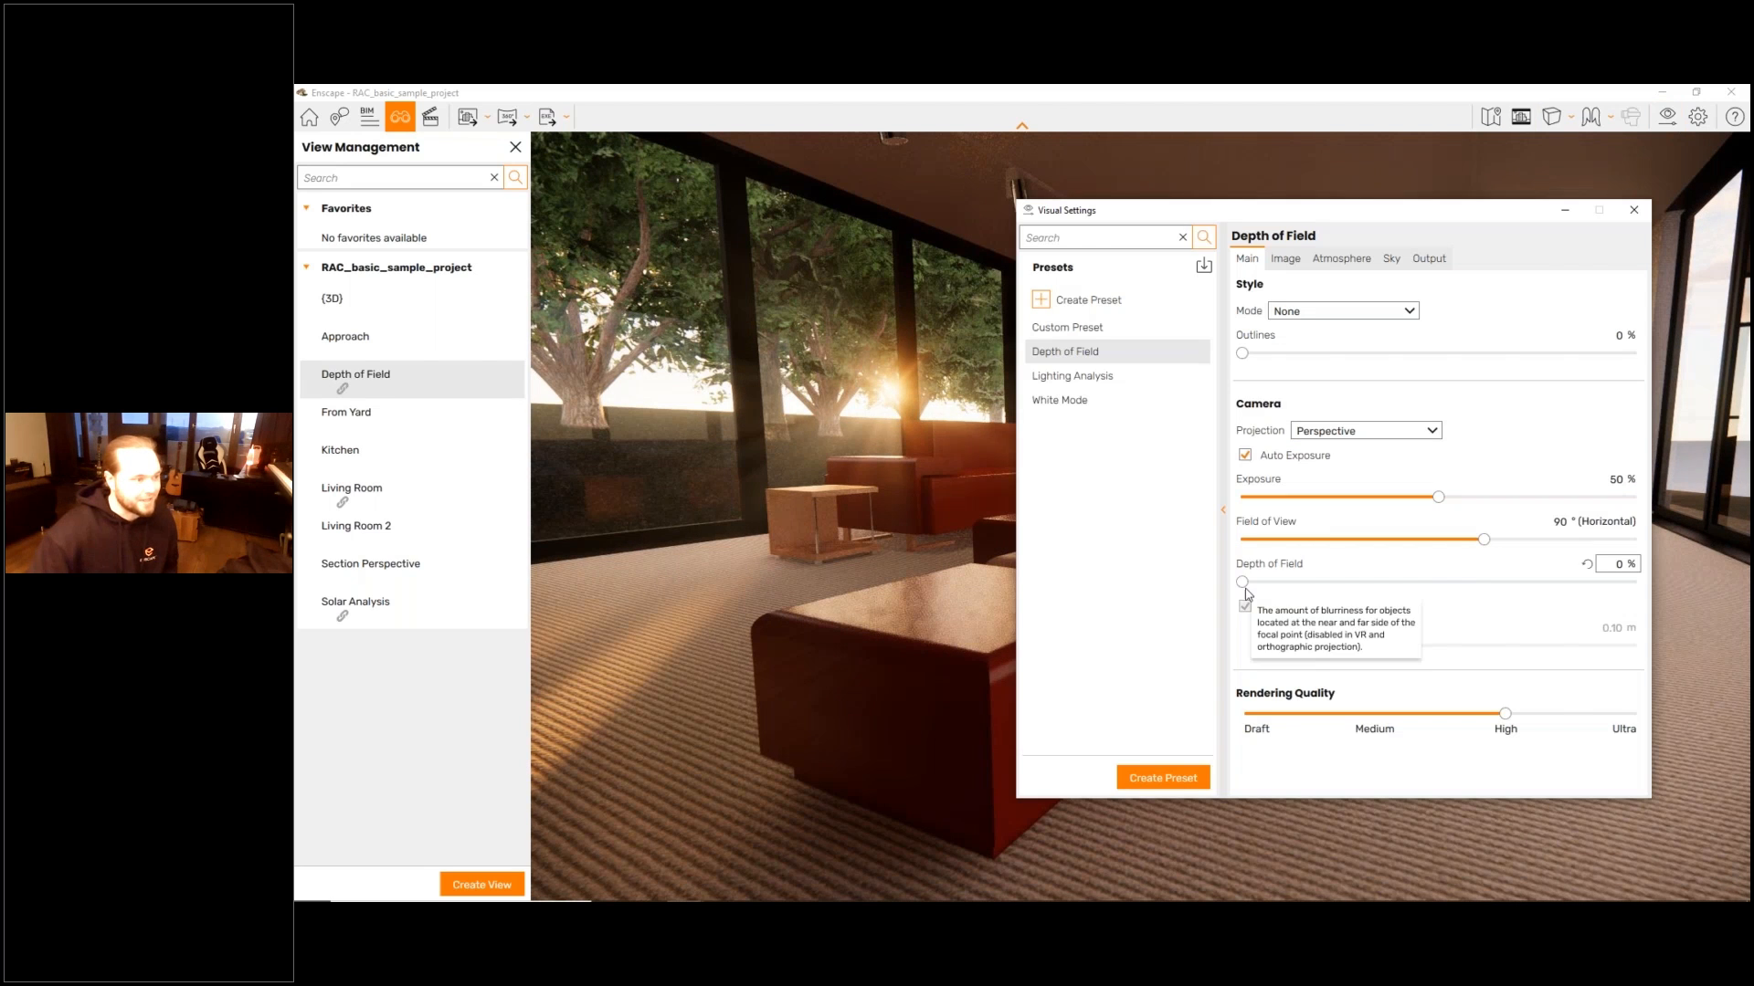
{"action": "left_click_drag", "start_coordinate": [1266, 585], "coordinate": [1316, 581]}
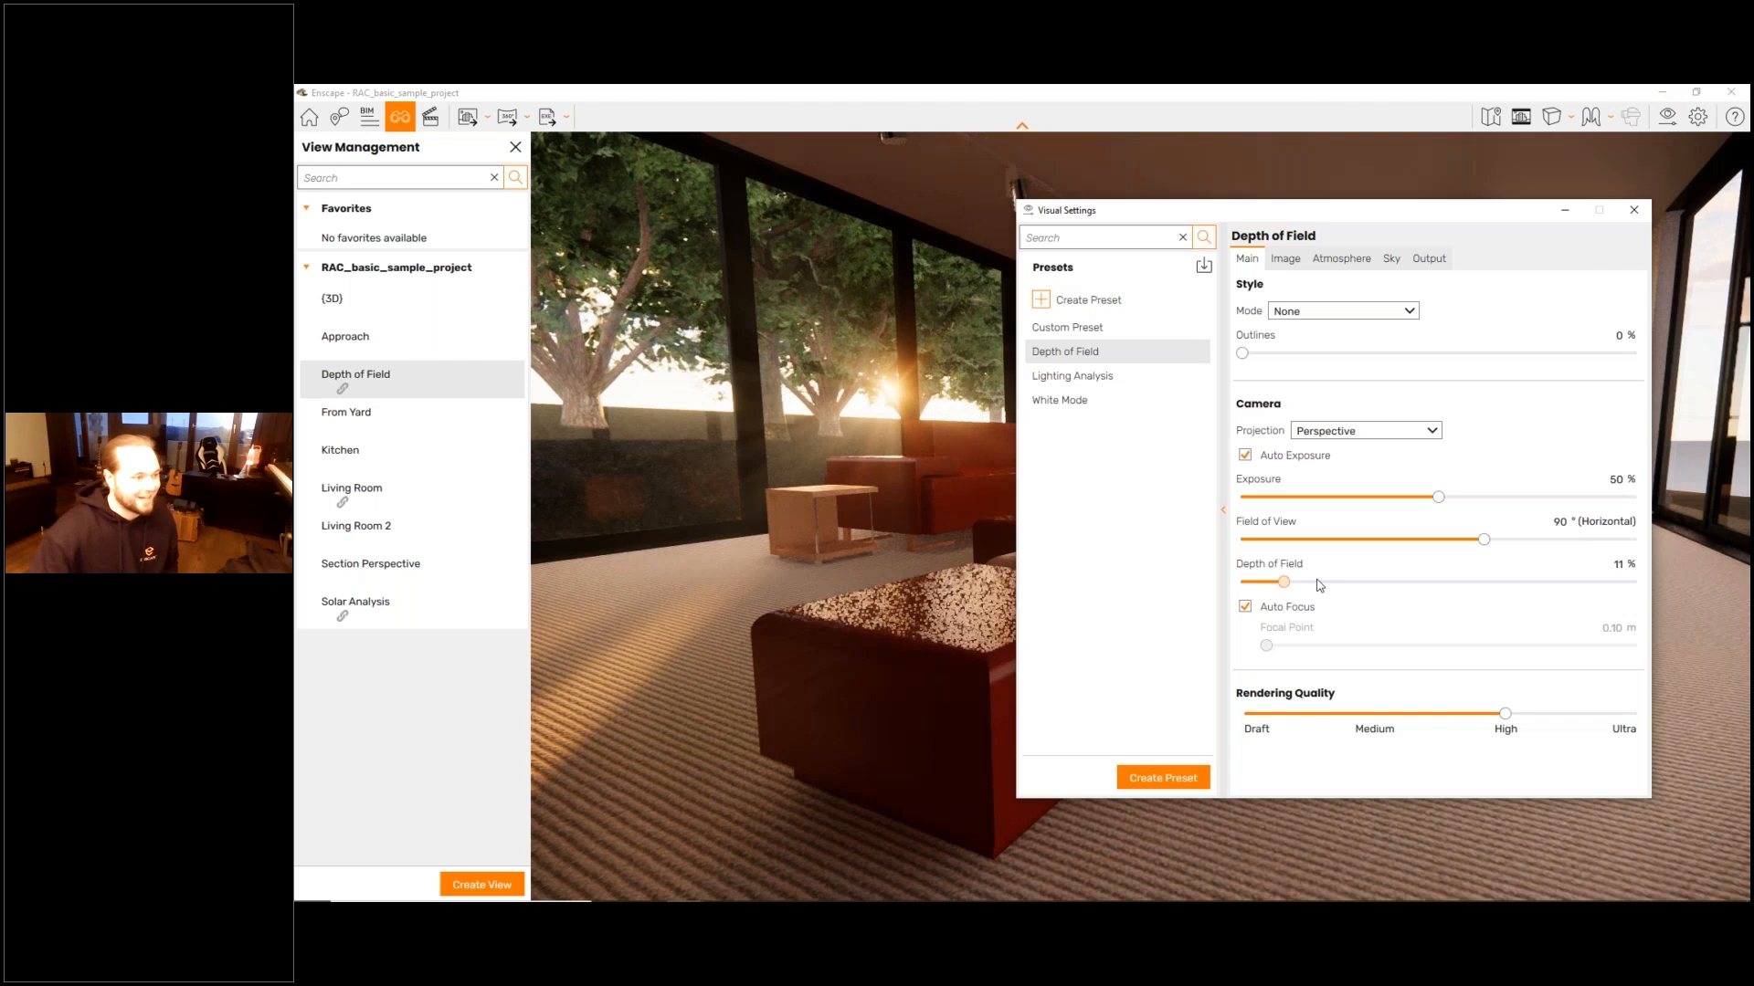
{"action": "left_click", "coordinate": [1245, 606]}
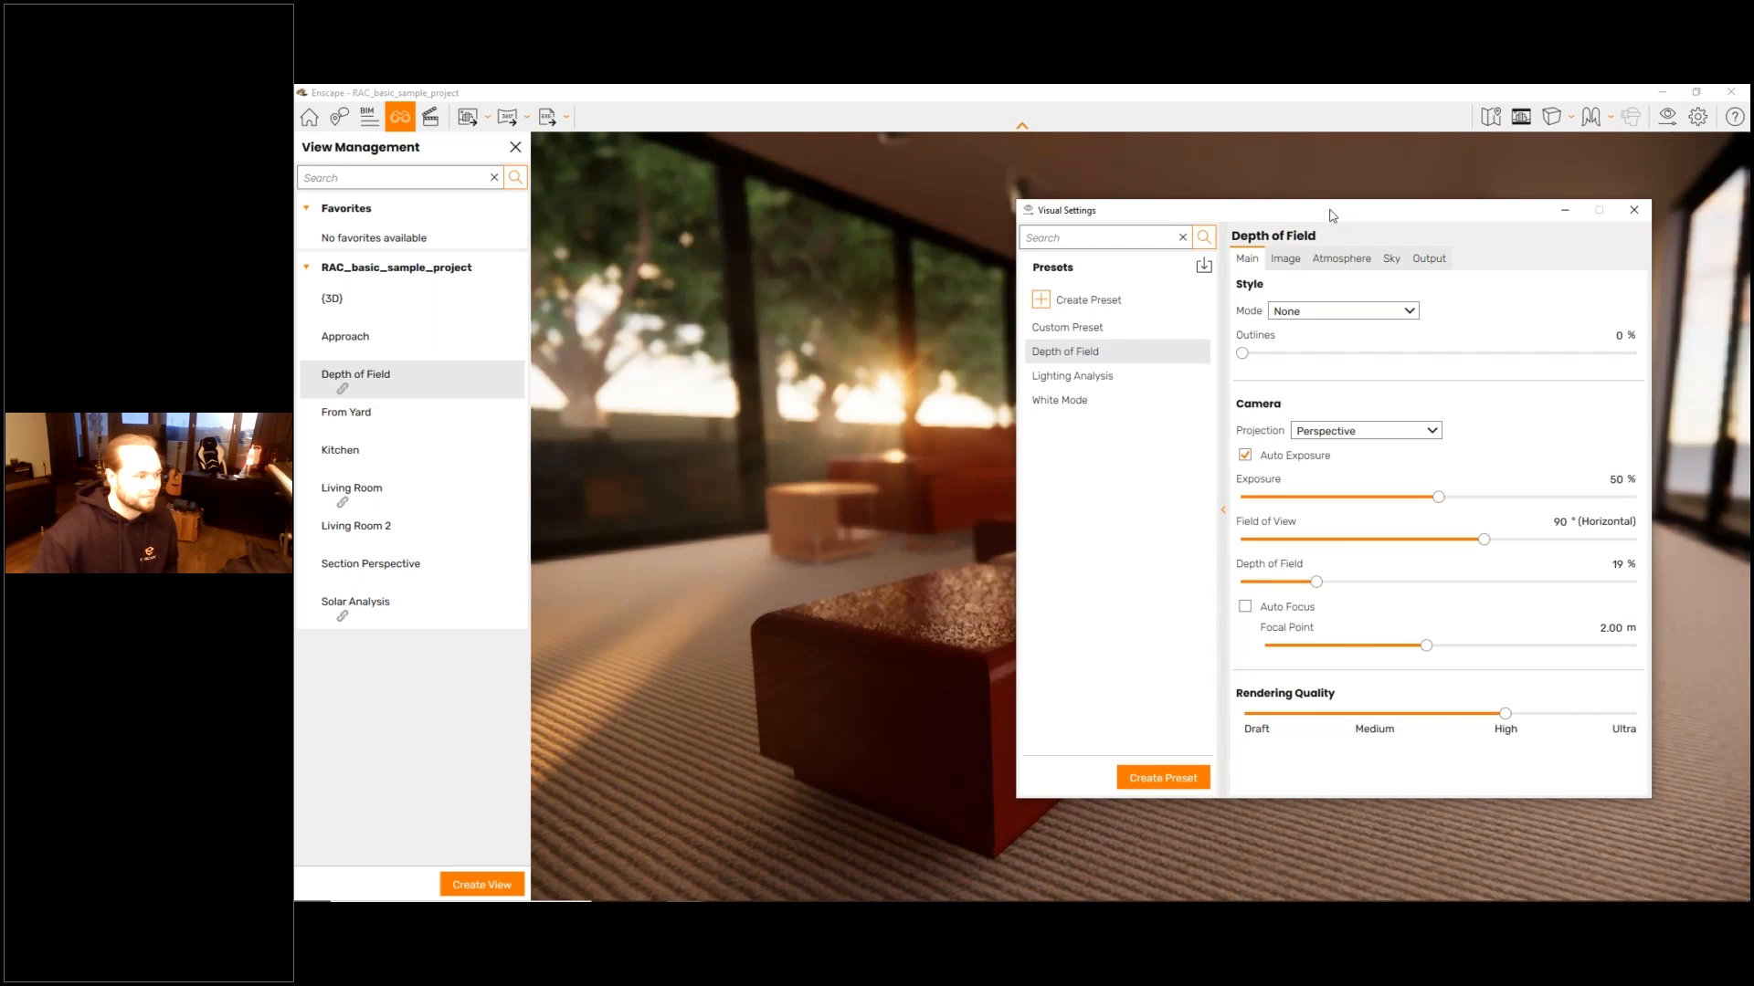
{"action": "left_click_drag", "start_coordinate": [1333, 215], "coordinate": [524, 188]}
{"action": "mouse_move", "coordinate": [721, 622]}
{"action": "left_mouse_down"}
{"action": "mouse_move", "coordinate": [679, 622]}
{"action": "mouse_move", "coordinate": [735, 622]}
{"action": "left_mouse_up"}
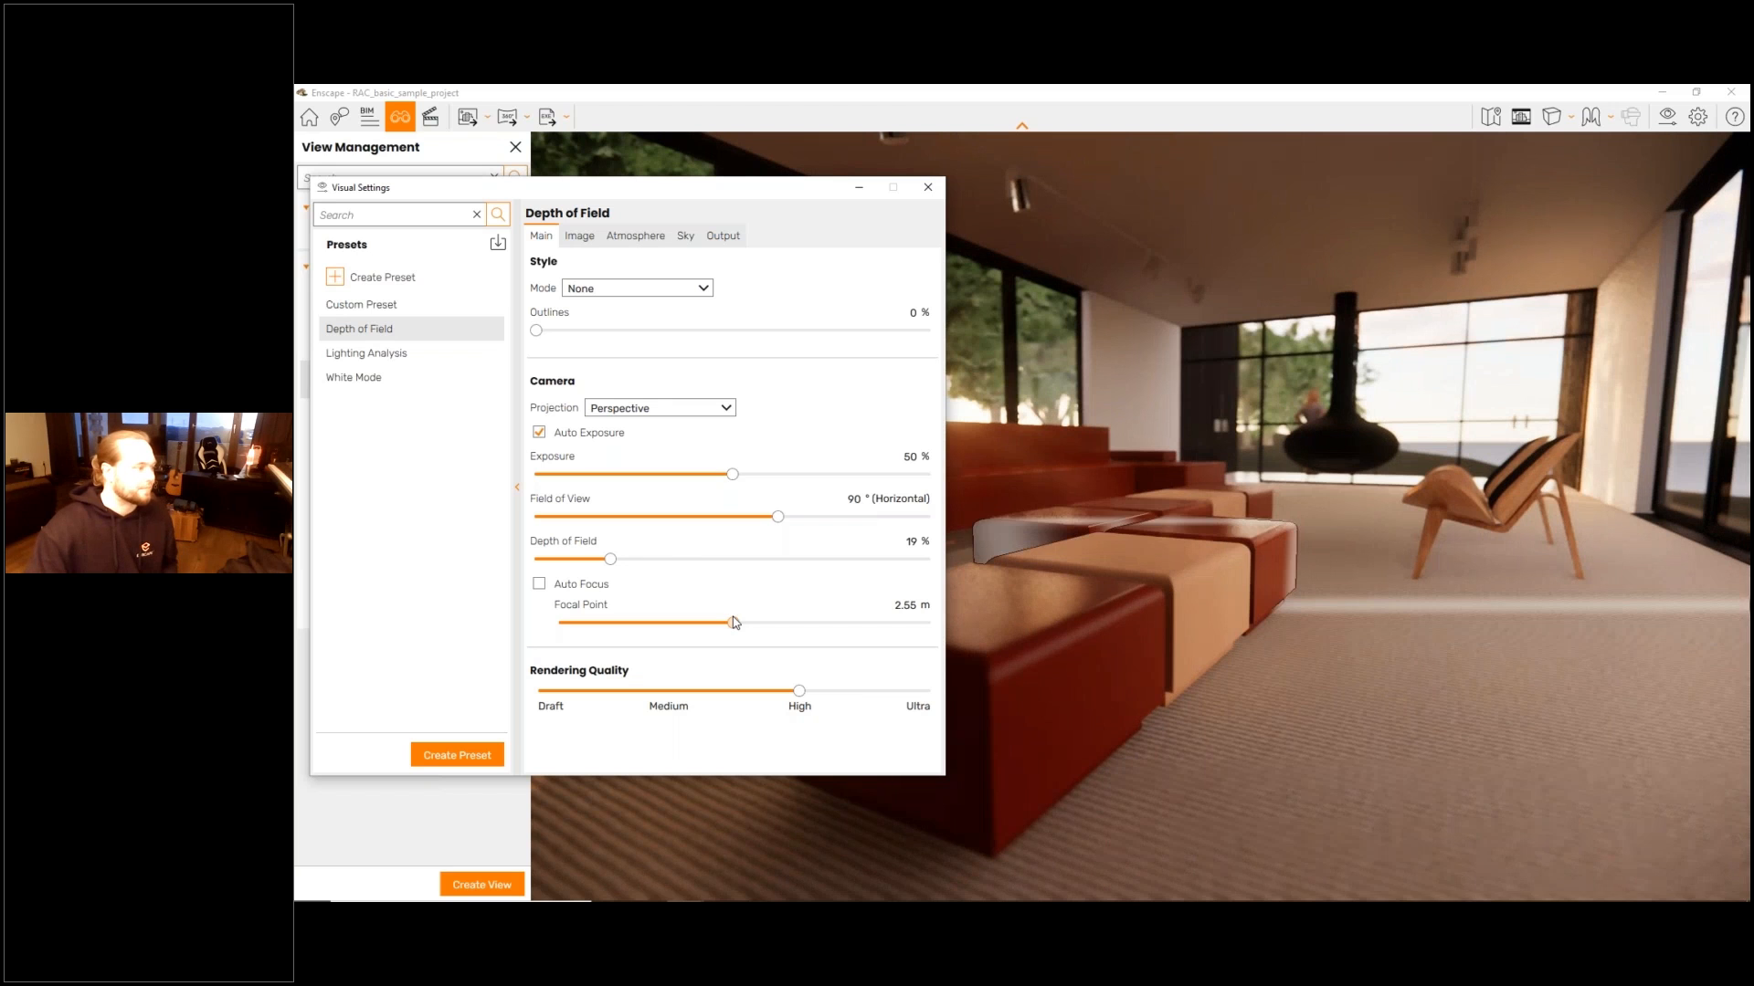
{"action": "left_click", "coordinate": [928, 187]}
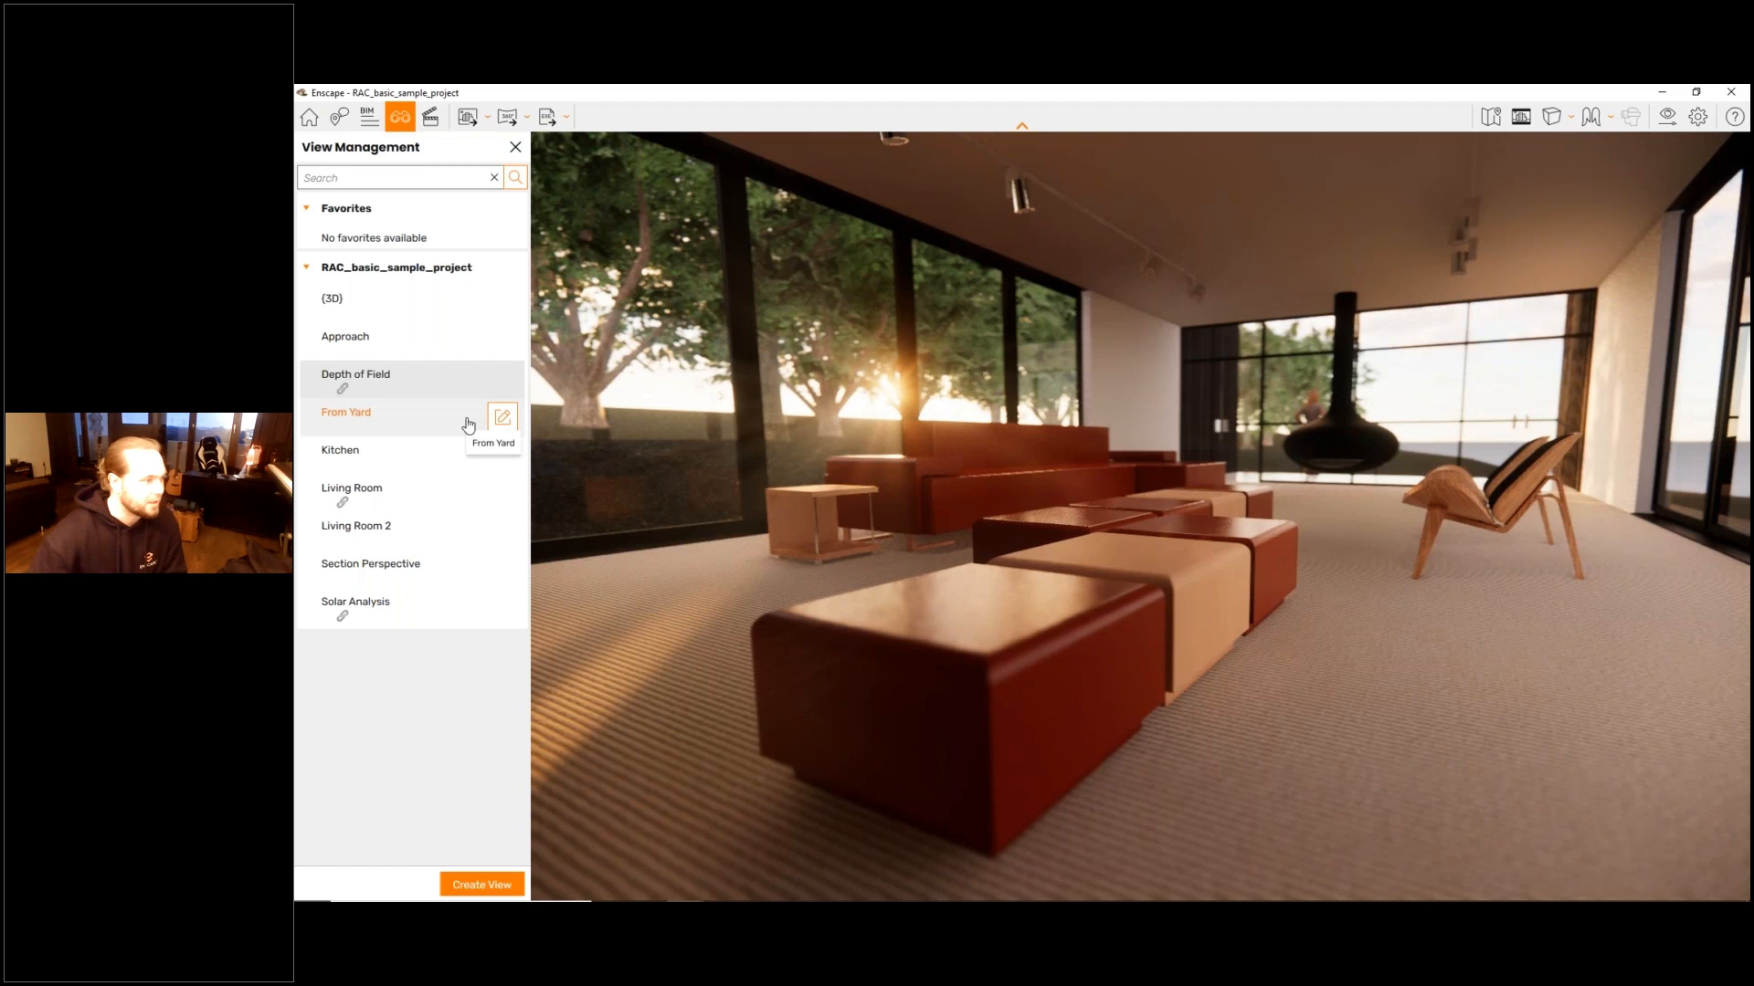
- Switch to the From Yard view and back to the Depth of Field view to compare their visual settings
{"action": "left_click", "coordinate": [442, 428]}
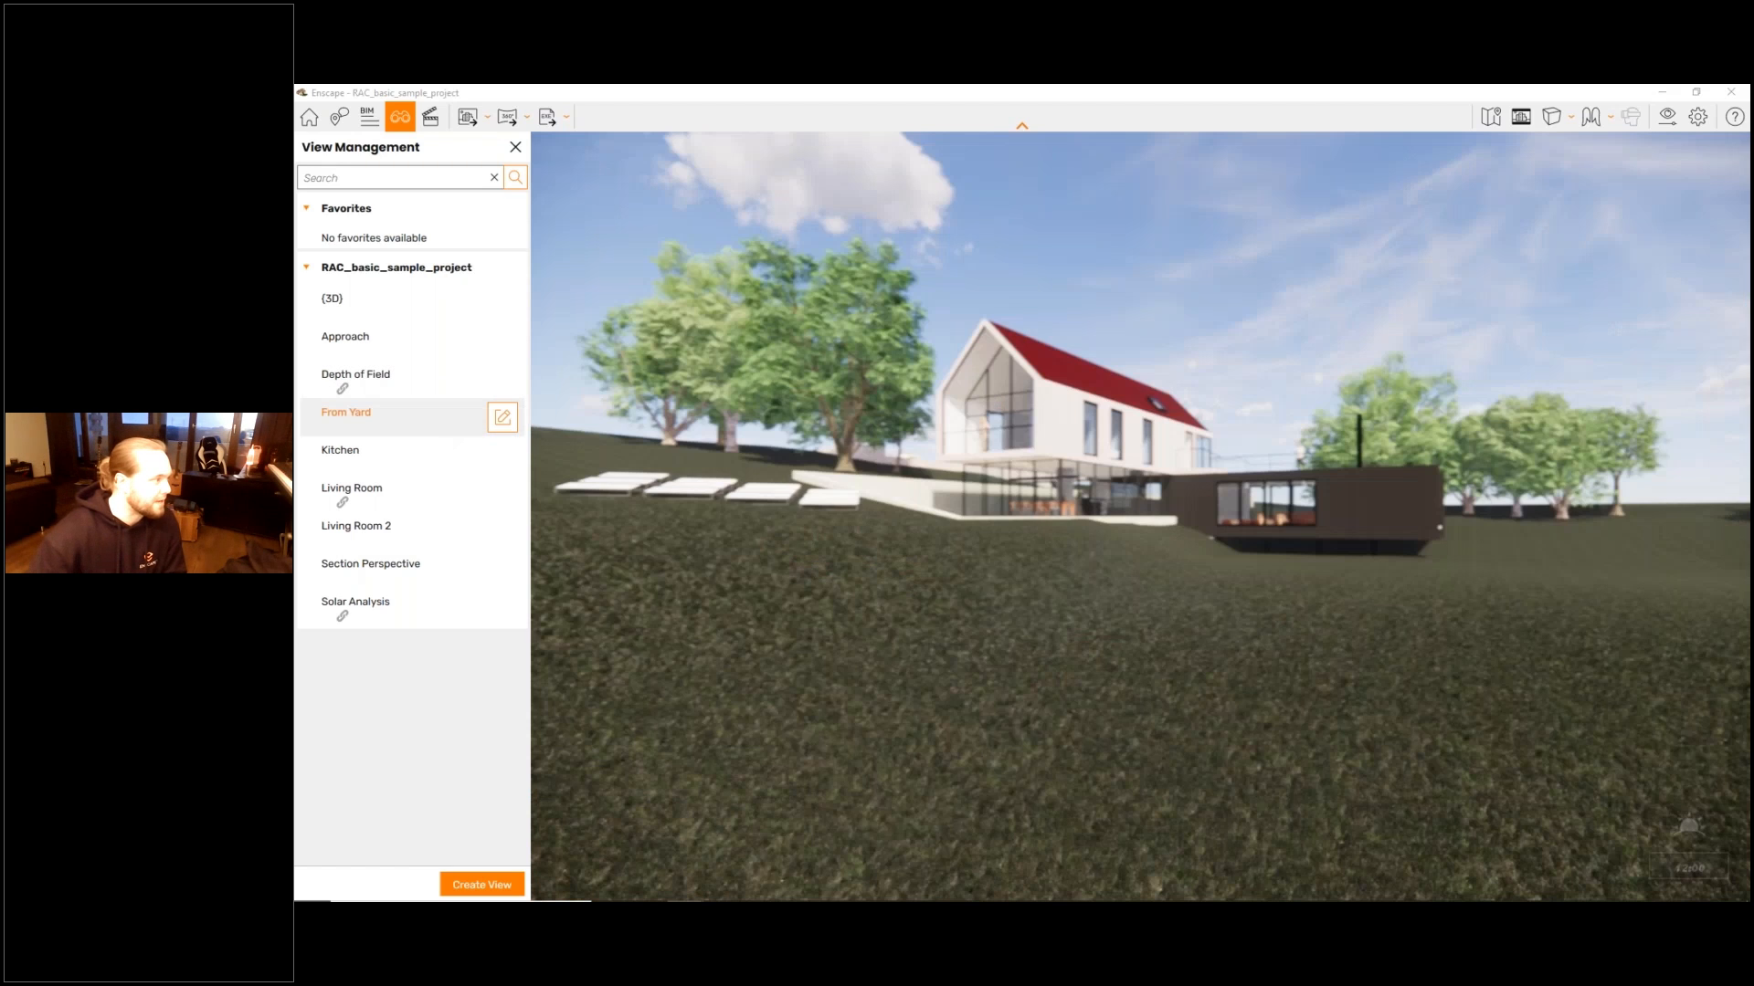
{"action": "left_click", "coordinate": [420, 393]}
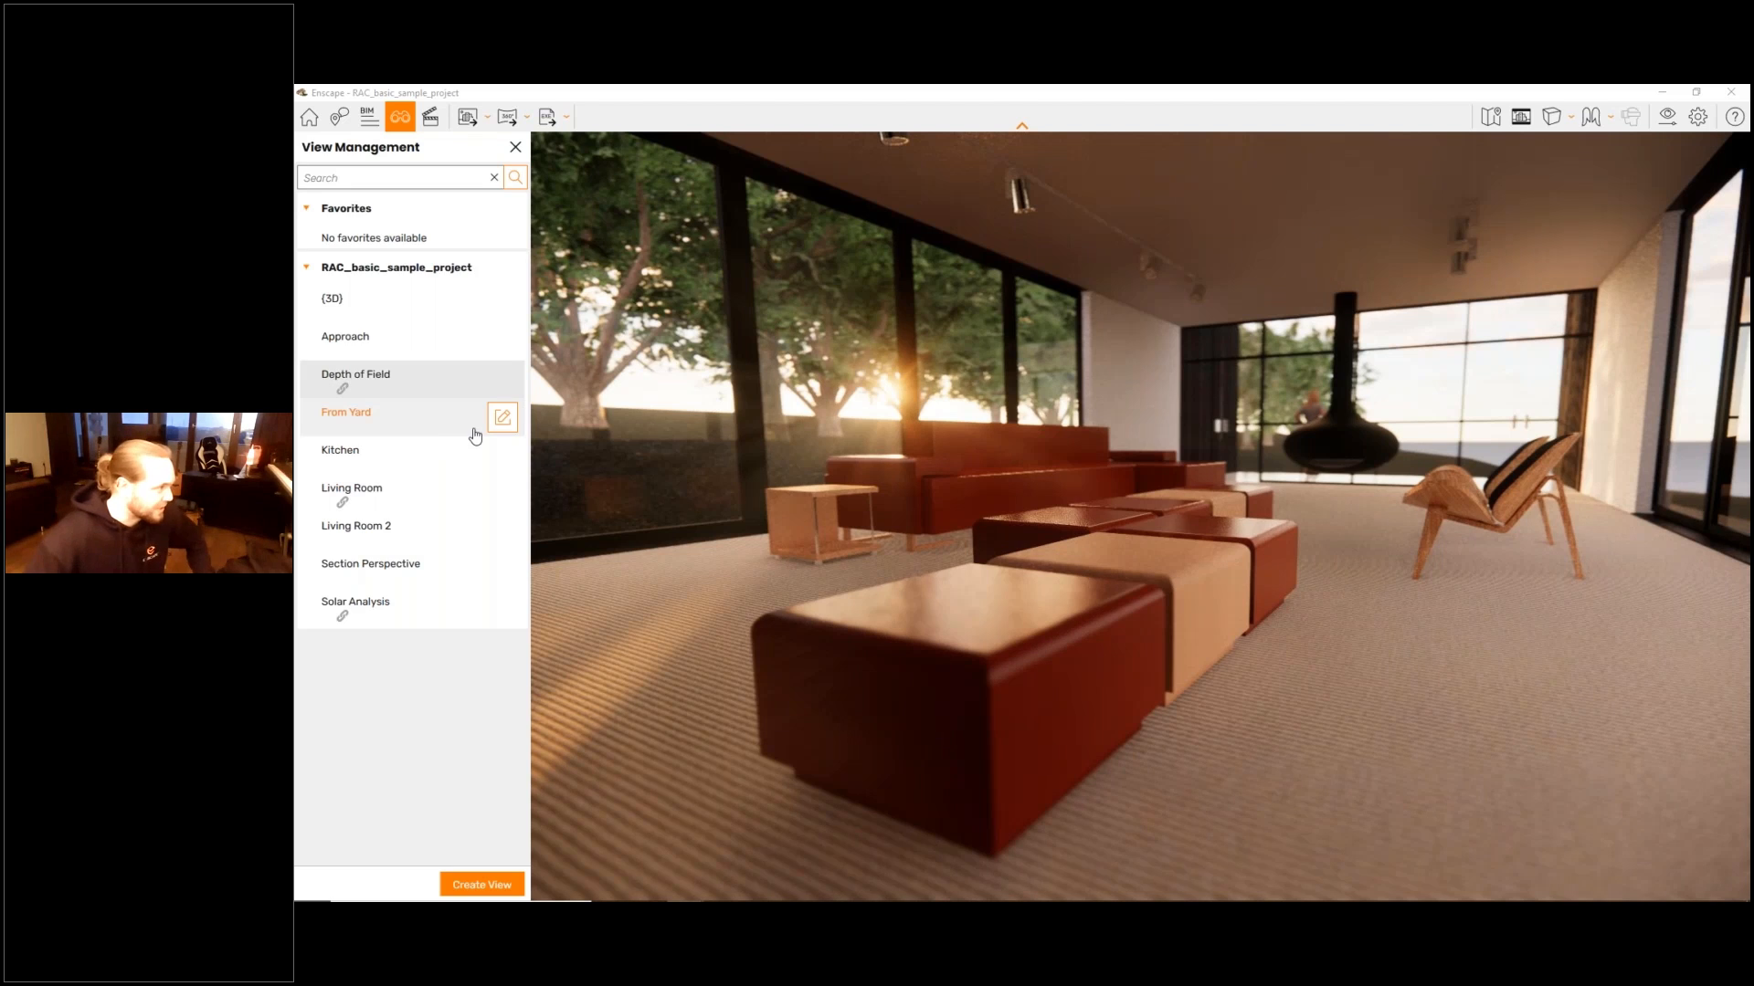
- Link the Custom Preset visual preset to the From Yard view and save the view
{"action": "left_click", "coordinate": [501, 419]}
{"action": "left_click", "coordinate": [411, 258]}
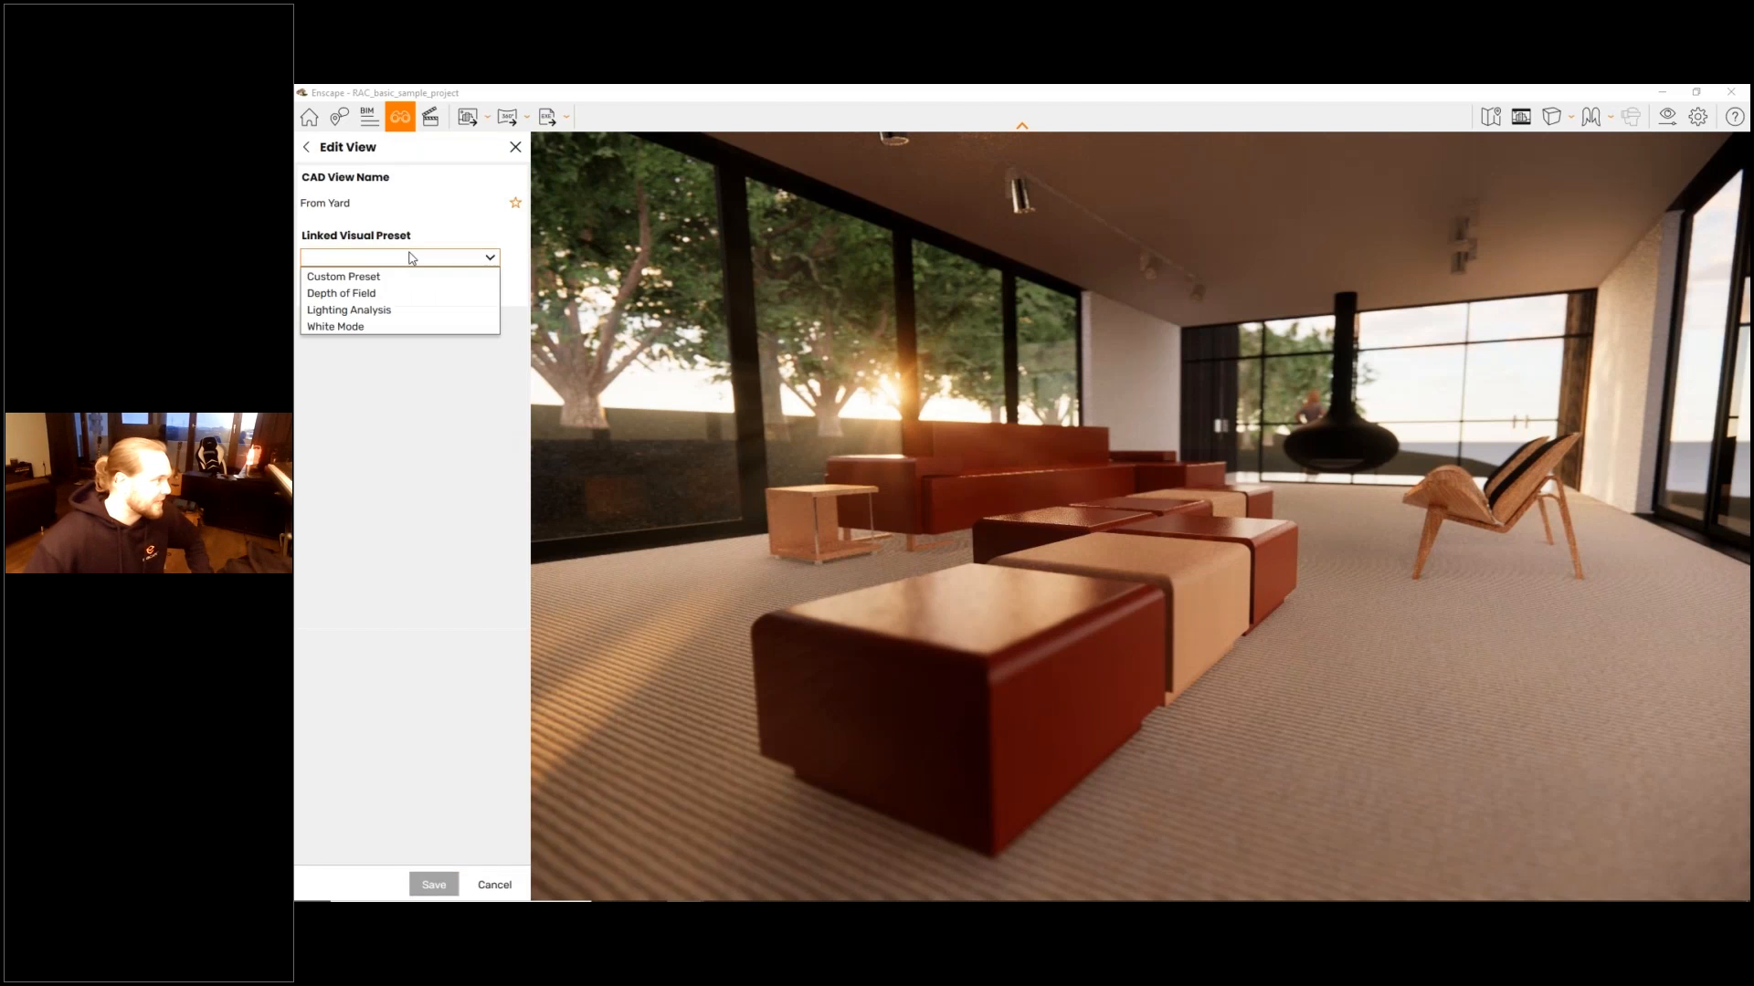
{"action": "left_click", "coordinate": [375, 292]}
{"action": "left_click", "coordinate": [434, 885]}
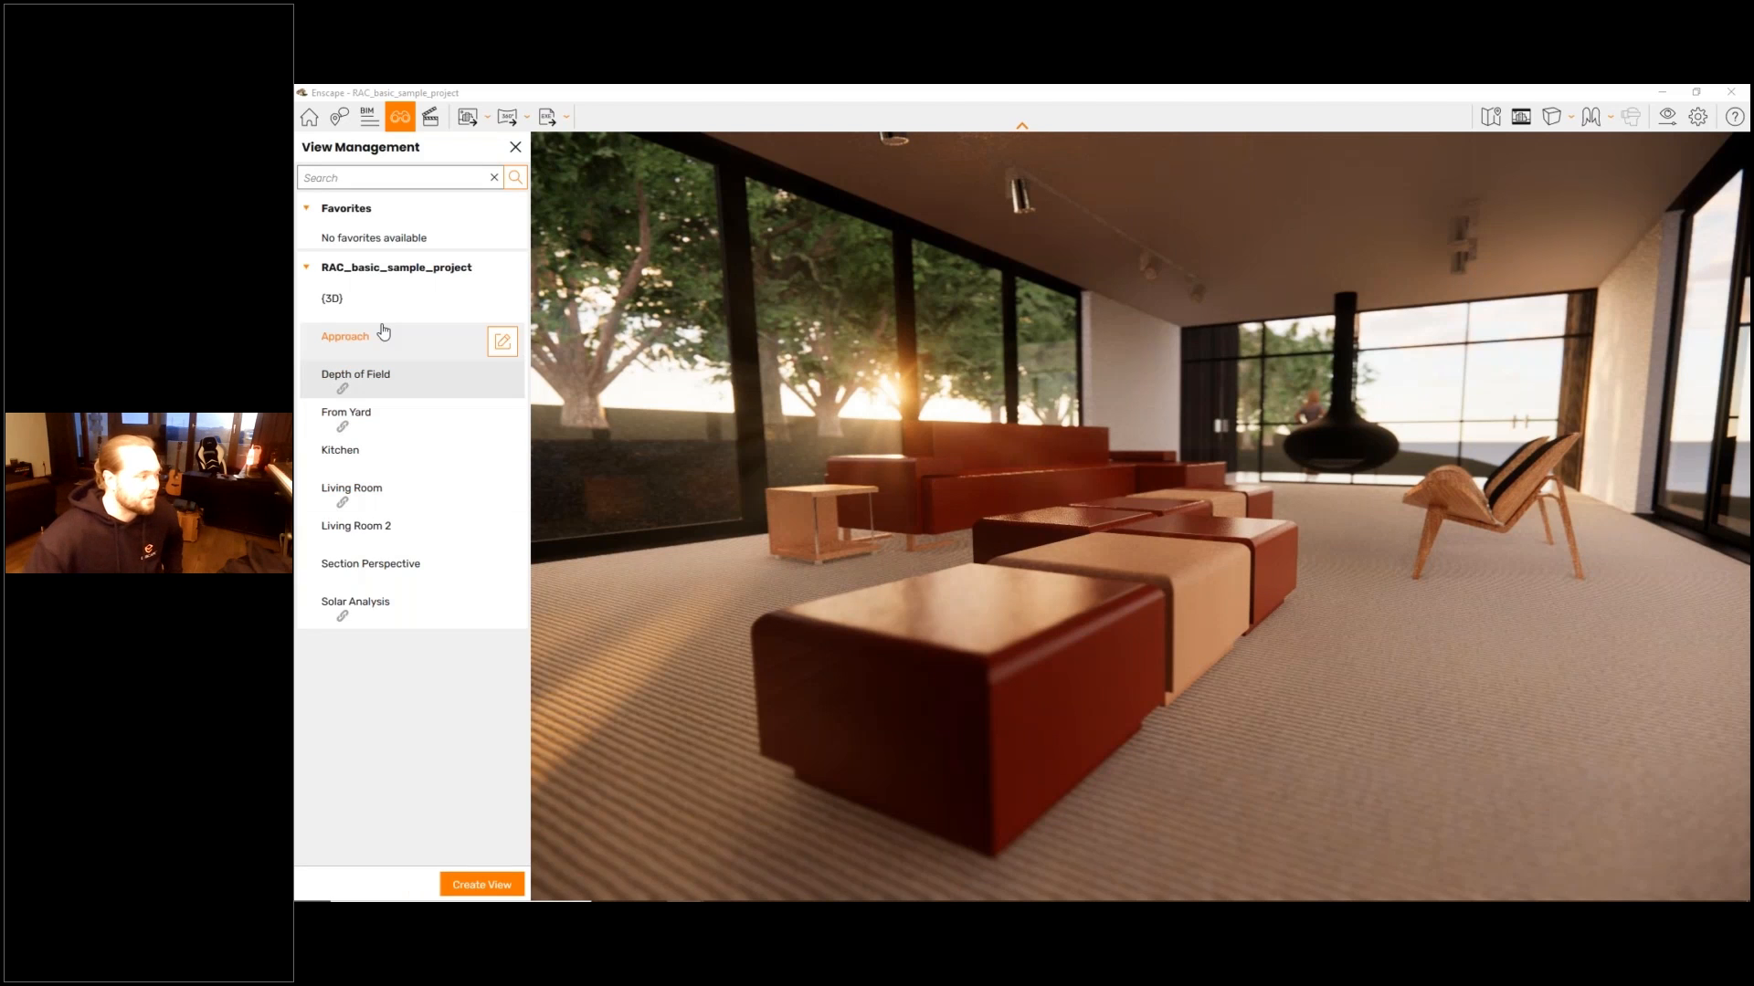
- Switch between the From Yard, Living Room, Solar Analysis and Kitchen views to compare their linked visual presets
{"action": "left_click", "coordinate": [384, 423]}
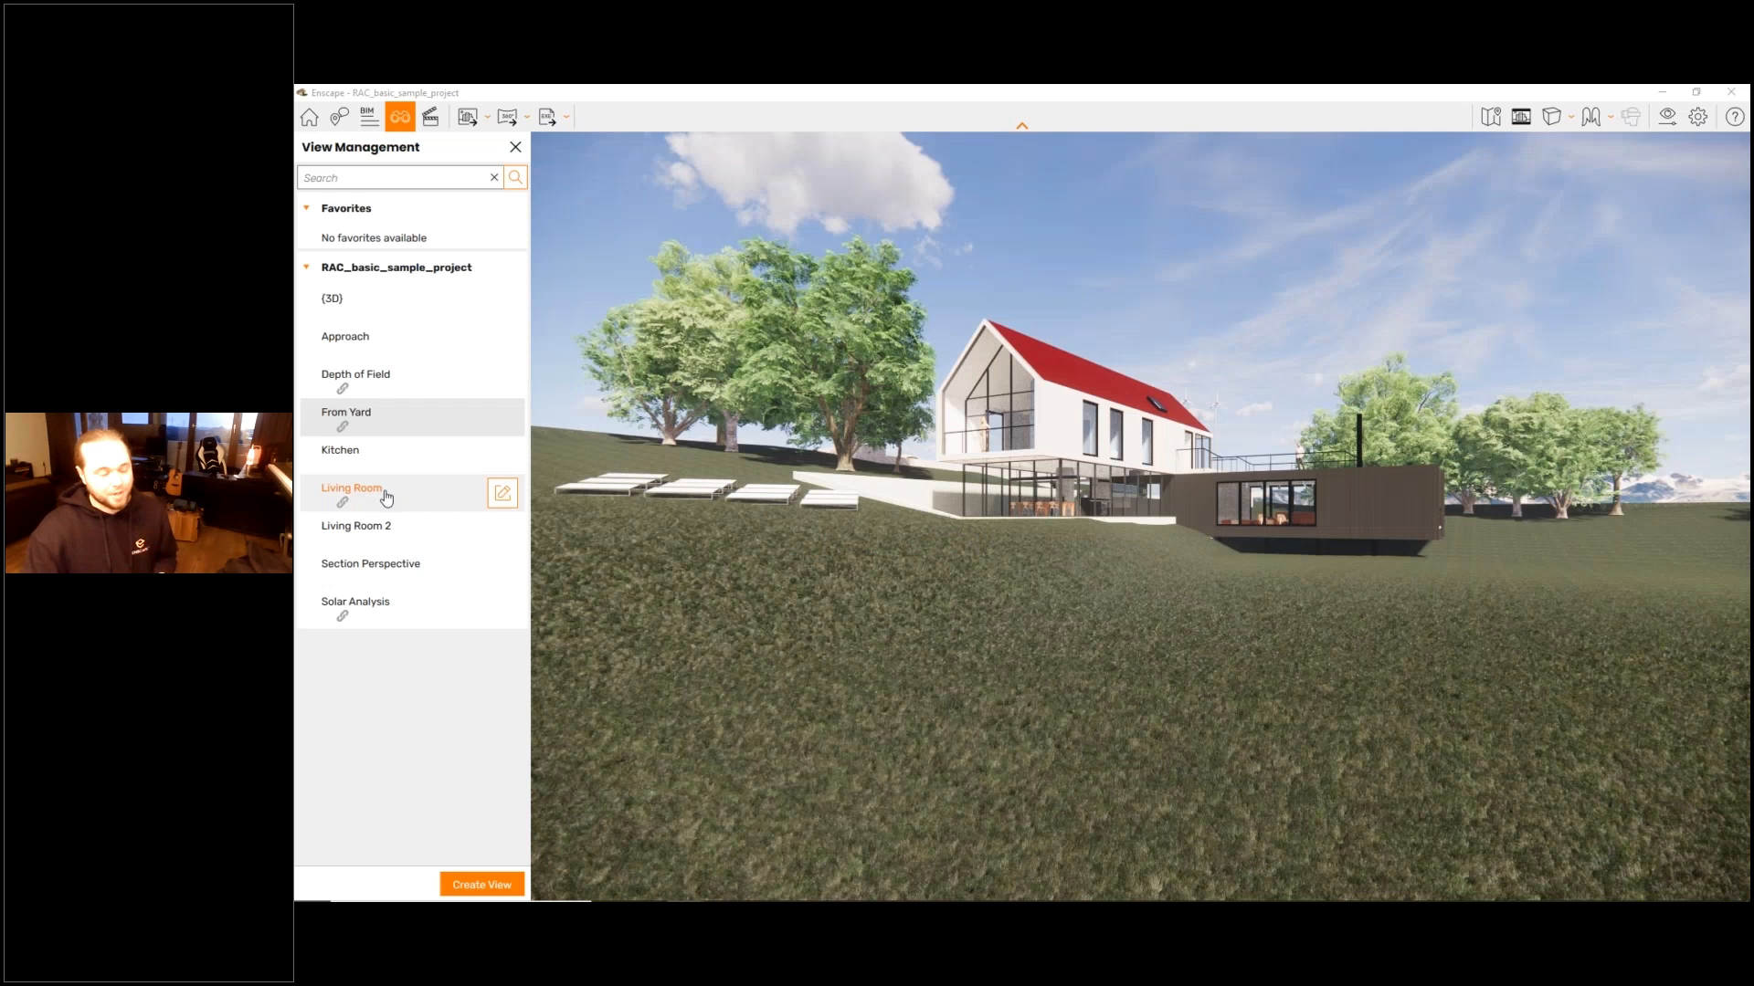
{"action": "left_click", "coordinate": [387, 498]}
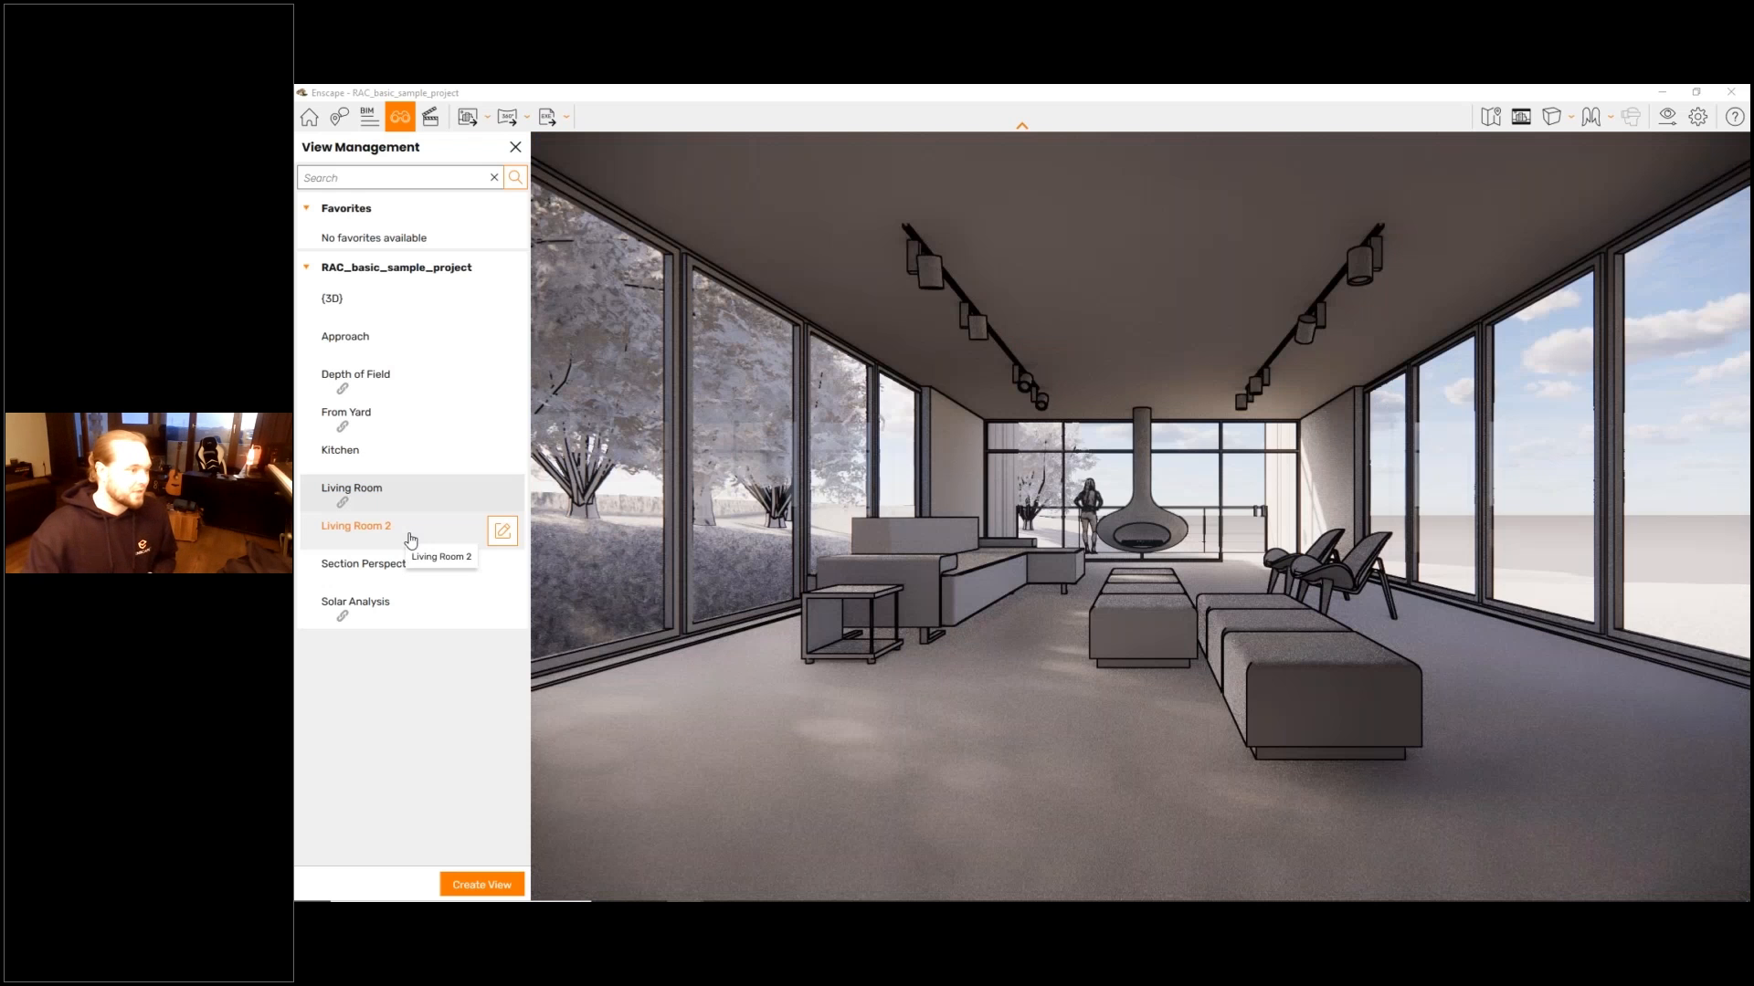
{"action": "left_click", "coordinate": [370, 615]}
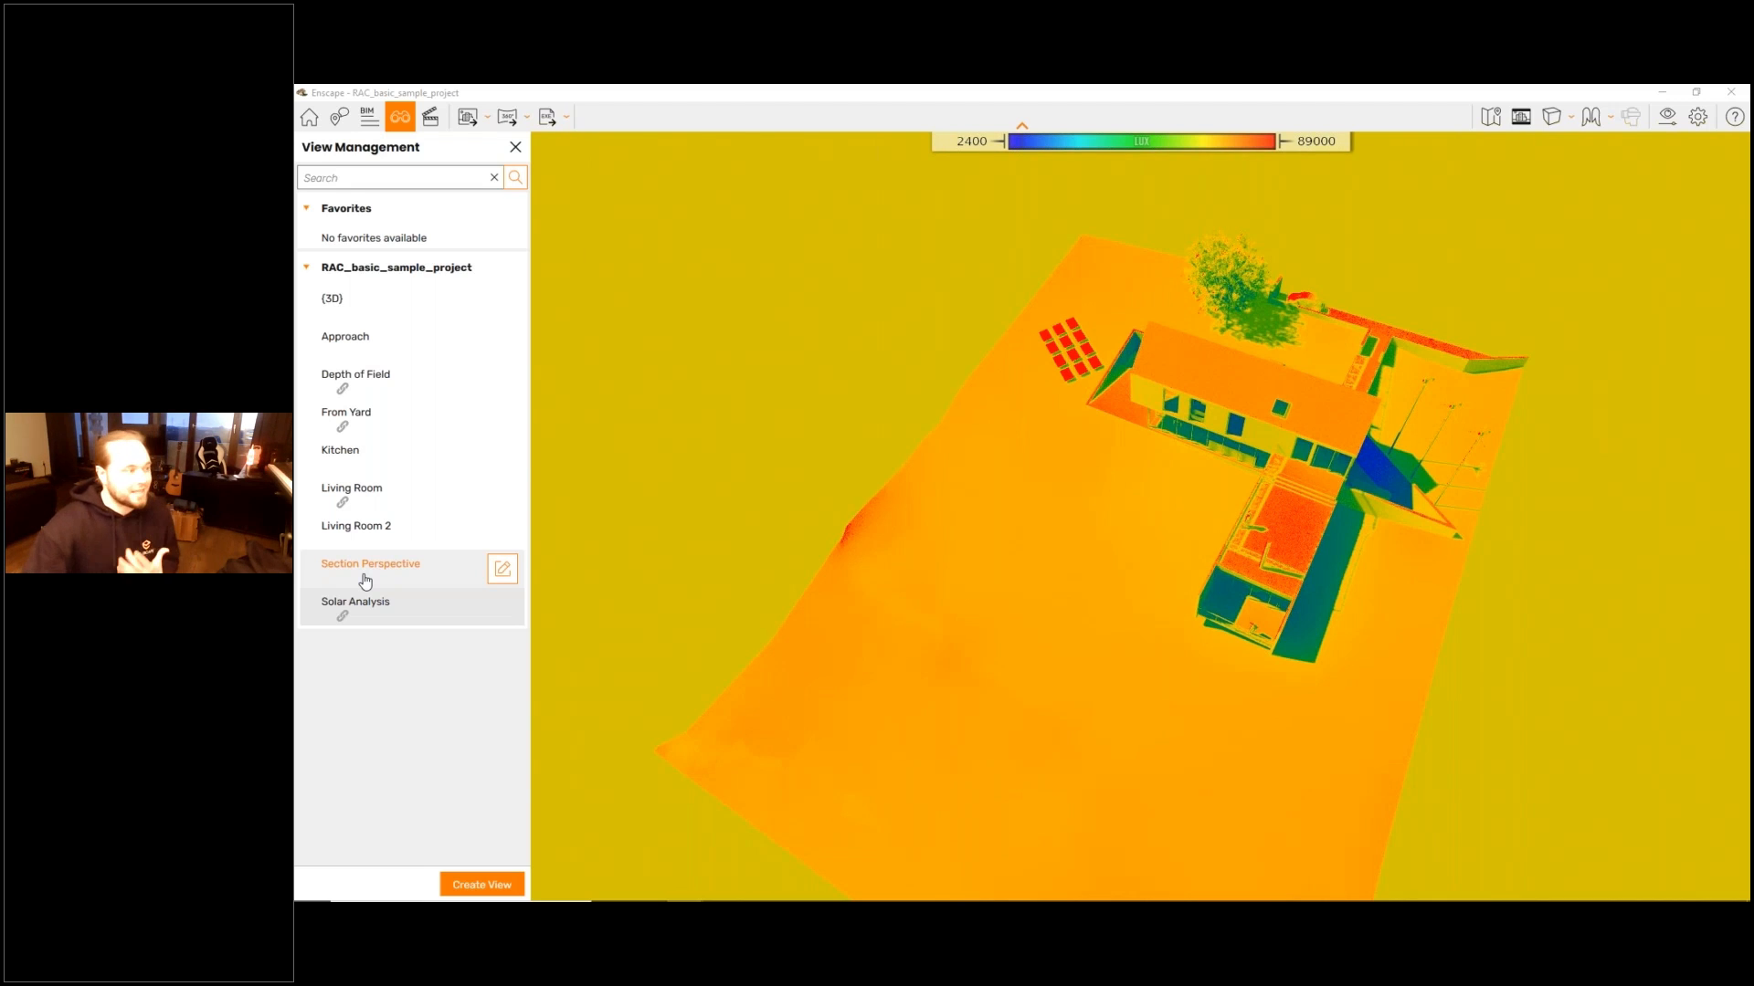
{"action": "left_click", "coordinate": [356, 493]}
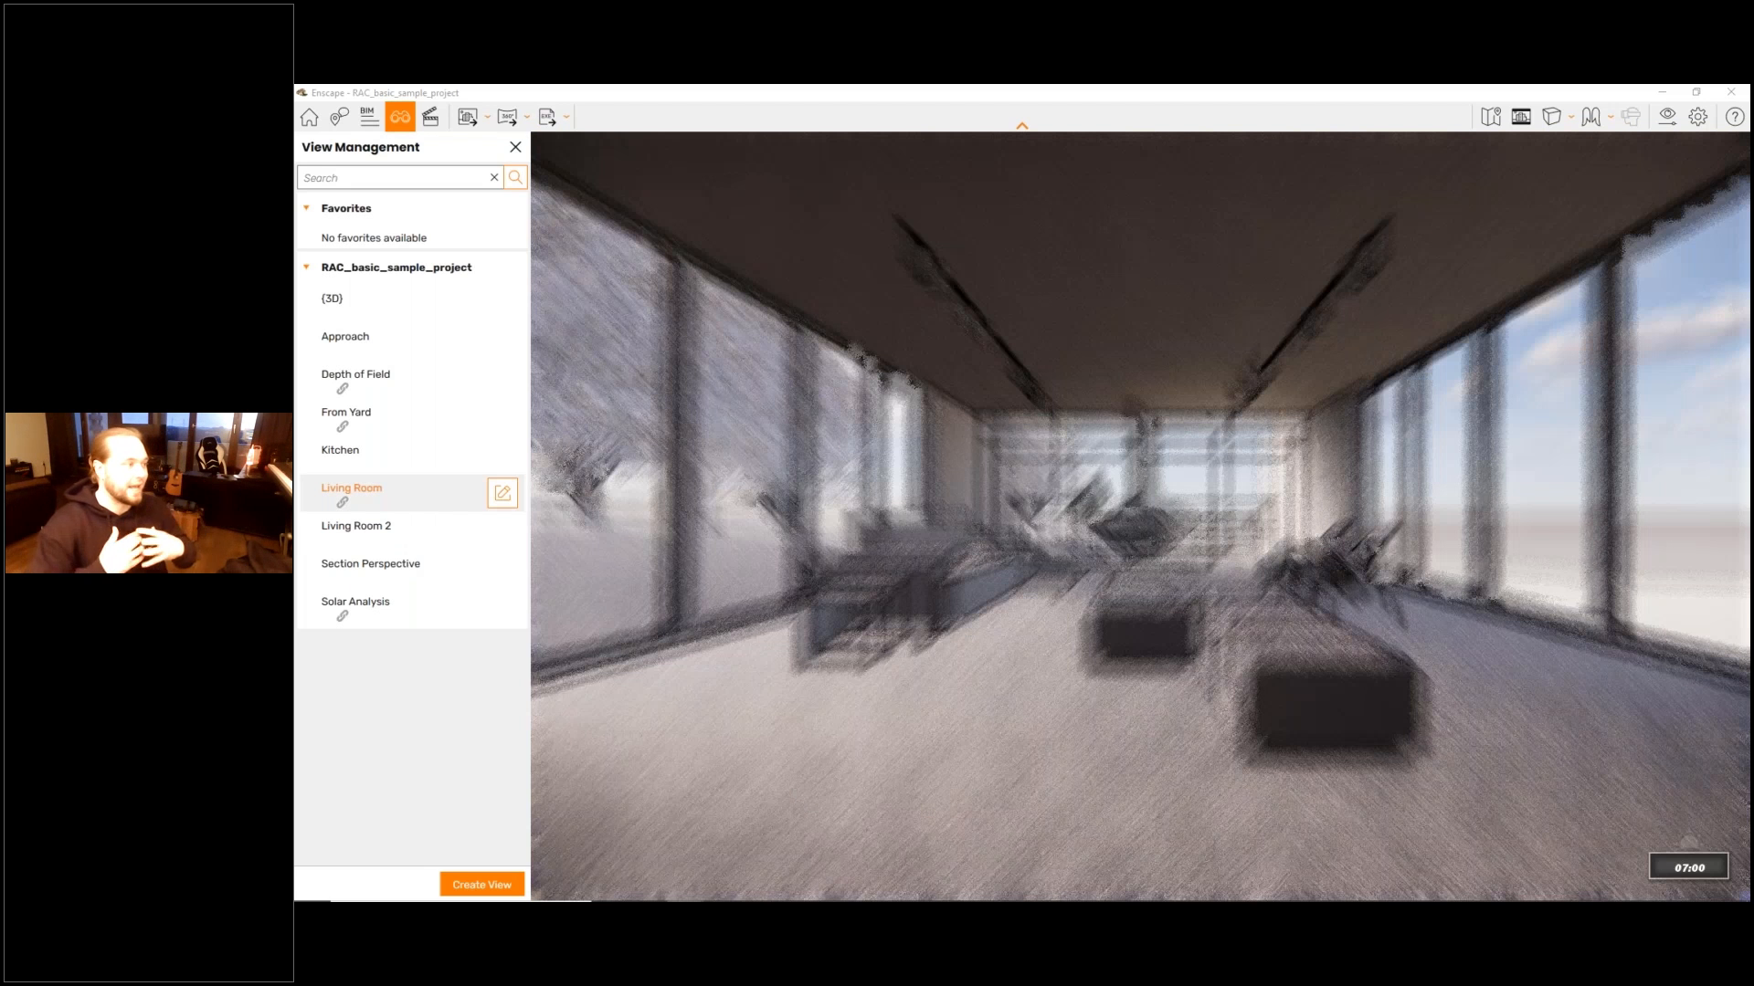
{"action": "left_click", "coordinate": [392, 499]}
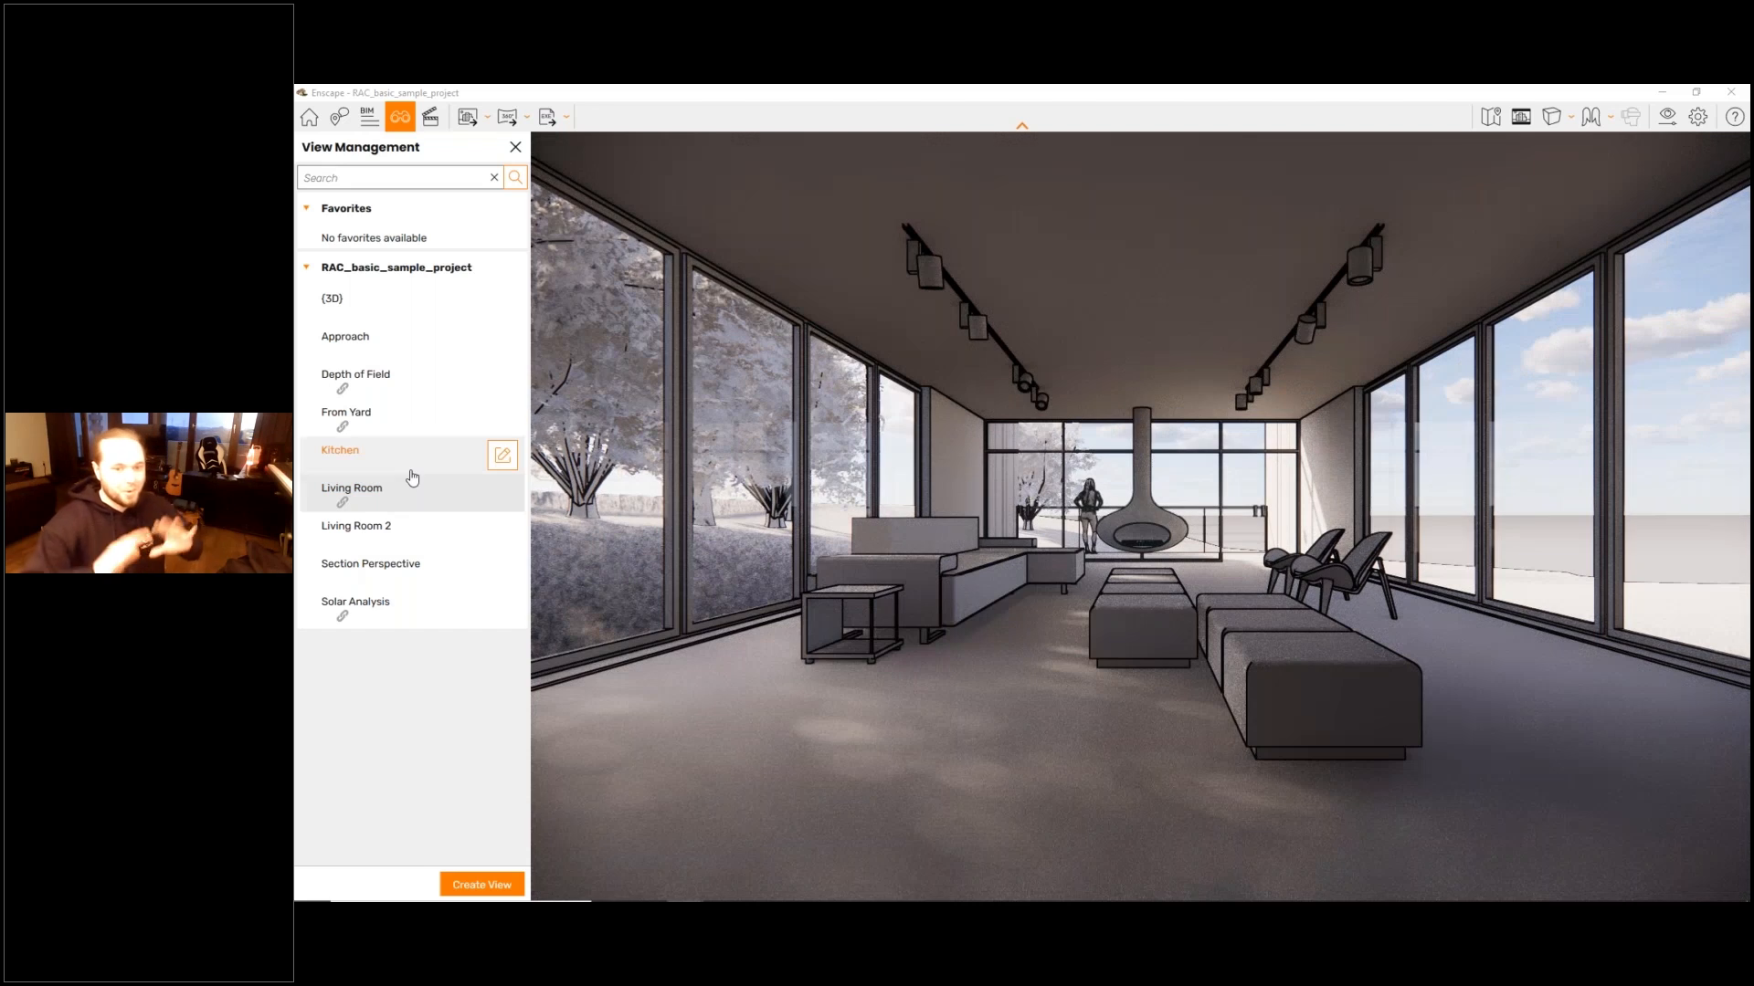
{"action": "left_click", "coordinate": [420, 414]}
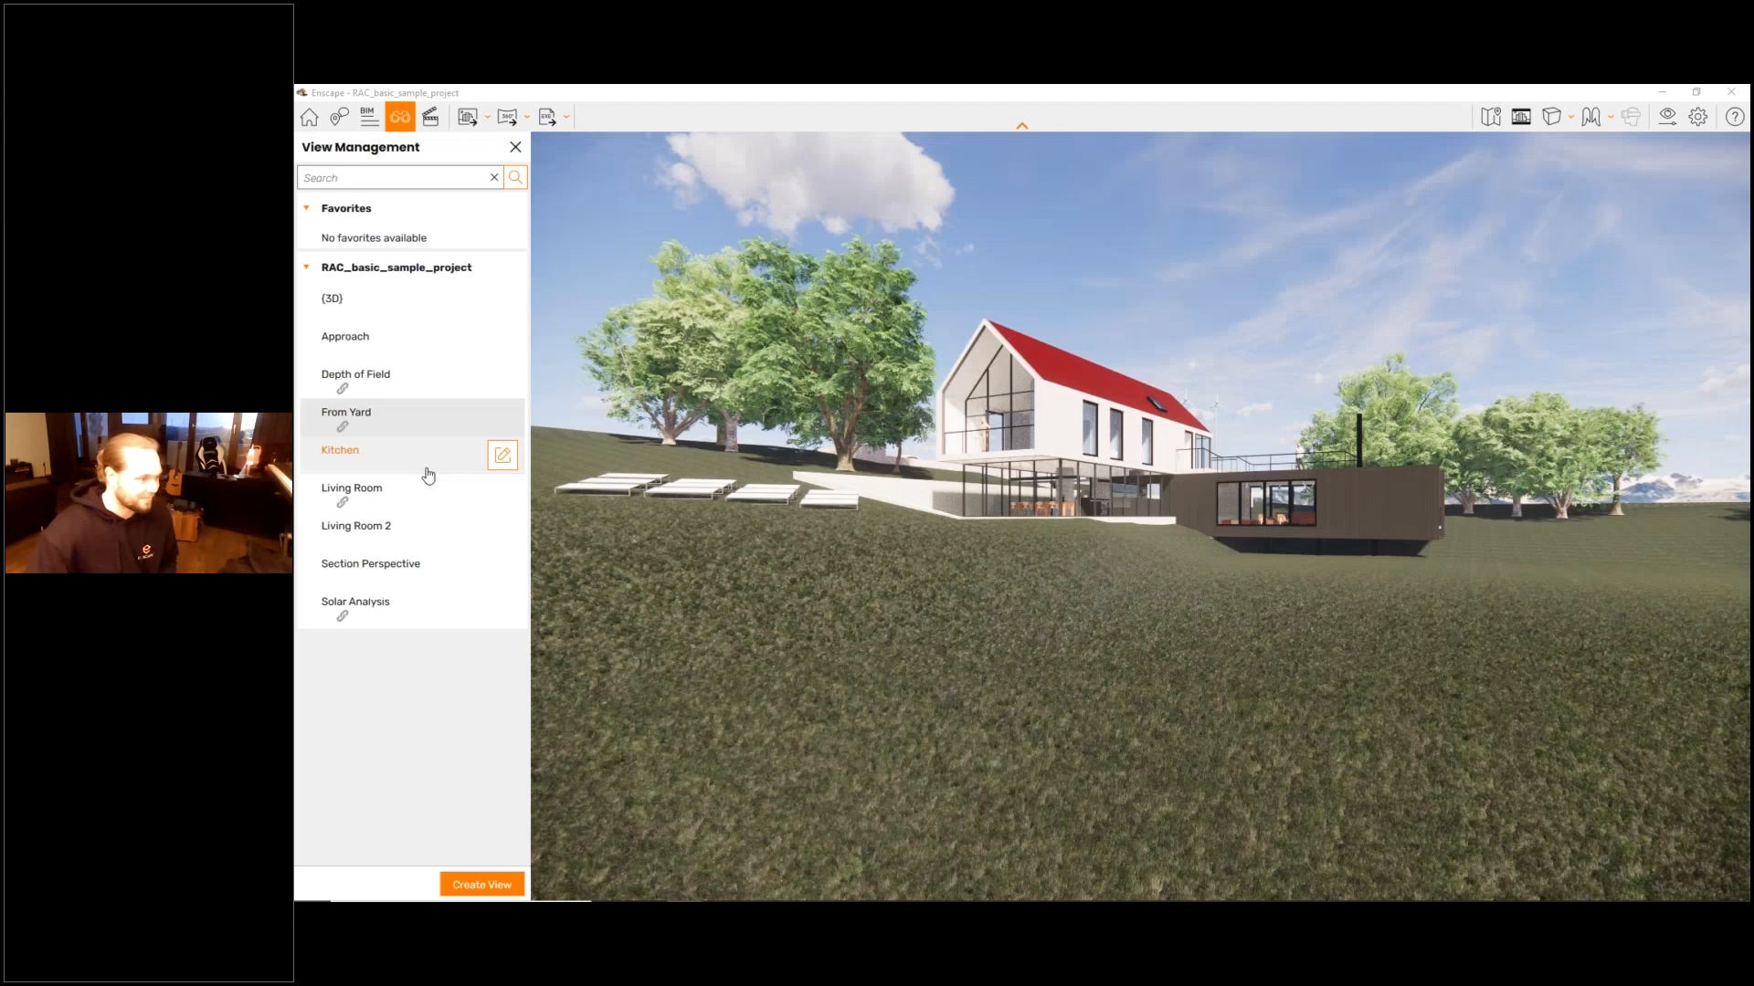
{"action": "left_click", "coordinate": [428, 473]}
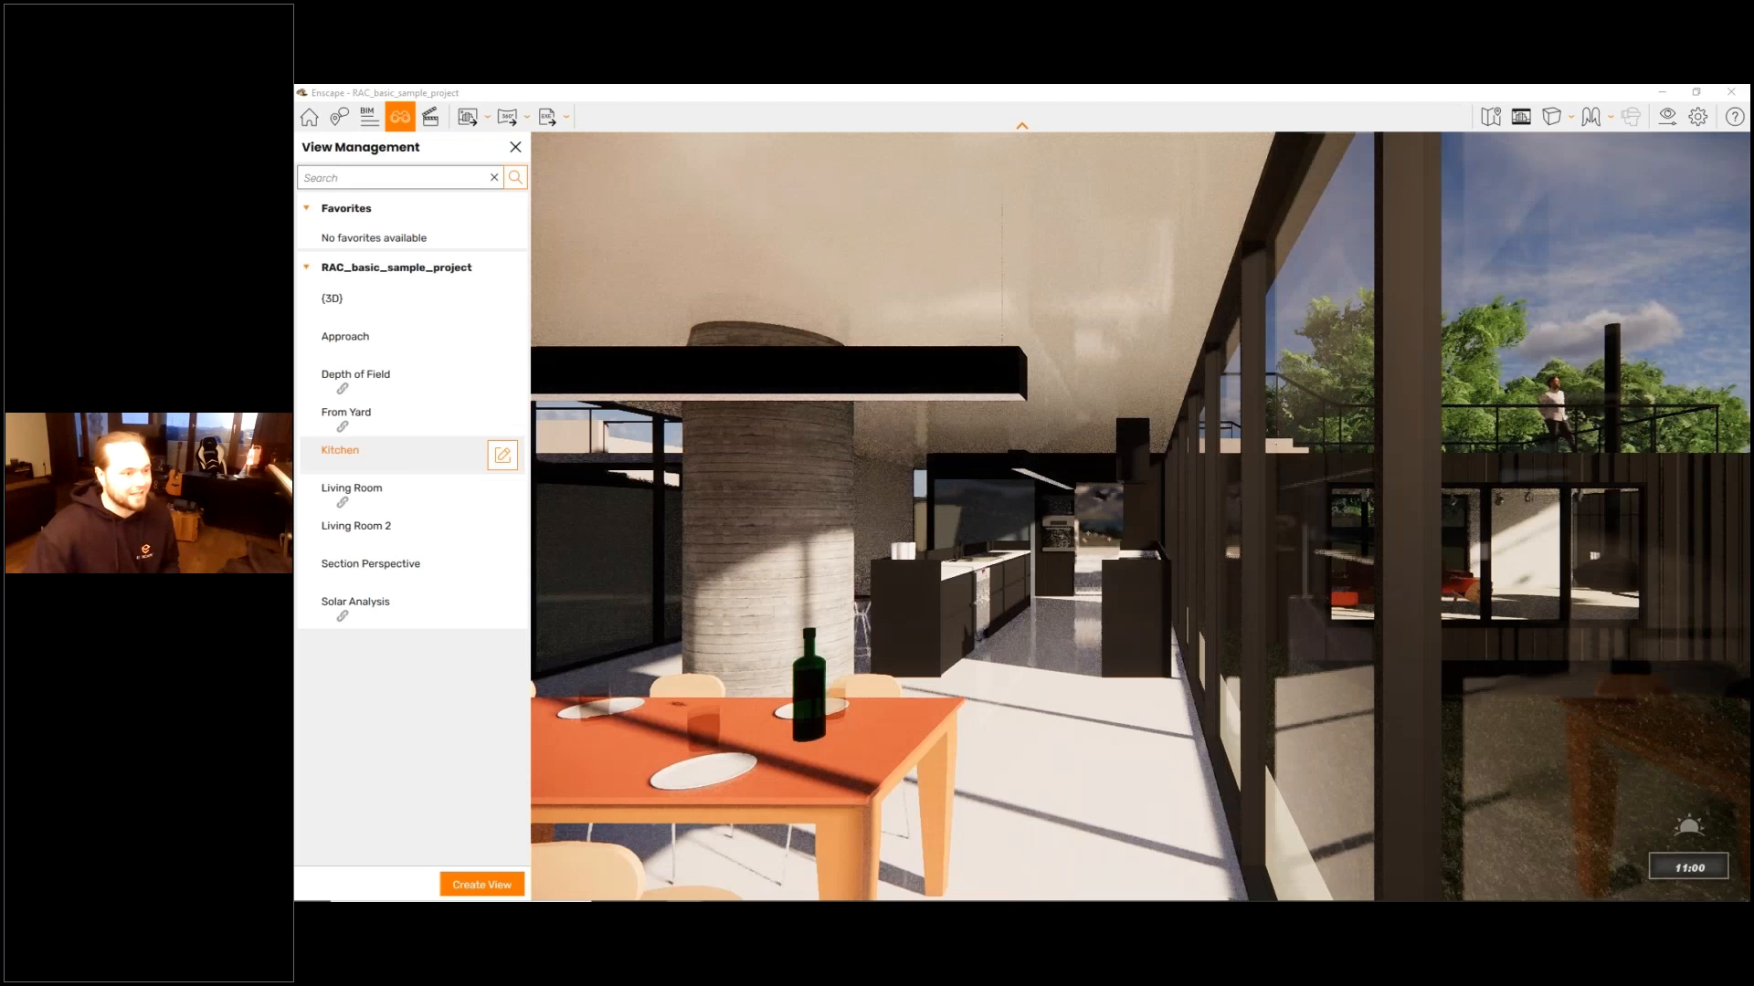
- Frame the house from the yard, open the Video Editor and create the first keyframe of the video path
{"action": "scroll", "coordinate": [1140, 517], "scroll_direction": "down", "scroll_amount": 10}
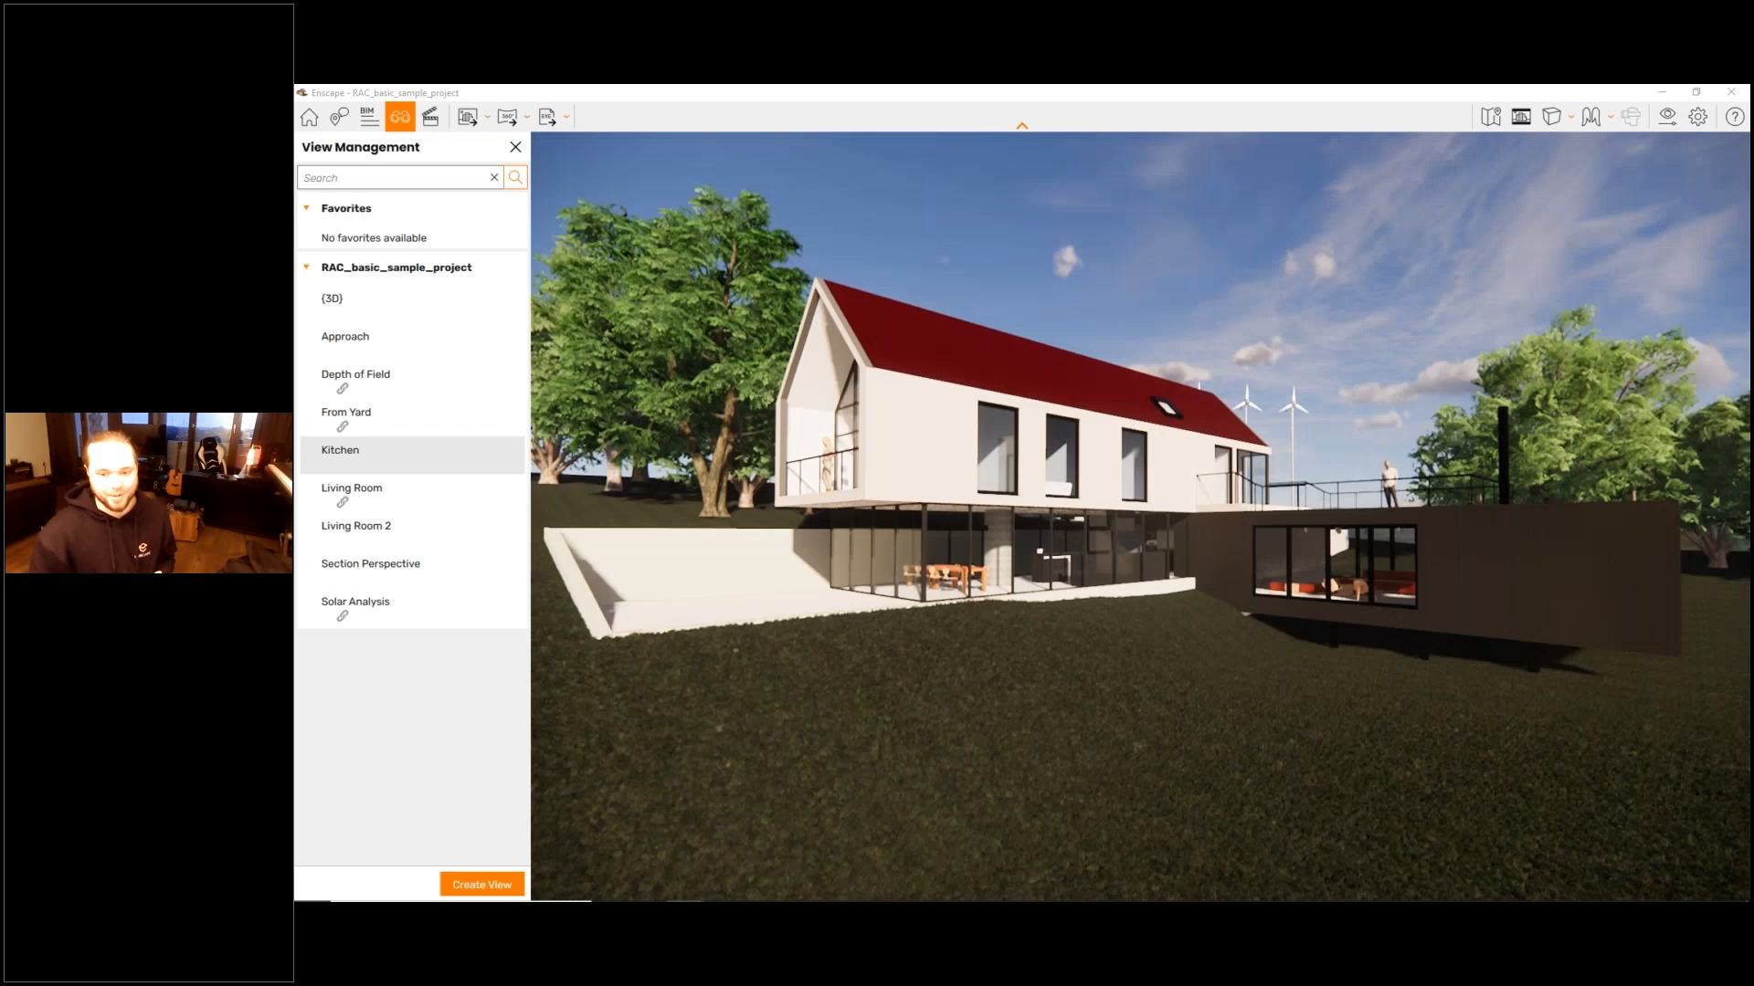
{"action": "left_click_drag", "start_coordinate": [1140, 516], "coordinate": [1142, 511]}
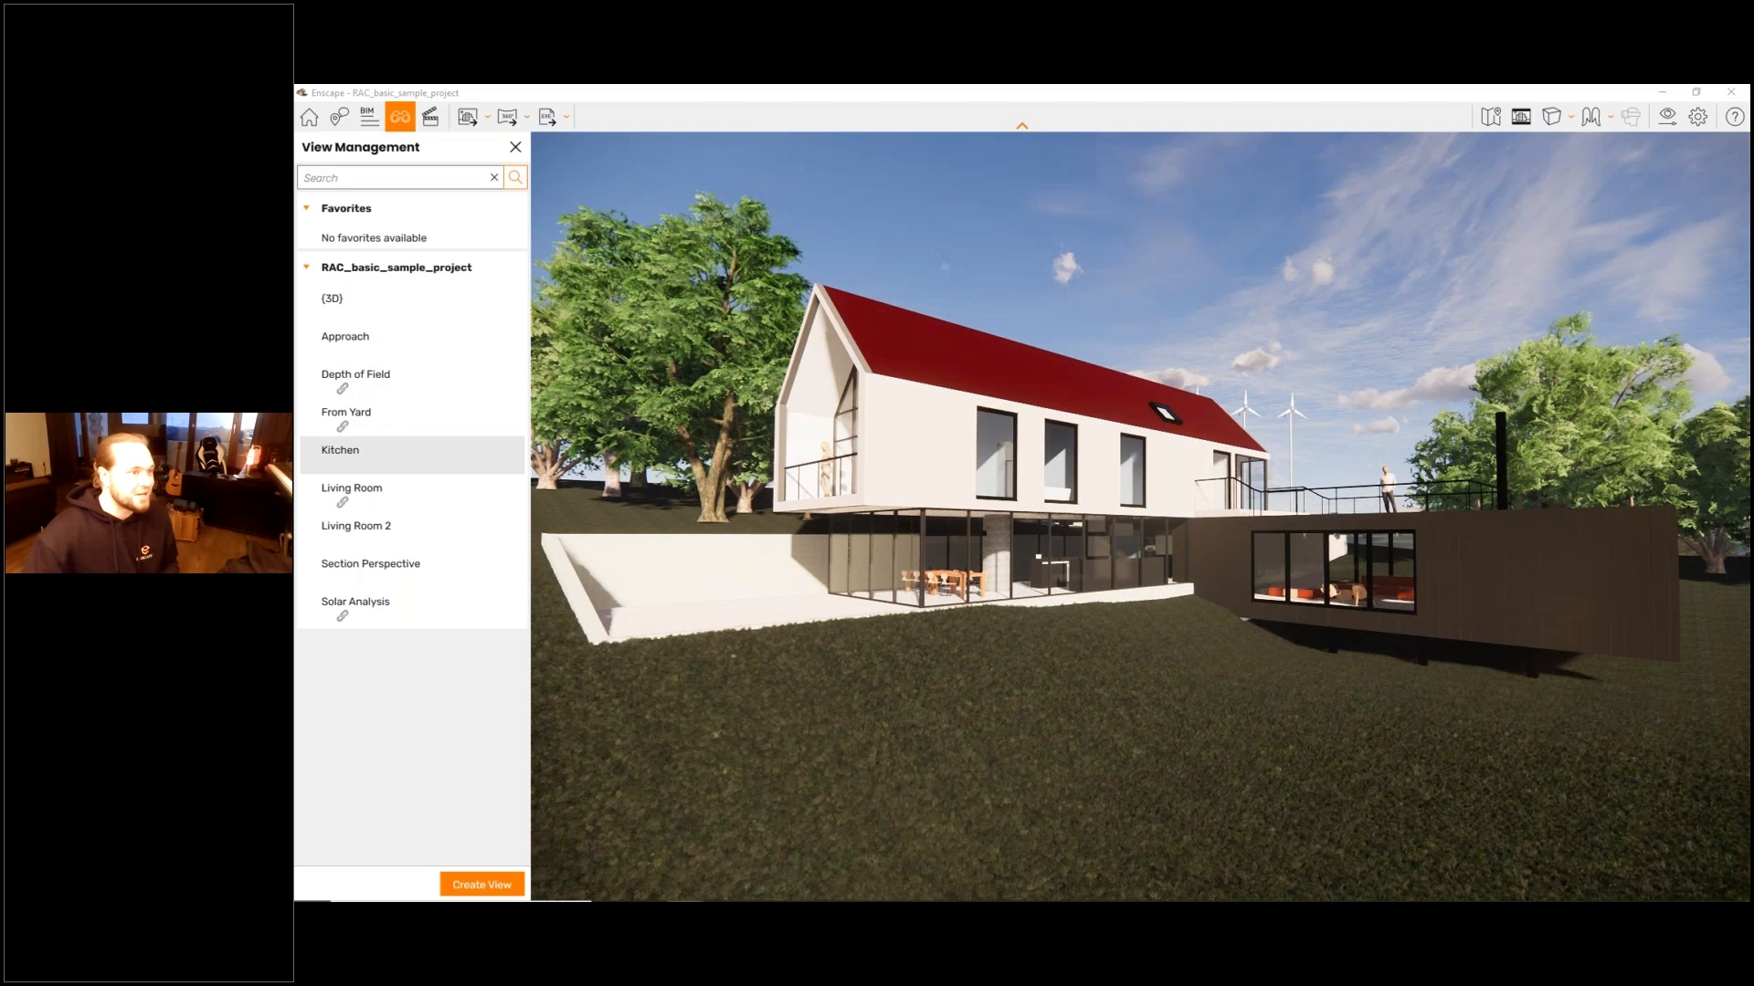
{"action": "left_click_drag", "start_coordinate": [1432, 476], "coordinate": [1432, 464]}
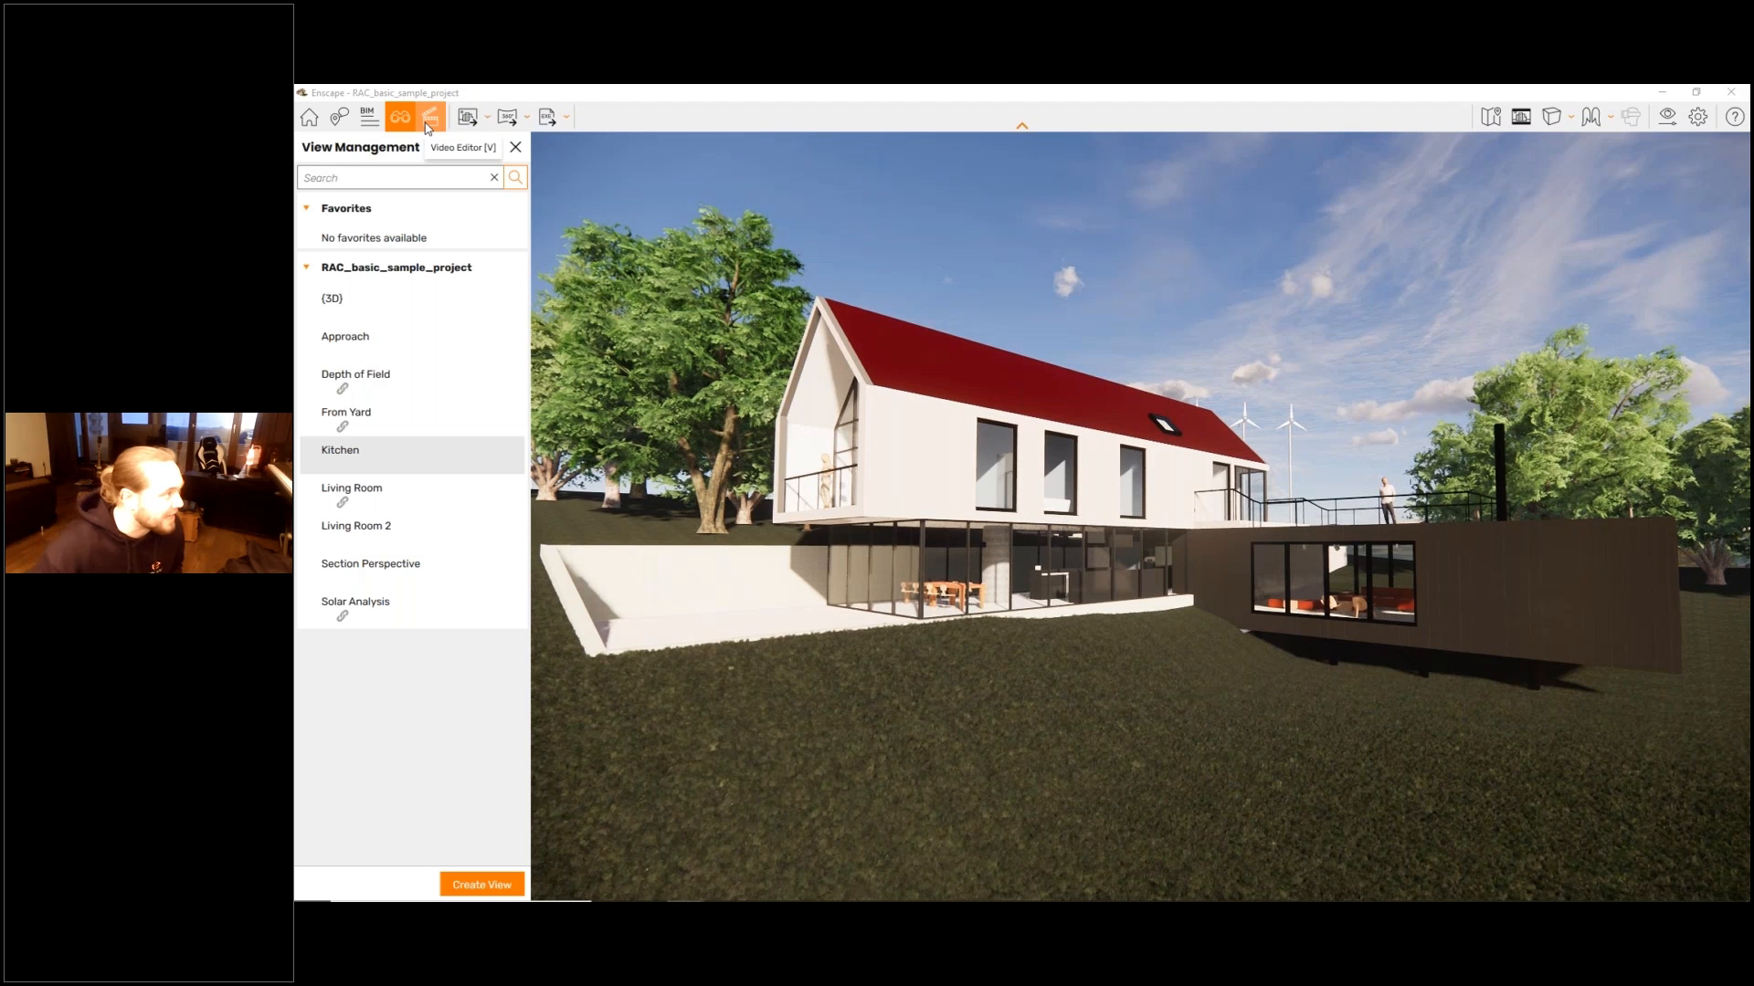
{"action": "left_click", "coordinate": [515, 147]}
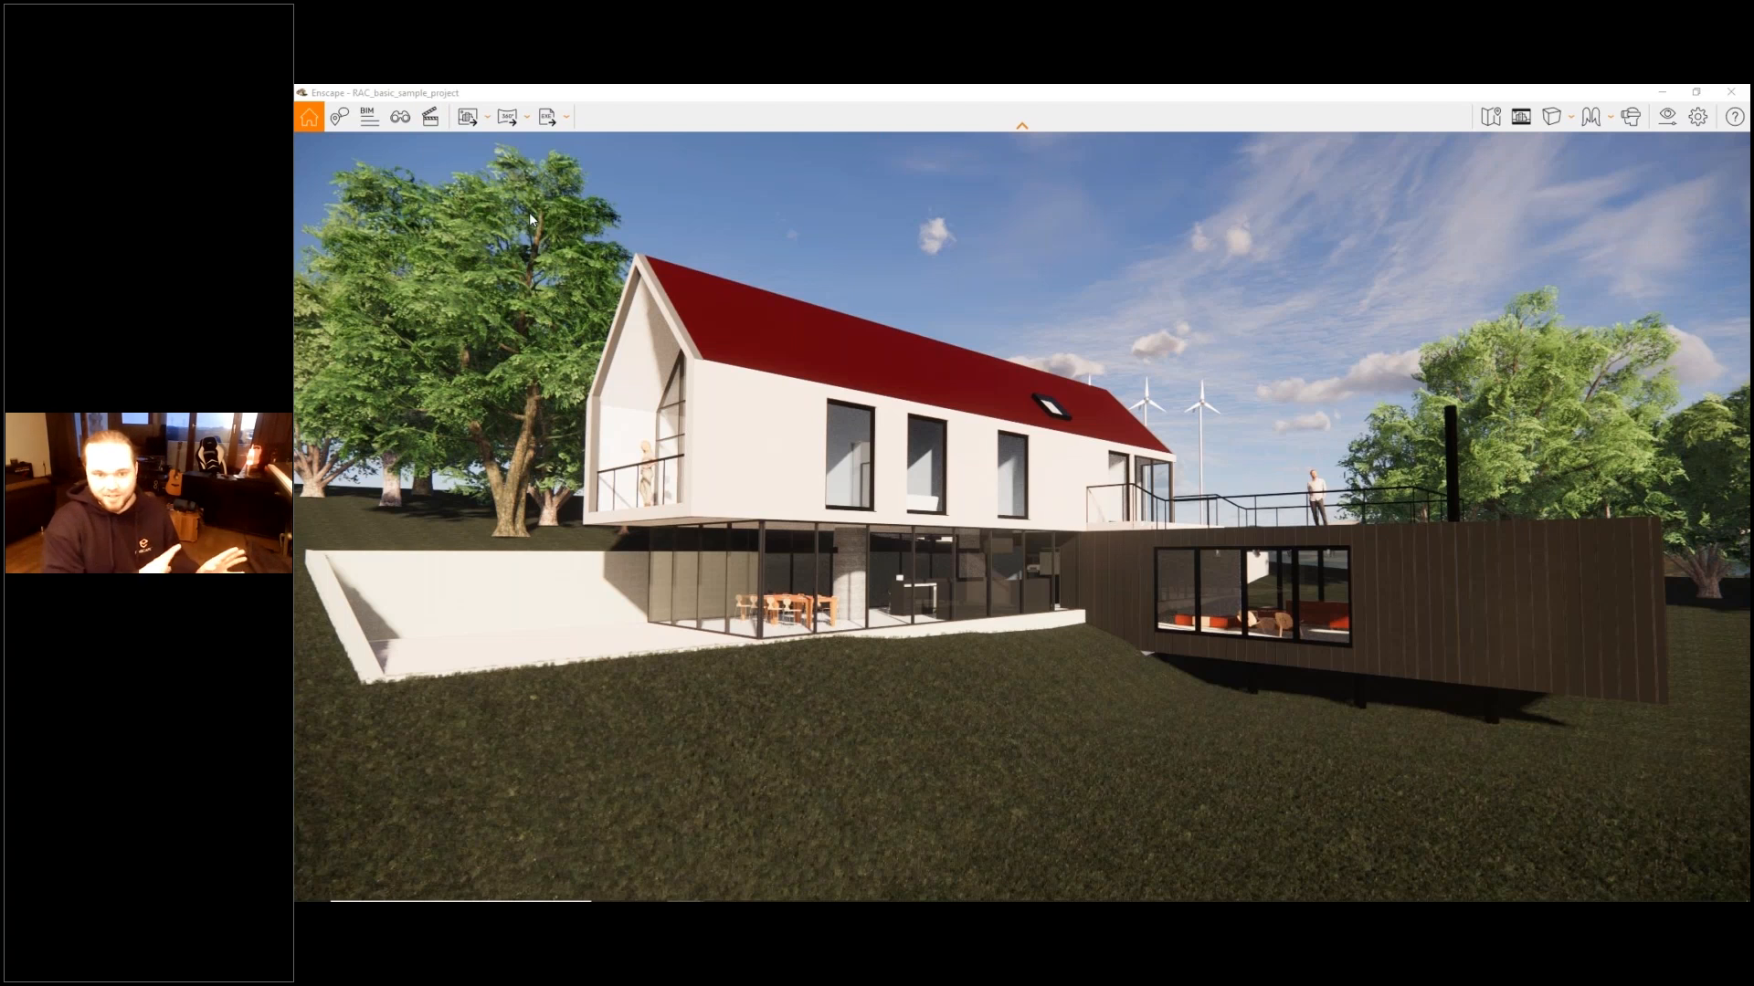
{"action": "left_click", "coordinate": [427, 115]}
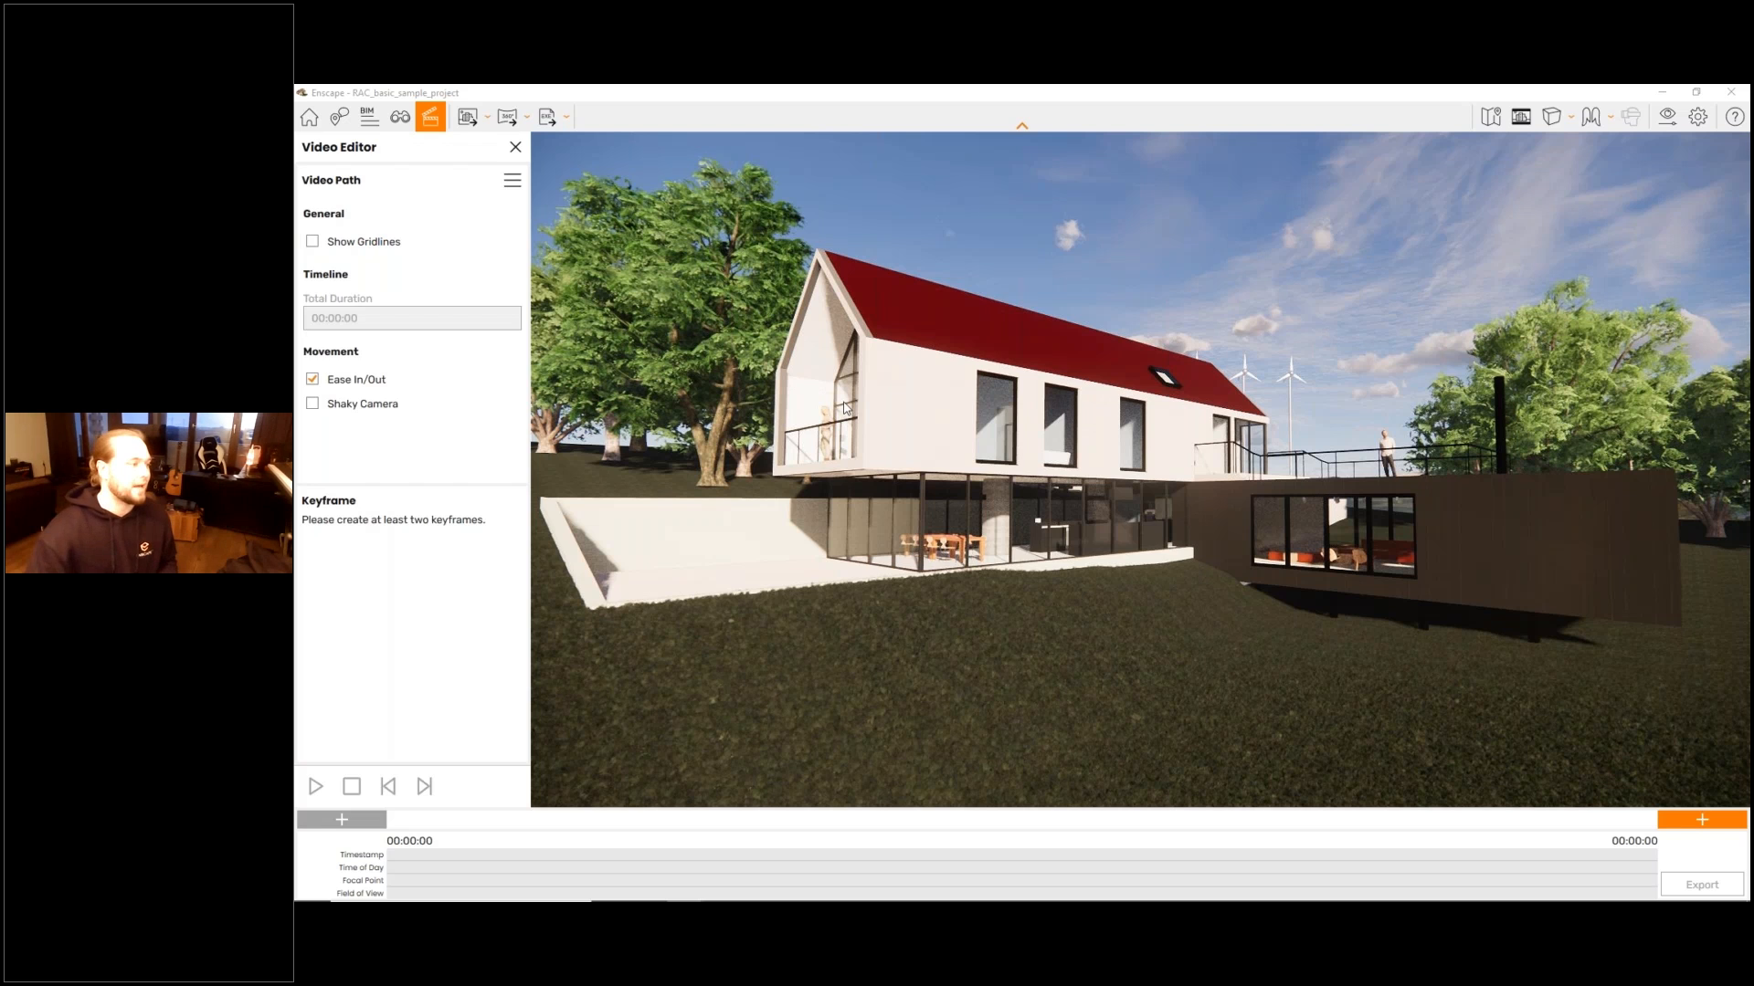
{"action": "key", "text": "k"}
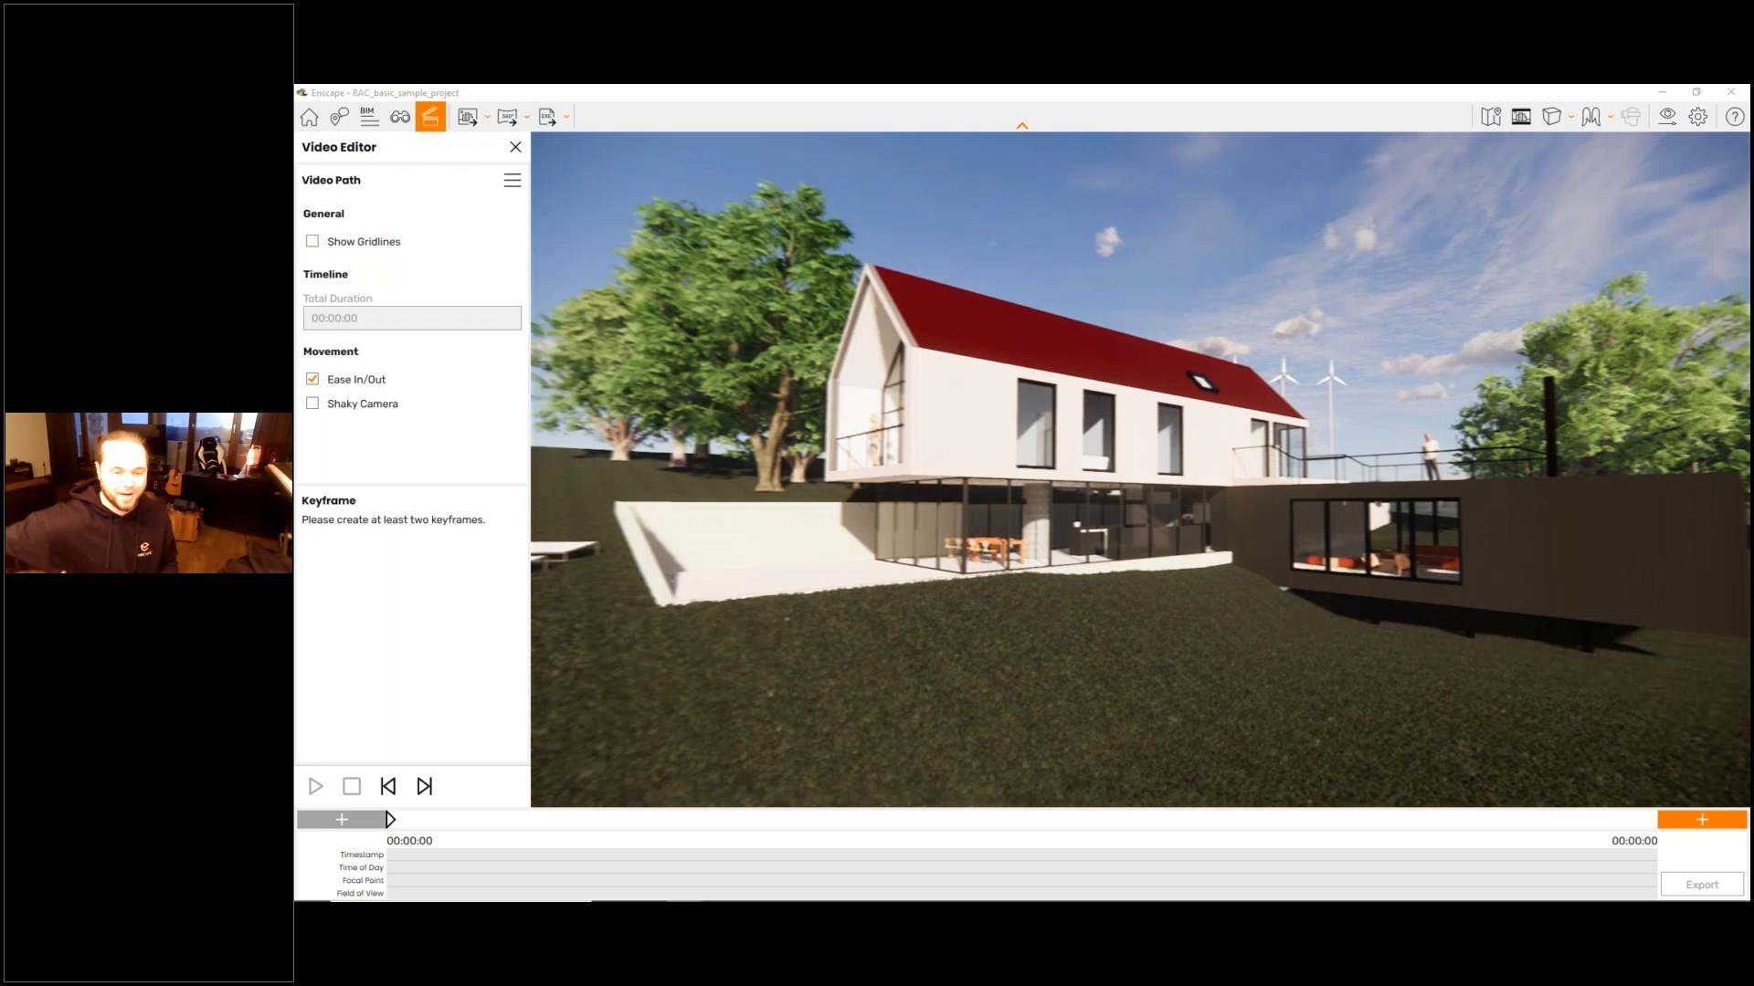
- Add a second keyframe to the video path with the camera farther along the house near the dark cantilevered wing
{"action": "key", "text": "d"}
{"action": "left_click_drag", "start_coordinate": [846, 409], "coordinate": [857, 400]}
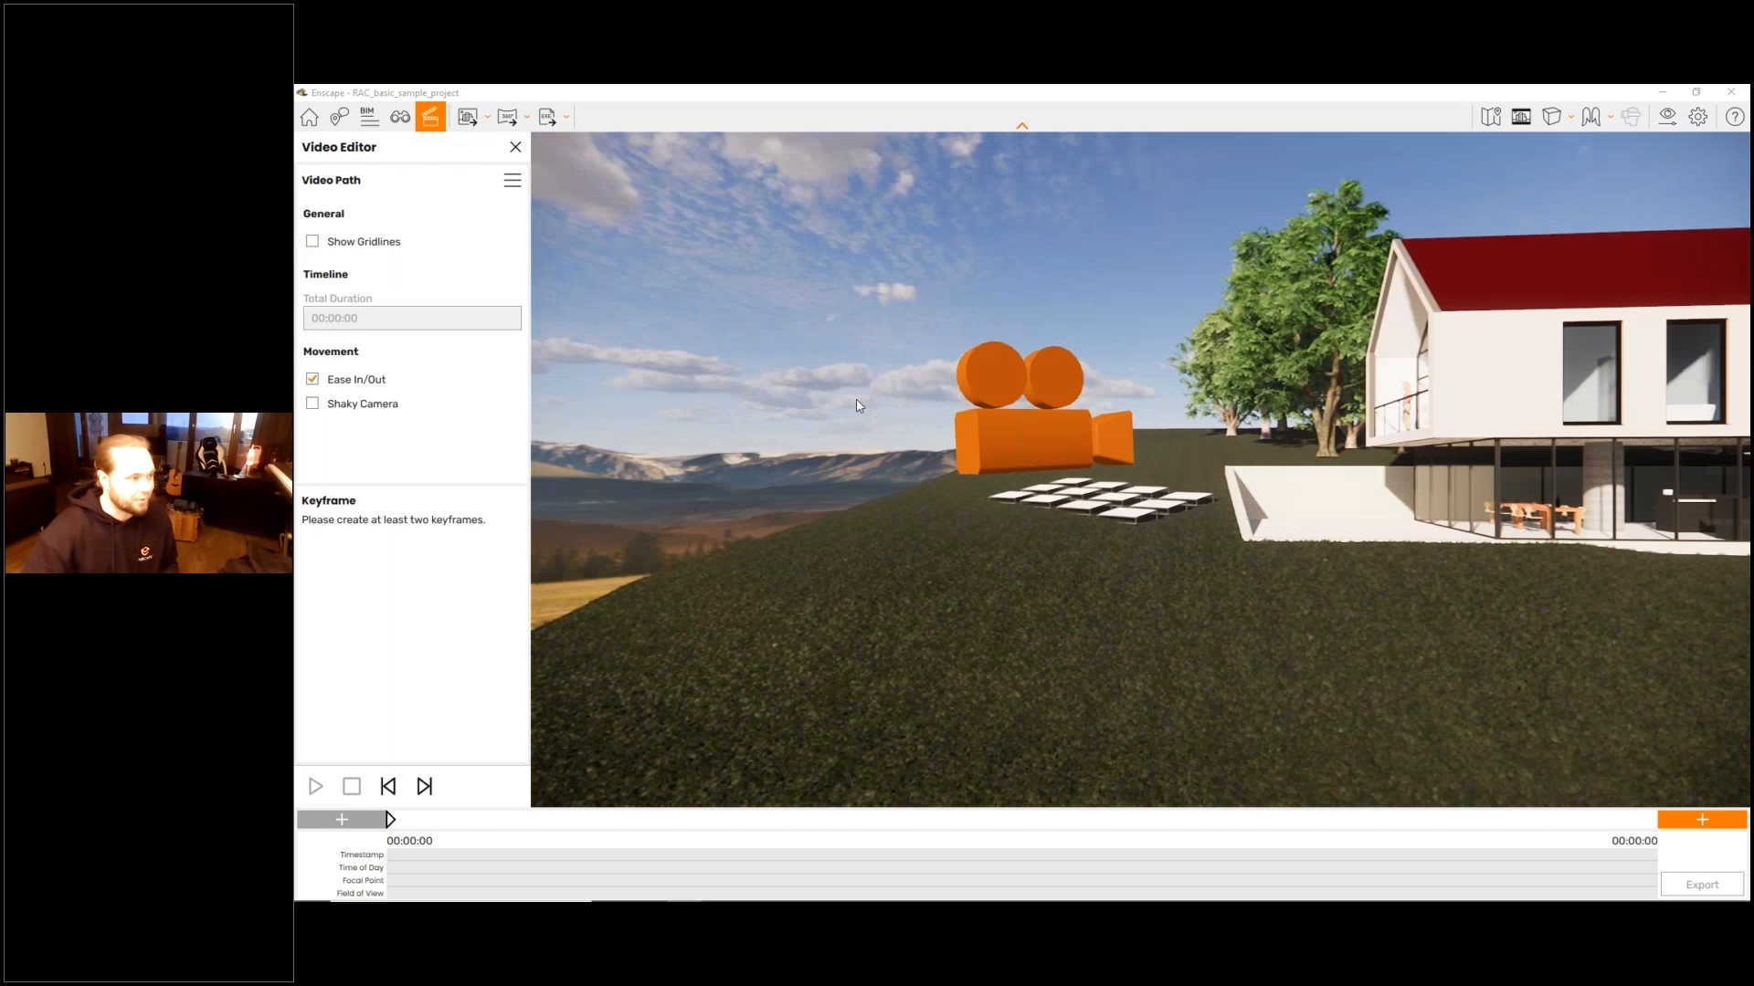
{"action": "left_click_drag", "start_coordinate": [979, 443], "coordinate": [1092, 439]}
{"action": "key", "text": "w"}
{"action": "key", "text": "s"}
{"action": "key", "text": "shift+k"}
- Append a third keyframe at the end of the video path, beyond the glazed end of the cantilevered wing
{"action": "left_click_drag", "start_coordinate": [1208, 484], "coordinate": [1155, 474]}
{"action": "key", "text": "s"}
{"action": "key", "text": "d"}
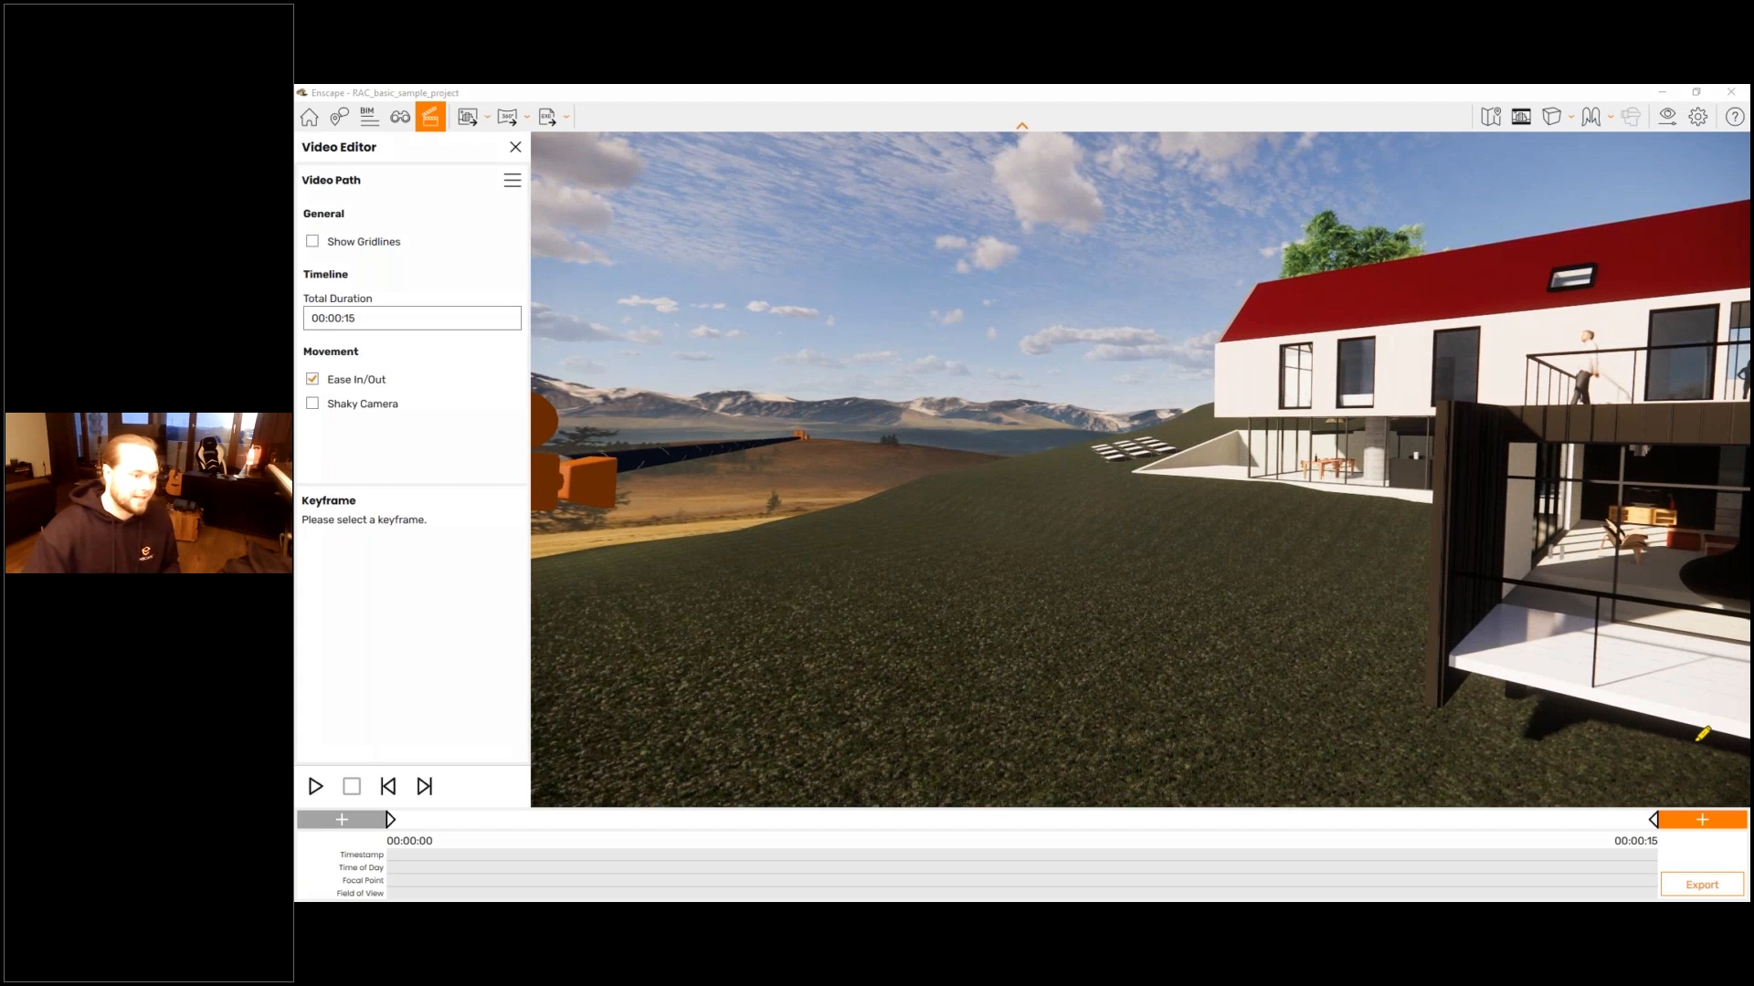
{"action": "mouse_move", "coordinate": [1703, 781]}
{"action": "left_mouse_down"}
{"action": "mouse_move", "coordinate": [1723, 848]}
{"action": "mouse_move", "coordinate": [1675, 775]}
{"action": "left_mouse_up"}
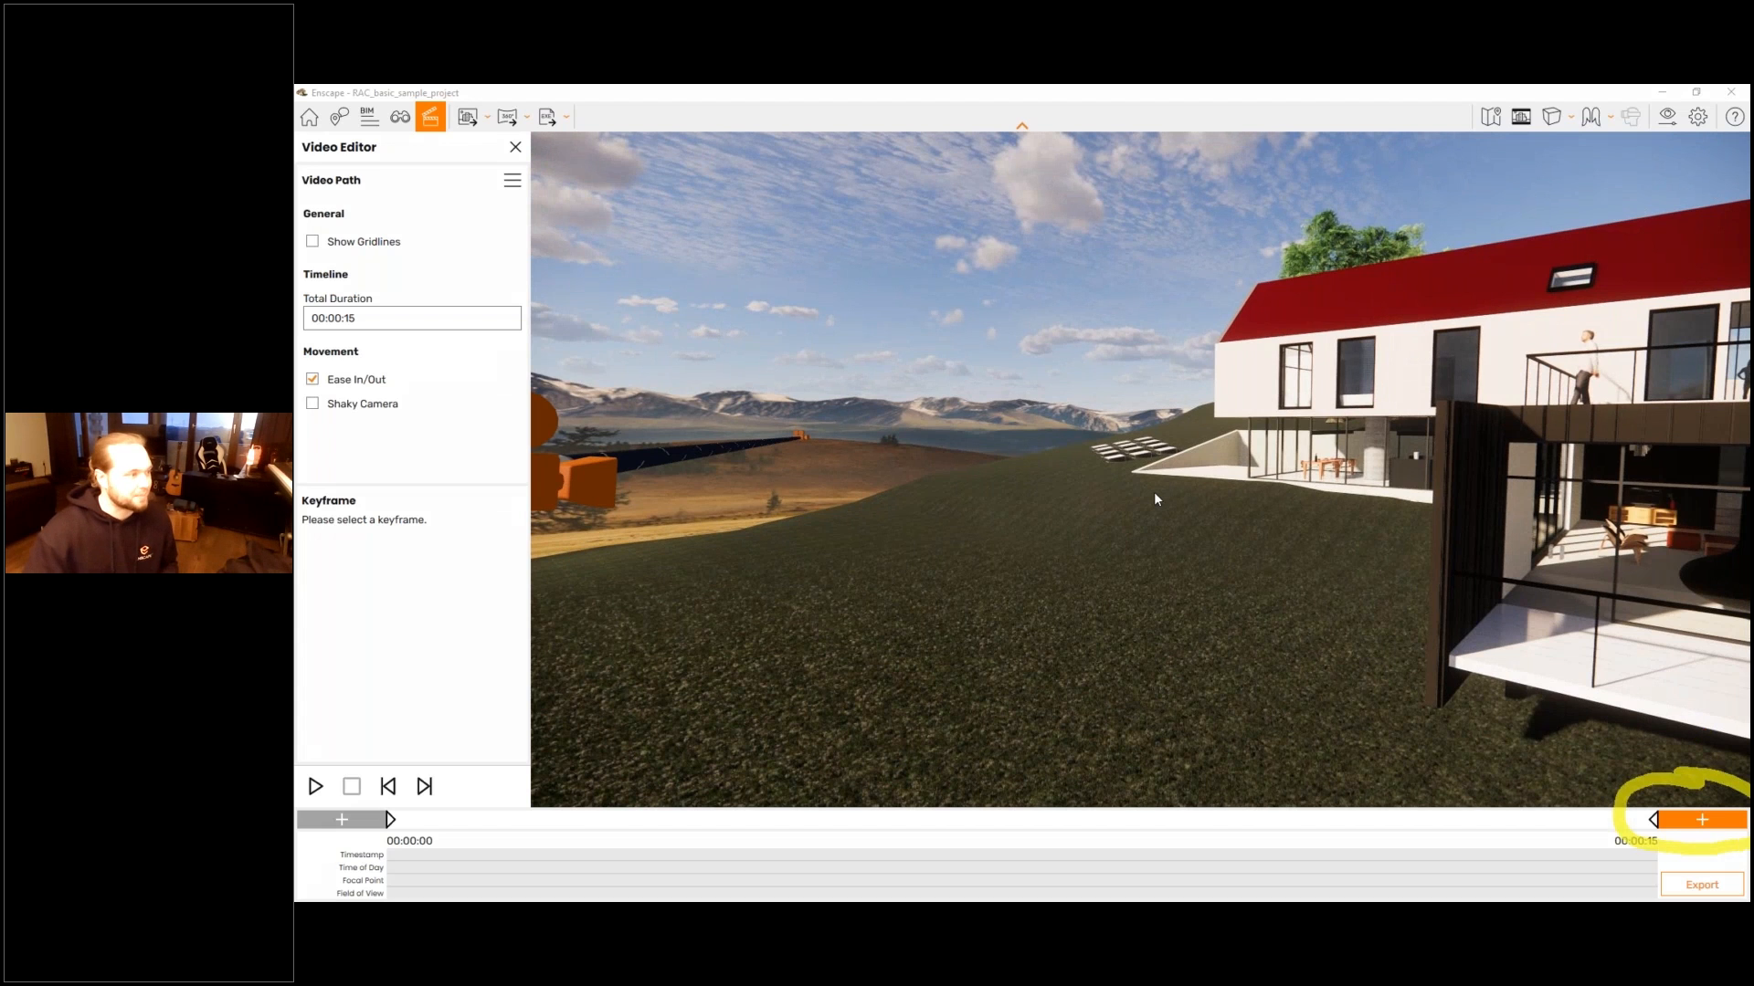
{"action": "left_click_drag", "start_coordinate": [1154, 500], "coordinate": [1379, 548]}
{"action": "key", "text": "w"}
- Insert a new keyframe at the start of the video path, viewing the facade and the dark wing from the yard
{"action": "key", "text": "w"}
{"action": "left_click", "coordinate": [1701, 821]}
{"action": "left_click_drag", "start_coordinate": [1130, 587], "coordinate": [712, 584]}
{"action": "key", "text": "w"}
{"action": "key", "text": "q"}
{"action": "key", "text": "s"}
{"action": "left_click_drag", "start_coordinate": [1139, 584], "coordinate": [1065, 584]}
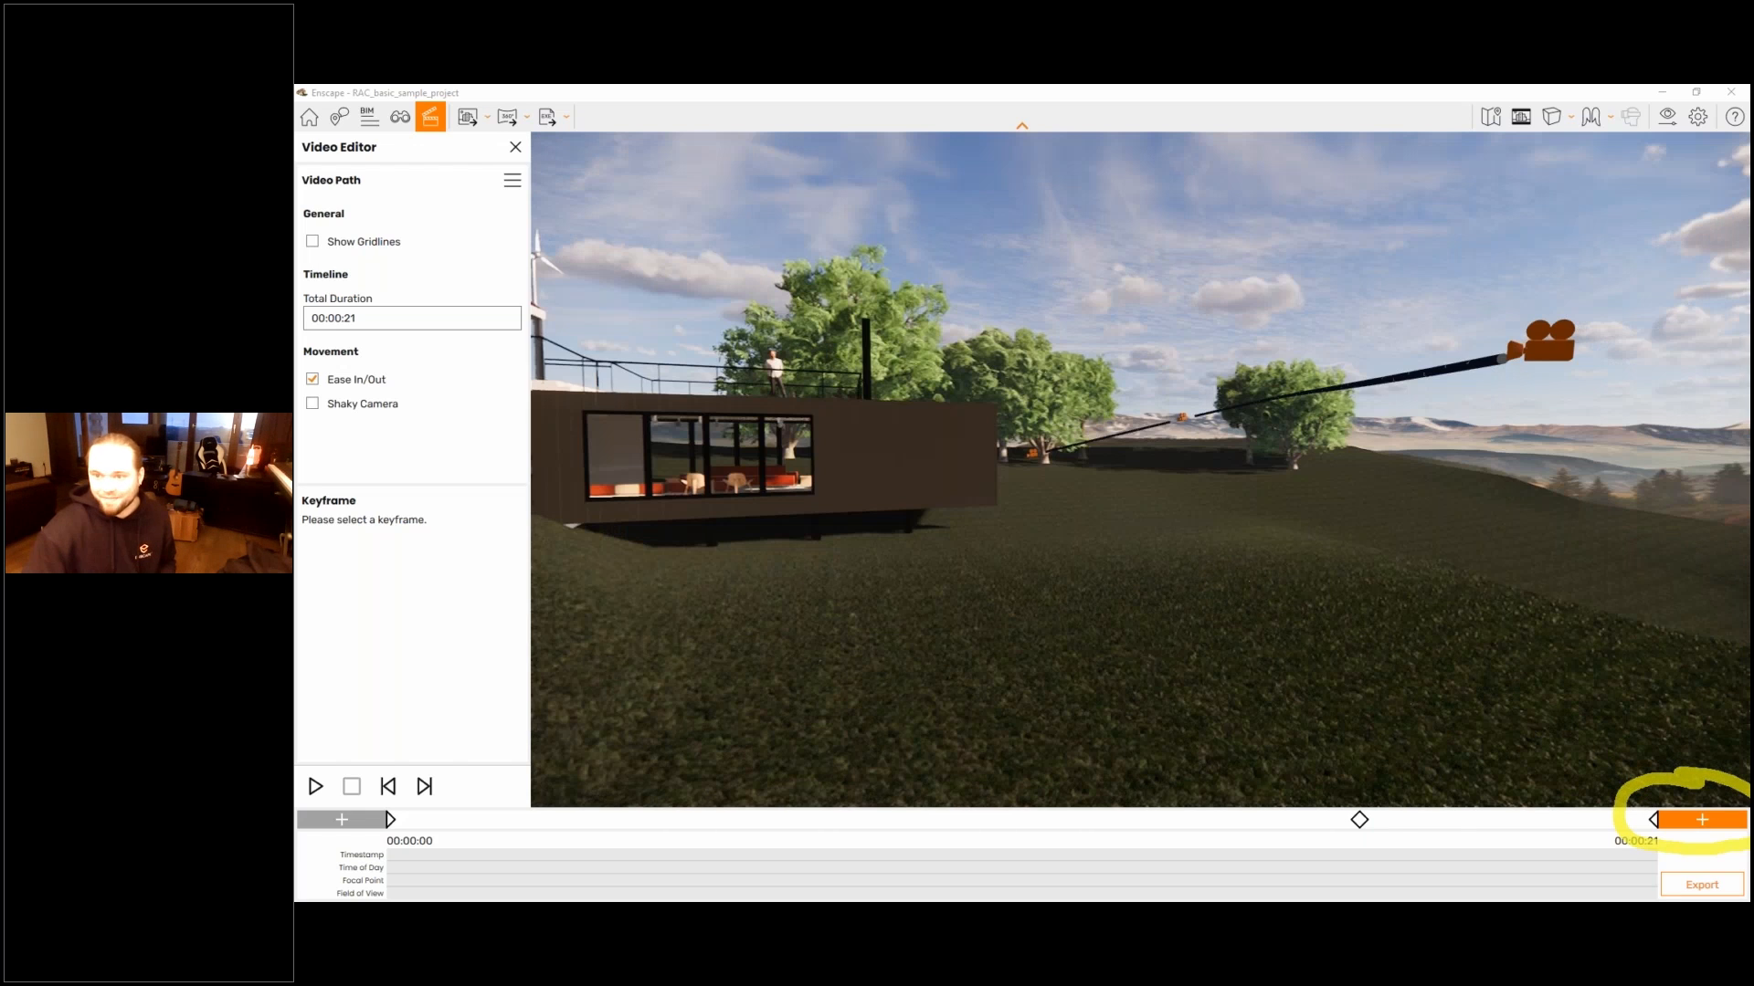
{"action": "key", "text": "s"}
{"action": "key", "text": "a"}
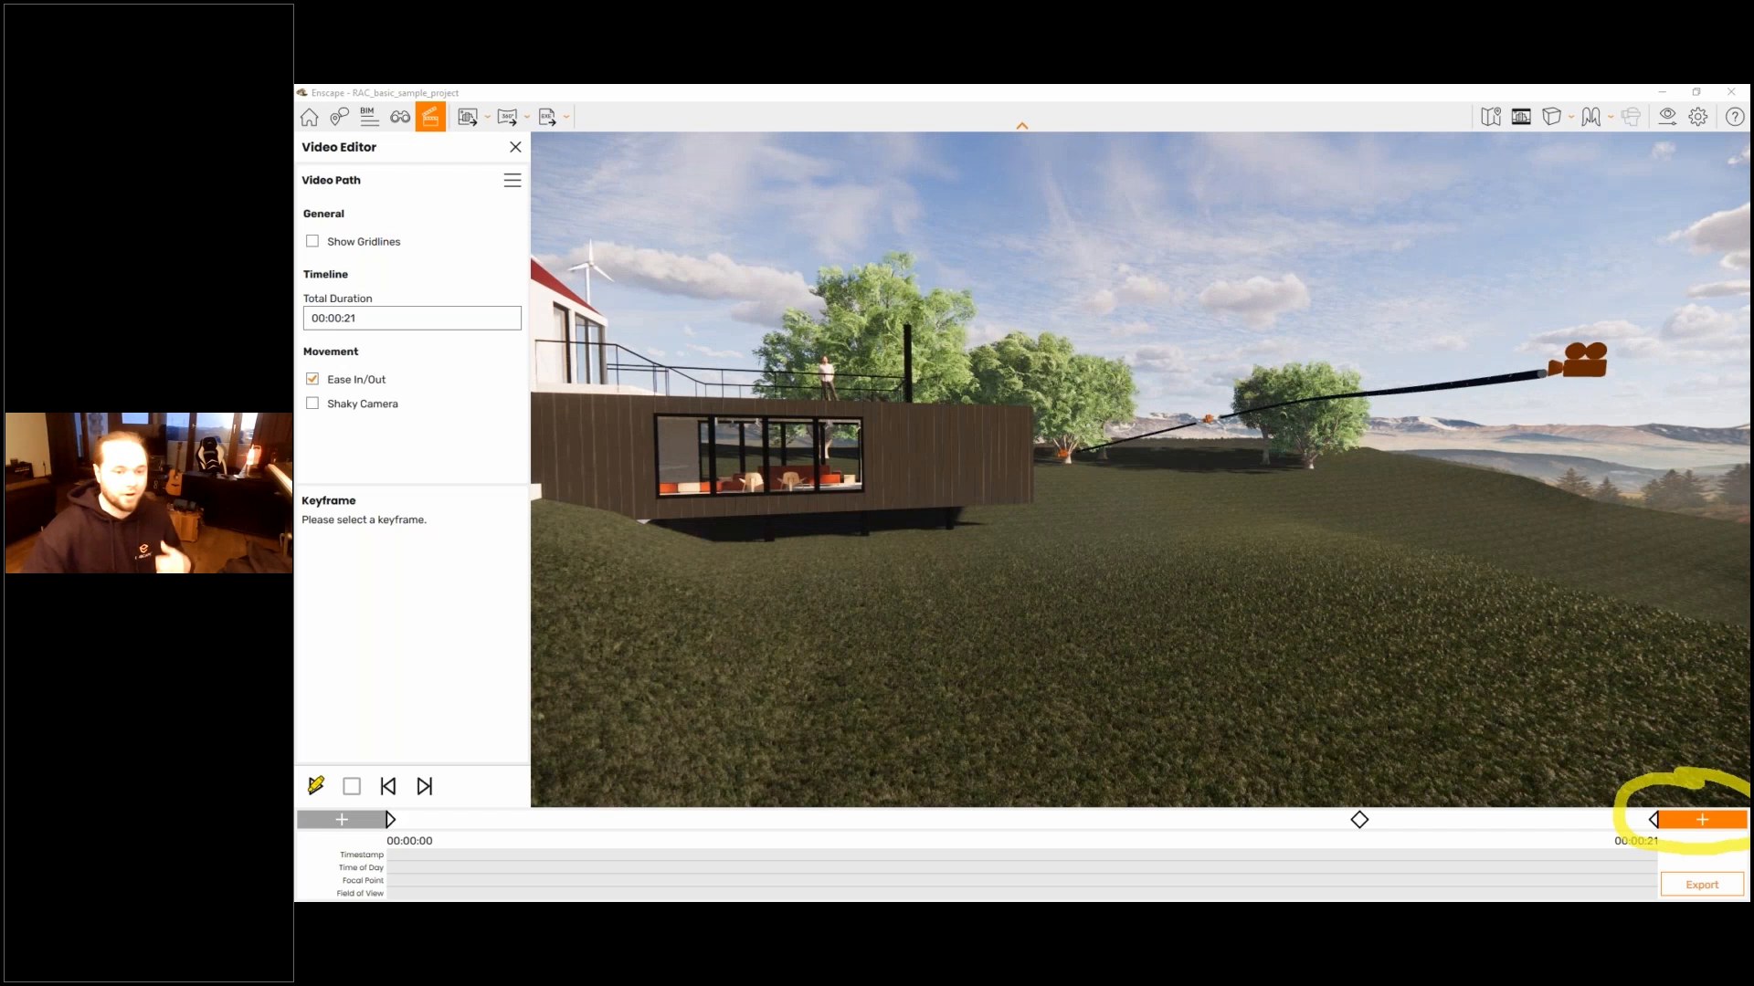
{"action": "mouse_move", "coordinate": [308, 793]}
{"action": "left_mouse_down"}
{"action": "mouse_move", "coordinate": [400, 841]}
{"action": "mouse_move", "coordinate": [298, 842]}
{"action": "left_mouse_up"}
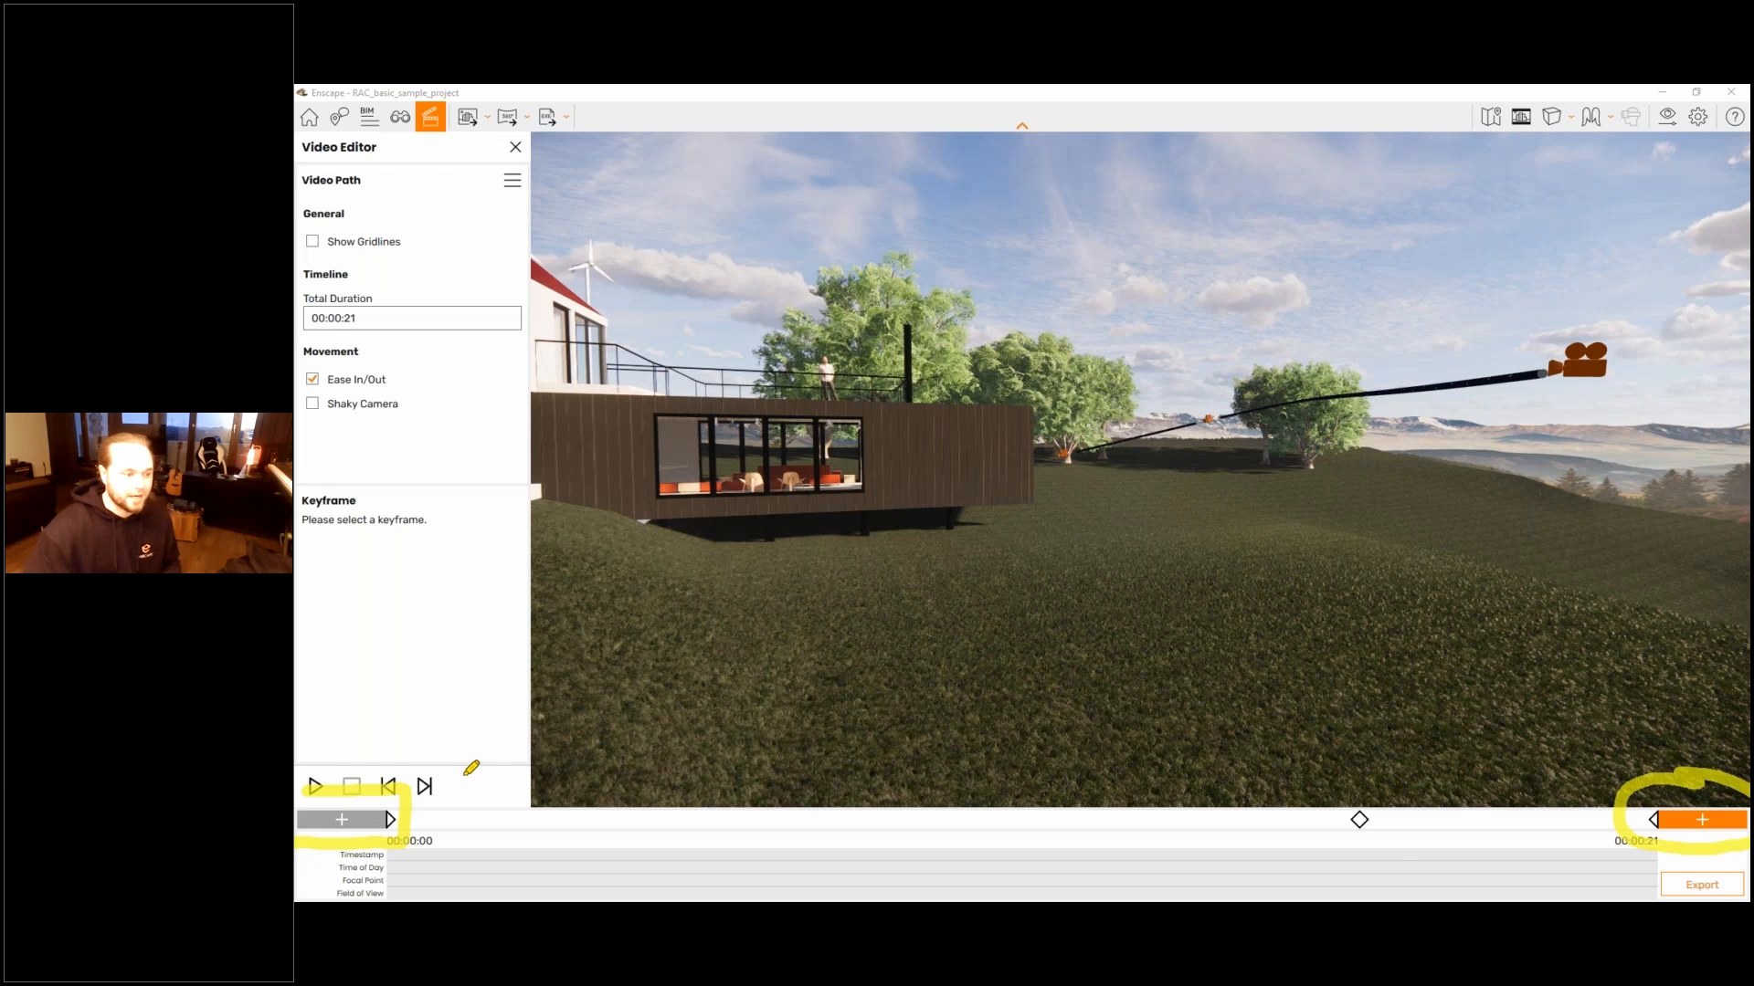
{"action": "mouse_move", "coordinate": [503, 876]}
{"action": "left_mouse_down"}
{"action": "mouse_move", "coordinate": [1423, 879]}
{"action": "mouse_move", "coordinate": [1354, 900]}
{"action": "left_mouse_up"}
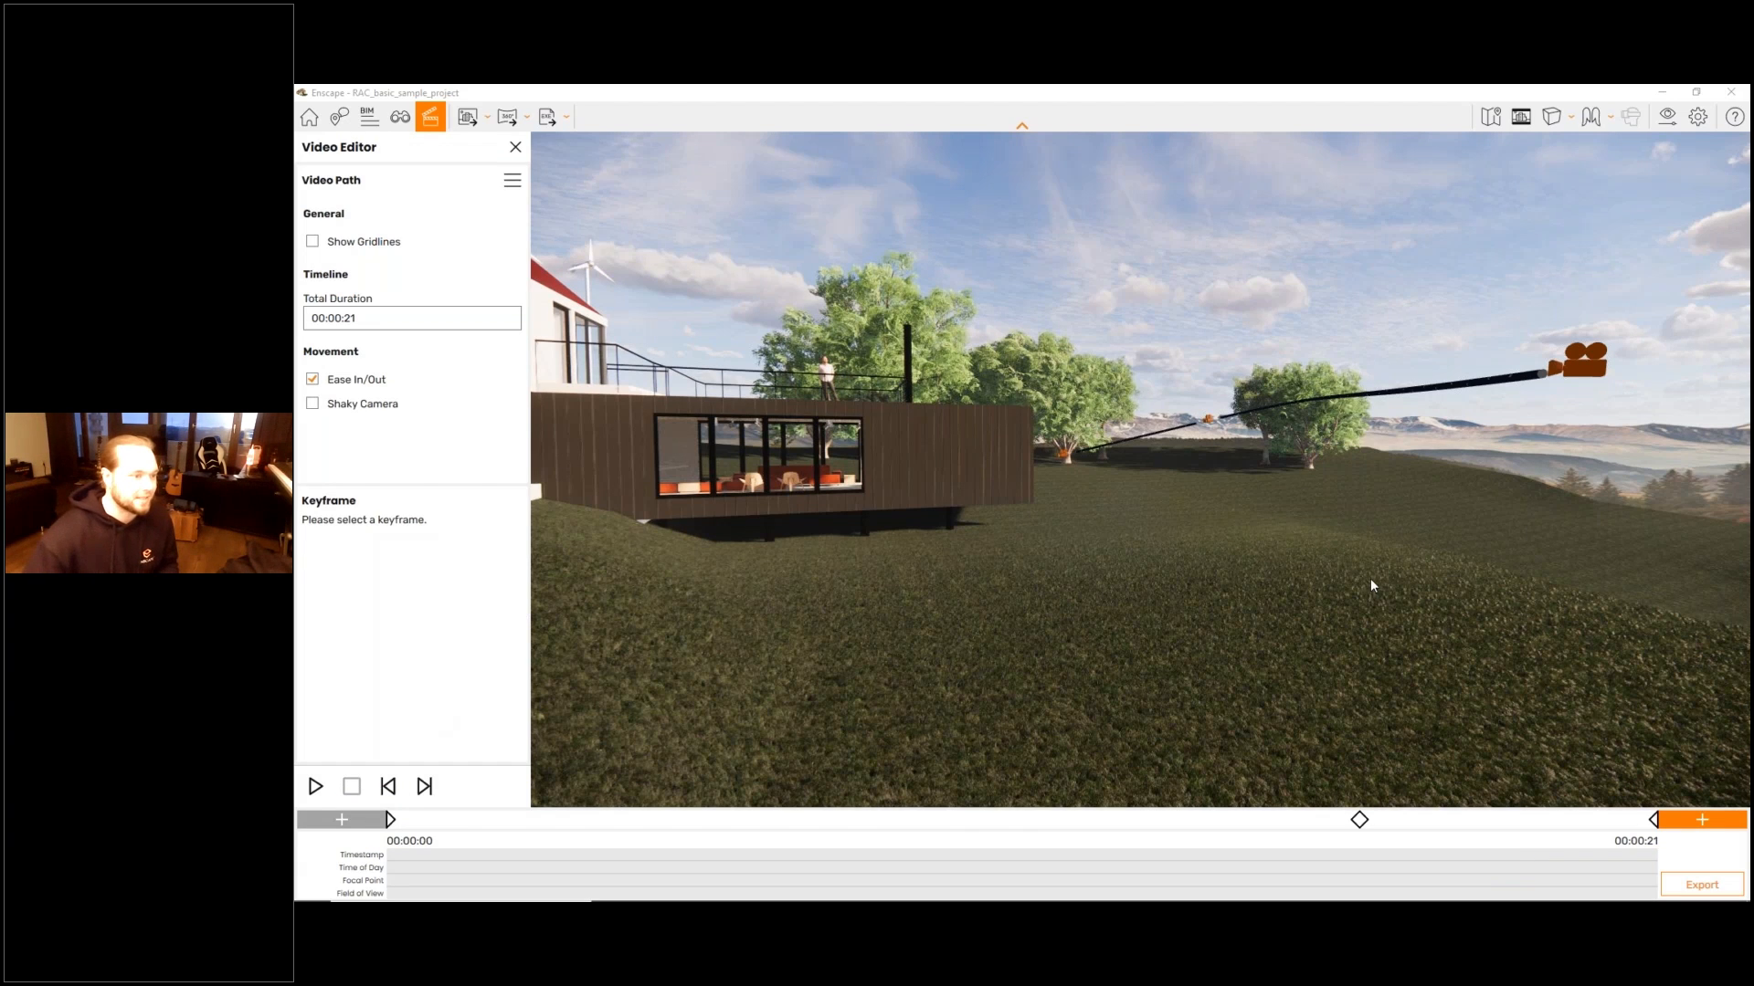
{"action": "left_click_drag", "start_coordinate": [1370, 578], "coordinate": [1179, 551]}
{"action": "key", "text": "s"}
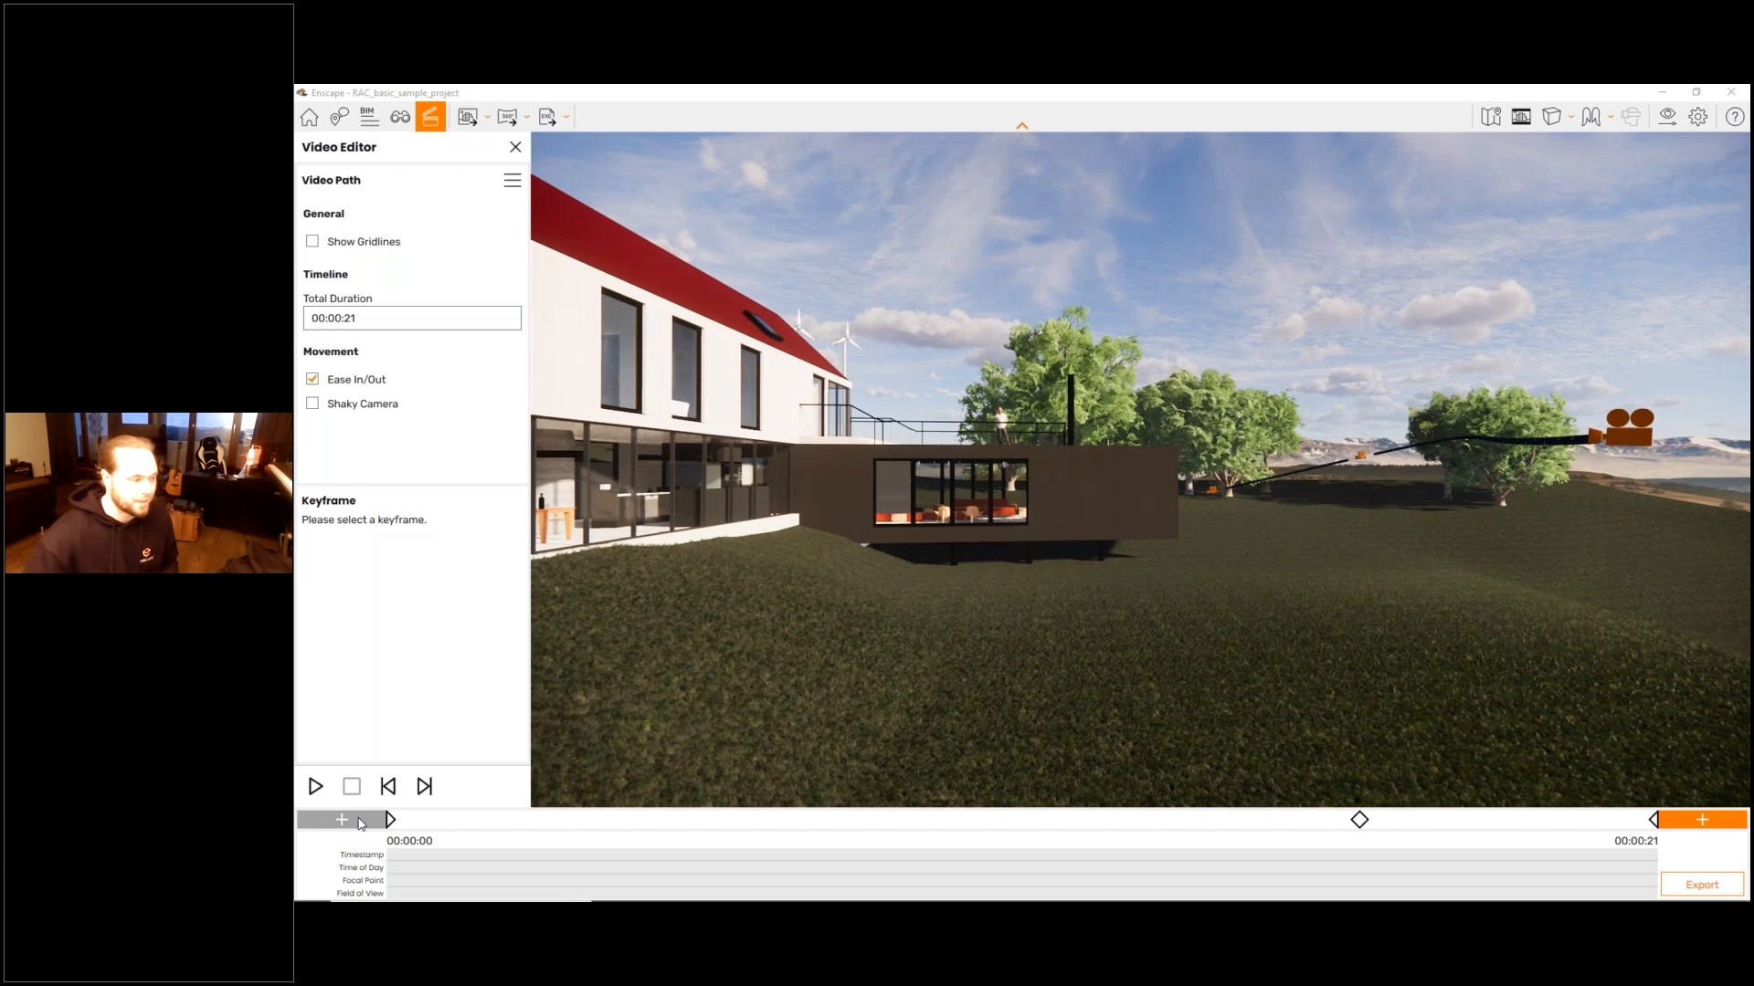
{"action": "left_click", "coordinate": [343, 821]}
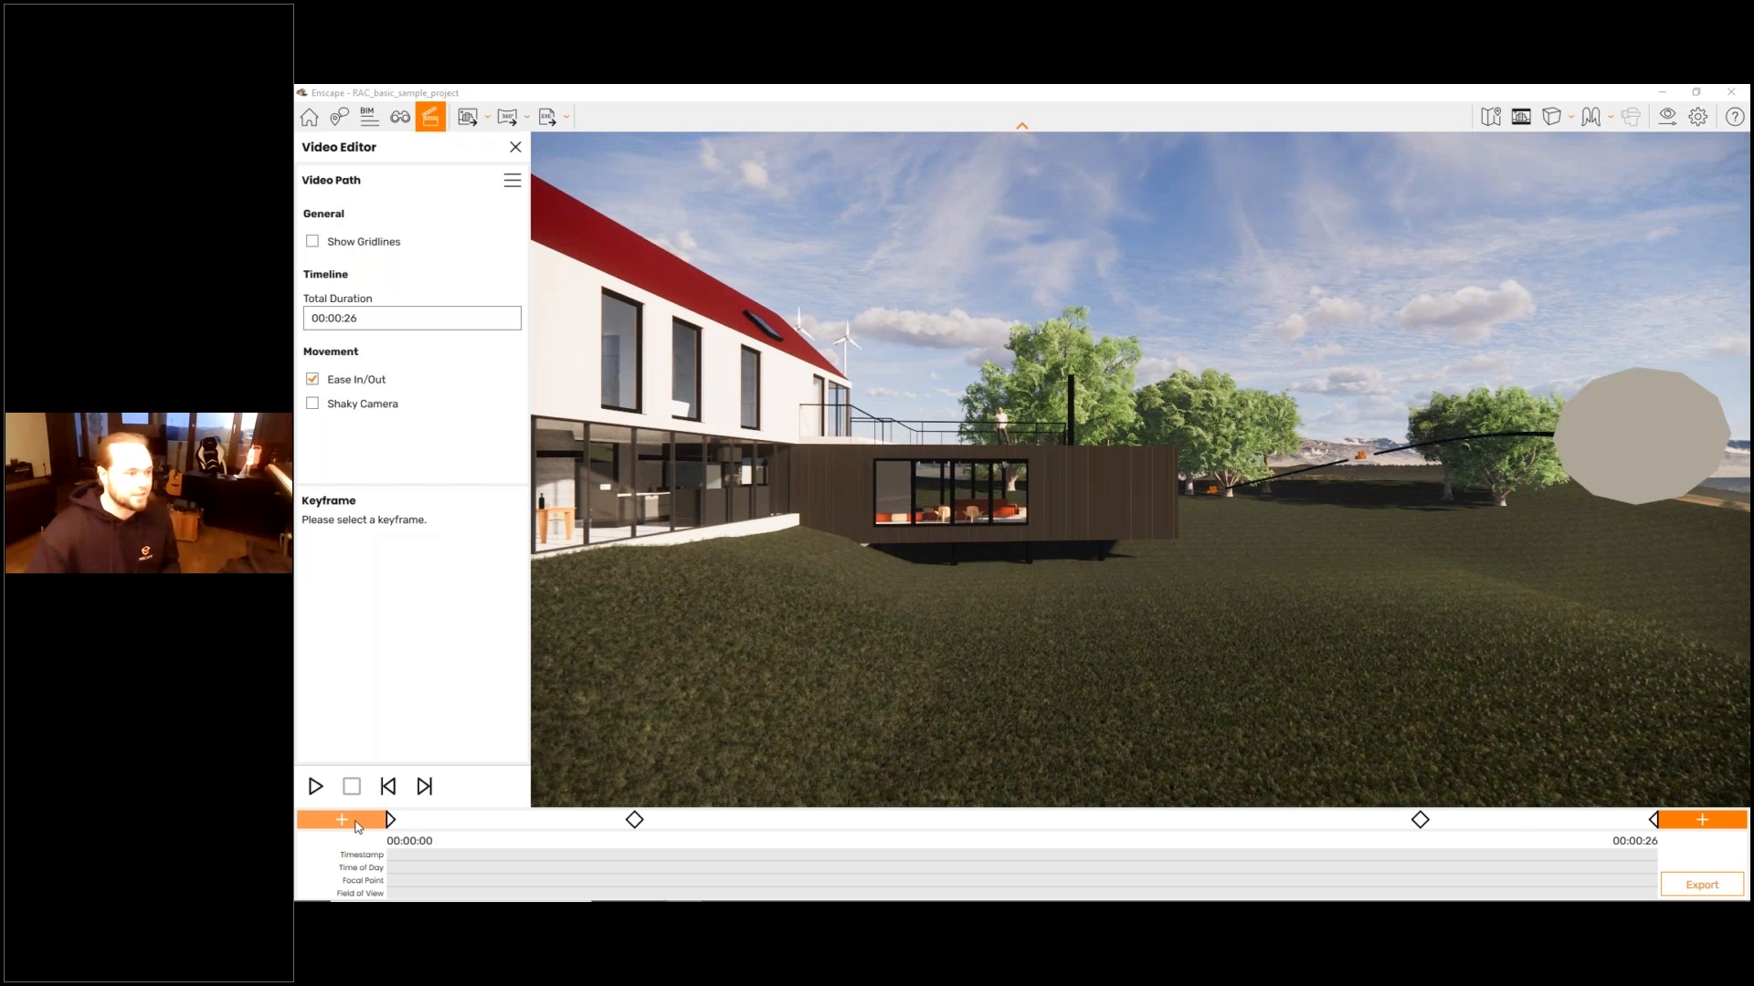
- Append a keyframe at the glazed end of the wing so the video path leads towards the living room interior
{"action": "left_click_drag", "start_coordinate": [913, 548], "coordinate": [1278, 548]}
{"action": "key", "text": "s"}
{"action": "key", "text": "w"}
{"action": "left_click_drag", "start_coordinate": [1142, 548], "coordinate": [914, 548]}
{"action": "key", "text": "w"}
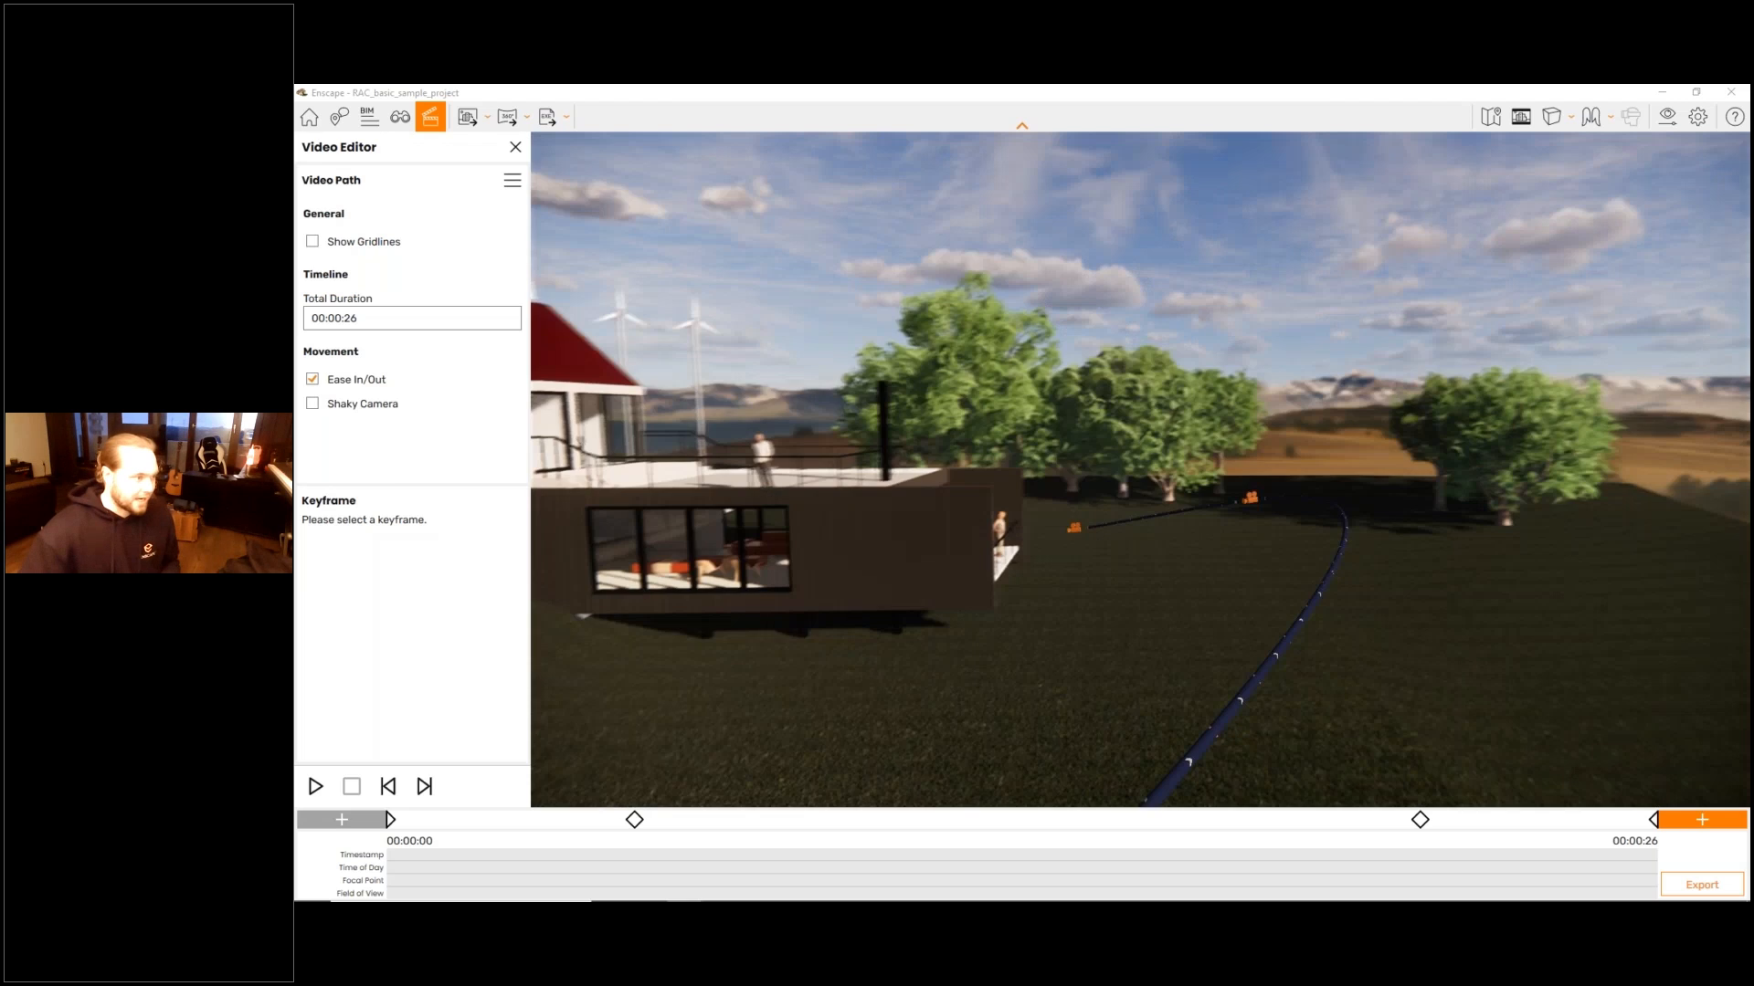
{"action": "key", "text": "w"}
{"action": "left_click_drag", "start_coordinate": [1142, 512], "coordinate": [969, 548]}
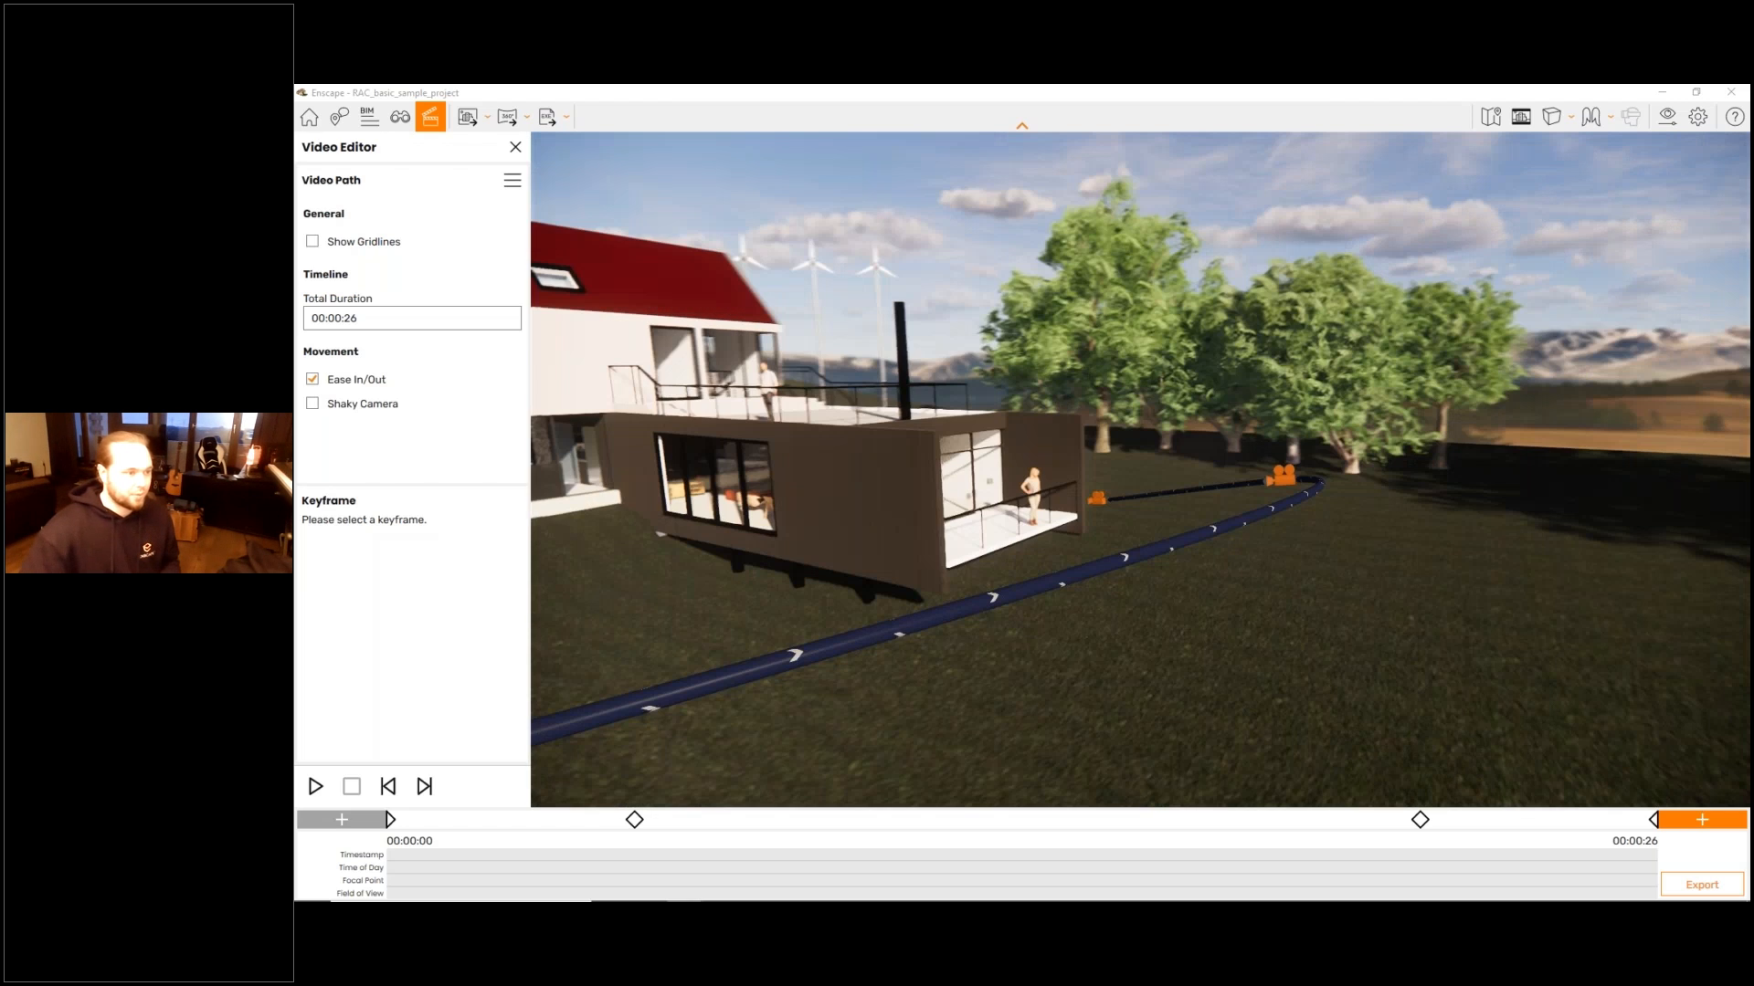
{"action": "key", "text": "w"}
{"action": "left_click_drag", "start_coordinate": [1141, 512], "coordinate": [1188, 543]}
{"action": "key", "text": "k"}
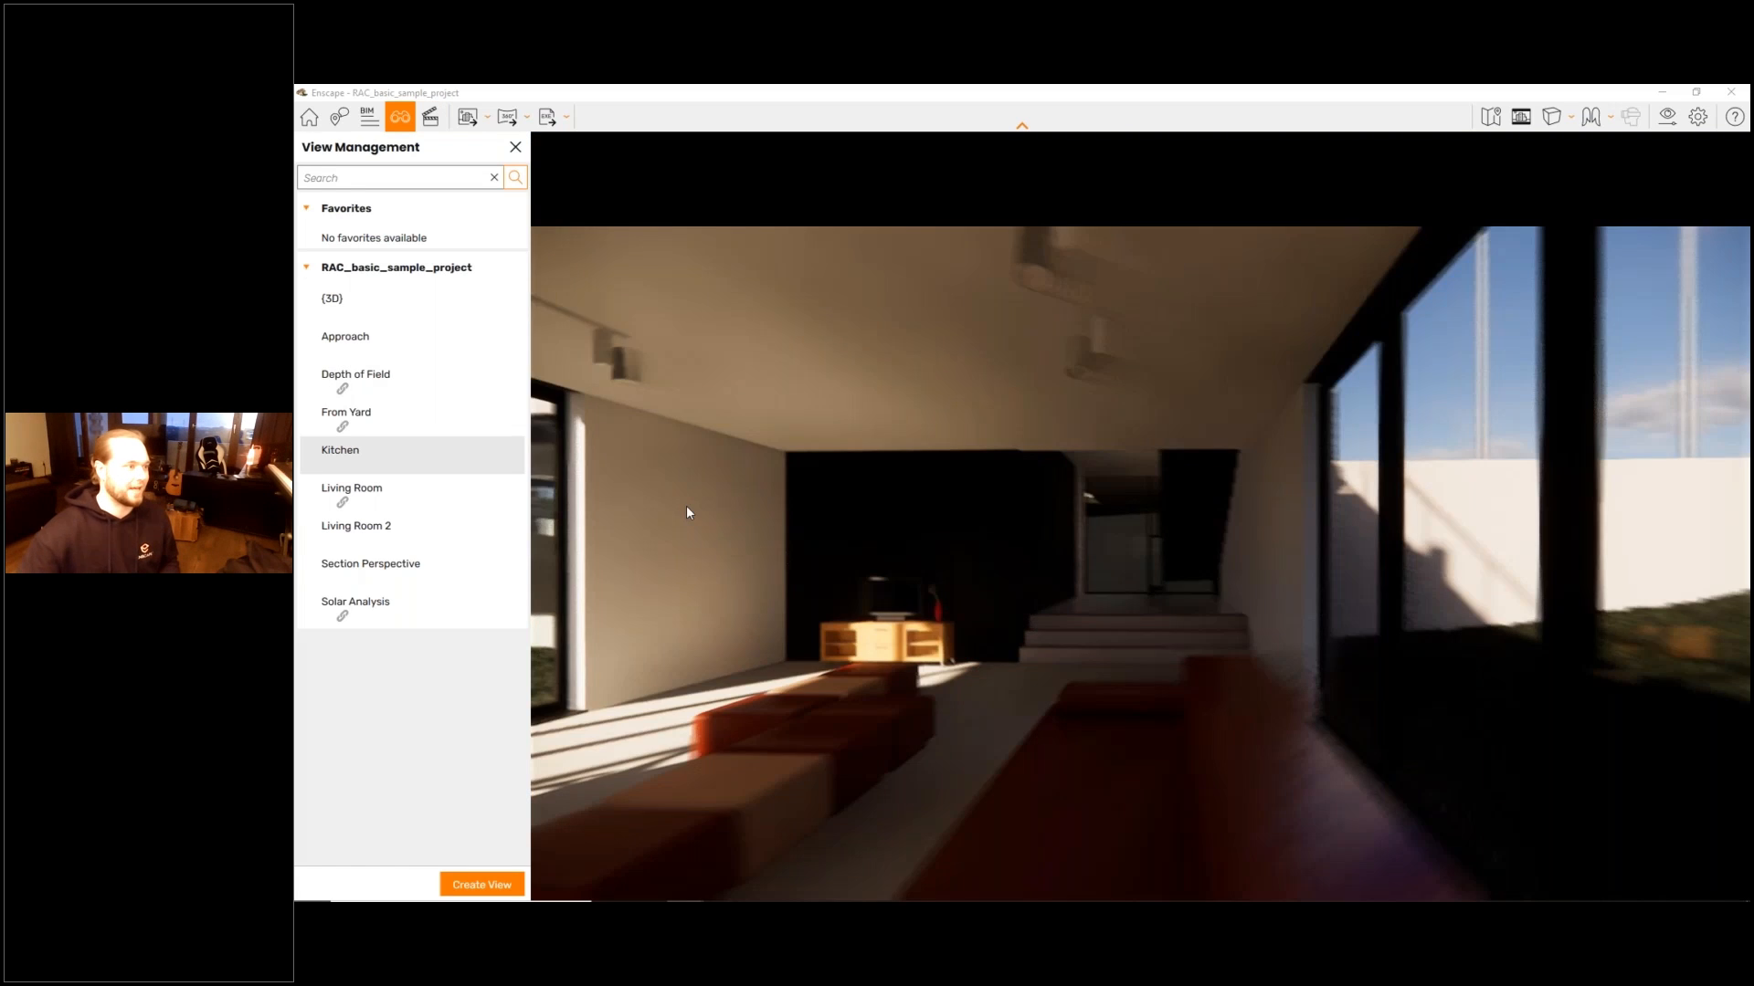
- Append two more keyframes inside the living room to extend the video path through the interior
{"action": "left_click_drag", "start_coordinate": [687, 506], "coordinate": [630, 516]}
{"action": "key", "text": "s"}
{"action": "left_click_drag", "start_coordinate": [1041, 484], "coordinate": [986, 484]}
{"action": "key", "text": "k"}
{"action": "key", "text": "shift+k"}
{"action": "key", "text": "s"}
{"action": "key", "text": "d"}
{"action": "left_click_drag", "start_coordinate": [1261, 505], "coordinate": [1232, 505]}
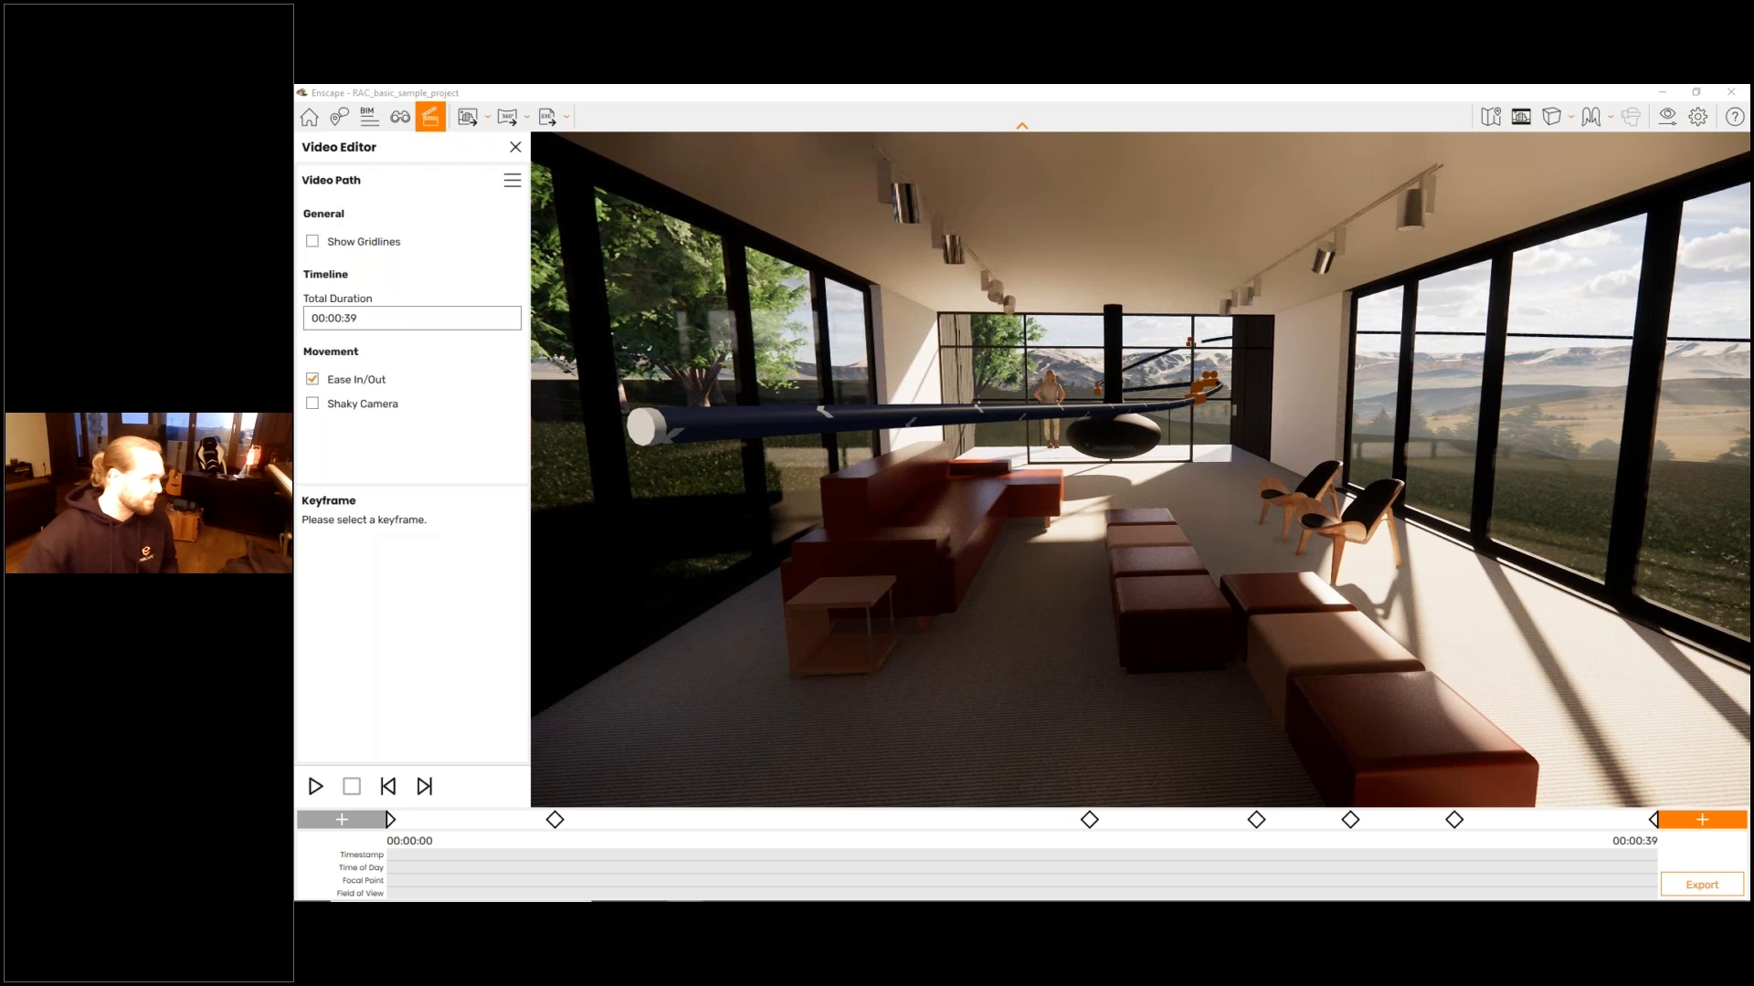
{"action": "left_click", "coordinate": [389, 819]}
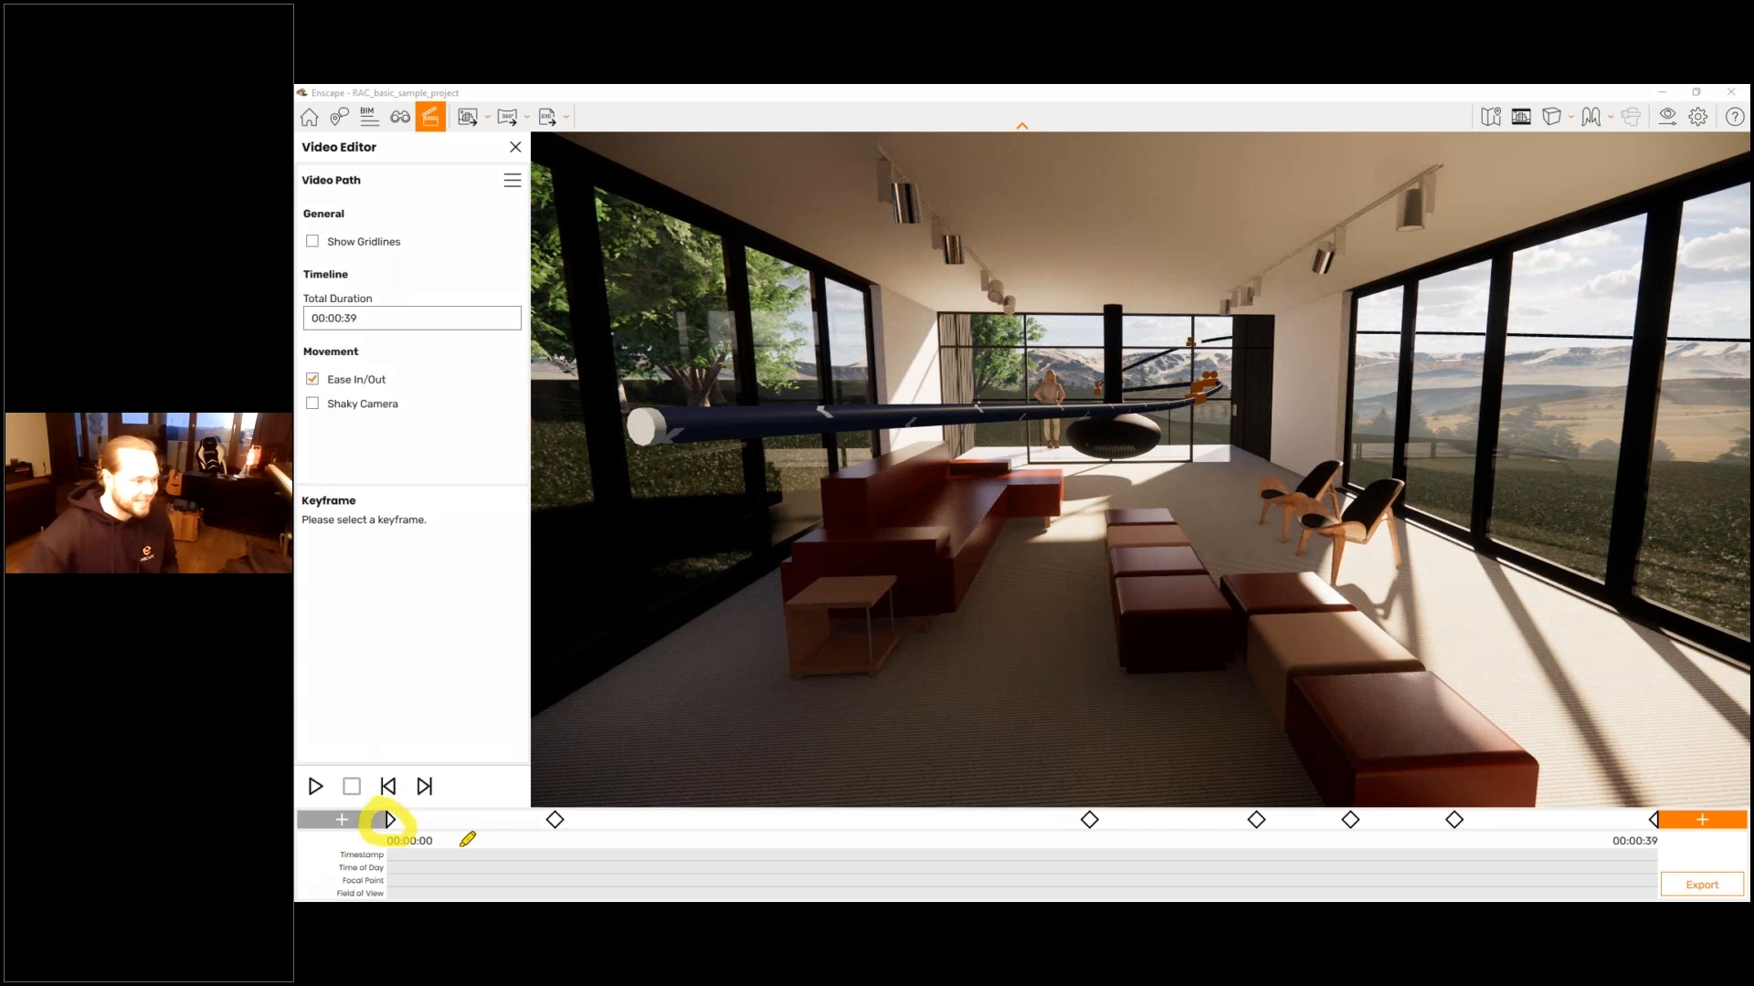
{"action": "left_click_drag", "start_coordinate": [541, 791], "coordinate": [565, 793]}
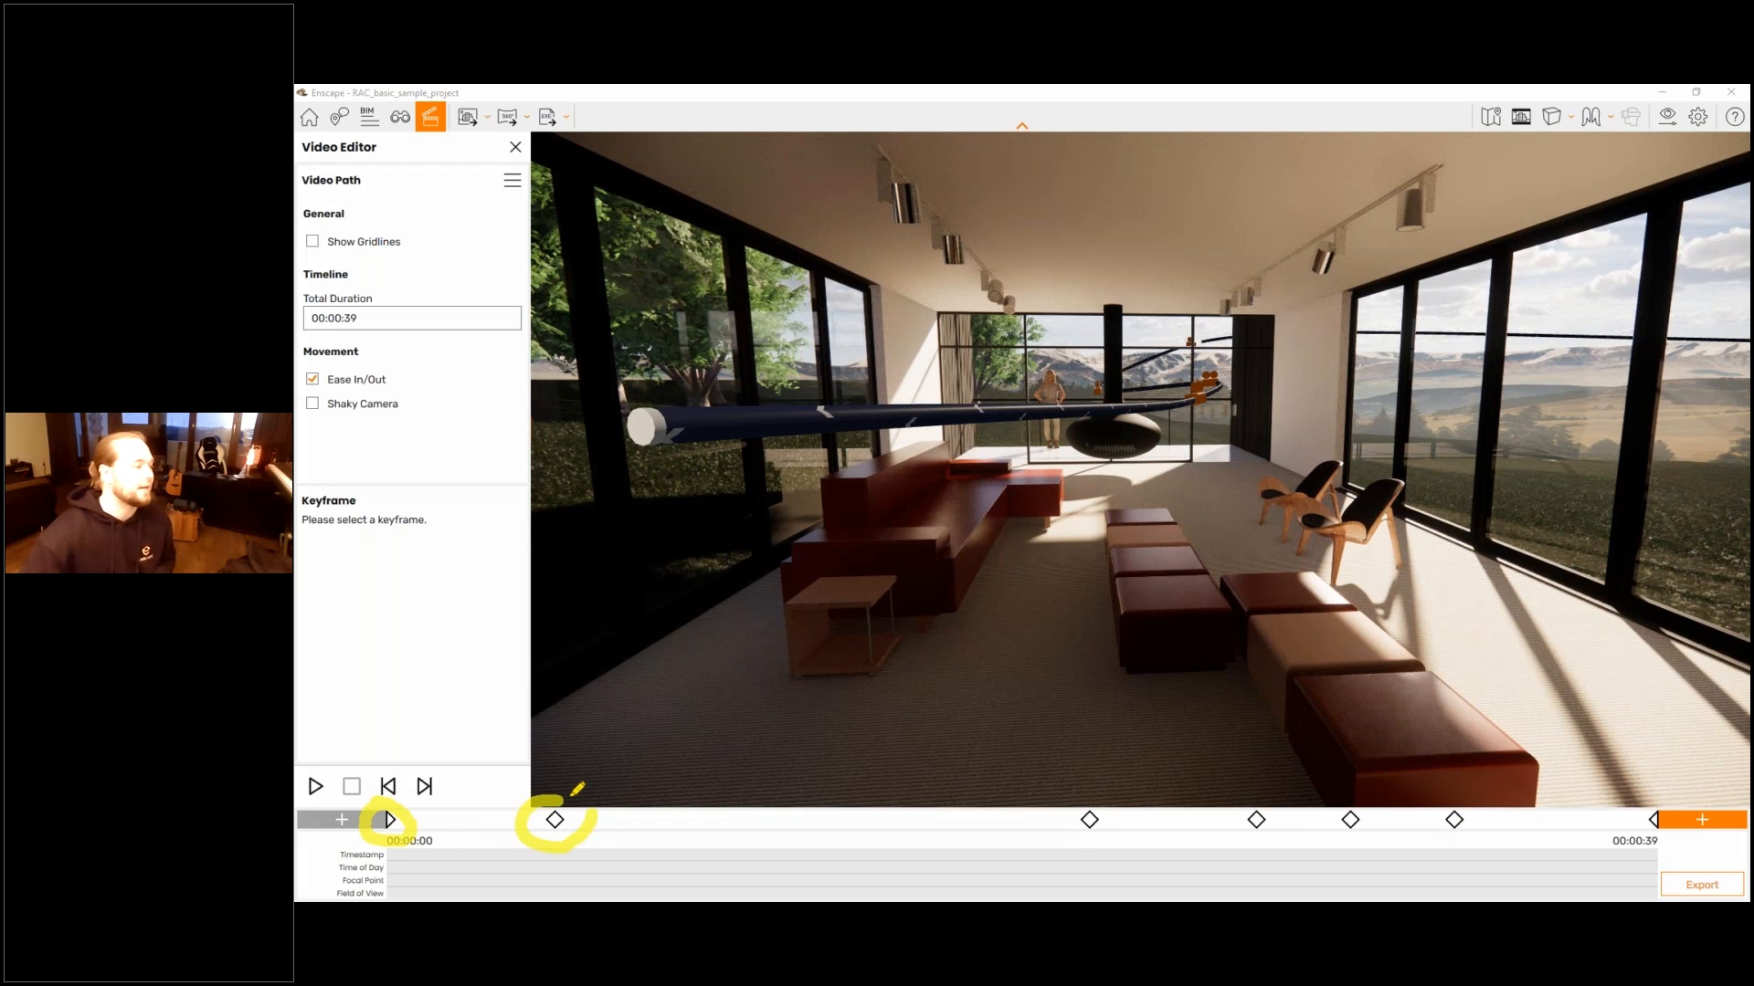
{"action": "left_click_drag", "start_coordinate": [1085, 797], "coordinate": [1107, 800]}
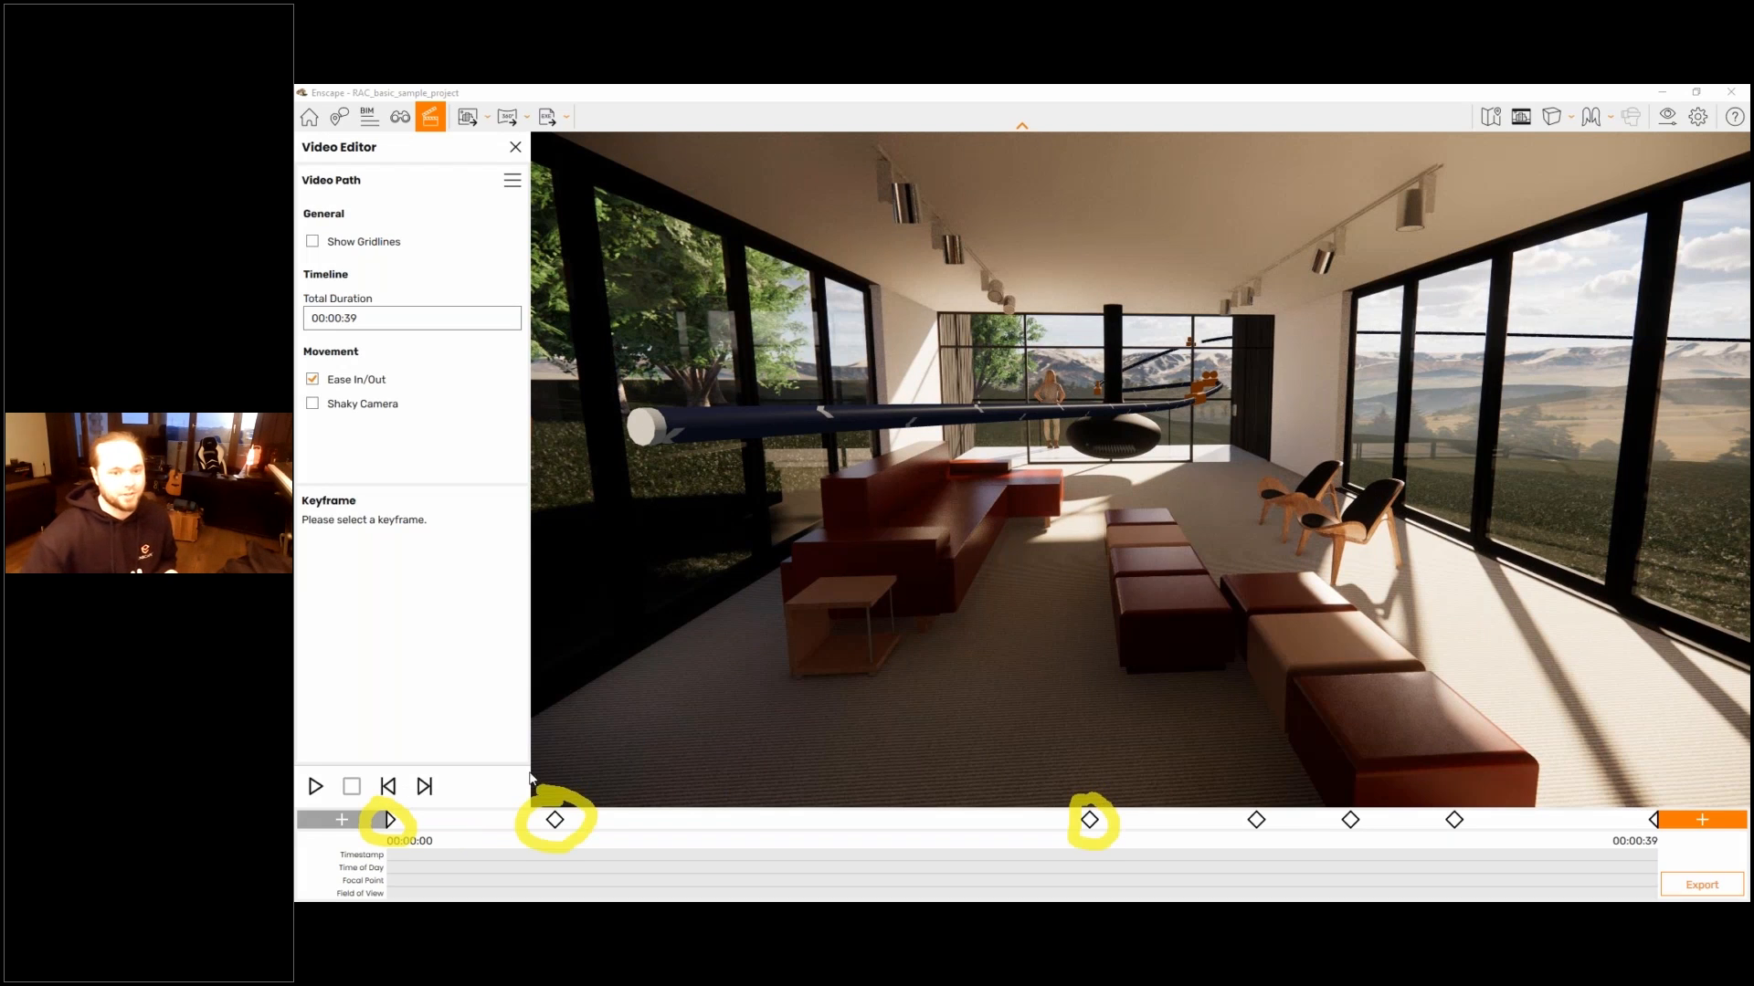
- Open the second keyframe from the timeline, leave it, and open the sixth keyframe through its camera marker in the scene
{"action": "left_click", "coordinate": [556, 821]}
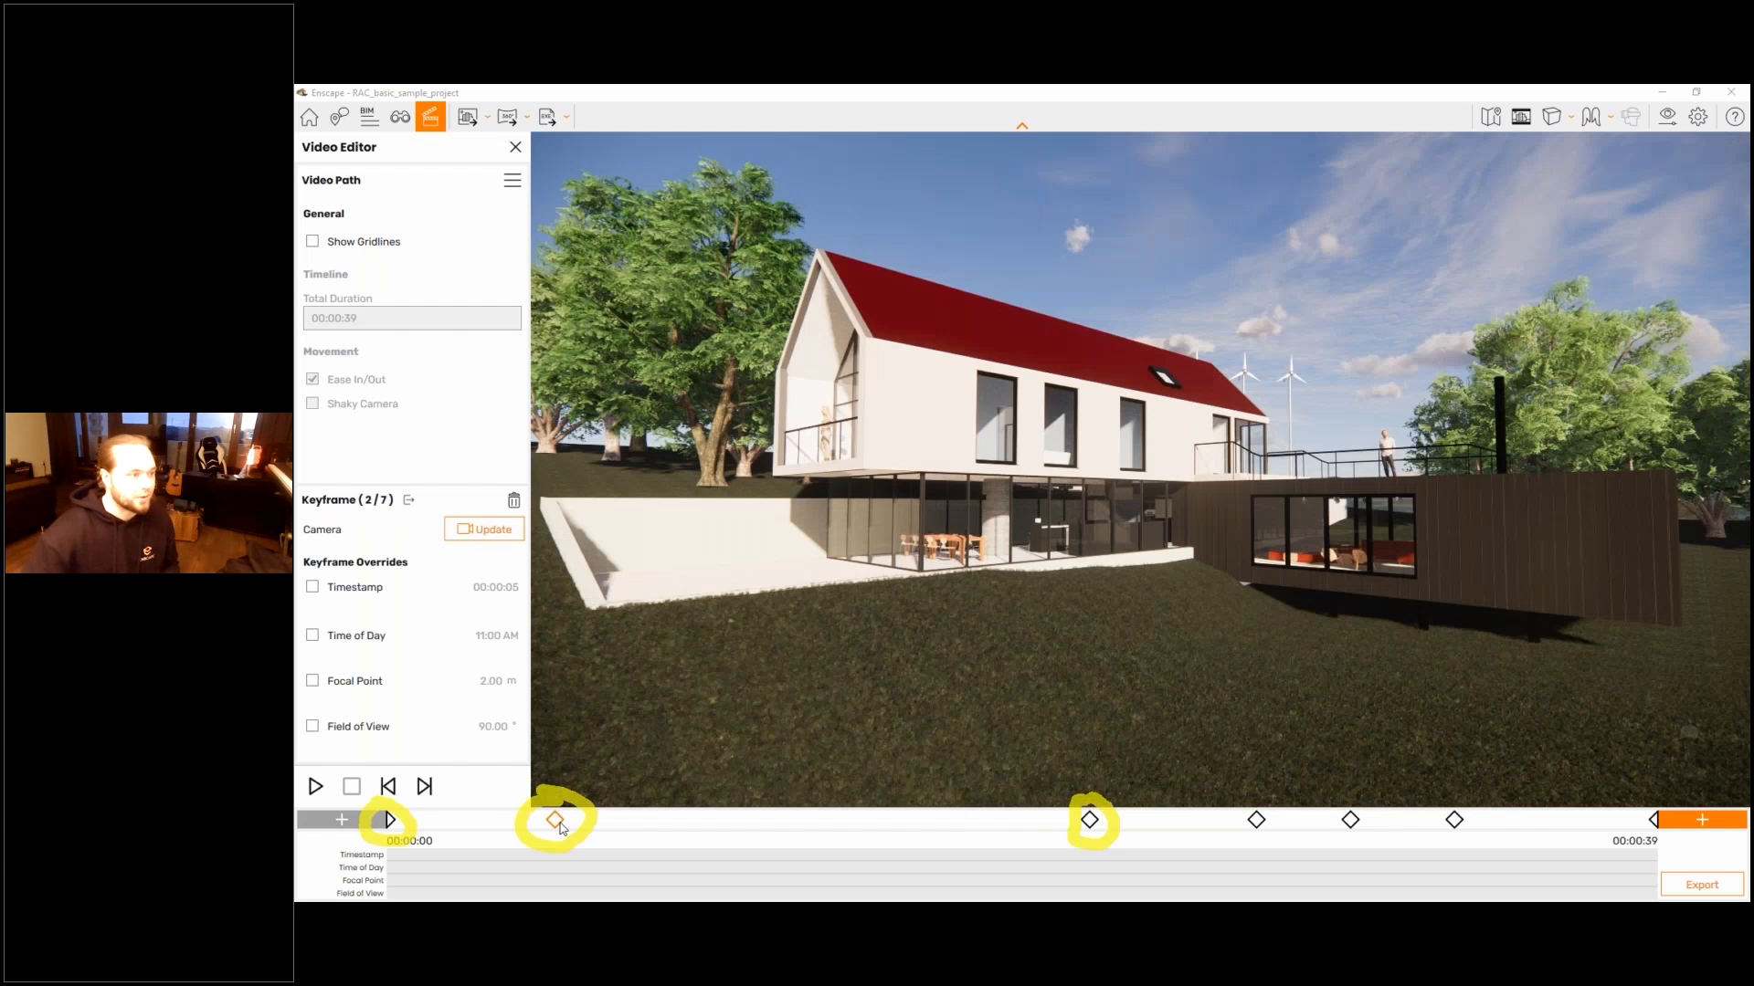
{"action": "key", "text": "Escape"}
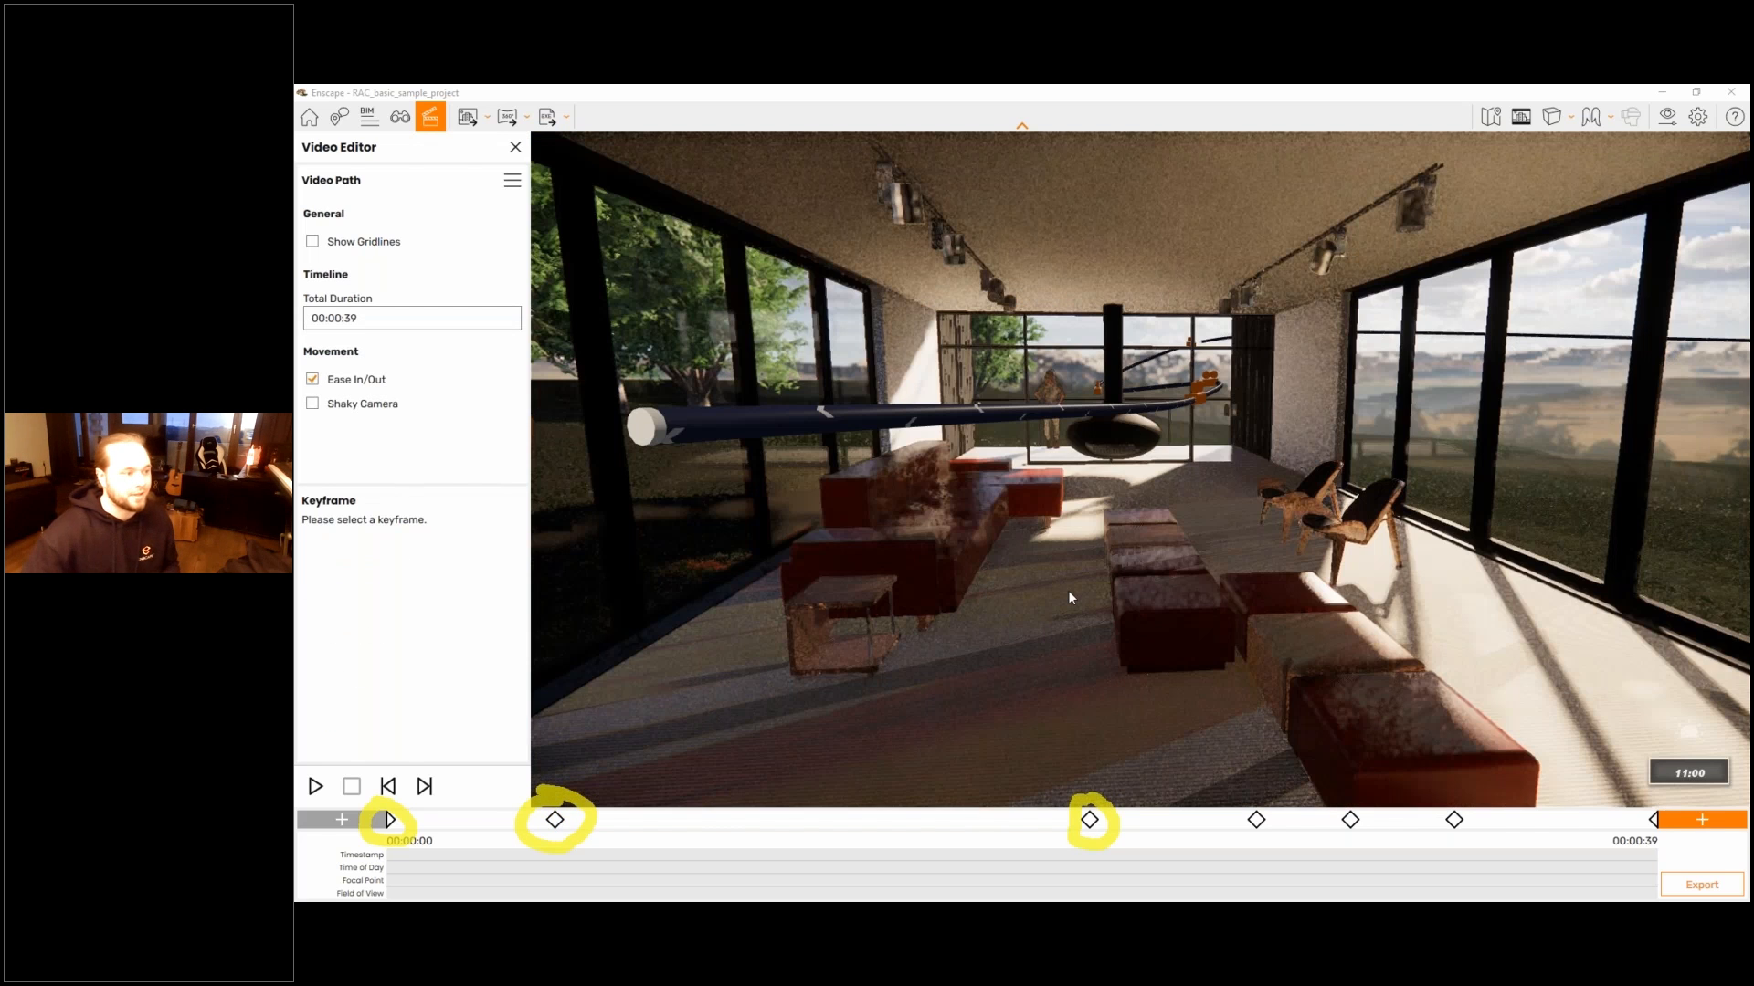
{"action": "left_click", "coordinate": [1197, 394]}
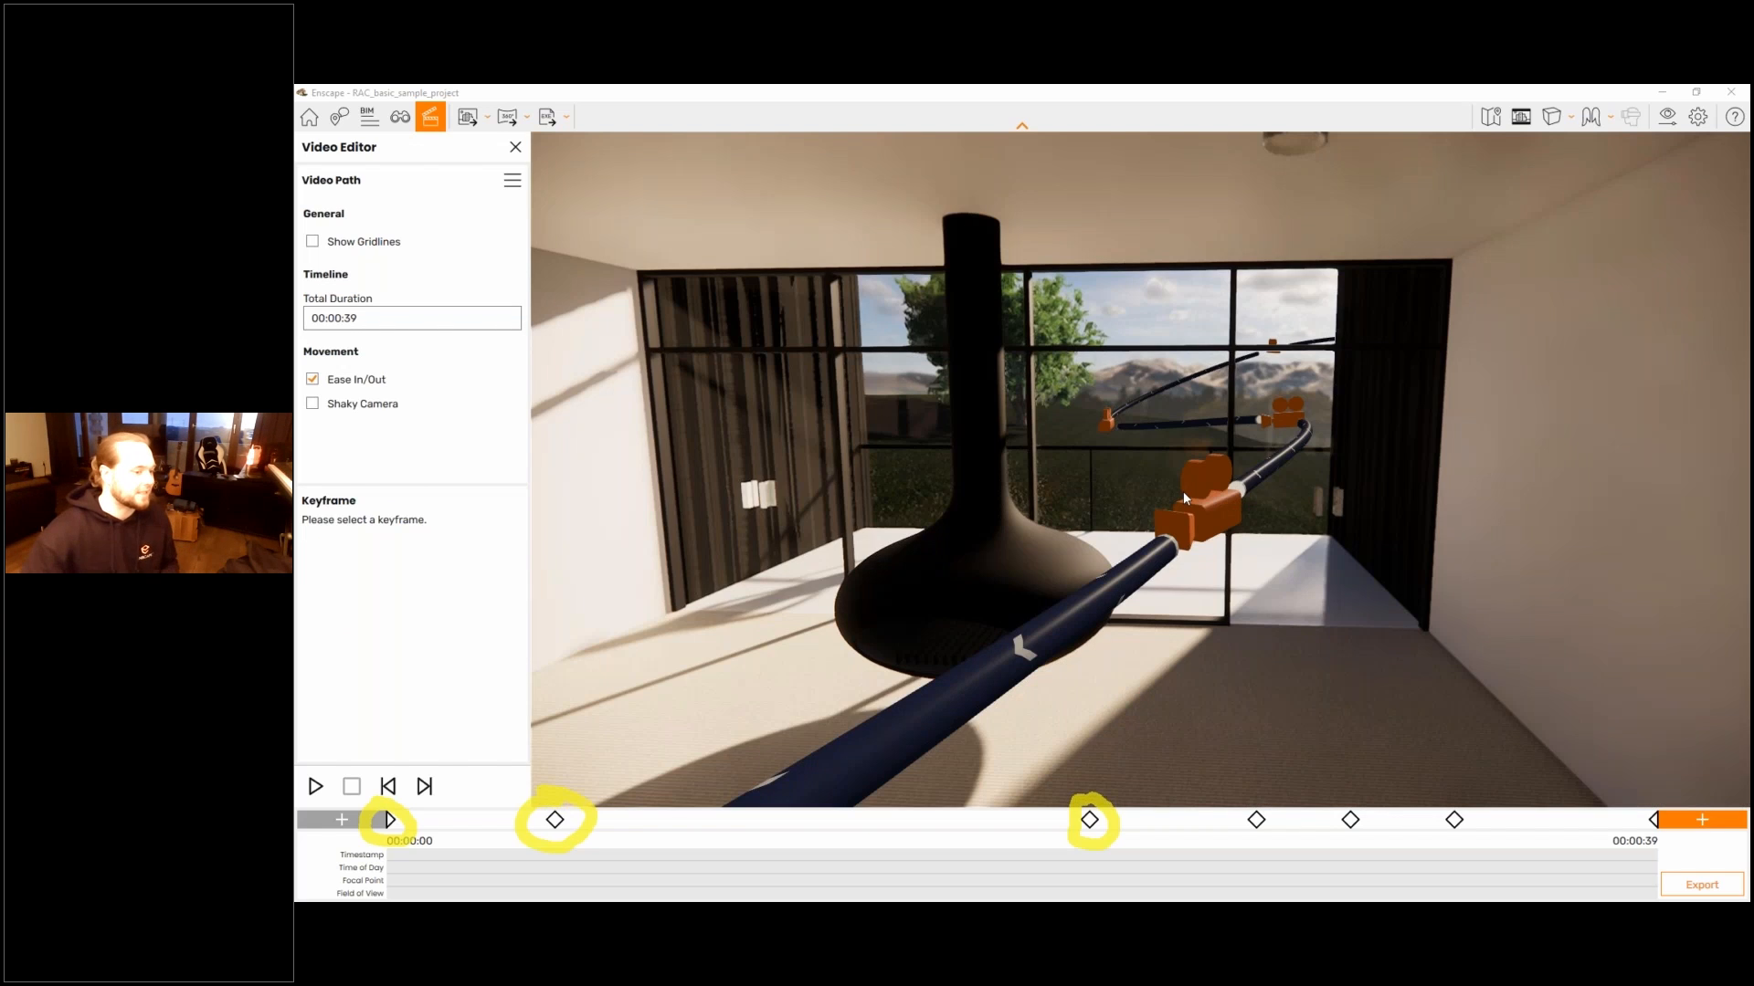
{"action": "left_click", "coordinate": [1182, 492]}
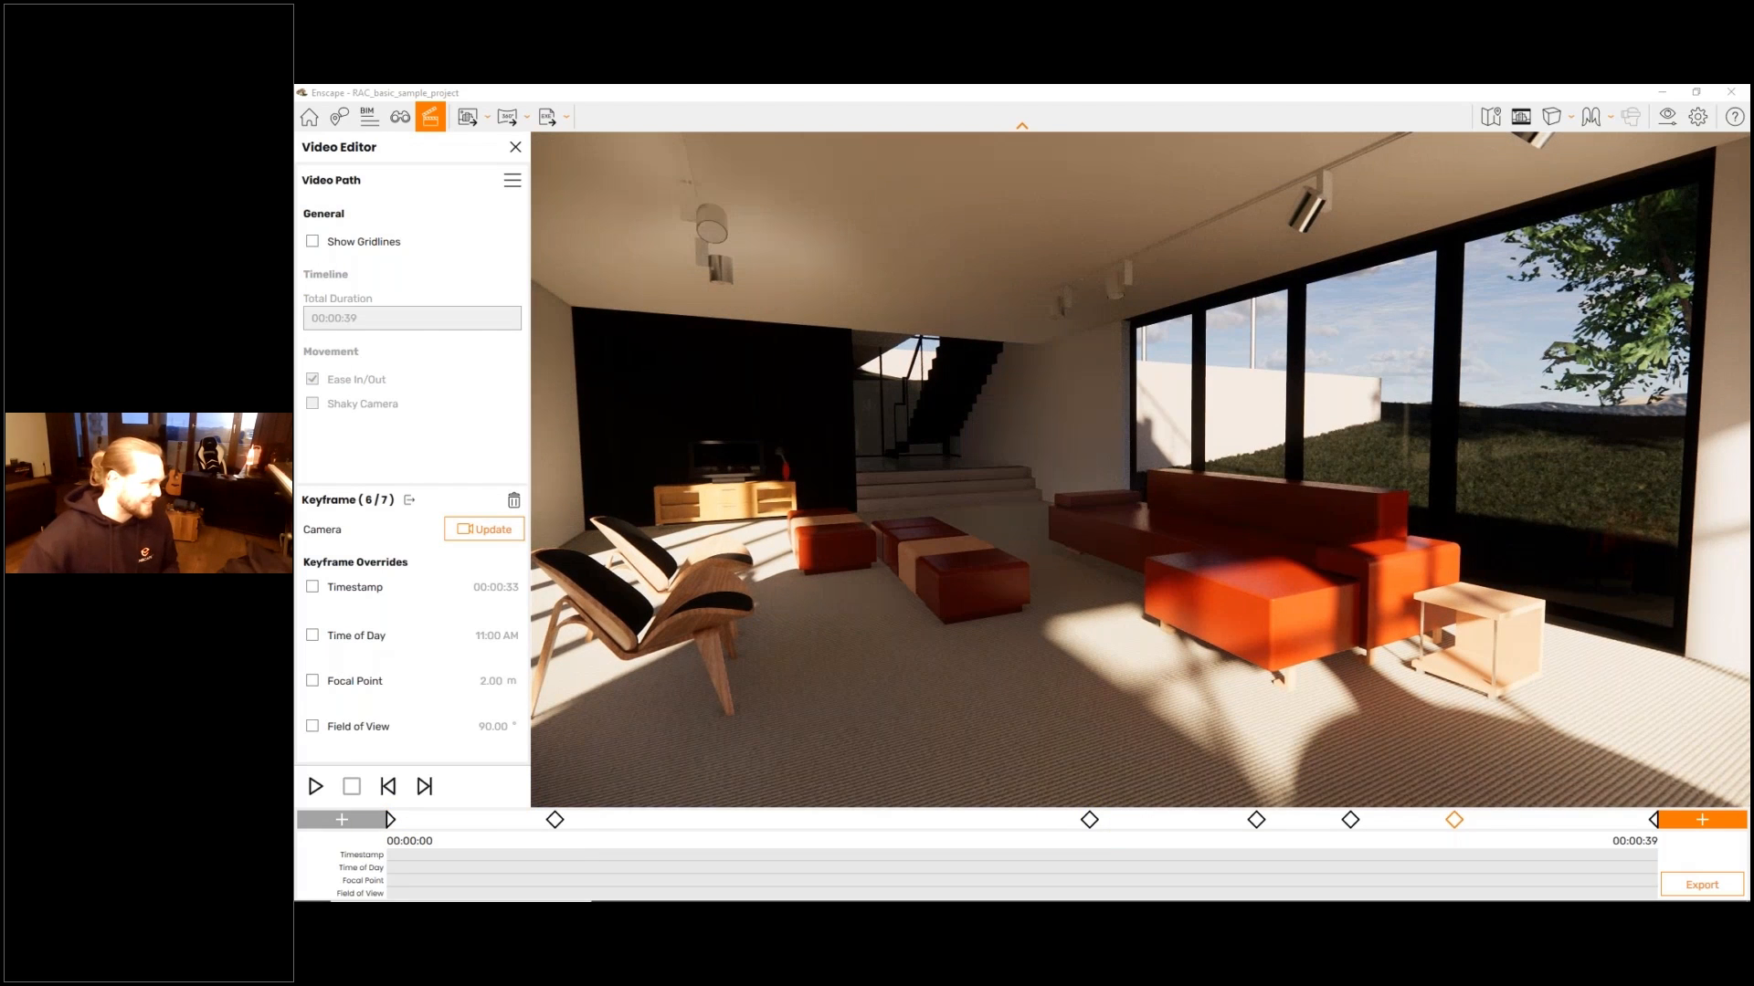
- Lower and turn the camera of the sixth keyframe in the living room, update the keyframe with this view, and leave it
{"action": "mouse_move", "coordinate": [458, 504]}
{"action": "left_mouse_down"}
{"action": "mouse_move", "coordinate": [544, 539]}
{"action": "mouse_move", "coordinate": [437, 498]}
{"action": "left_mouse_up"}
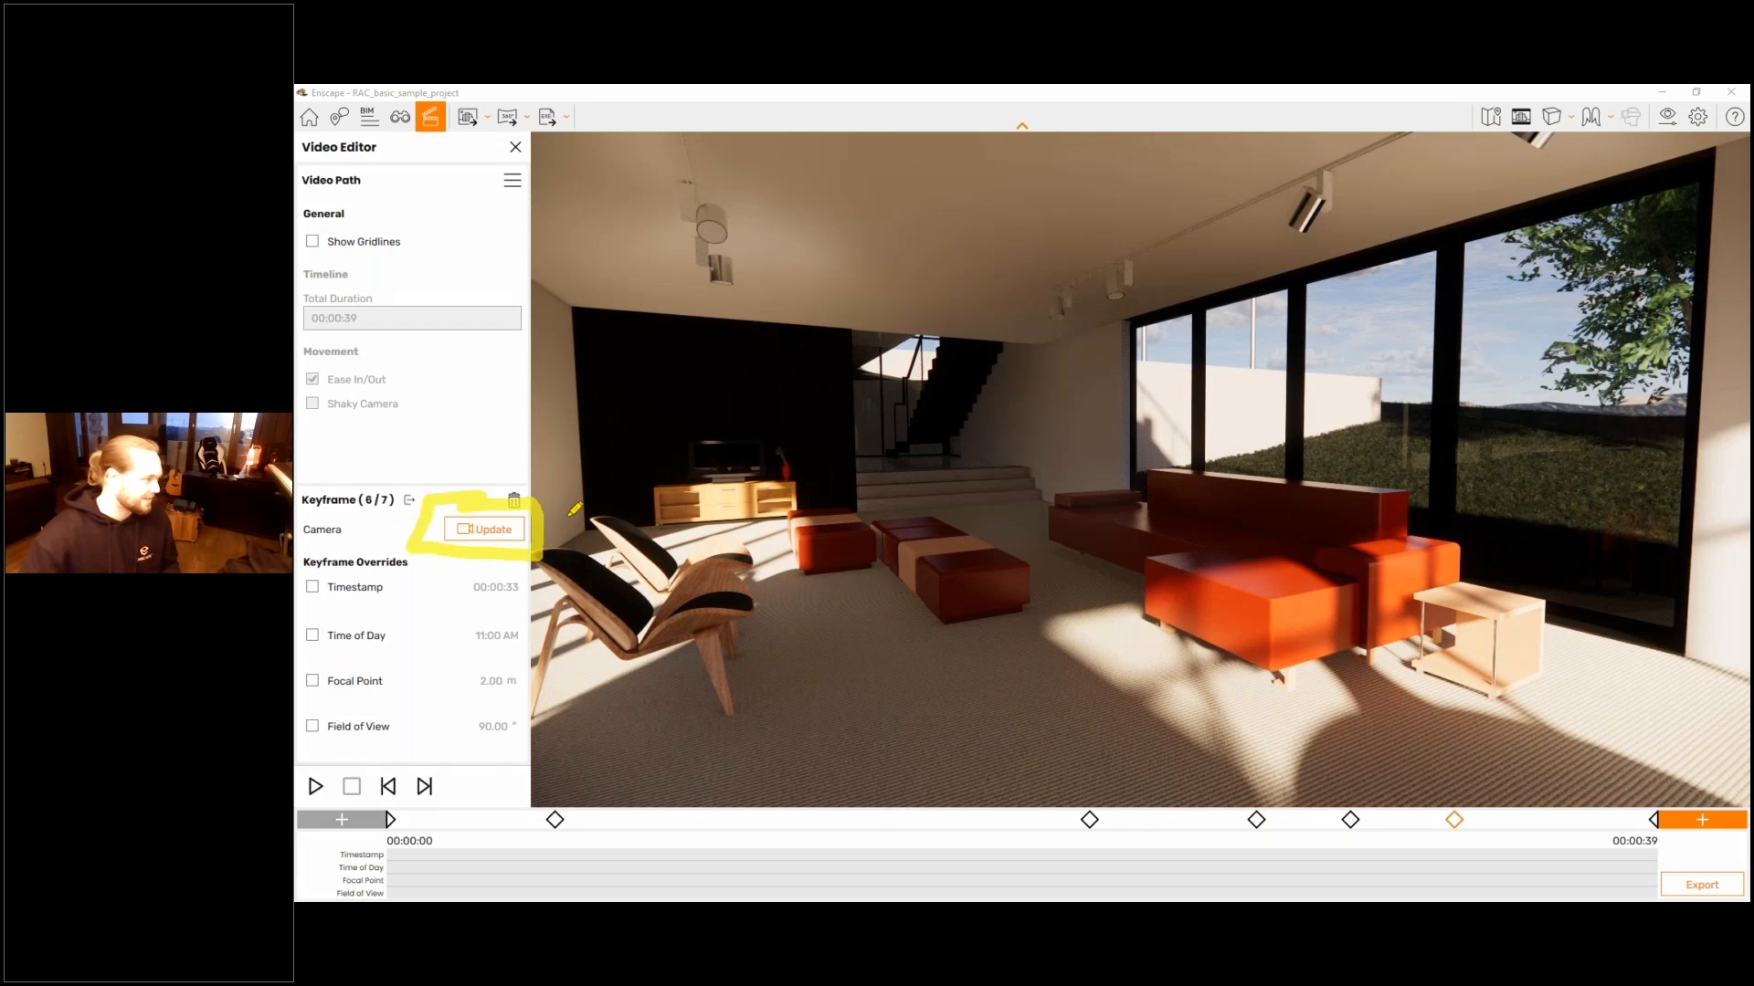
{"action": "key", "text": "q"}
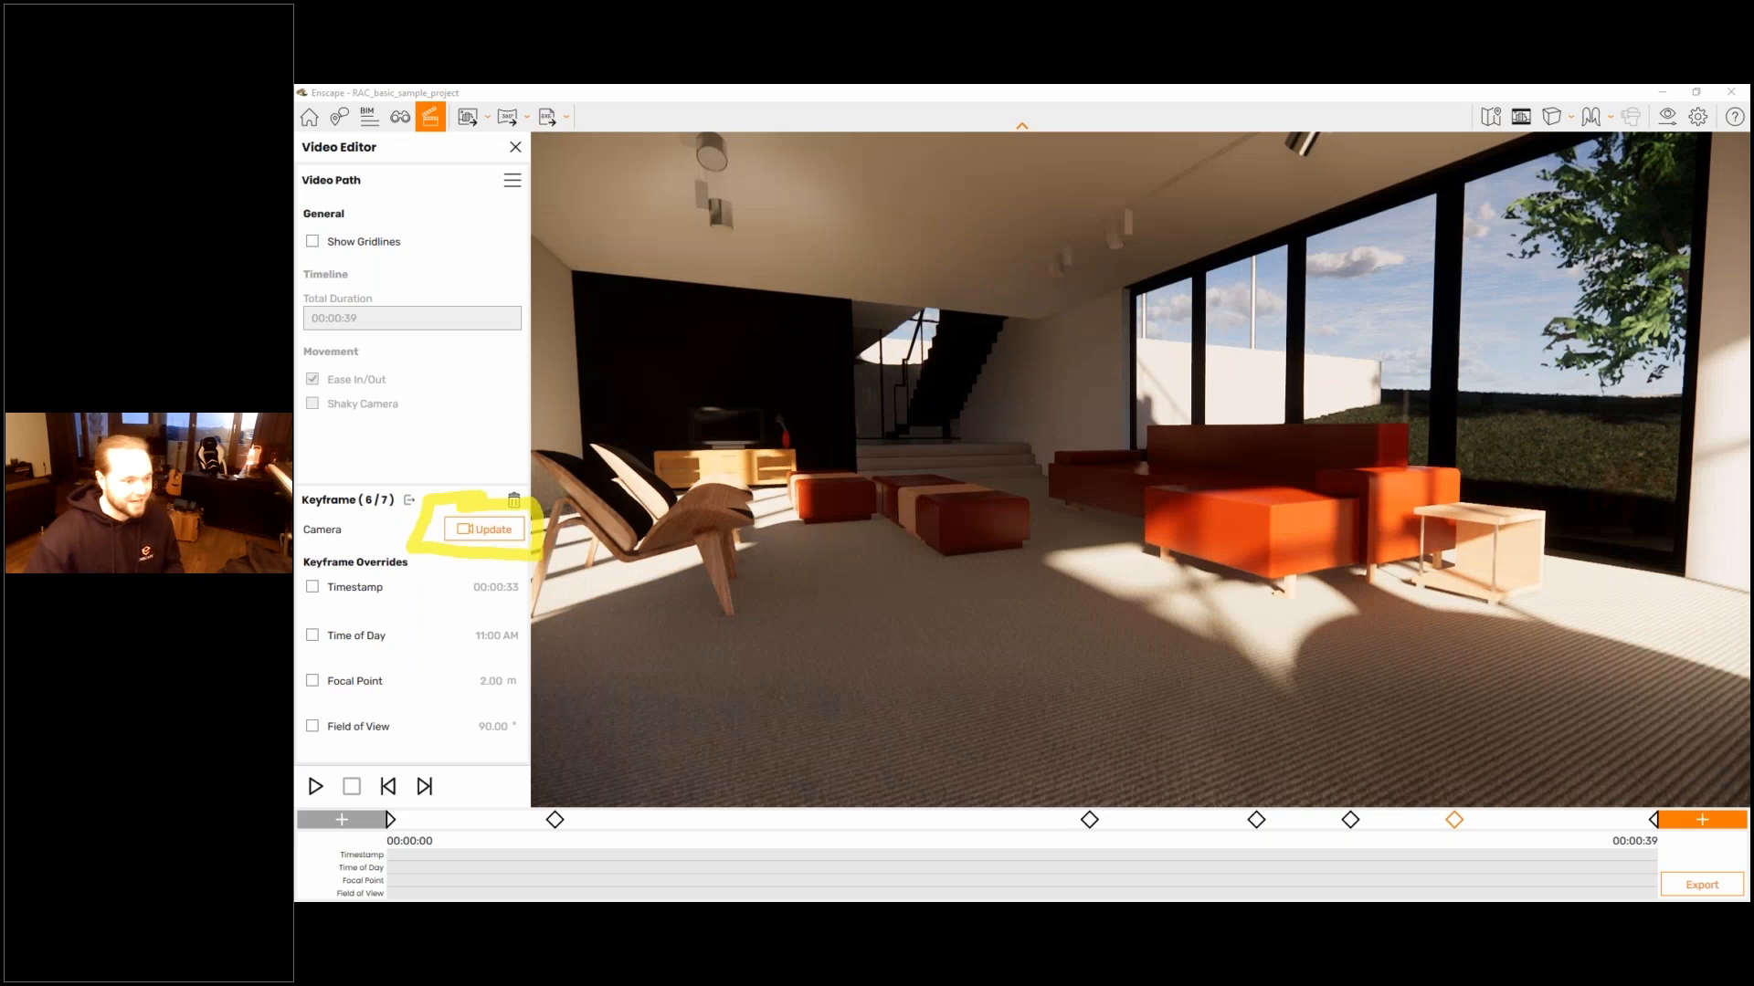
{"action": "right_click_drag", "start_coordinate": [913, 511], "coordinate": [986, 493]}
{"action": "left_click", "coordinate": [476, 530]}
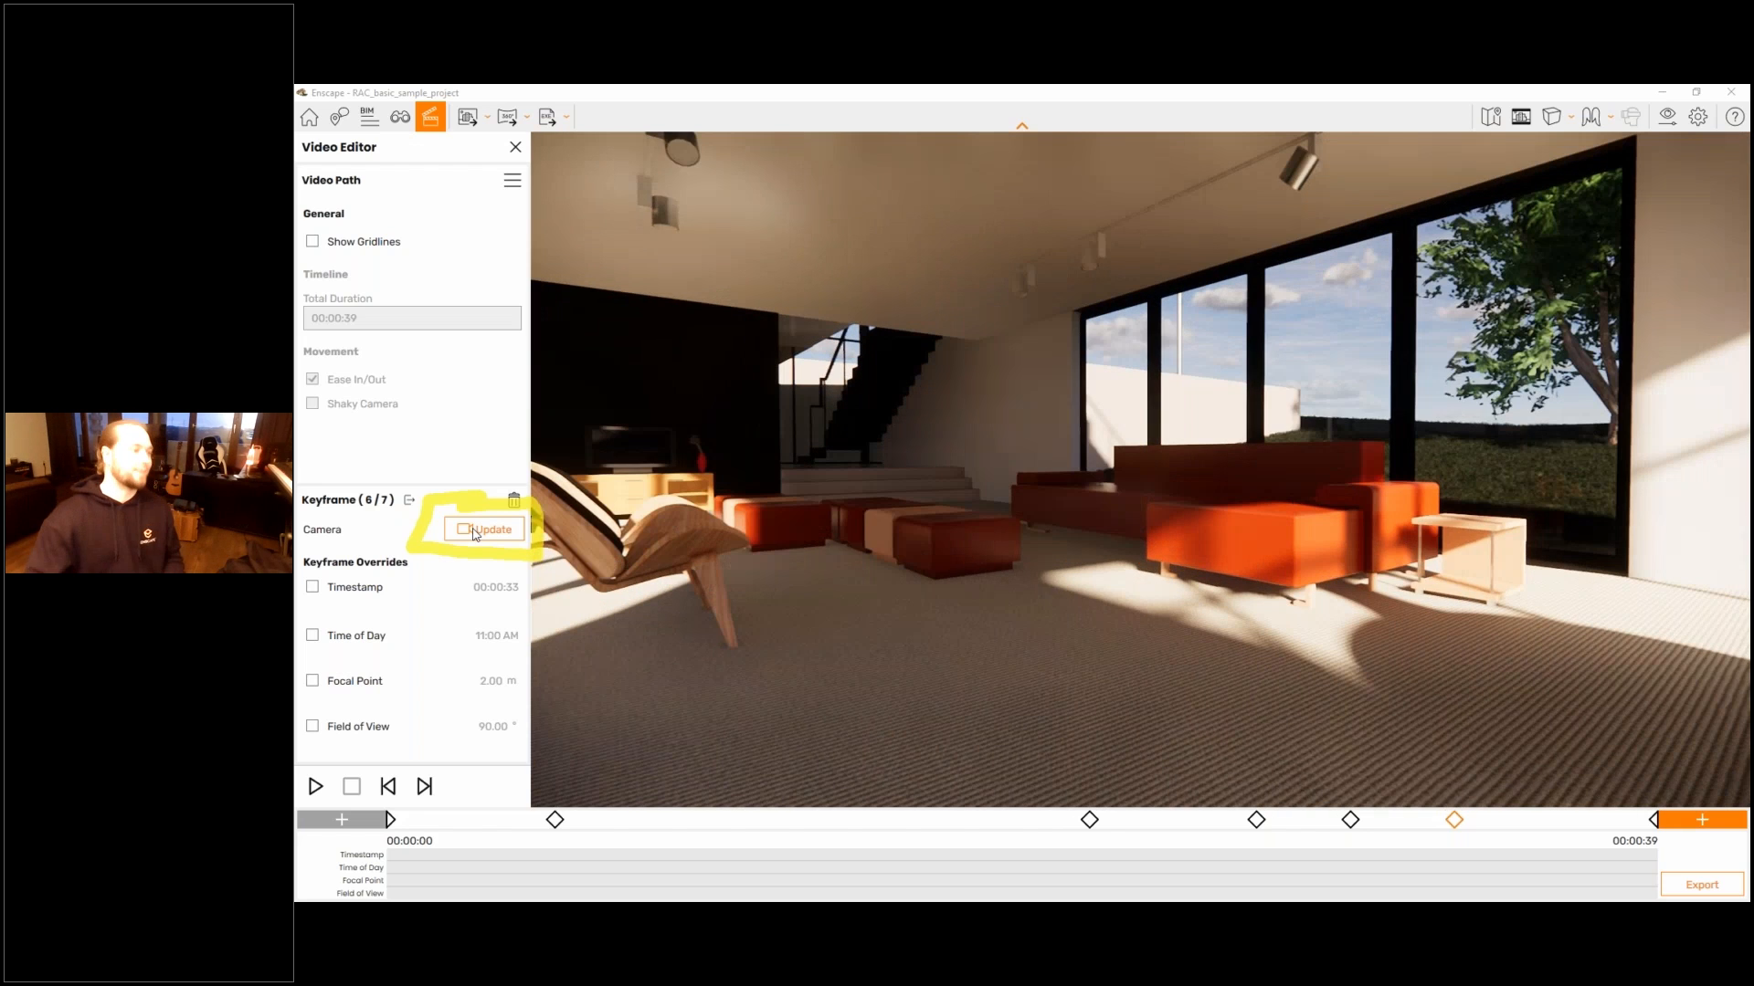
{"action": "key", "text": "Escape"}
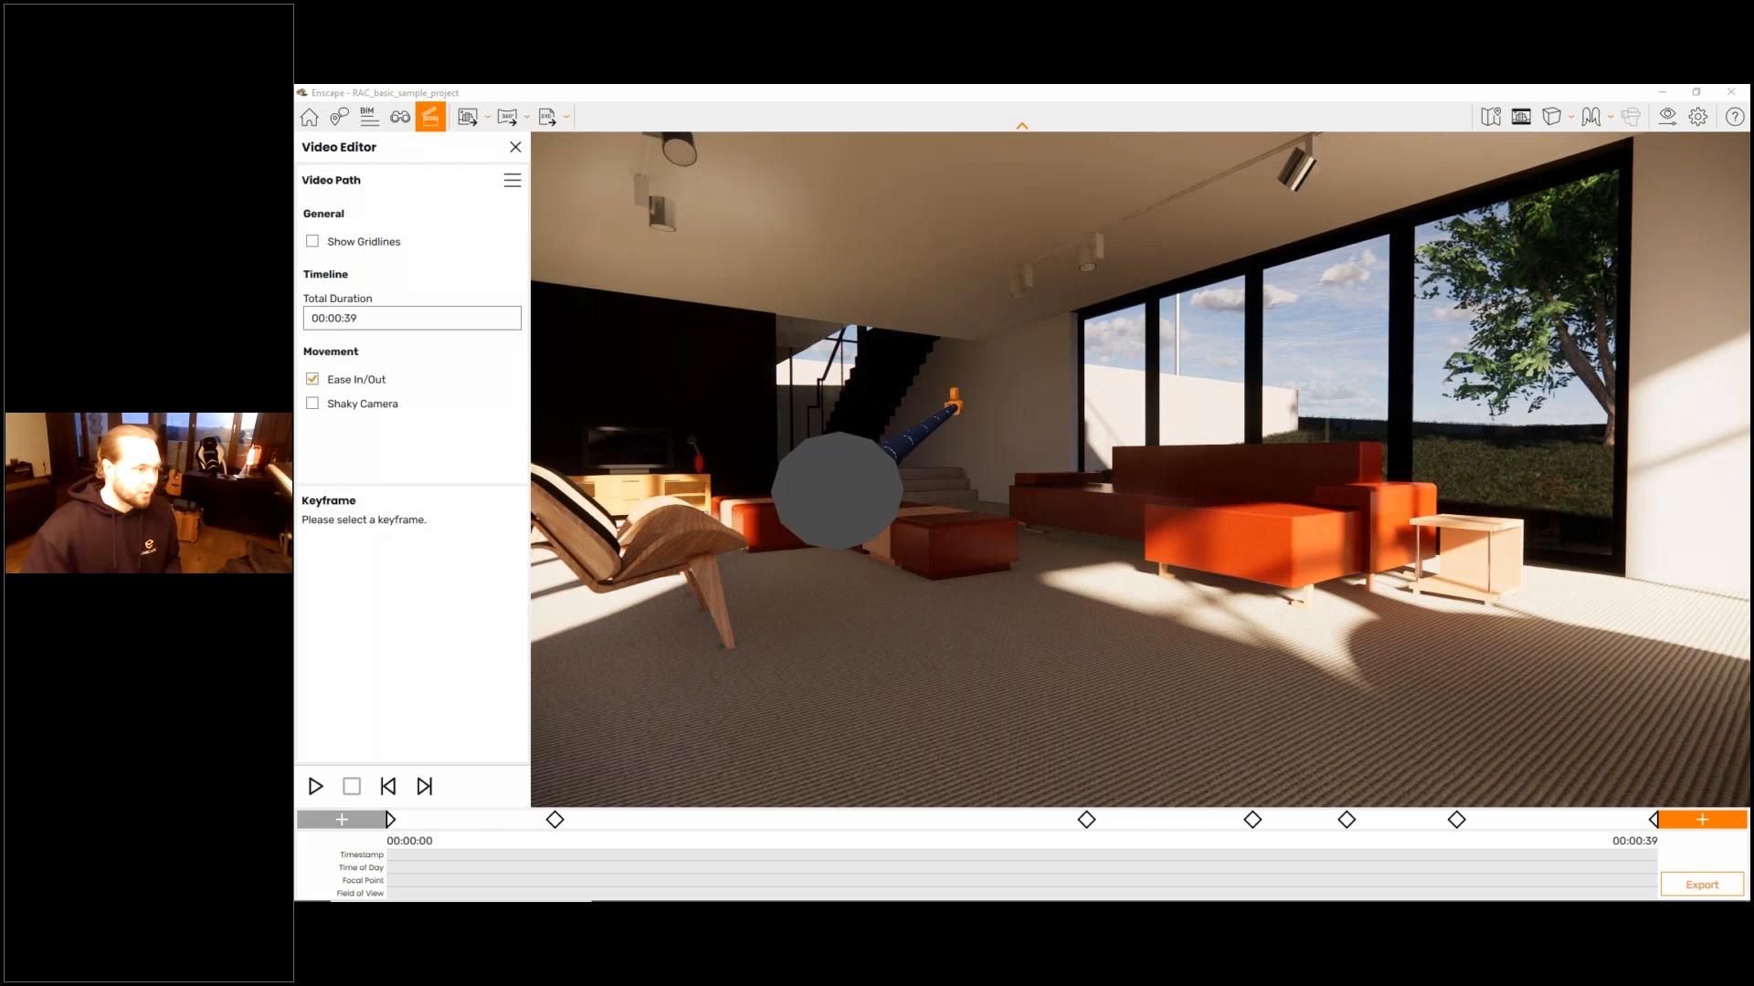
- Insert a keyframe between the third and fourth ones, viewing the glazed terrace end of the dark wing from outside
{"action": "key", "text": "s"}
{"action": "key", "text": "s"}
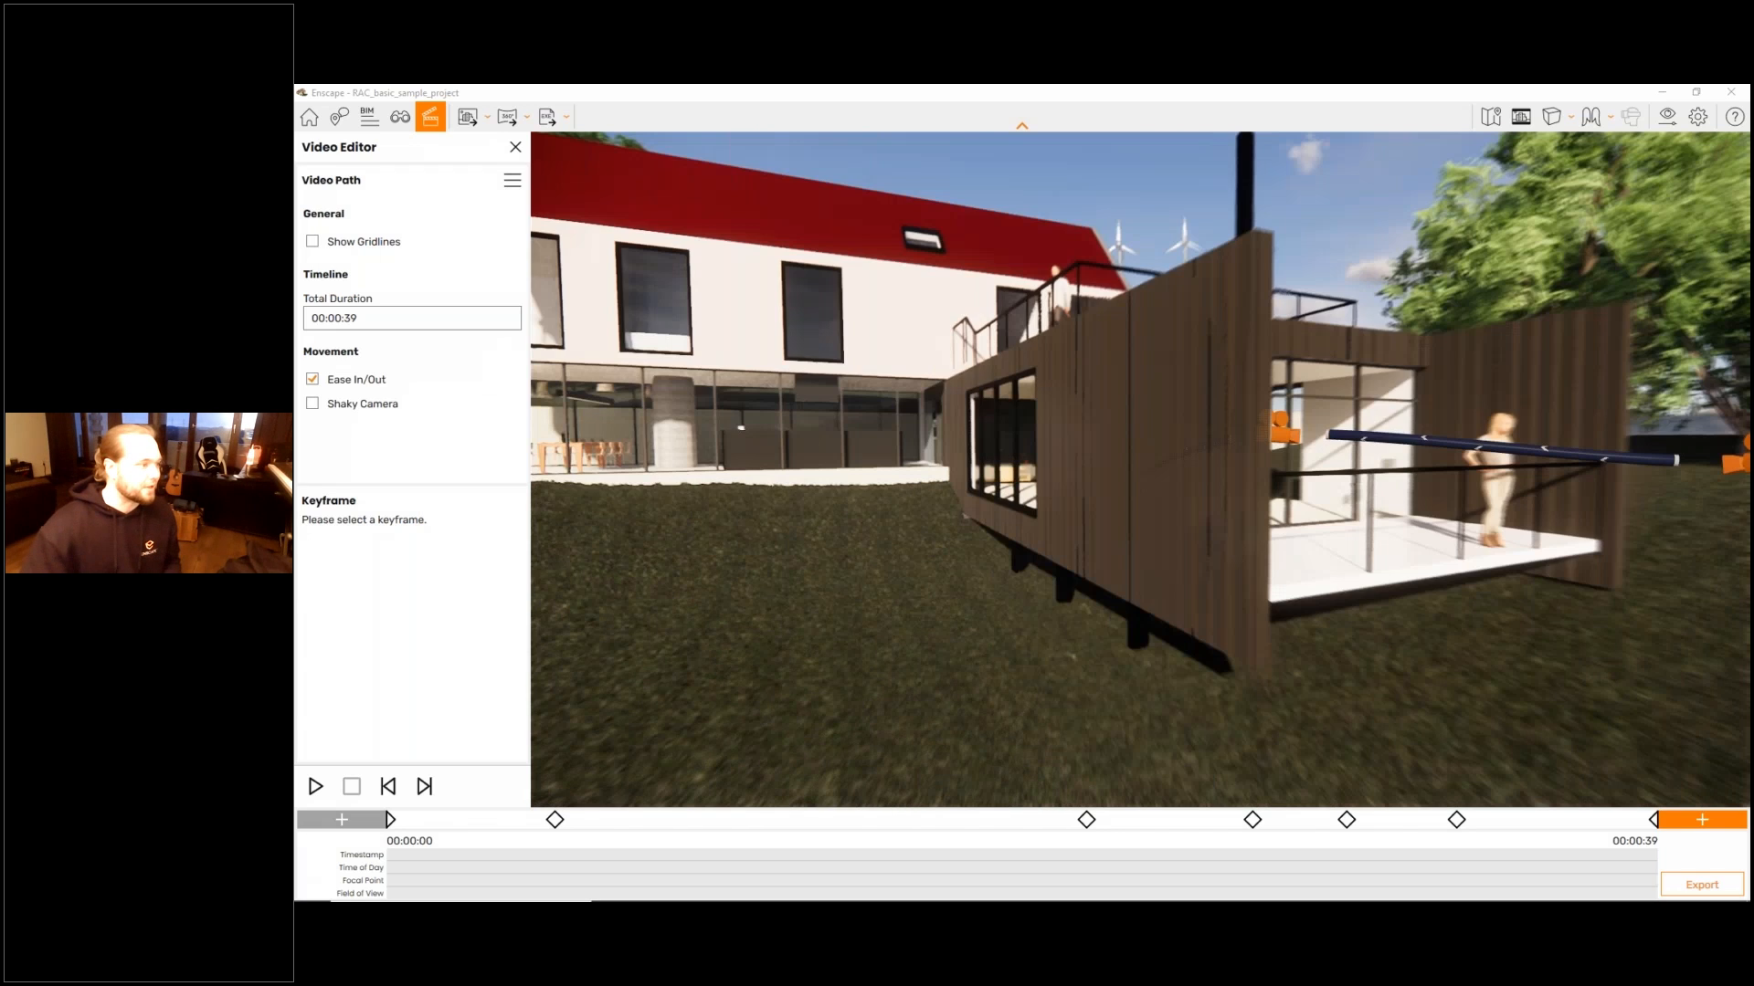
{"action": "key", "text": "d"}
{"action": "left_click_drag", "start_coordinate": [730, 337], "coordinate": [868, 337]}
{"action": "key", "text": "w"}
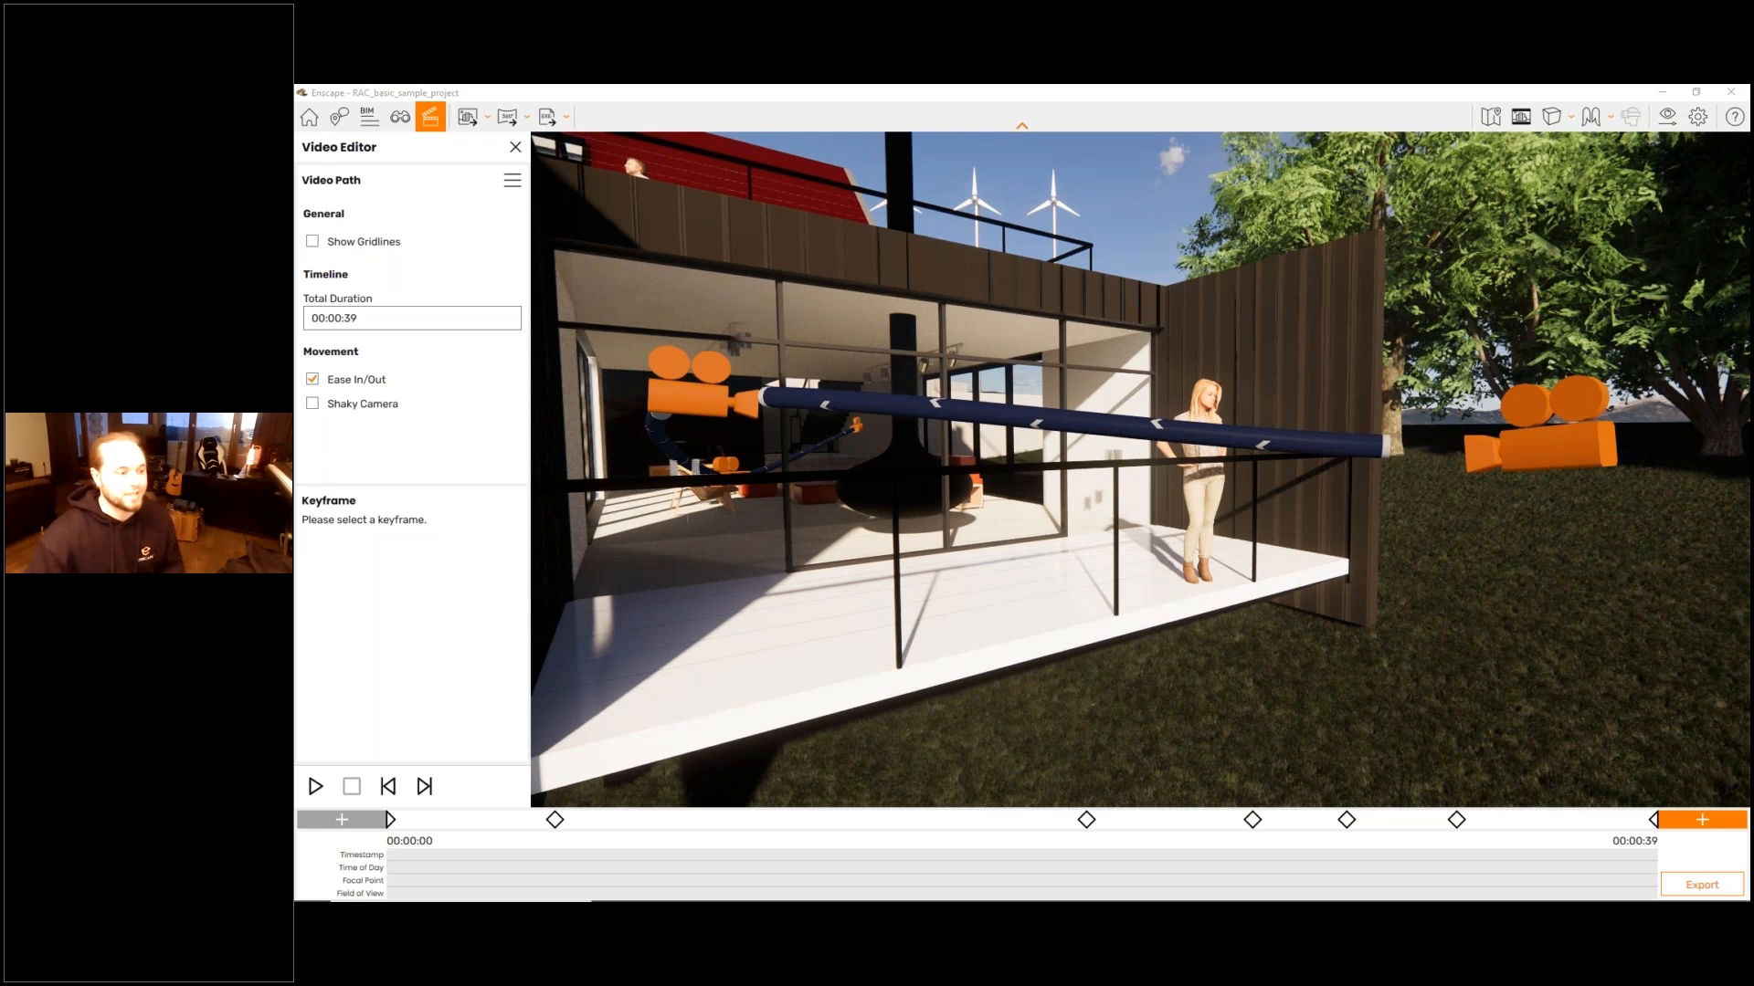
{"action": "mouse_move", "coordinate": [1098, 797]}
{"action": "left_mouse_down"}
{"action": "mouse_move", "coordinate": [1281, 828]}
{"action": "mouse_move", "coordinate": [1076, 840]}
{"action": "mouse_move", "coordinate": [1084, 795]}
{"action": "left_mouse_up"}
{"action": "mouse_move", "coordinate": [1175, 829]}
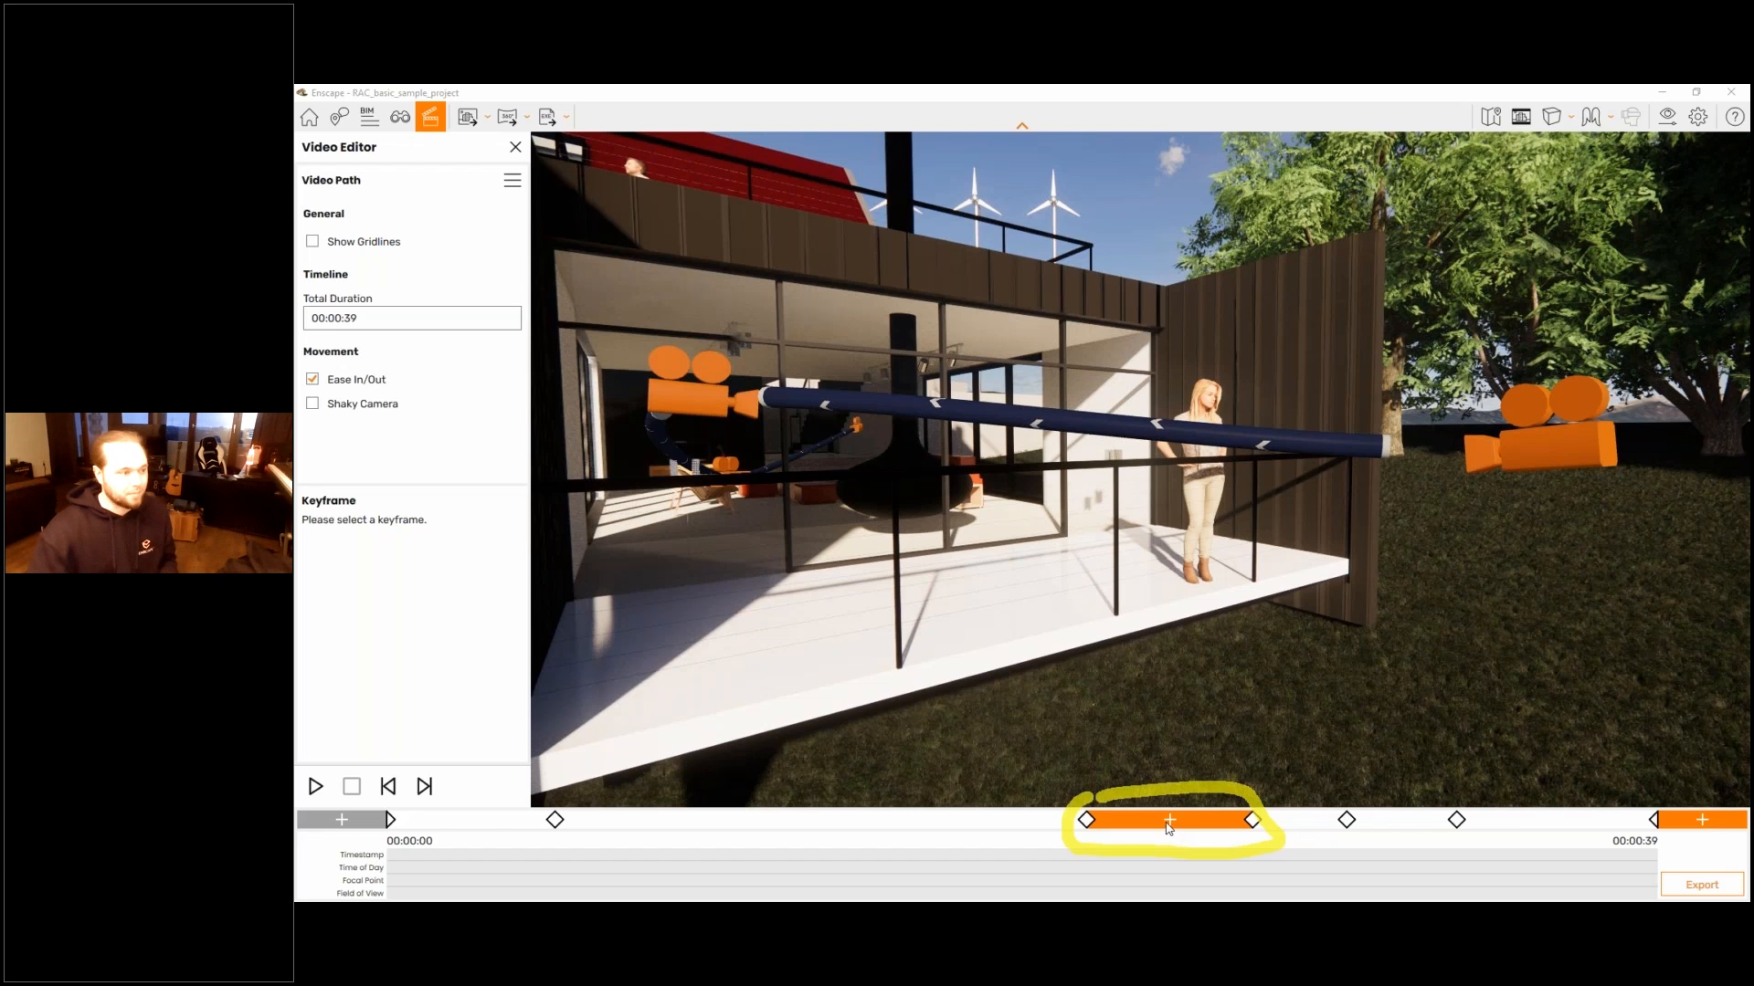
{"action": "left_click", "coordinate": [1169, 821]}
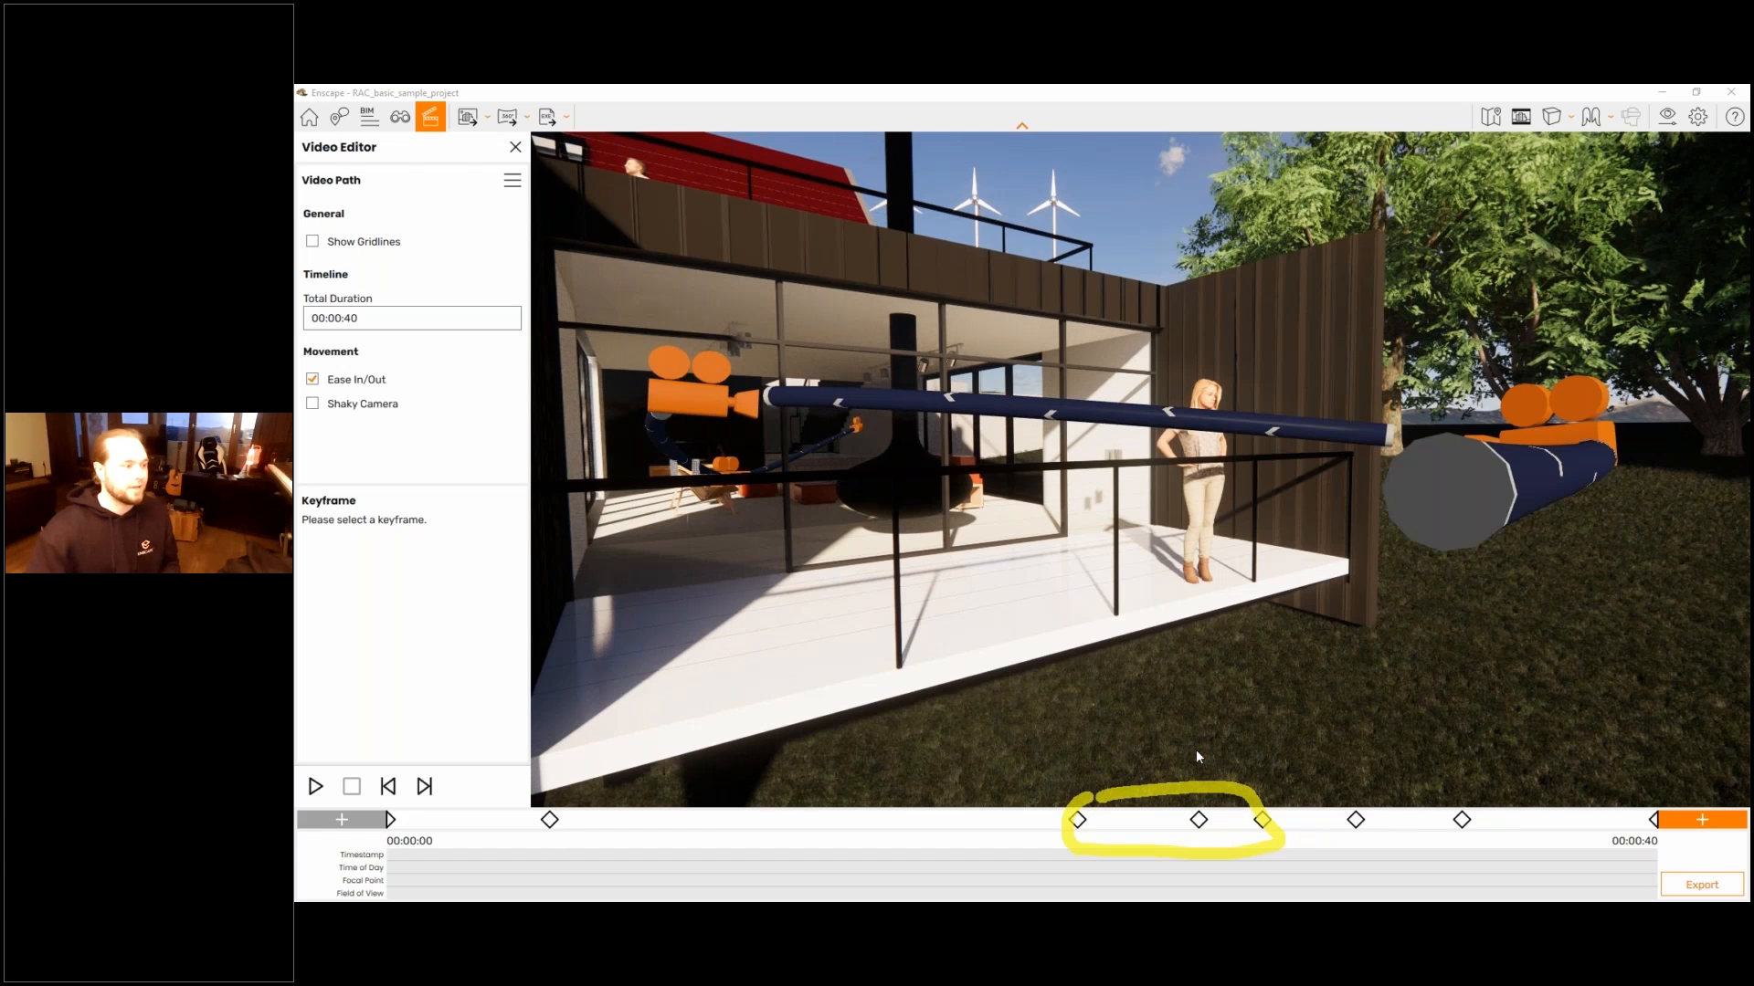
- Examine the camera path around the inserted keyframe, from close up and from farther out in the yard
{"action": "right_click_drag", "start_coordinate": [1139, 469], "coordinate": [995, 602]}
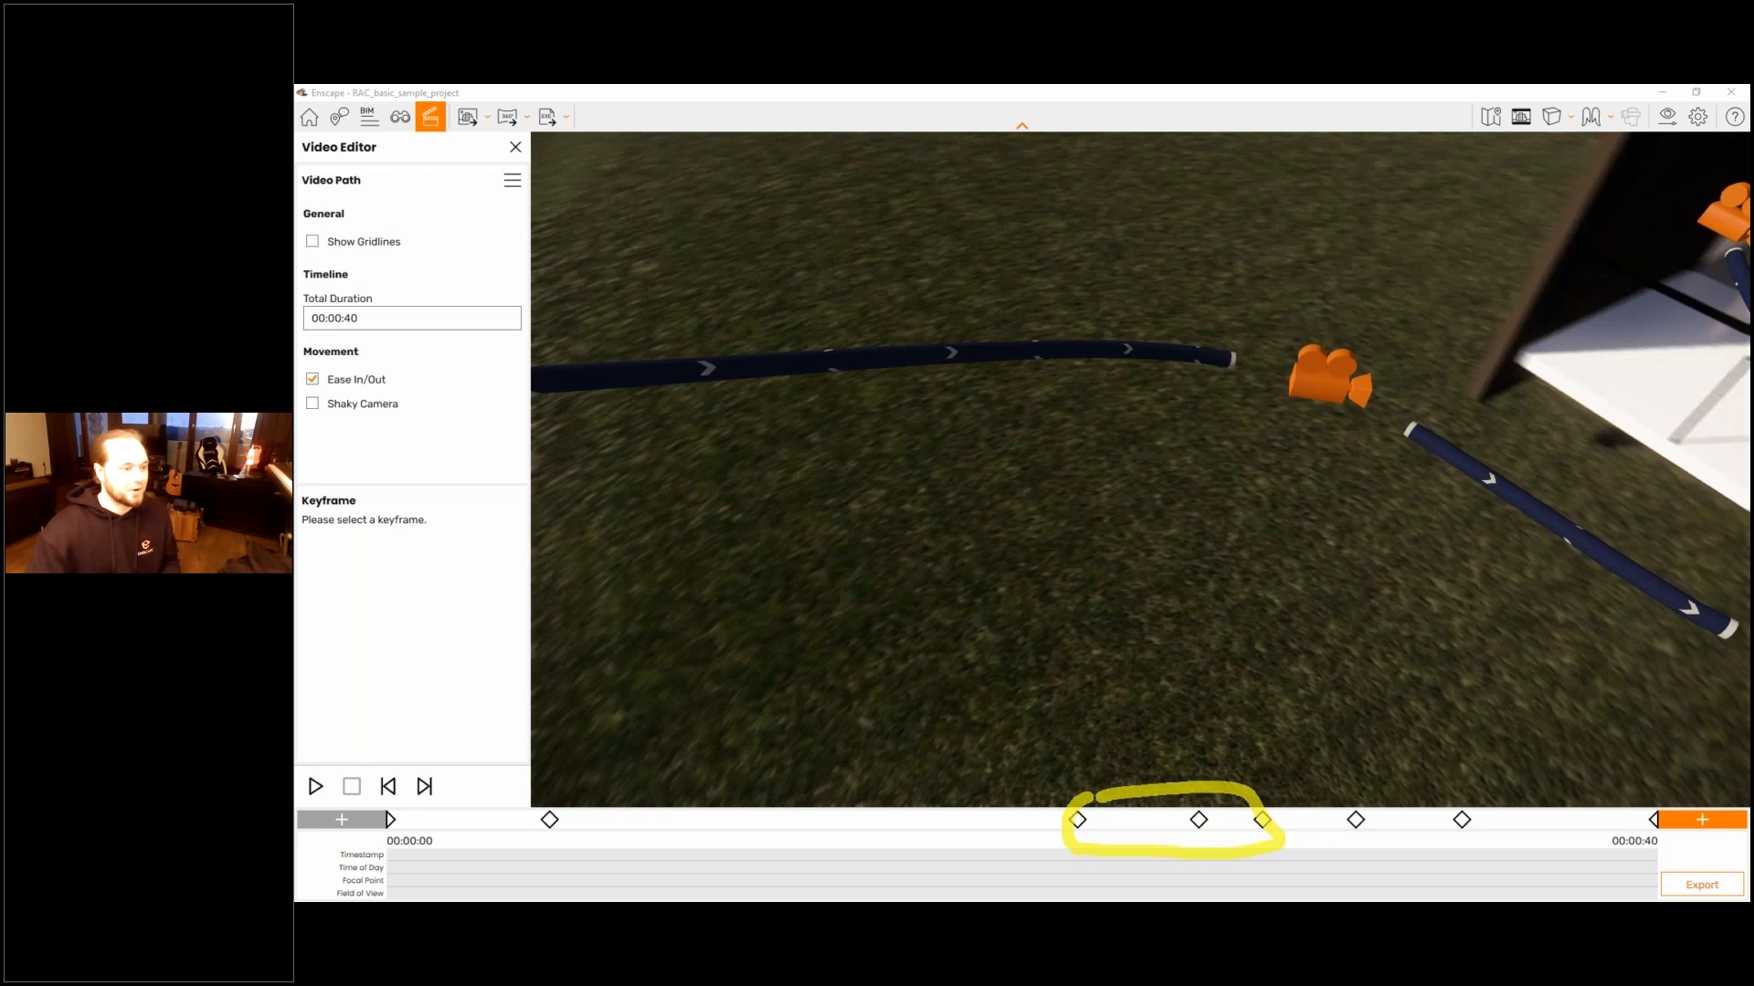
{"action": "right_click_drag", "start_coordinate": [1140, 548], "coordinate": [1032, 384]}
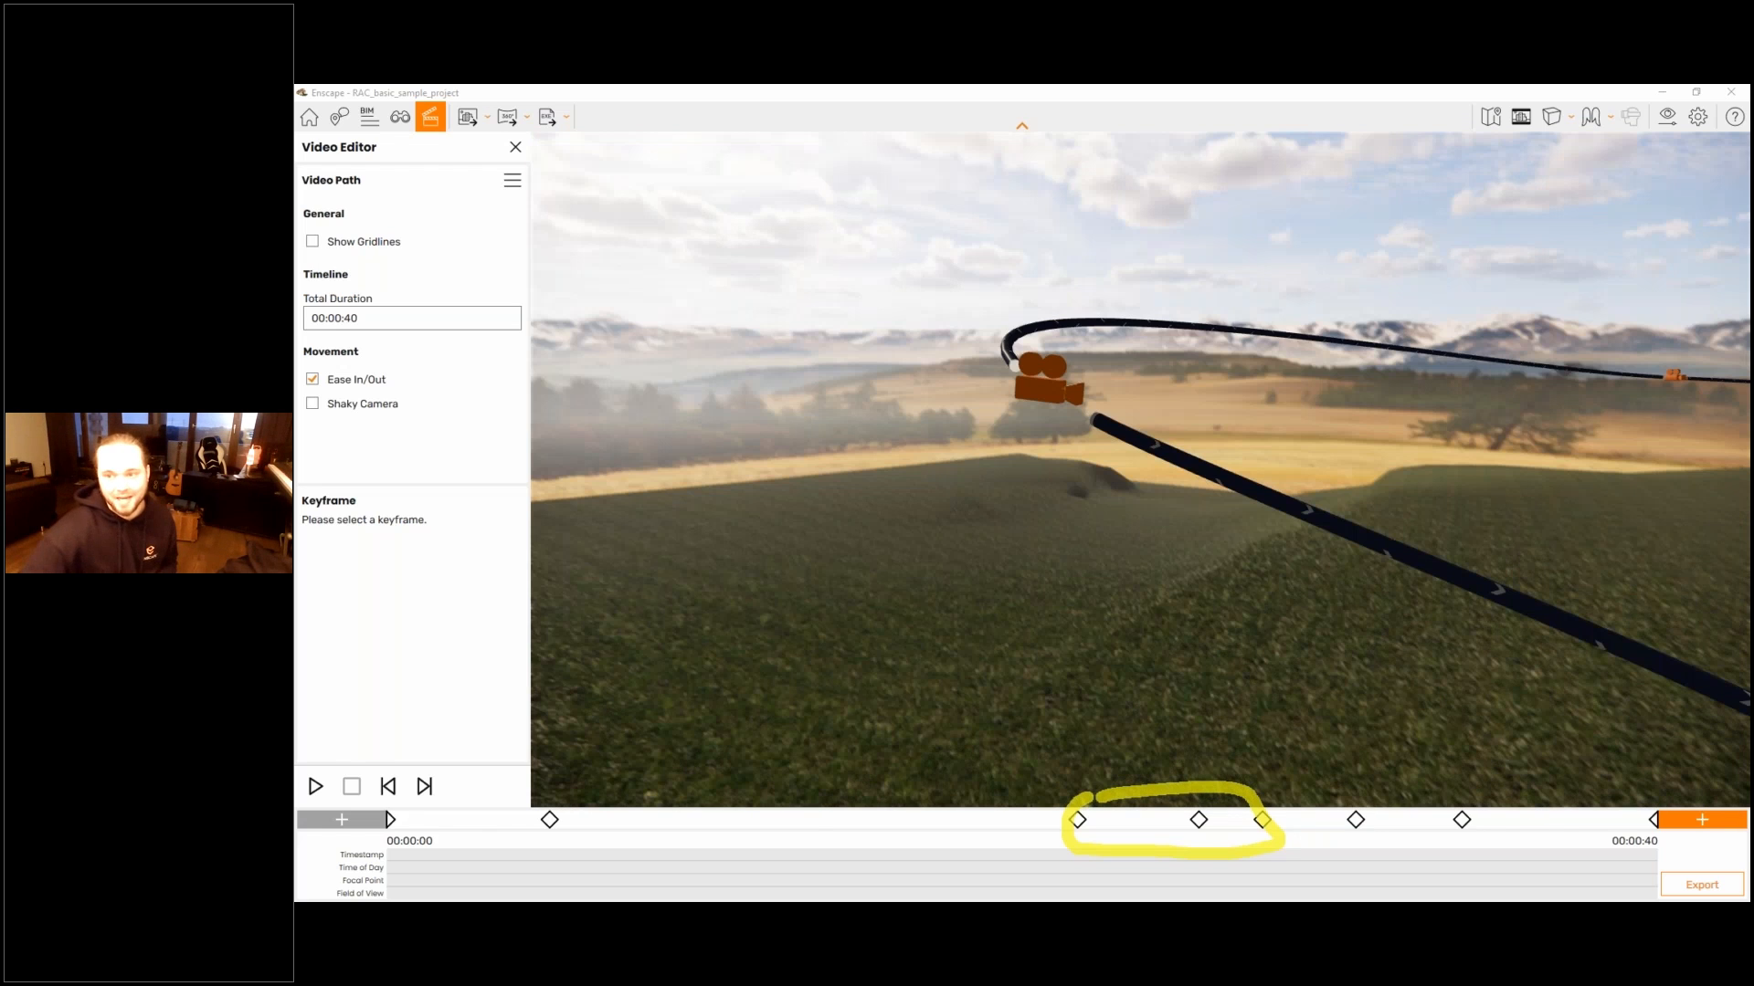
{"action": "right_click_drag", "start_coordinate": [1041, 530], "coordinate": [1230, 619]}
{"action": "left_click_drag", "start_coordinate": [1230, 619], "coordinate": [1280, 638]}
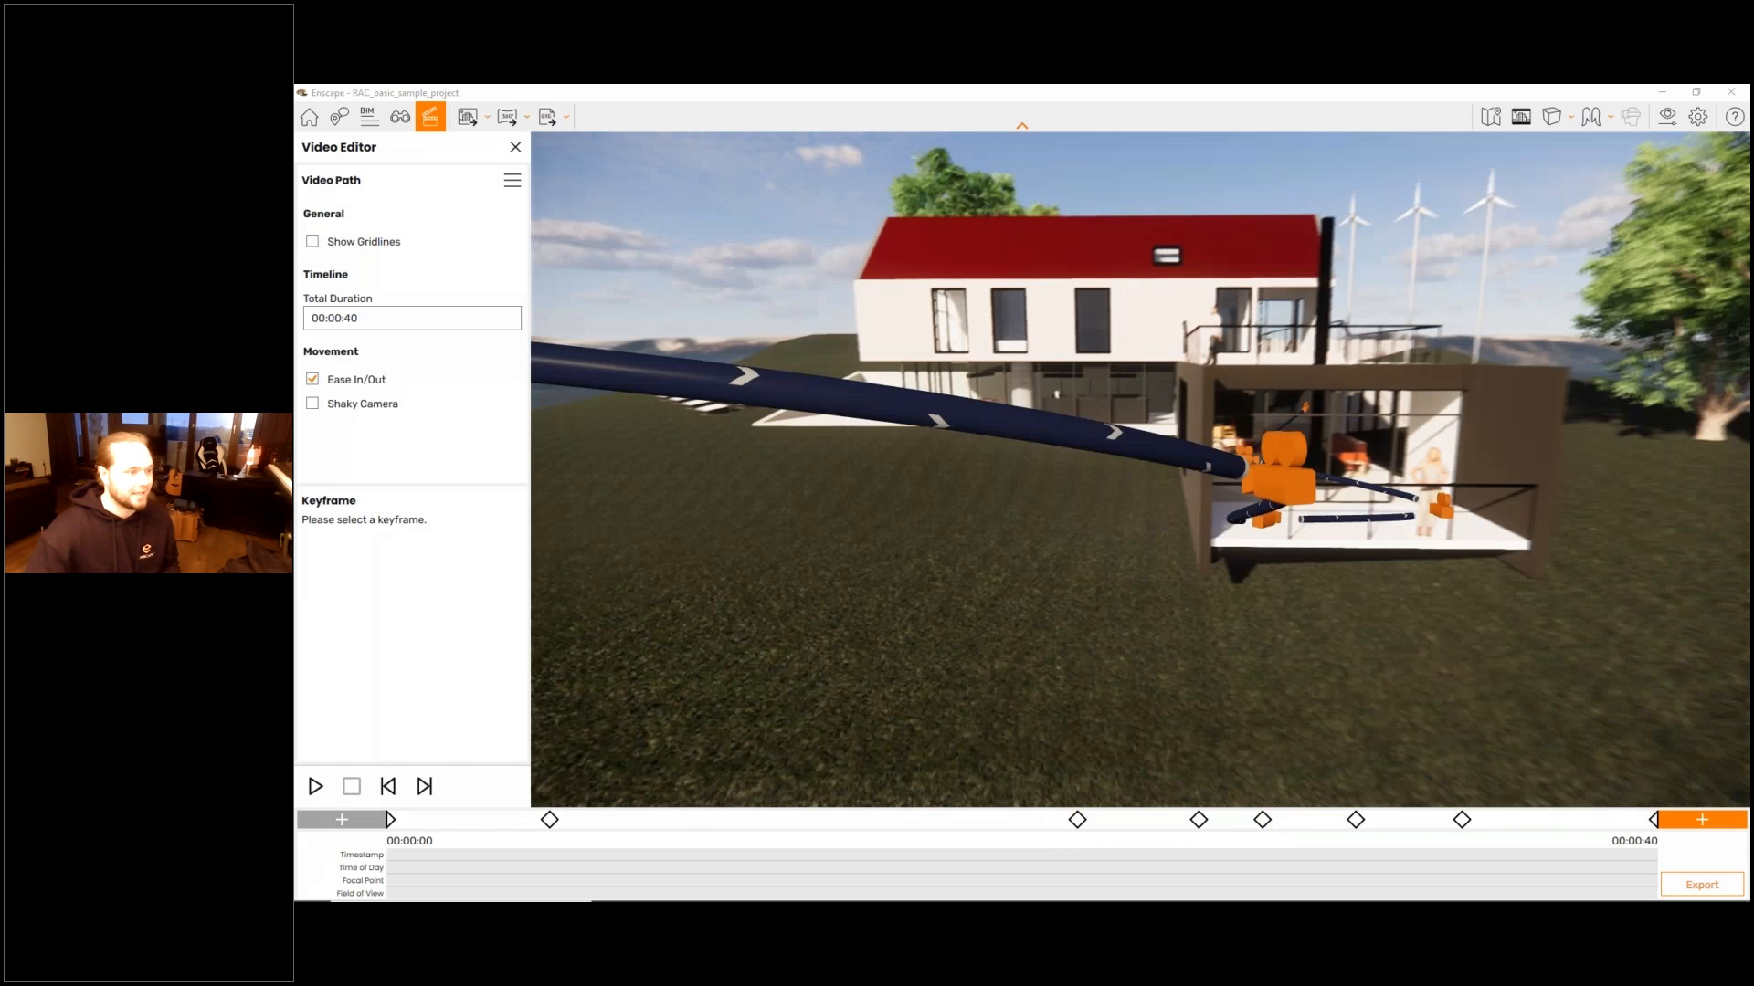
{"action": "key", "text": "s"}
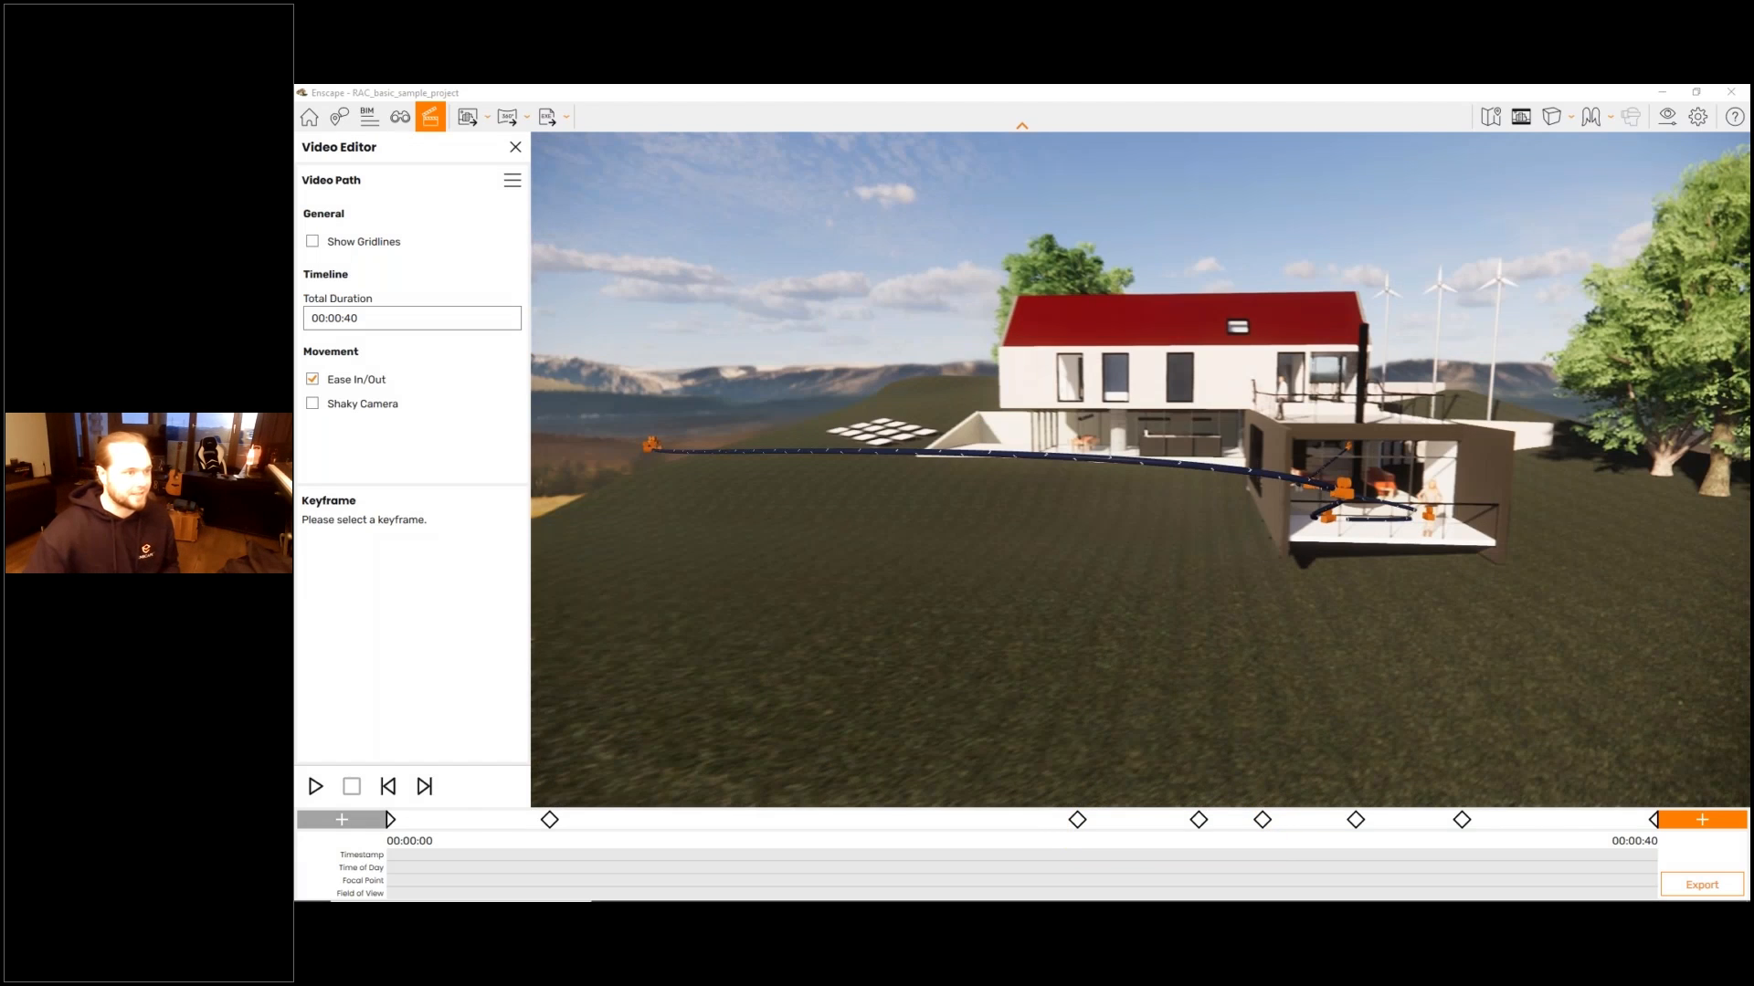
{"action": "key", "text": "a"}
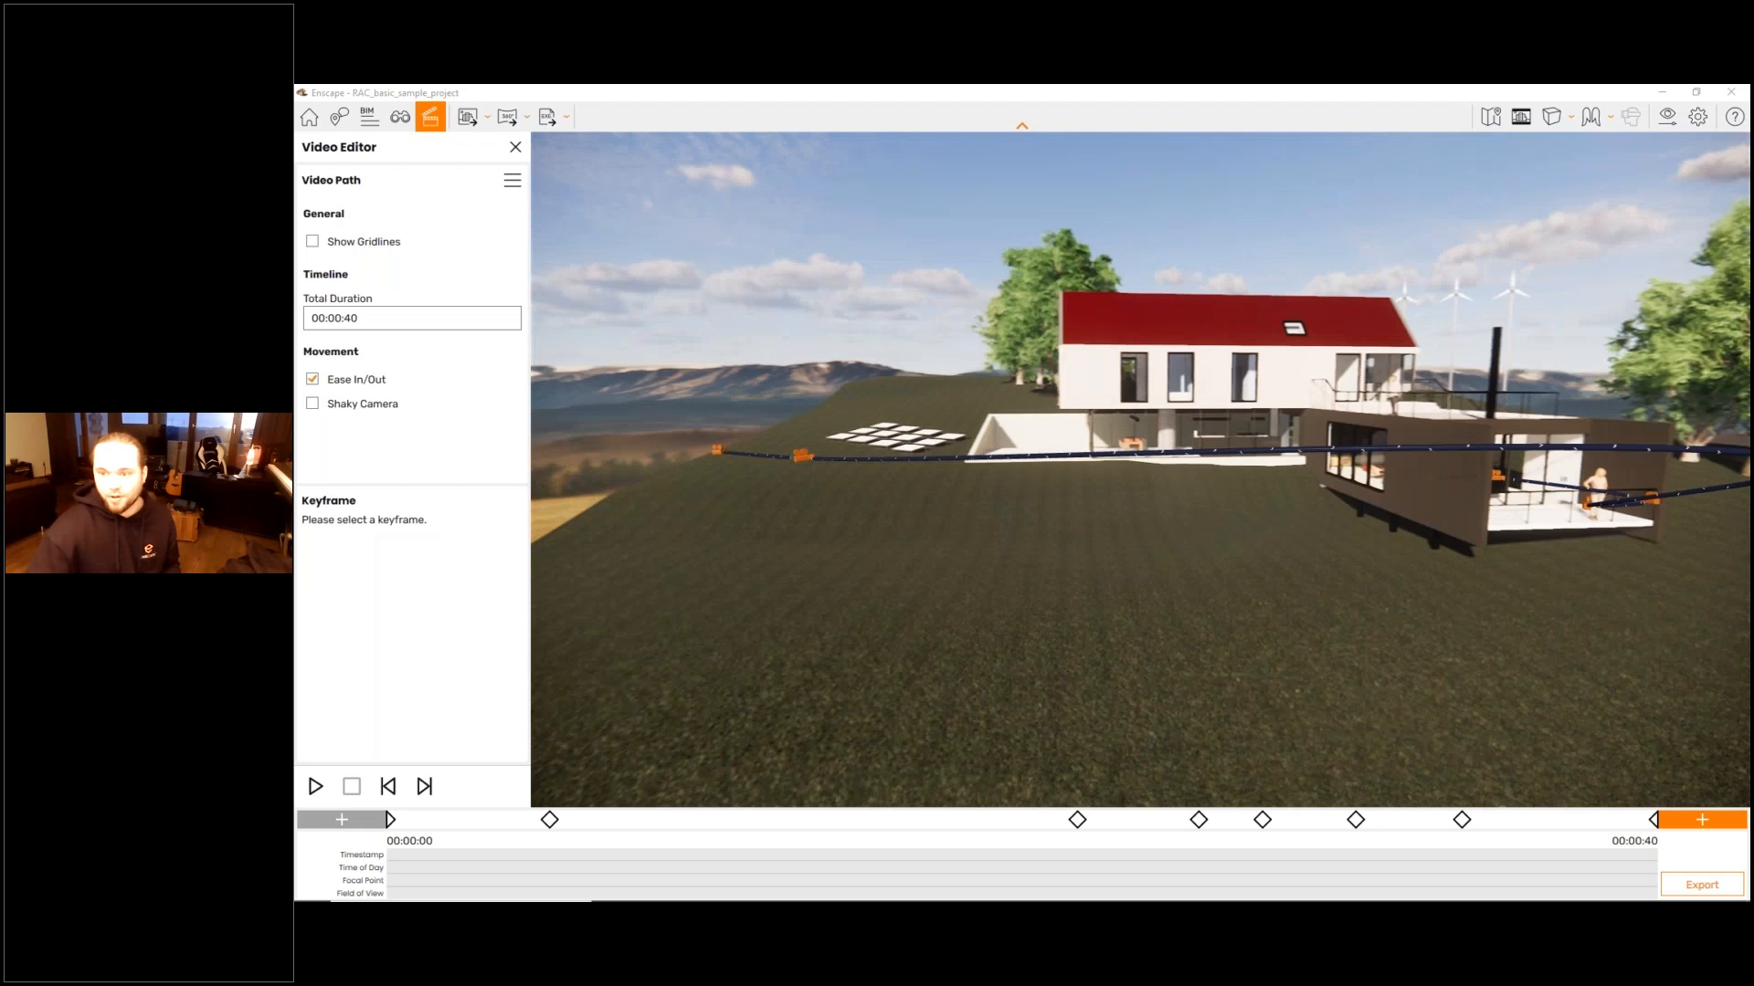
{"action": "key", "text": "d"}
{"action": "key", "text": "d"}
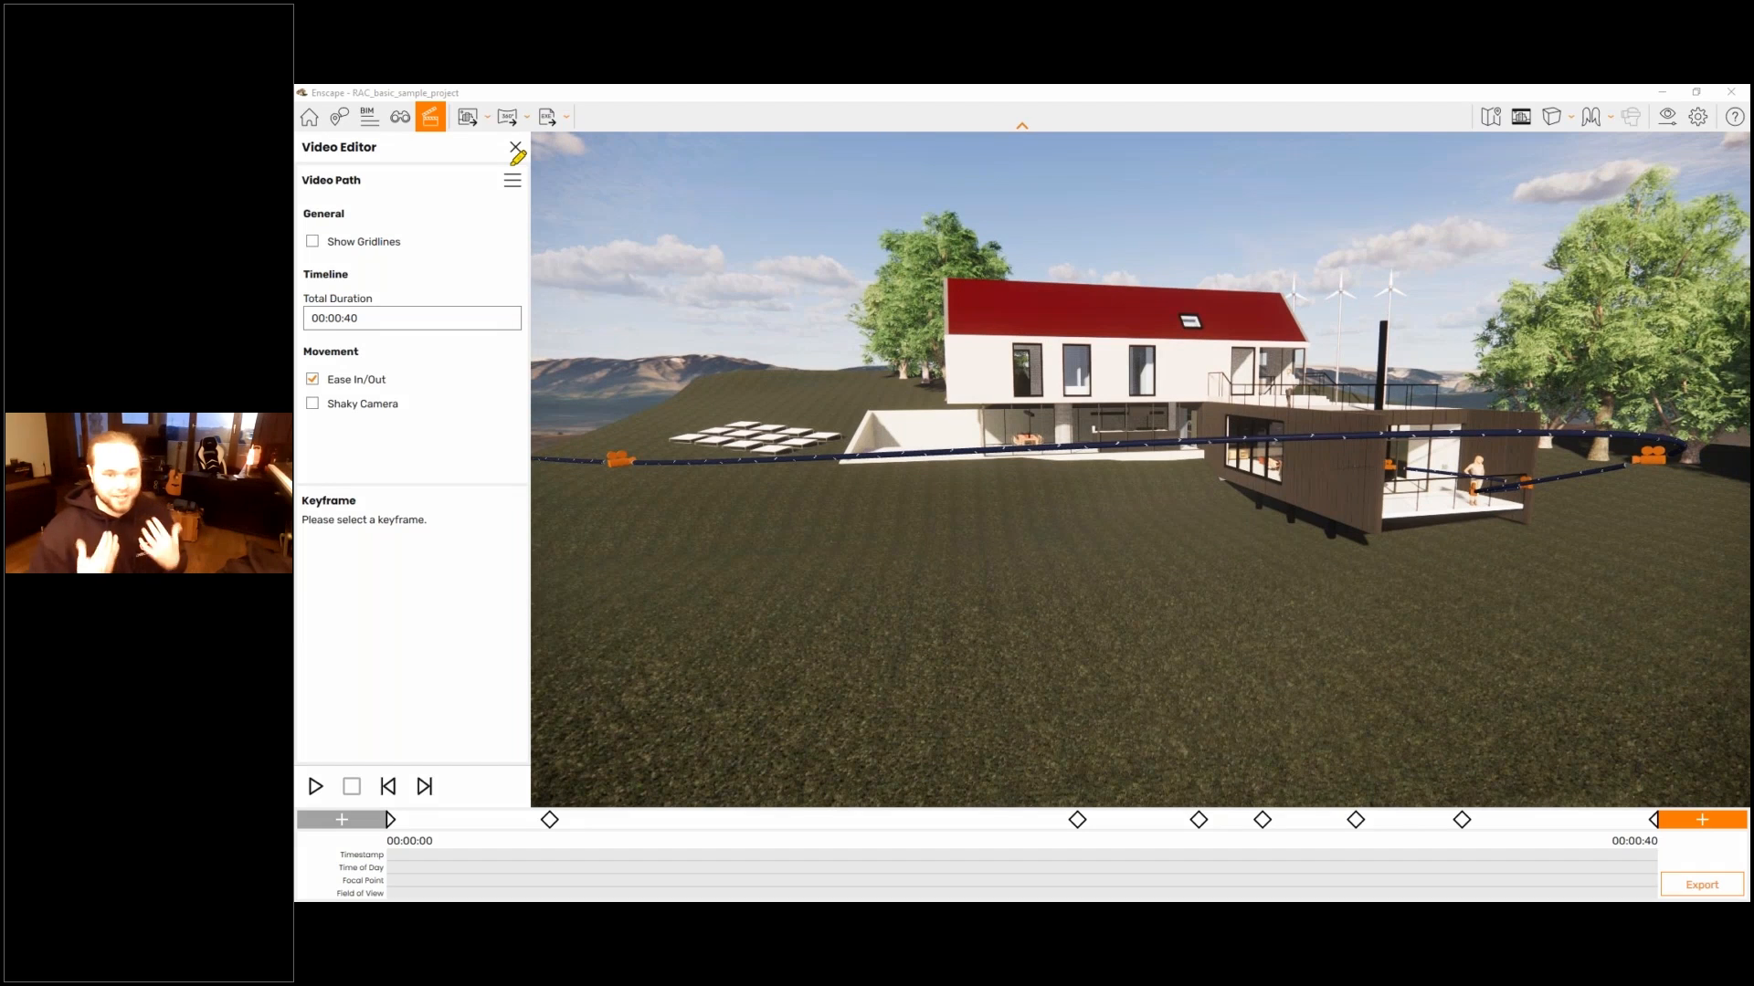
- Review the video path options for creating a path, saving it to file, or loading one from file
{"action": "left_click_drag", "start_coordinate": [512, 164], "coordinate": [487, 171]}
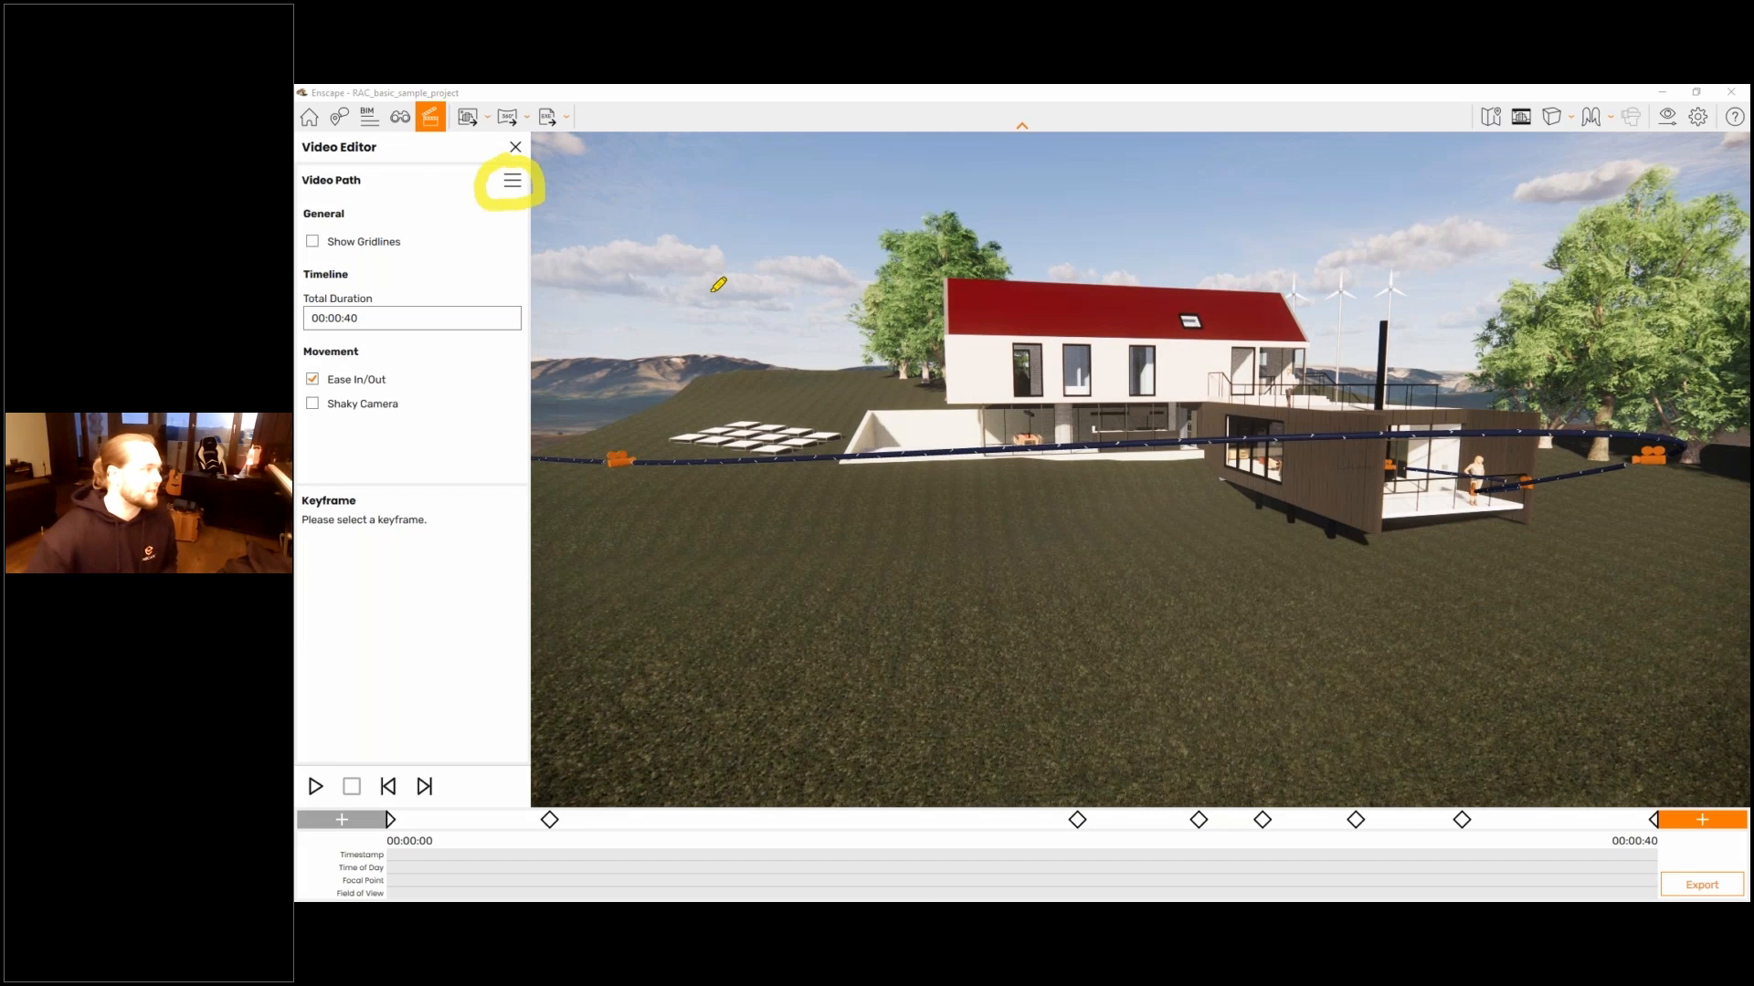
{"action": "left_click", "coordinate": [512, 181]}
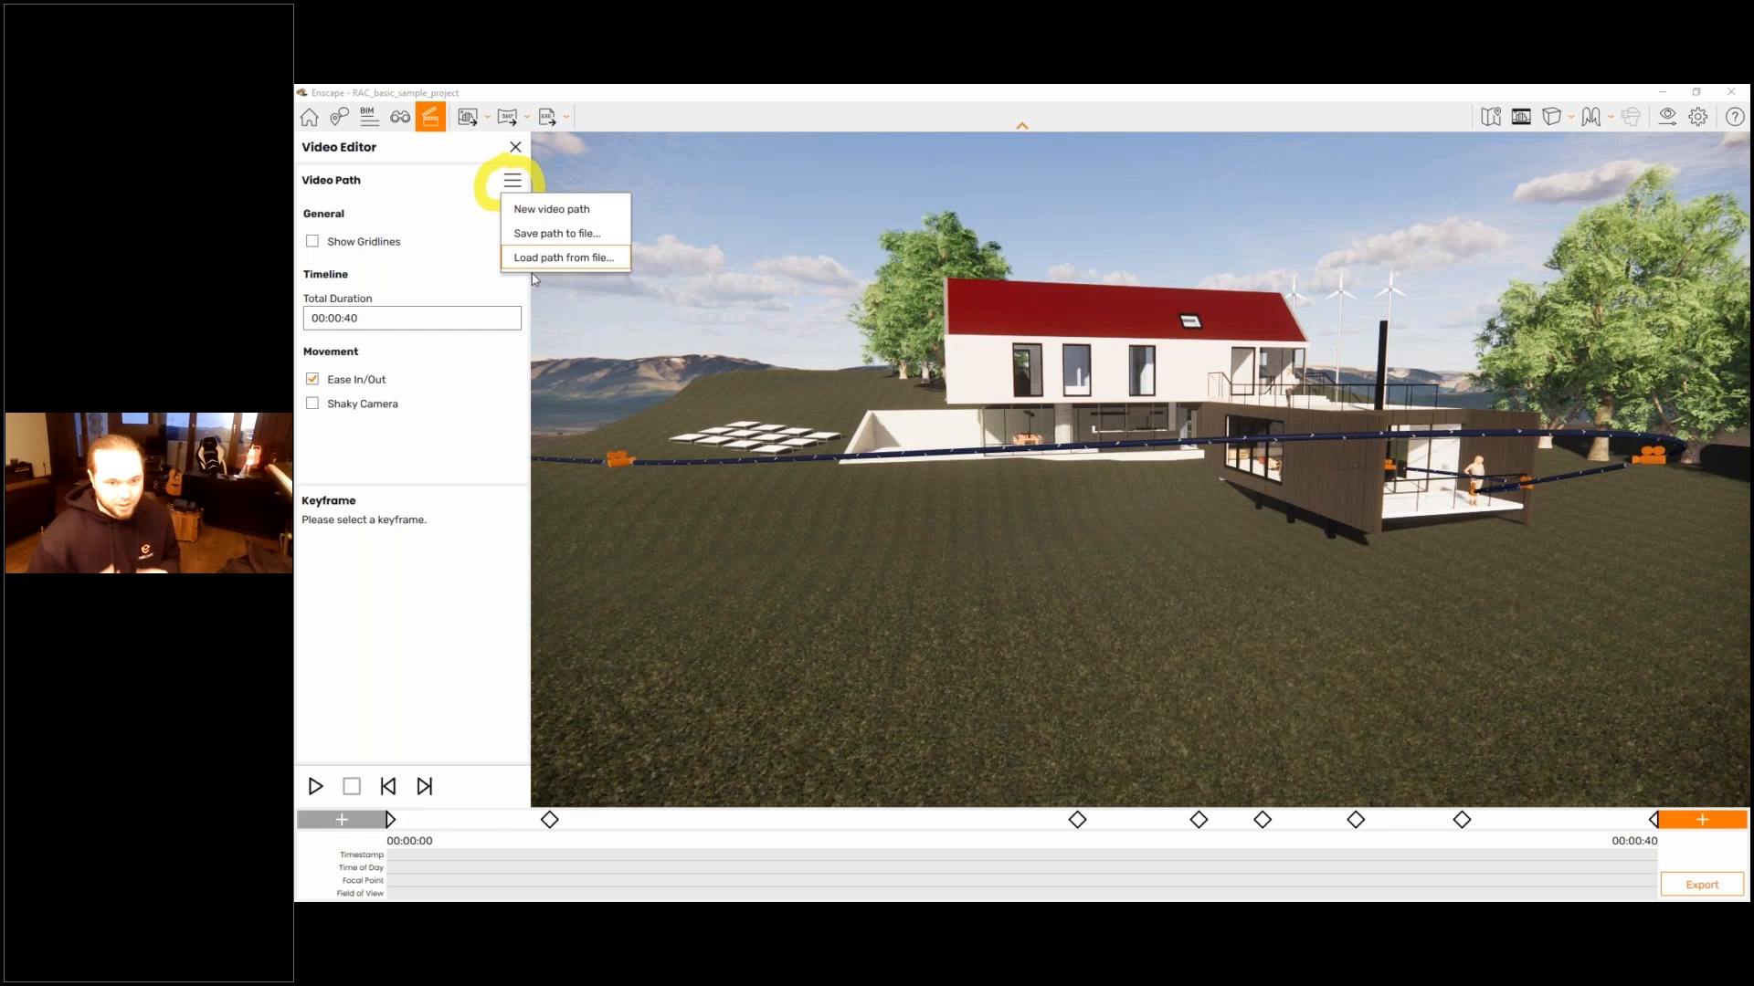
{"action": "left_click", "coordinate": [539, 259]}
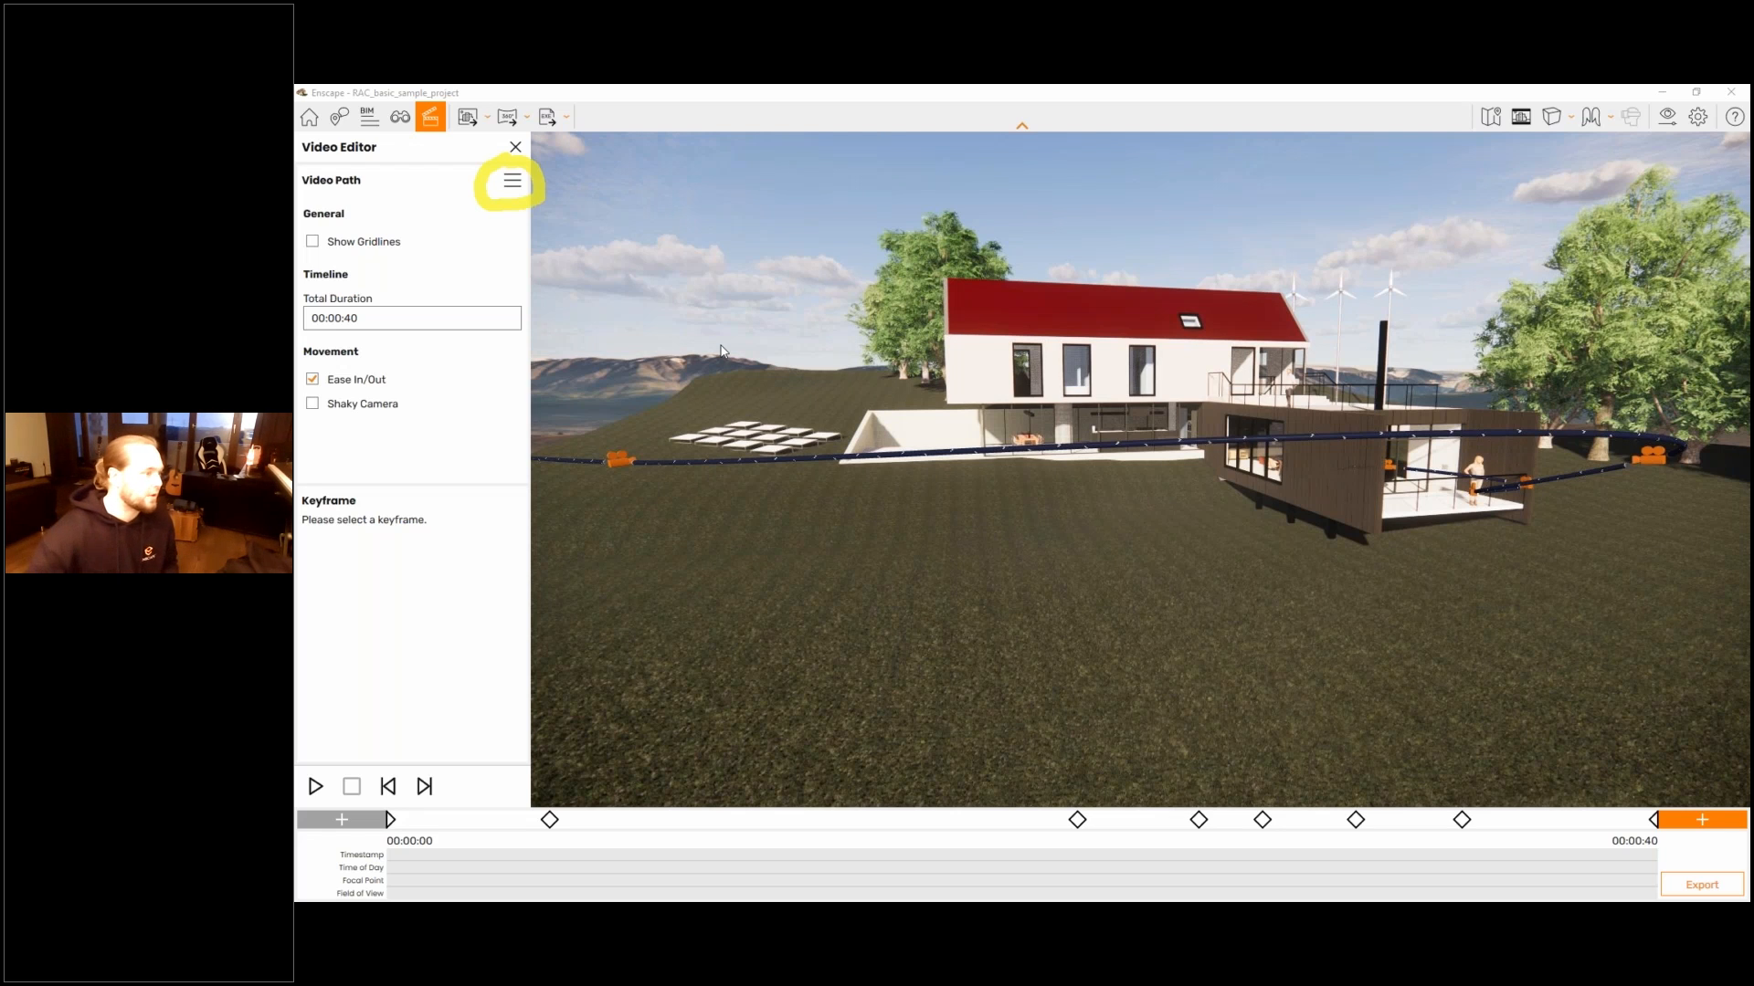
- Show the composition gridlines over the scene, reopen the video path options, and hide the gridlines again
{"action": "left_click", "coordinate": [312, 241]}
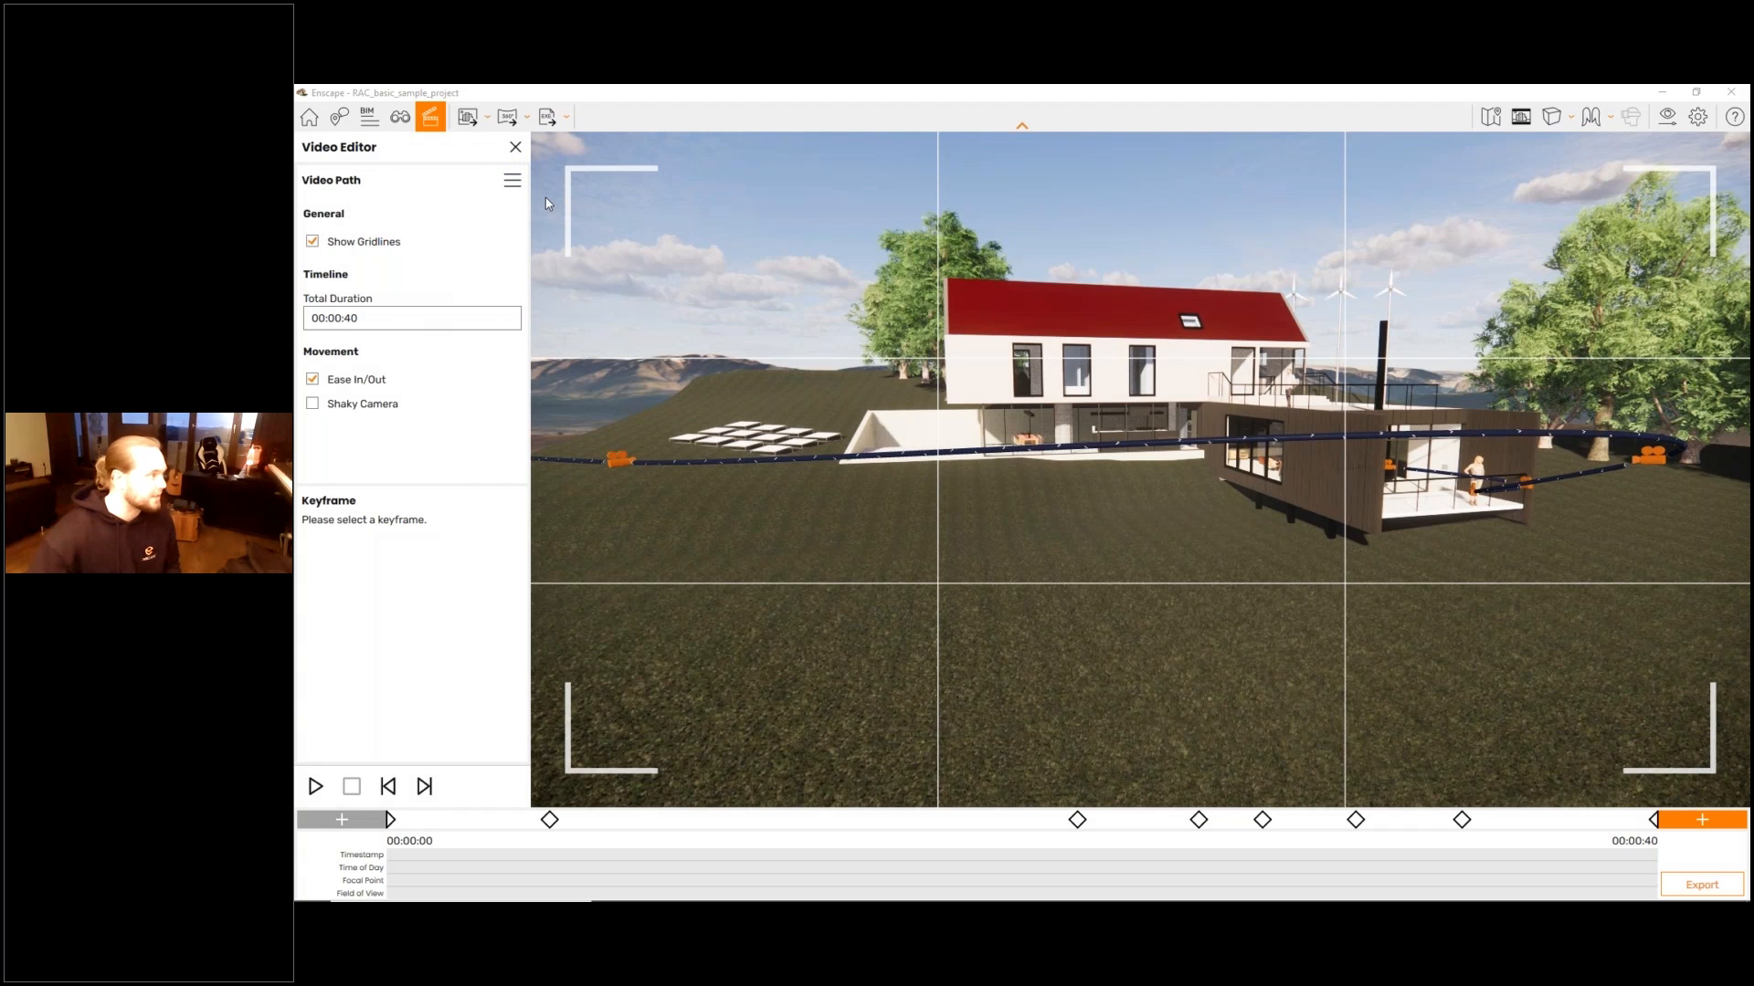
{"action": "left_click", "coordinate": [512, 180]}
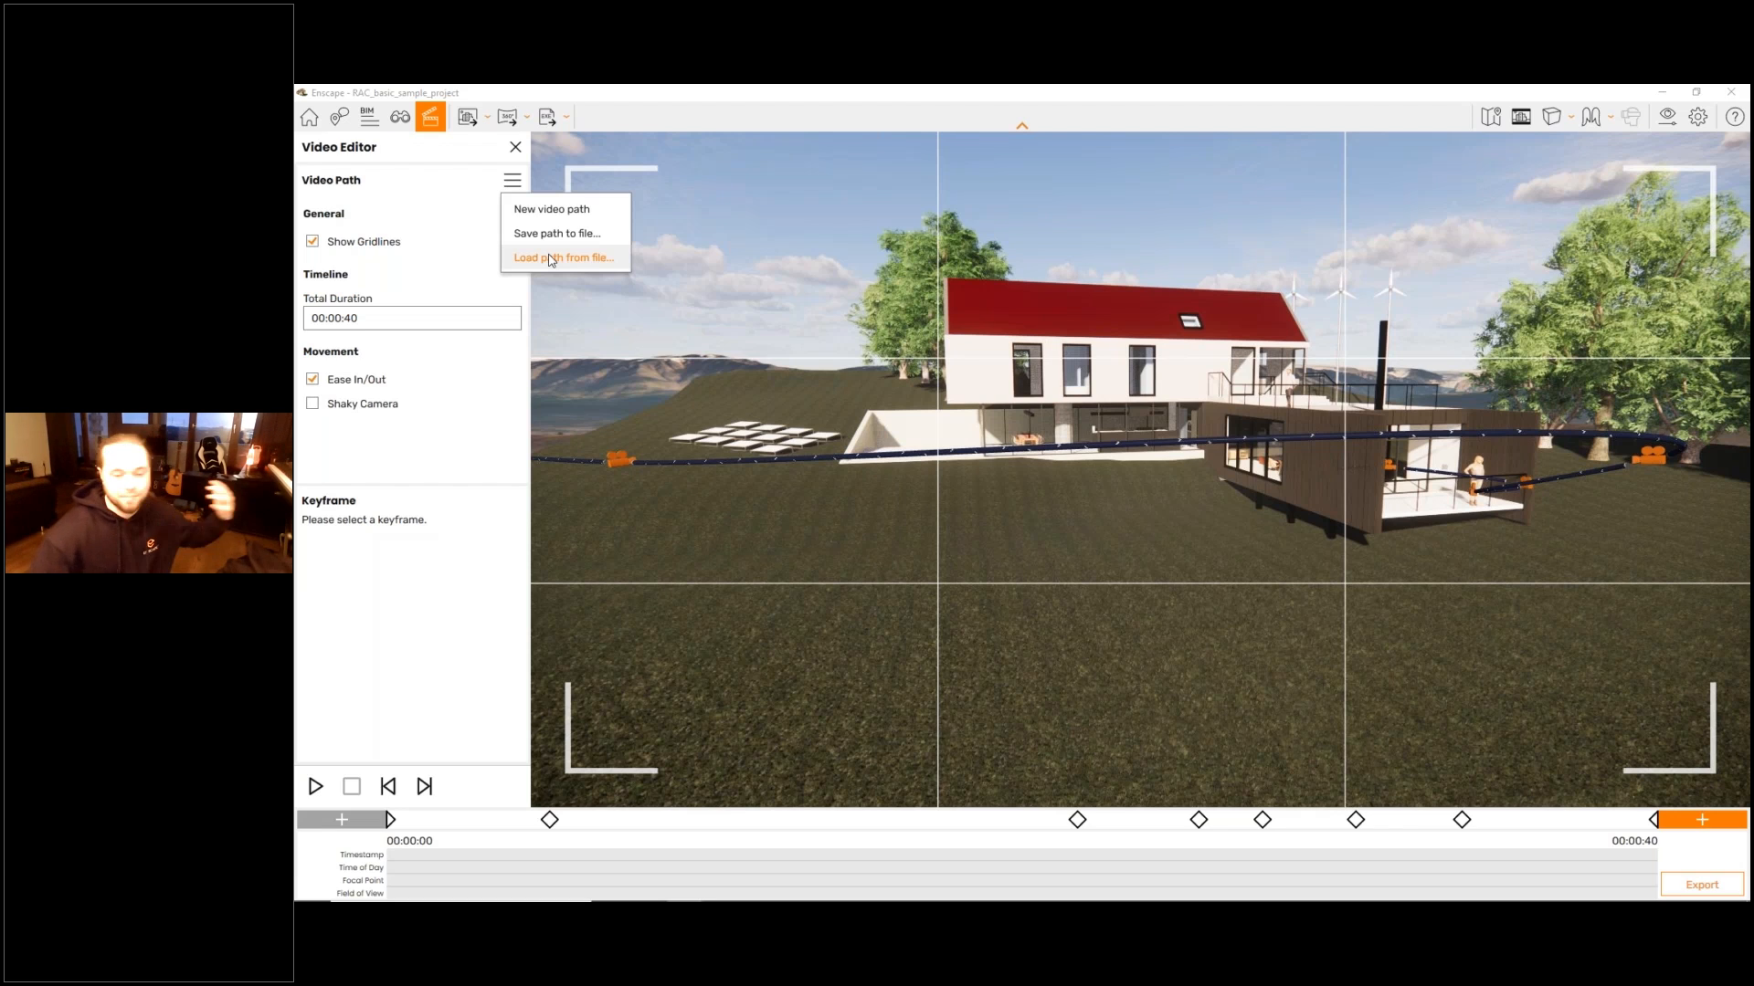
{"action": "left_click", "coordinate": [311, 241]}
- Set the total duration of the video path to 30 seconds
{"action": "left_click", "coordinate": [384, 316]}
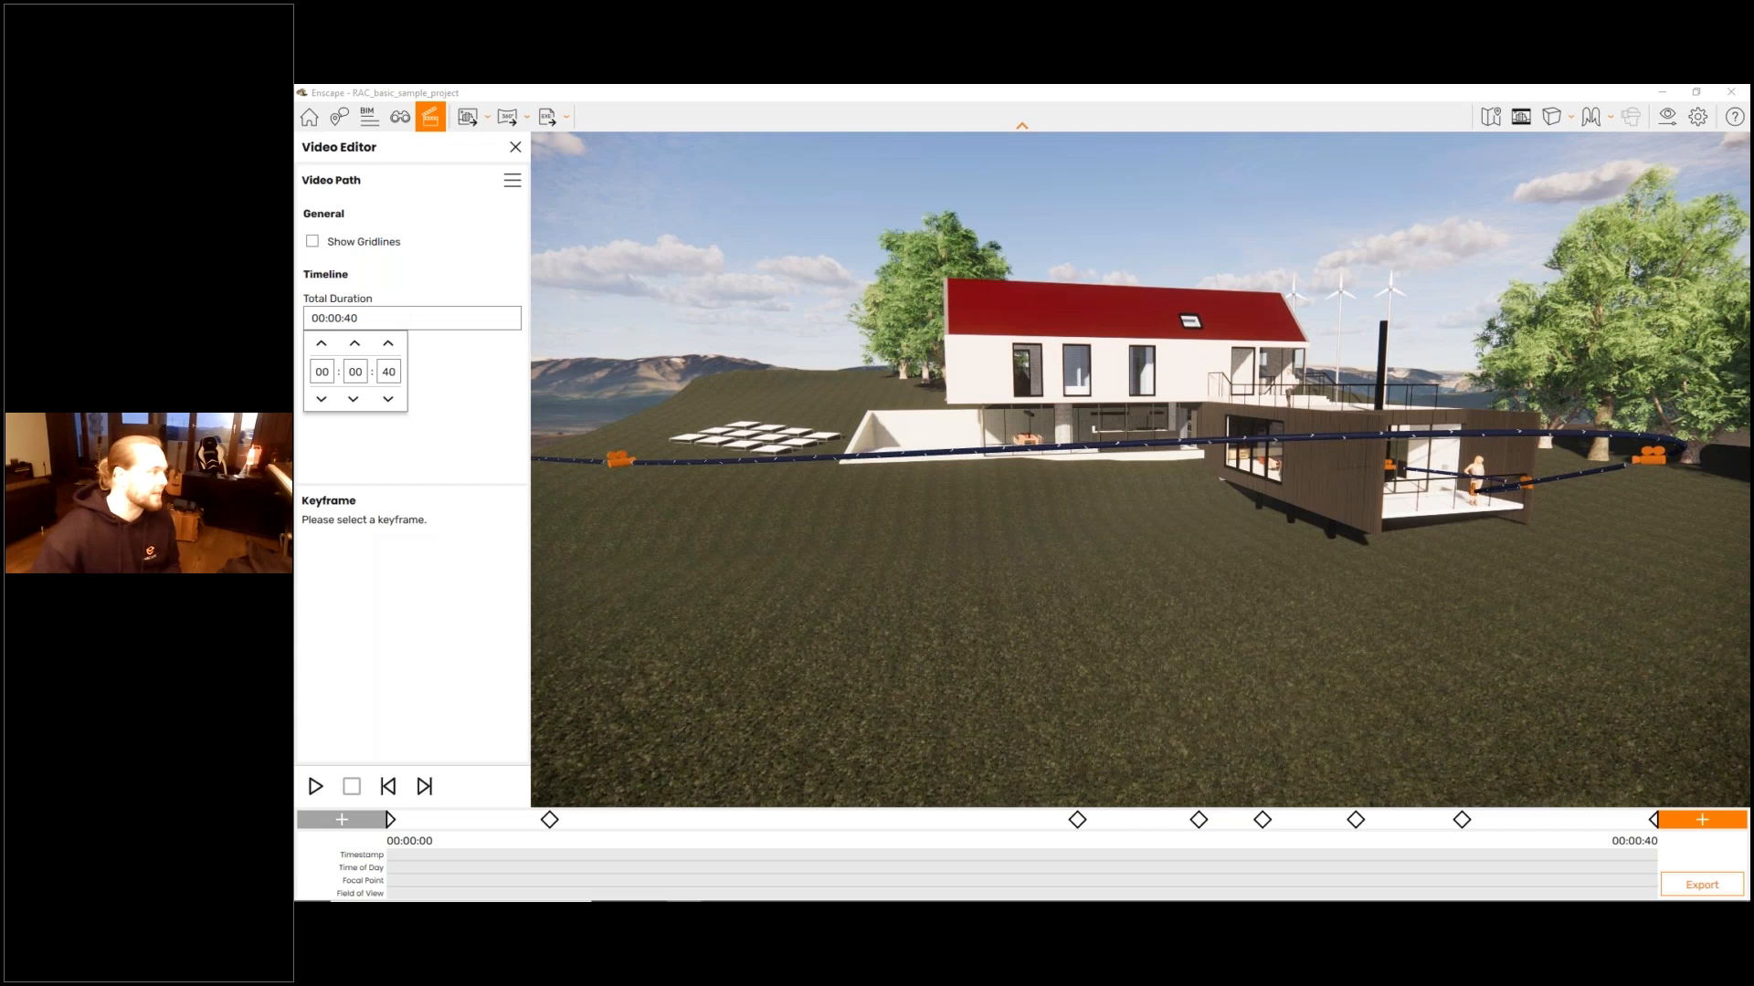
{"action": "left_click", "coordinate": [388, 399]}
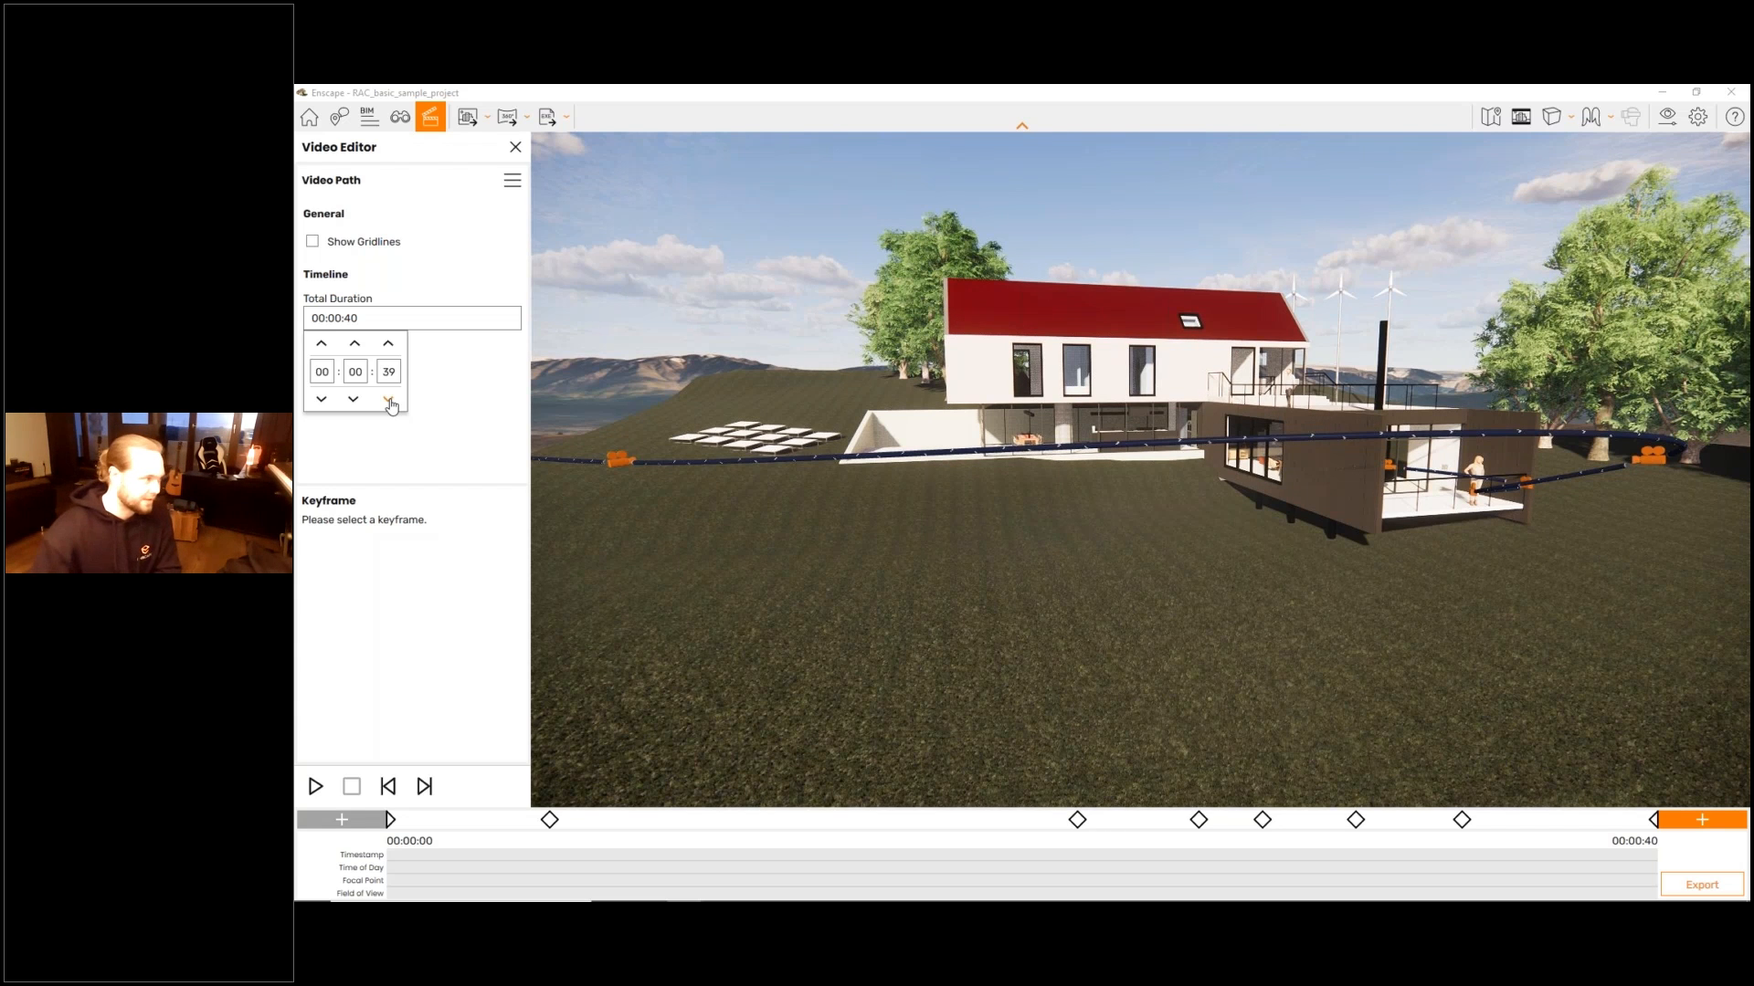
{"action": "double_click", "coordinate": [388, 372]}
{"action": "type", "text": "4"}
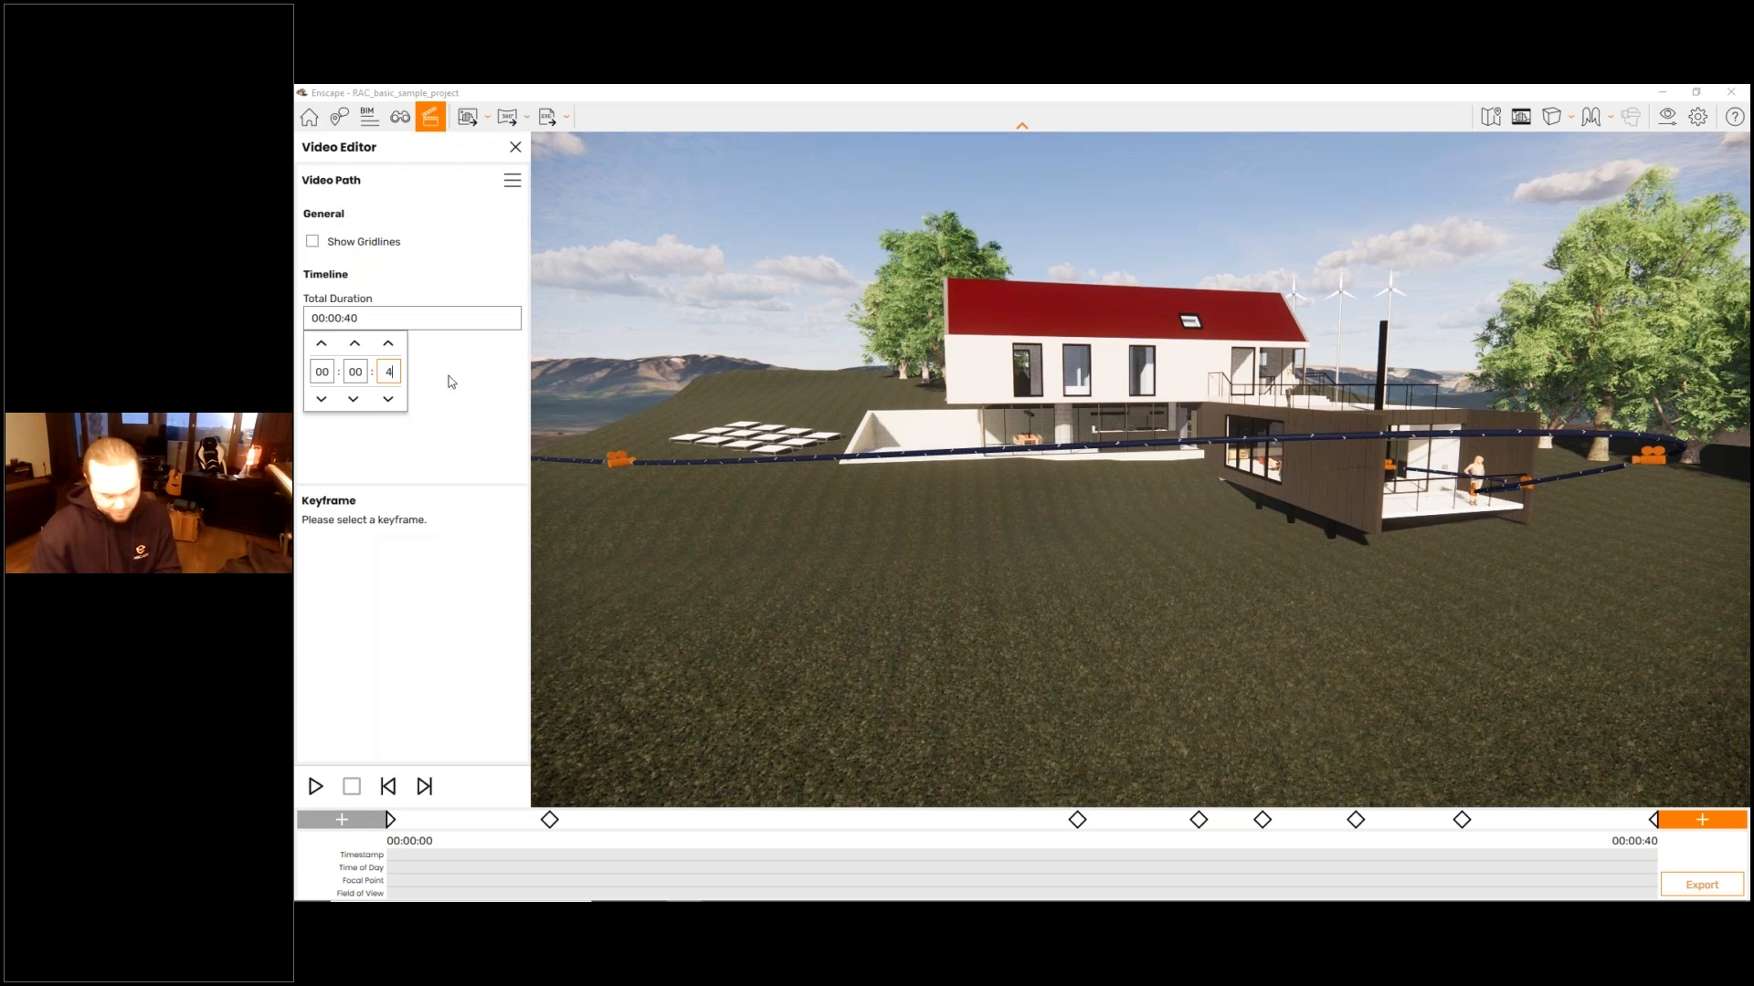
{"action": "key", "text": "BackSpace"}
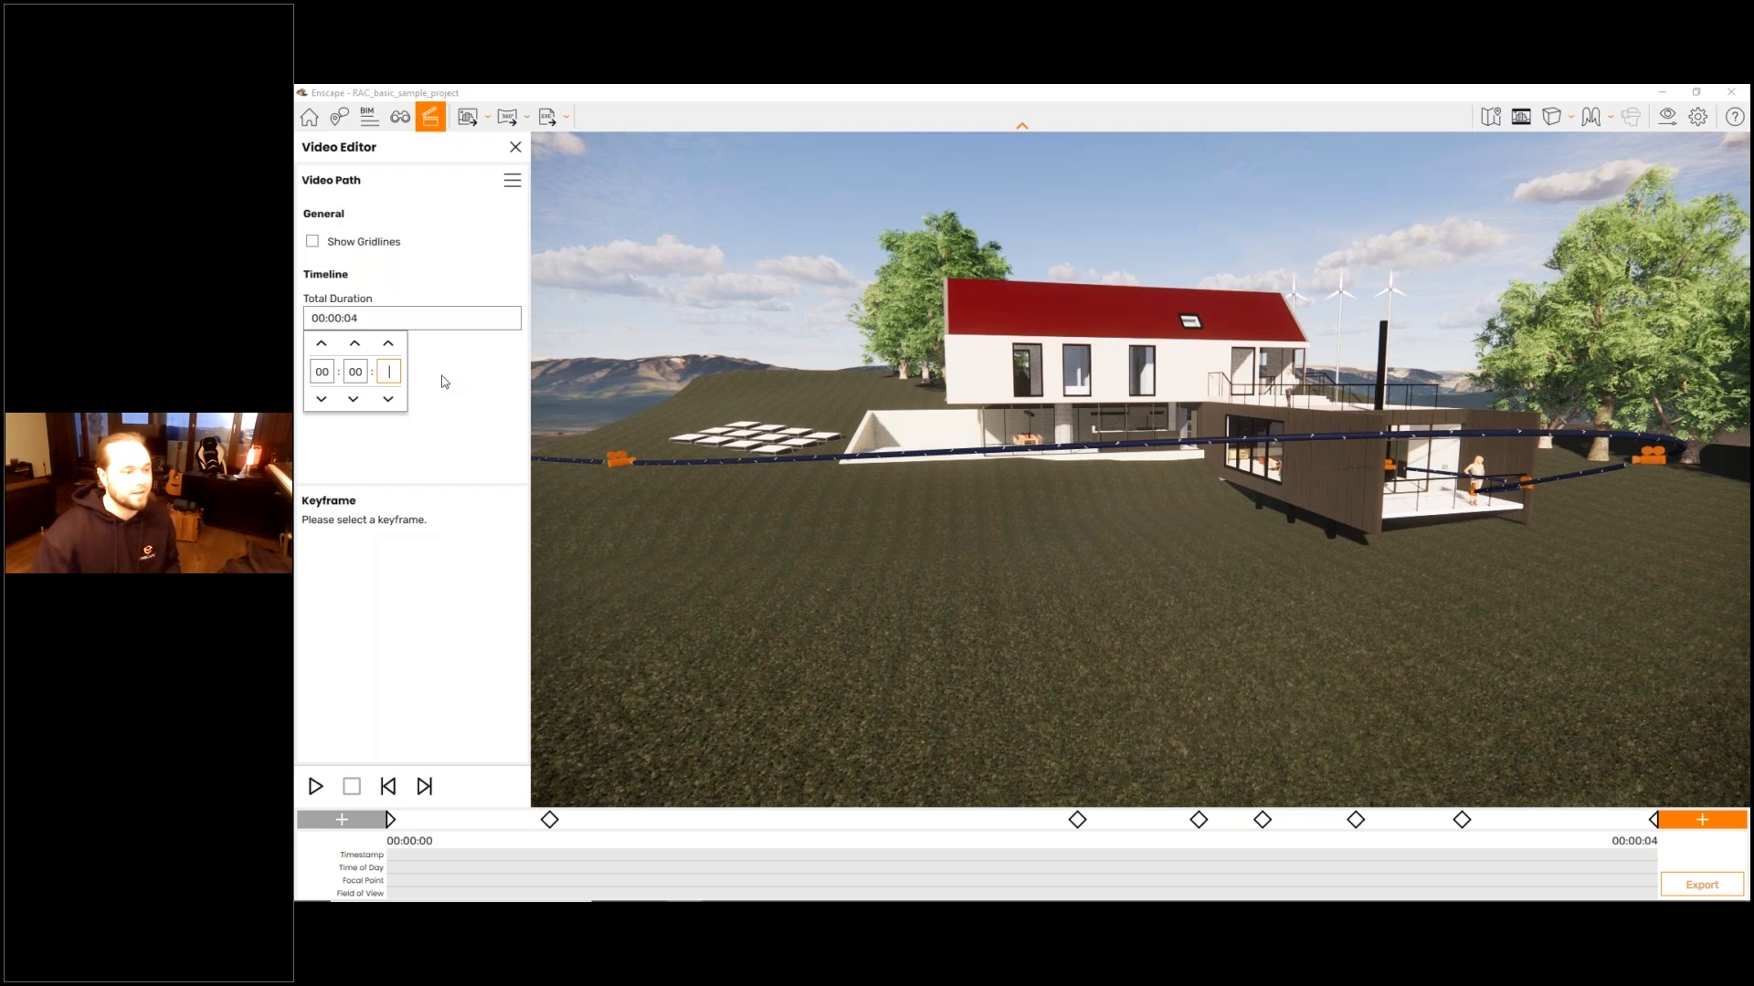
{"action": "type", "text": "30"}
{"action": "key", "text": "Return"}
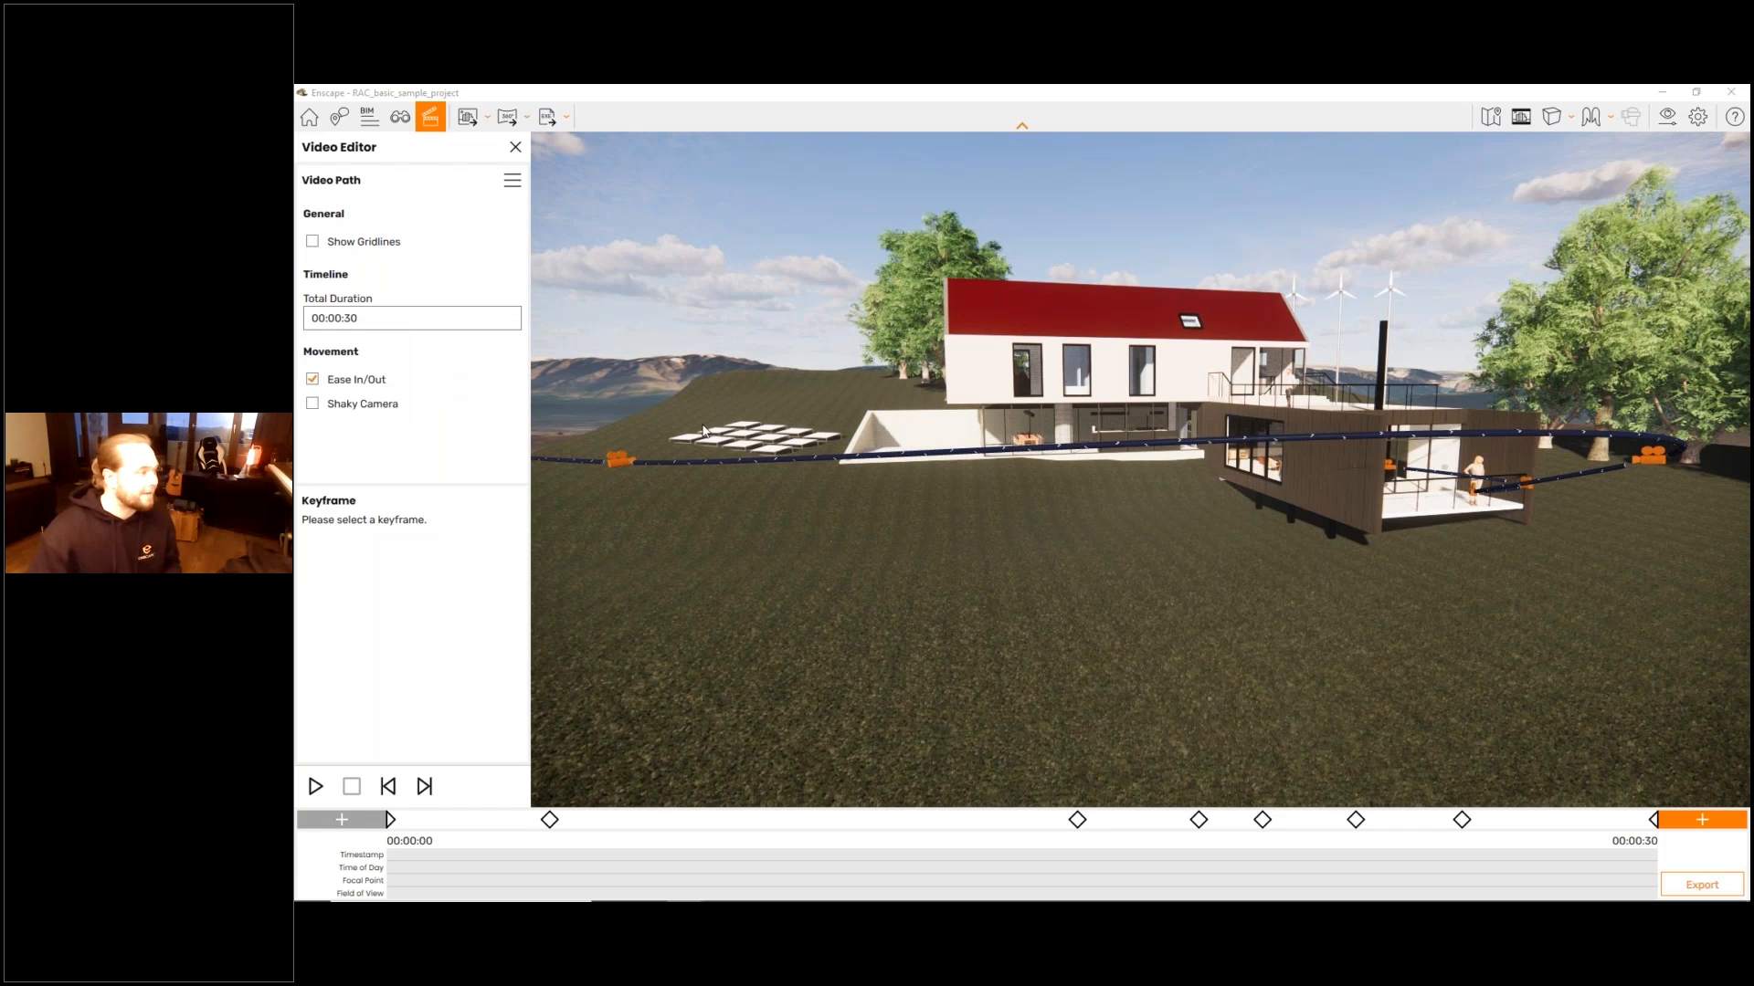
- Preview the video path's camera movement from the start and stop the playback, repeating the preview
{"action": "right_click_drag", "start_coordinate": [704, 432], "coordinate": [935, 336]}
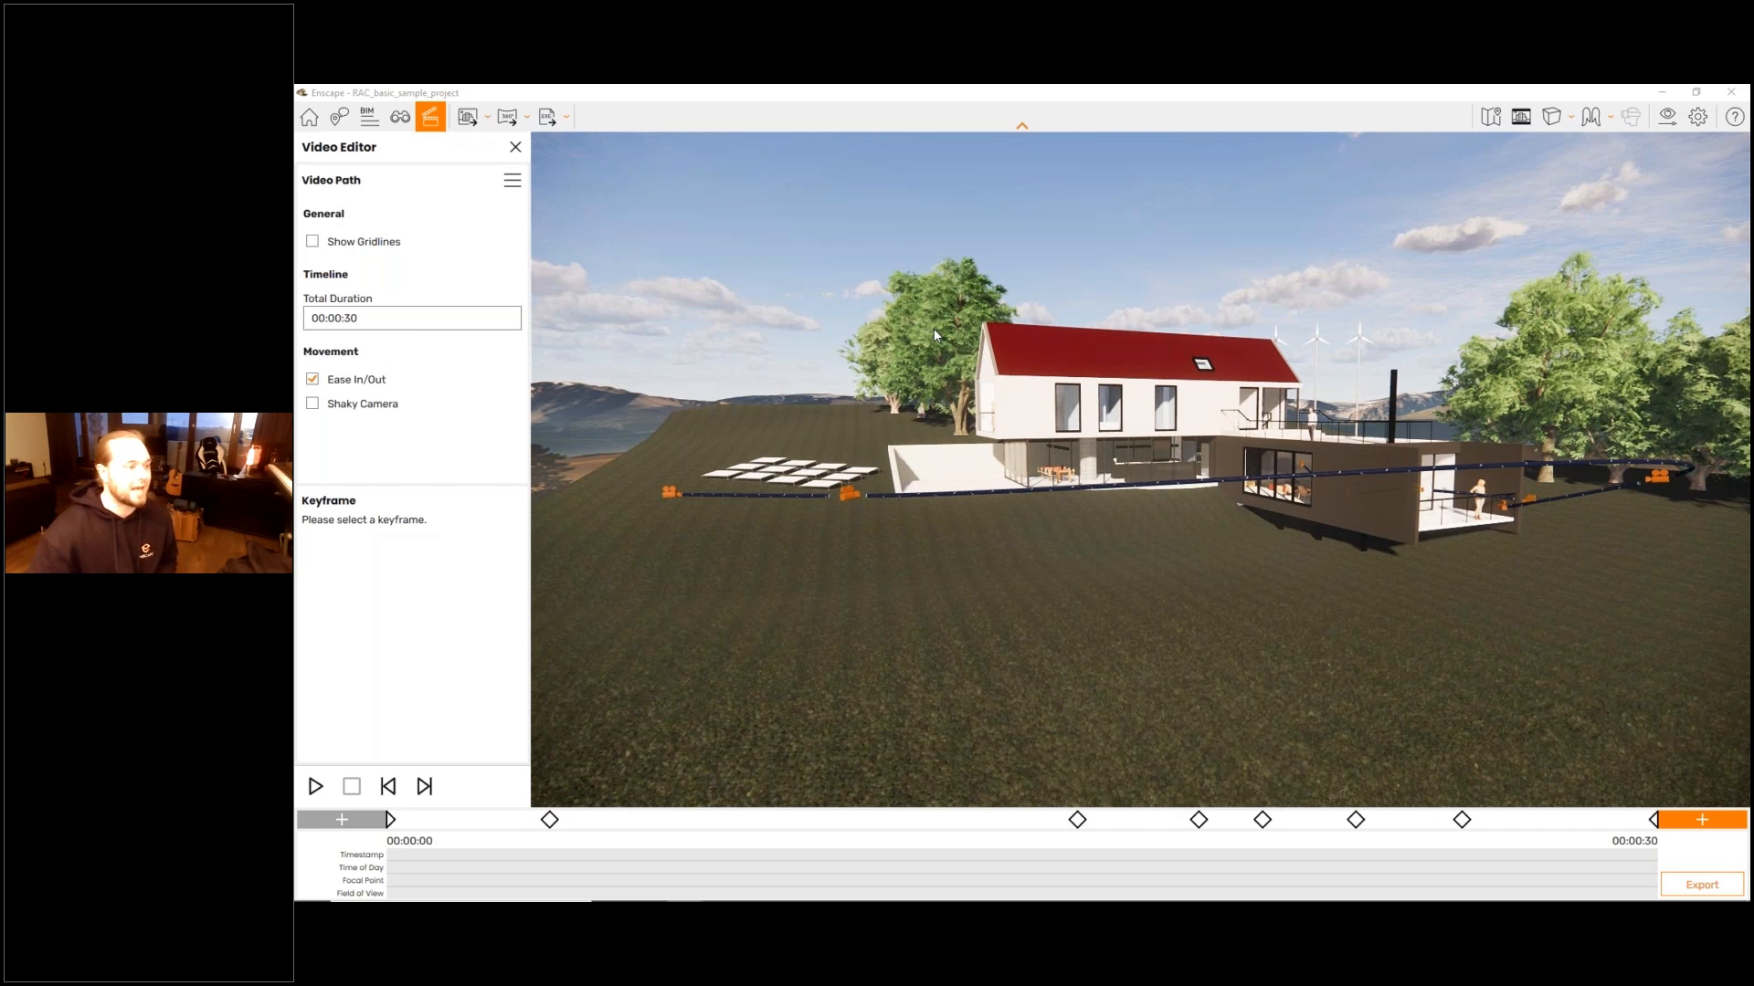
{"action": "key", "text": "space"}
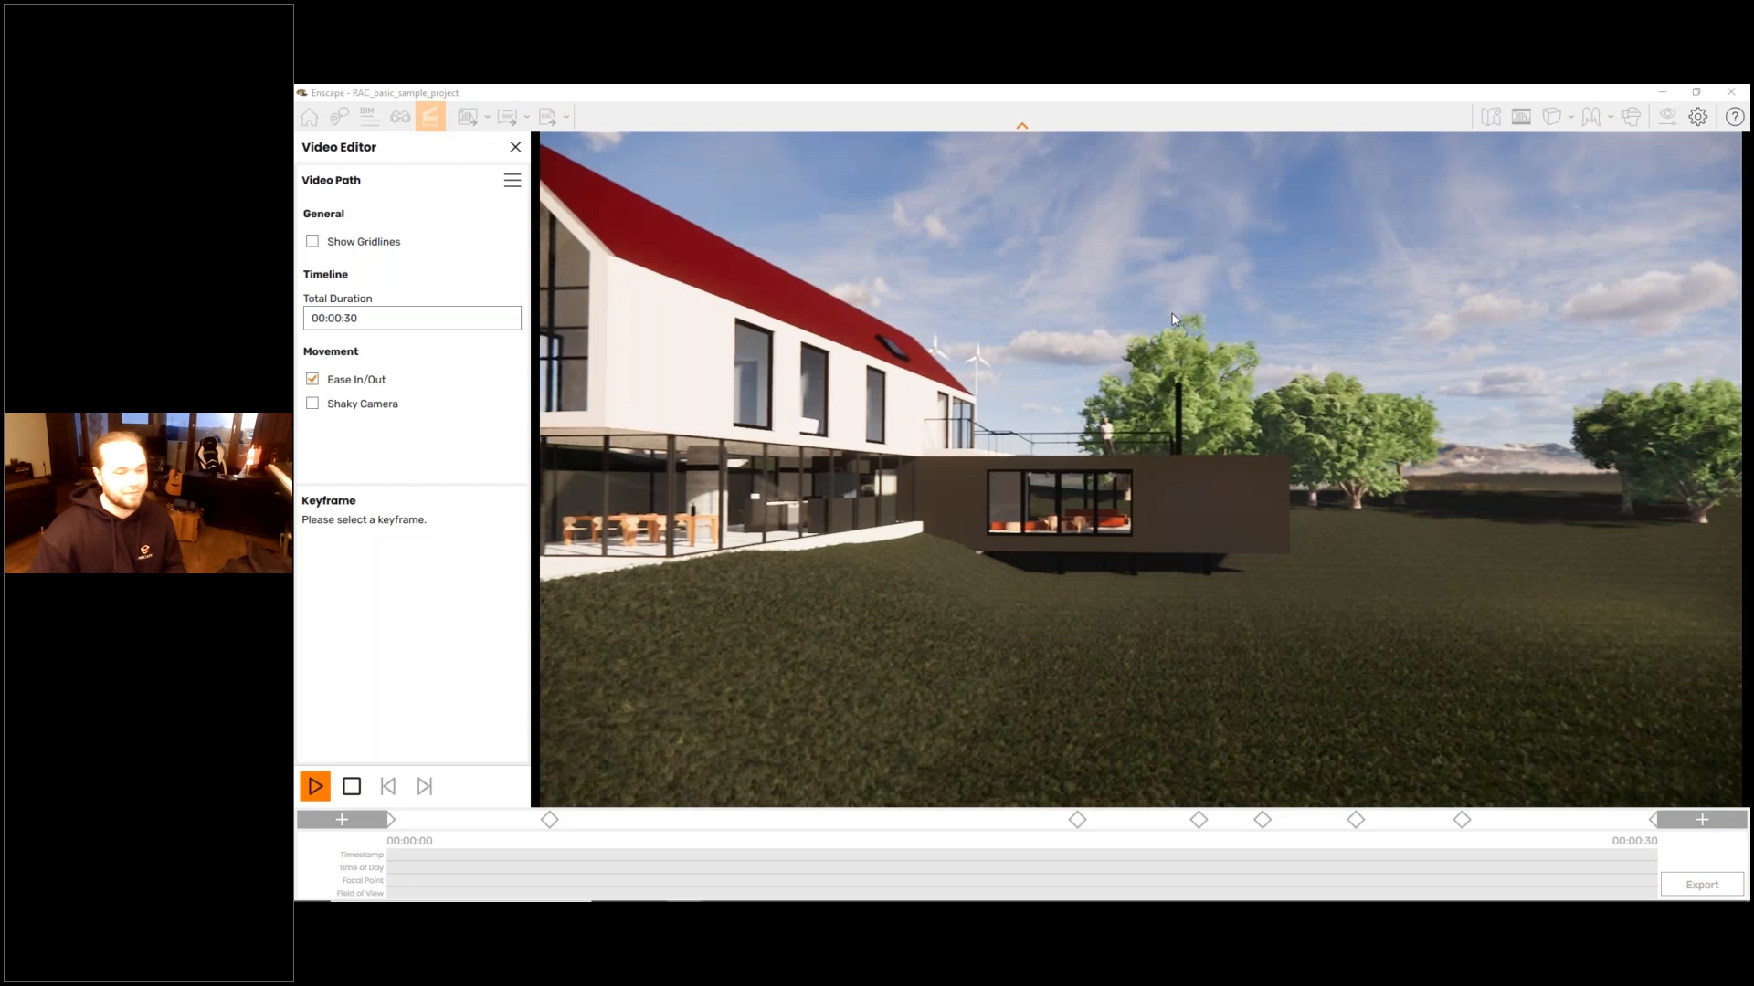
{"action": "key", "text": "space"}
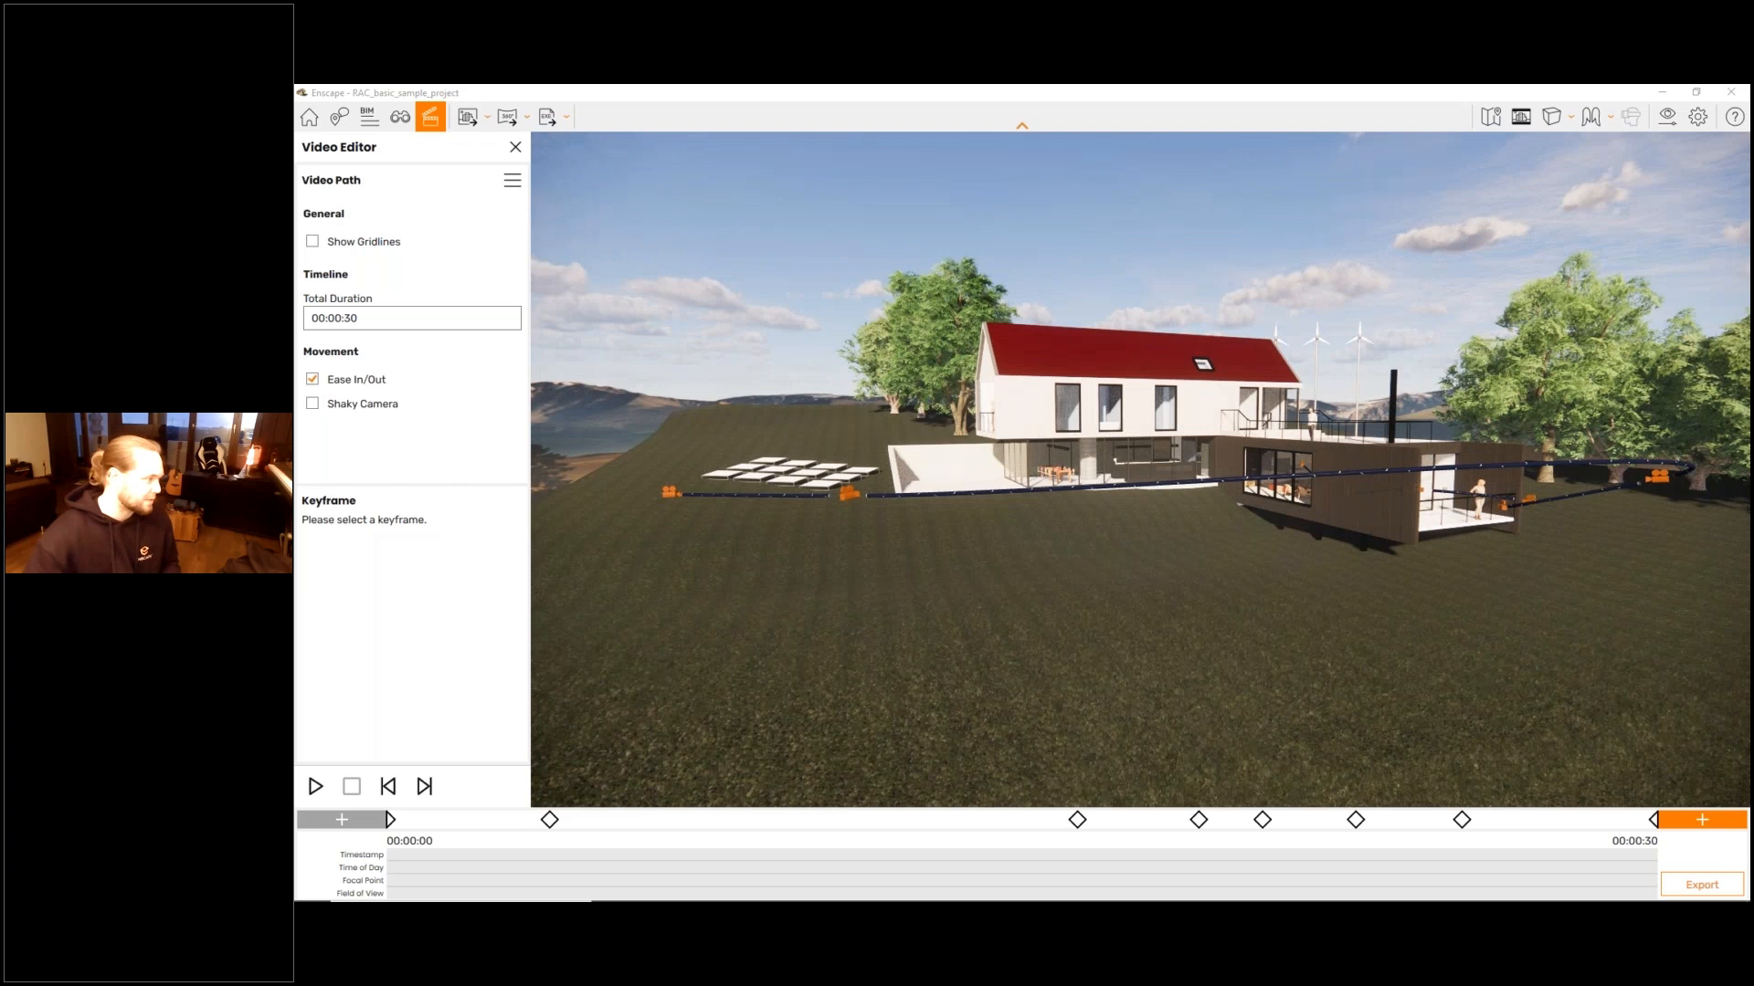
{"action": "mouse_move", "coordinate": [309, 762]}
{"action": "left_mouse_down"}
{"action": "mouse_move", "coordinate": [341, 801]}
{"action": "mouse_move", "coordinate": [299, 756]}
{"action": "left_mouse_up"}
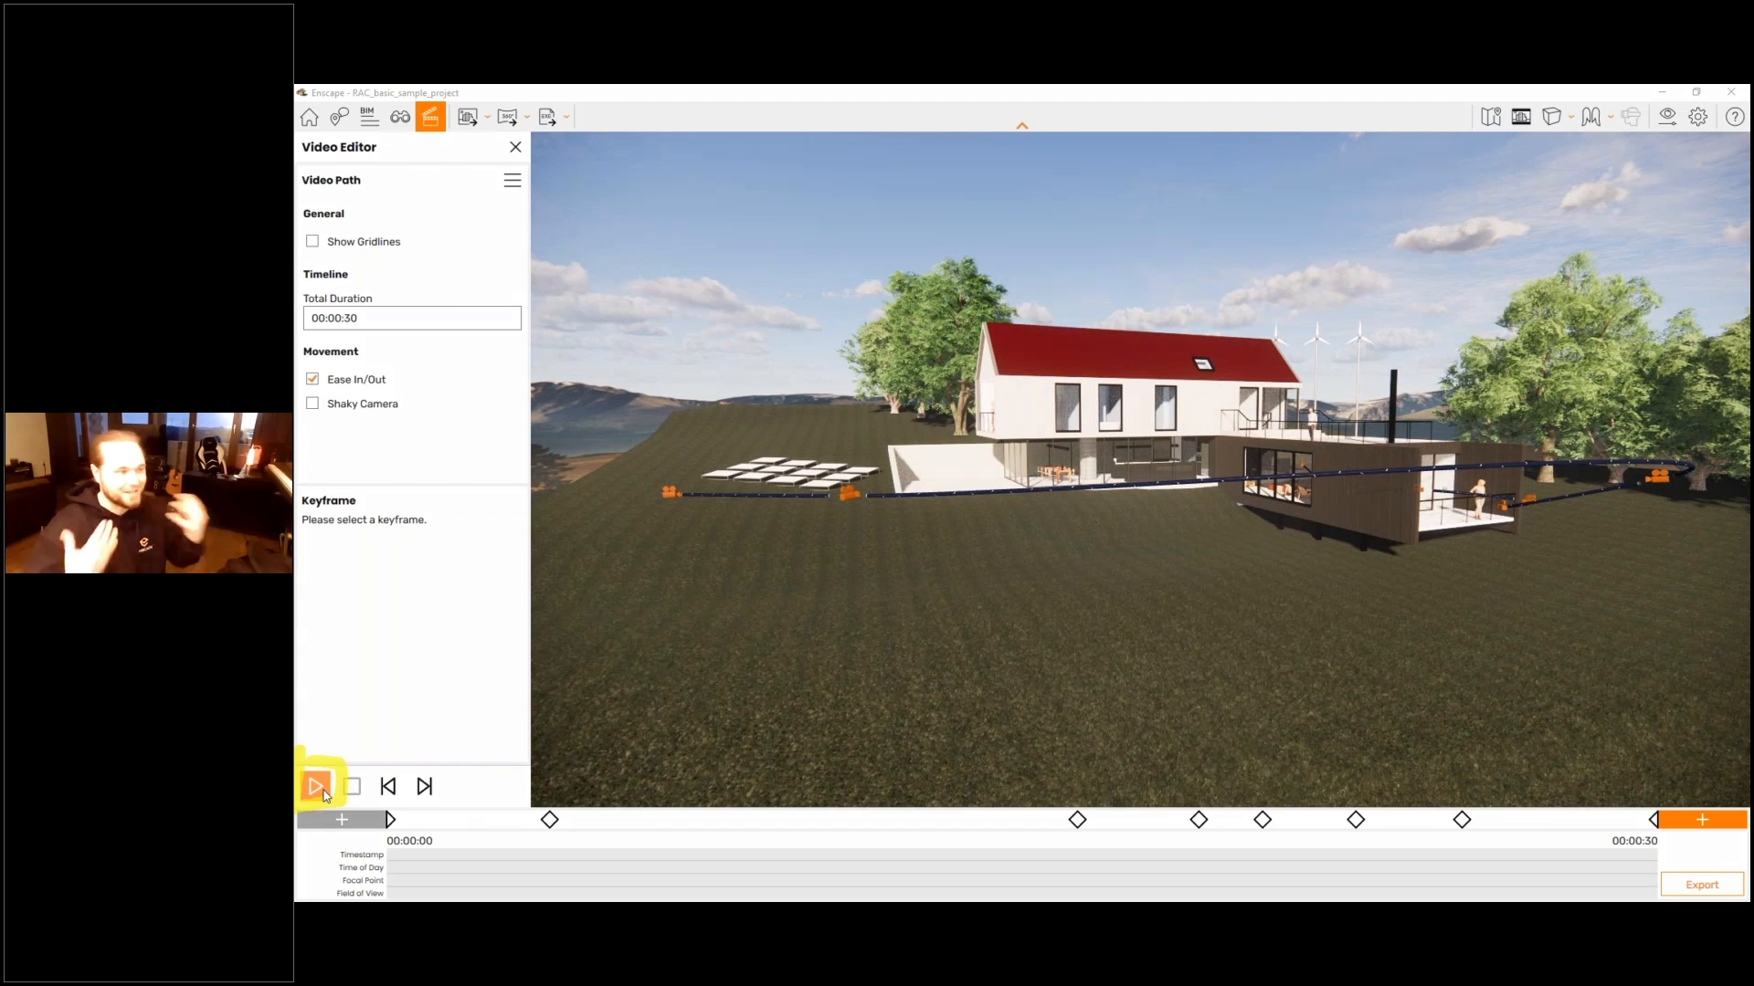
{"action": "key", "text": "space"}
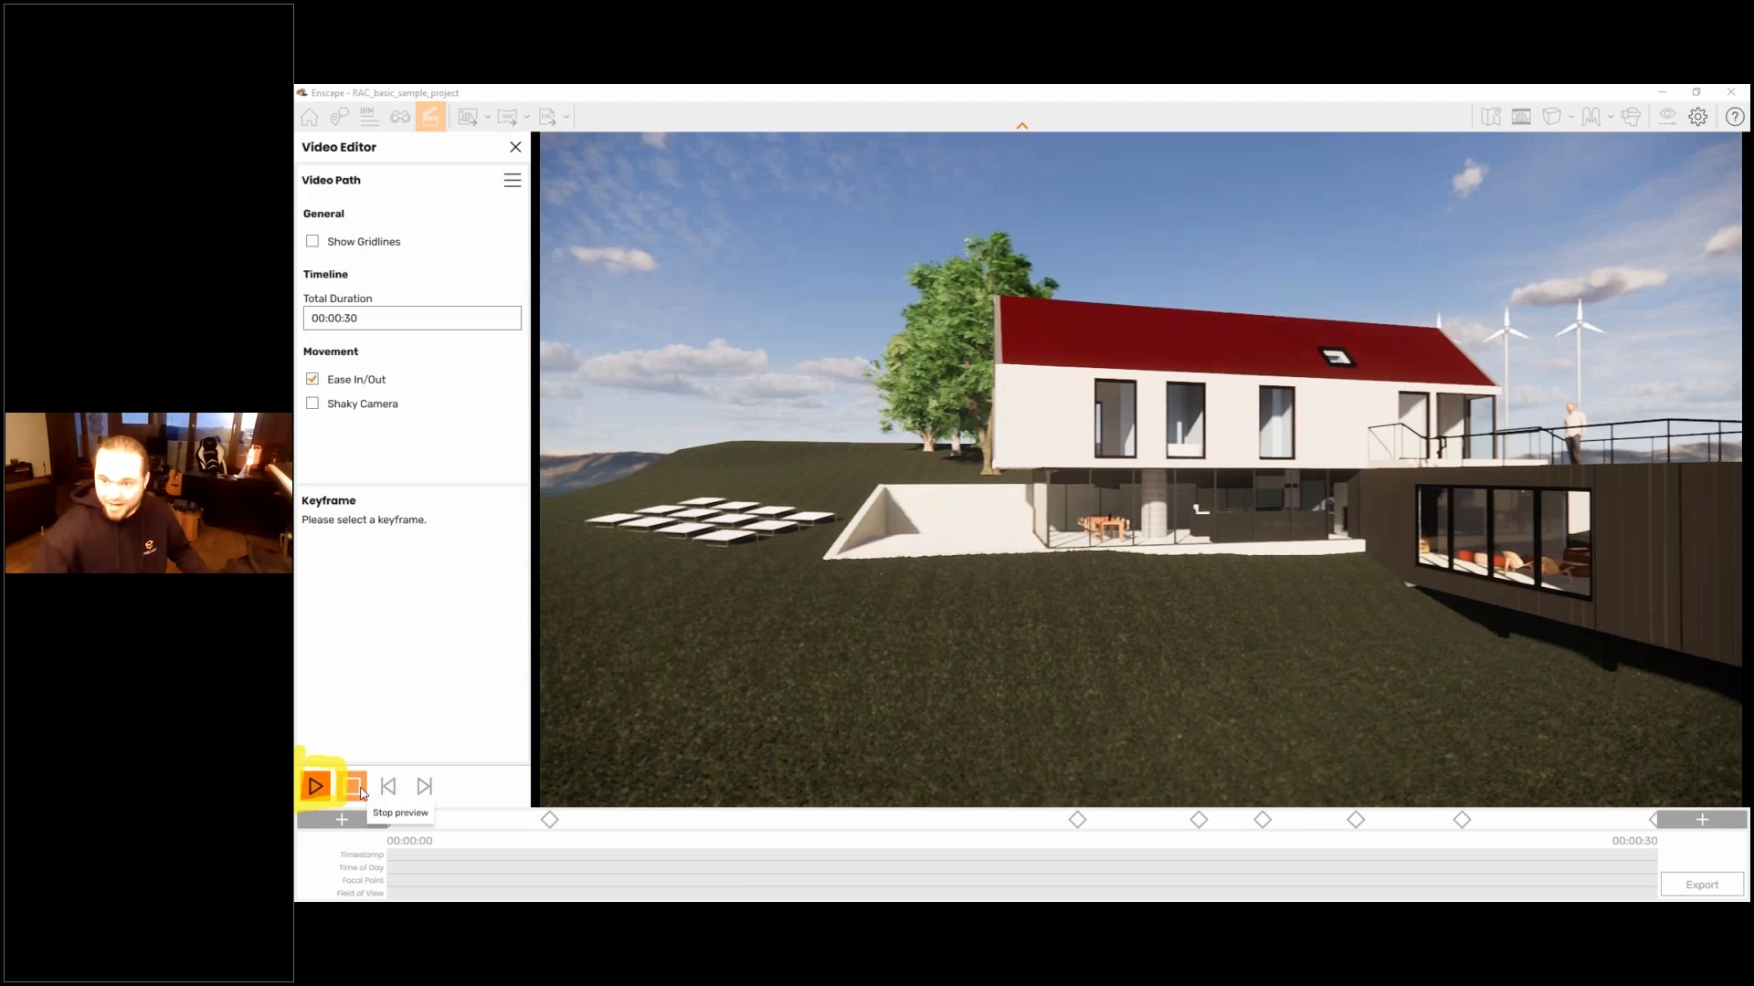
{"action": "left_click", "coordinate": [353, 787]}
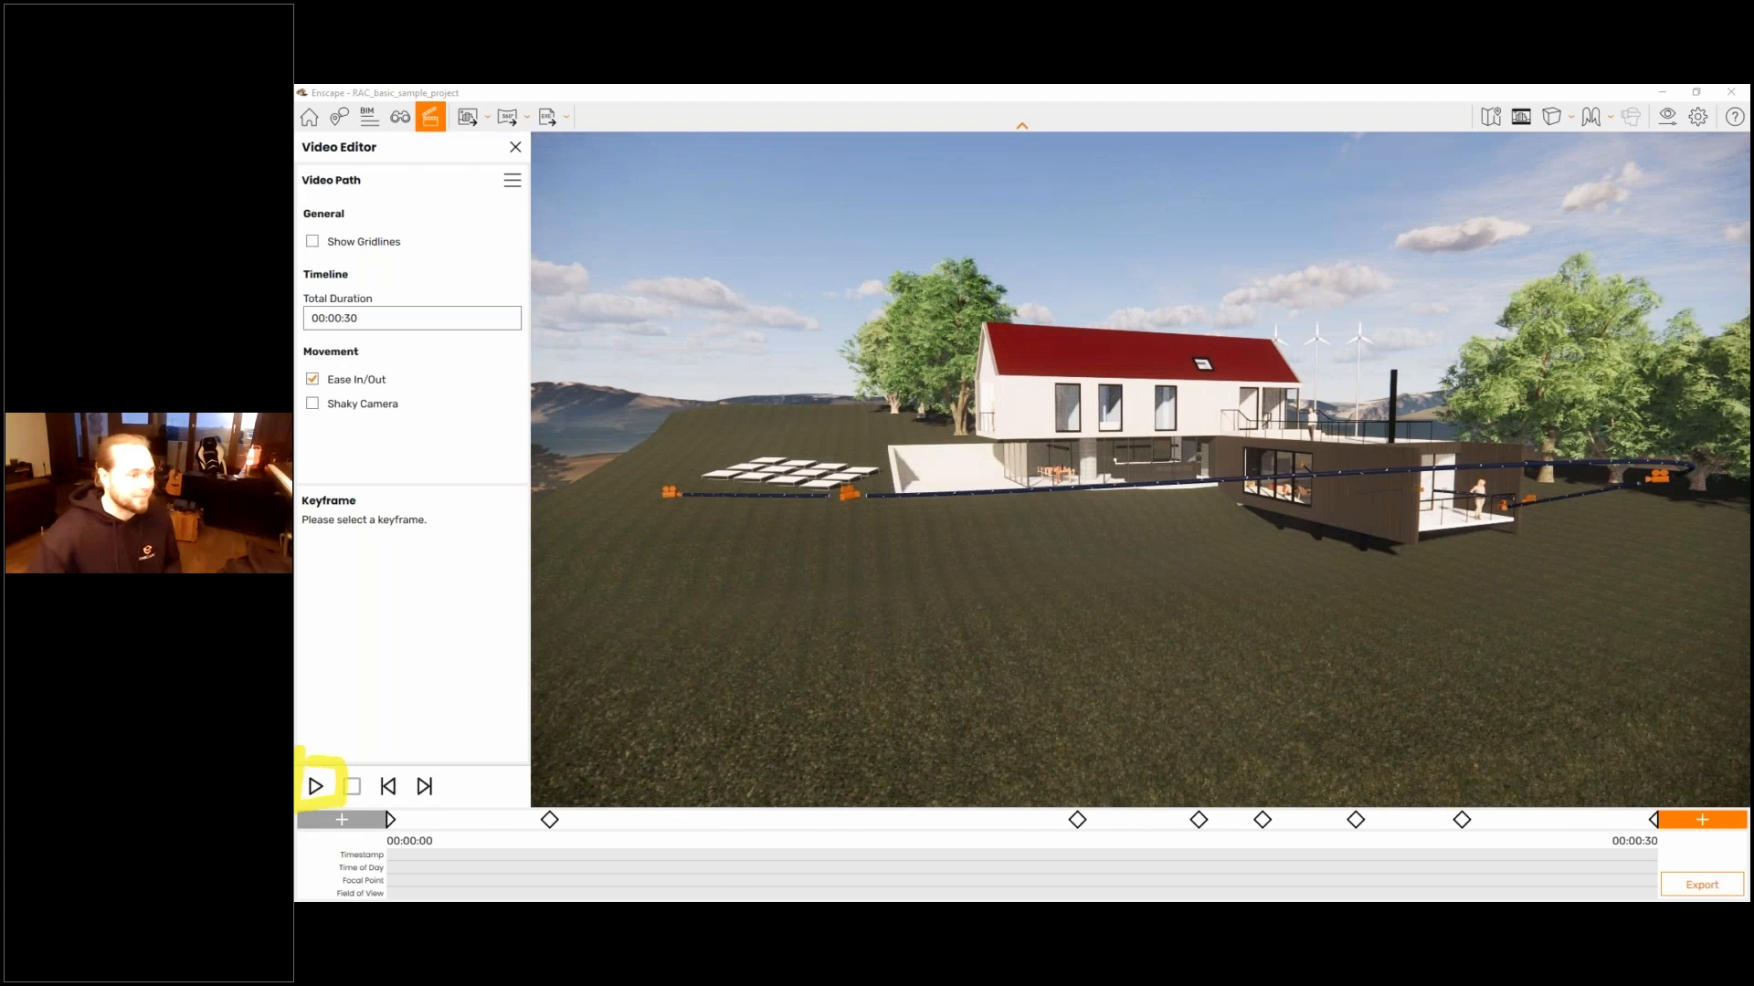
{"action": "left_click", "coordinate": [315, 786]}
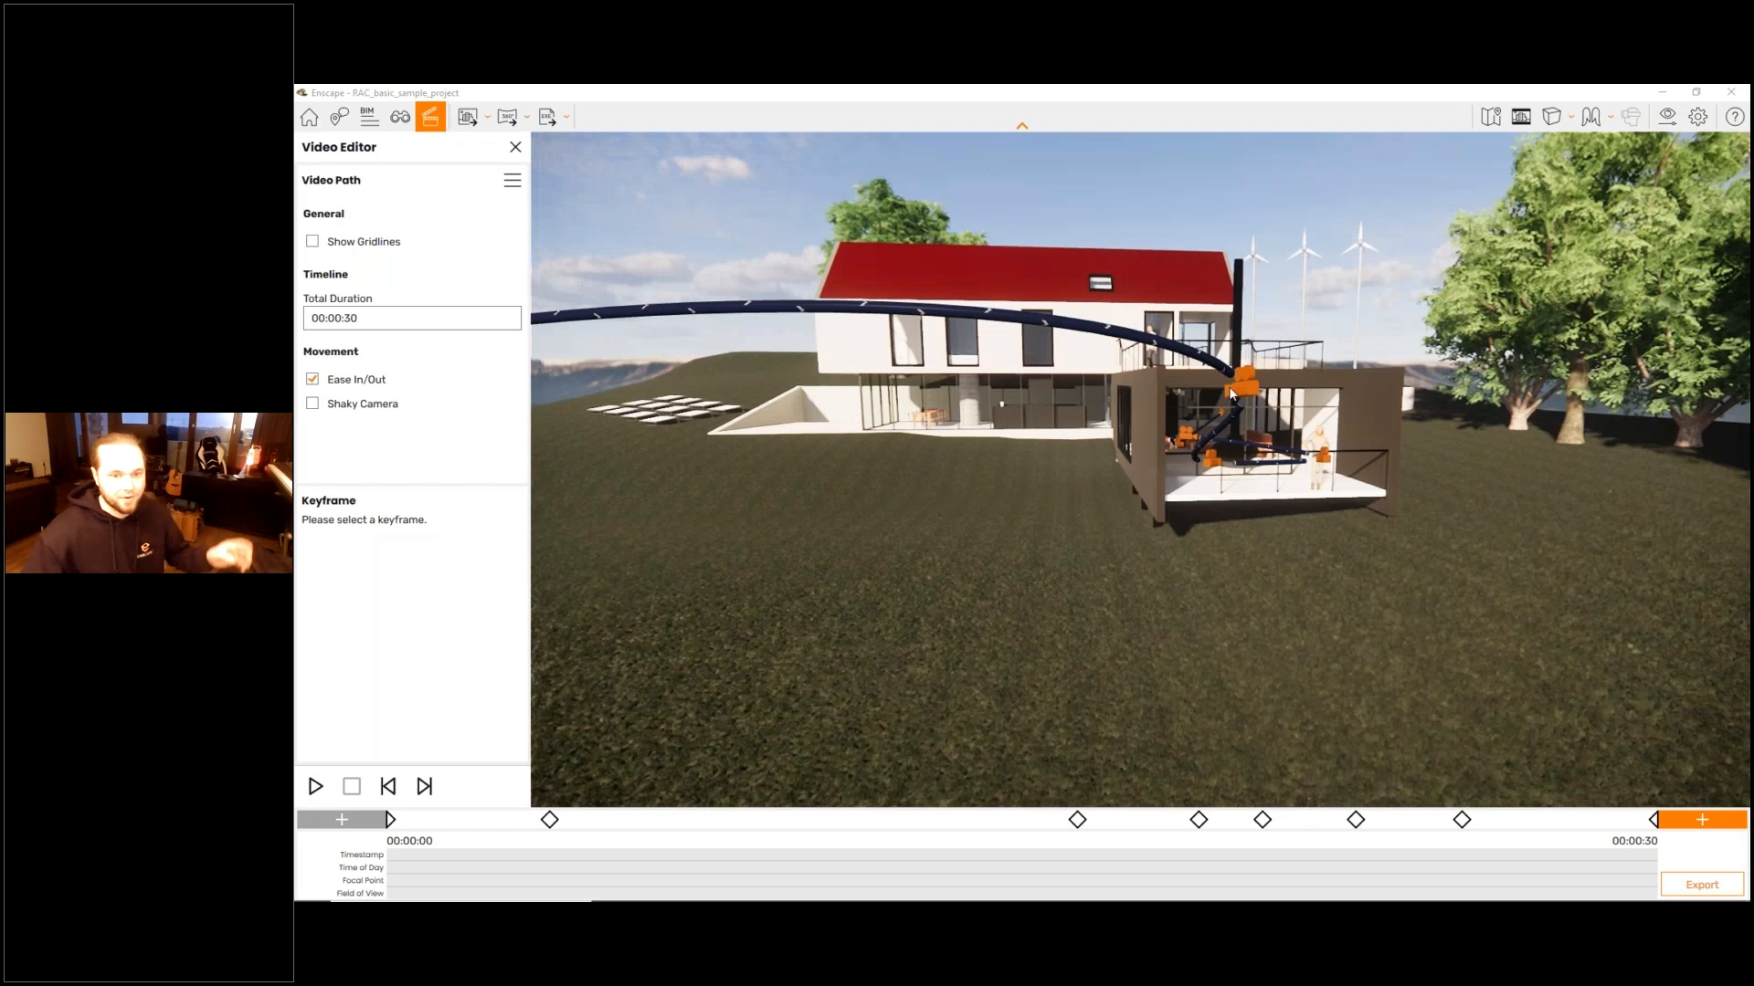
- Open the third keyframe through its camera marker by the terrace and review its timestamp, time of day, focal point and field of view overrides
{"action": "left_click_drag", "start_coordinate": [1229, 388], "coordinate": [1256, 387]}
{"action": "left_click", "coordinate": [1255, 388]}
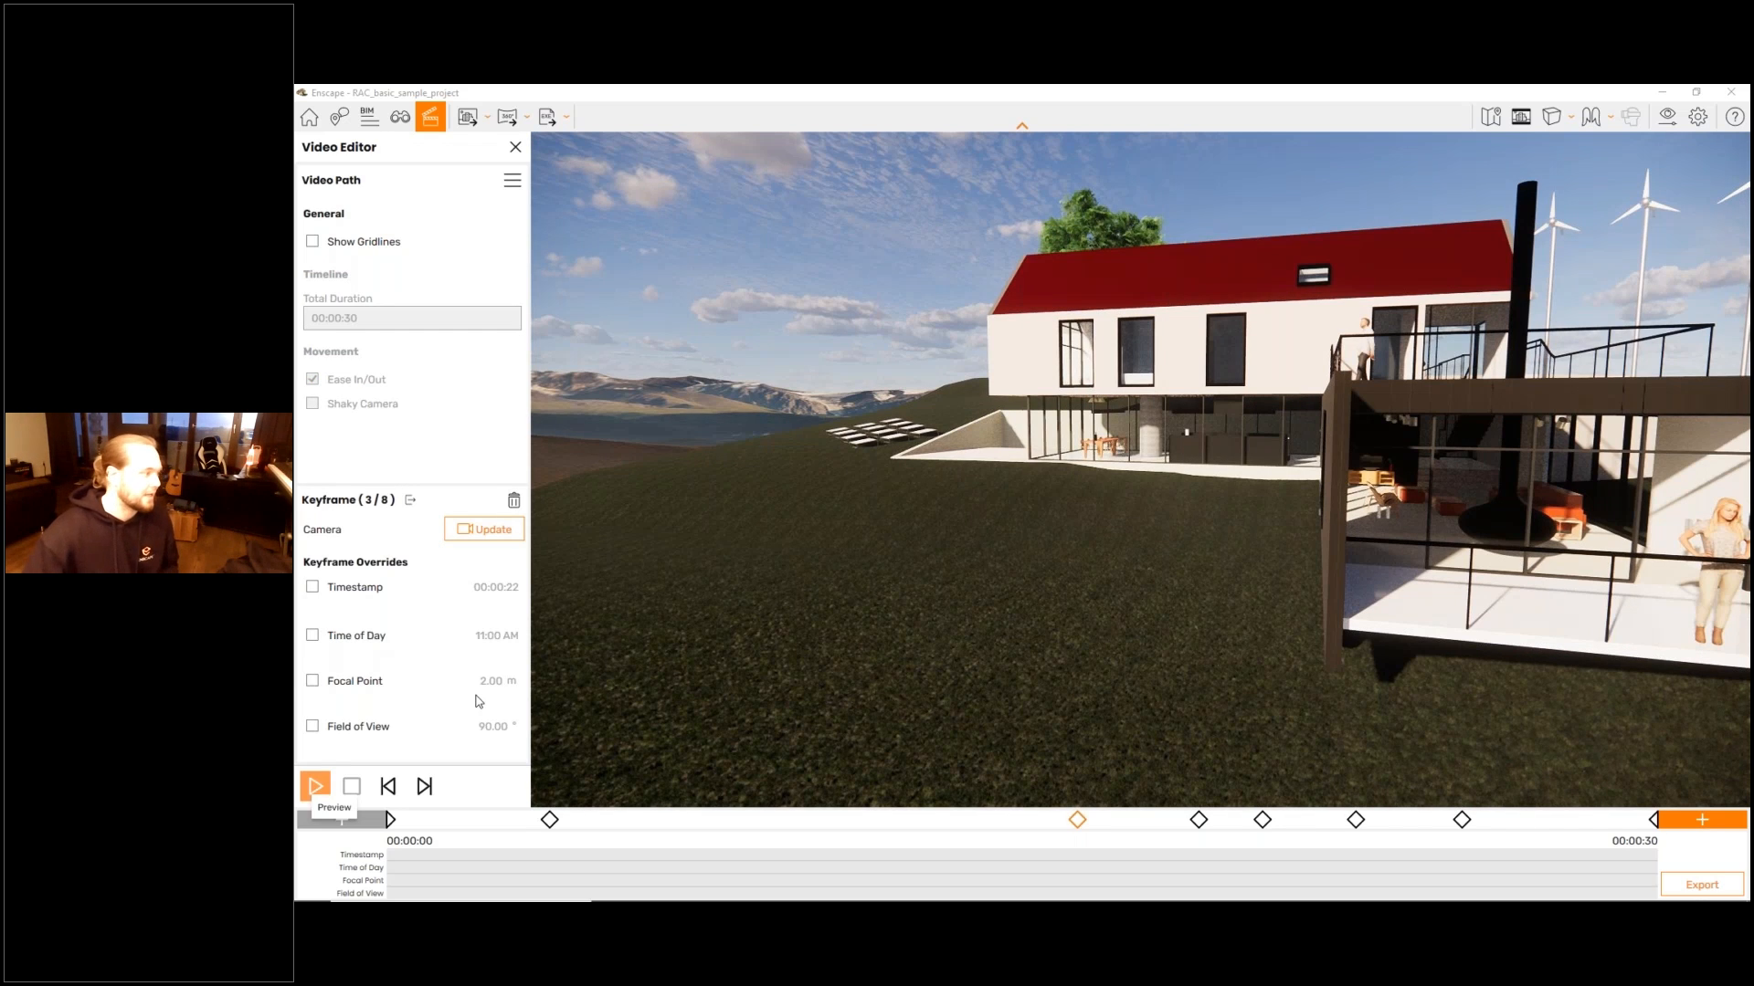
{"action": "key", "text": "space"}
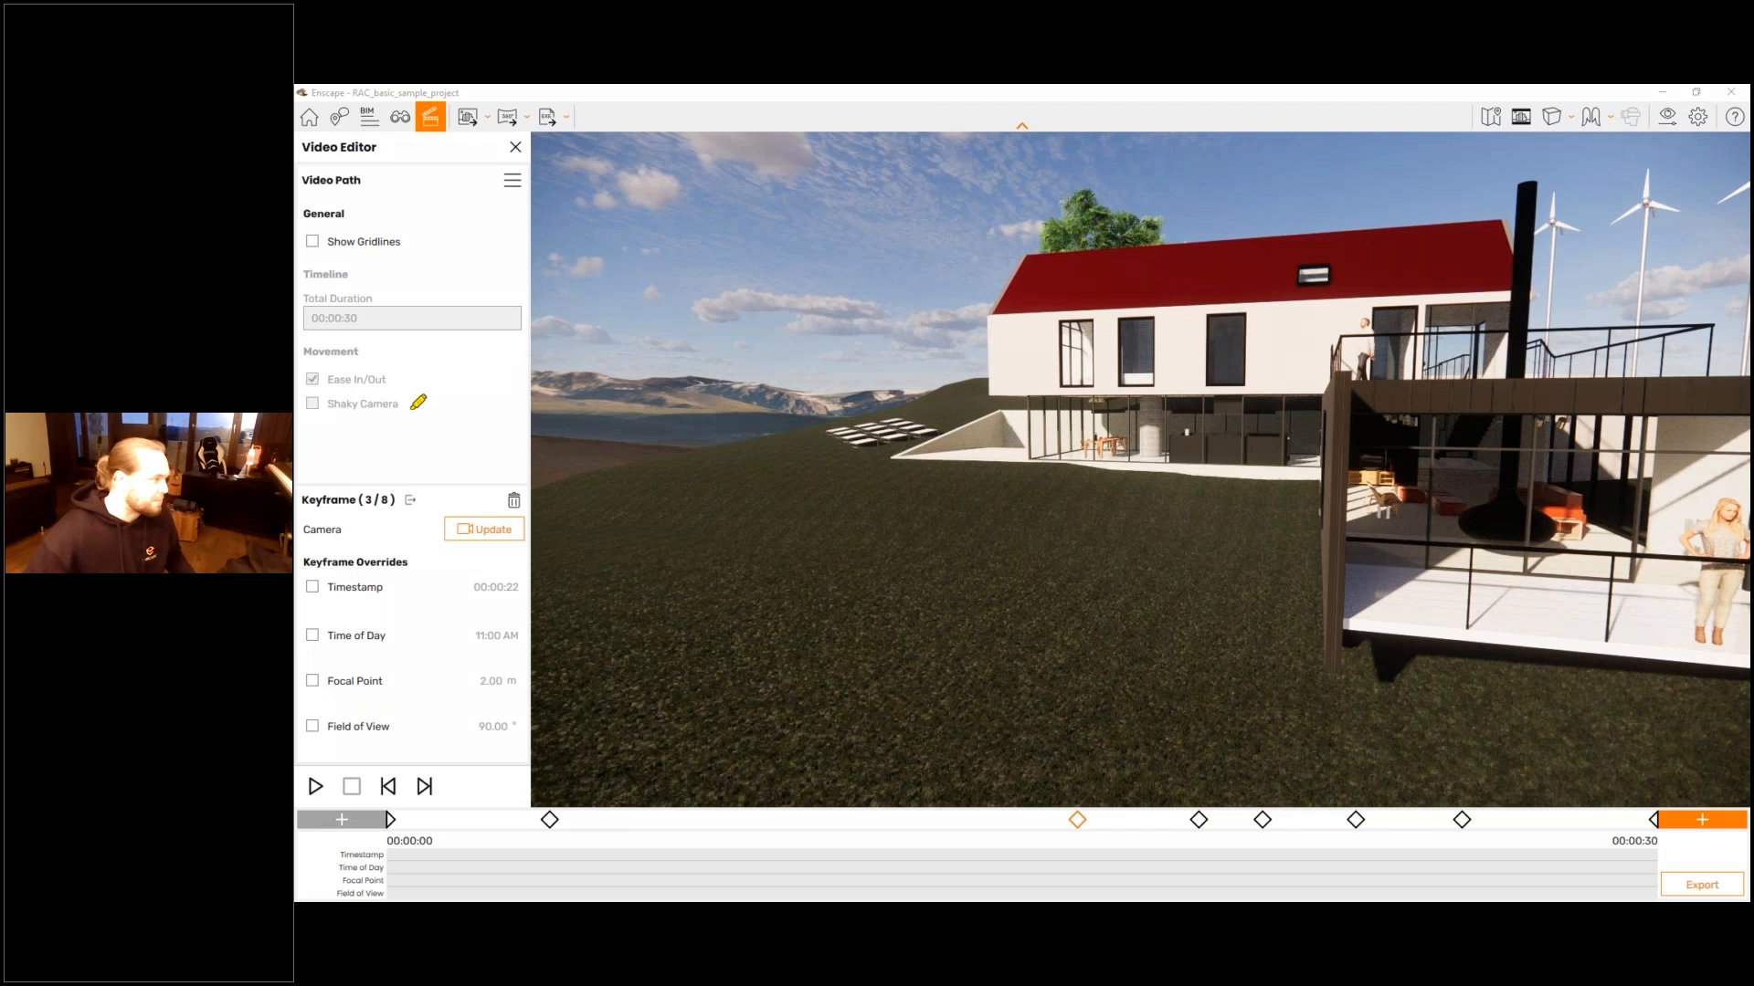
{"action": "mouse_move", "coordinate": [375, 469]}
{"action": "left_mouse_down"}
{"action": "mouse_move", "coordinate": [537, 454]}
{"action": "mouse_move", "coordinate": [365, 783]}
{"action": "left_mouse_up"}
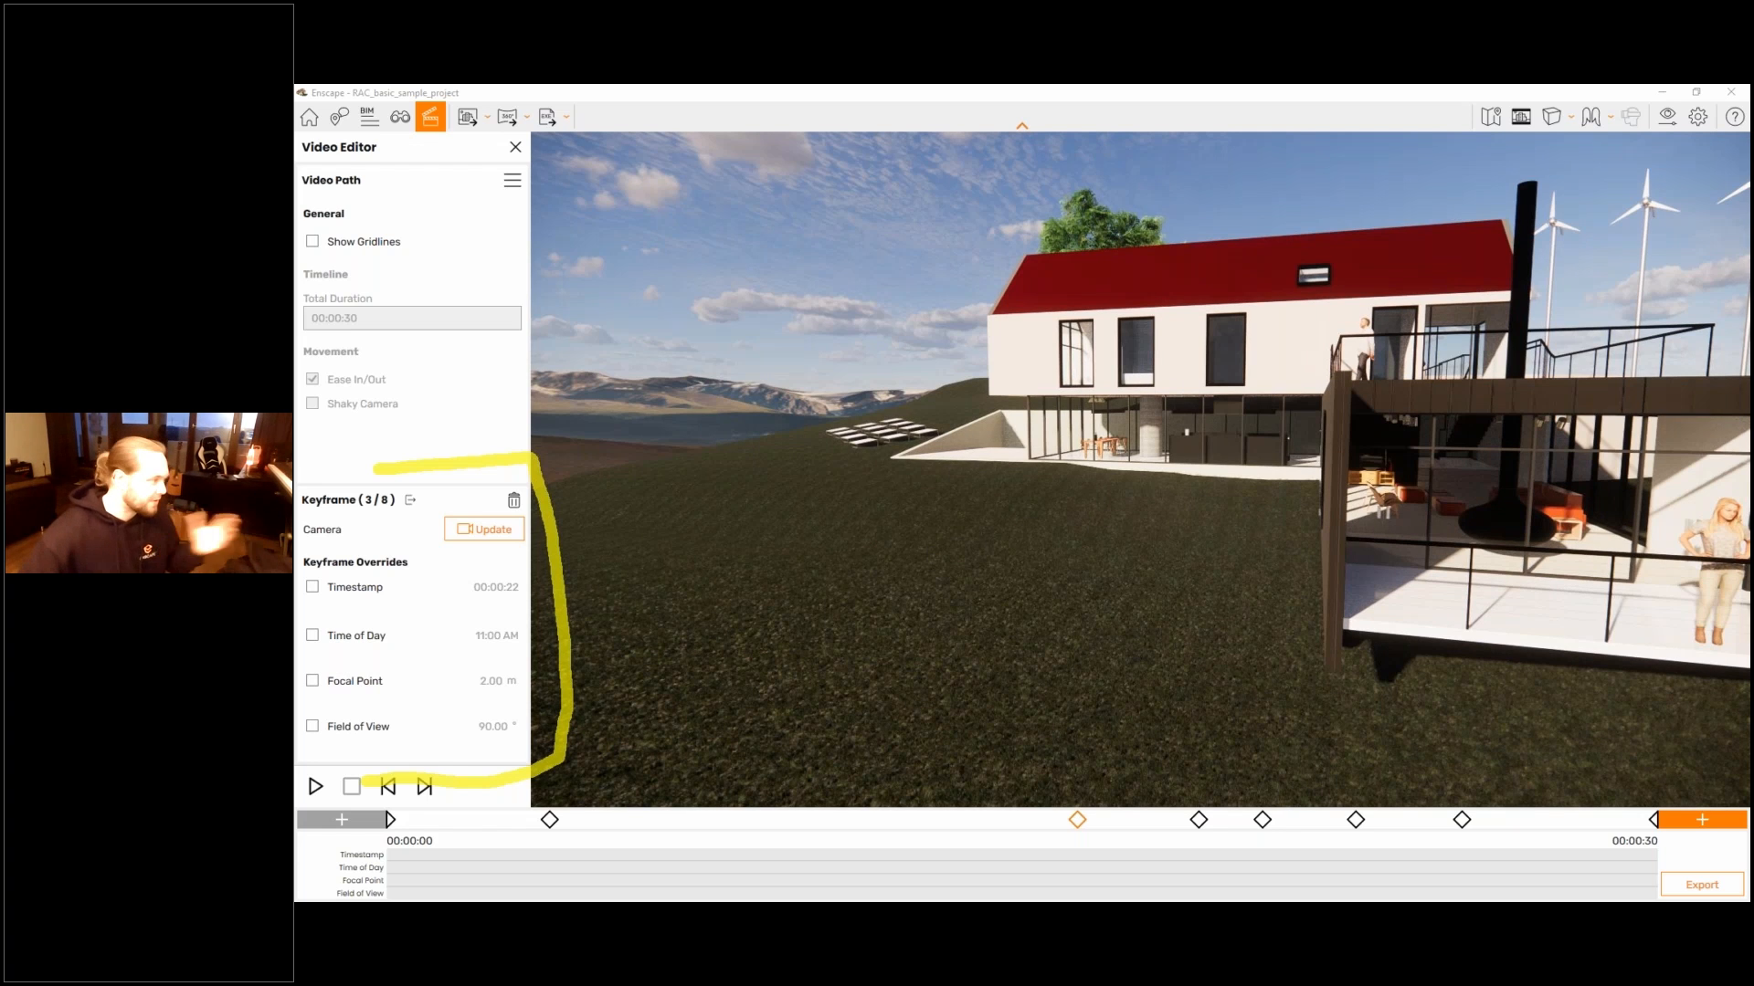
{"action": "key", "text": "Escape"}
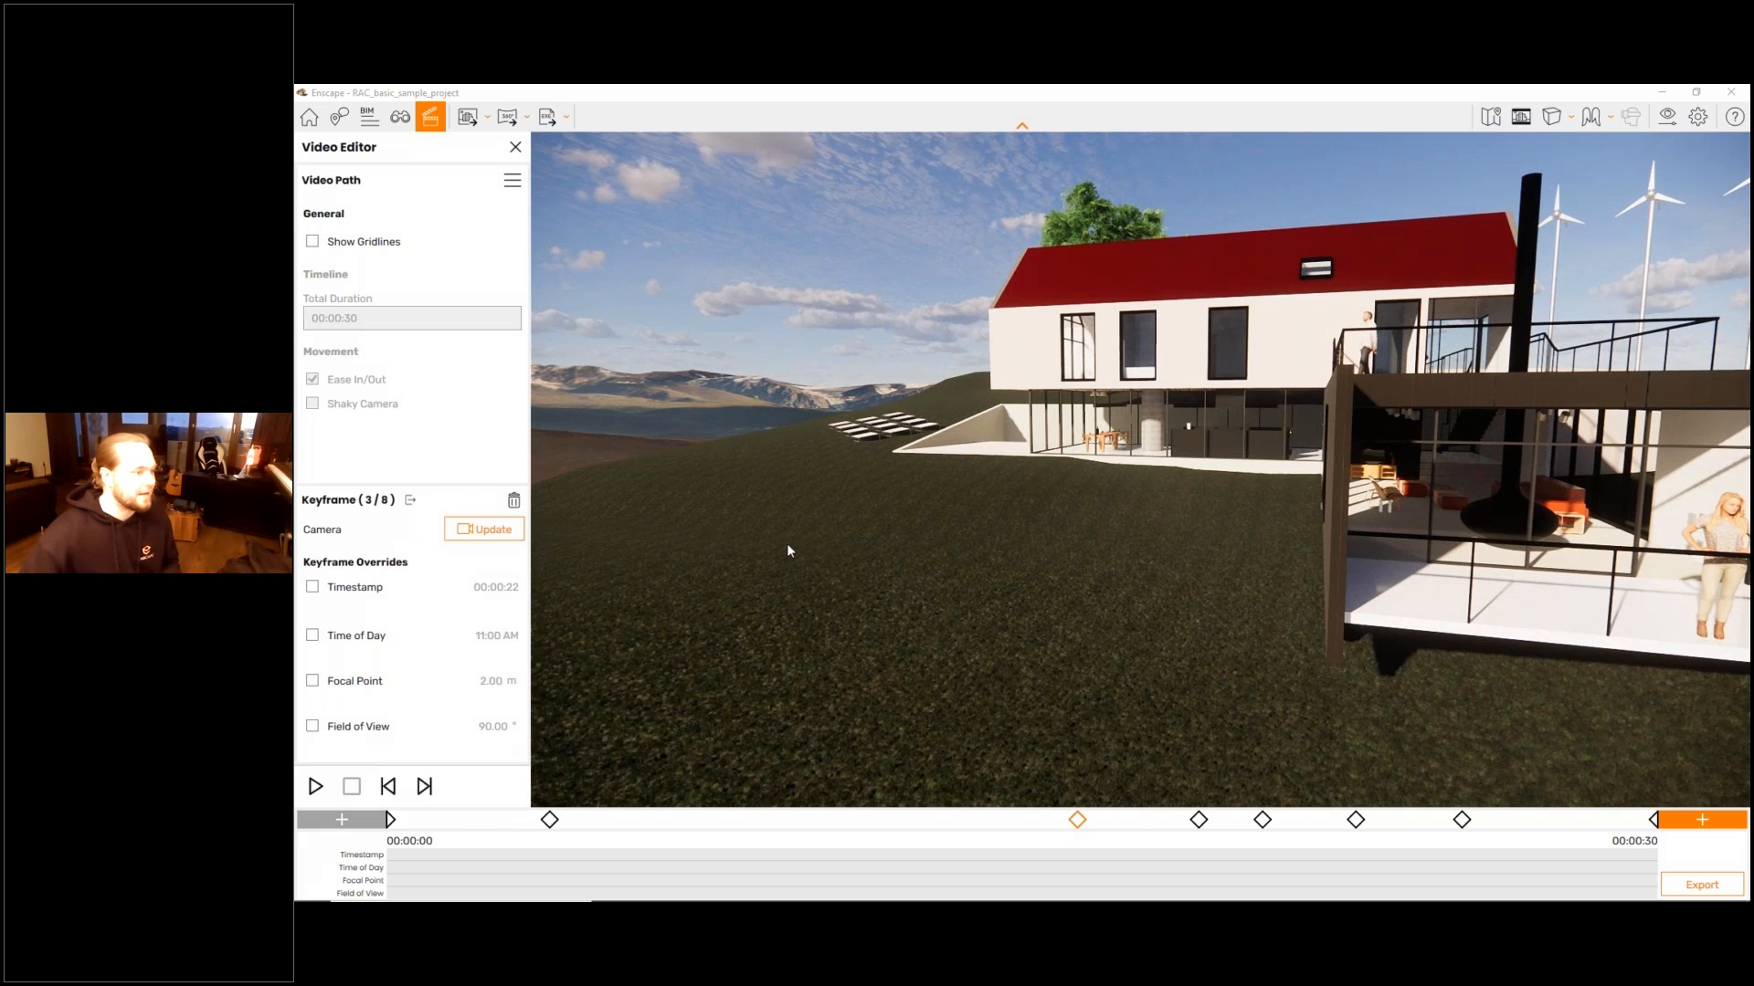
- Override the first keyframe's time of day with 7:00 AM and update its camera
{"action": "key", "text": "Escape"}
{"action": "left_click_drag", "start_coordinate": [1051, 802], "coordinate": [1013, 790]}
{"action": "key", "text": "a"}
{"action": "key", "text": "a"}
{"action": "key", "text": "a"}
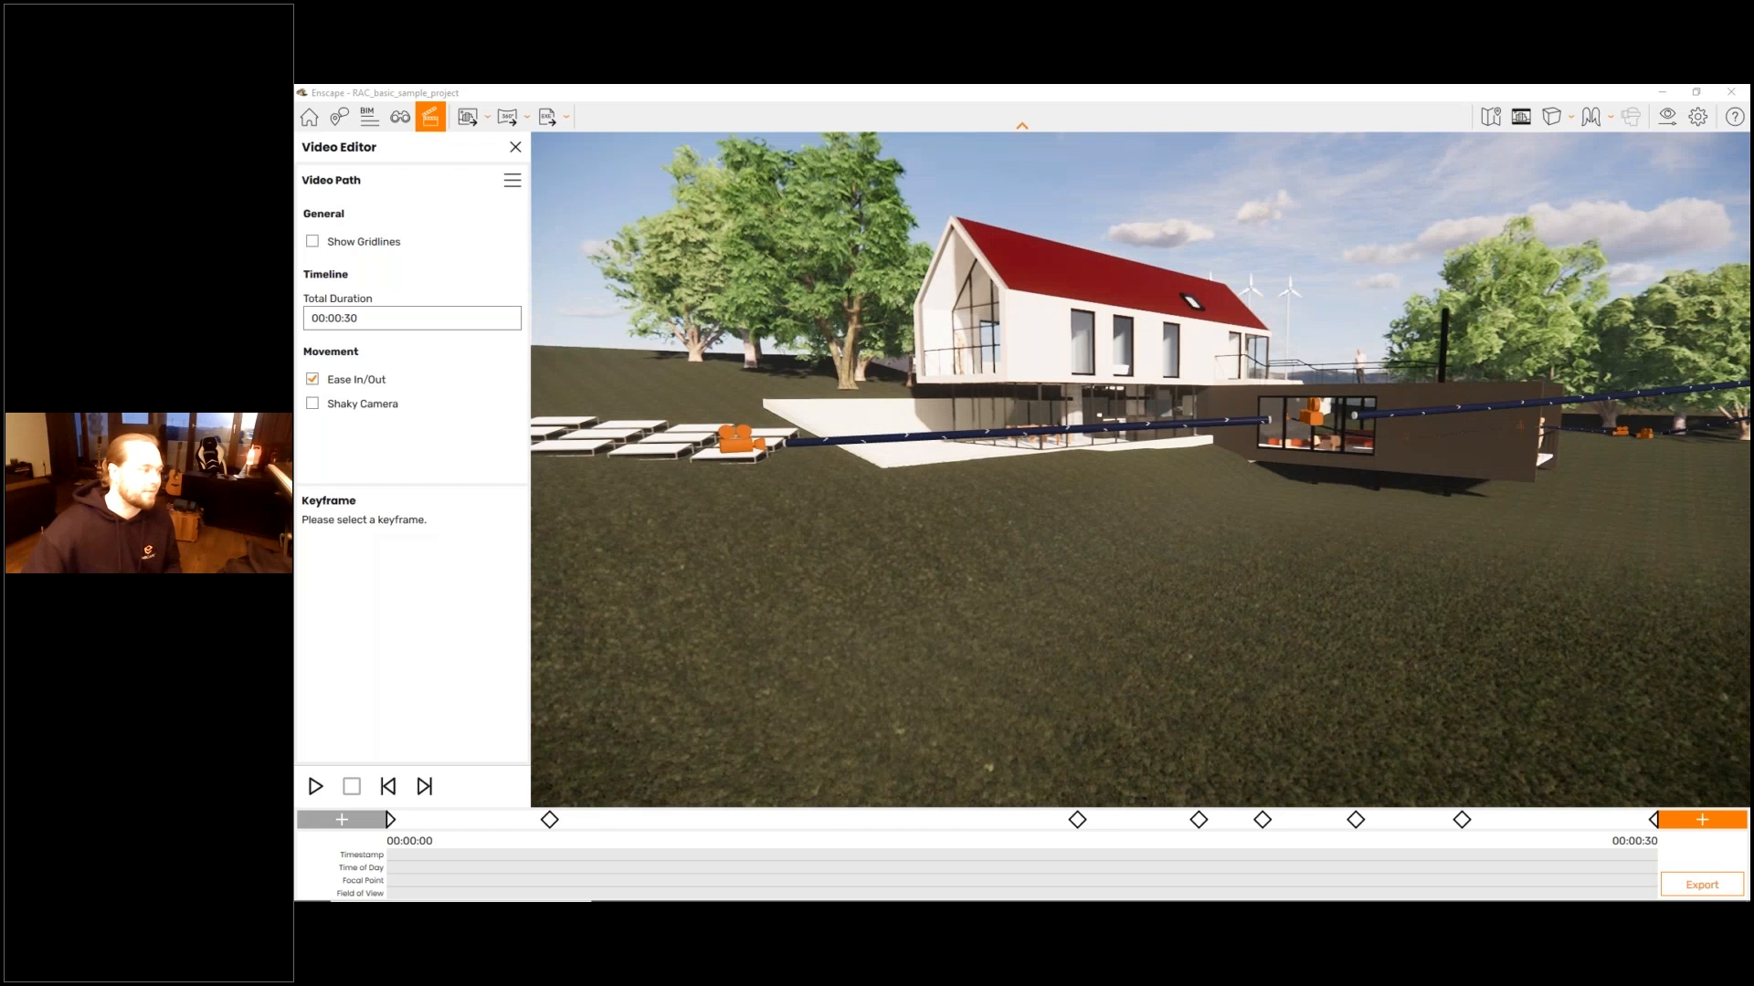
{"action": "key", "text": "a"}
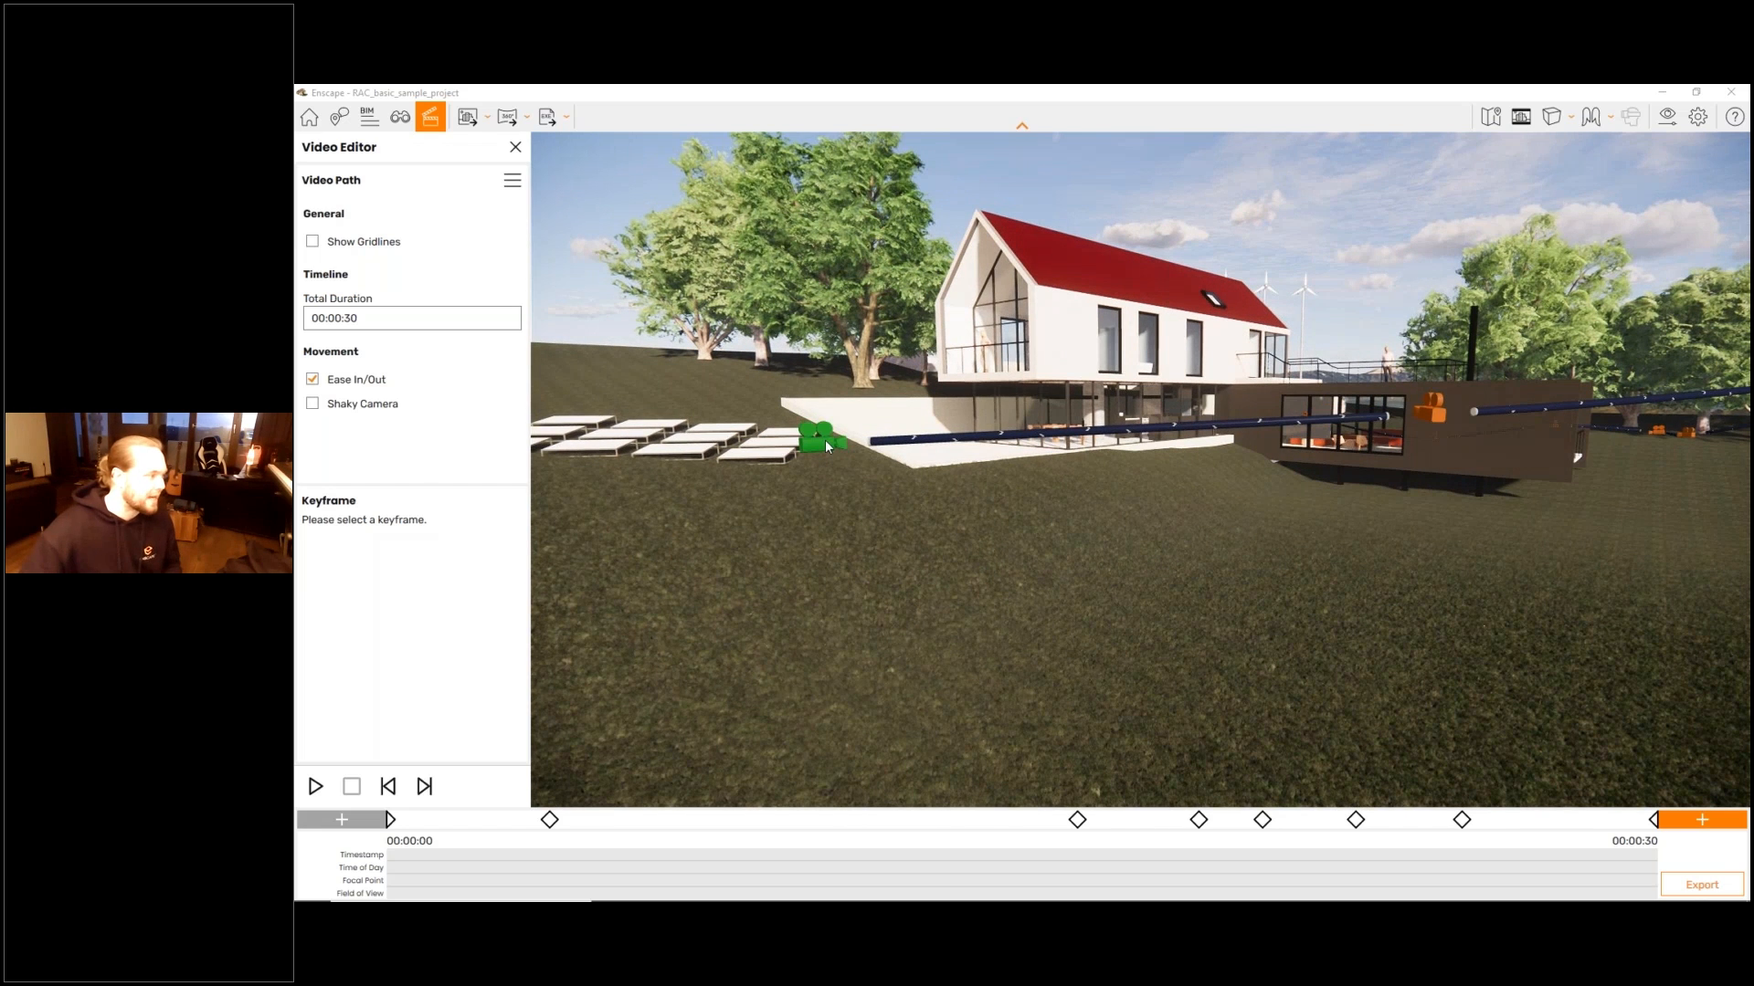
{"action": "left_click", "coordinate": [824, 440]}
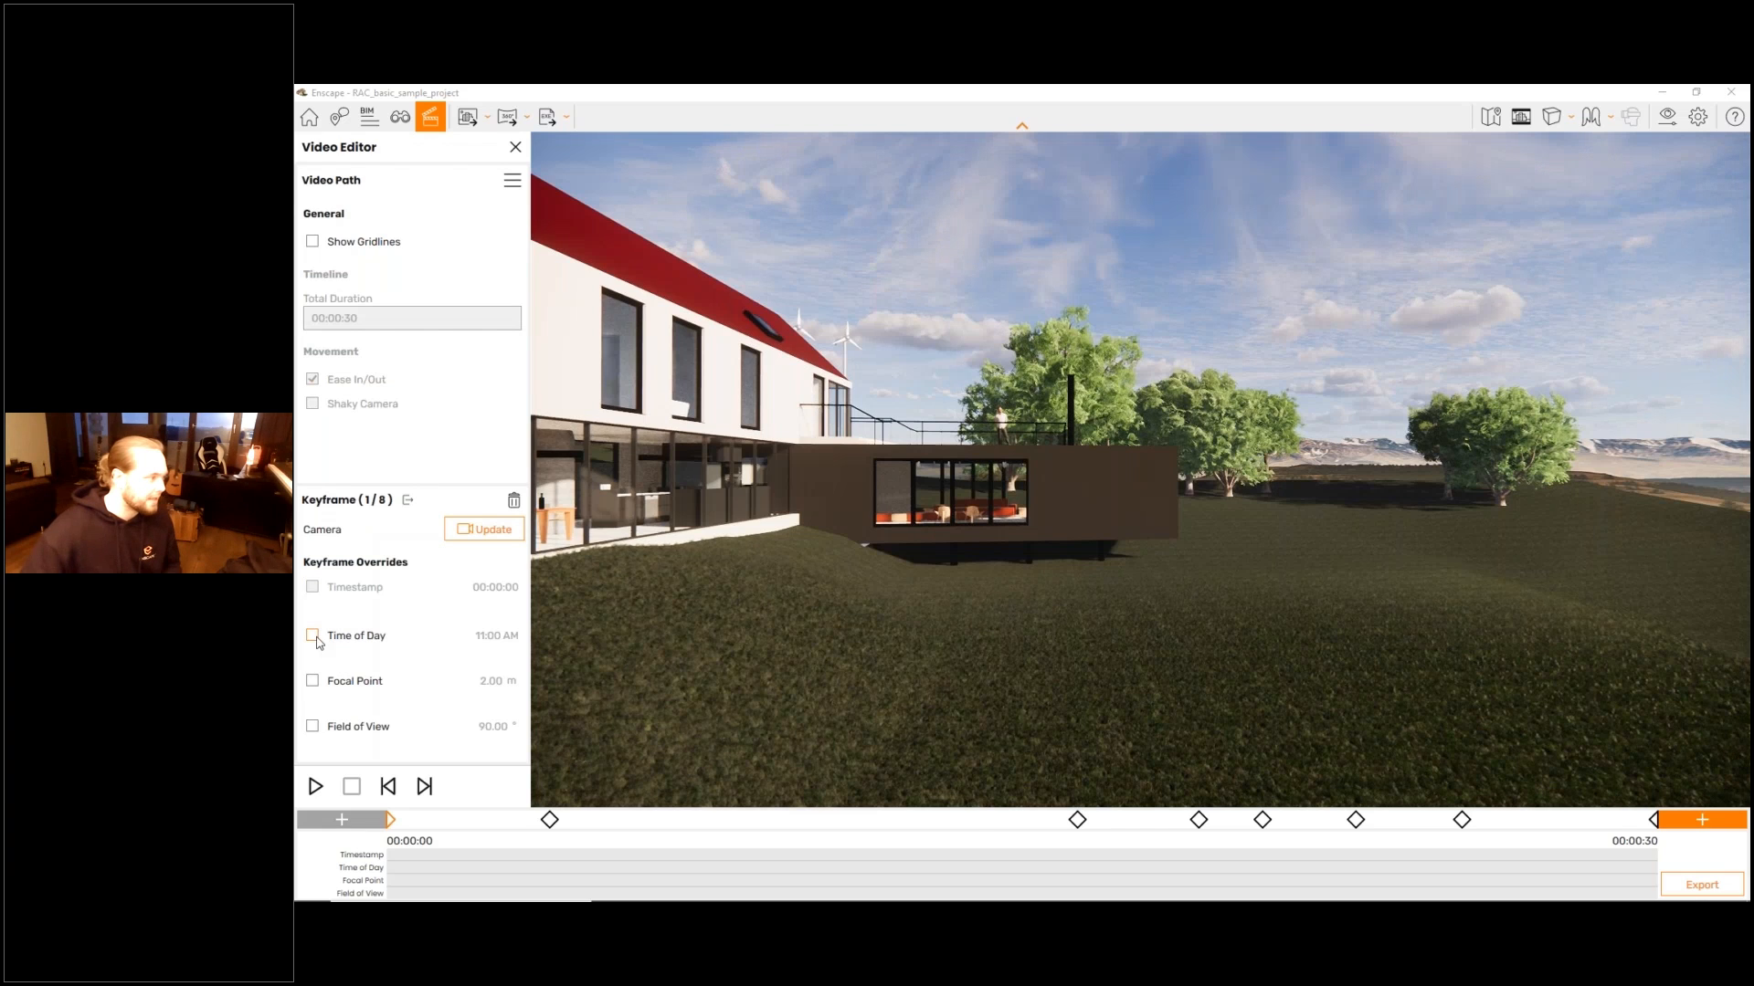
{"action": "left_click", "coordinate": [312, 635]}
{"action": "left_click", "coordinate": [373, 656]}
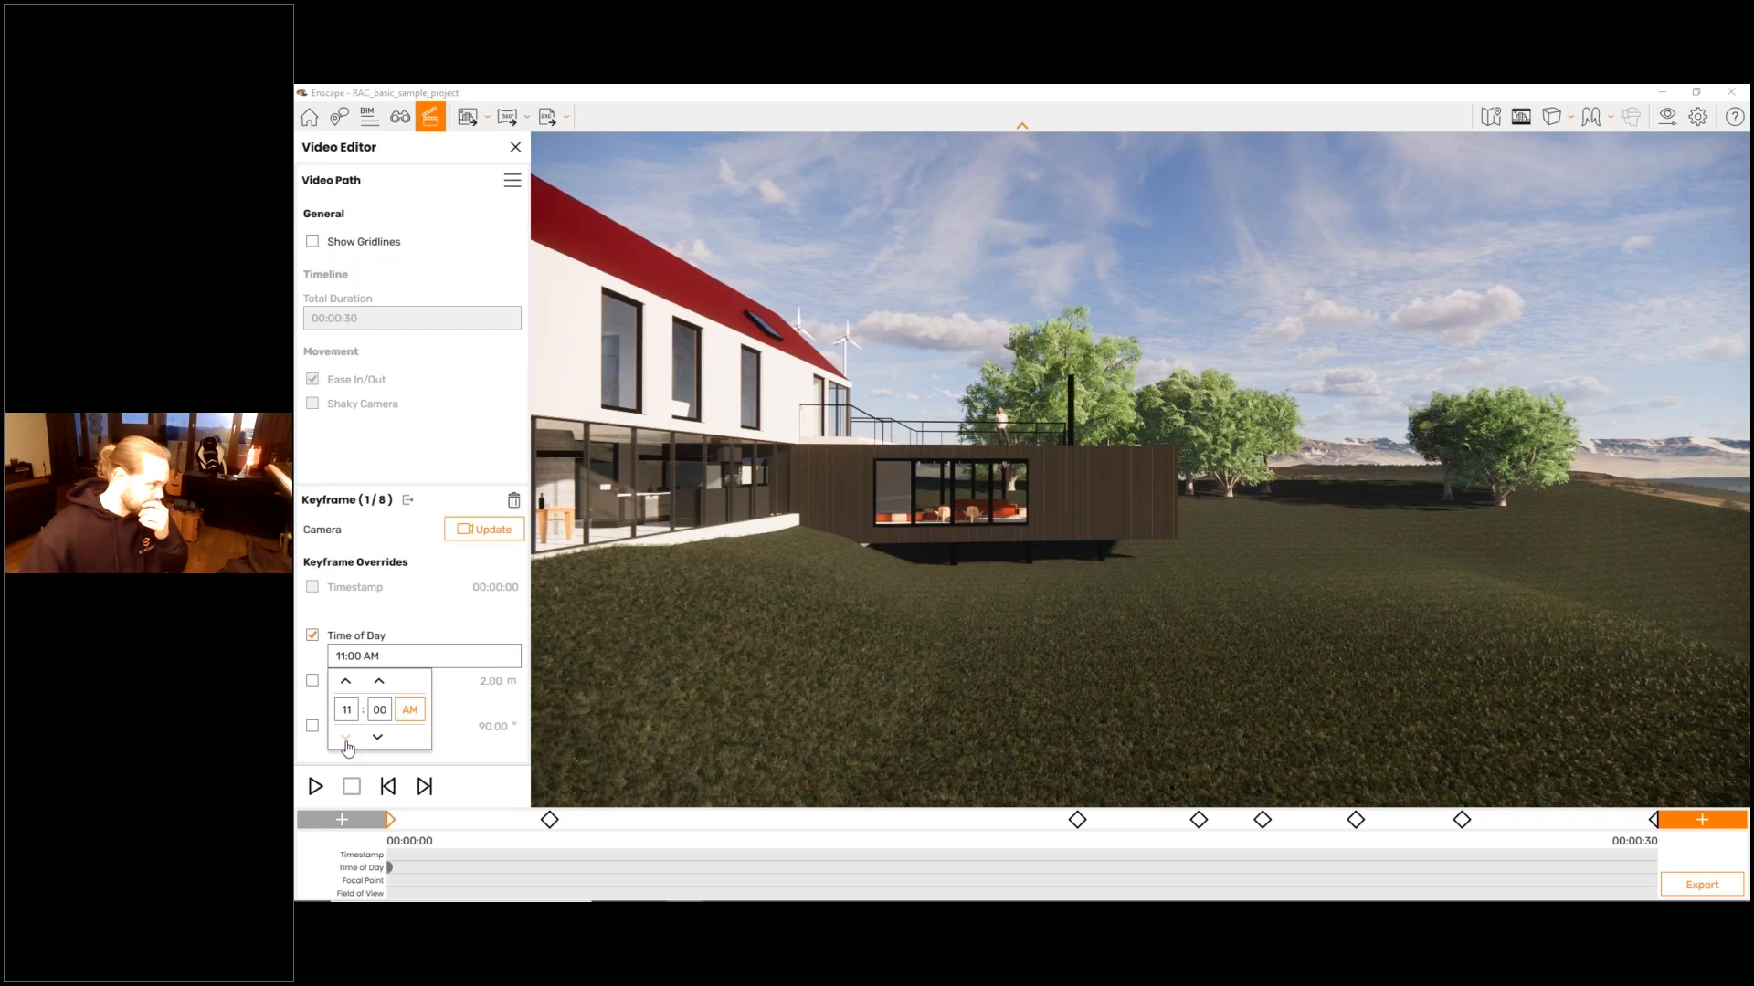
{"action": "left_click", "coordinate": [347, 741]}
{"action": "left_click", "coordinate": [347, 741]}
{"action": "left_click", "coordinate": [347, 741]}
{"action": "left_click", "coordinate": [347, 741]}
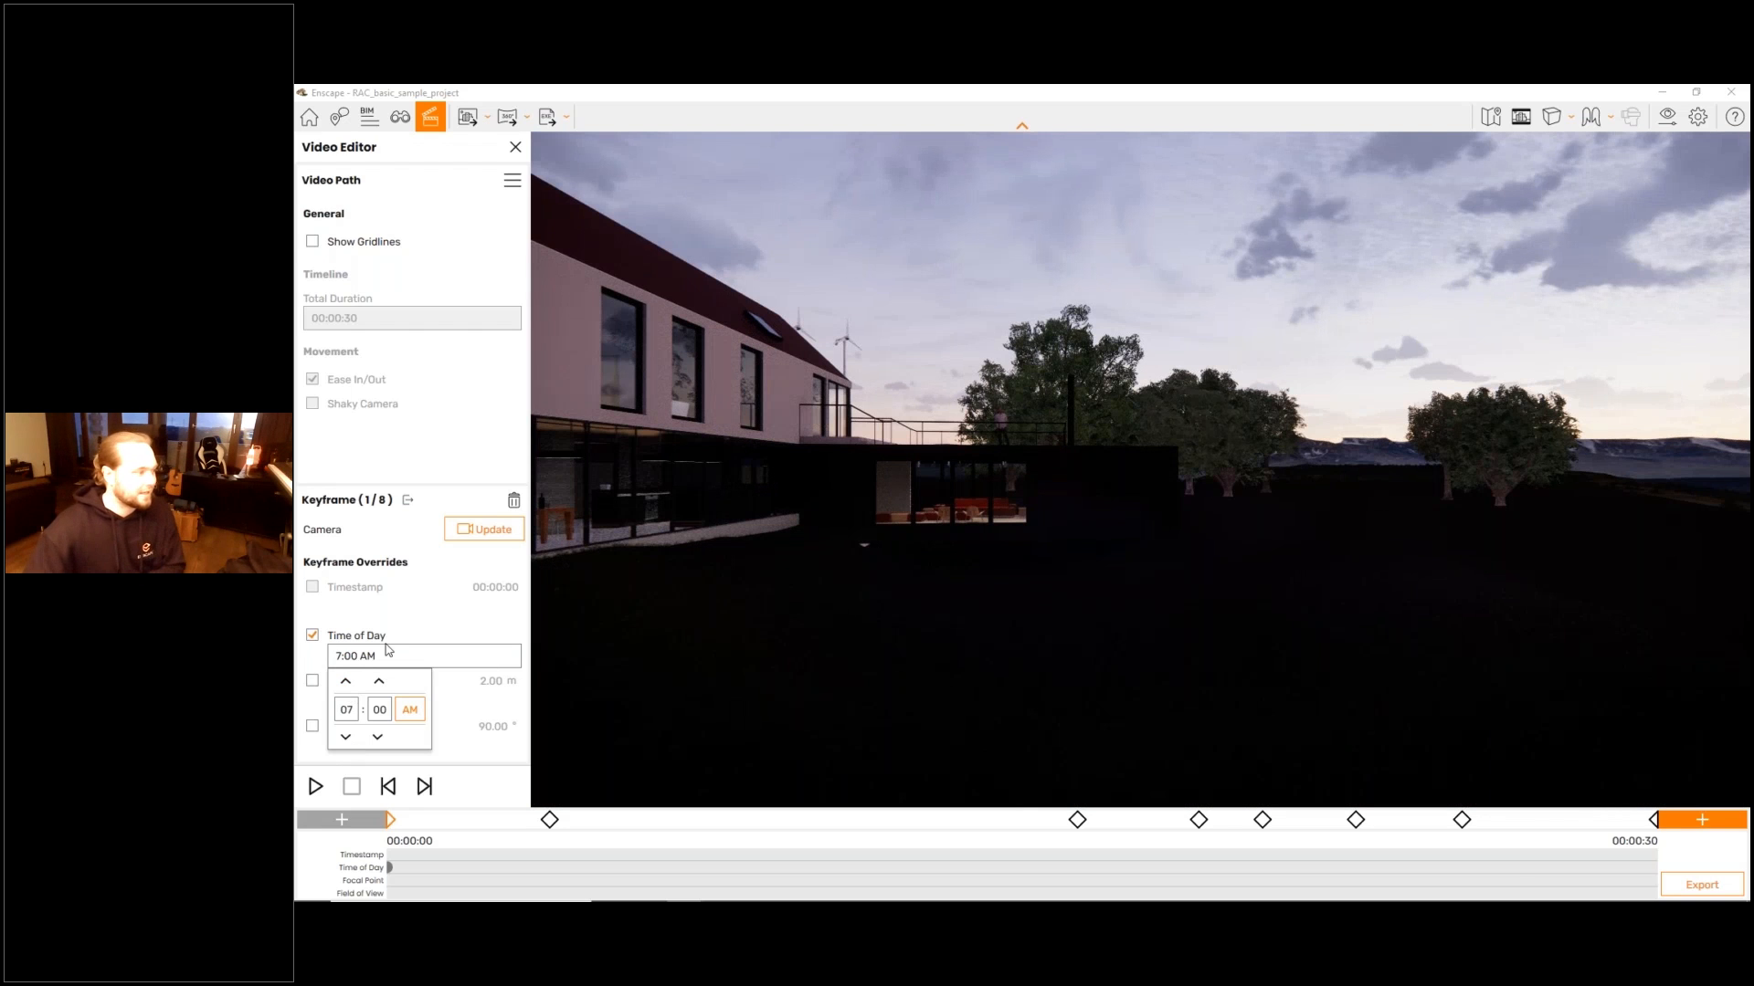
{"action": "left_click", "coordinate": [481, 532]}
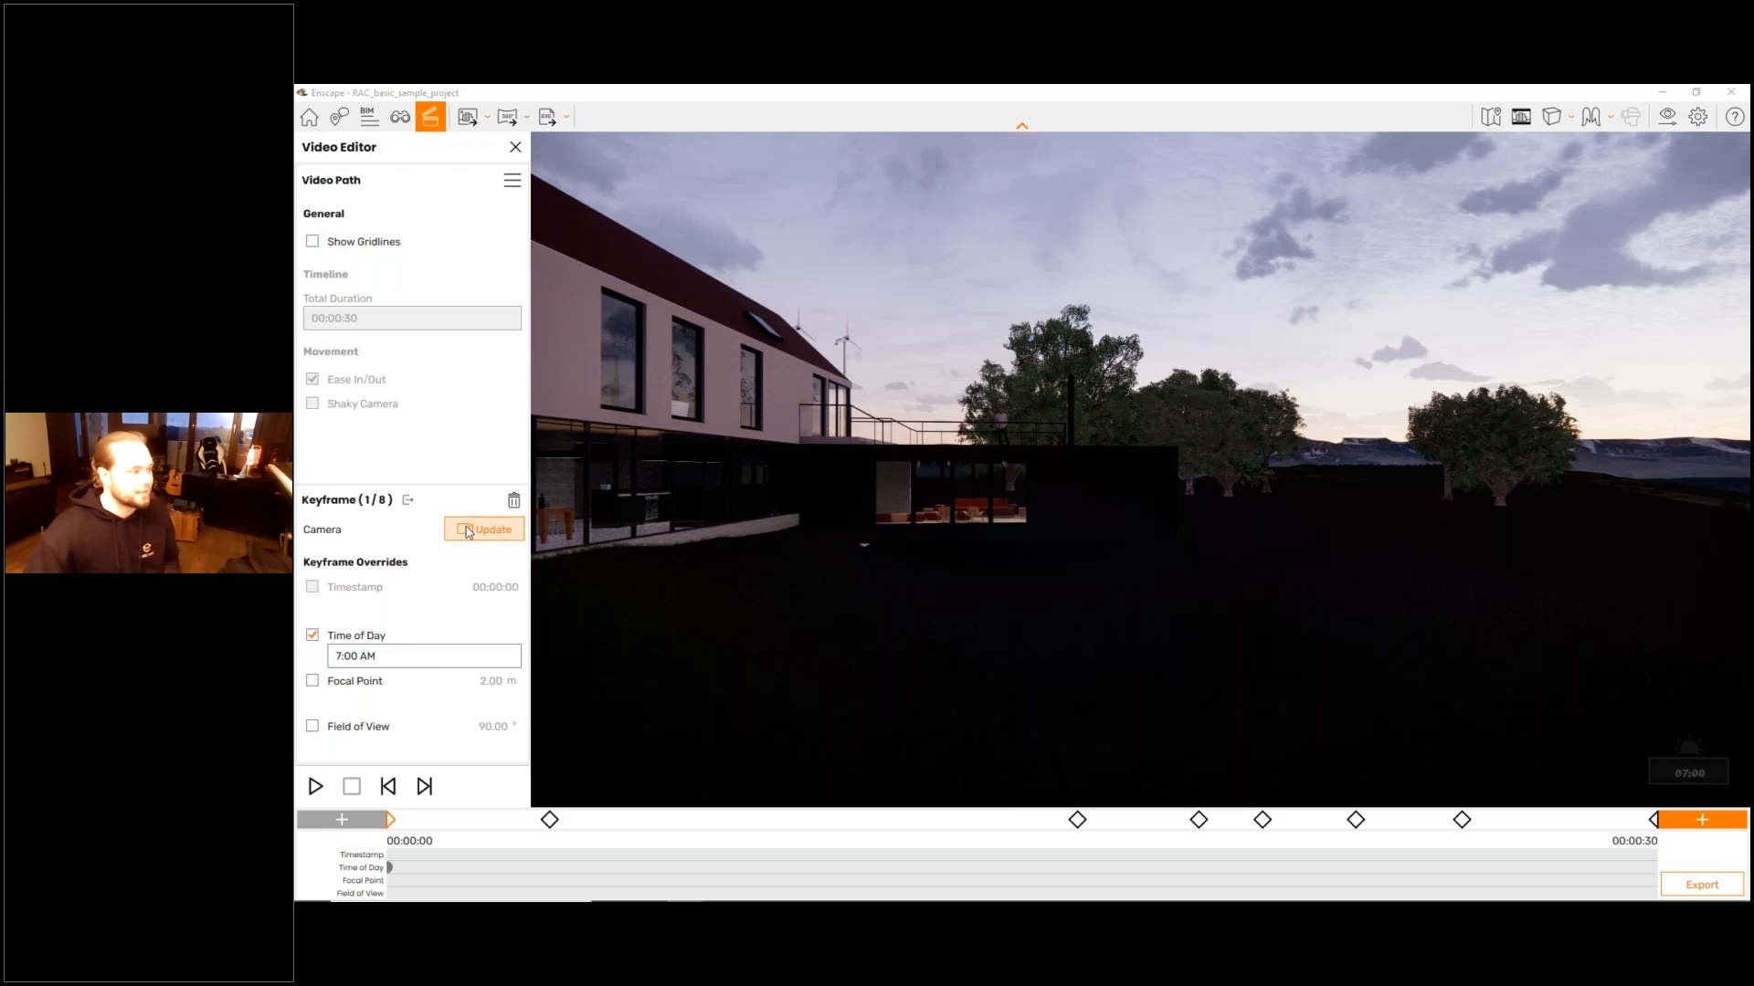
- Leave the first keyframe and examine its time-of-day marker in the scene and on the override timeline
{"action": "key", "text": "Escape"}
{"action": "key", "text": "s"}
{"action": "left_click_drag", "start_coordinate": [928, 657], "coordinate": [822, 641]}
{"action": "key", "text": "s"}
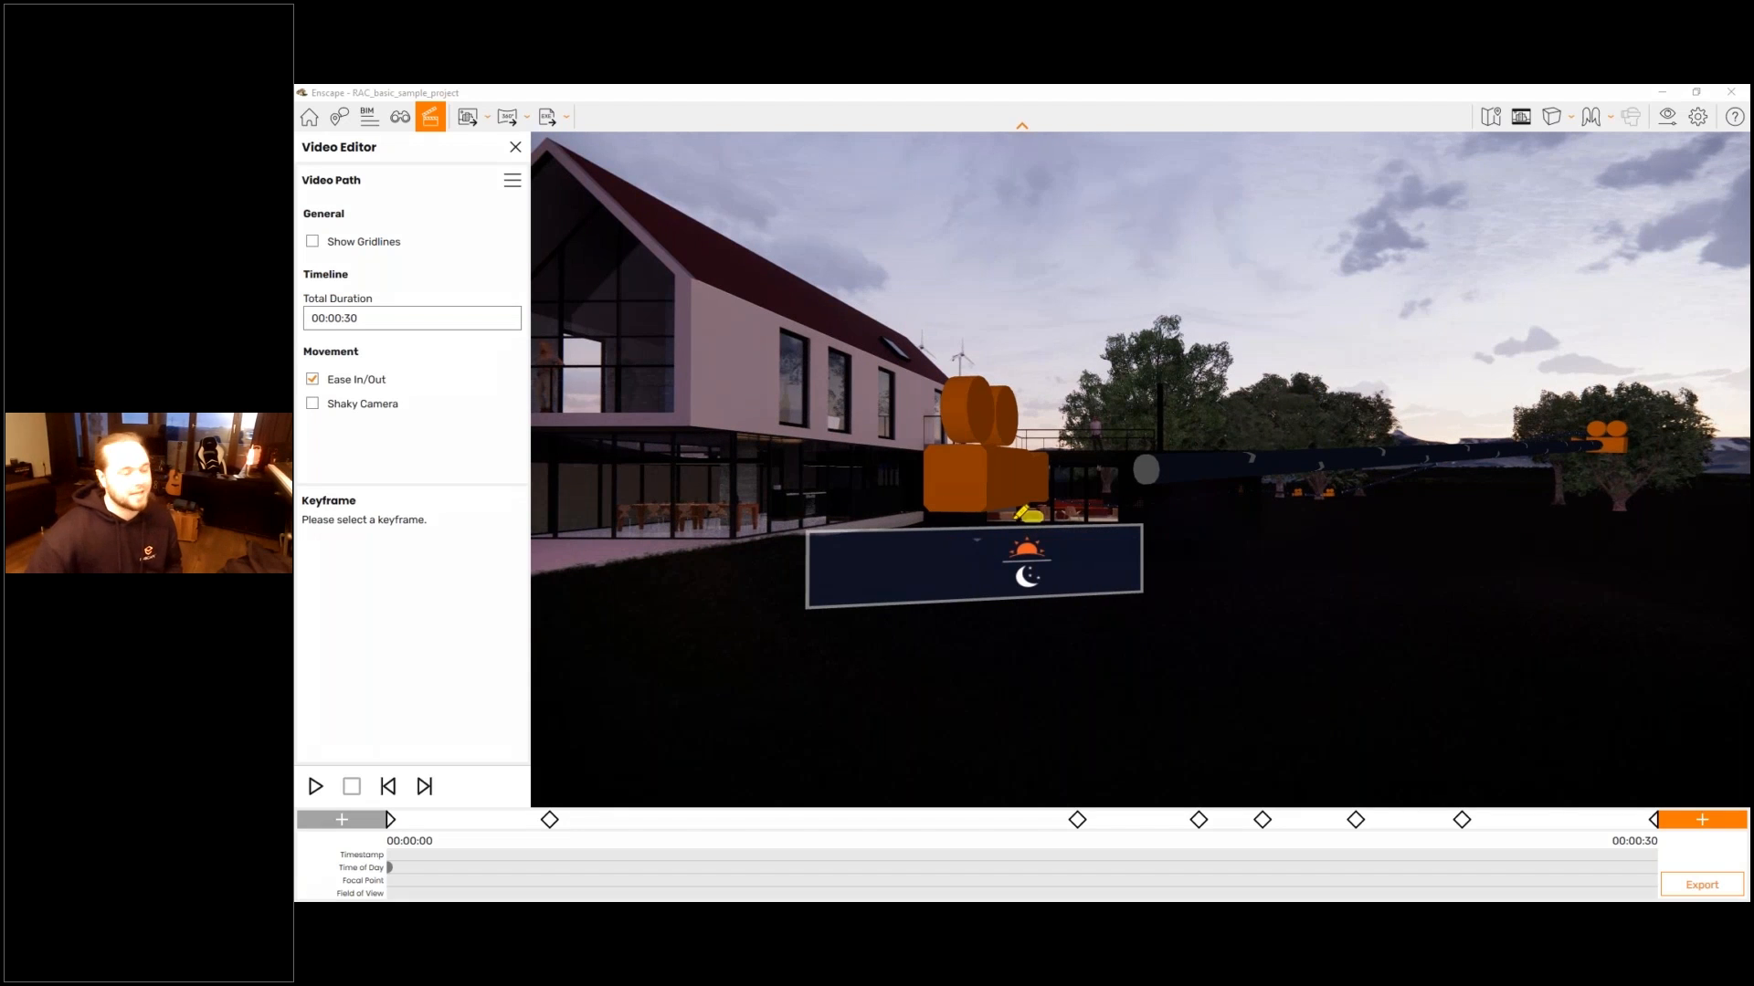
{"action": "left_click_drag", "start_coordinate": [1019, 518], "coordinate": [1021, 517]}
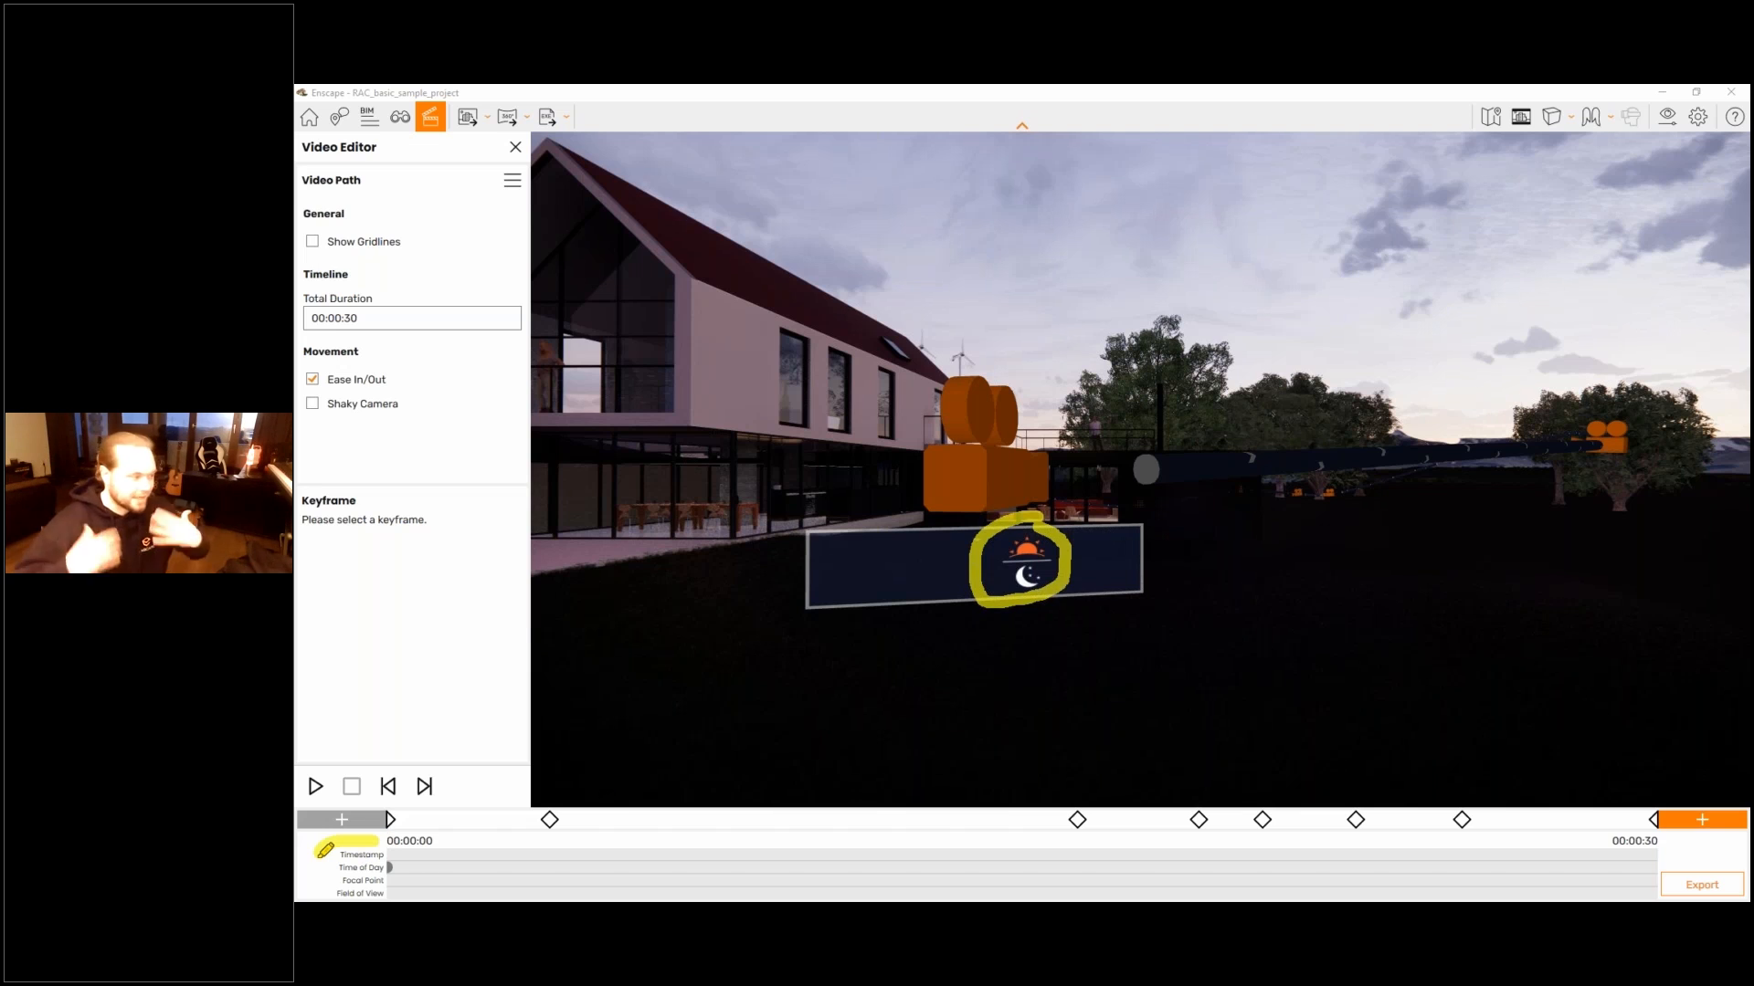
{"action": "left_click_drag", "start_coordinate": [374, 839], "coordinate": [313, 899]}
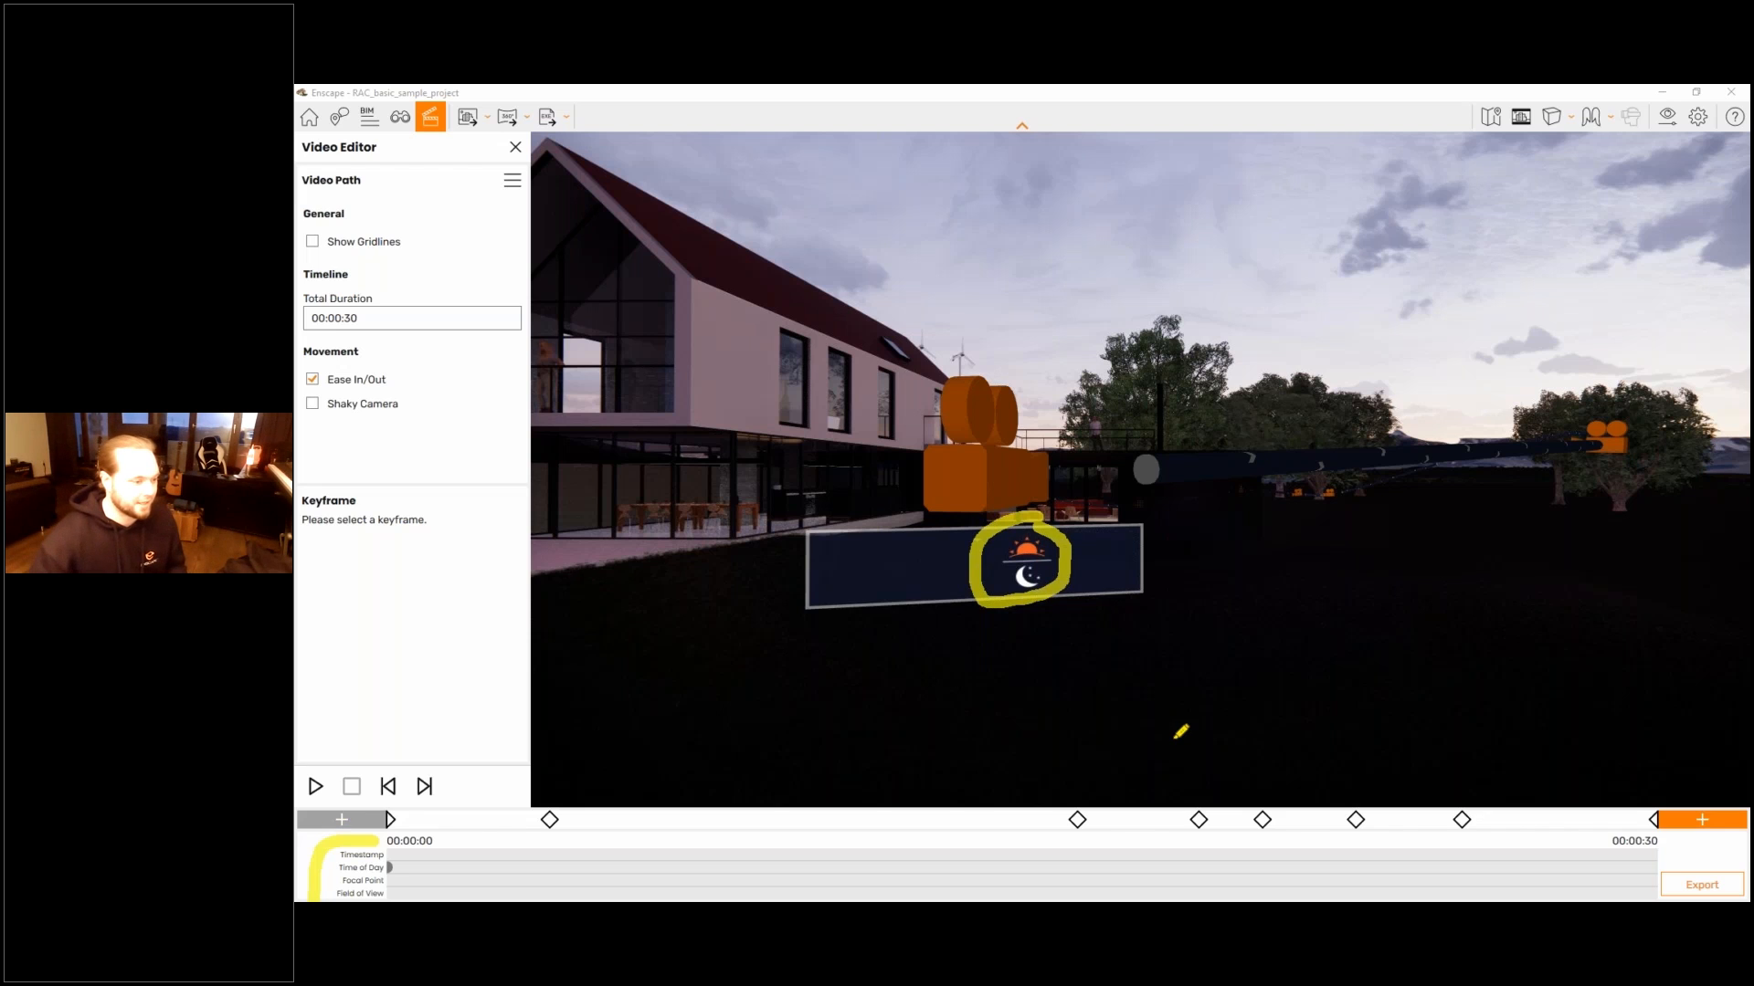
- Override the seventh keyframe's time of day with 10:00 AM and update its camera
{"action": "left_click", "coordinate": [1461, 820]}
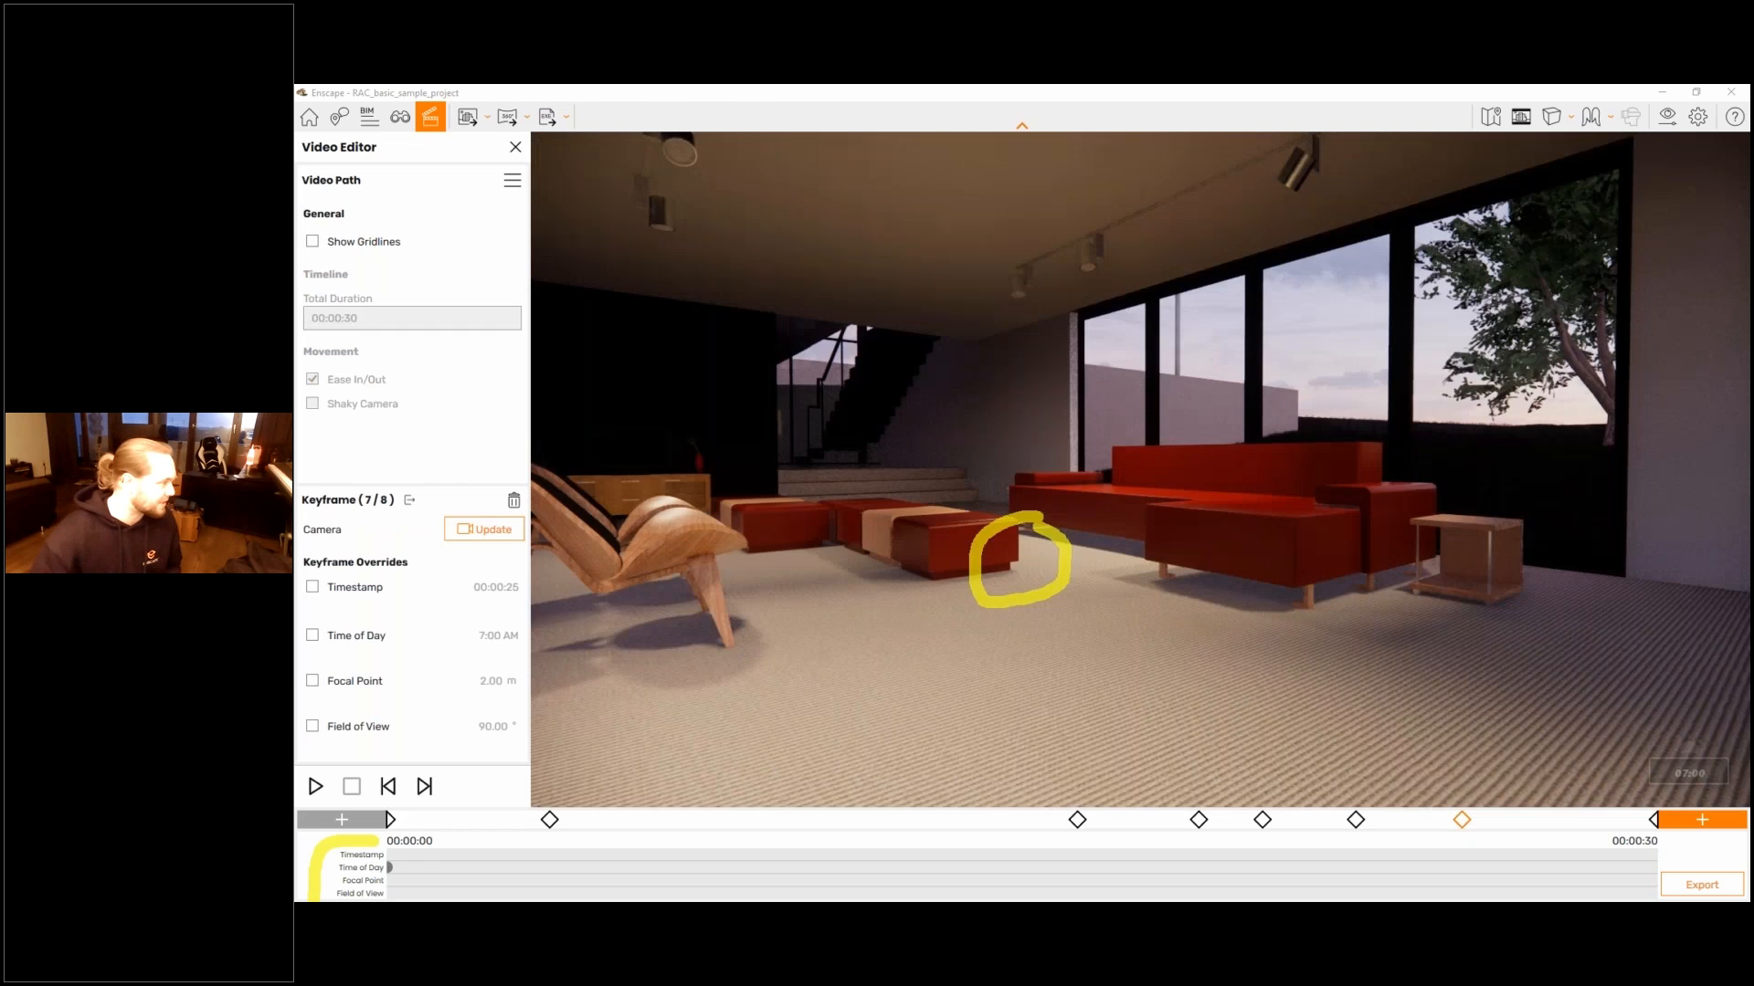
{"action": "key", "text": "Escape"}
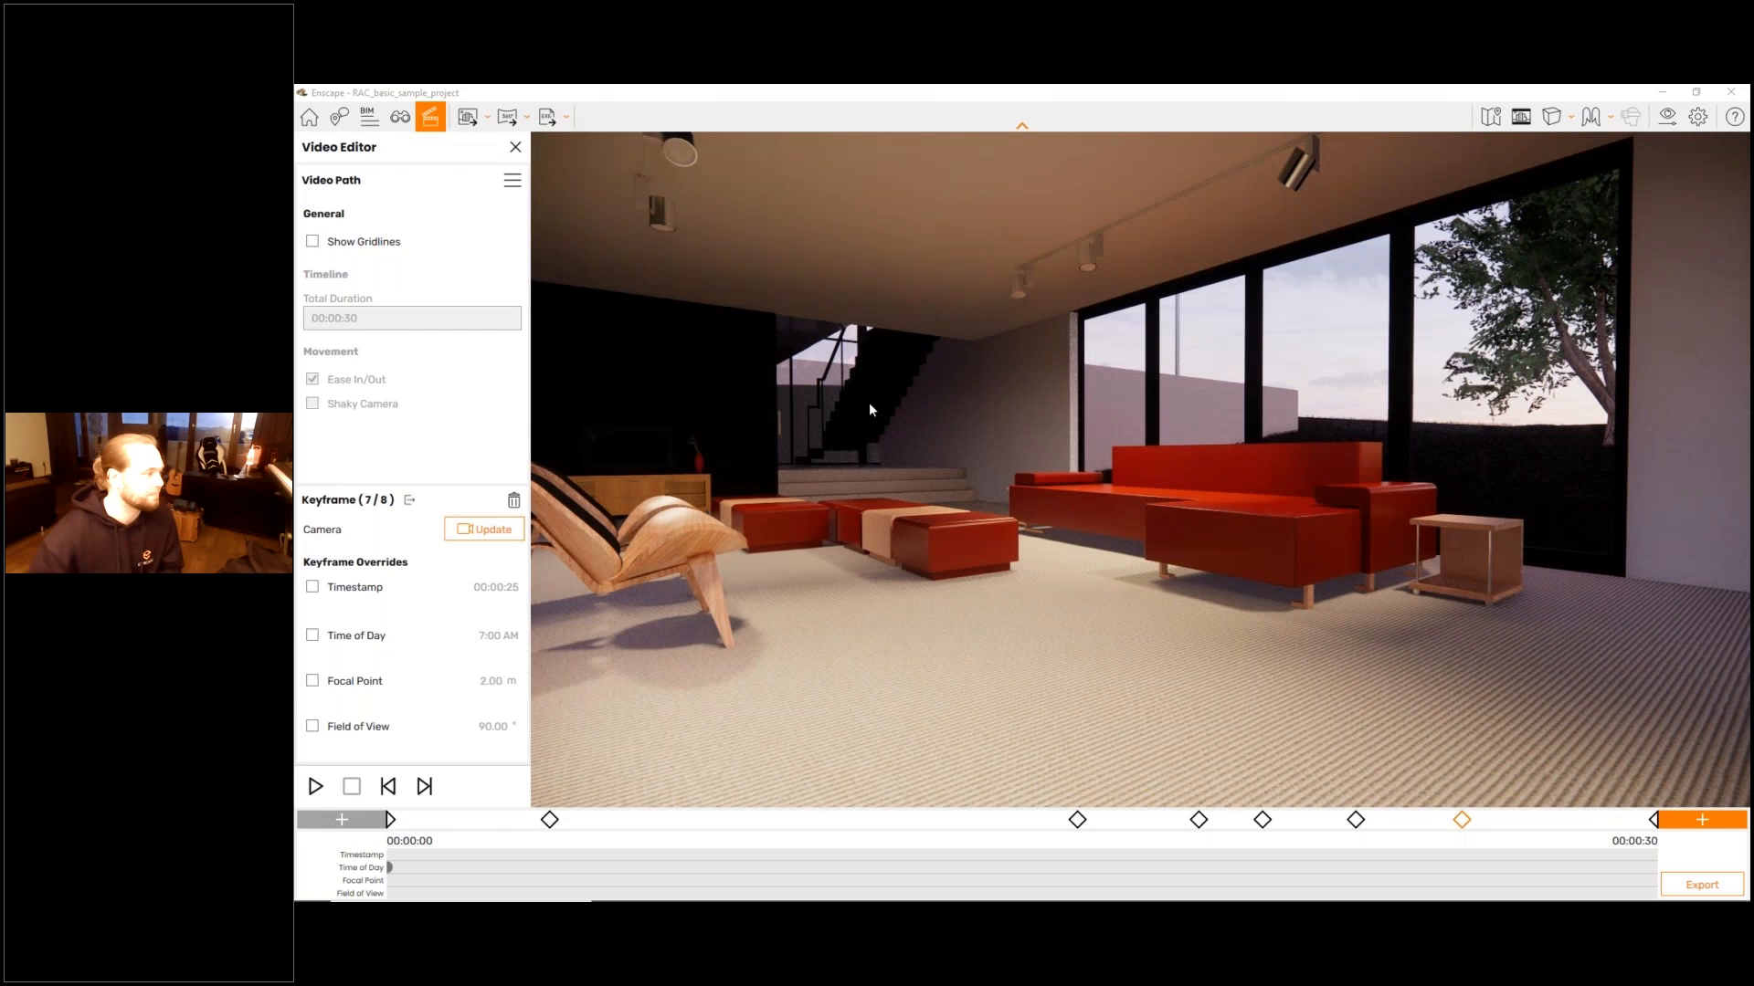
{"action": "left_click", "coordinate": [312, 635]}
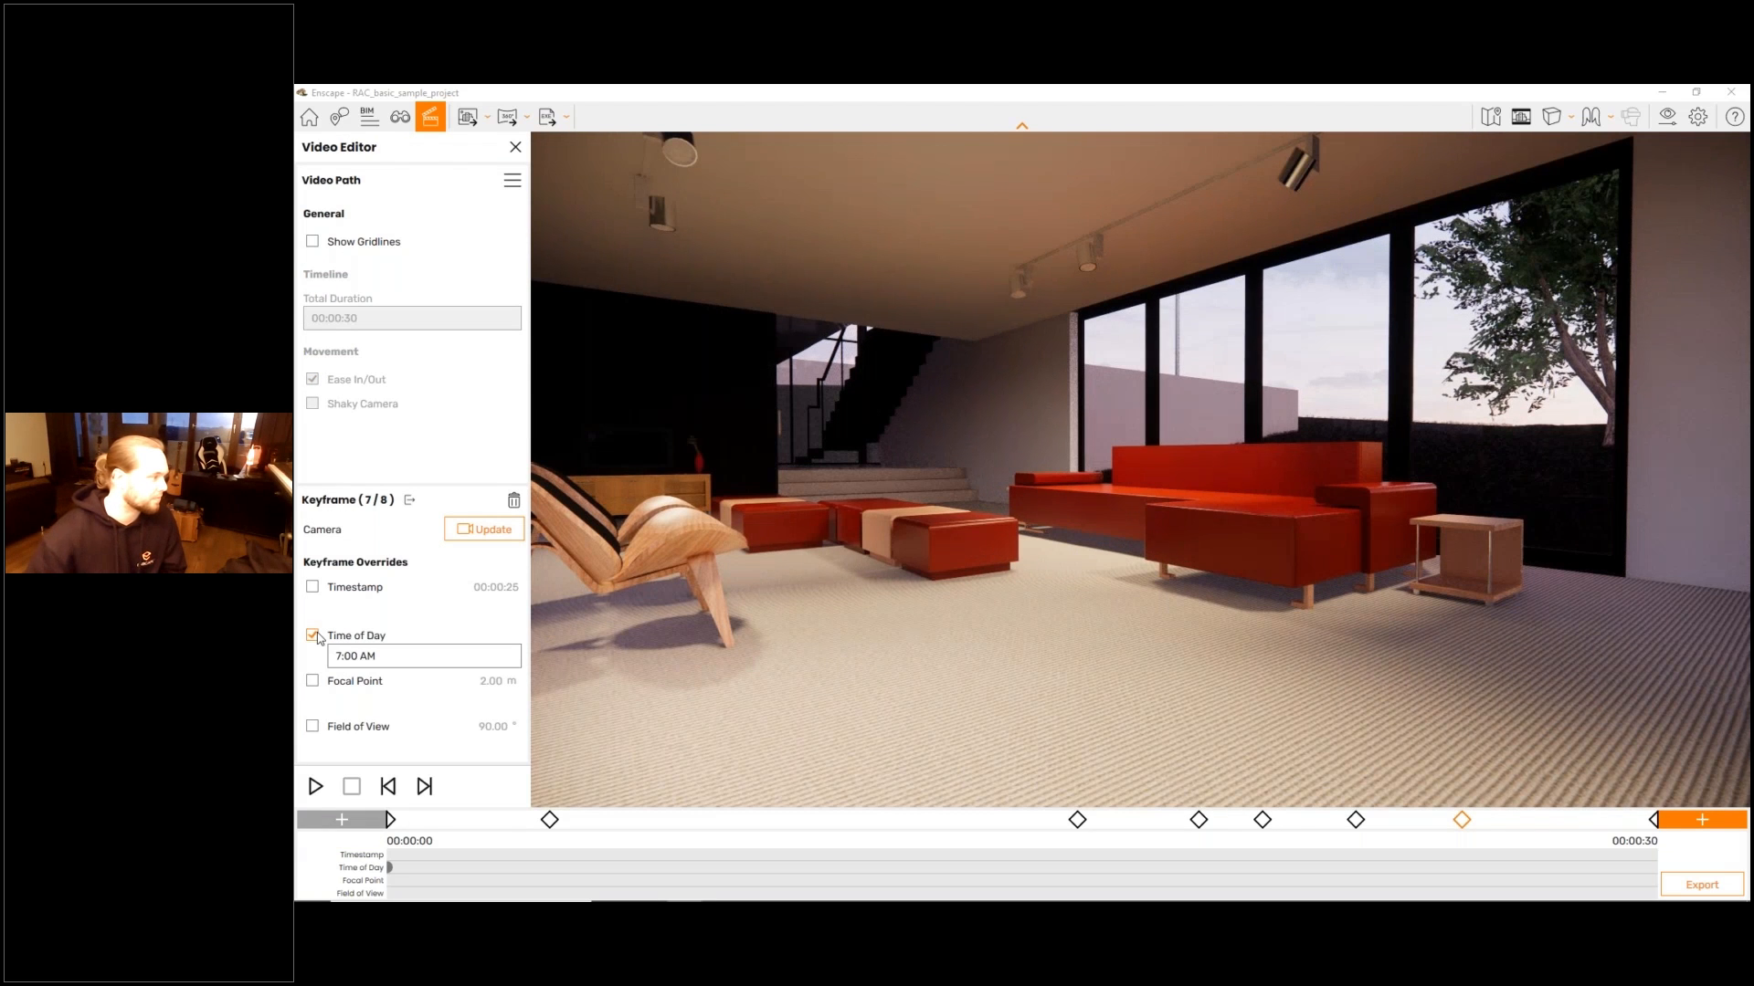
{"action": "left_click", "coordinate": [351, 656]}
{"action": "left_click", "coordinate": [346, 681]}
{"action": "left_click", "coordinate": [346, 681]}
{"action": "left_click", "coordinate": [346, 681]}
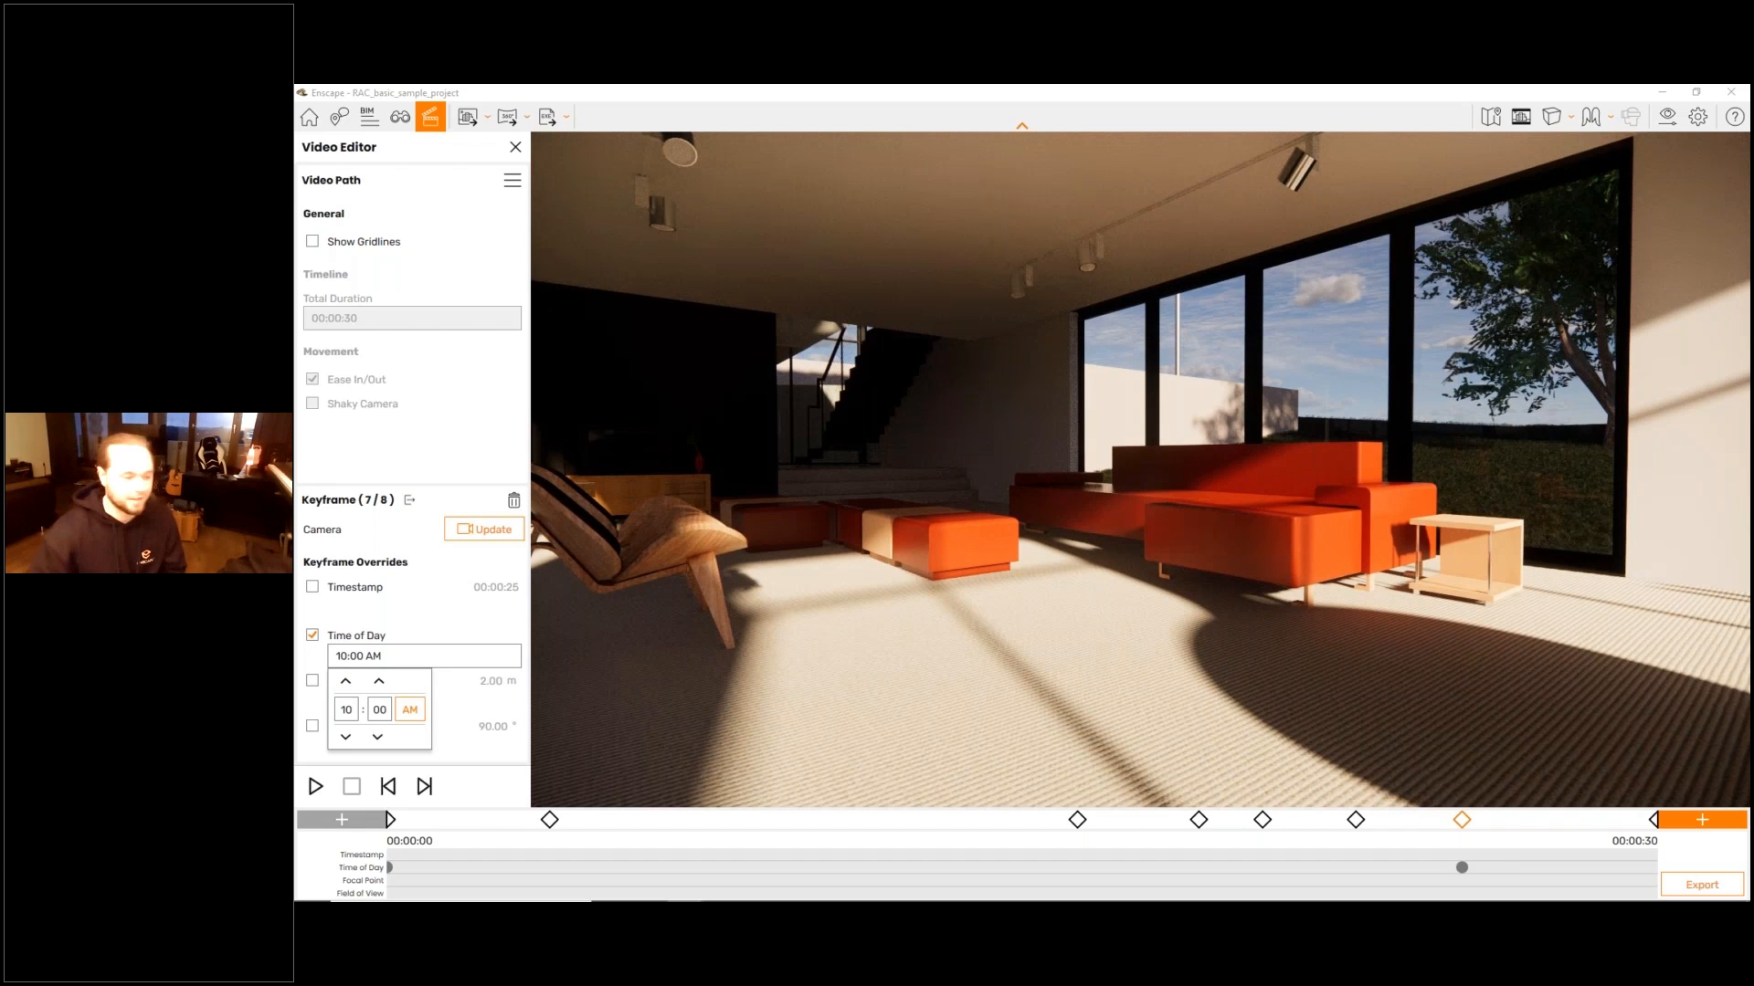
{"action": "key", "text": "Escape"}
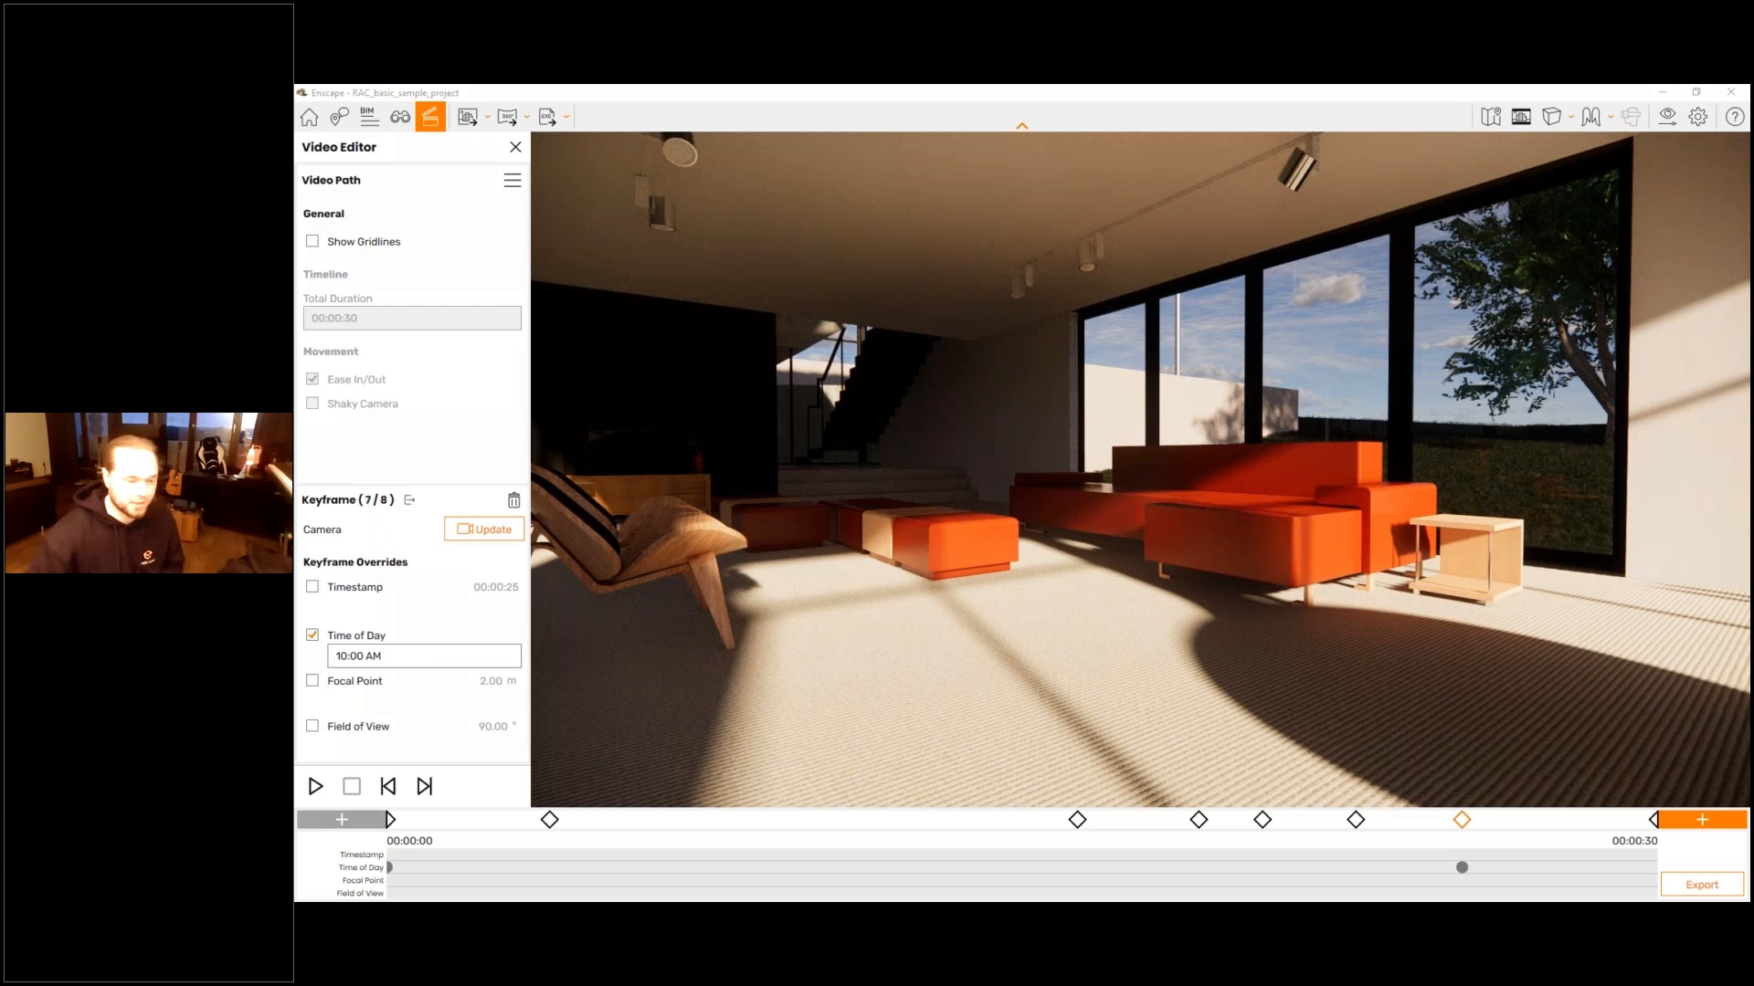
{"action": "left_click_drag", "start_coordinate": [1445, 858], "coordinate": [1466, 847]}
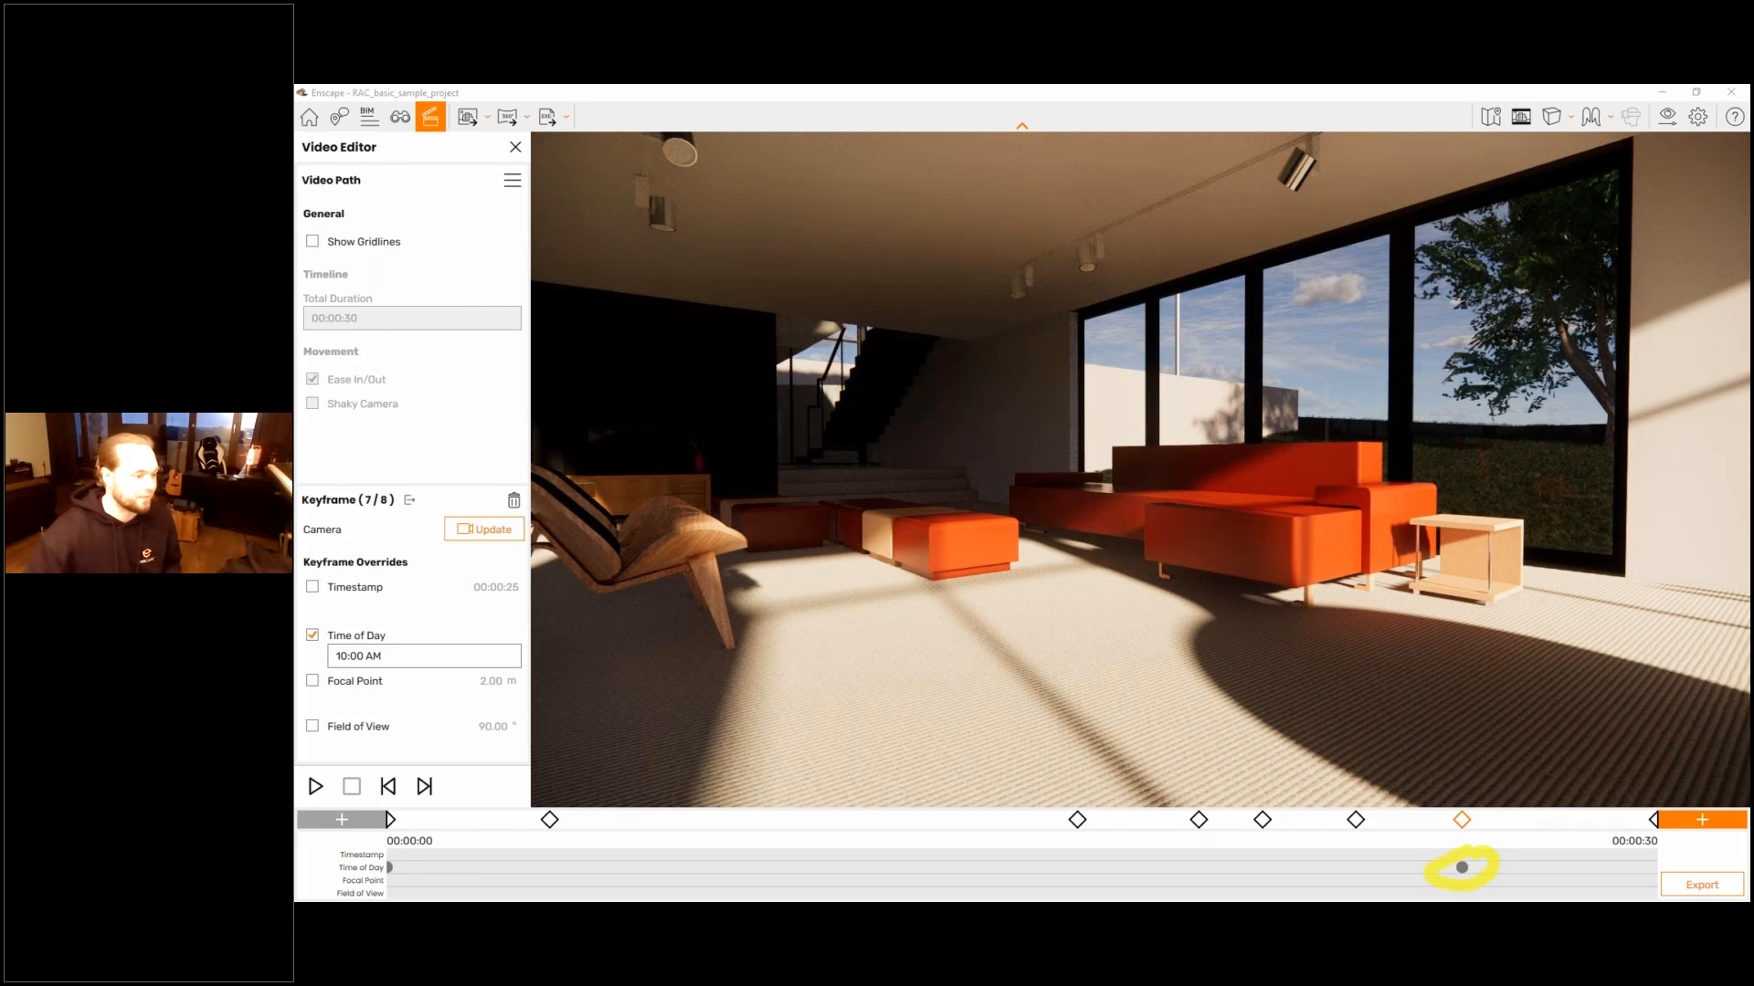
{"action": "key", "text": "Escape"}
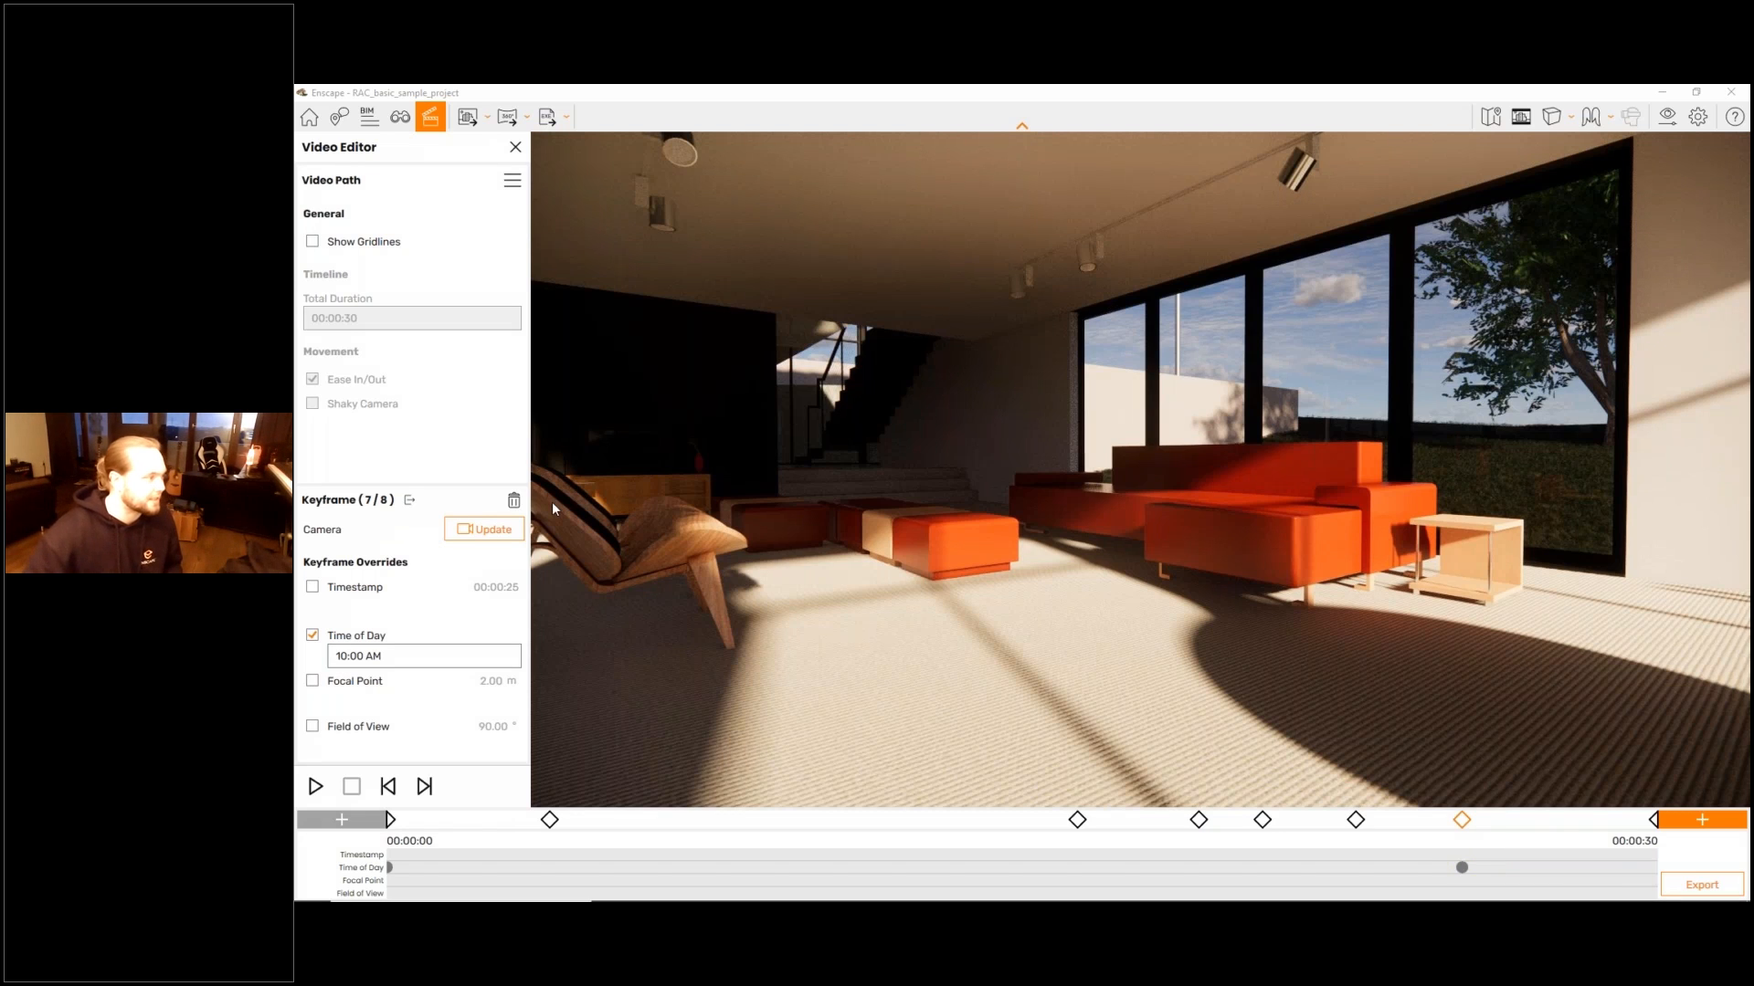
{"action": "left_click", "coordinate": [508, 535]}
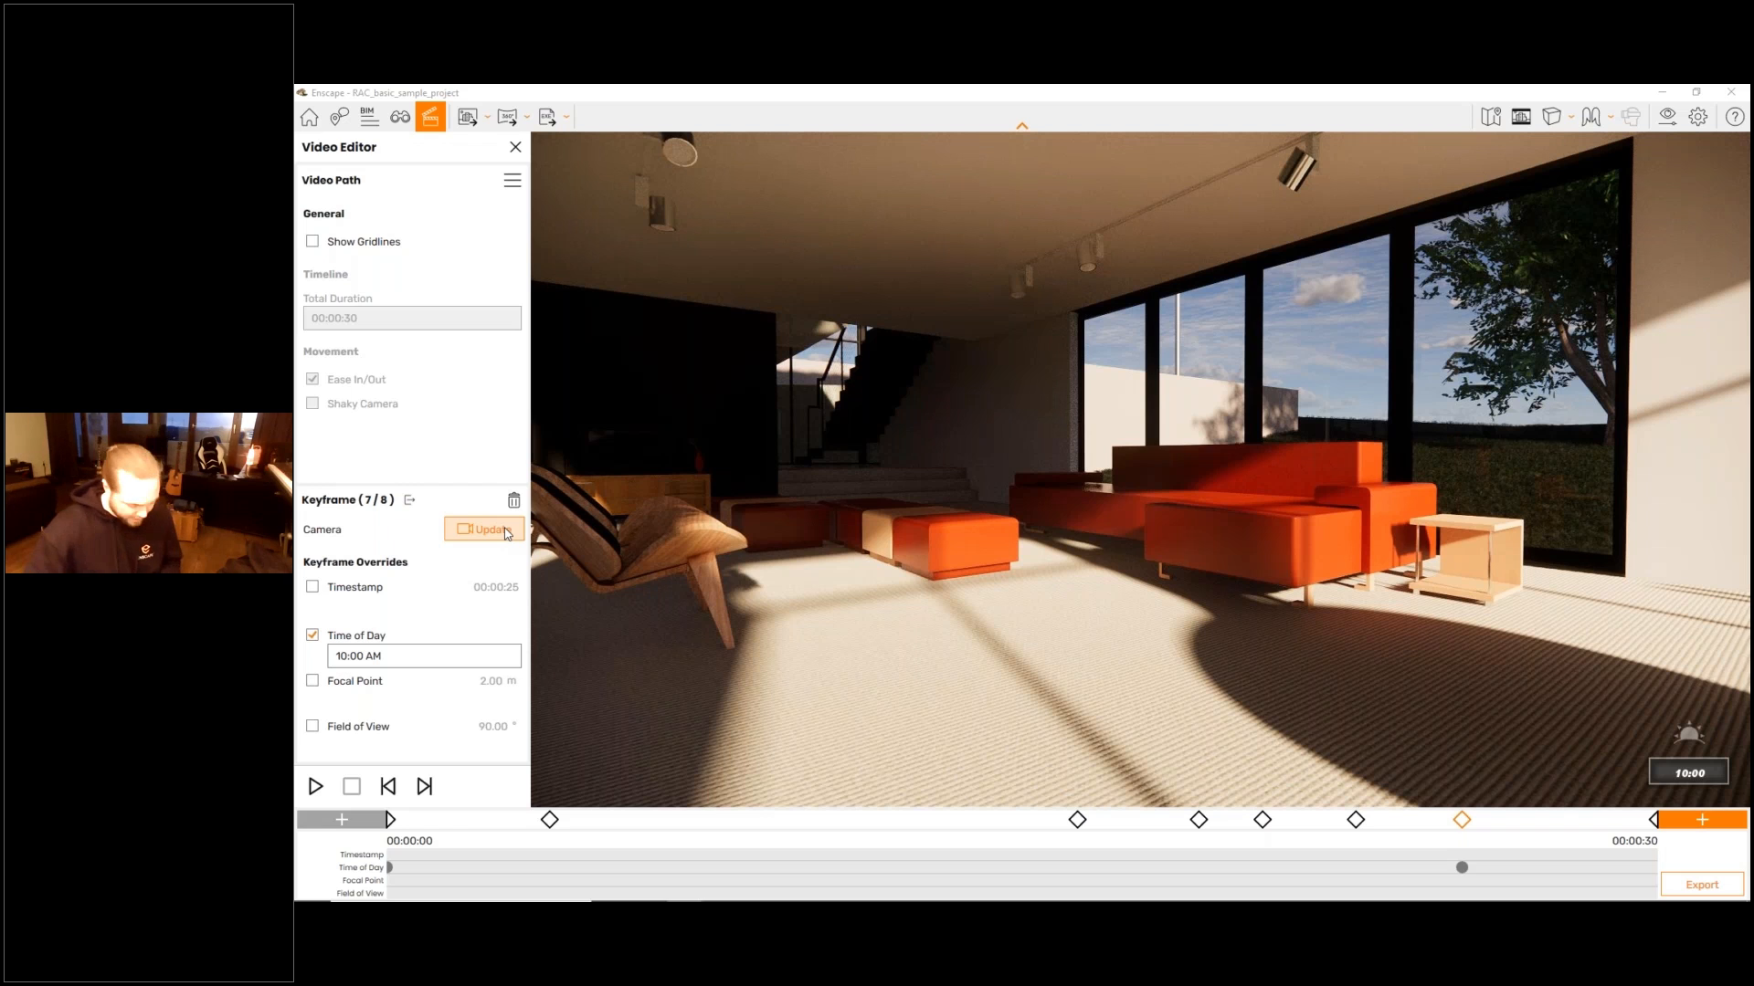
- Return to the path overview, open the fourth keyframe by the terrace, and examine its timestamp override option
{"action": "key", "text": "space"}
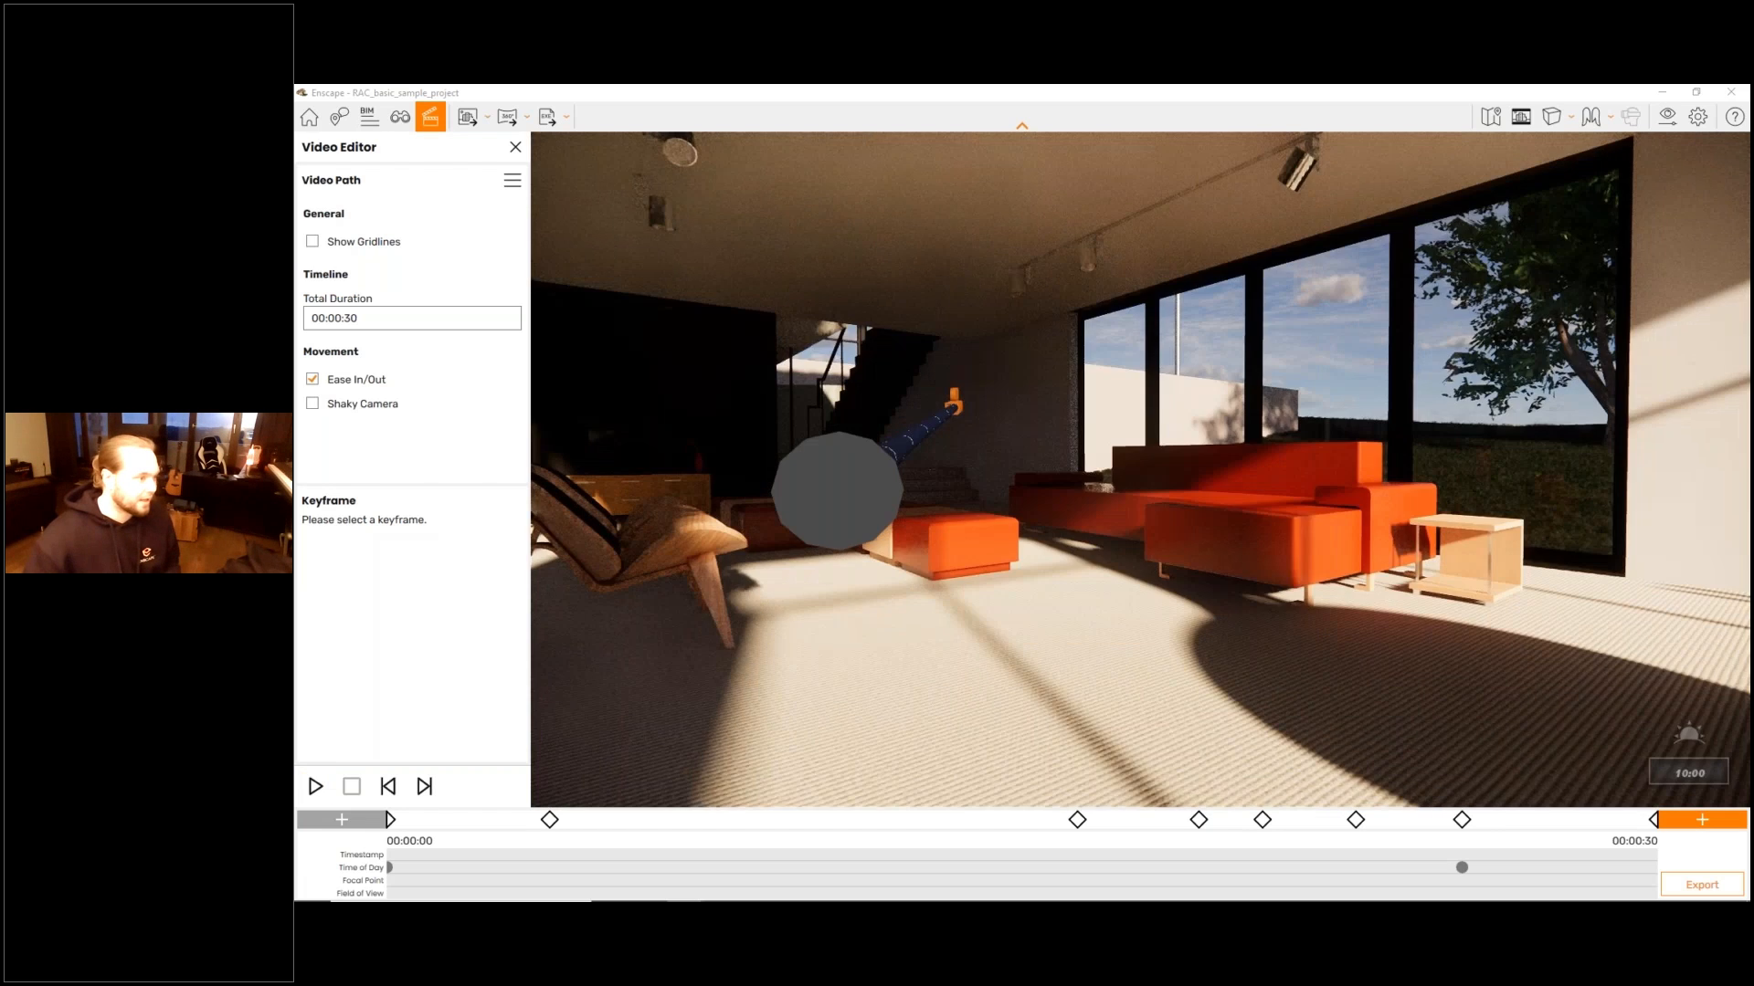
{"action": "key", "text": "s"}
{"action": "mouse_move", "coordinate": [1003, 685]}
{"action": "left_mouse_down"}
{"action": "mouse_move", "coordinate": [850, 667]}
{"action": "mouse_move", "coordinate": [1202, 556]}
{"action": "left_mouse_up"}
{"action": "key", "text": "s"}
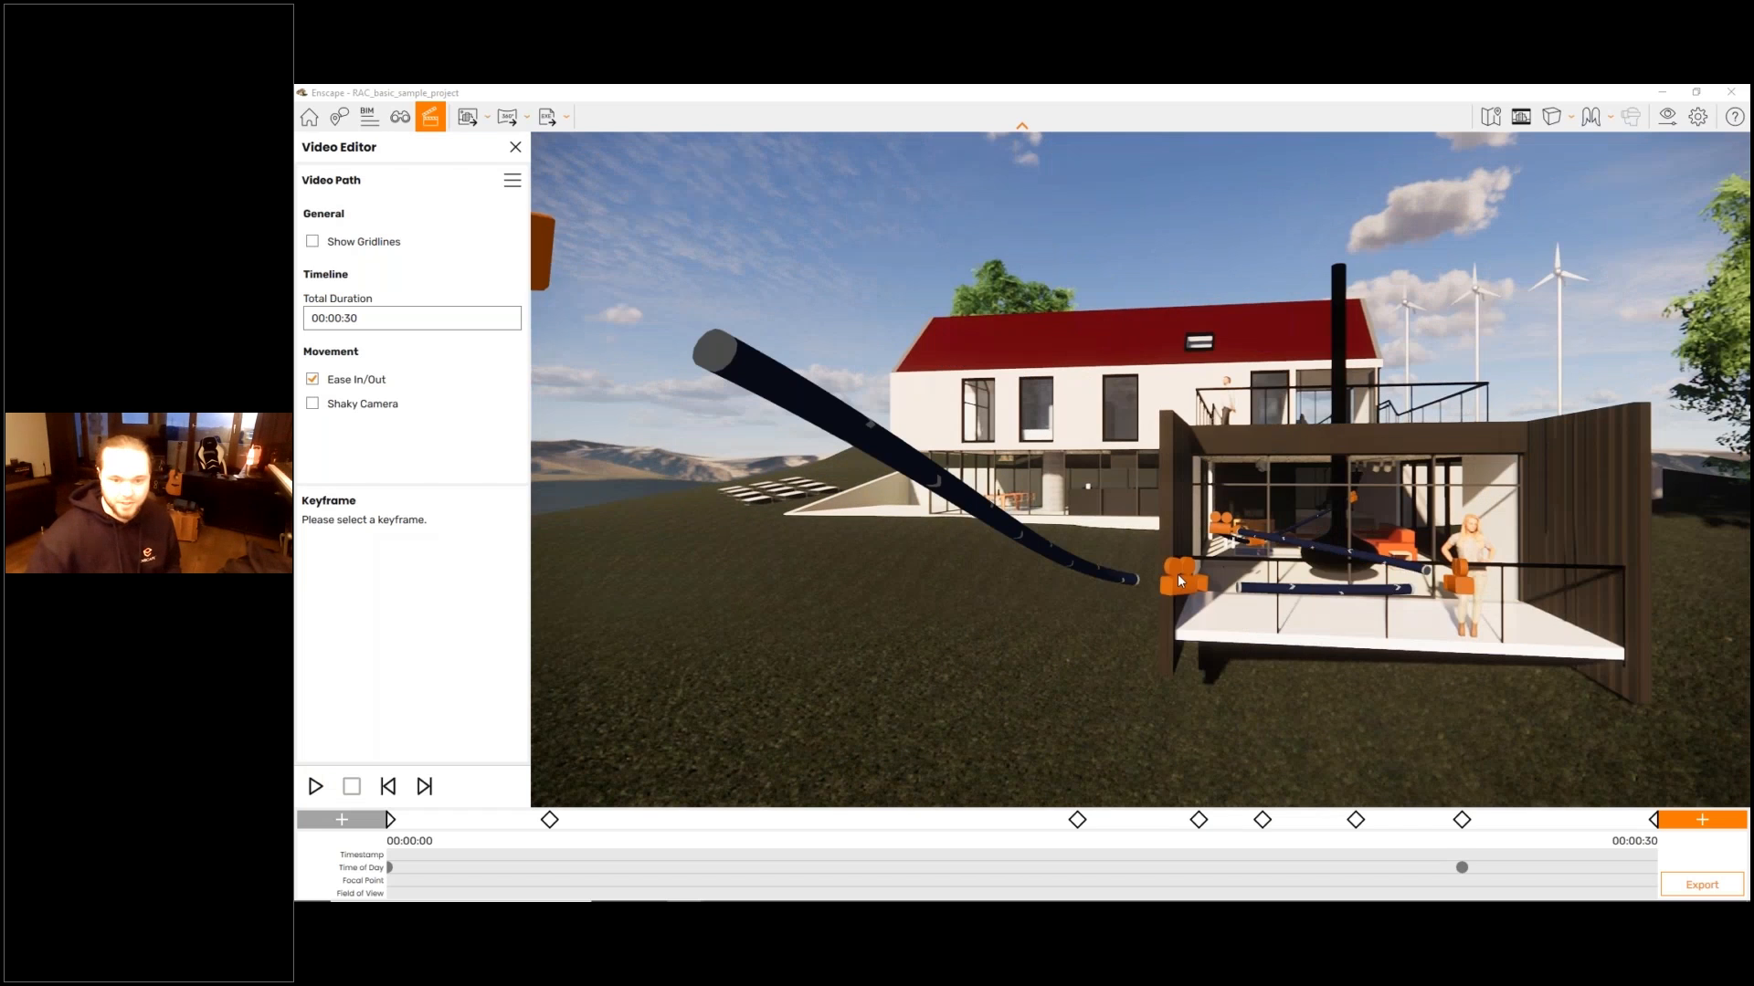
{"action": "left_click", "coordinate": [1175, 581]}
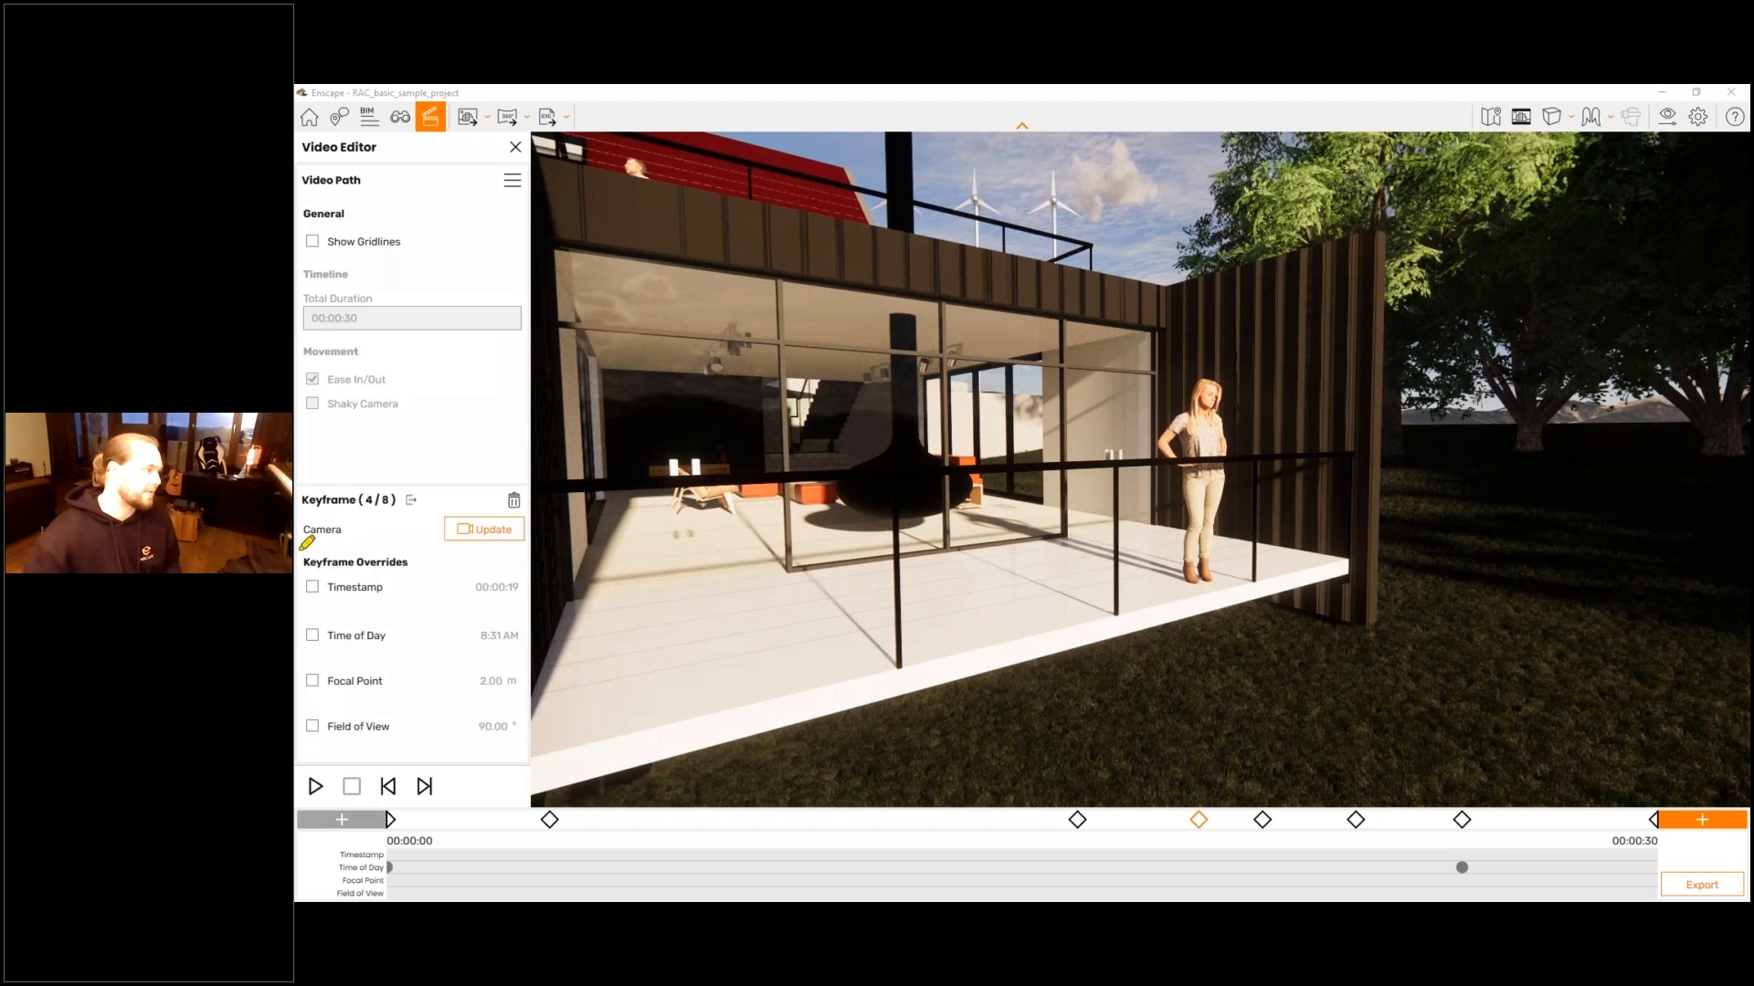
{"action": "mouse_move", "coordinate": [301, 548]}
{"action": "left_mouse_down"}
{"action": "mouse_move", "coordinate": [514, 553]}
{"action": "mouse_move", "coordinate": [343, 628]}
{"action": "mouse_move", "coordinate": [299, 551]}
{"action": "left_mouse_up"}
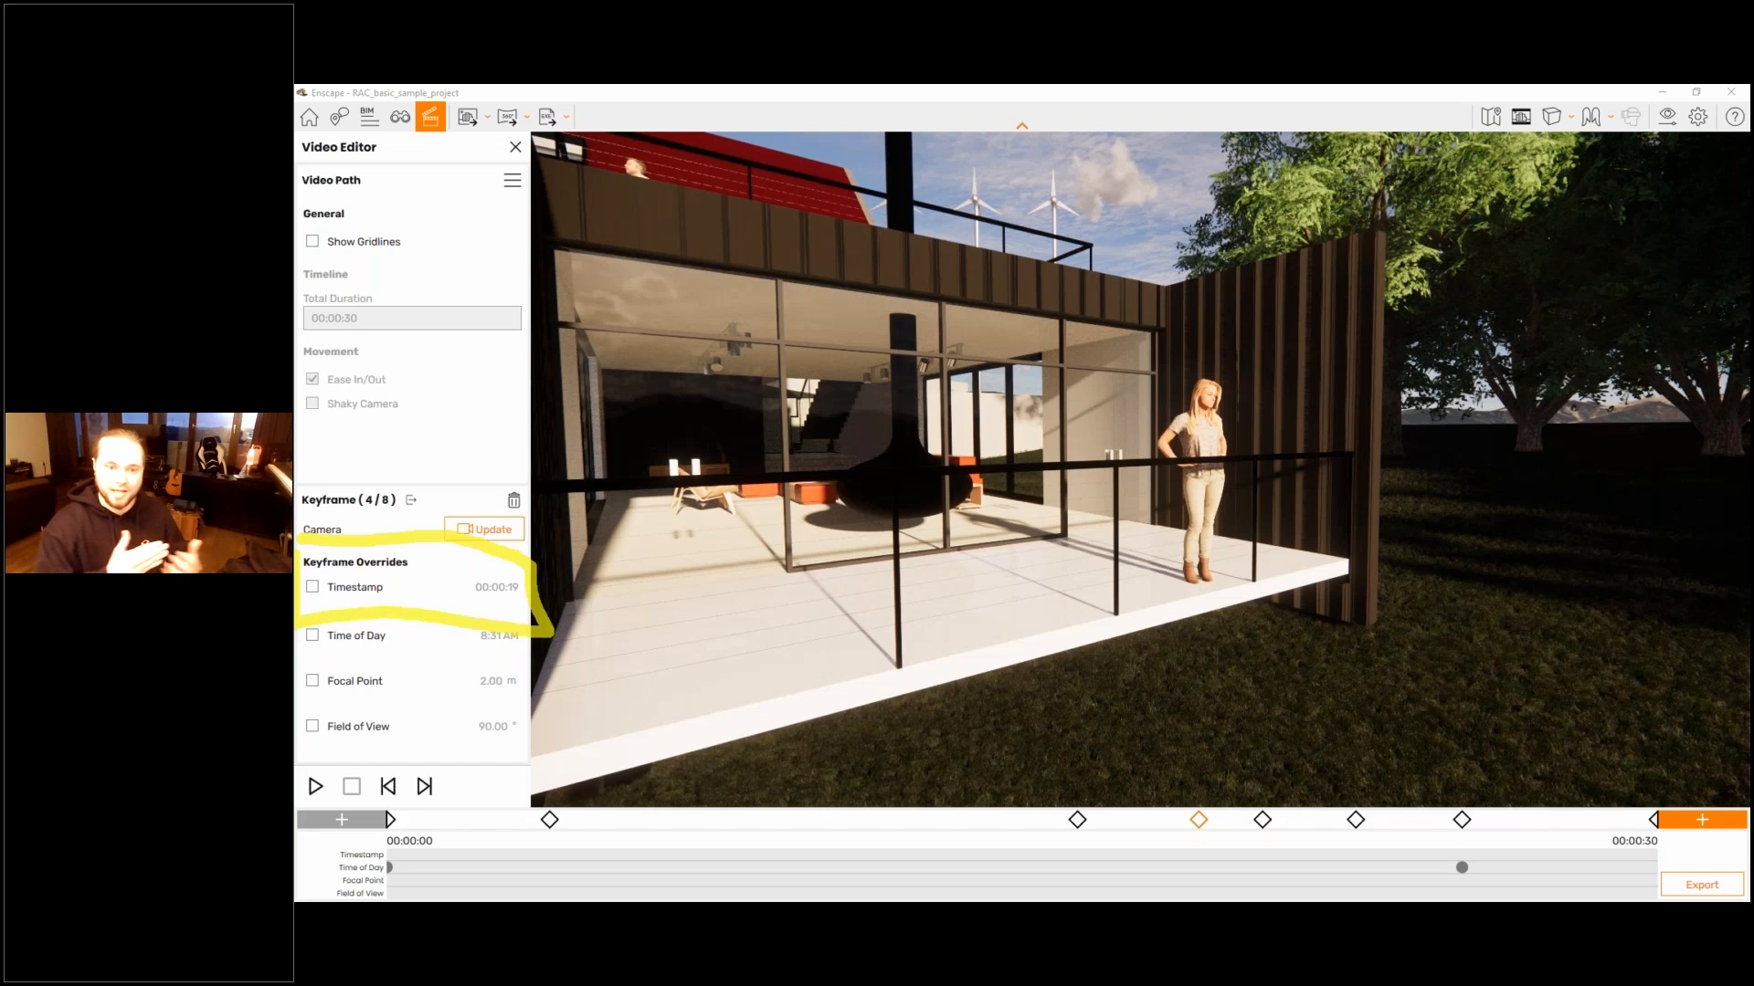
{"action": "key", "text": "Escape"}
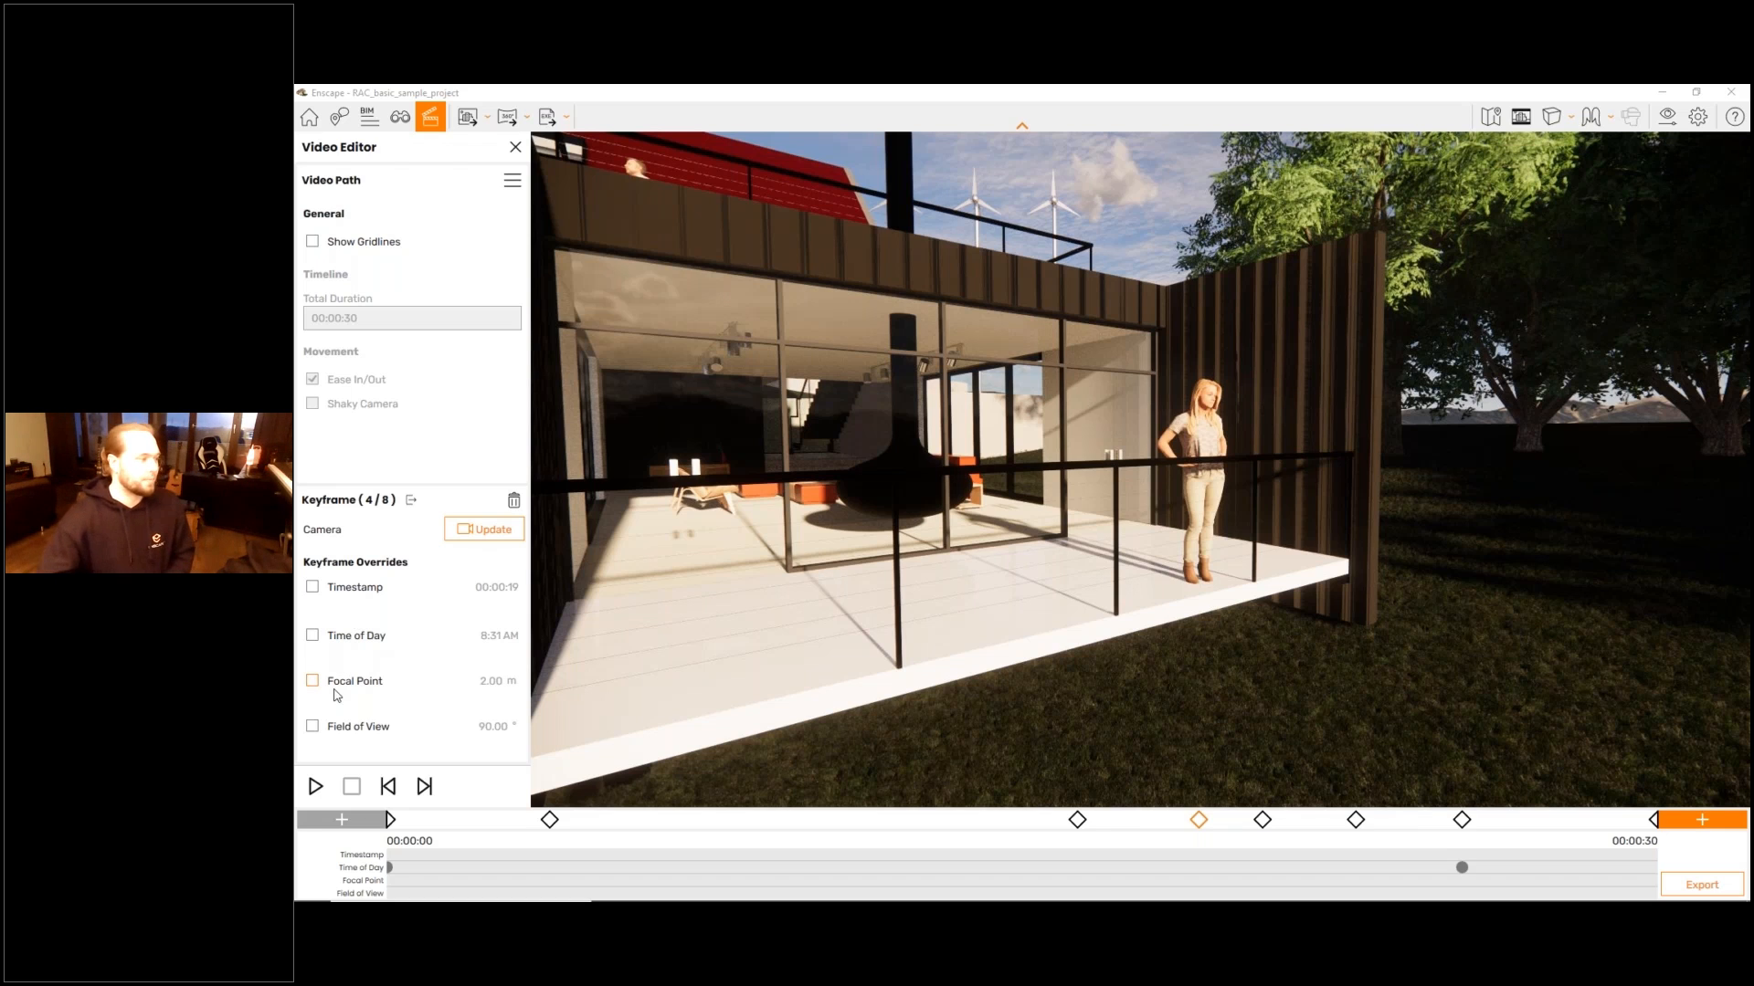
- Try a field of view override of 58.04° on the fourth keyframe, remove the override, and leave the keyframe
{"action": "left_click", "coordinate": [313, 727]}
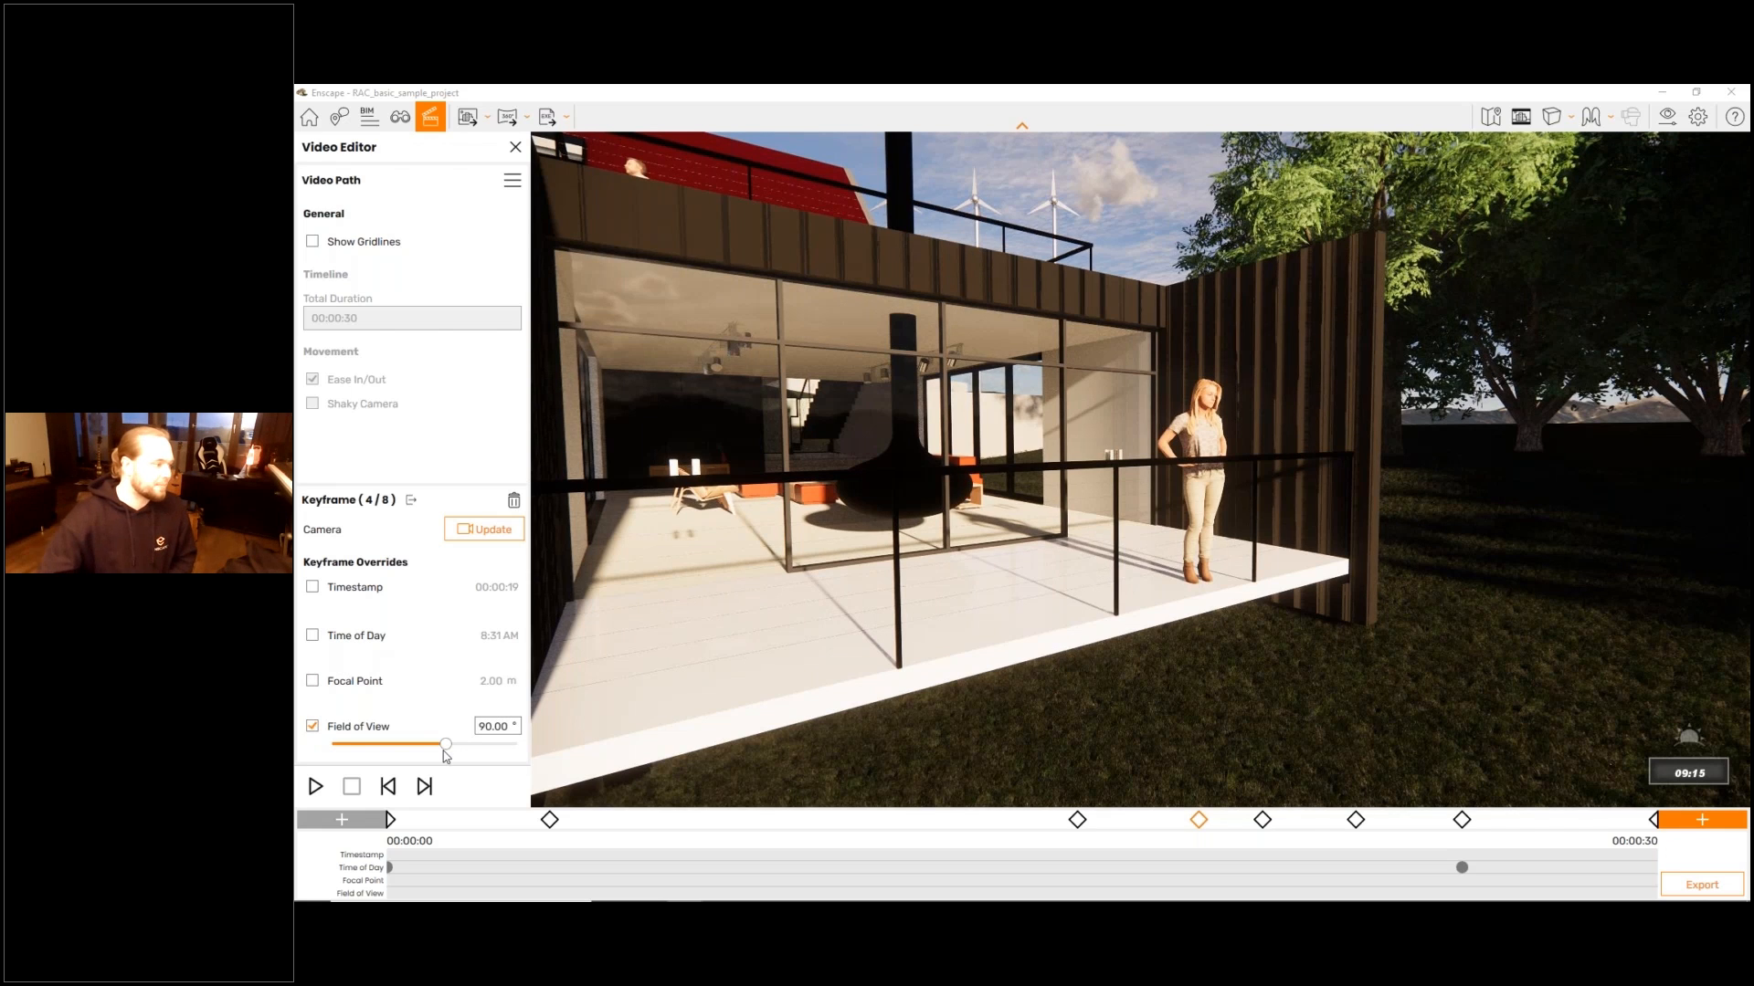
{"action": "left_click_drag", "start_coordinate": [443, 746], "coordinate": [408, 746]}
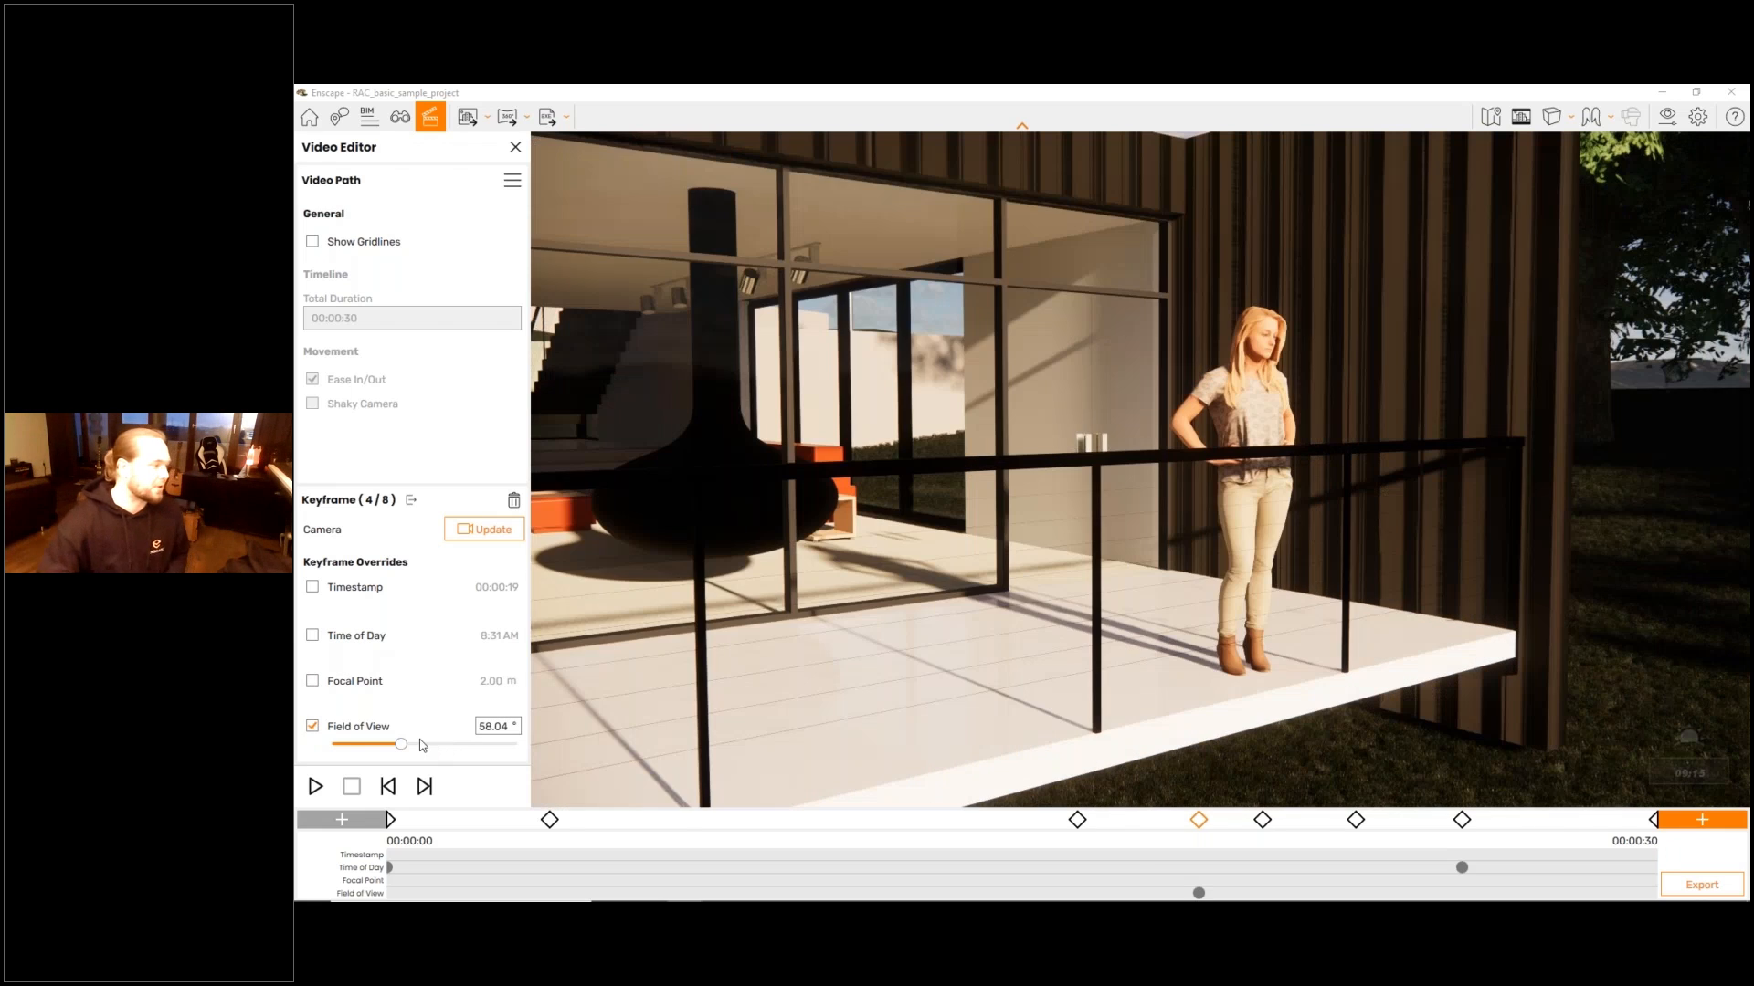
{"action": "left_click", "coordinate": [312, 726]}
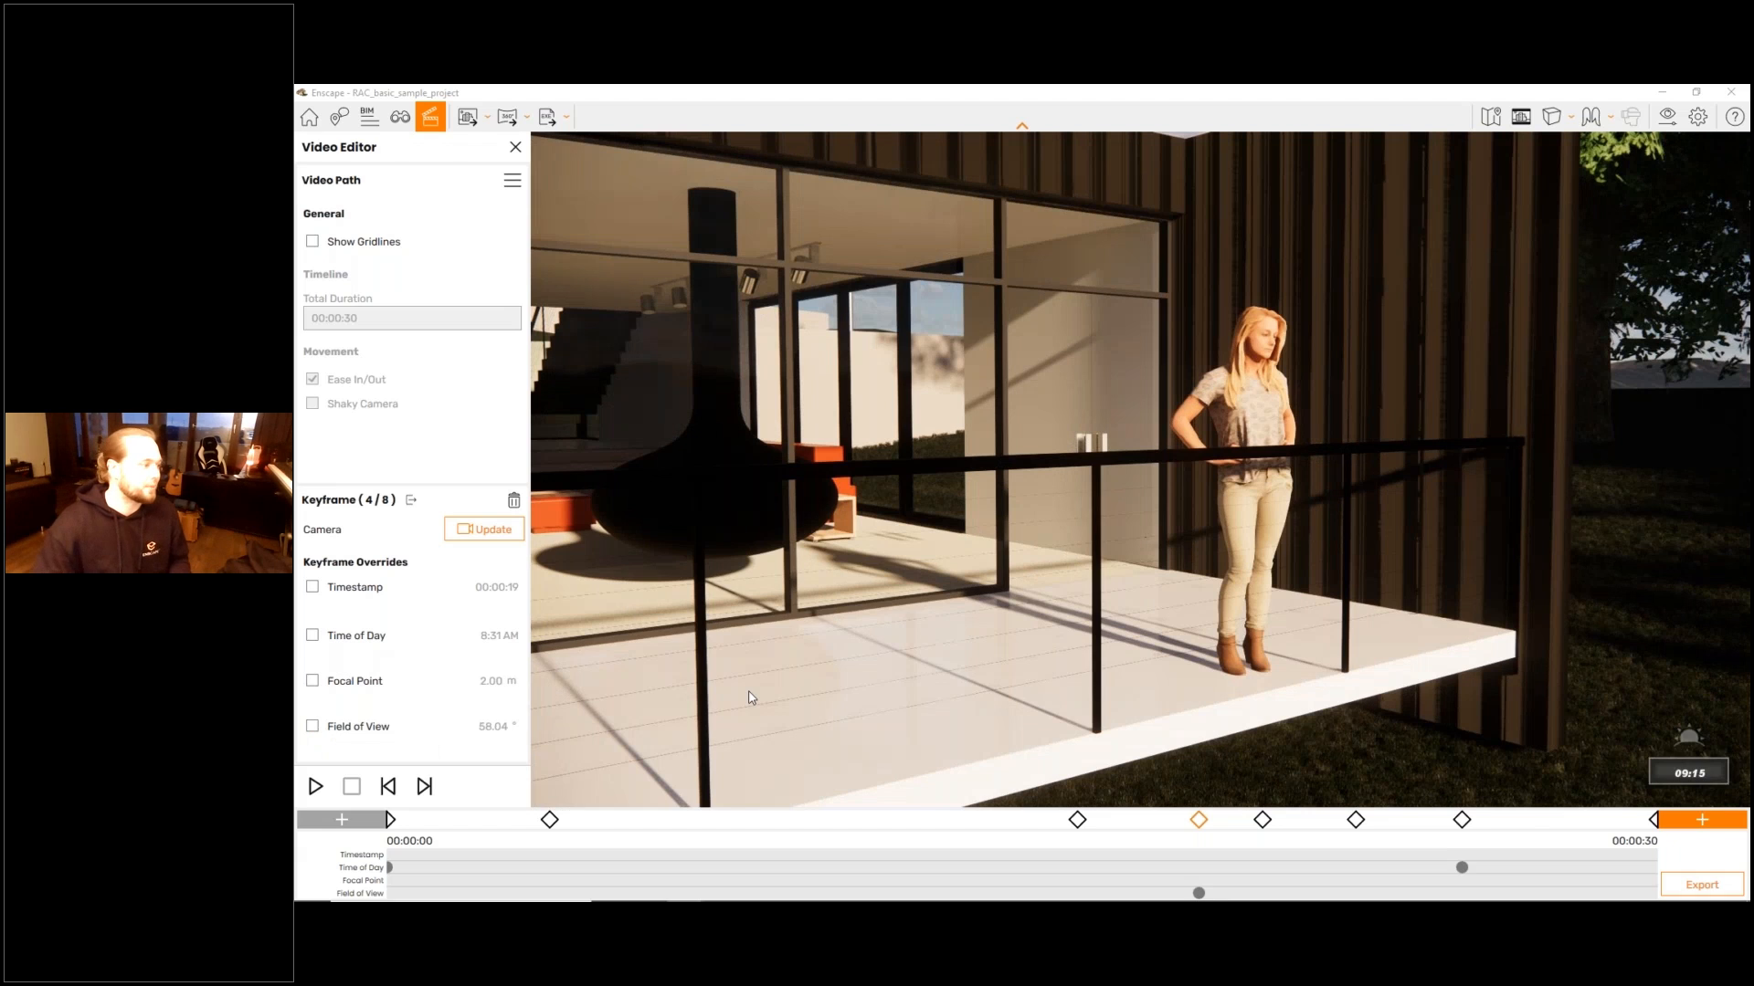
{"action": "key", "text": "Escape"}
- View the whole camera path from outside the house and locate the video export option
{"action": "key", "text": "shift+s"}
{"action": "left_click_drag", "start_coordinate": [638, 662], "coordinate": [484, 662]}
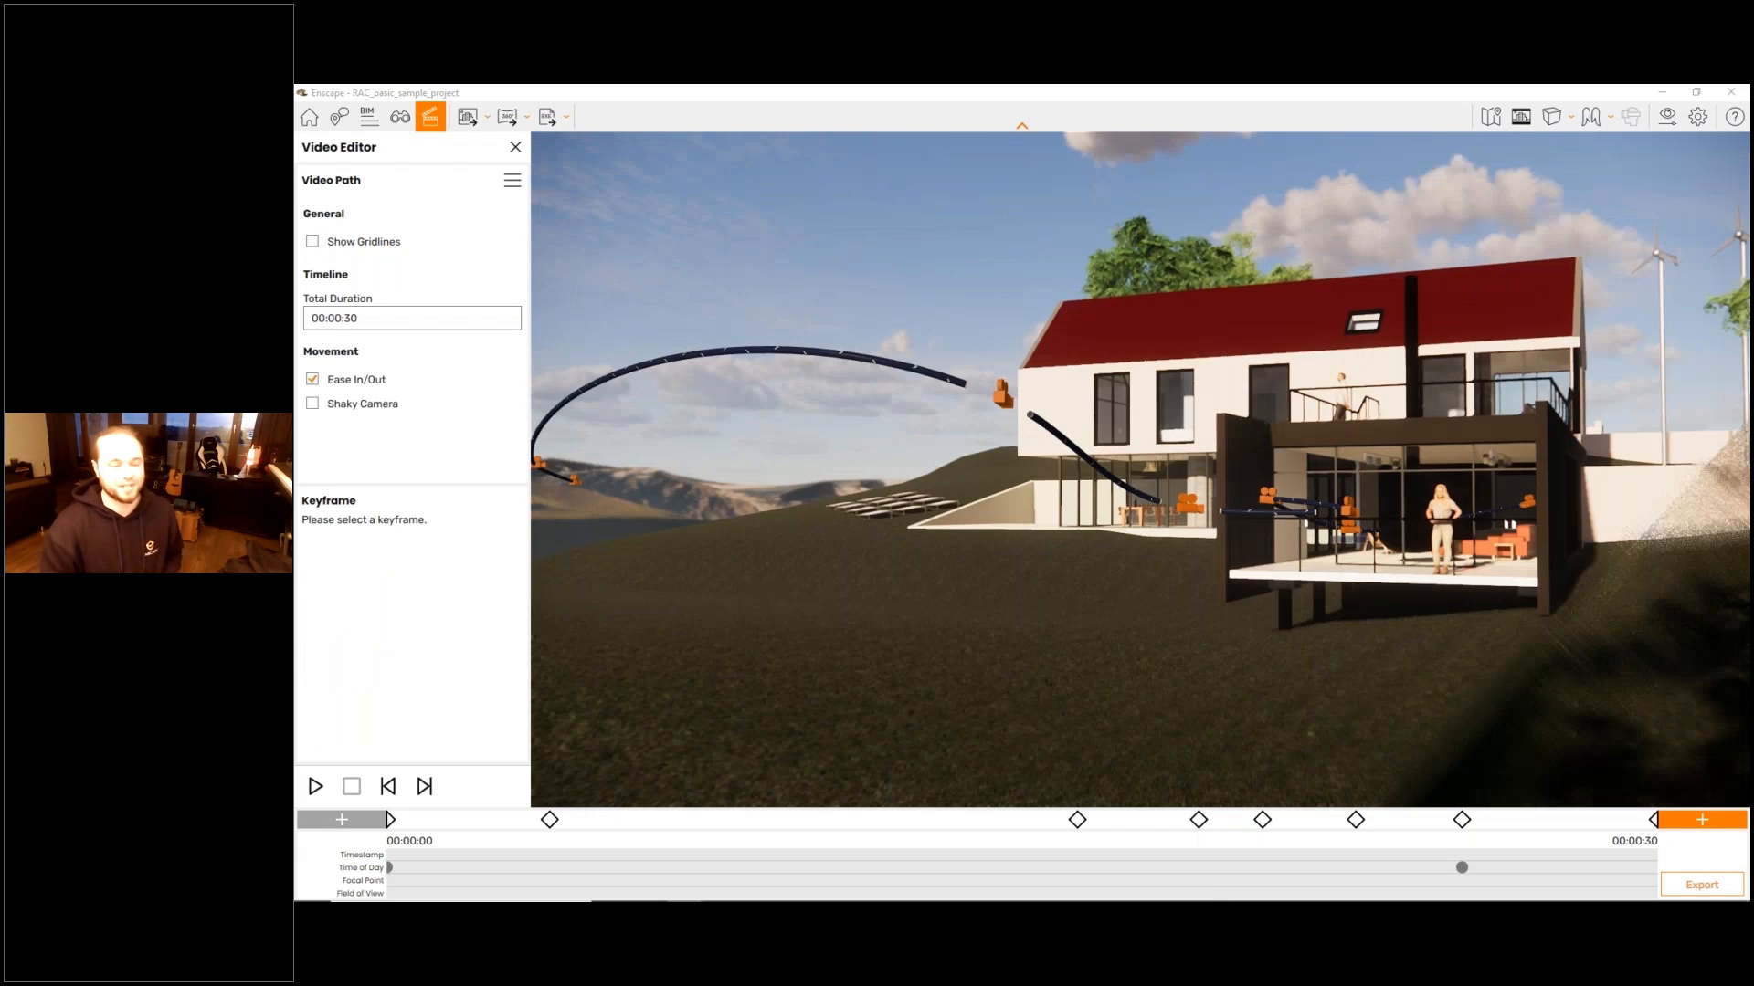
{"action": "key", "text": "a"}
{"action": "left_click_drag", "start_coordinate": [639, 662], "coordinate": [760, 657]}
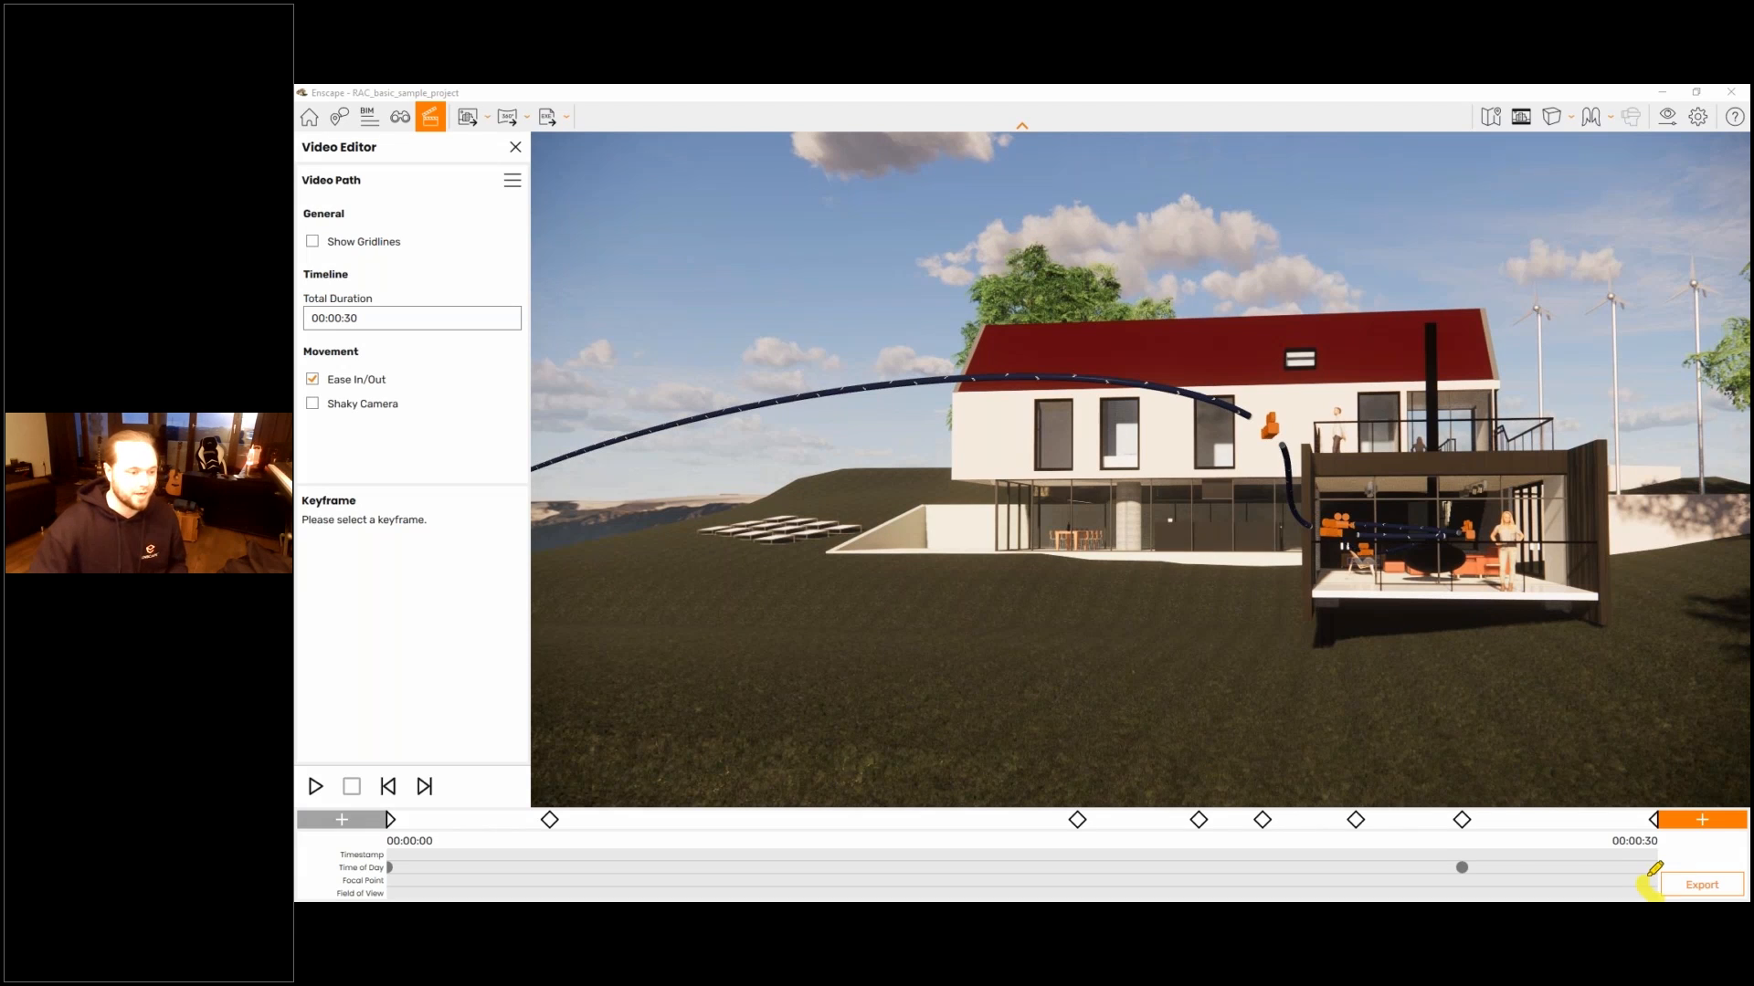
{"action": "left_click_drag", "start_coordinate": [1654, 868], "coordinate": [1647, 894]}
{"action": "left_click_drag", "start_coordinate": [1416, 572], "coordinate": [1595, 783]}
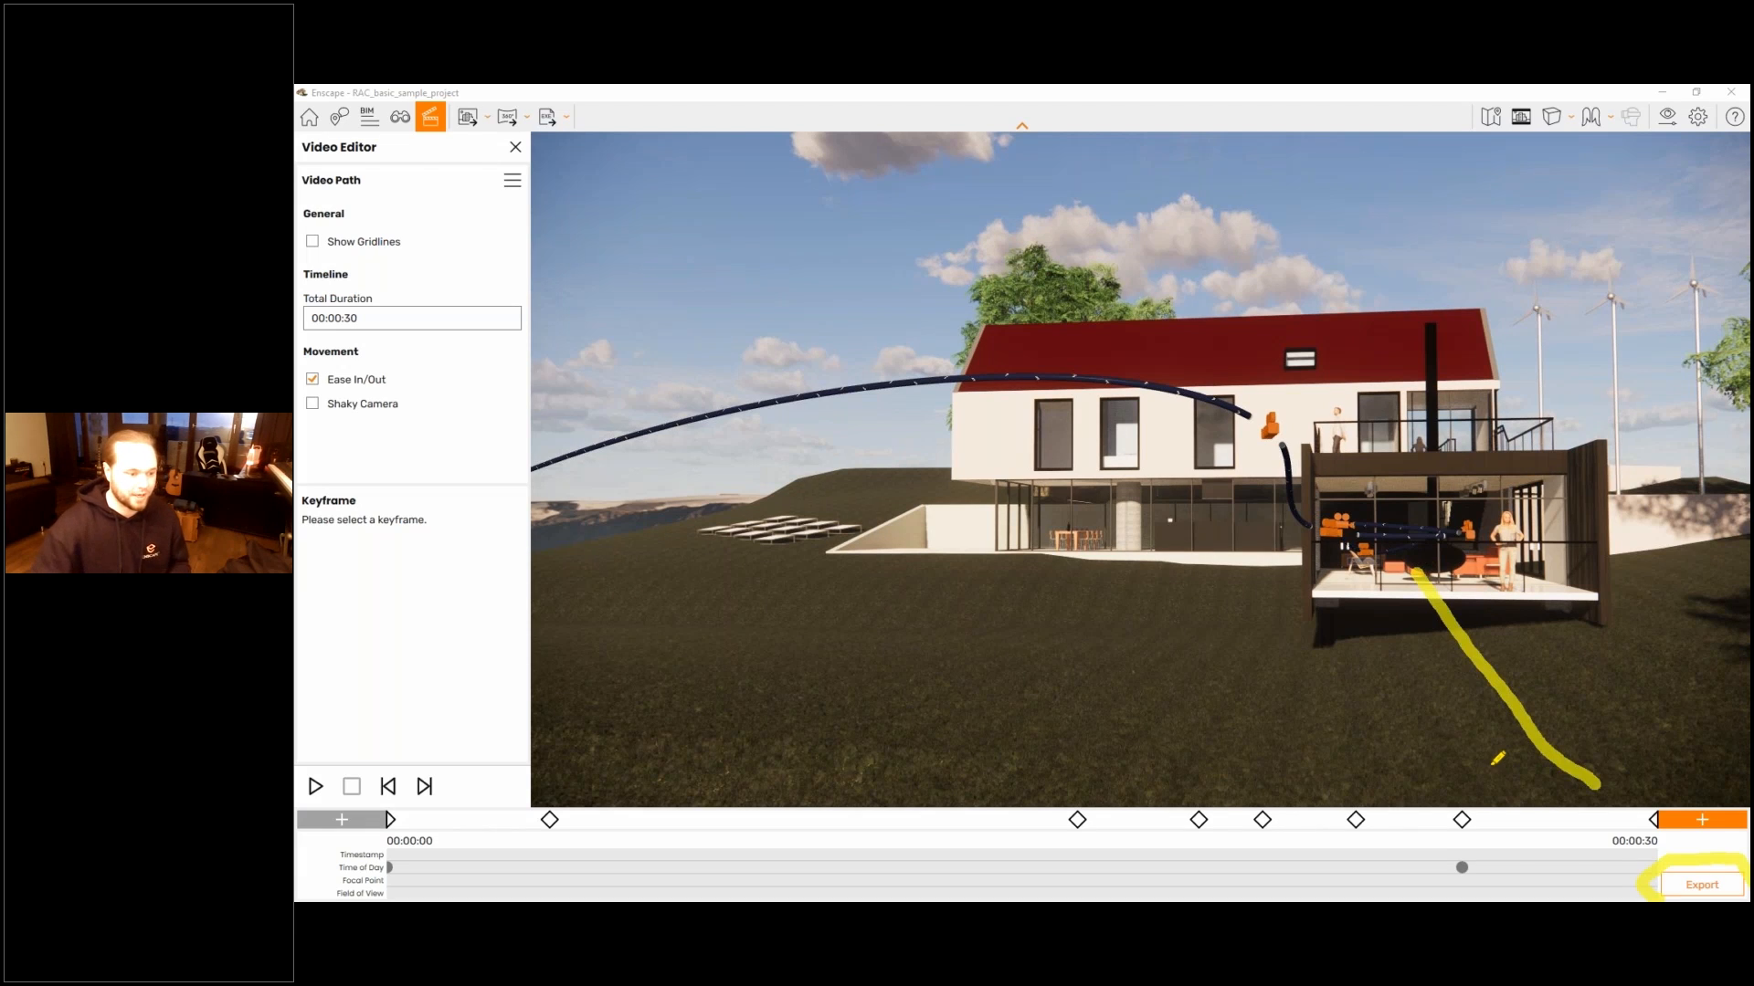
{"action": "left_click_drag", "start_coordinate": [1483, 764], "coordinate": [1608, 798]}
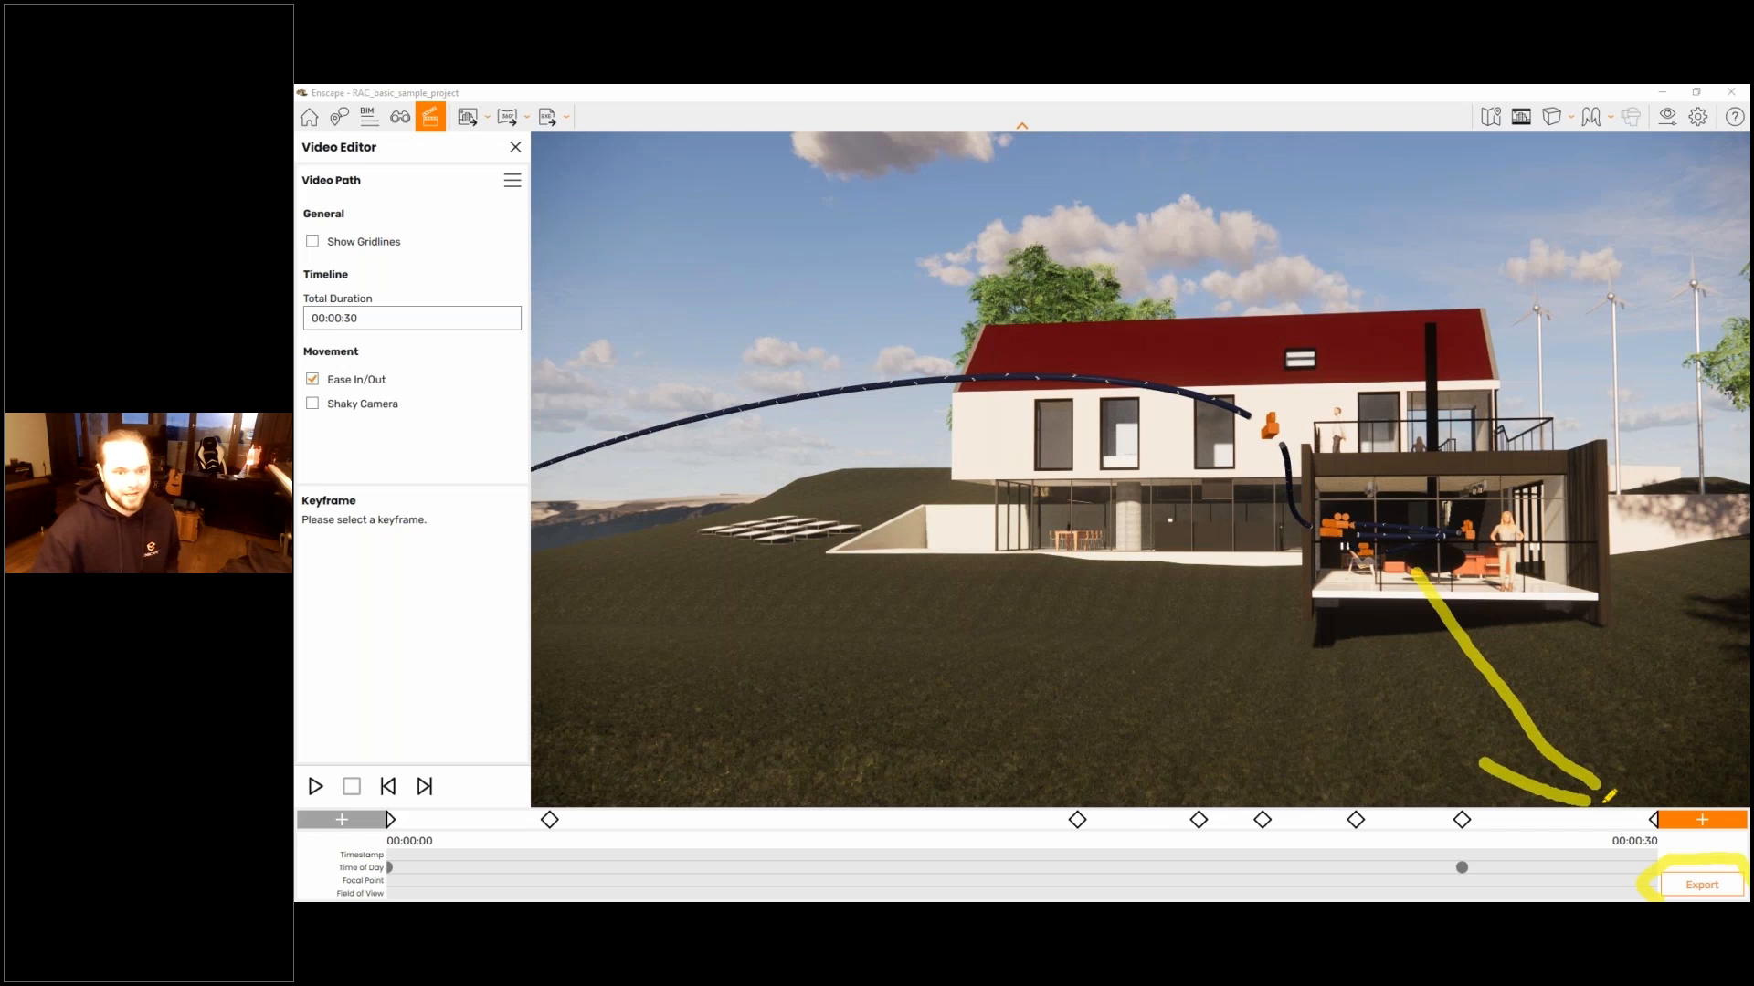
{"action": "left_click_drag", "start_coordinate": [1563, 692], "coordinate": [1631, 807]}
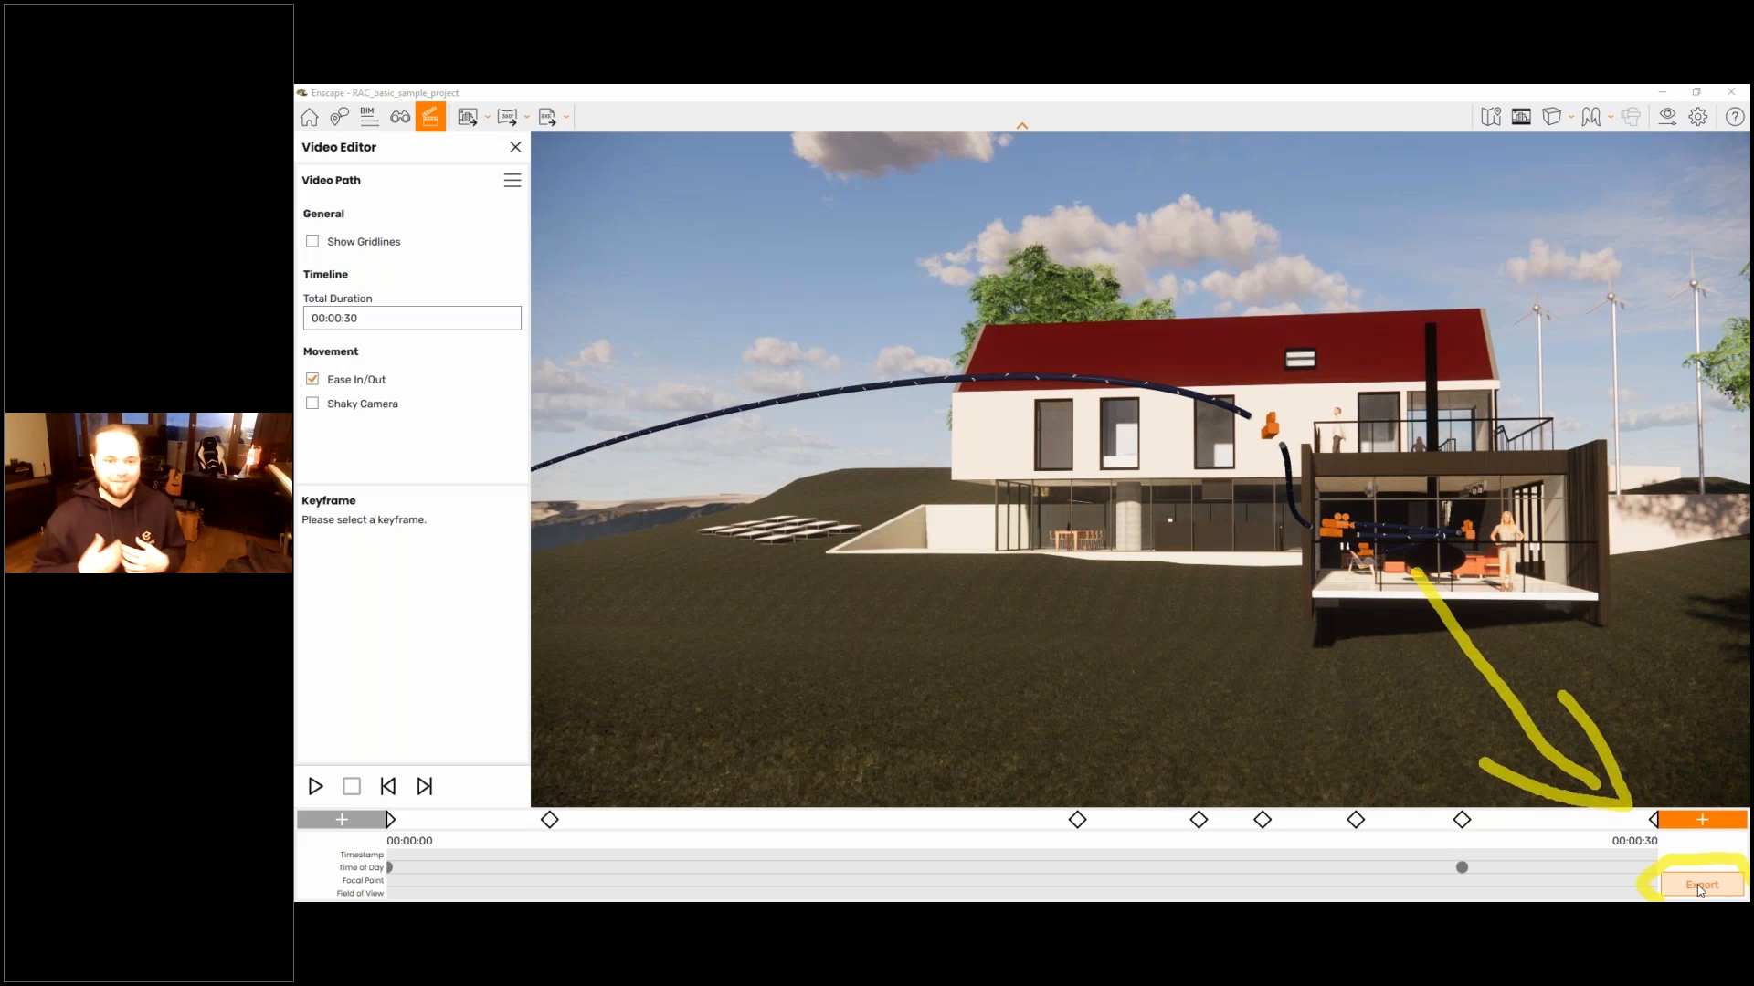
- Export the video in Full HD with Maximum compression quality at 30 frames per second, saving it as an MP4 on the Desktop
{"action": "left_click", "coordinate": [1702, 888]}
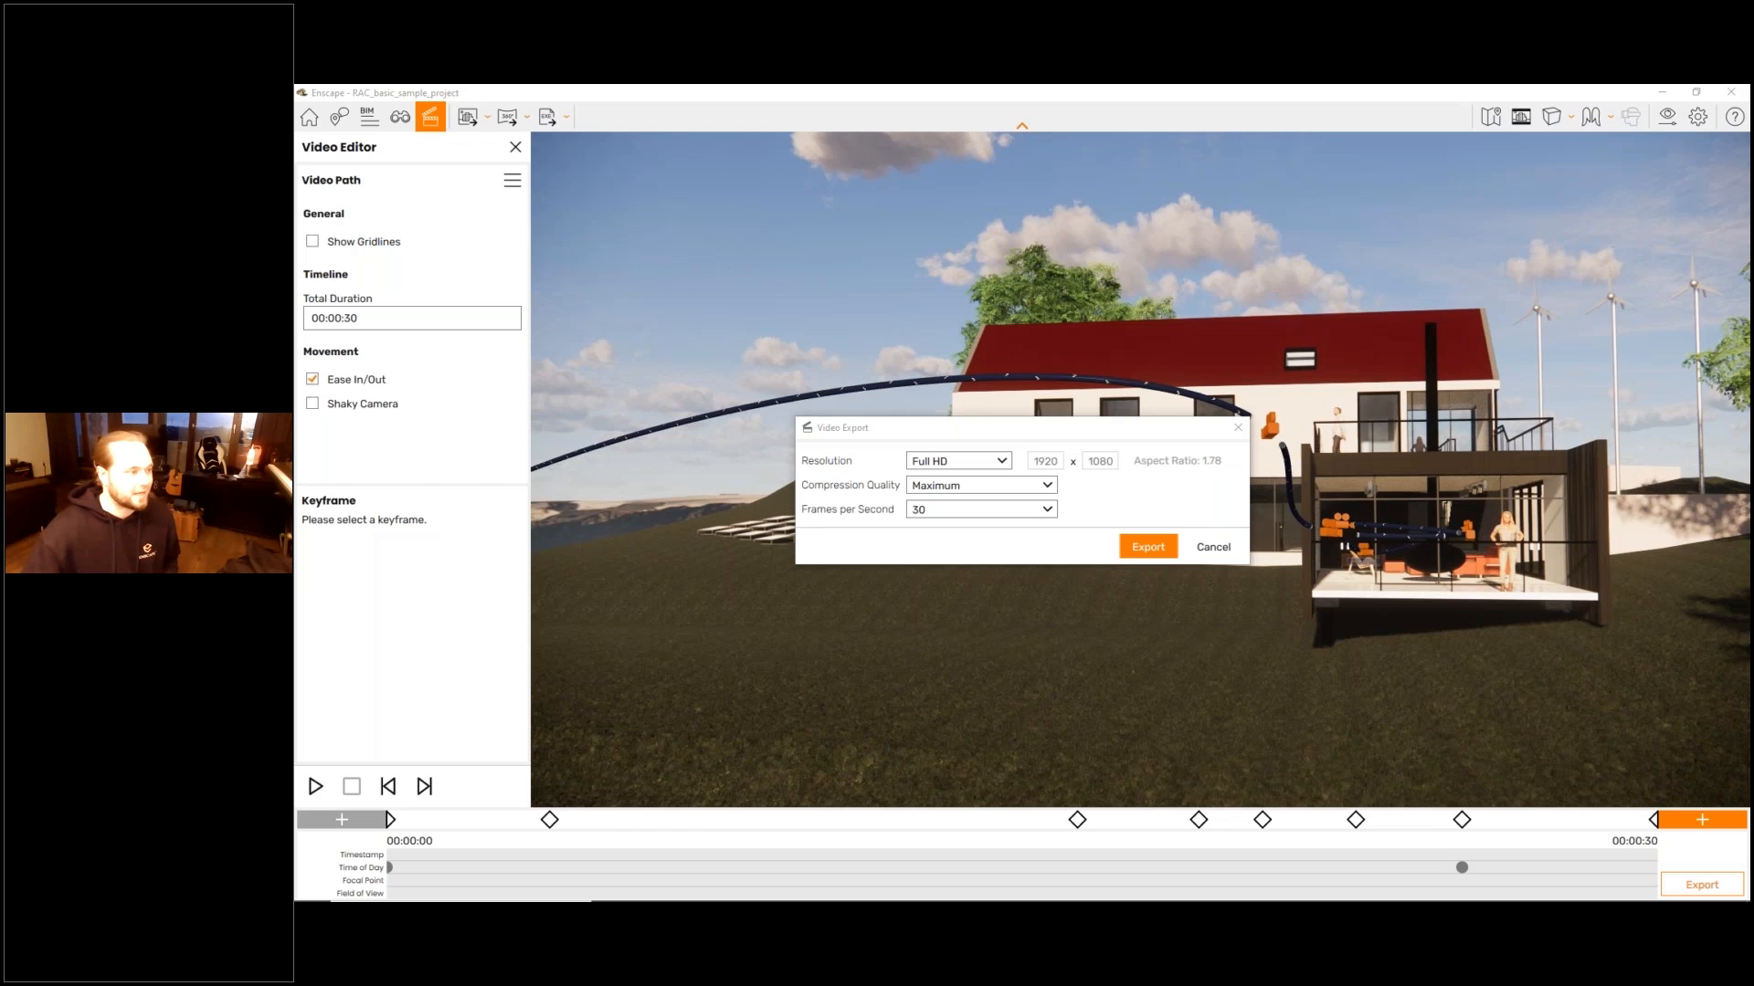
{"action": "left_click", "coordinate": [963, 461]}
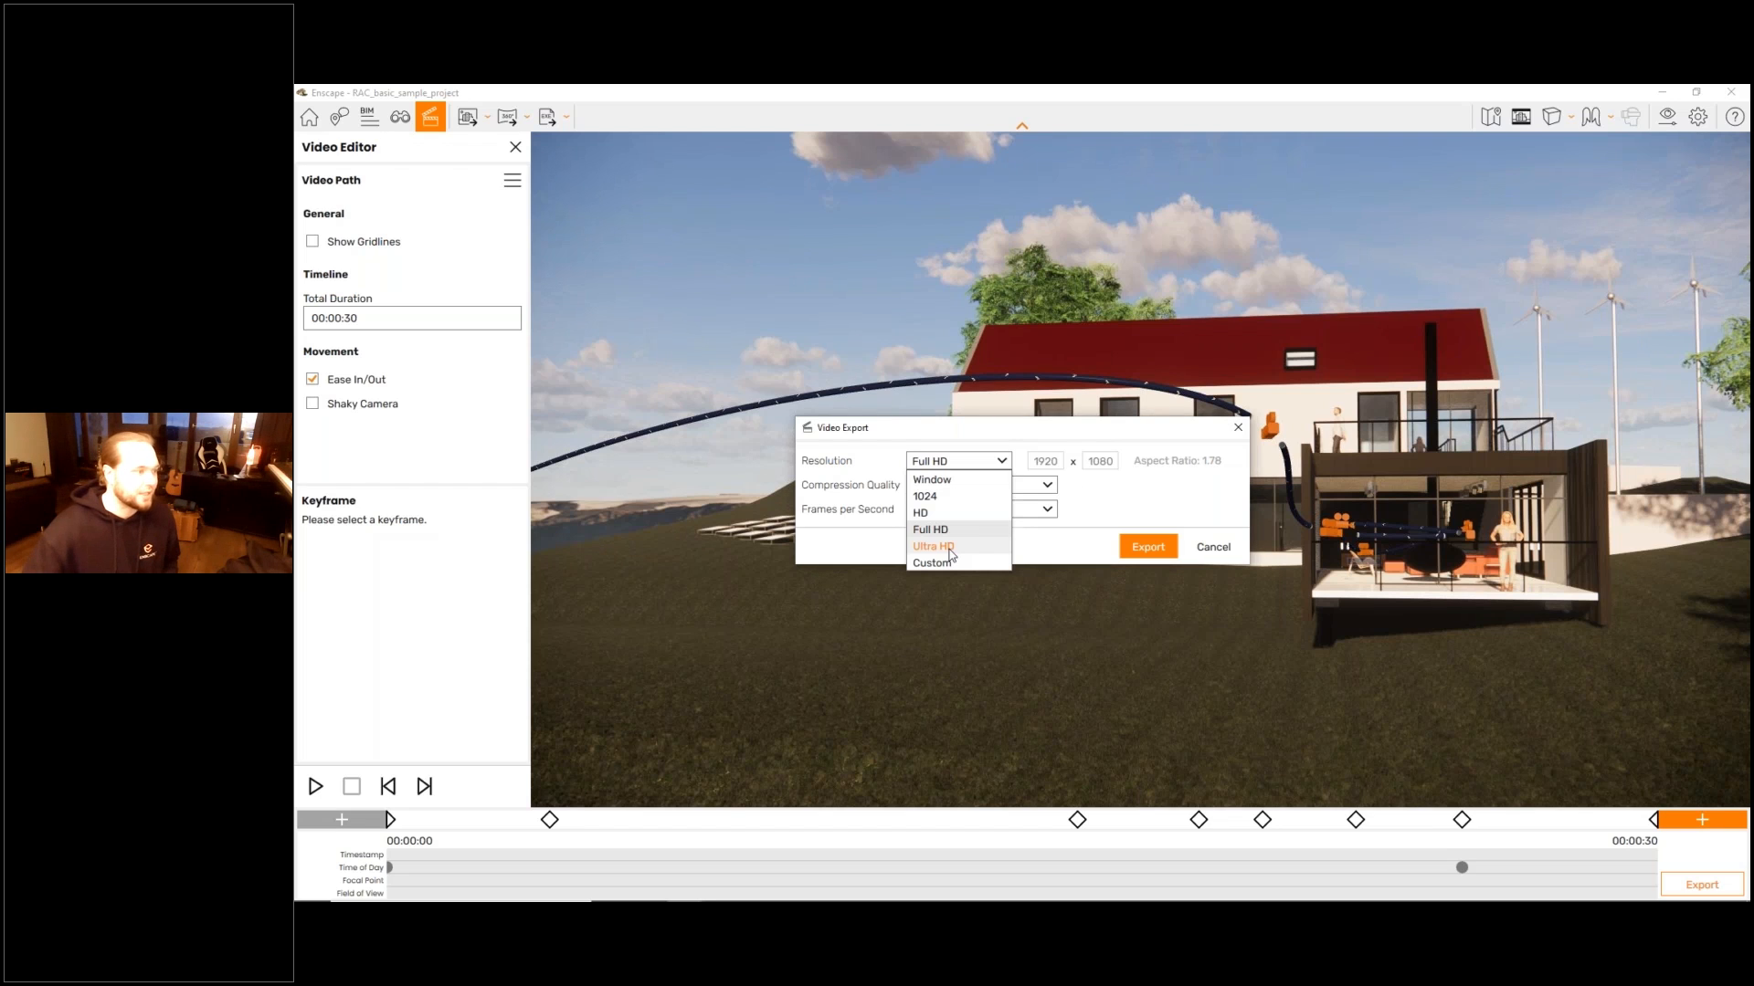
{"action": "left_click", "coordinate": [945, 532]}
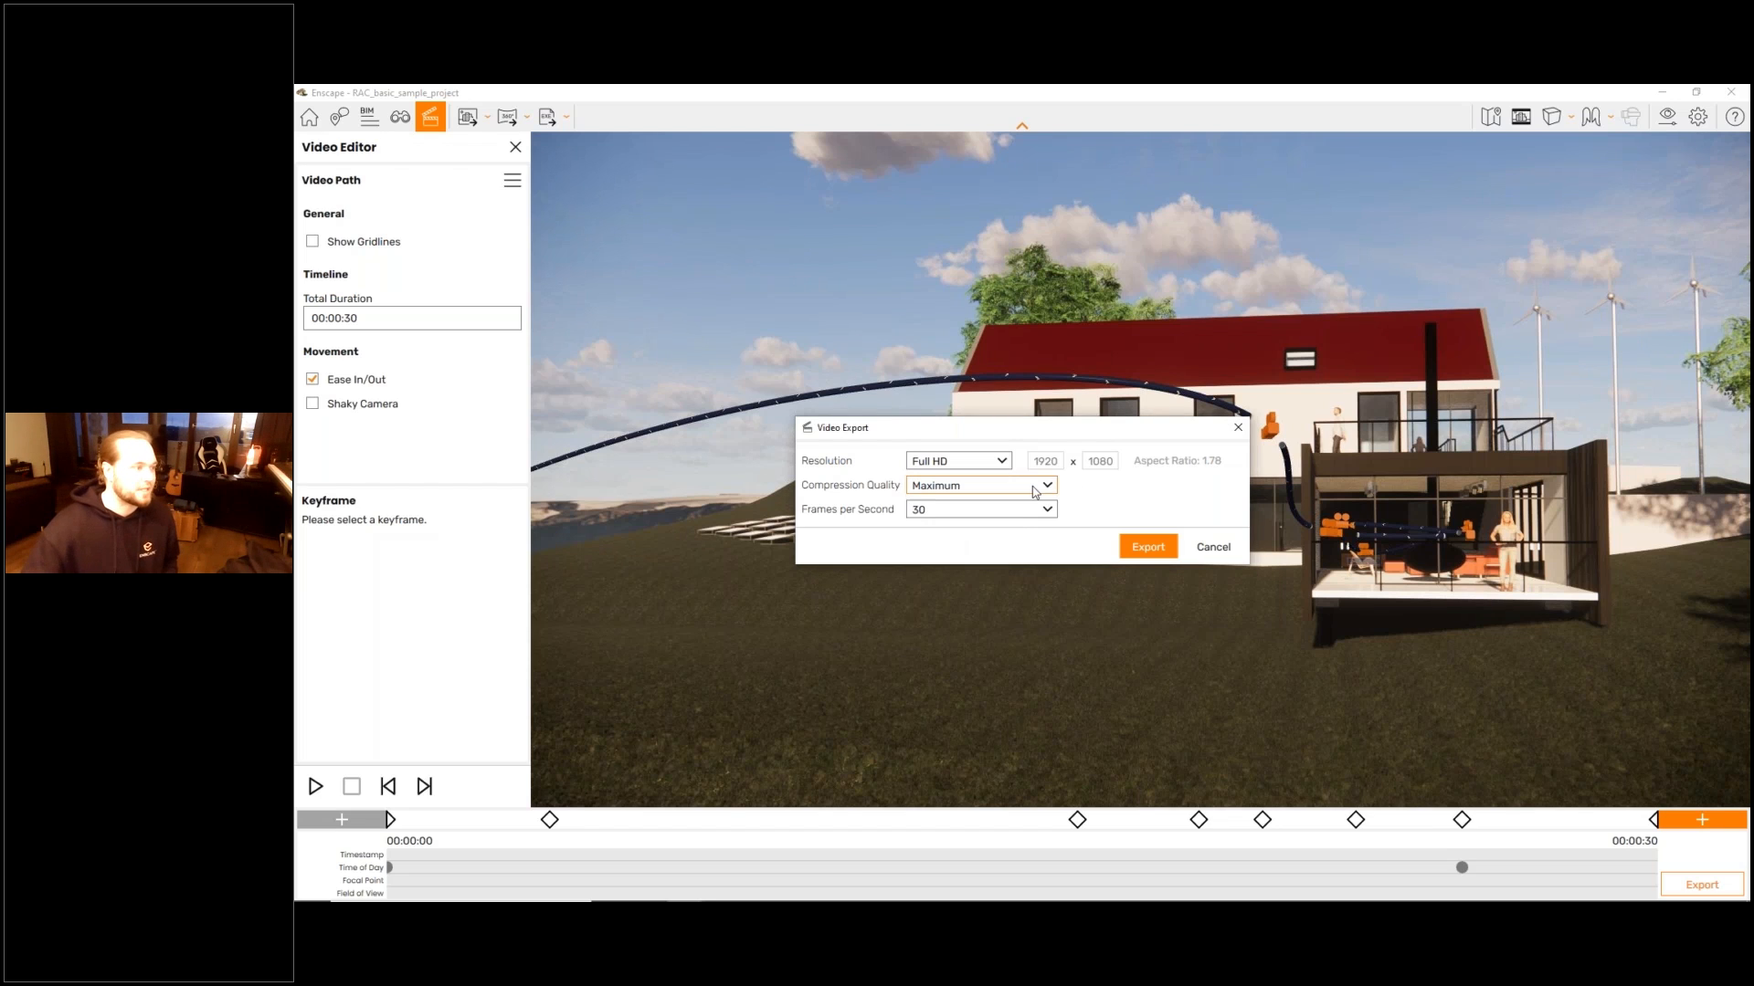
{"action": "left_click", "coordinate": [995, 517]}
{"action": "left_click", "coordinate": [994, 517]}
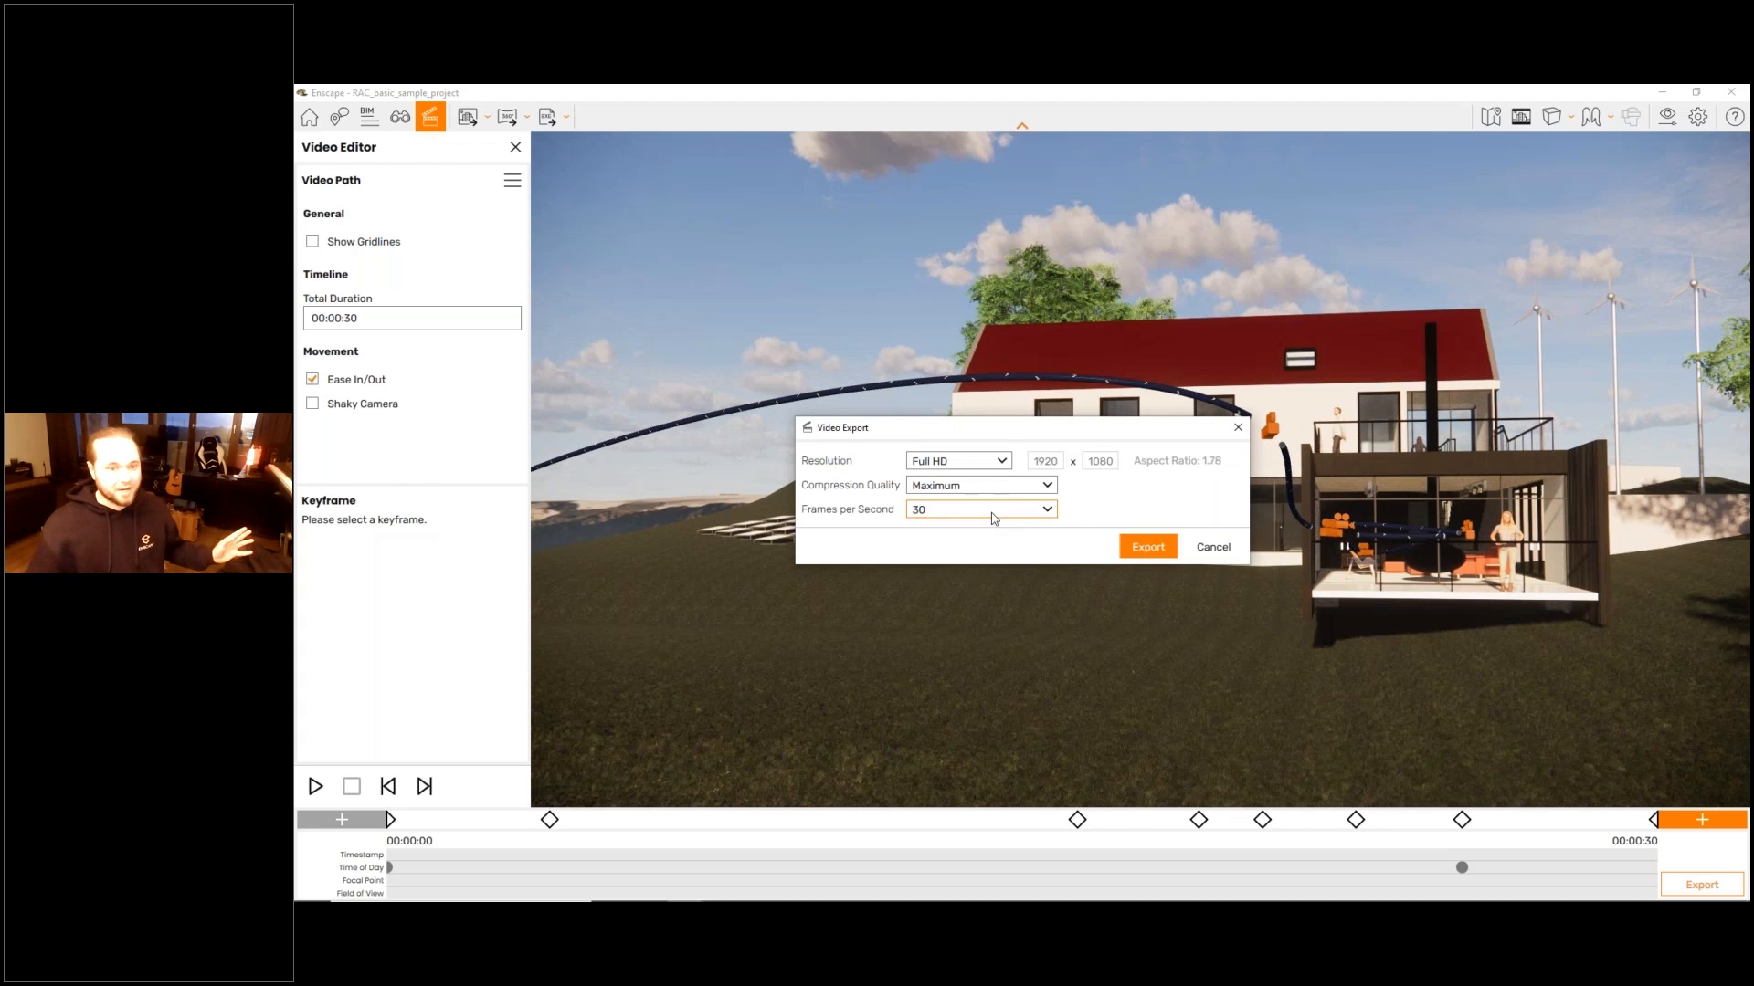
{"action": "mouse_move", "coordinate": [986, 495]}
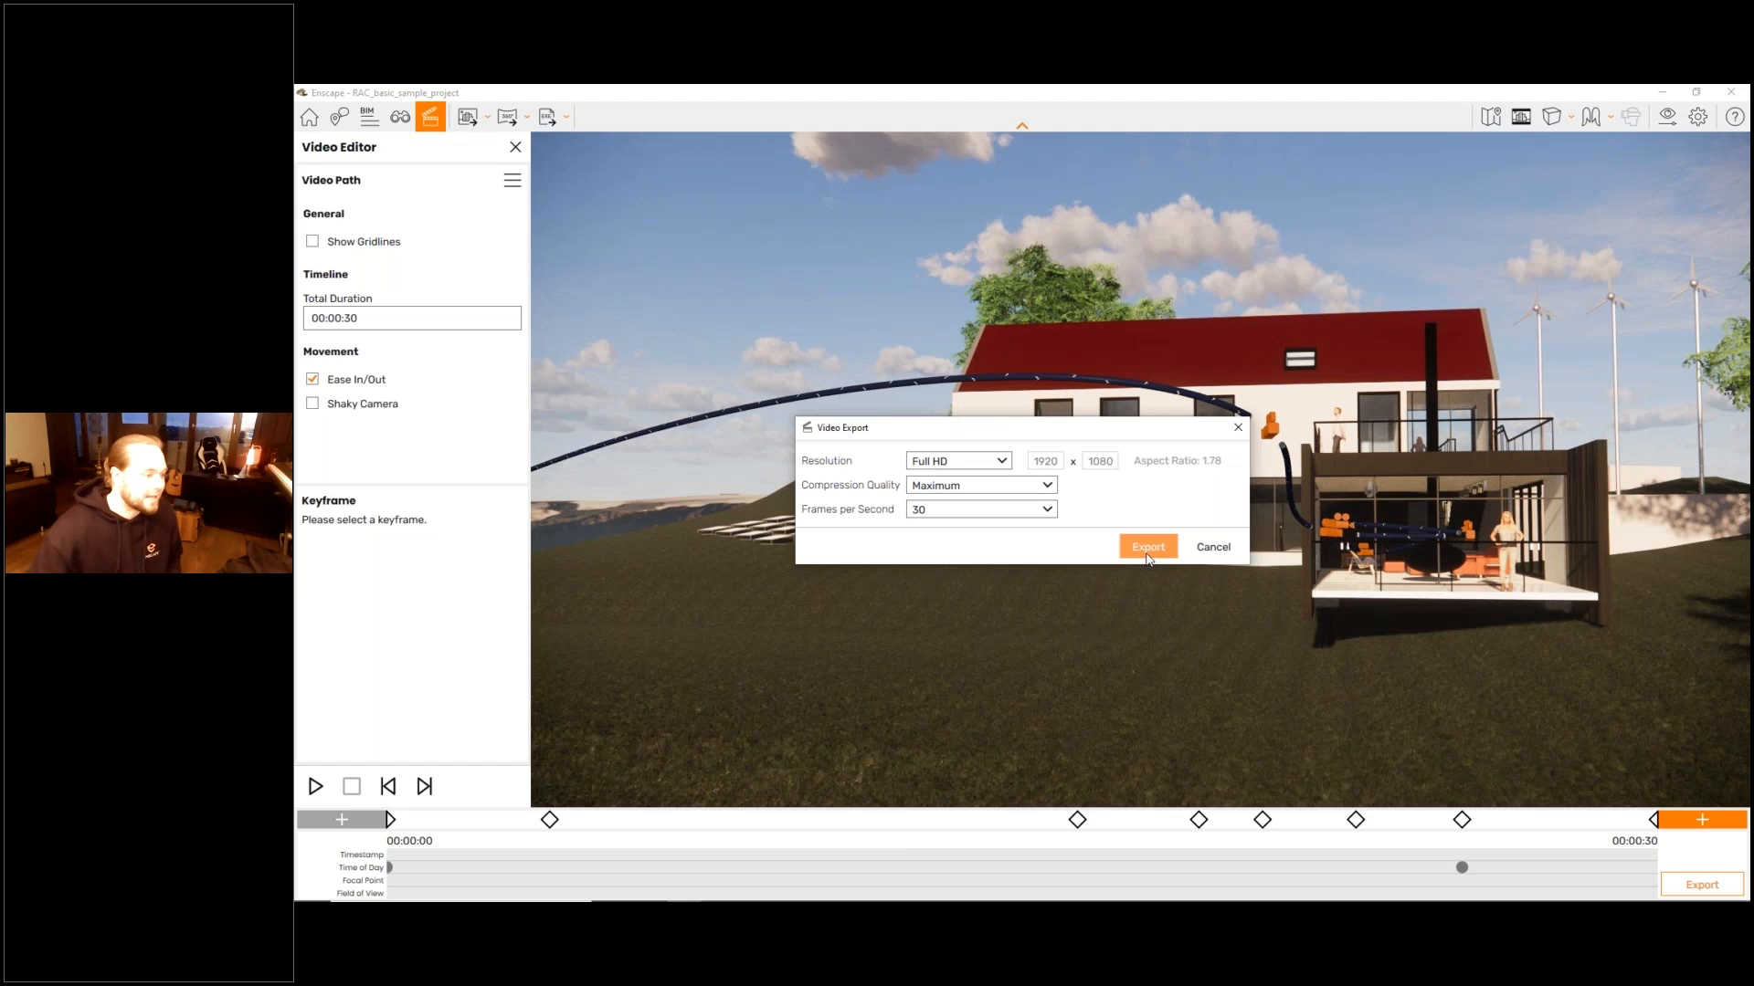
{"action": "left_click", "coordinate": [1148, 547]}
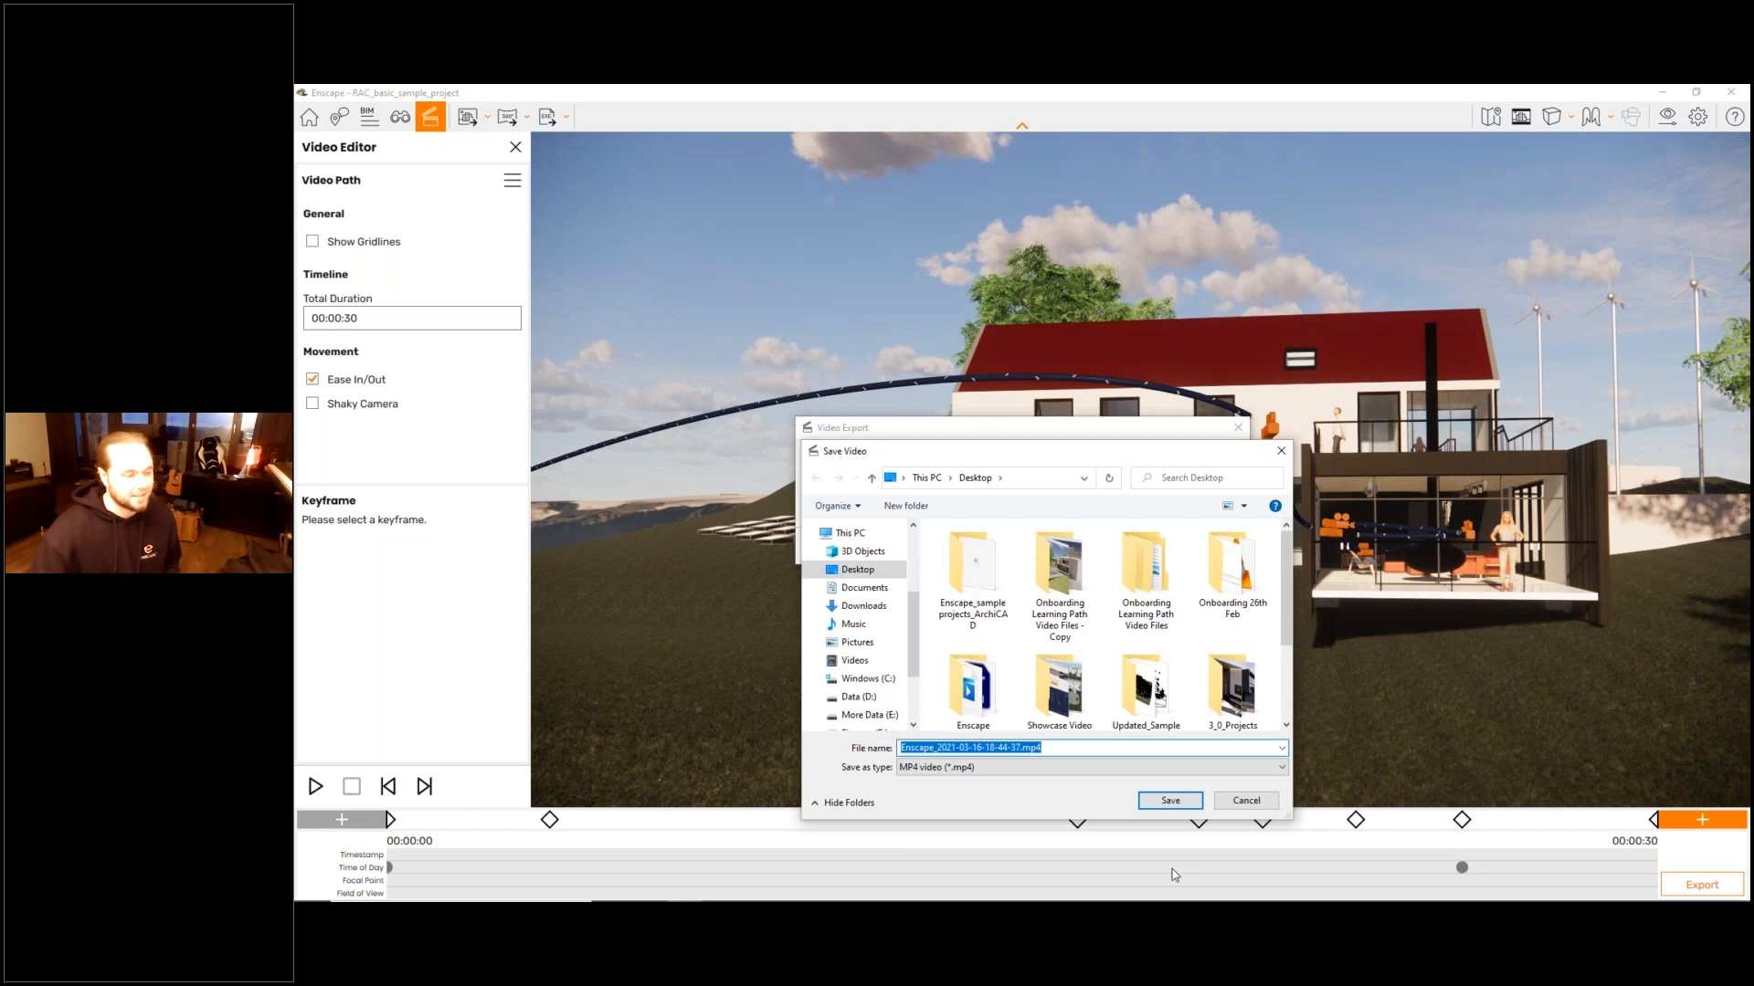
{"action": "left_click", "coordinate": [1170, 801]}
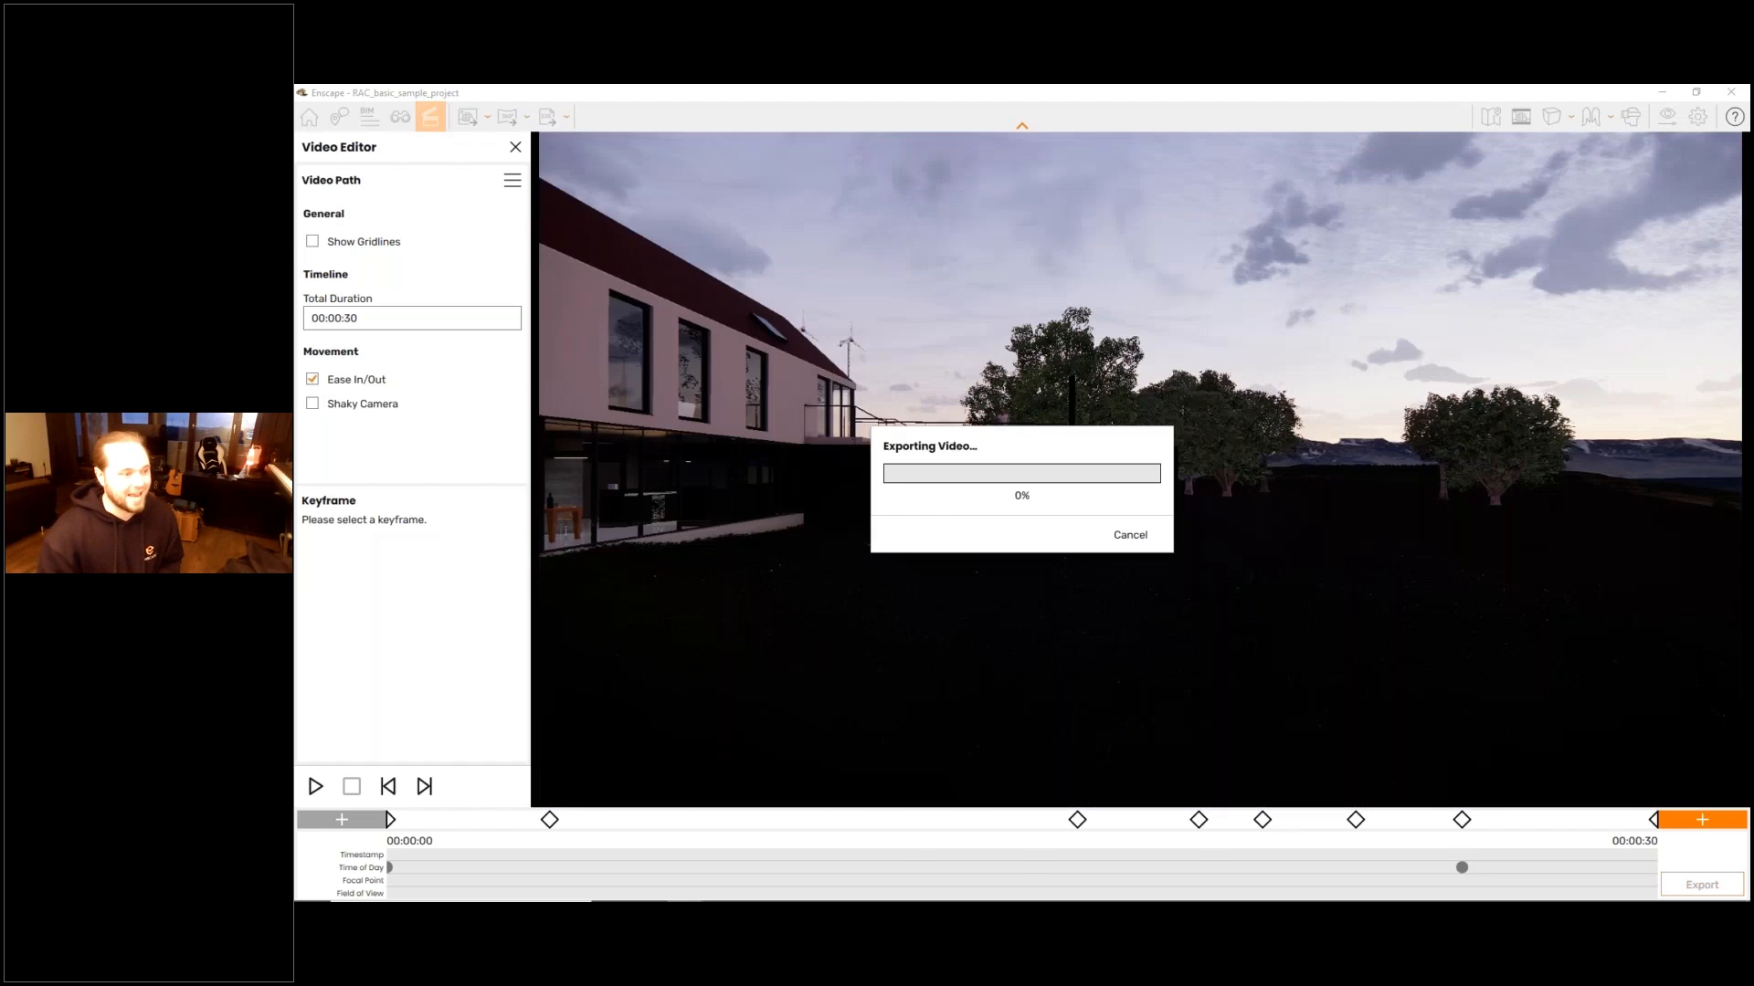